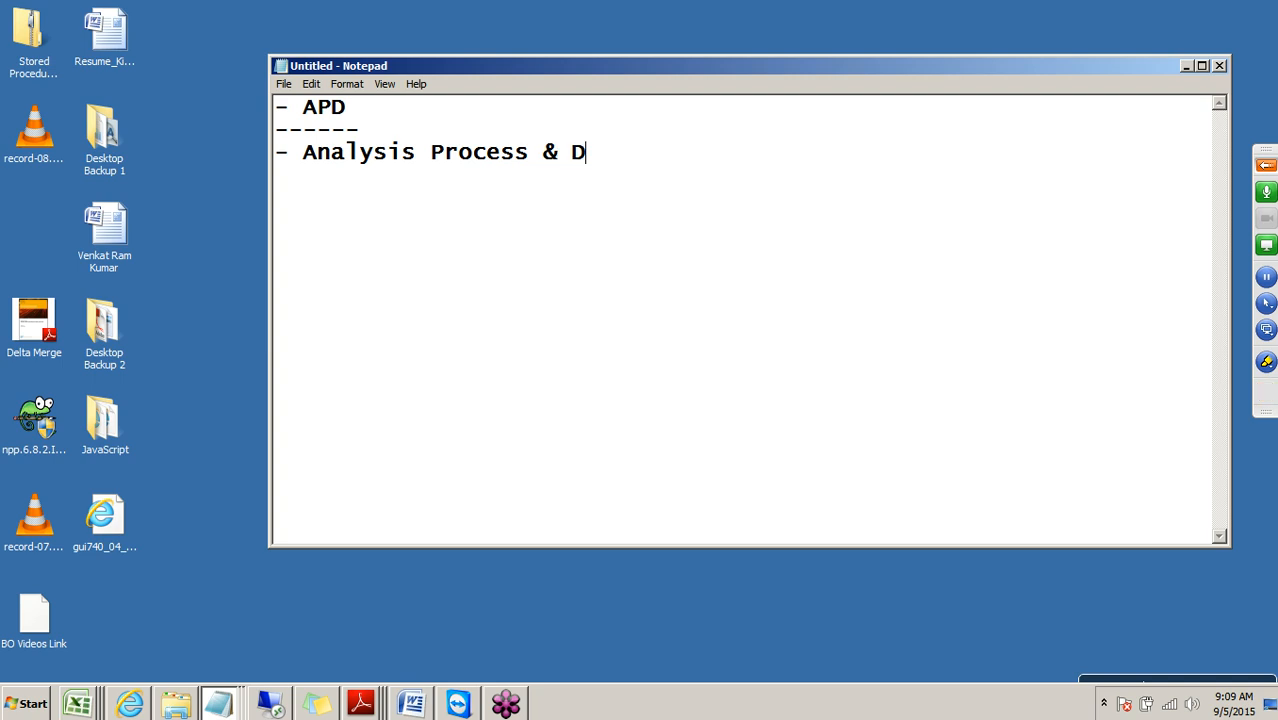
Step: Add the line "- Data Mining Application" below "- Analysis Process & Design" in the notes, followed by a blank line
key(Return)
text(- Data Mining )
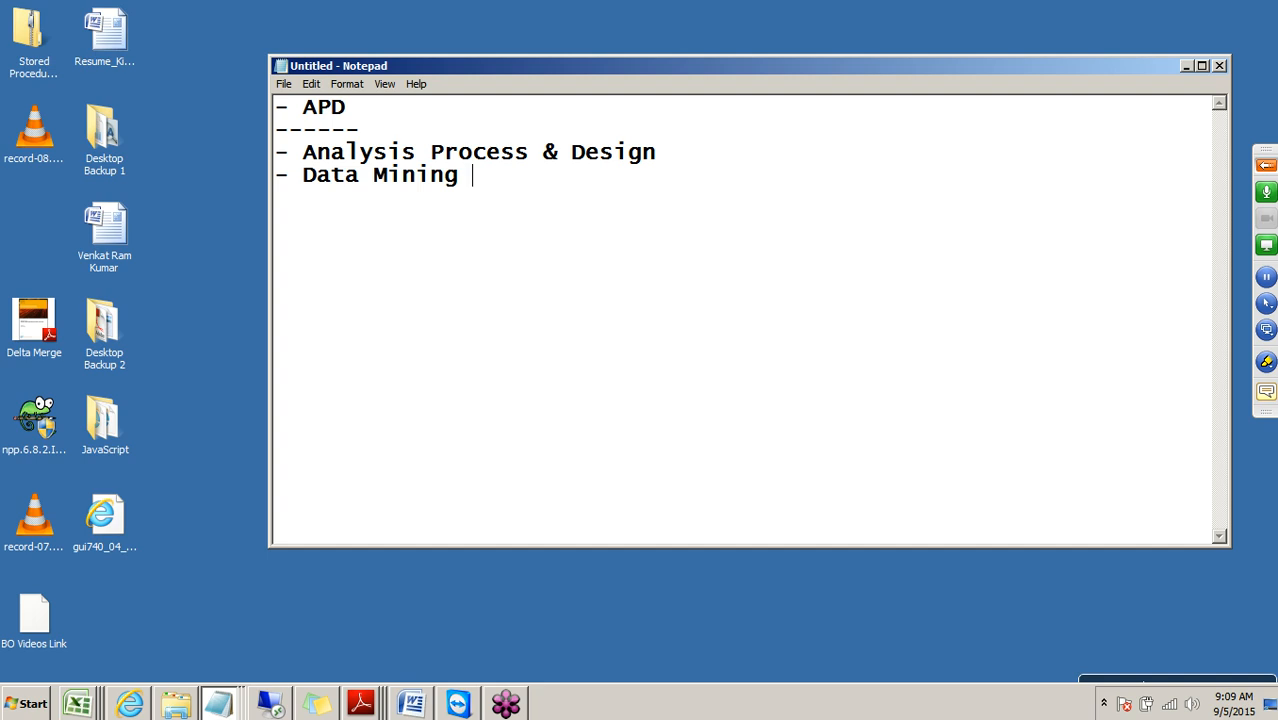
text(Application)
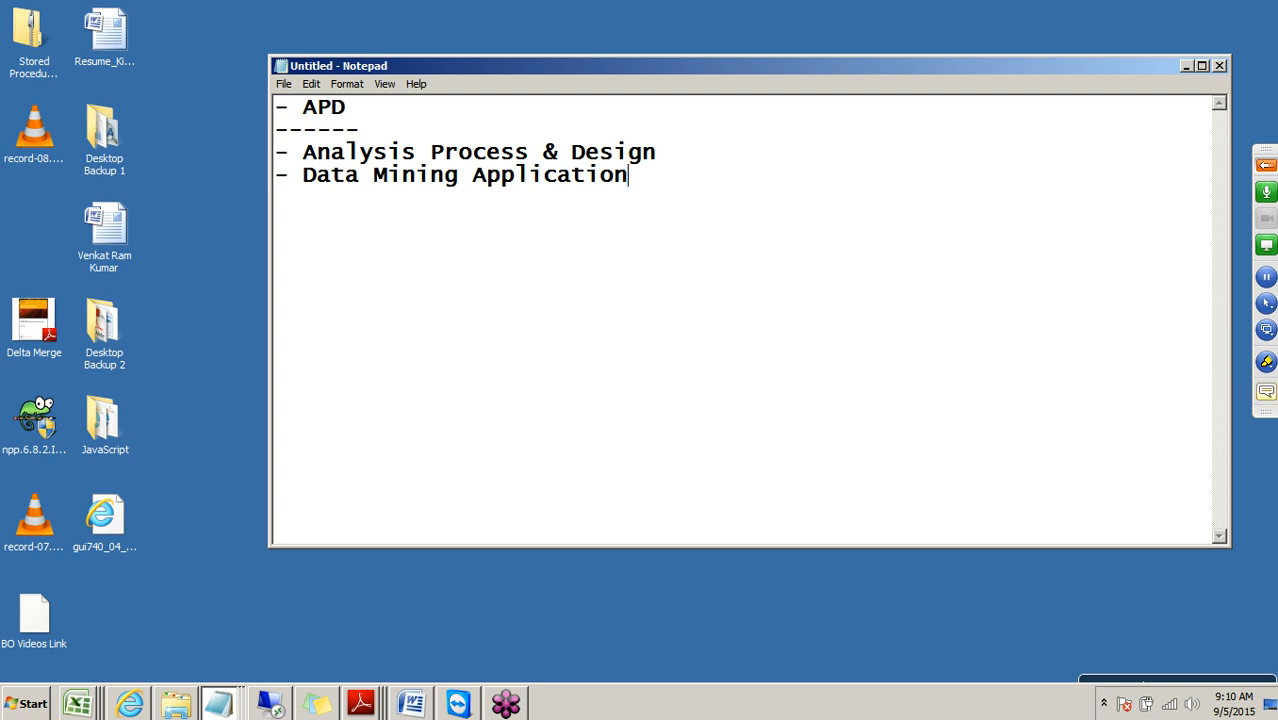
key(Return)
key(Return)
Step: Switch to the remote desktop session and open a new blank Excel workbook there
click(270, 704)
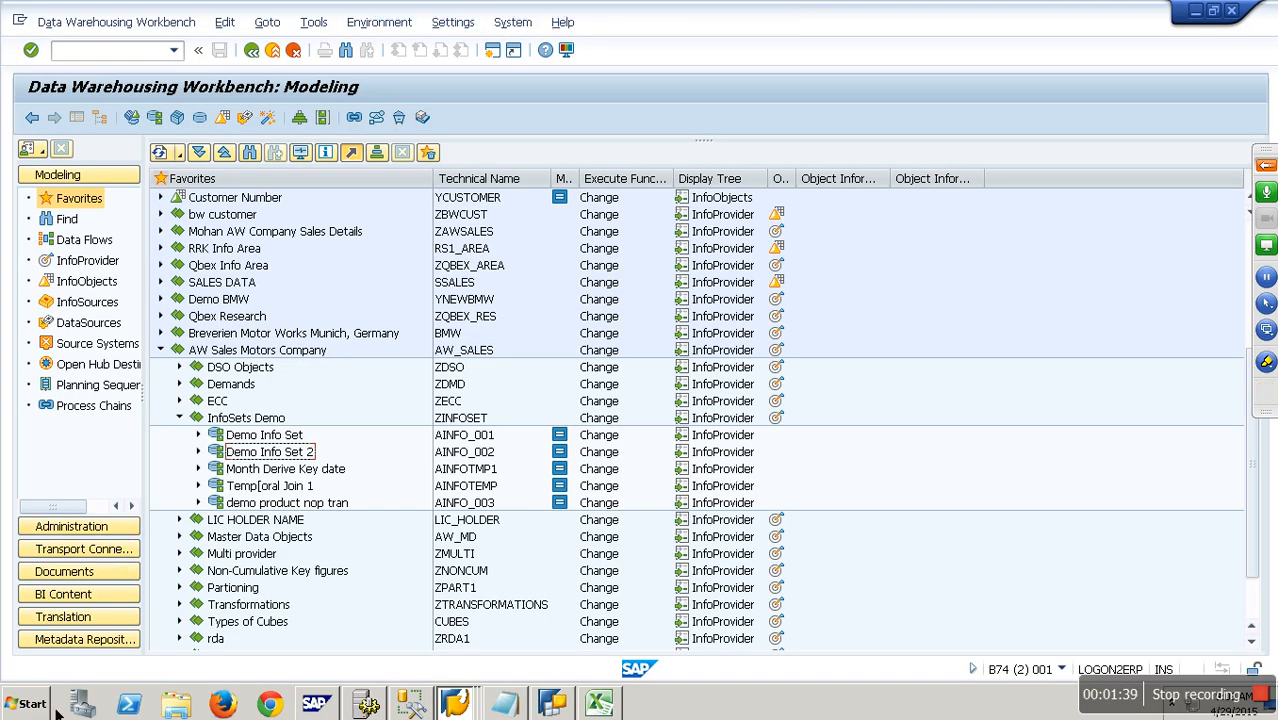
click(33, 704)
click(80, 342)
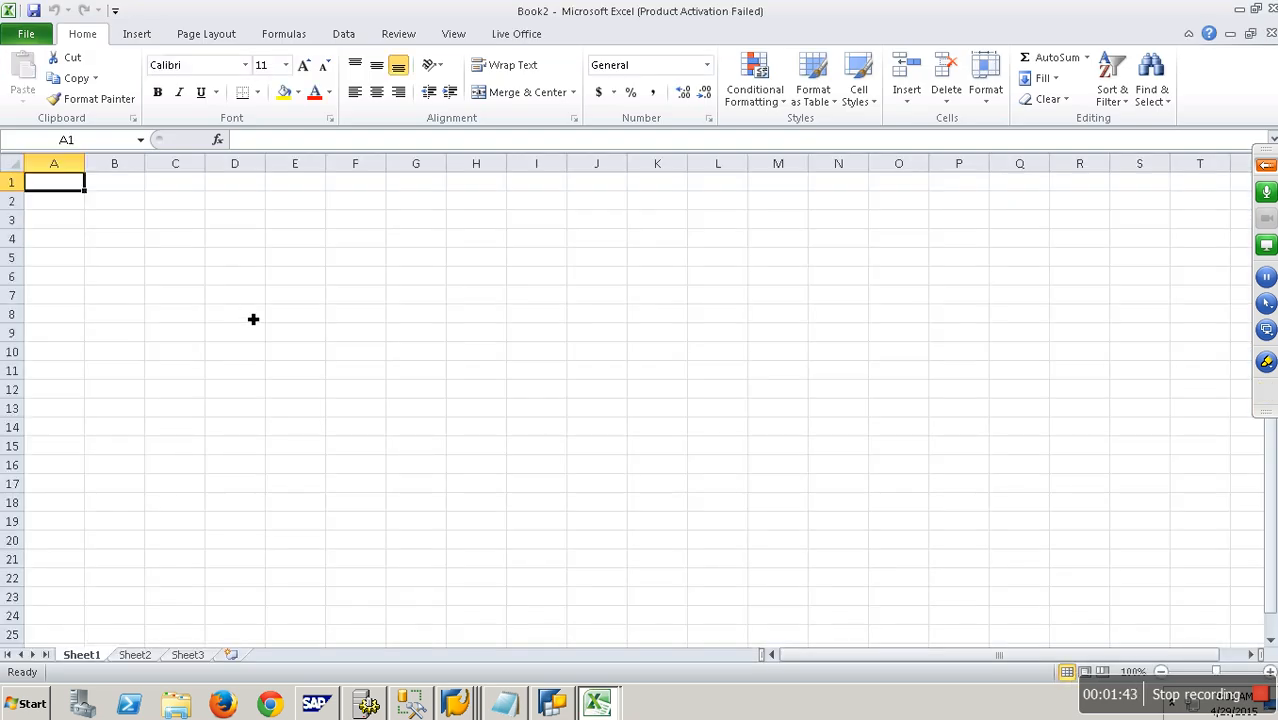
Step: Draw a cube shape about 0.73" high and 0.79" wide over cells D9 to E12
click(246, 331)
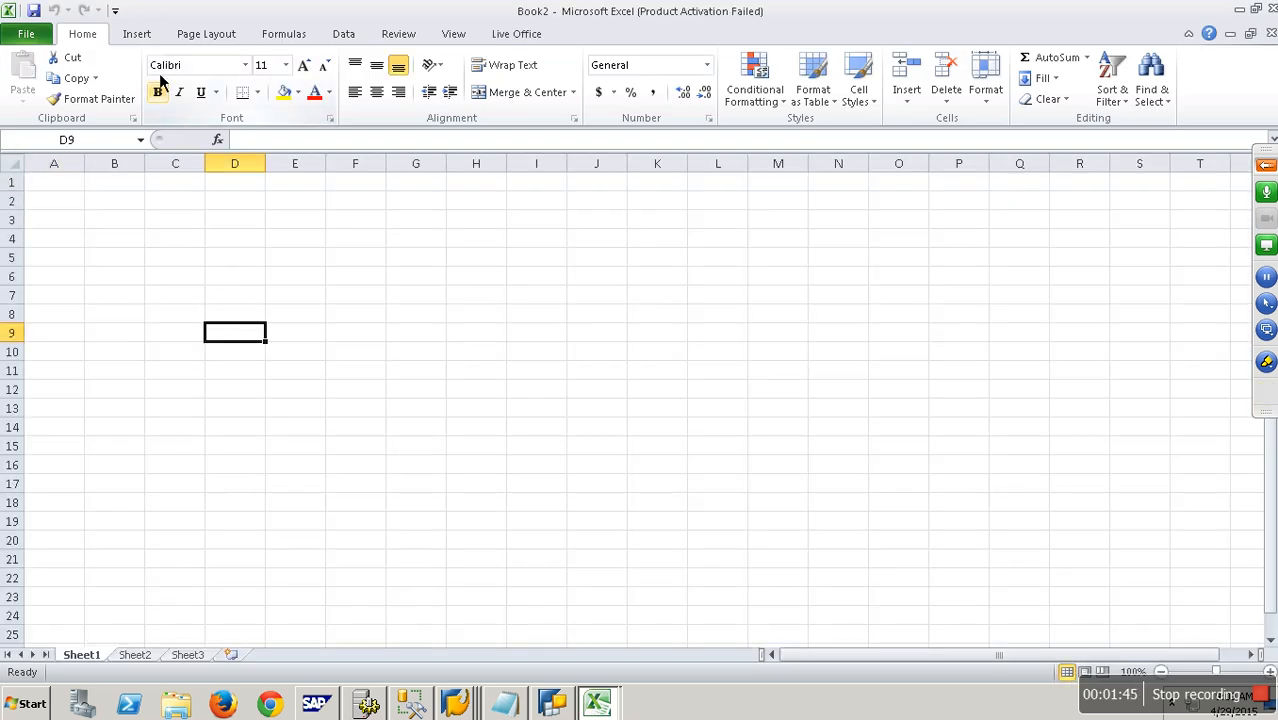
click(150, 36)
click(820, 530)
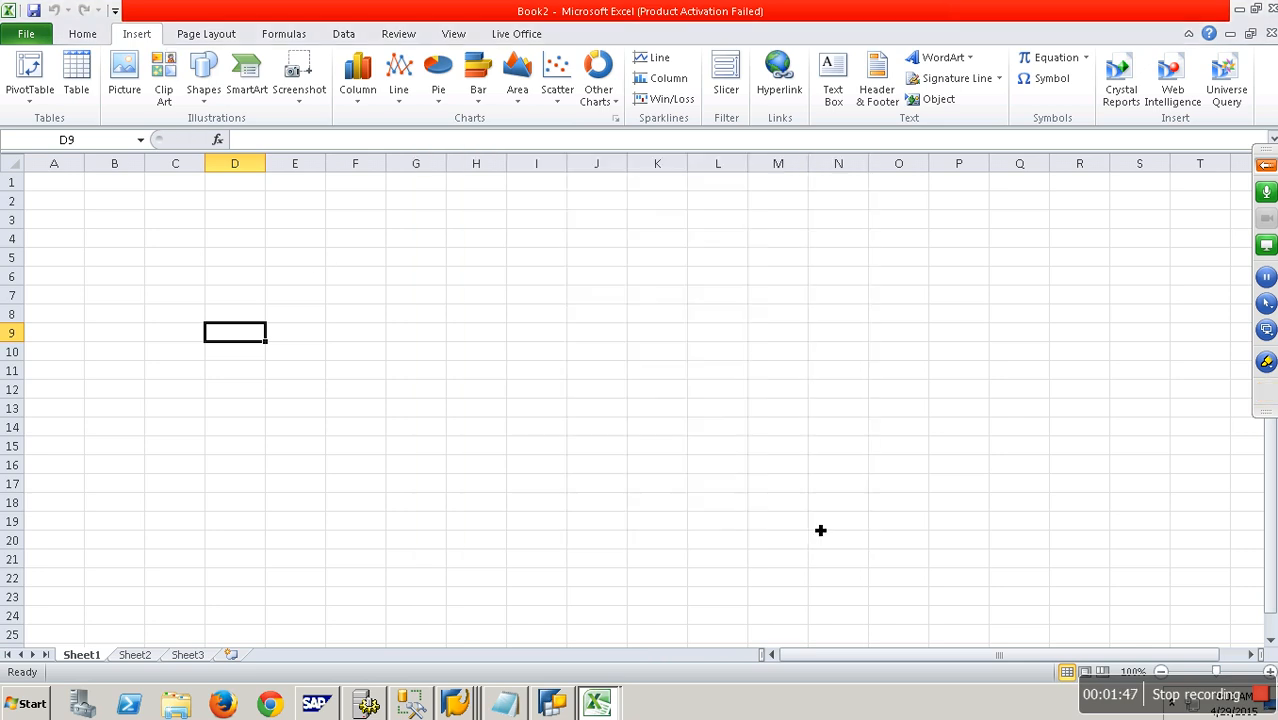
click(203, 78)
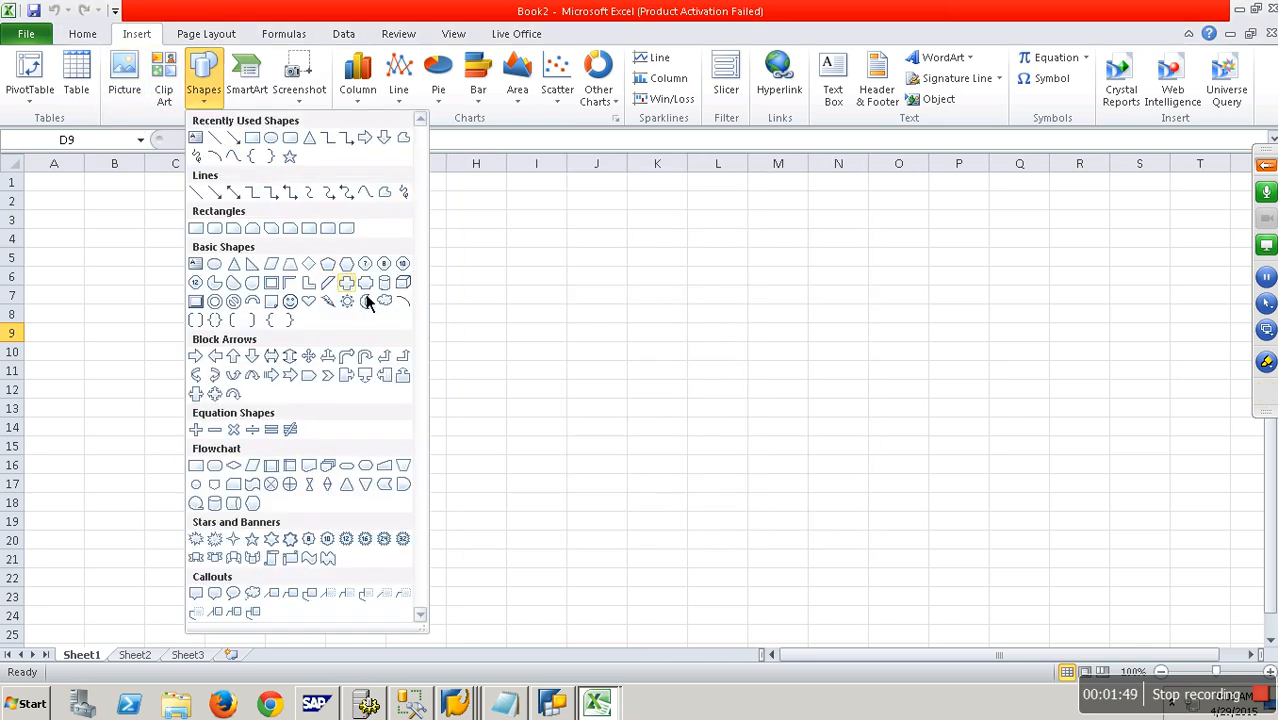
click(404, 284)
drag(214, 322, 297, 410)
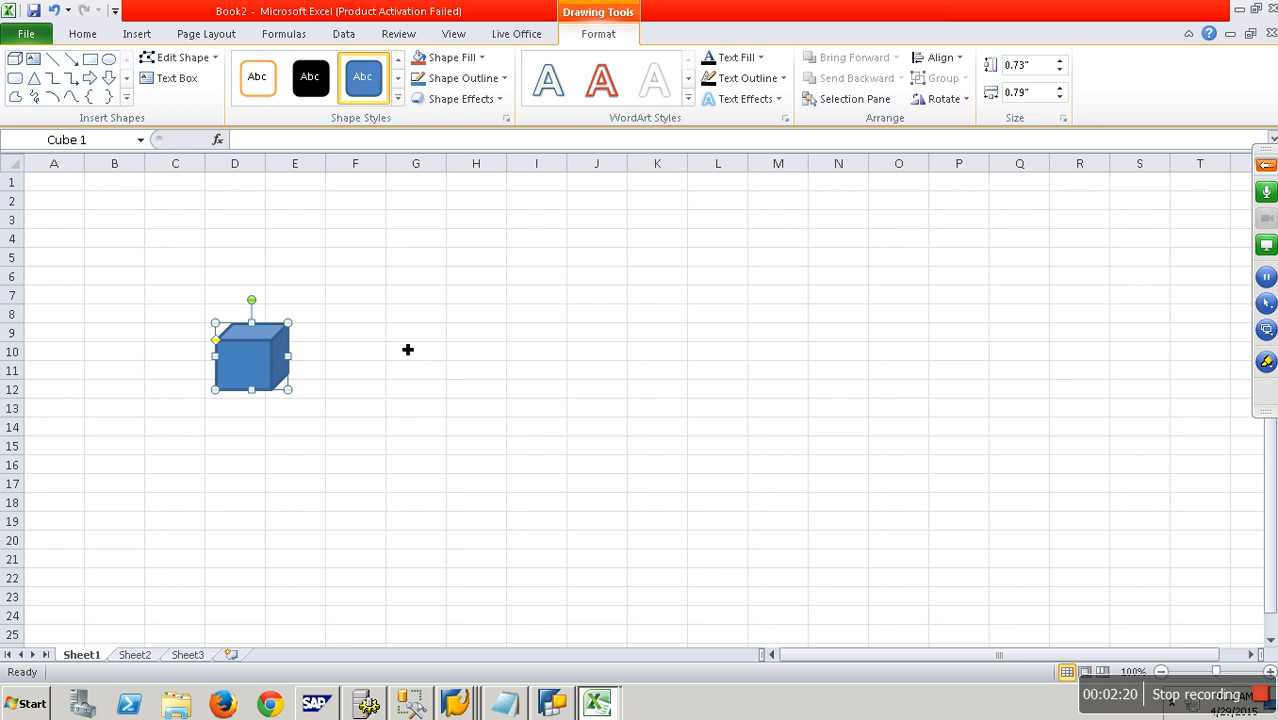
click(490, 257)
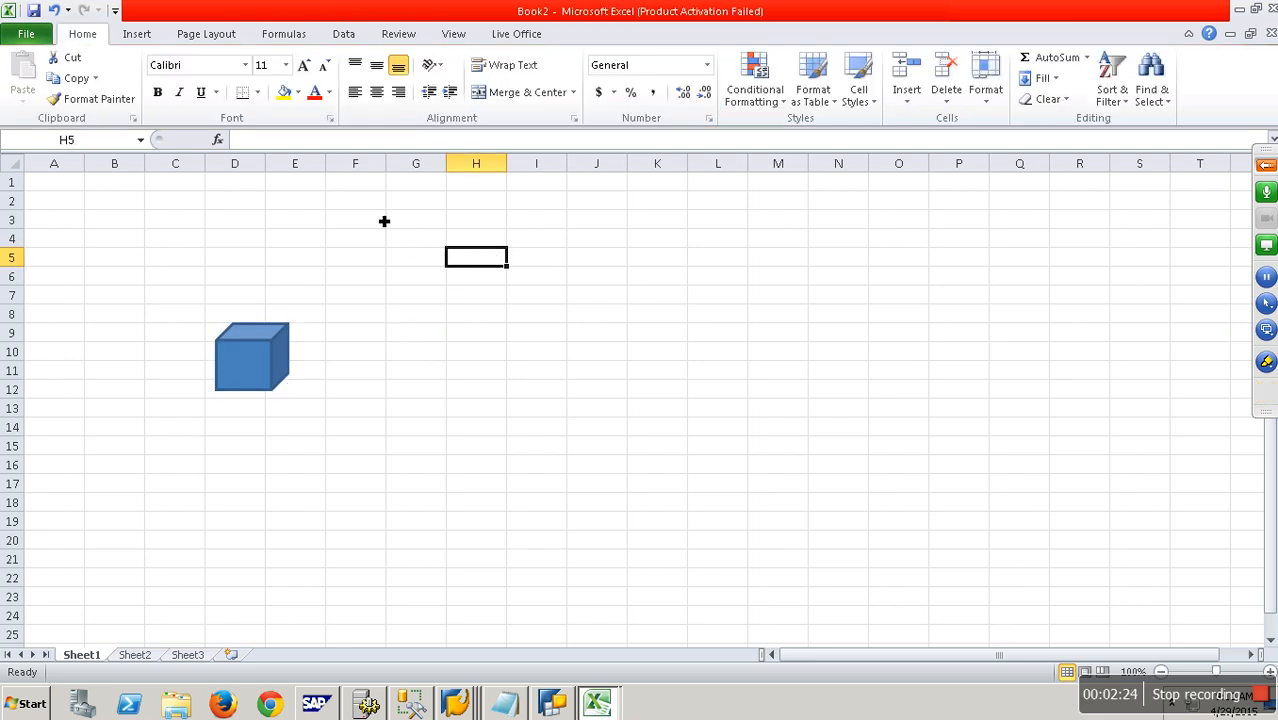
Step: Draw a second cube about 0.6" high and 0.74" wide above the first and connect them with an upward arrow
click(138, 34)
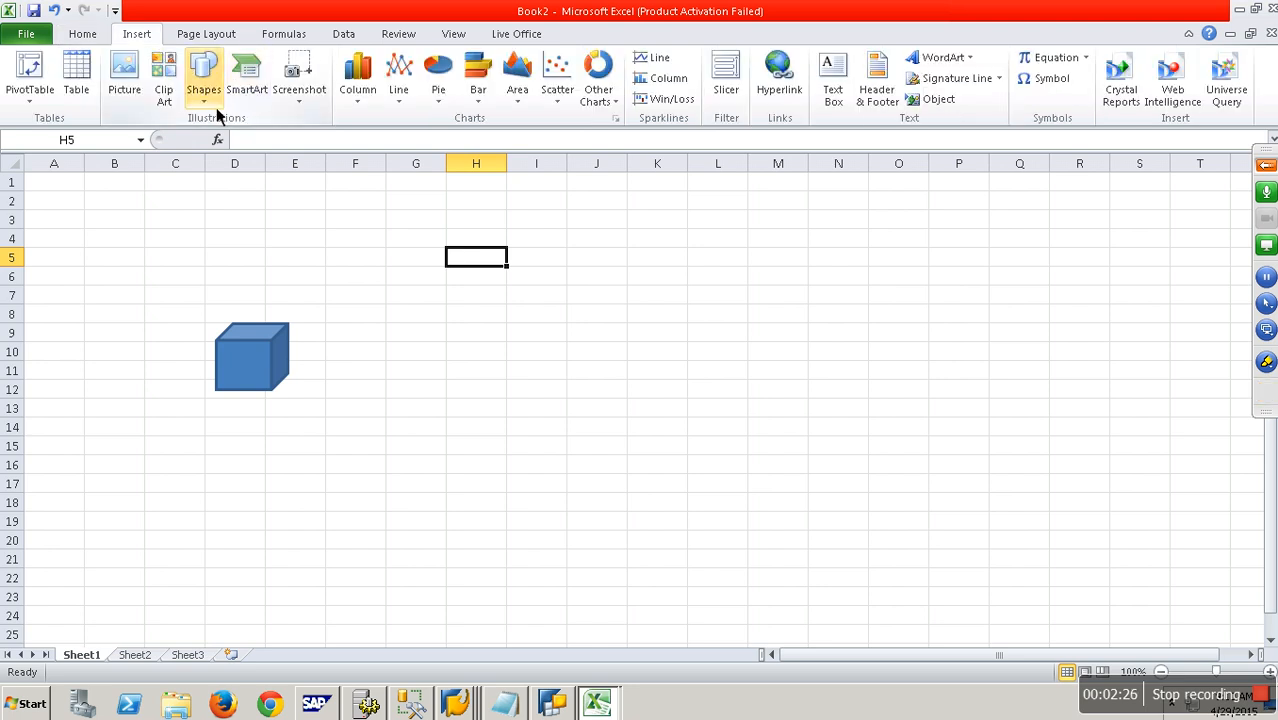
click(203, 78)
click(339, 277)
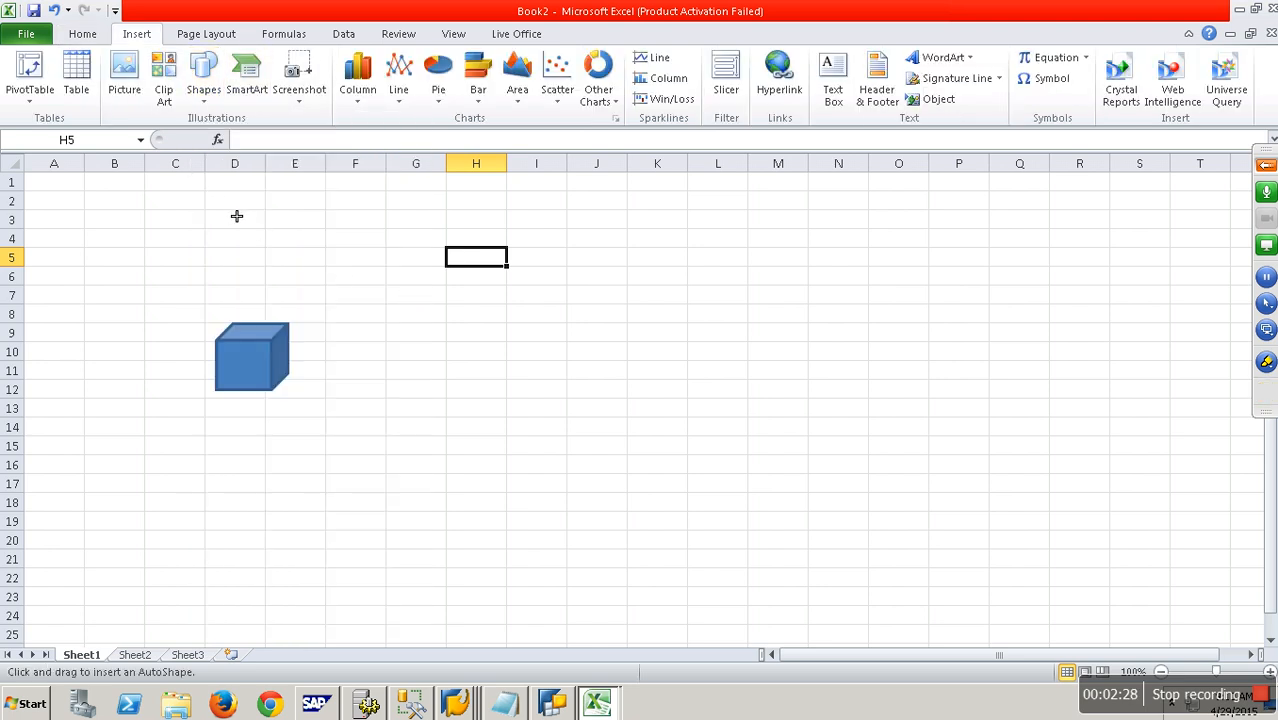
mouse_move(216, 209)
mouse_down()
mouse_move(299, 270)
mouse_move(288, 266)
mouse_up()
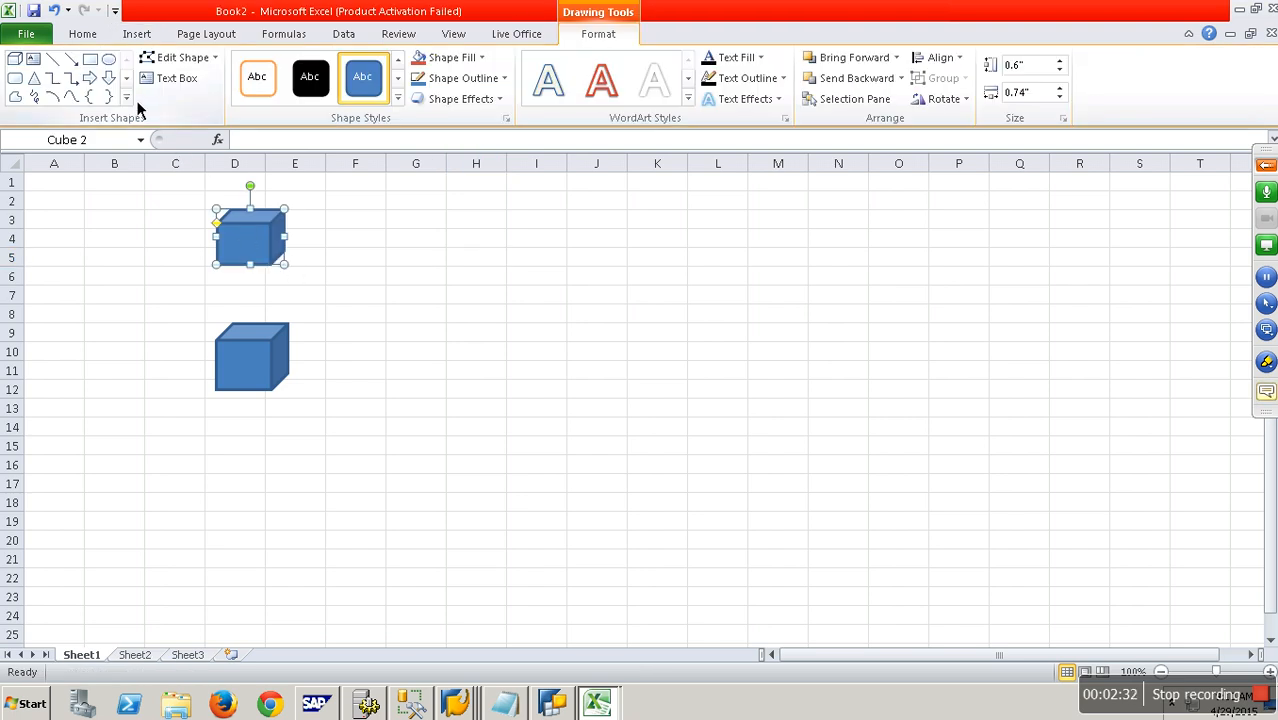
click(72, 60)
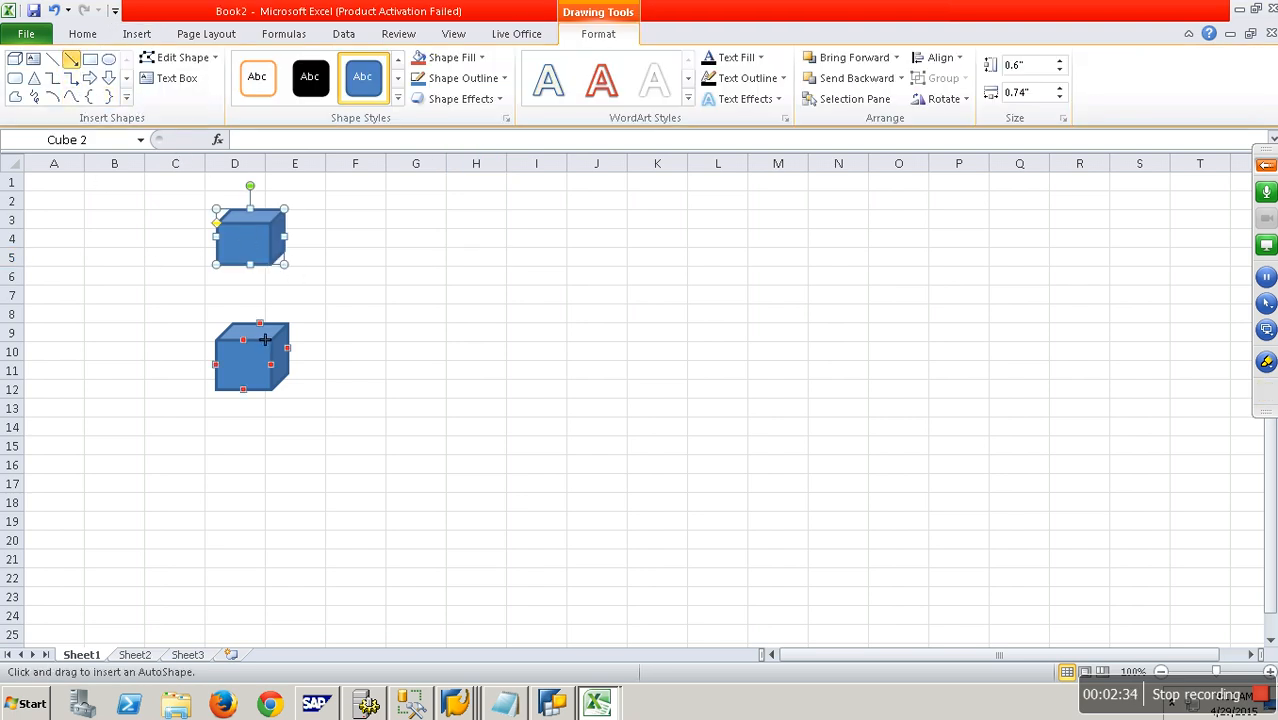
drag(262, 322, 260, 272)
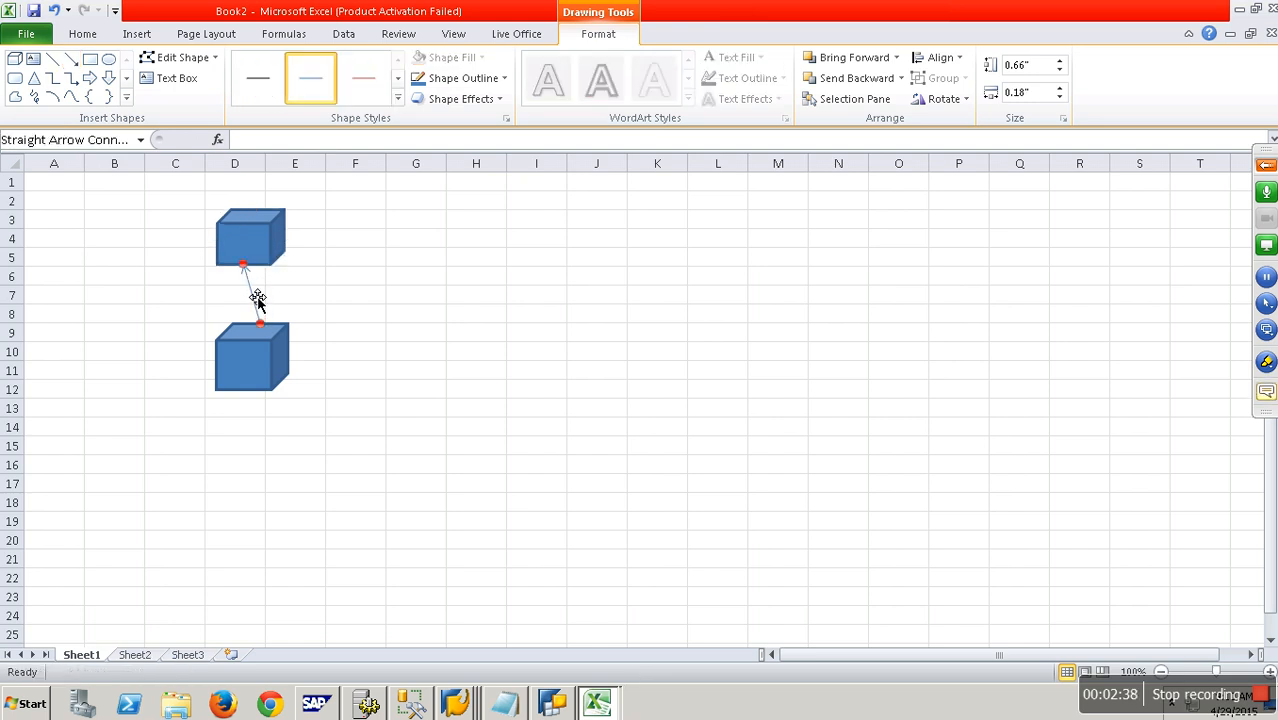
Step: Delete the upper cube and its connecting arrow
click(270, 362)
click(274, 225)
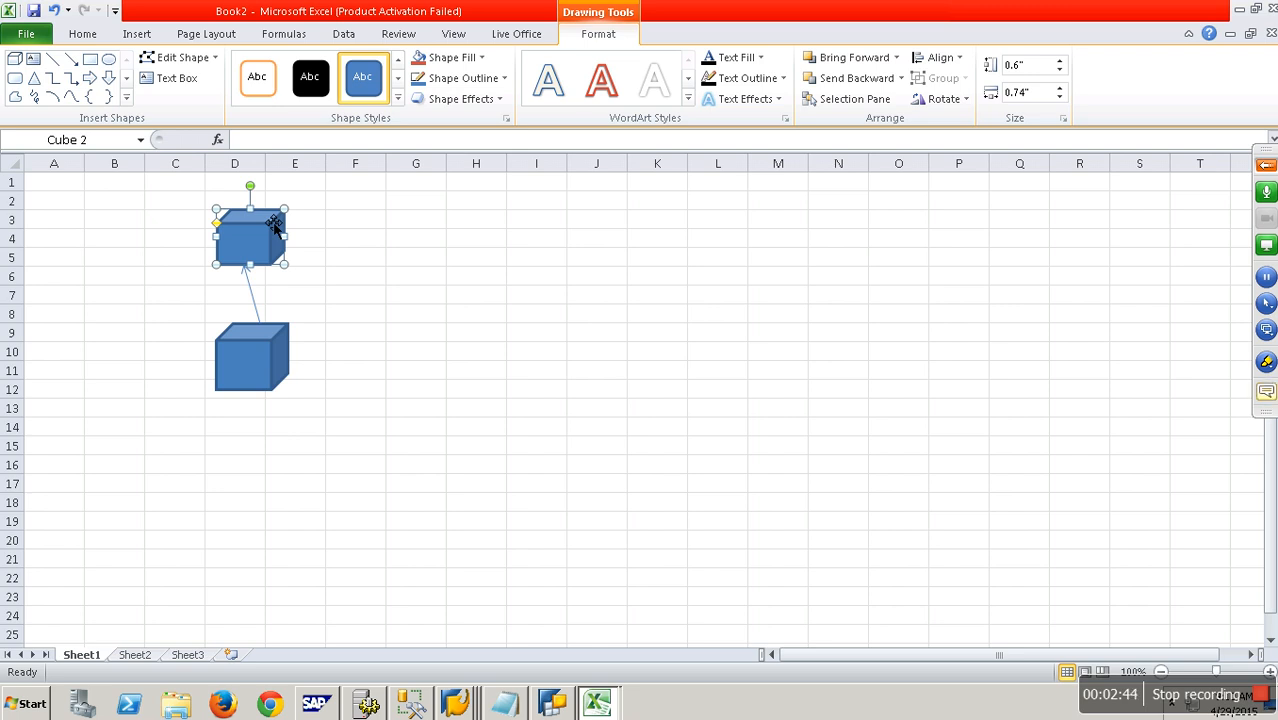
key(Delete)
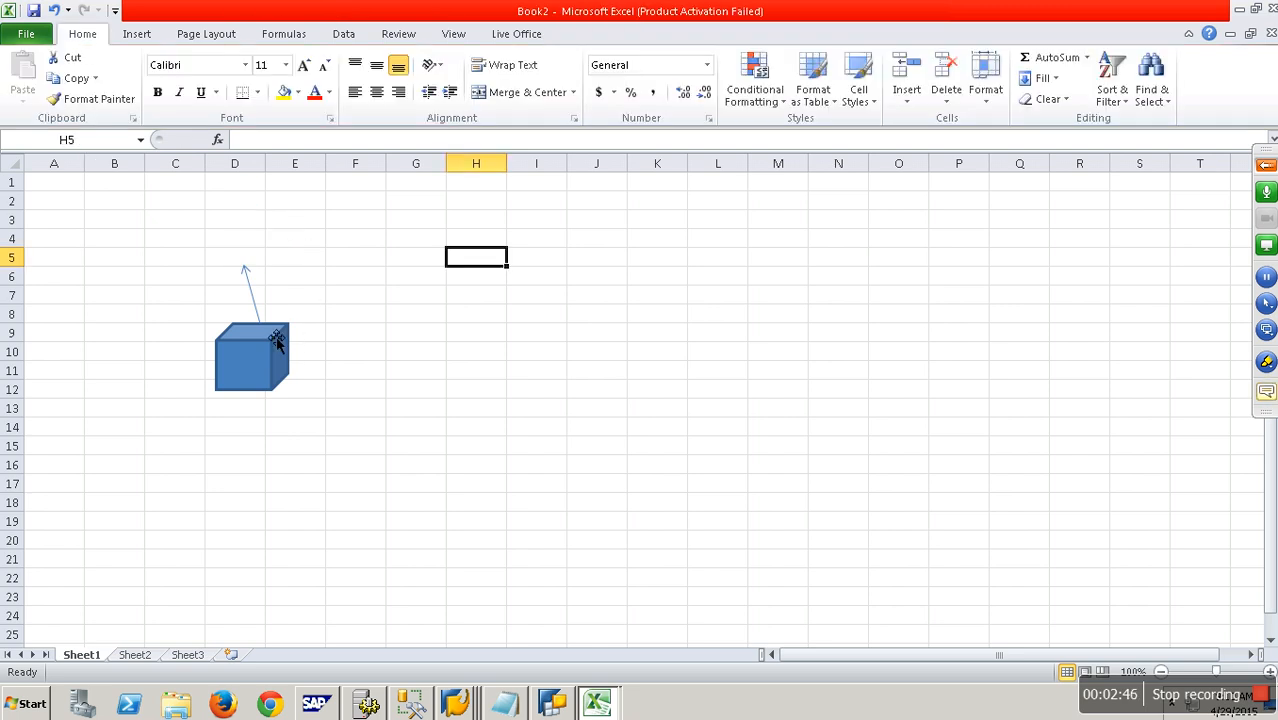
click(250, 279)
key(Delete)
Step: Label the cube by entering YICC03 beside it in cell F11
click(246, 351)
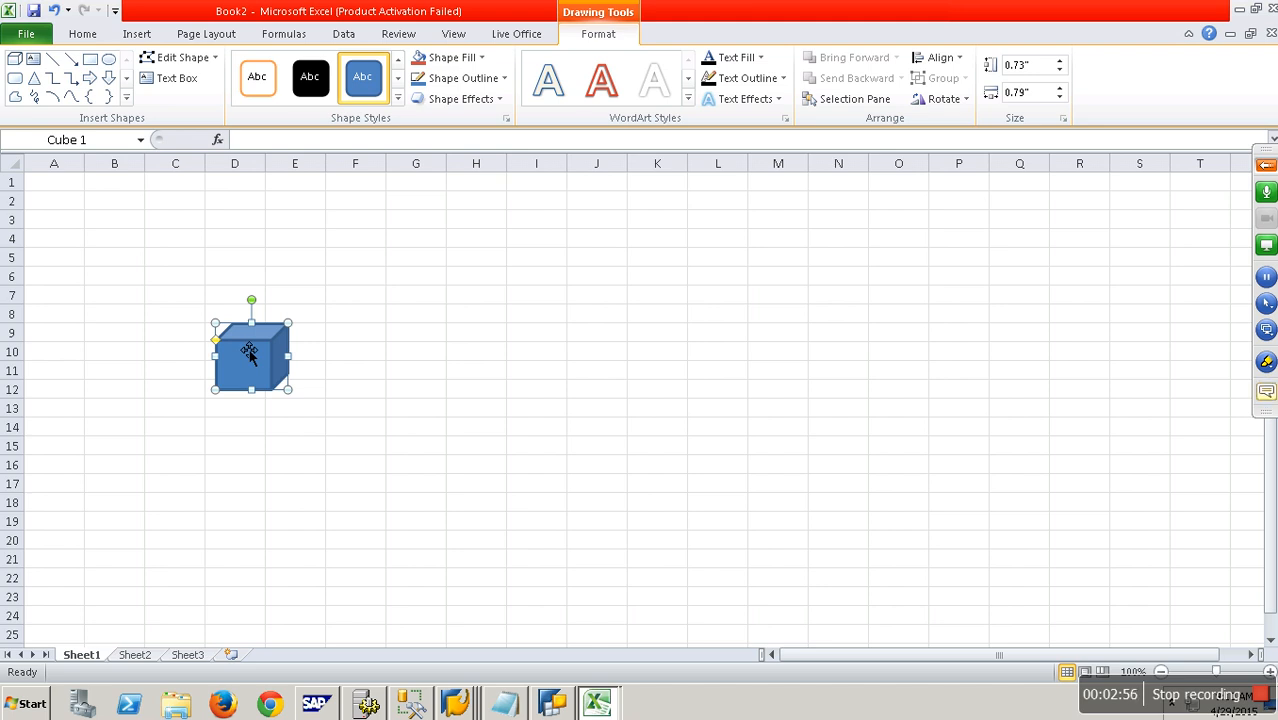
click(317, 371)
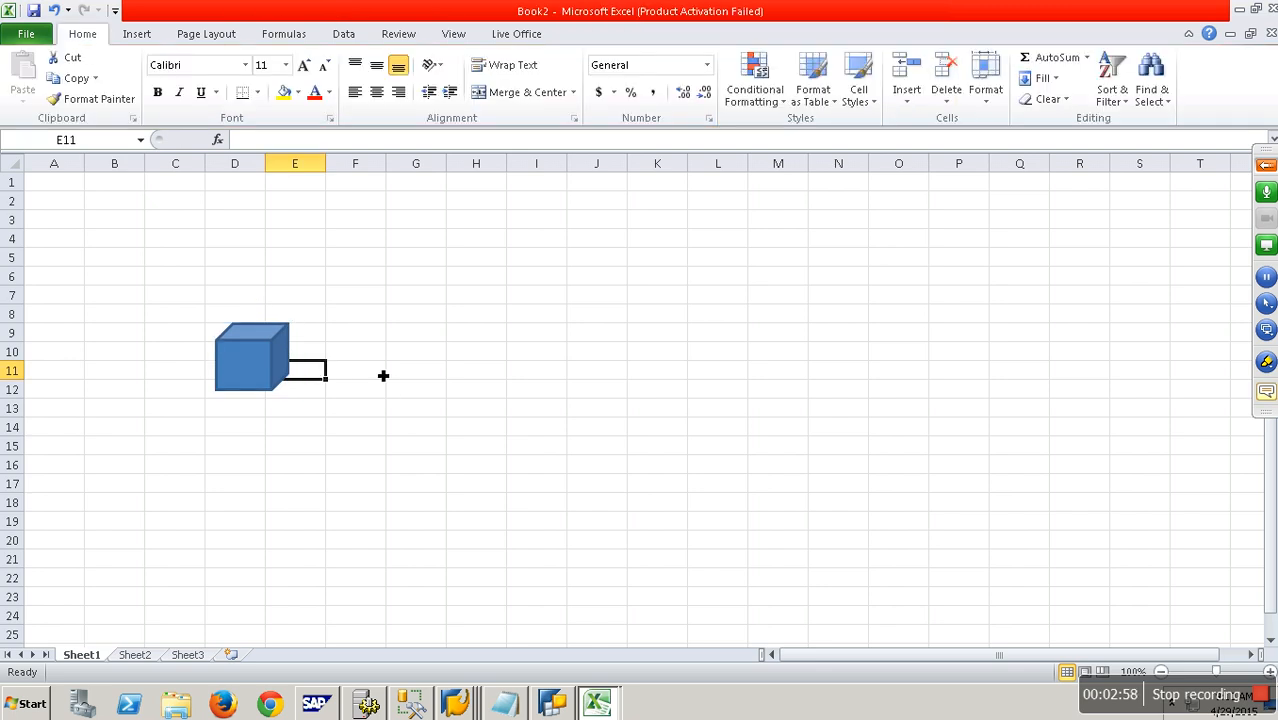
click(365, 371)
text(YIOCC03)
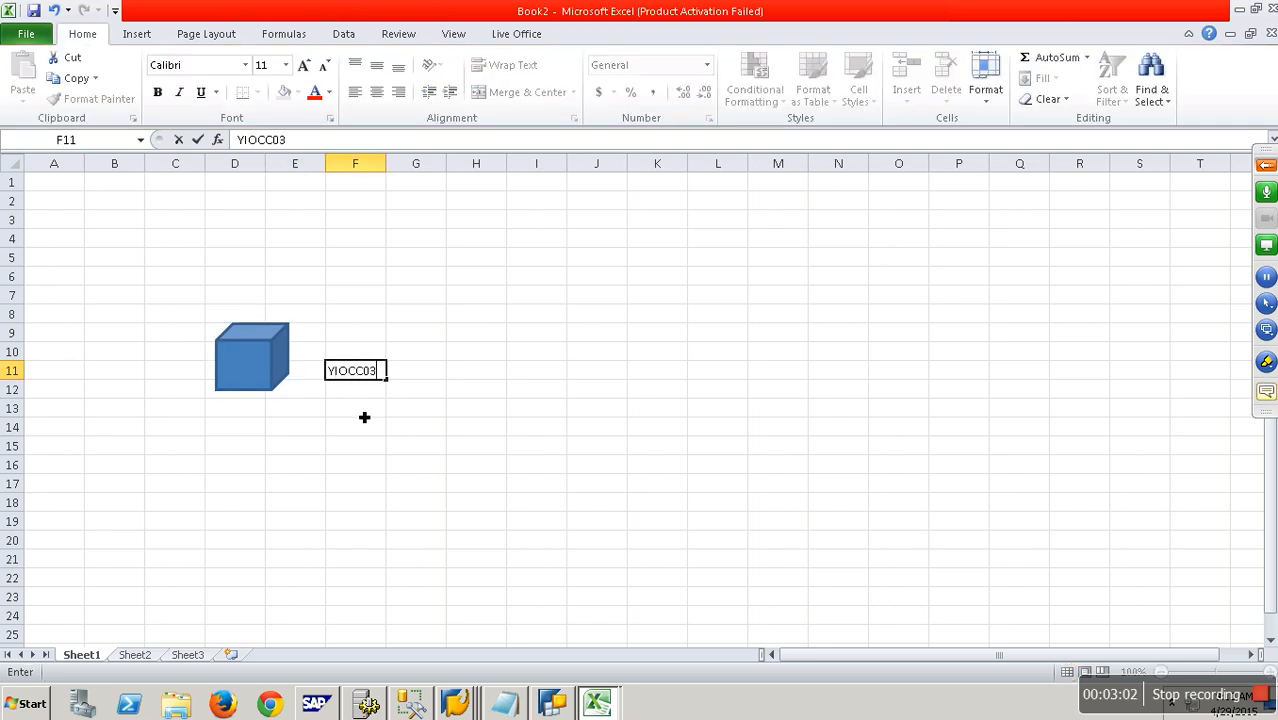
click(341, 371)
key(Delete)
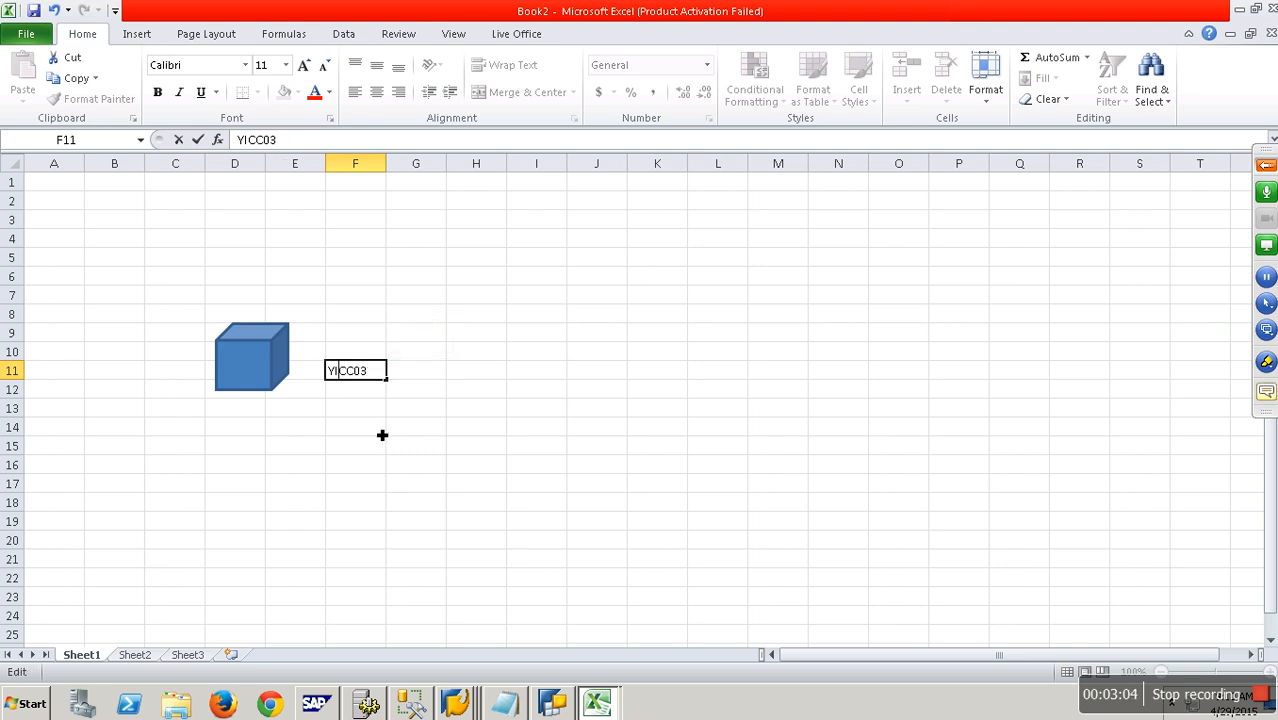
click(382, 412)
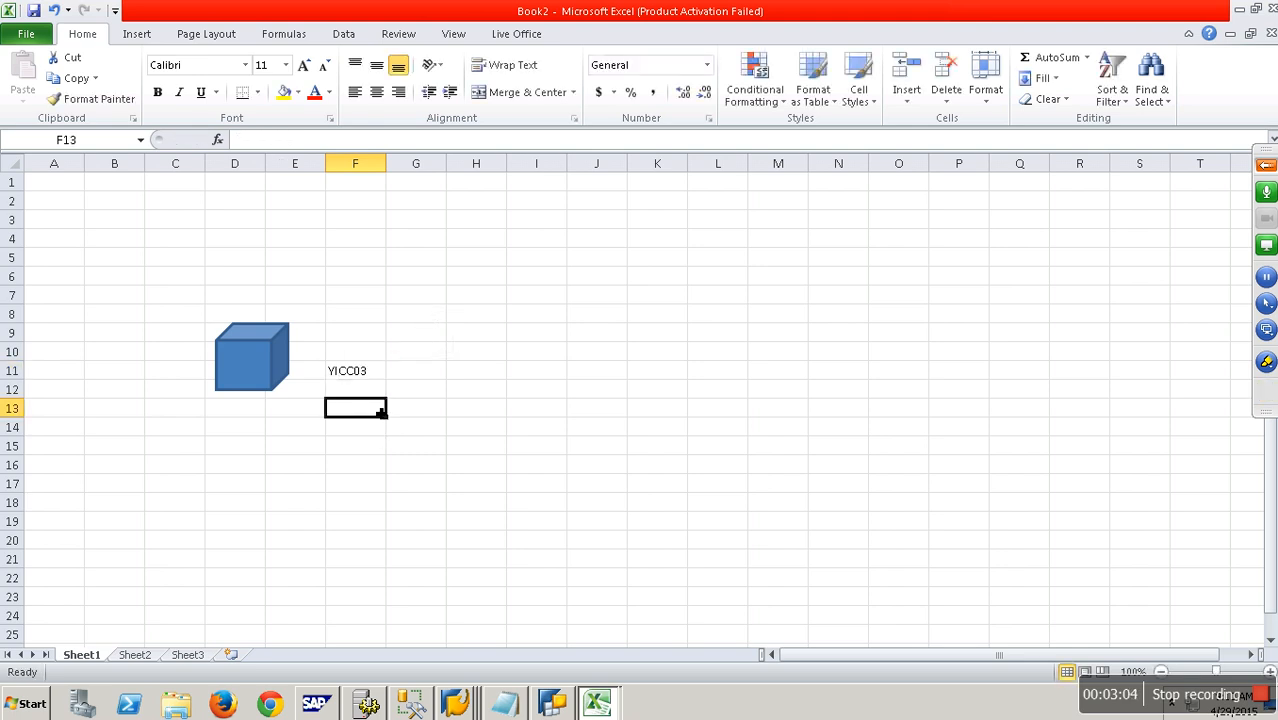
Step: Draw a can shape about 0.46" high and 1.01" wide level with the cube, centred on column H
click(268, 372)
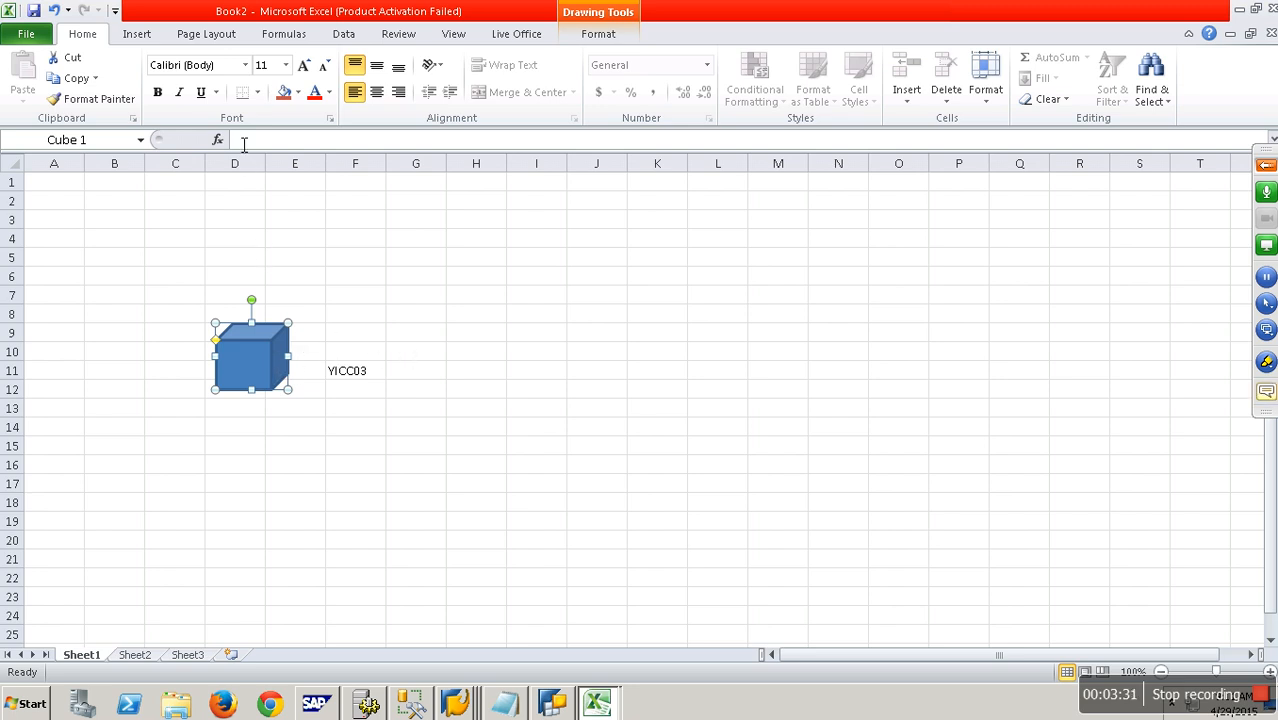
click(137, 34)
click(203, 80)
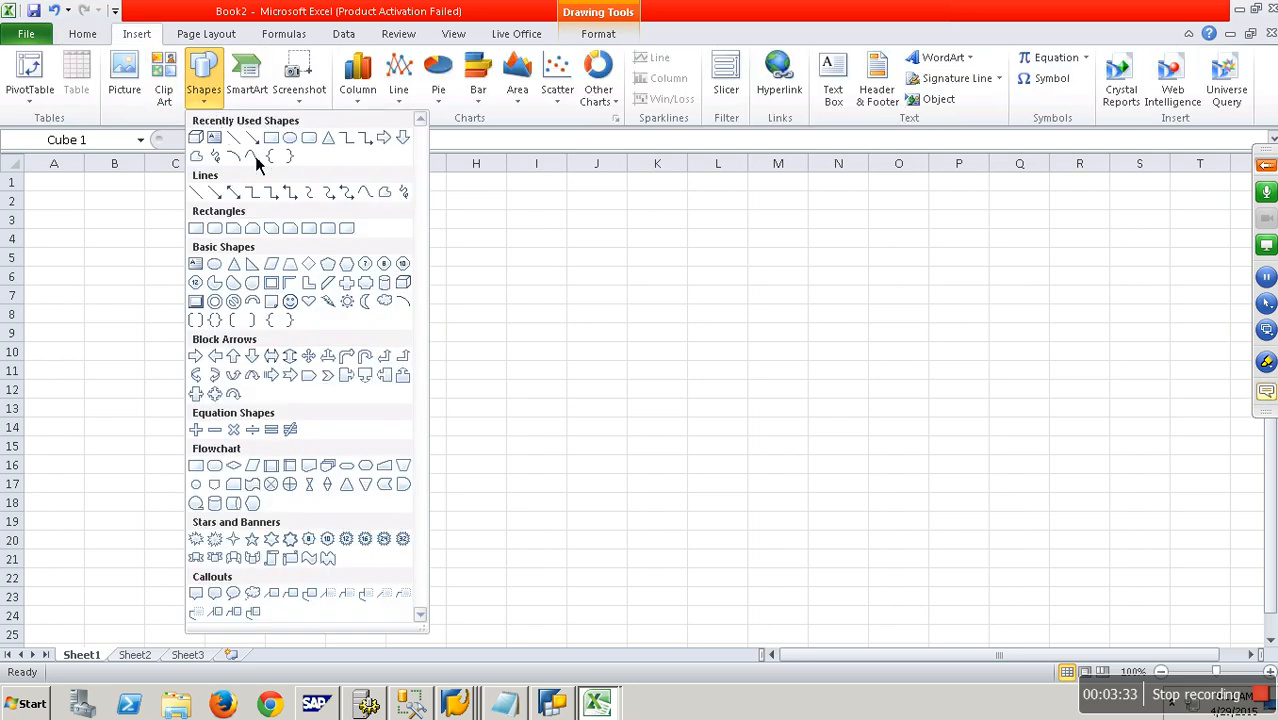
click(384, 283)
drag(437, 333, 531, 378)
Step: Label the can shape by entering Demands beneath it in cell H12
click(494, 388)
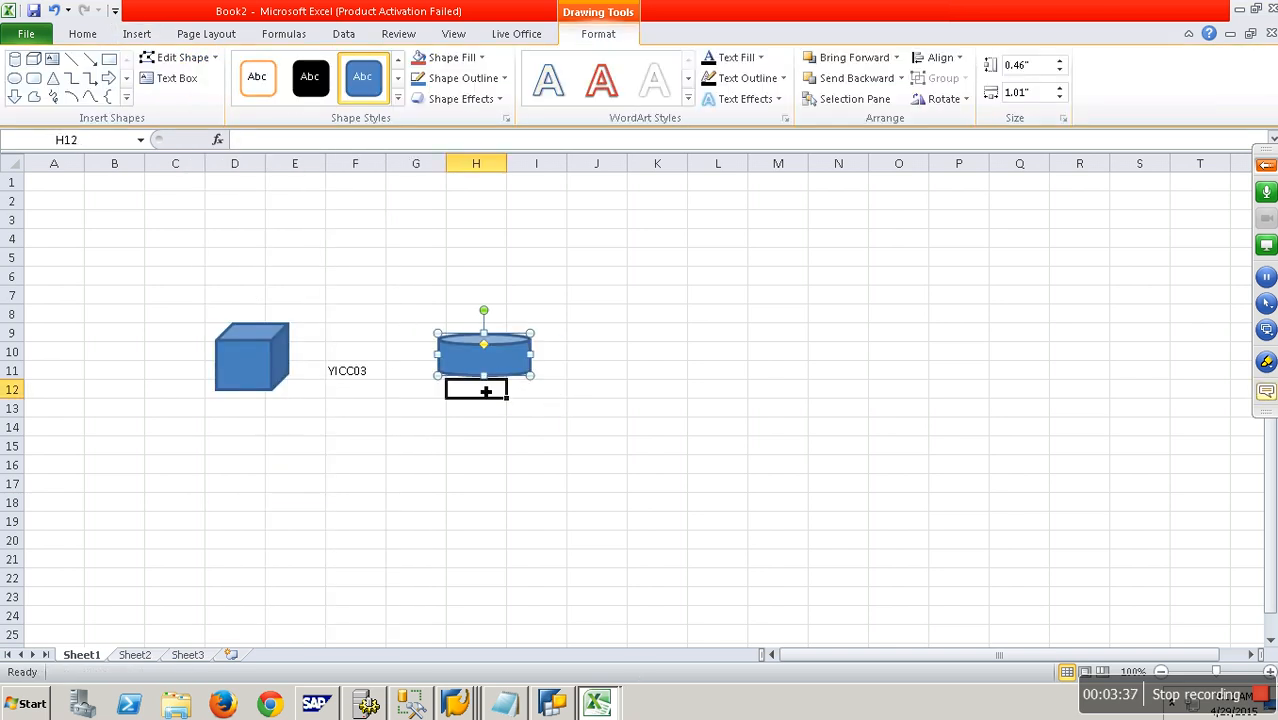
text(Demands)
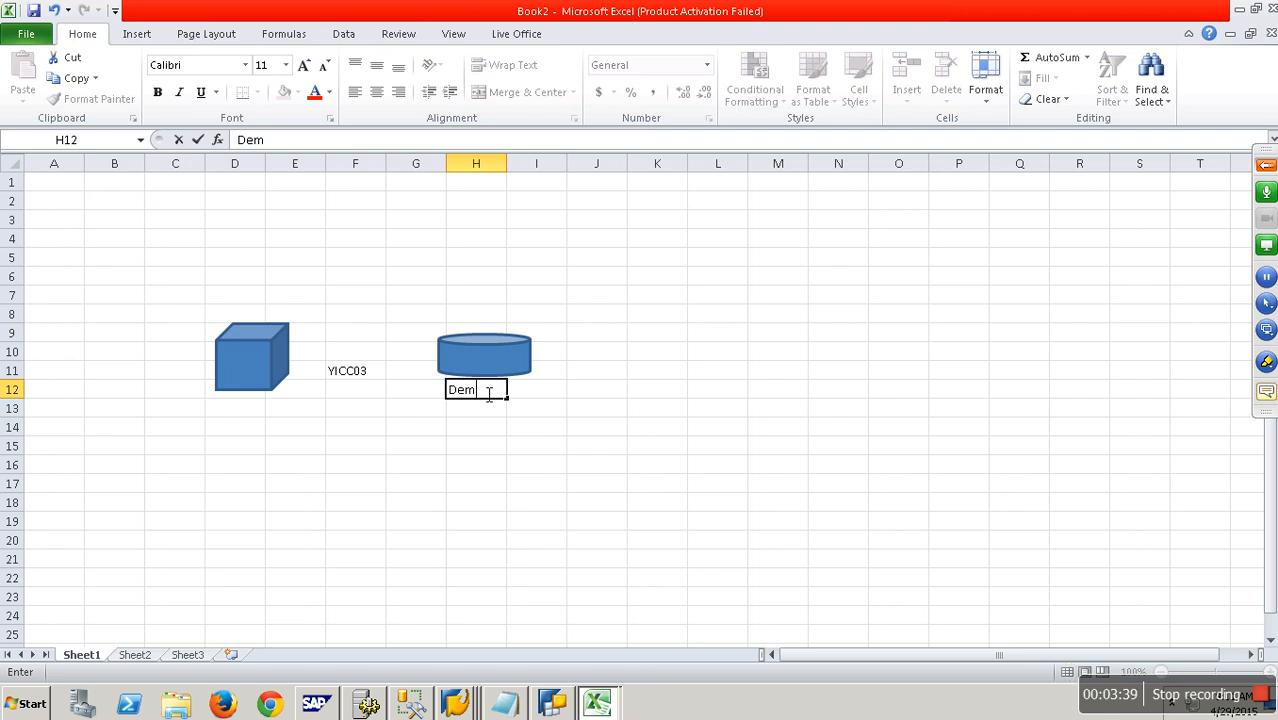
click(473, 462)
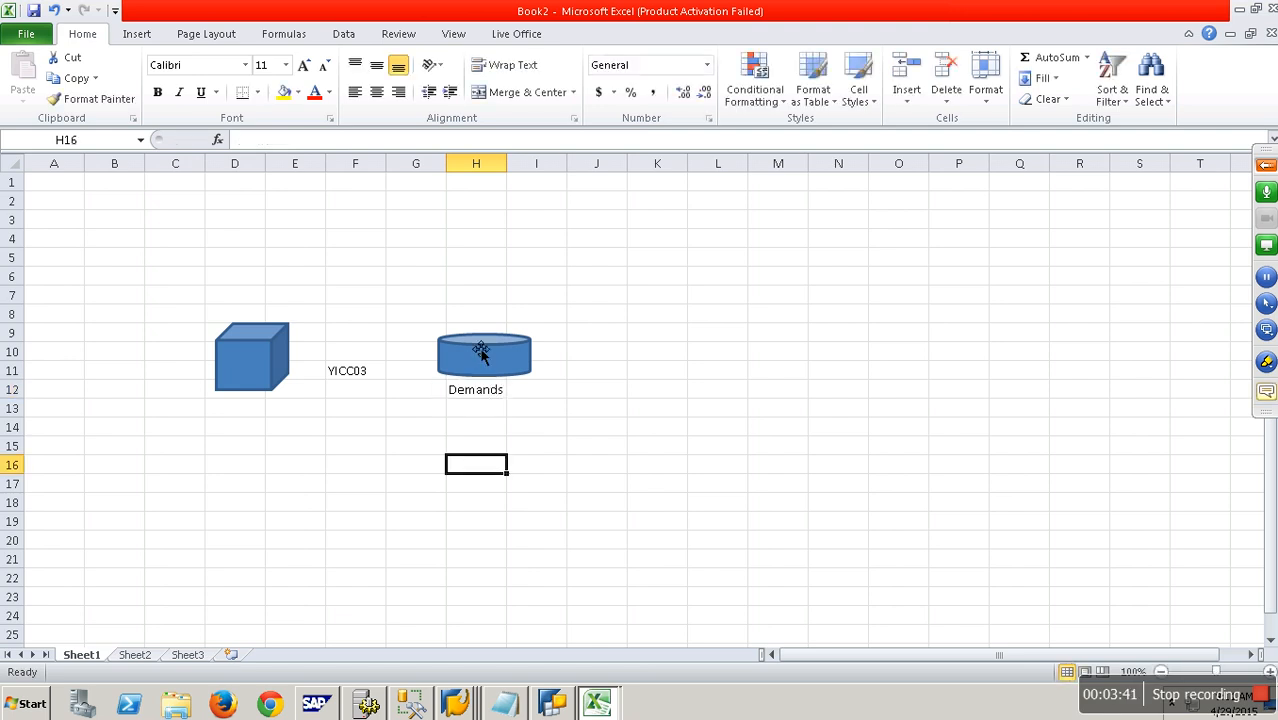
click(497, 350)
click(270, 362)
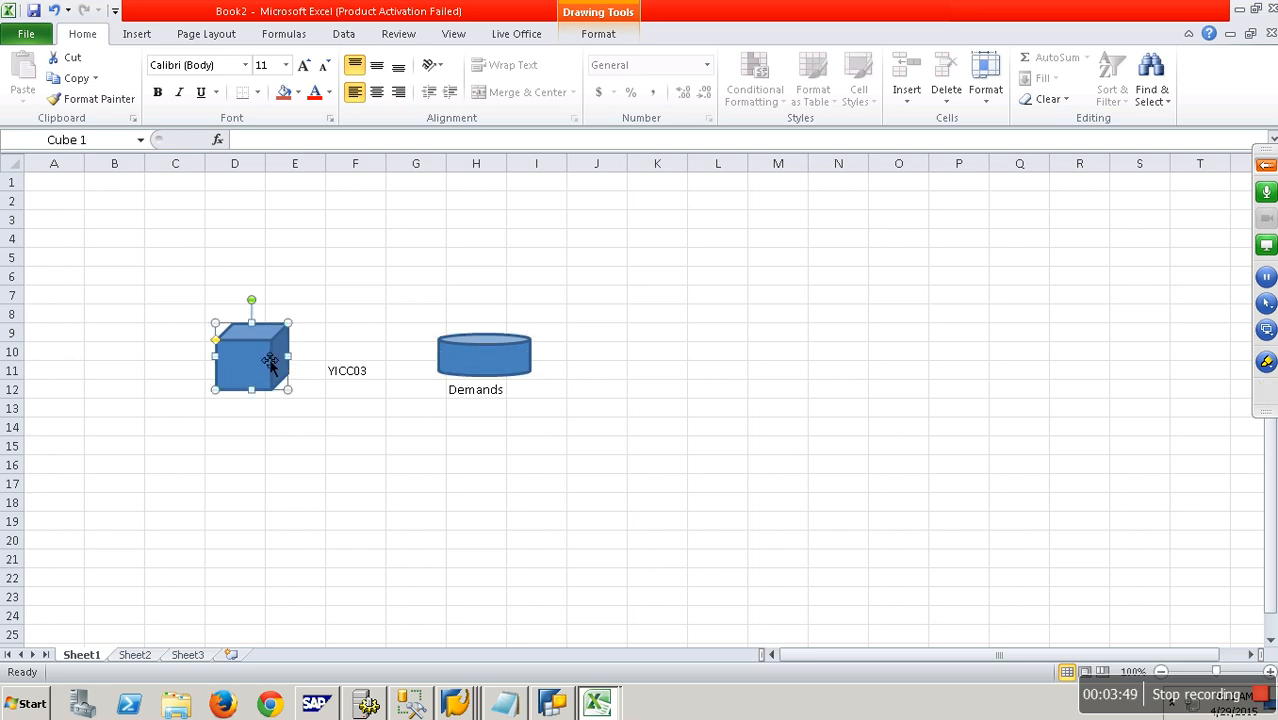
click(479, 358)
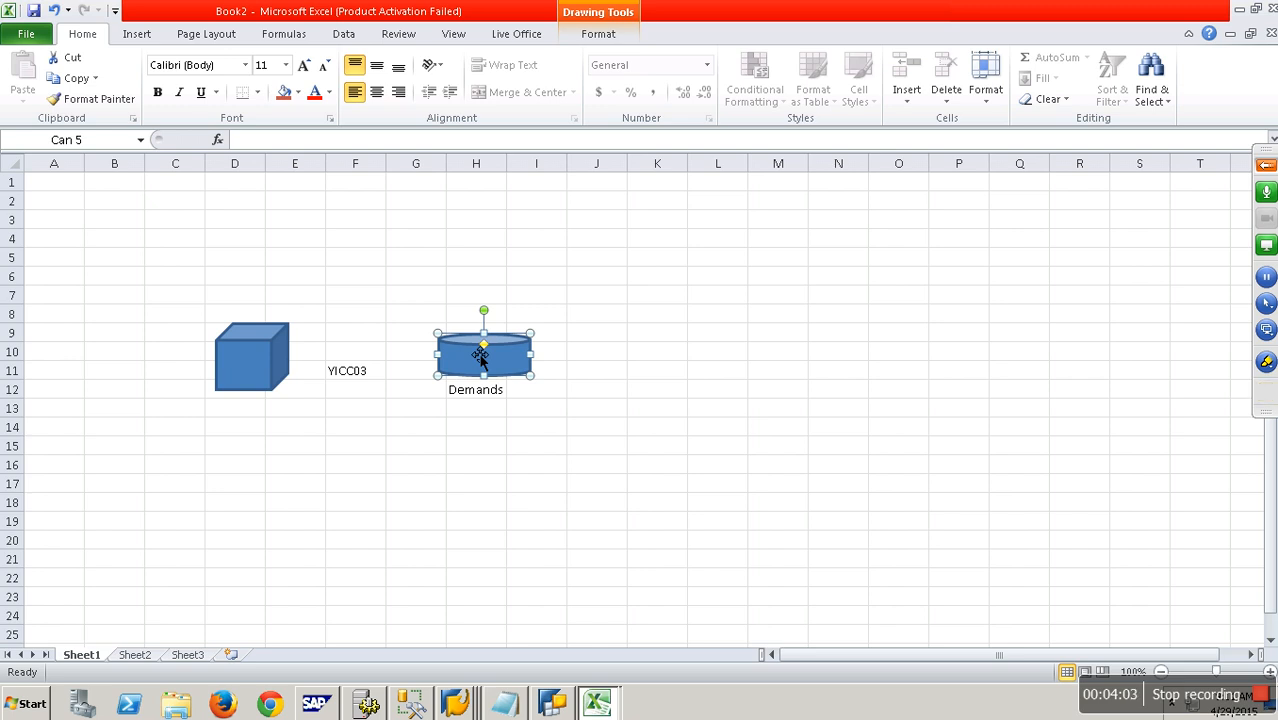
click(276, 360)
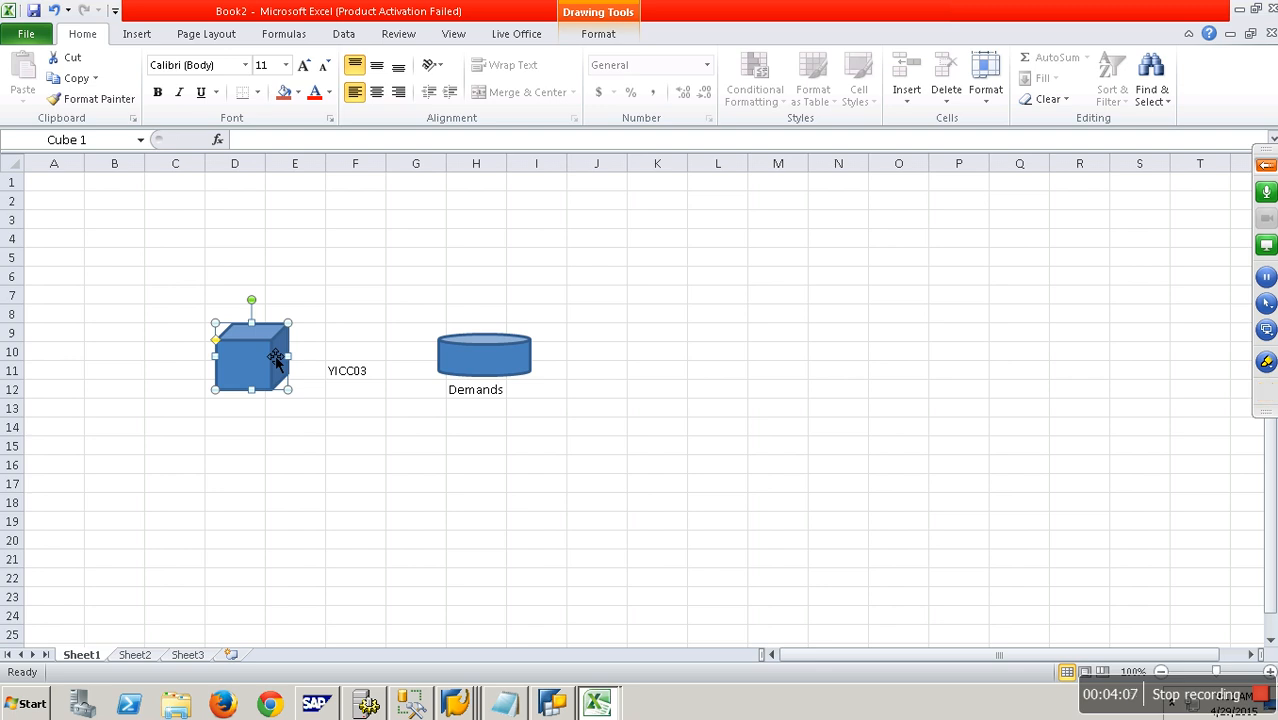
click(484, 348)
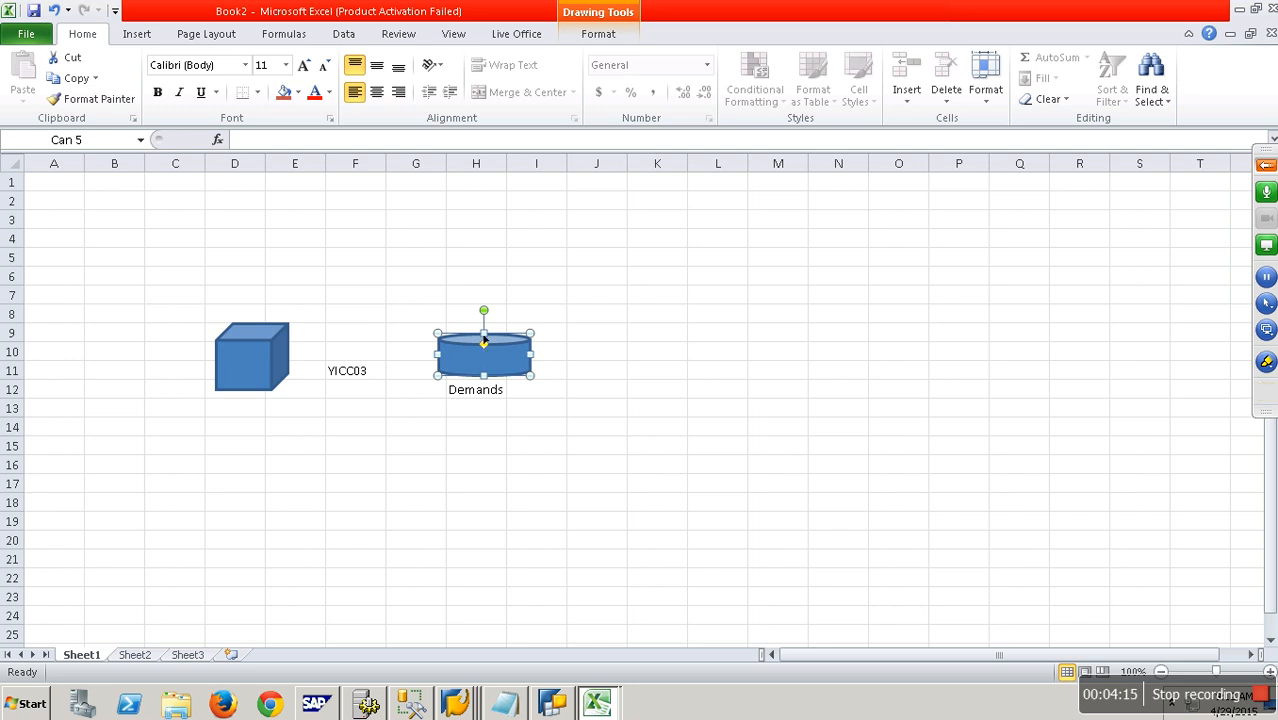
click(270, 378)
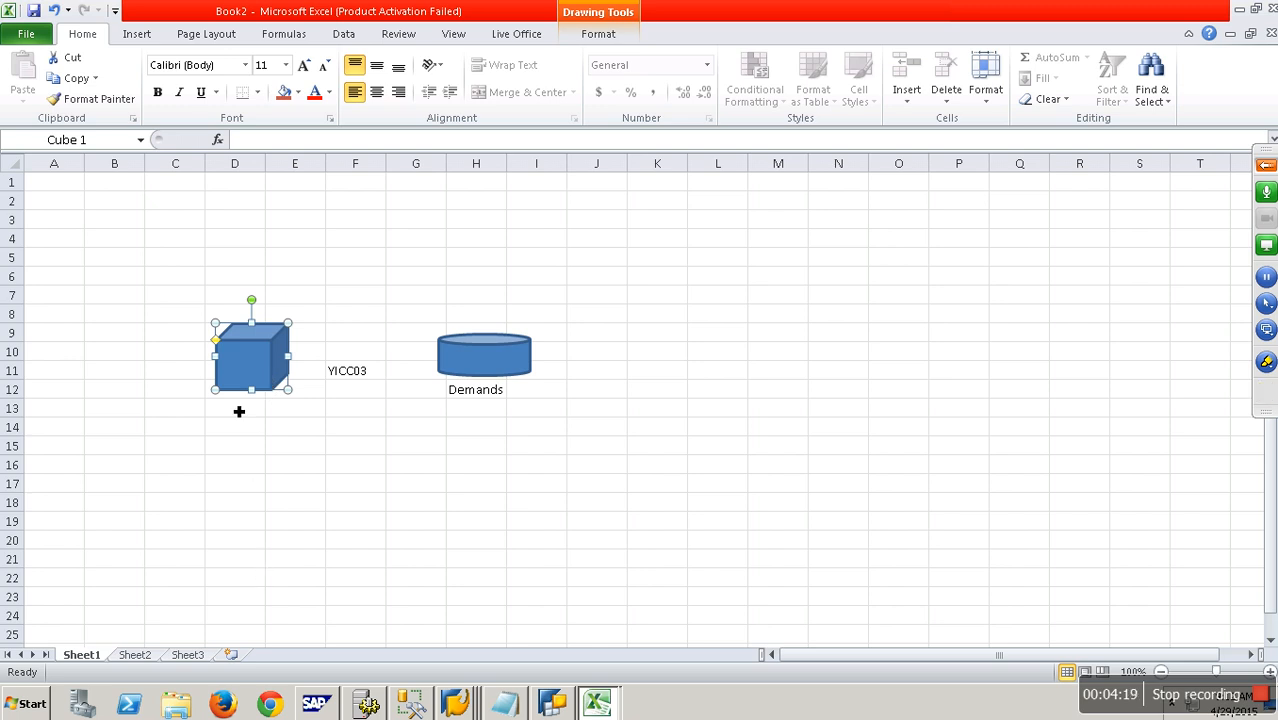
click(498, 367)
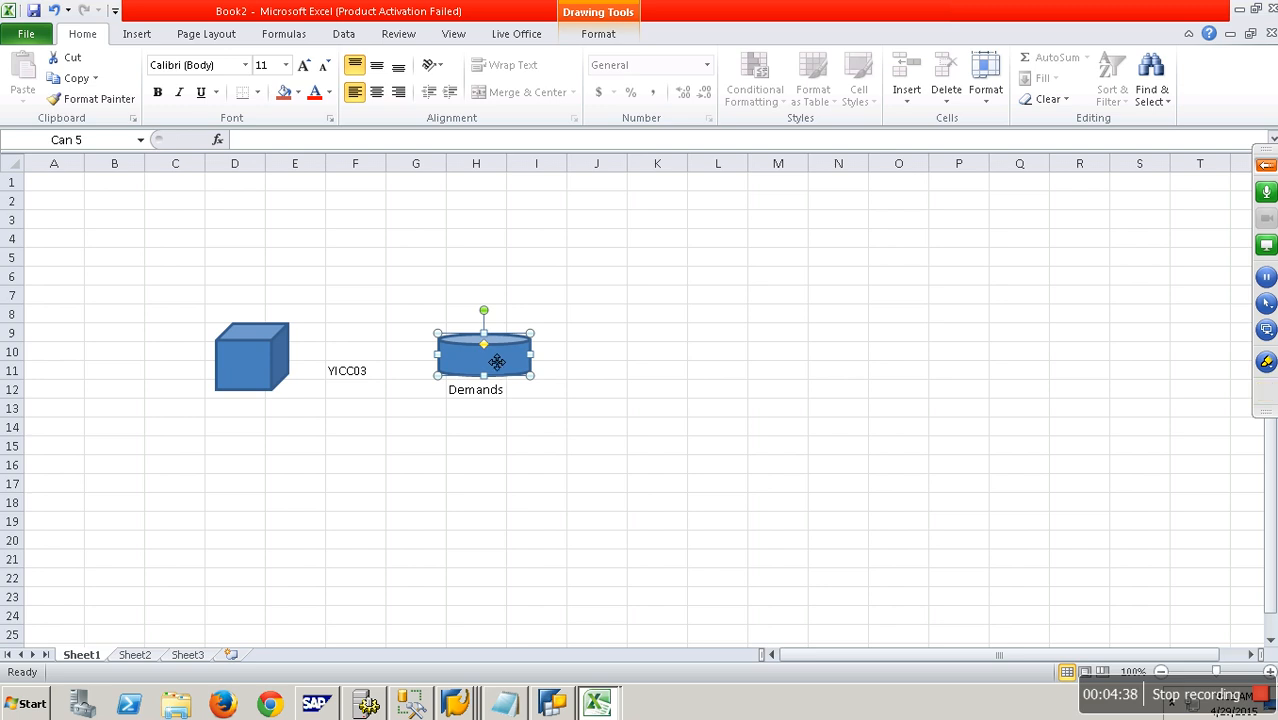
click(257, 358)
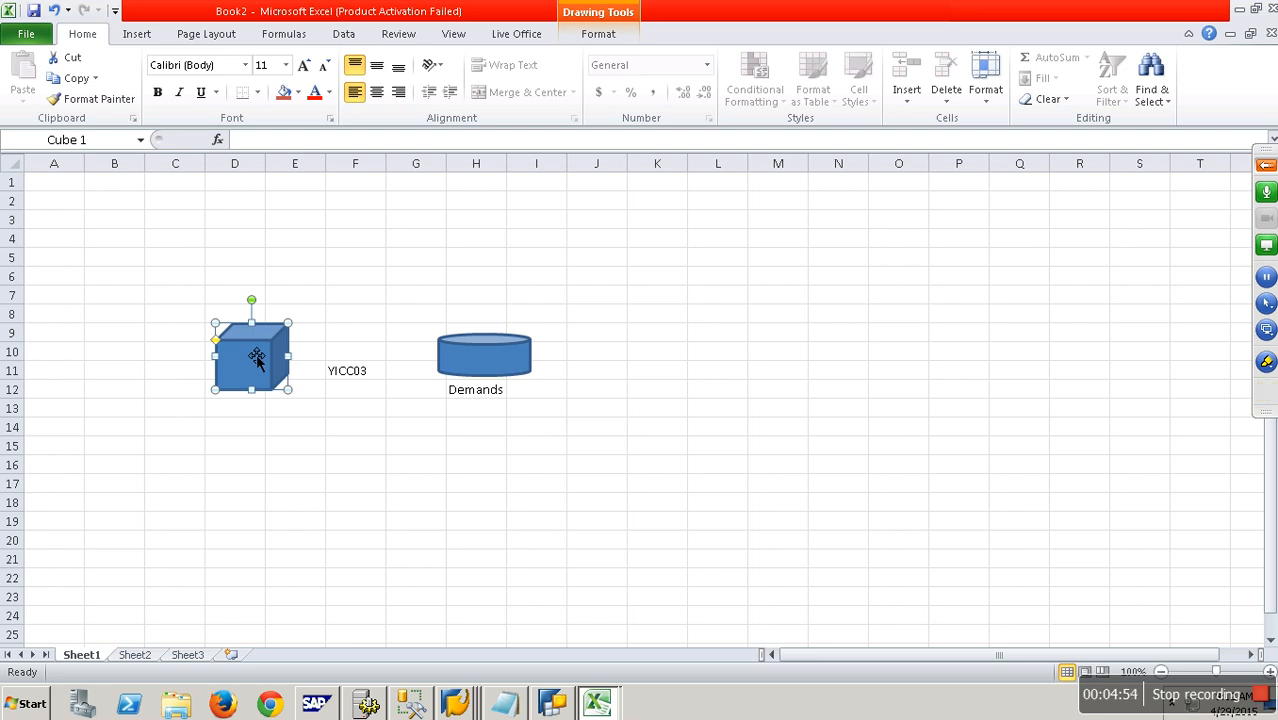
Step: Draw a second cube about 0.64" high and 0.74" wide across columns E and F, in rows 2 to 5 above the first
click(137, 34)
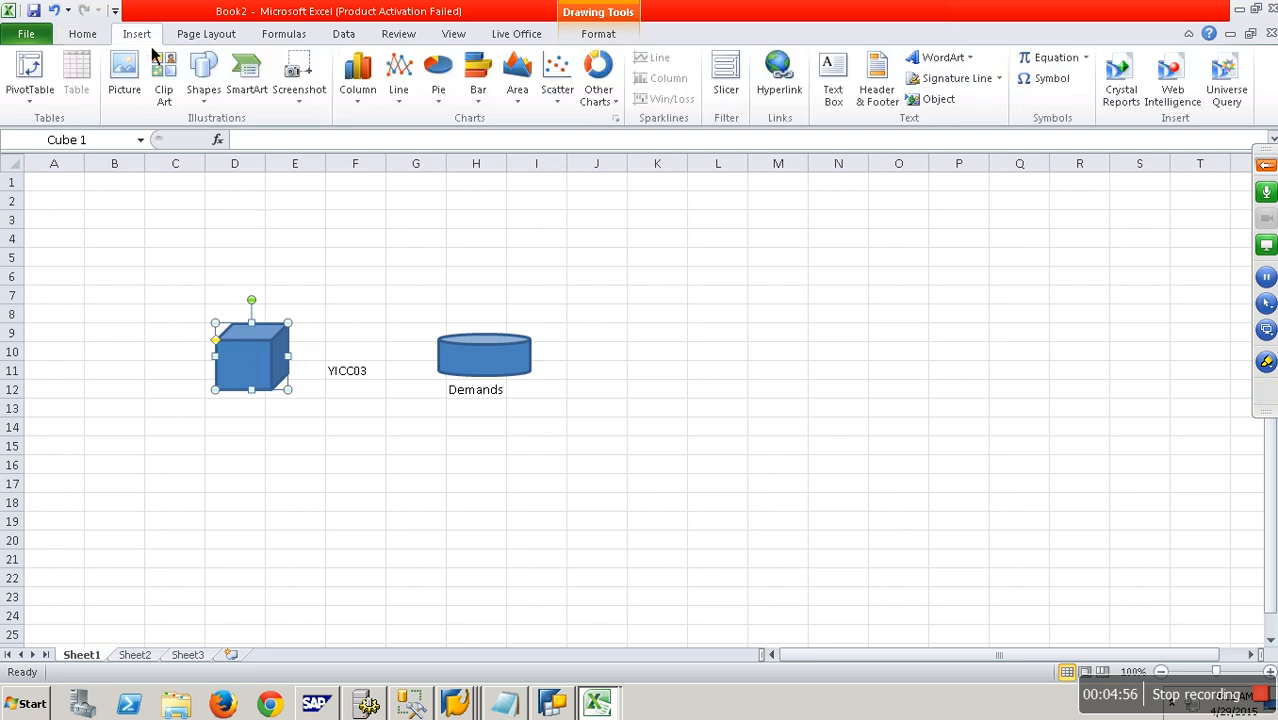
click(203, 80)
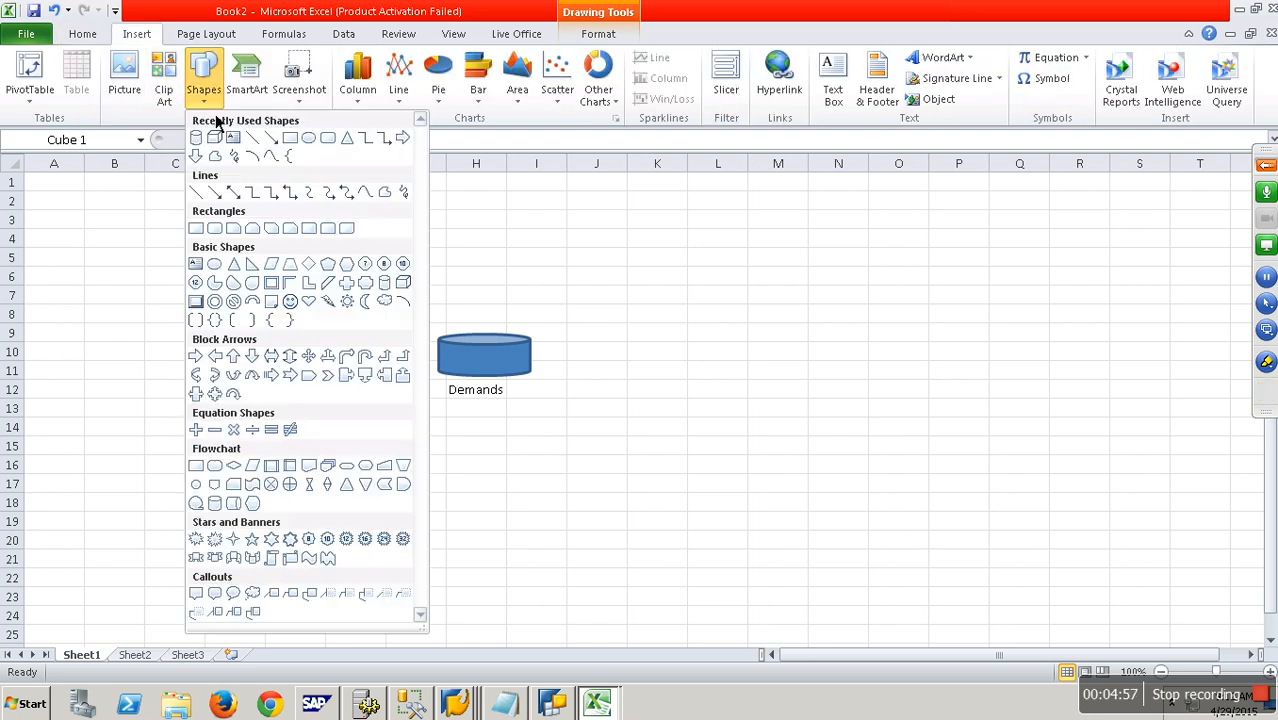
click(403, 282)
mouse_move(288, 190)
mouse_down()
mouse_move(382, 260)
mouse_move(360, 250)
mouse_up()
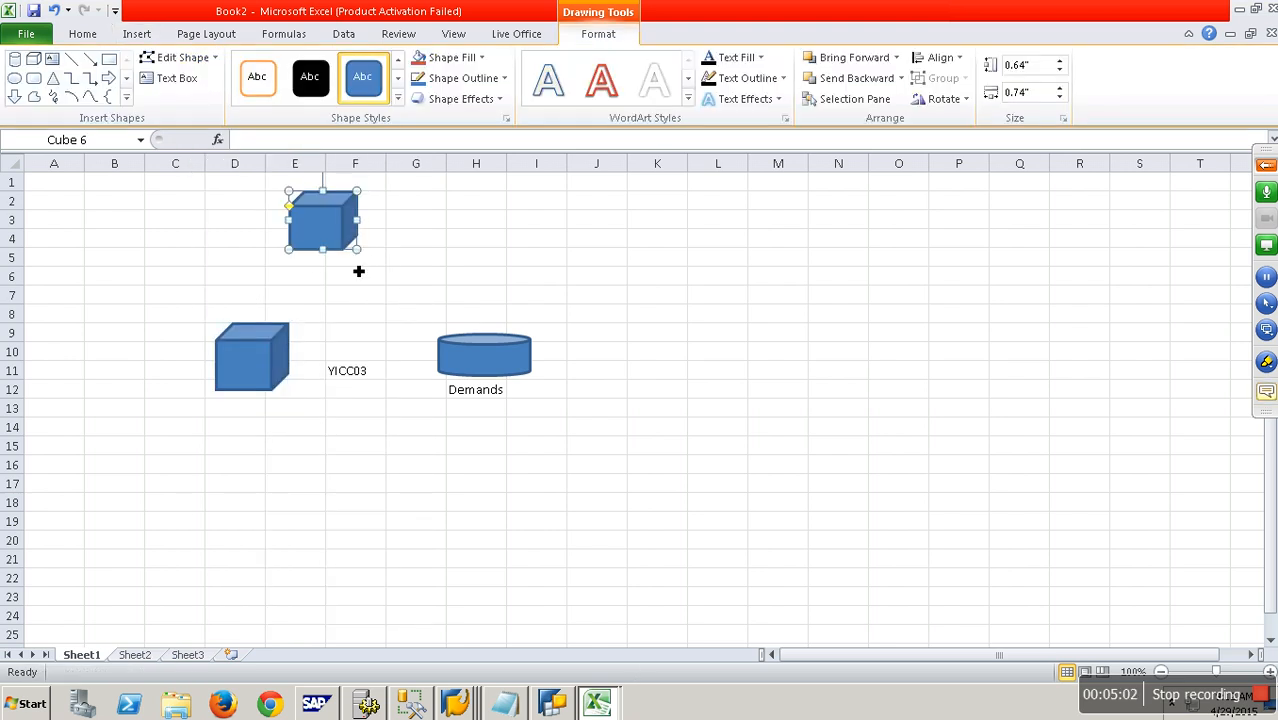
Step: Connect the YICC03 cube to the upper cube with a straight arrow, and remove that arrow again
click(90, 58)
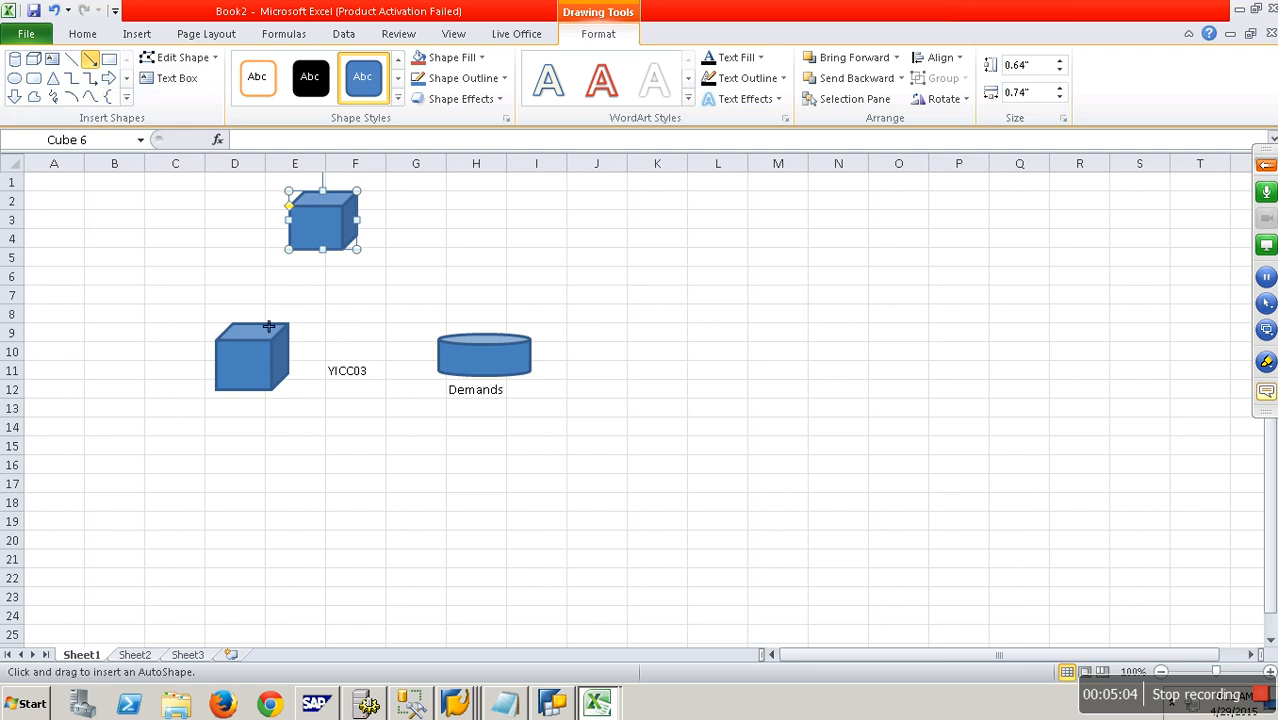
drag(260, 323, 338, 266)
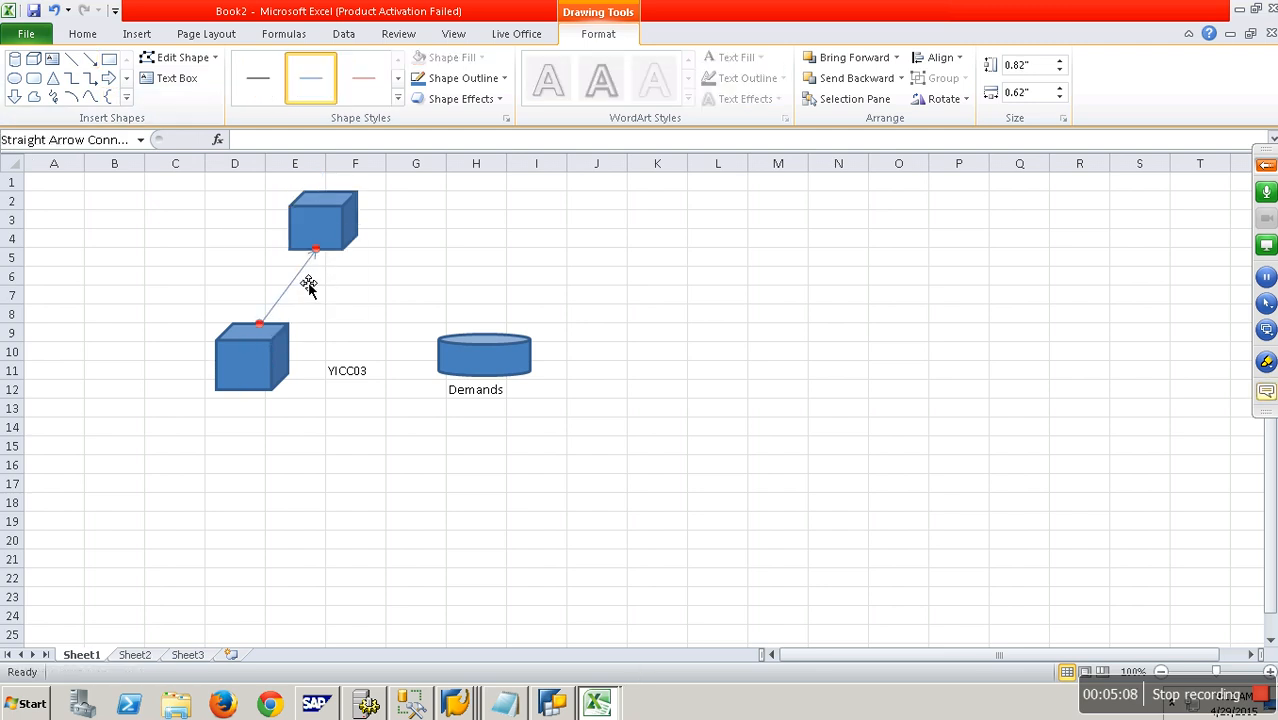
click(487, 355)
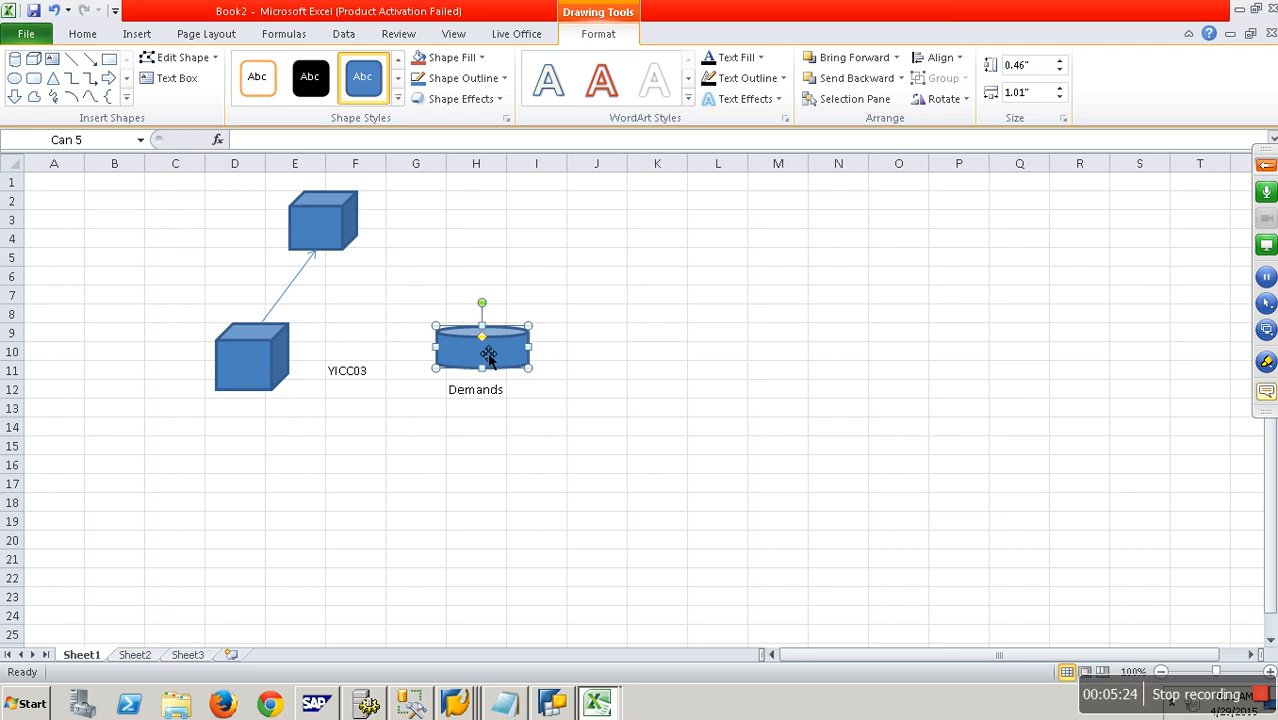
click(347, 207)
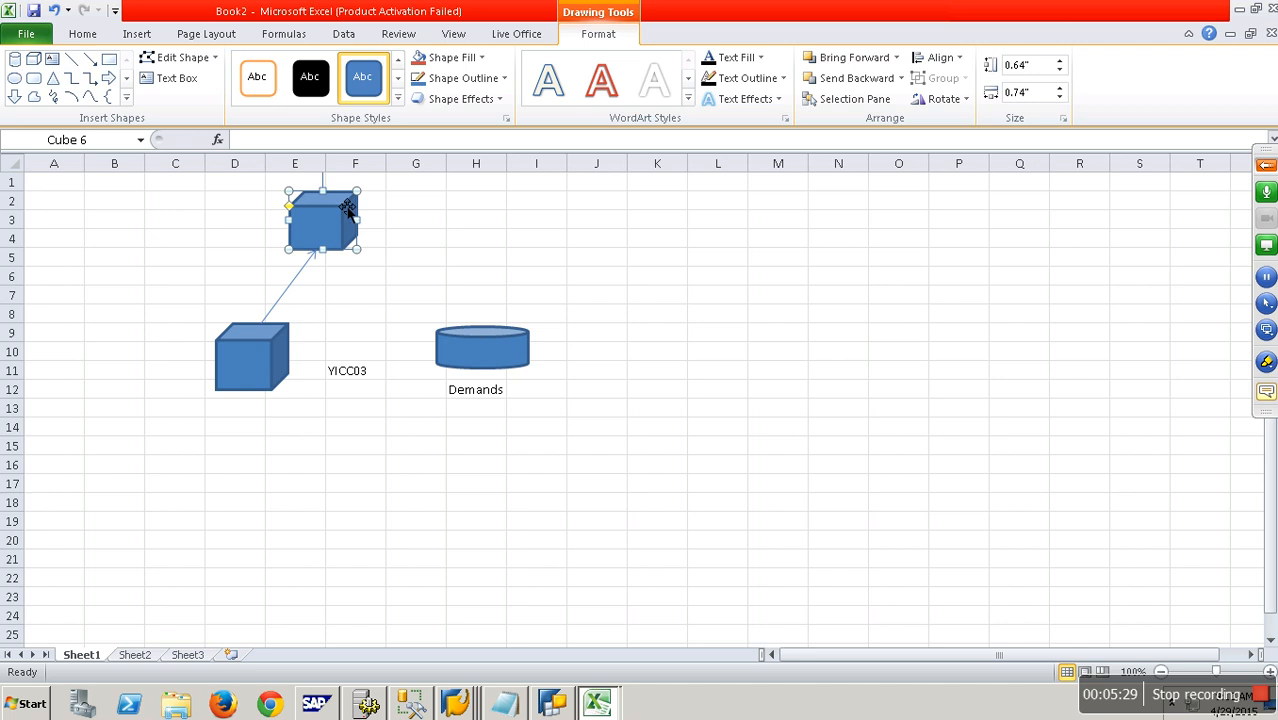
click(278, 368)
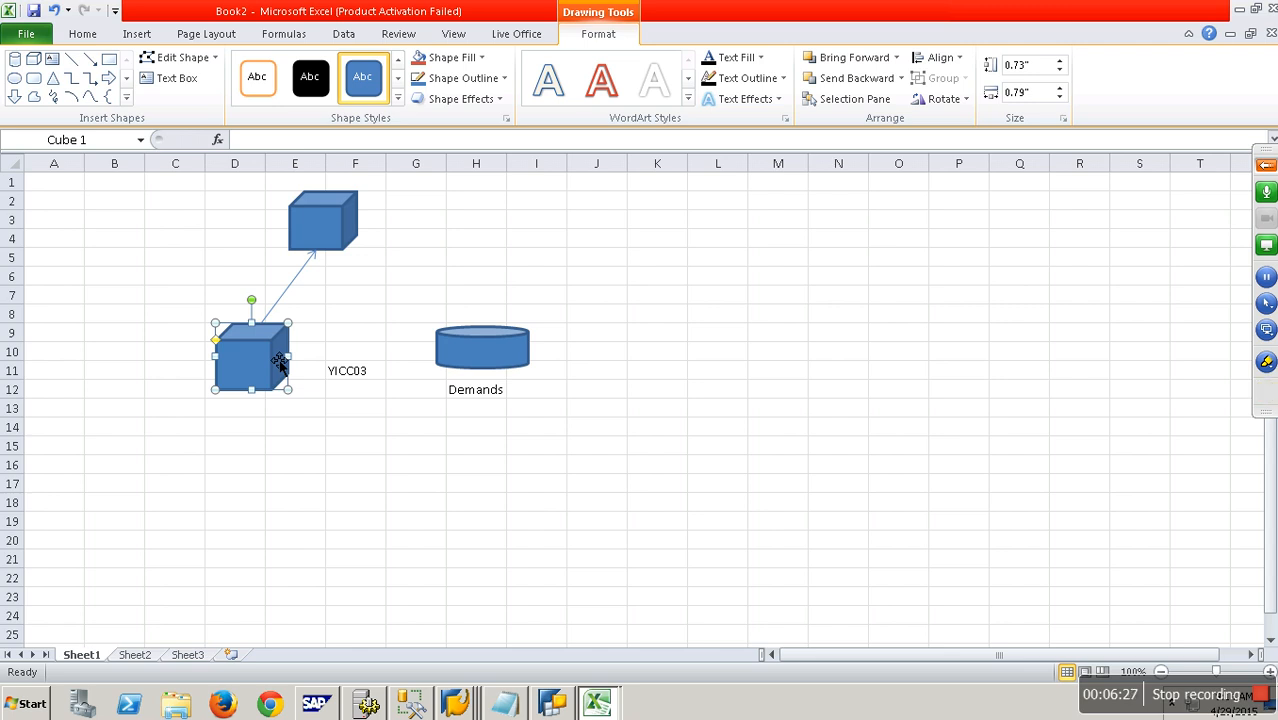
click(283, 300)
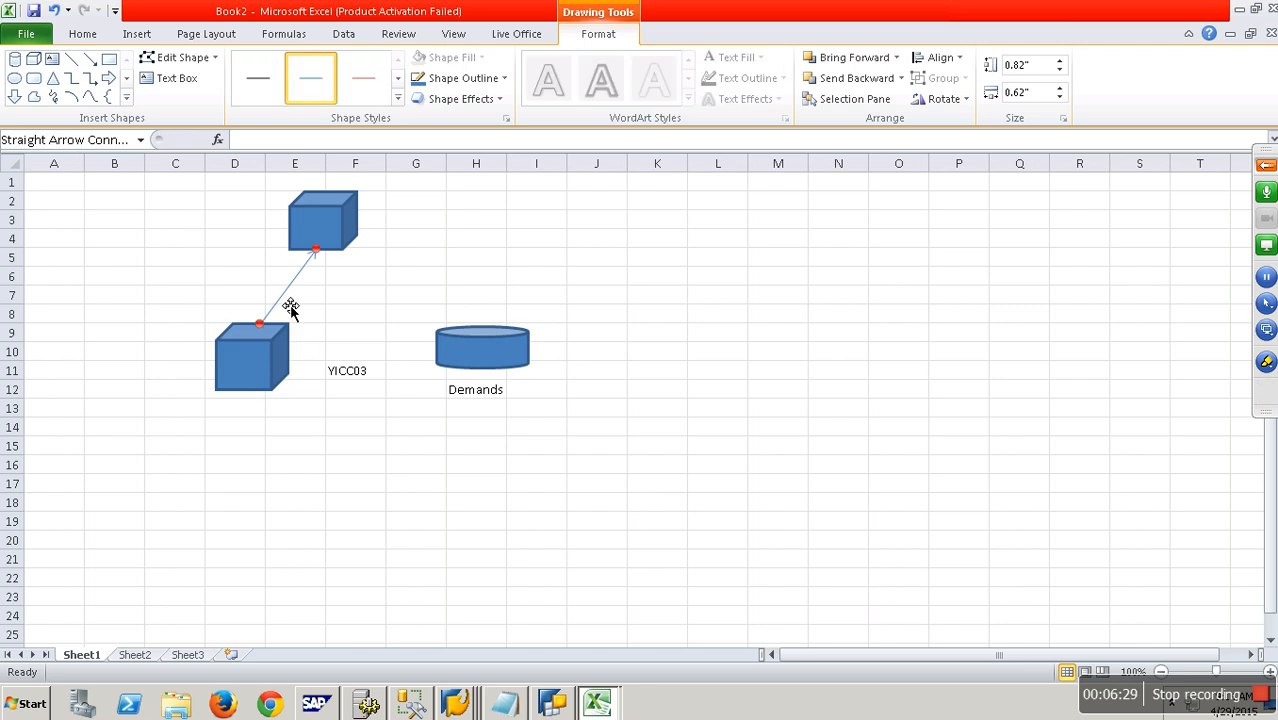
key(Delete)
Step: Move the lower cube down to about rows 14 to 17 and its YICC03 label to cell F16
drag(288, 343, 265, 456)
click(355, 372)
key(ctrl+x)
click(352, 468)
key(ctrl+v)
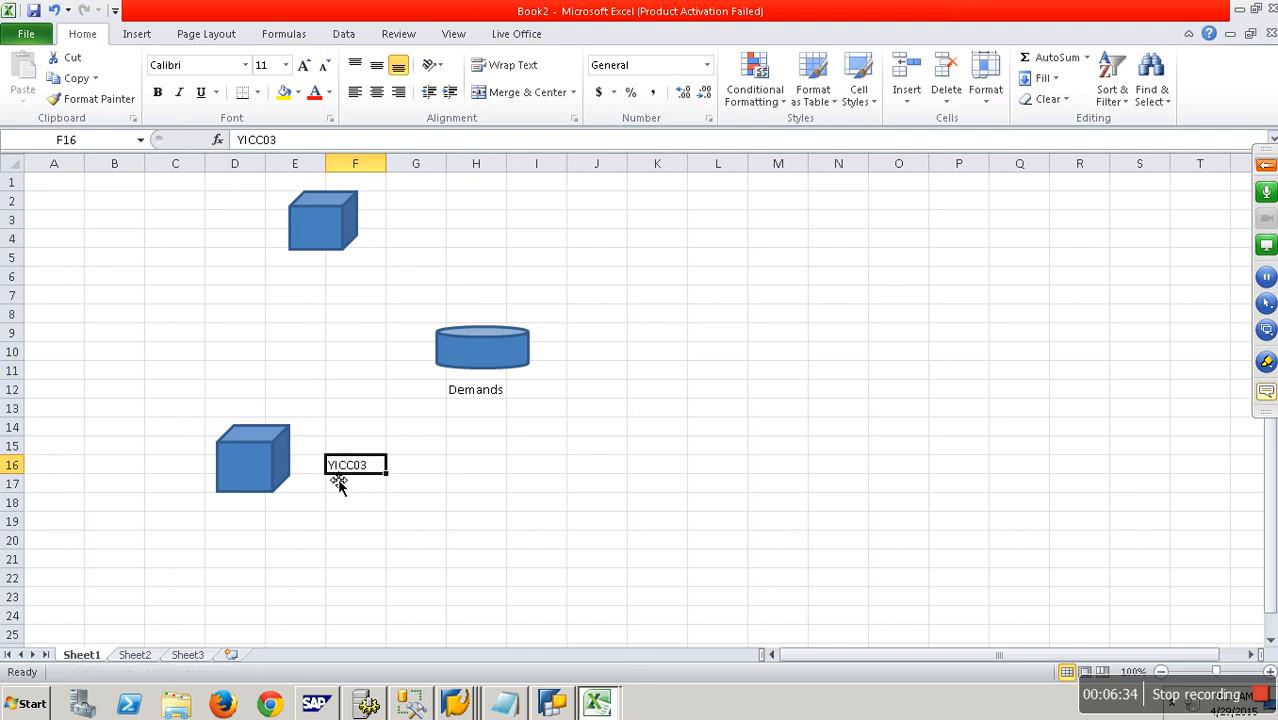
Step: Draw a folded-corner shape about 0.48" high and 0.73" wide between the two cubes, level with the can
click(137, 34)
click(204, 78)
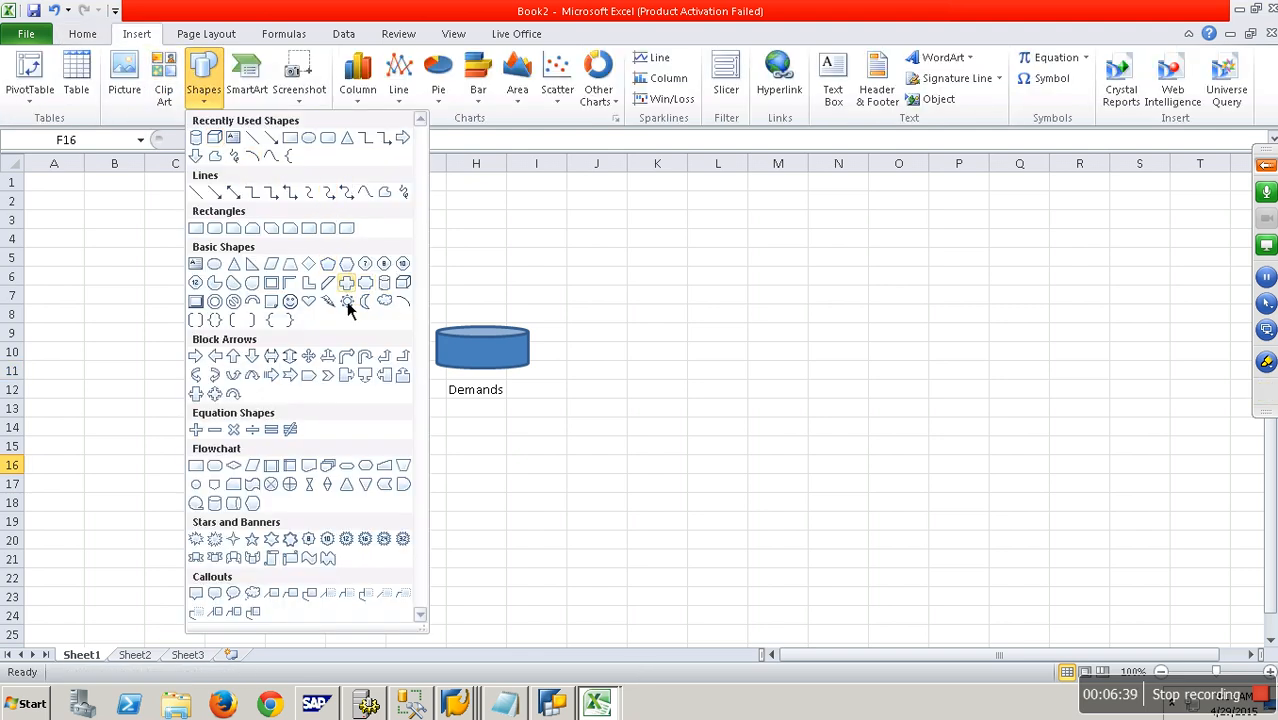
click(281, 309)
drag(226, 326, 296, 370)
Step: Draw straight arrows from the lower cube to the folded-corner shape and from that shape to the upper cube
click(108, 59)
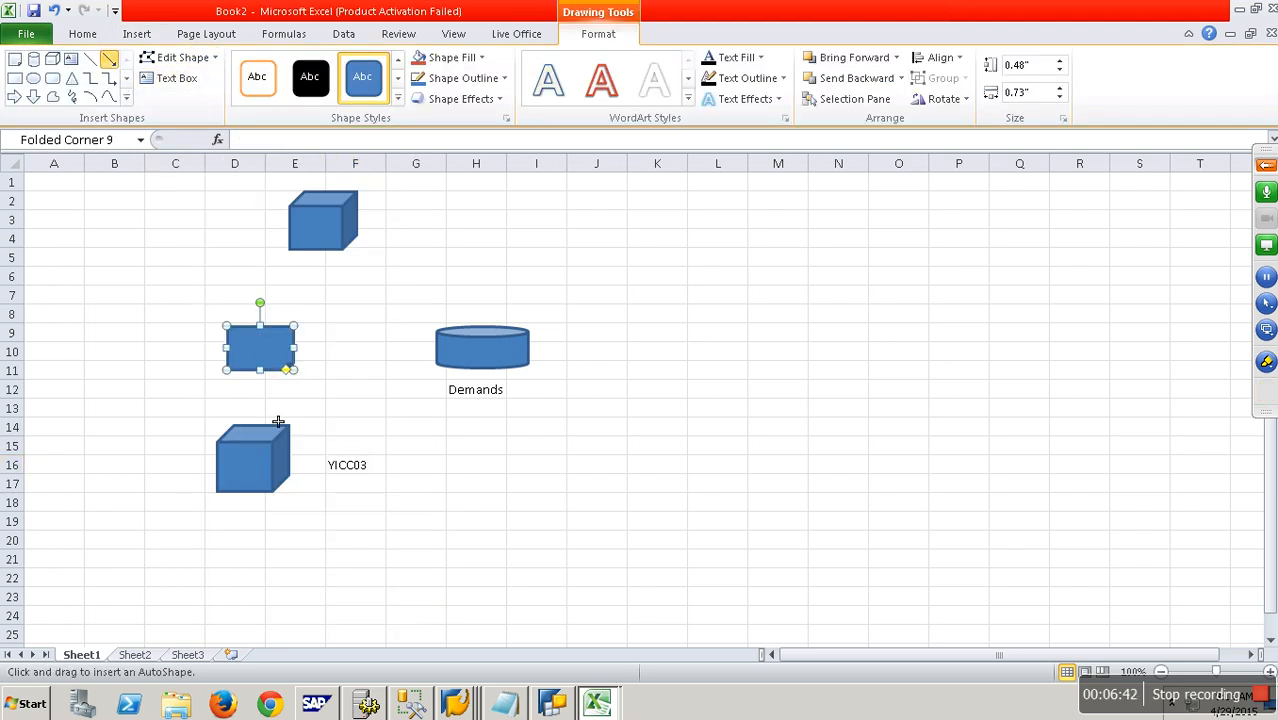
drag(272, 383, 271, 339)
click(271, 339)
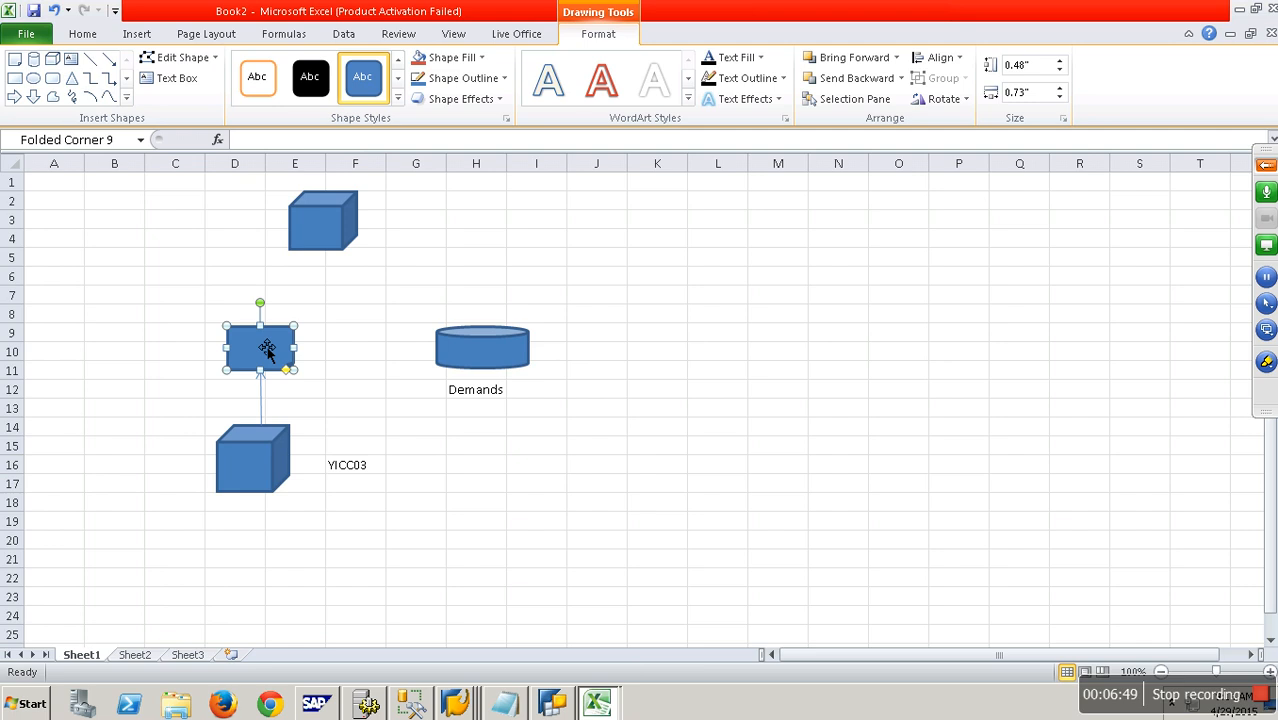
click(470, 347)
click(109, 59)
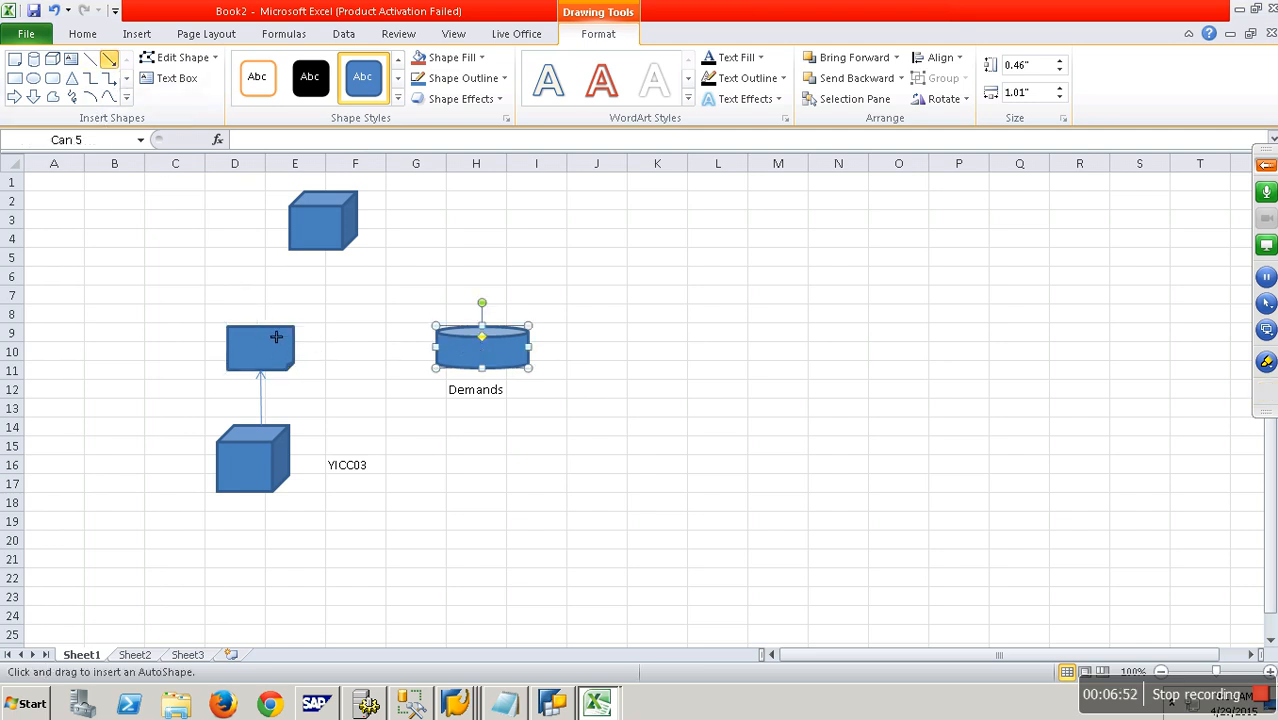
drag(279, 342, 337, 257)
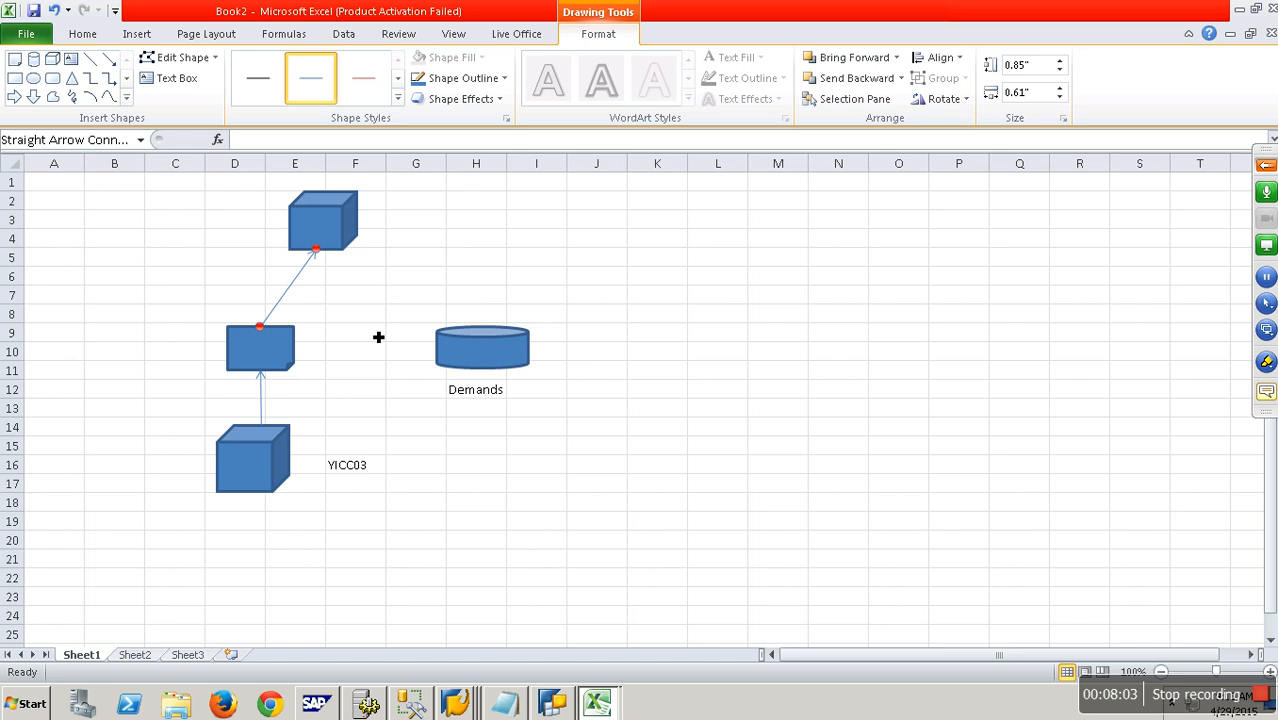
Step: Switch to SAP's Data Warehousing Workbench and browse the favorites under Breverien Motor Works Munich and AW Sales Motors Company
click(455, 704)
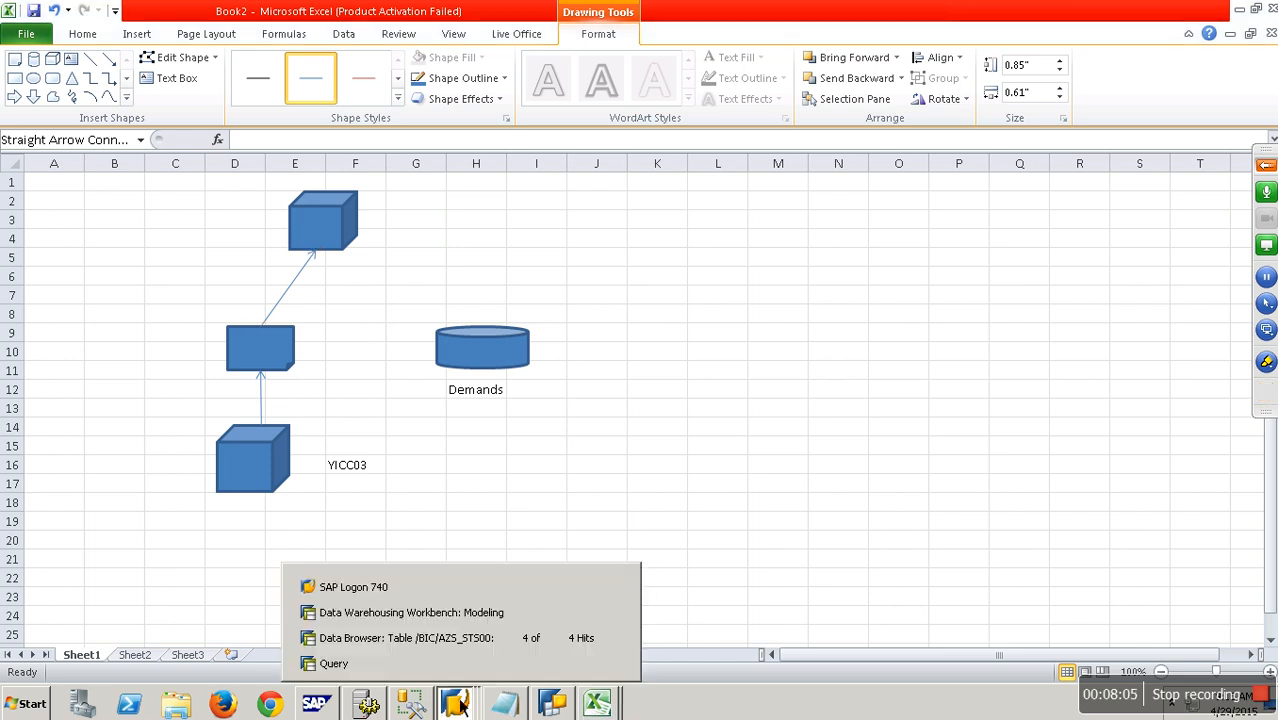
click(460, 611)
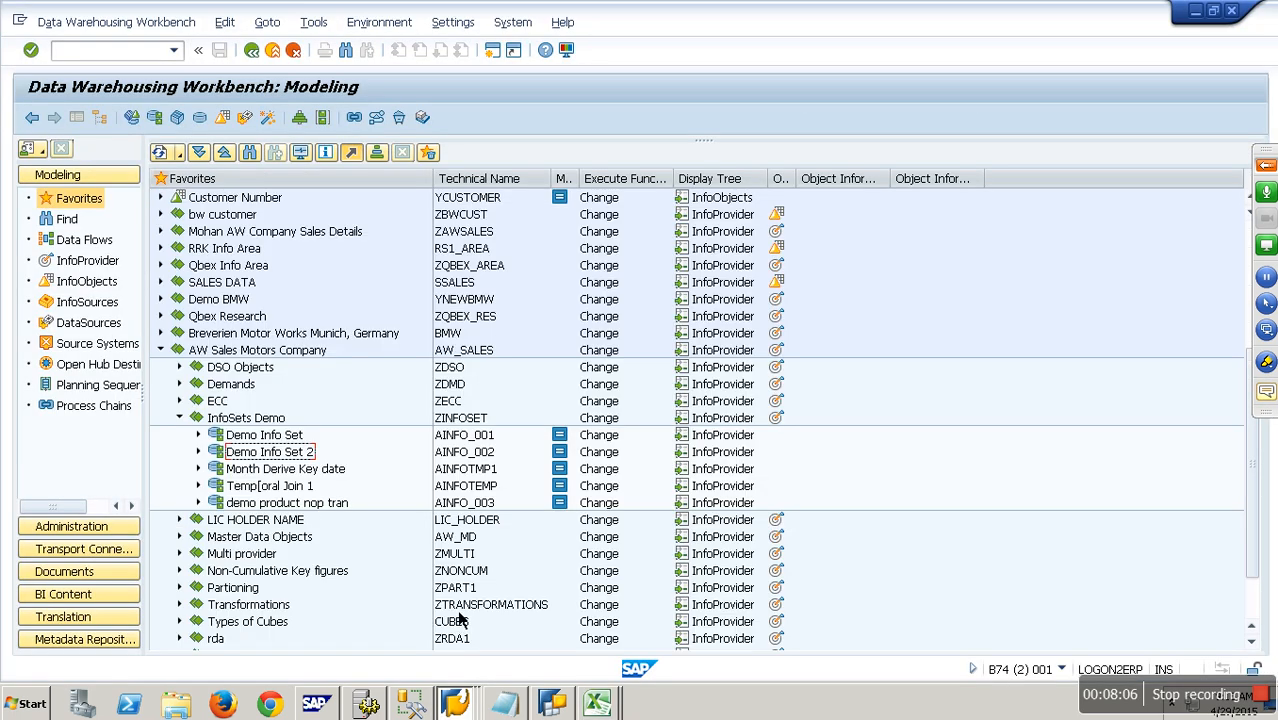
click(161, 350)
click(161, 570)
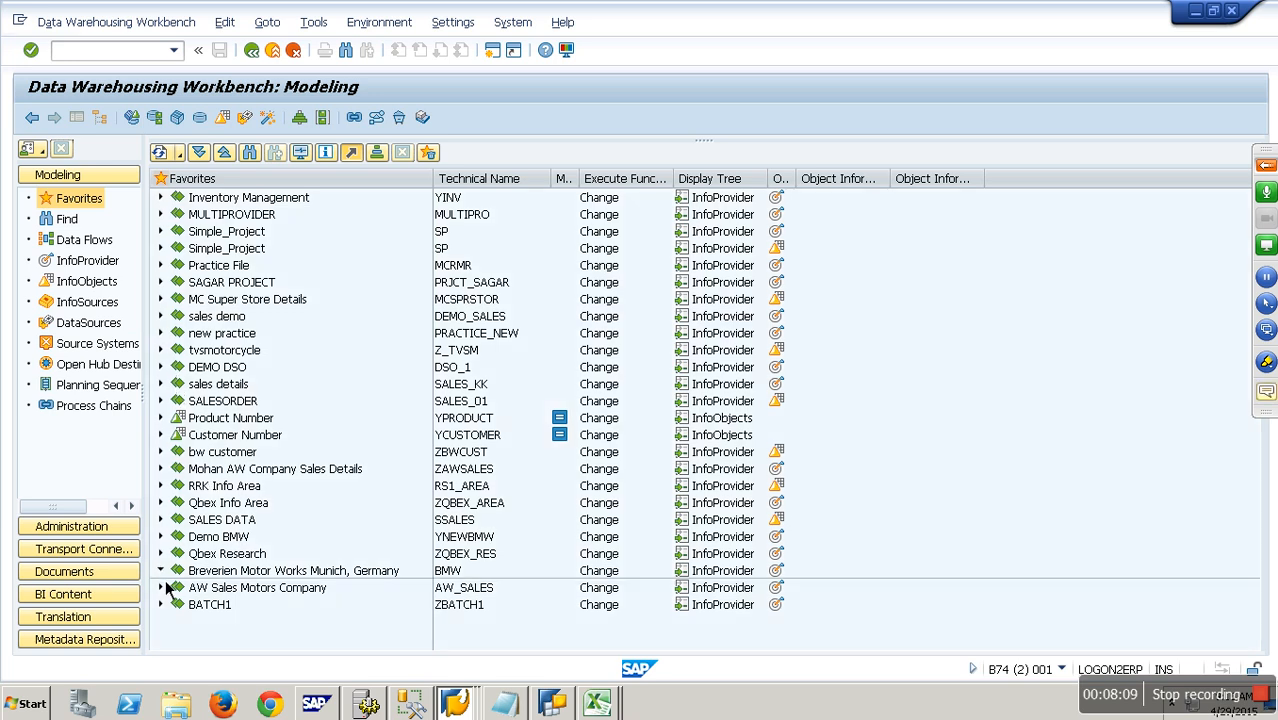
scroll(275, 530, down, 2)
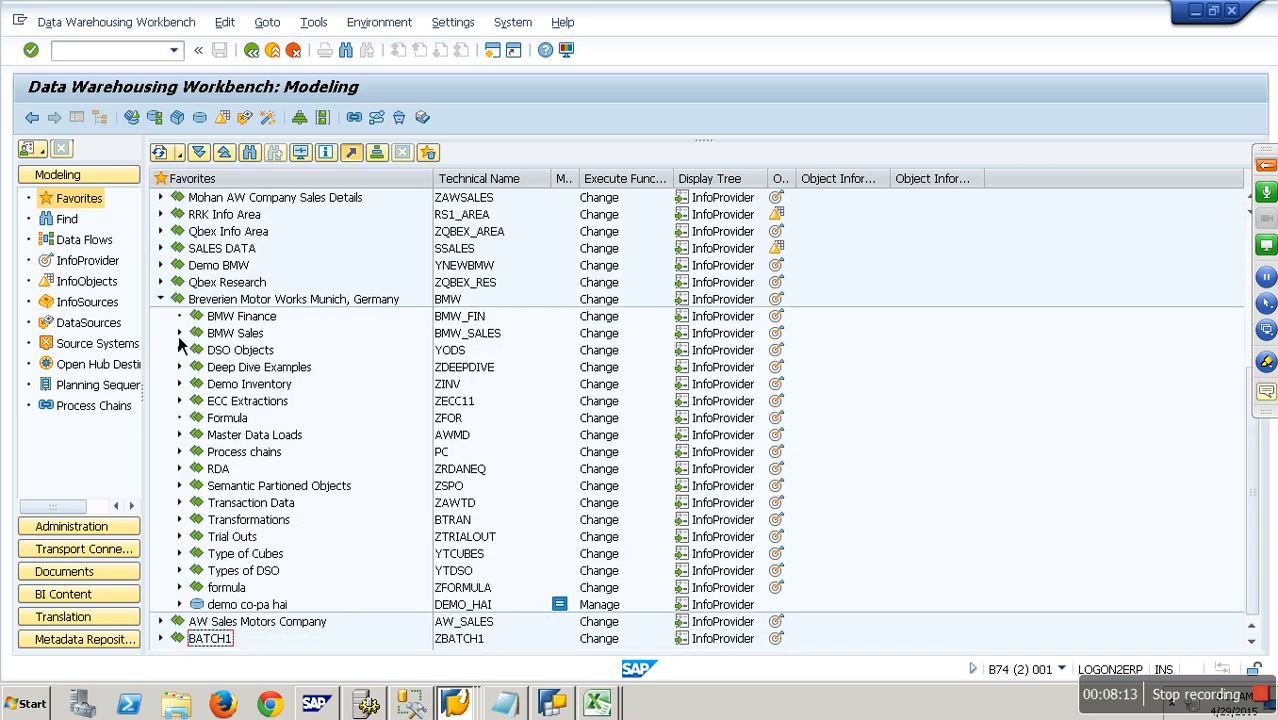
click(162, 622)
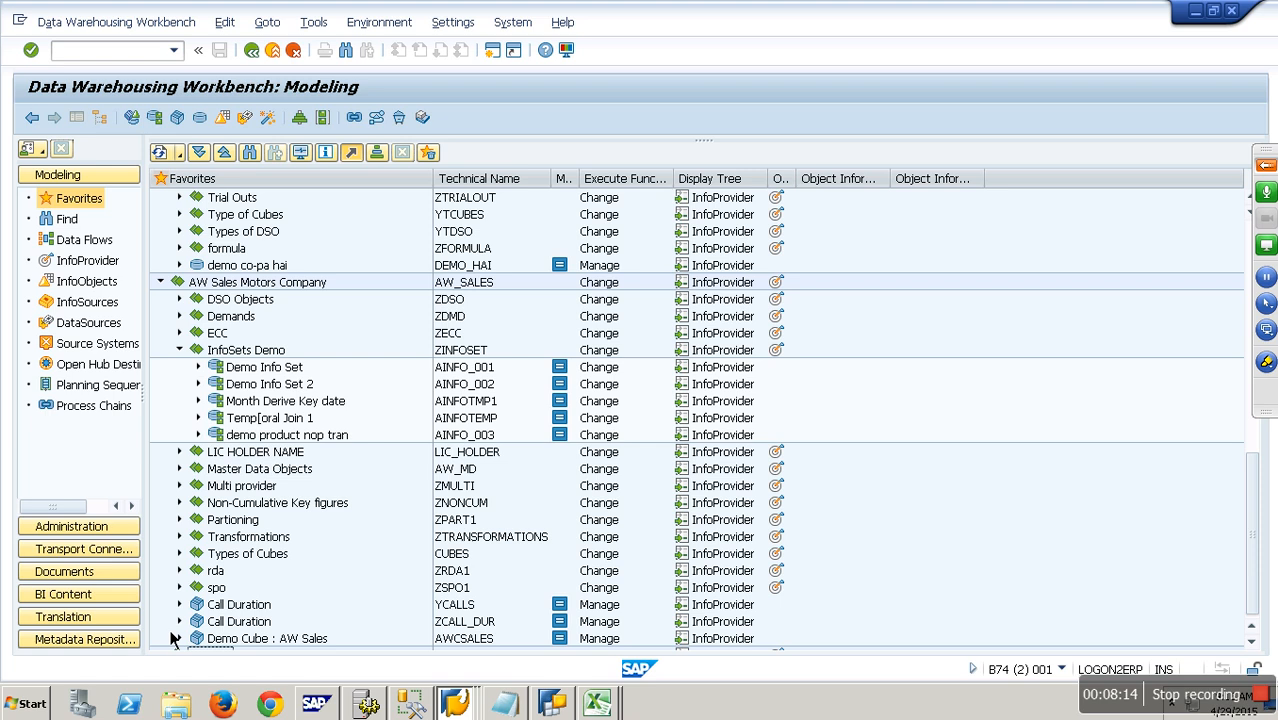
click(181, 351)
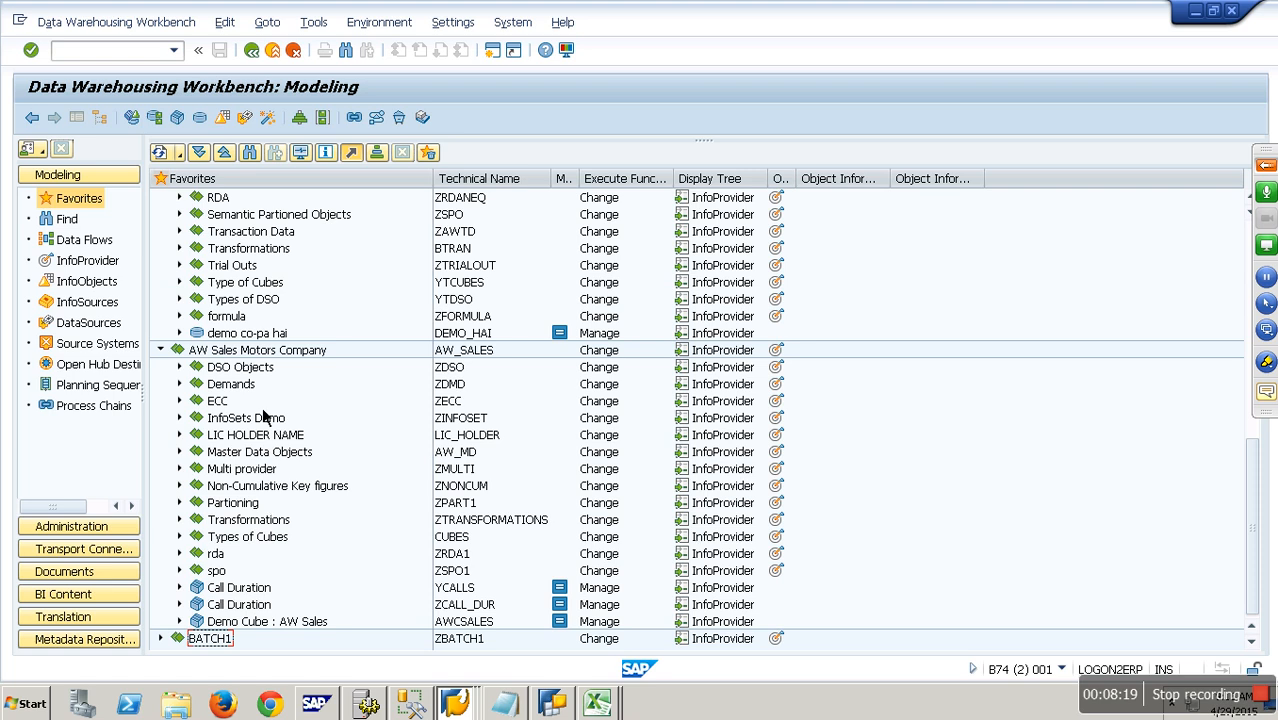
Step: Search the favorites tree for apd
click(254, 156)
text(apd)
key(Return)
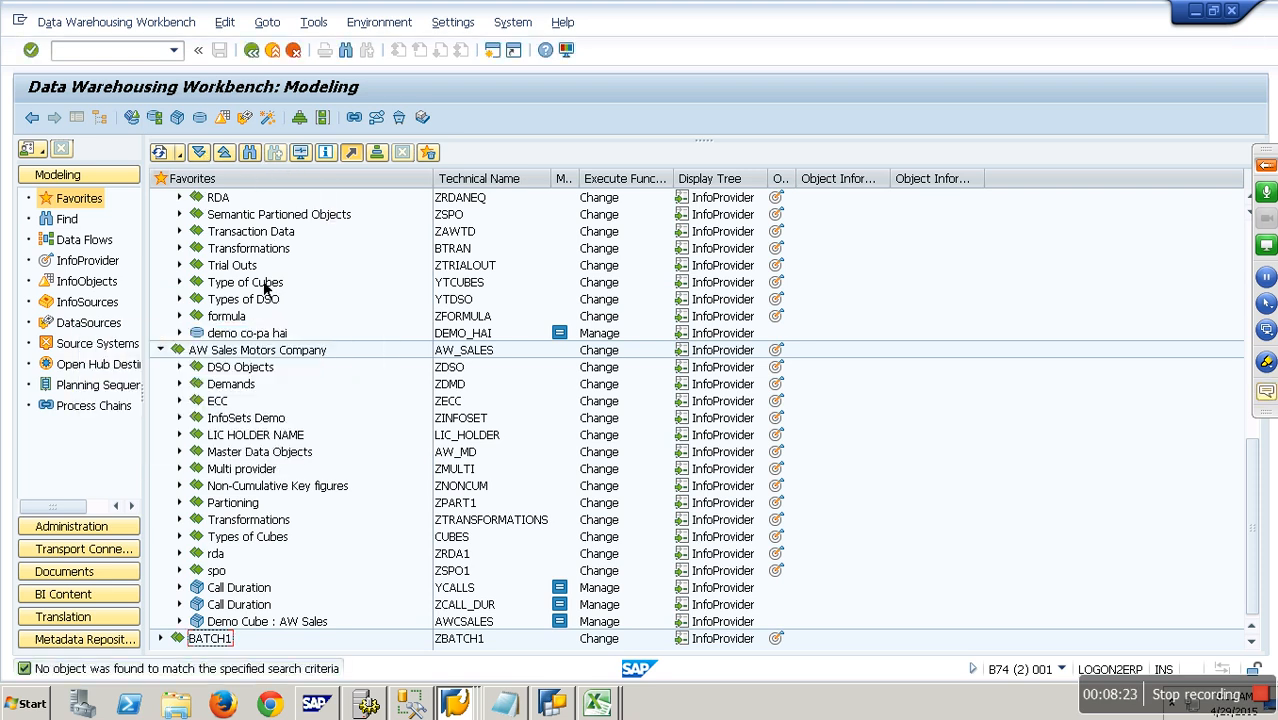
Step: Open the Analysis Process Designer with transaction /nrsanwb and expand the General folder
click(130, 54)
text(/nrsanwb)
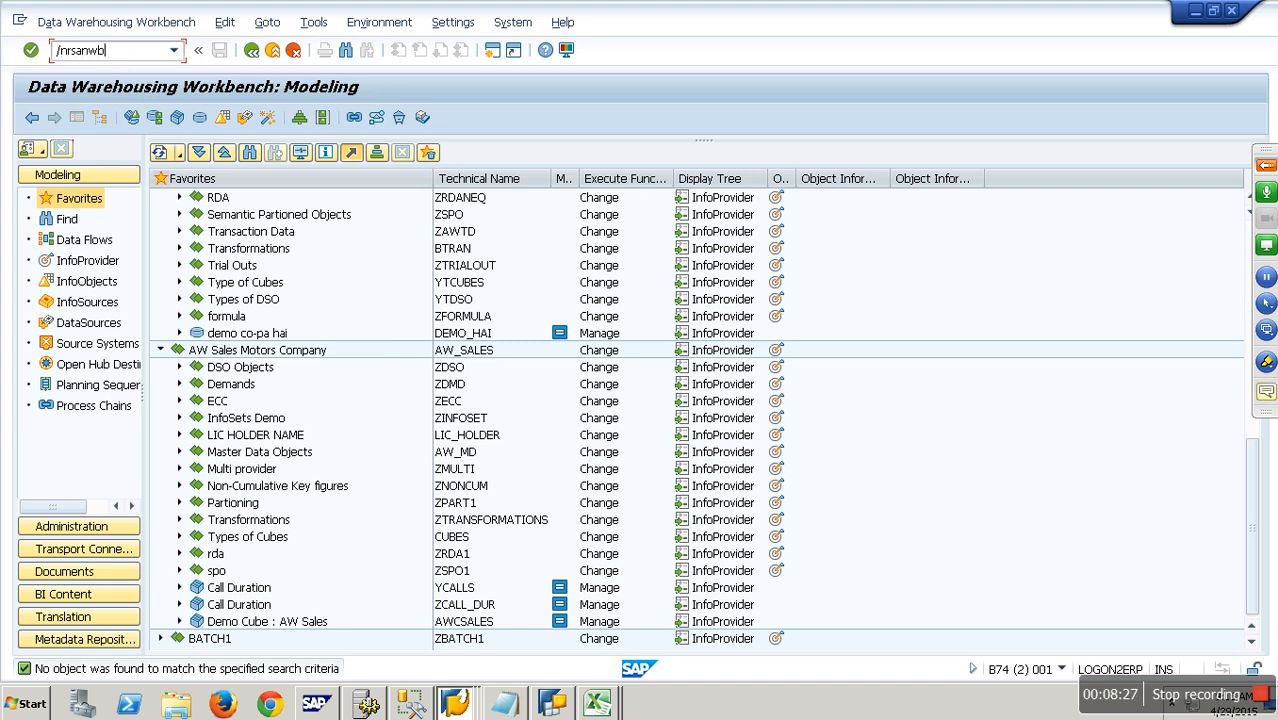
key(Return)
click(28, 208)
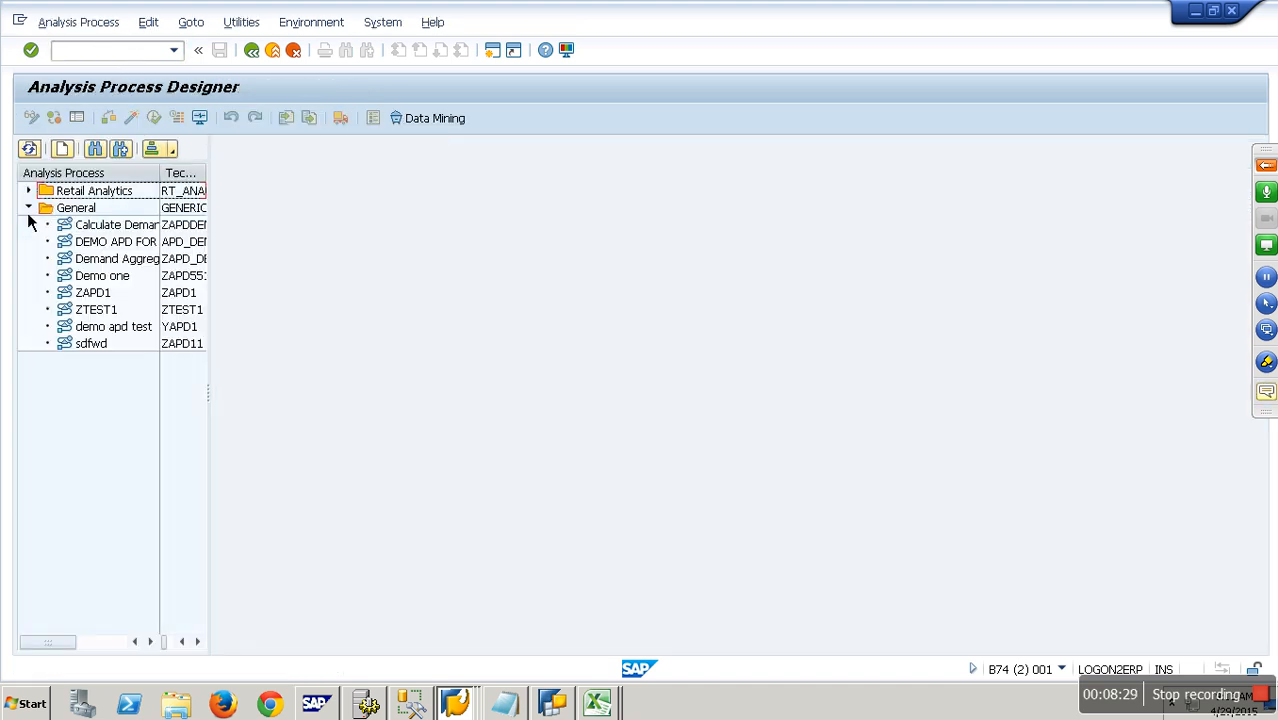
Step: Look through the analysis processes in the General folder and display Demand Aggregation Ratio (ZAPD_DEMAND)
click(112, 329)
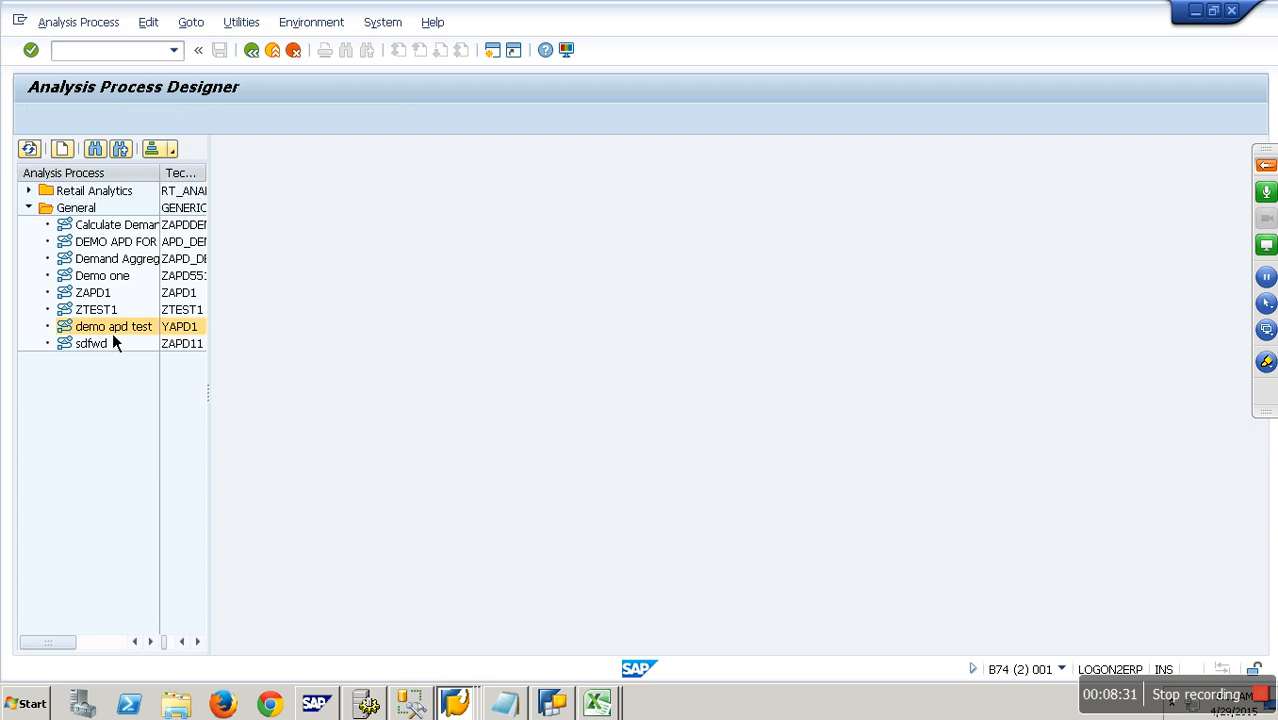
click(111, 312)
click(110, 295)
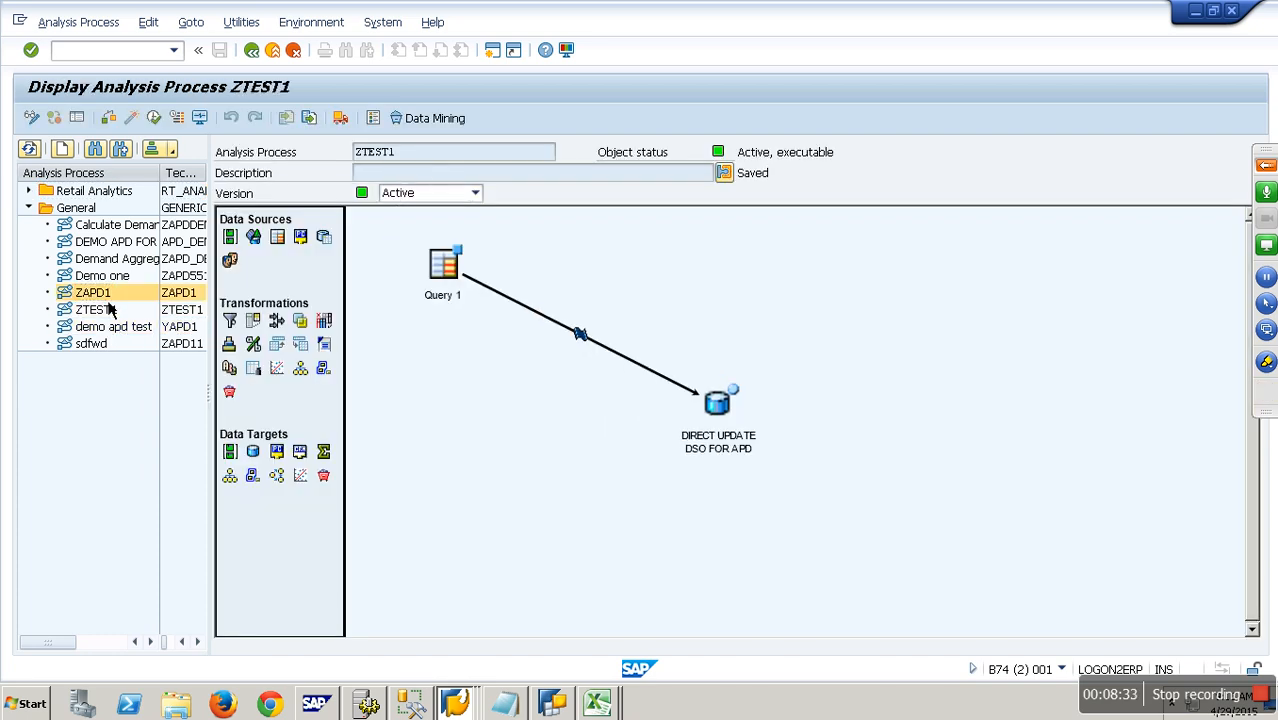
click(110, 284)
click(110, 262)
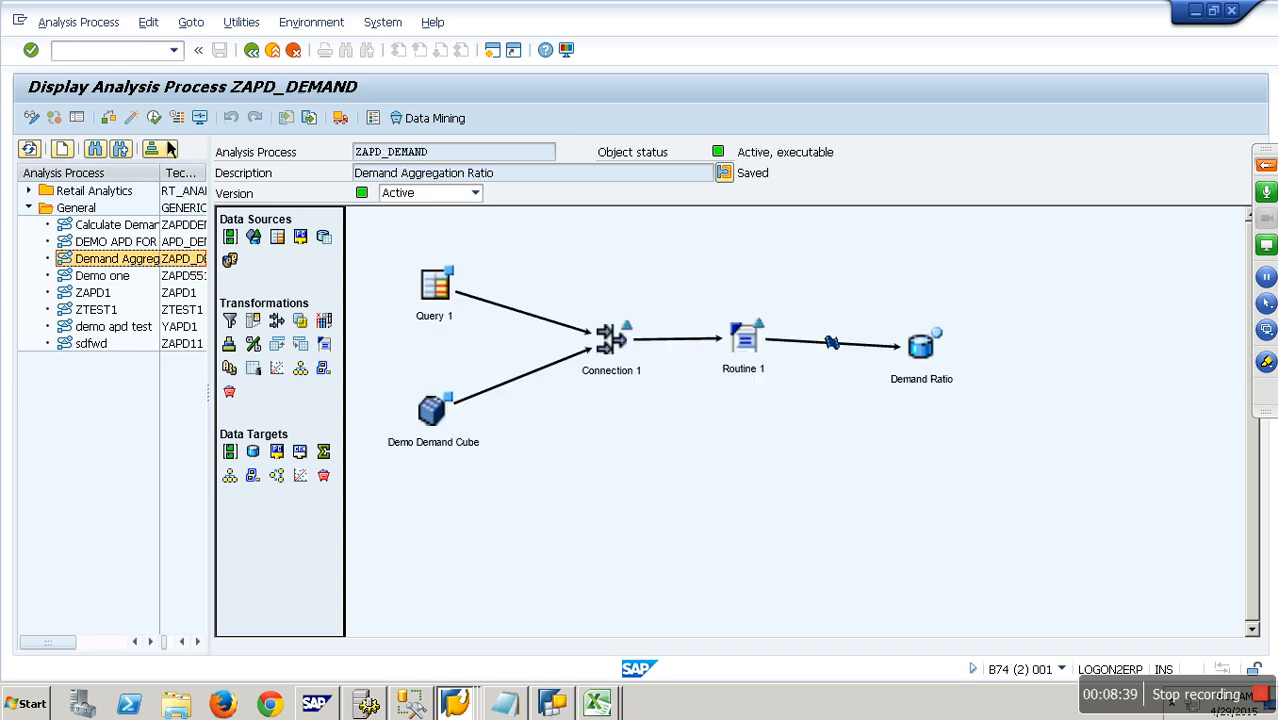
Step: Open the Demo Demand Cube data source, copy its InfoProvider name PDEMND, and close the source's settings
click(447, 453)
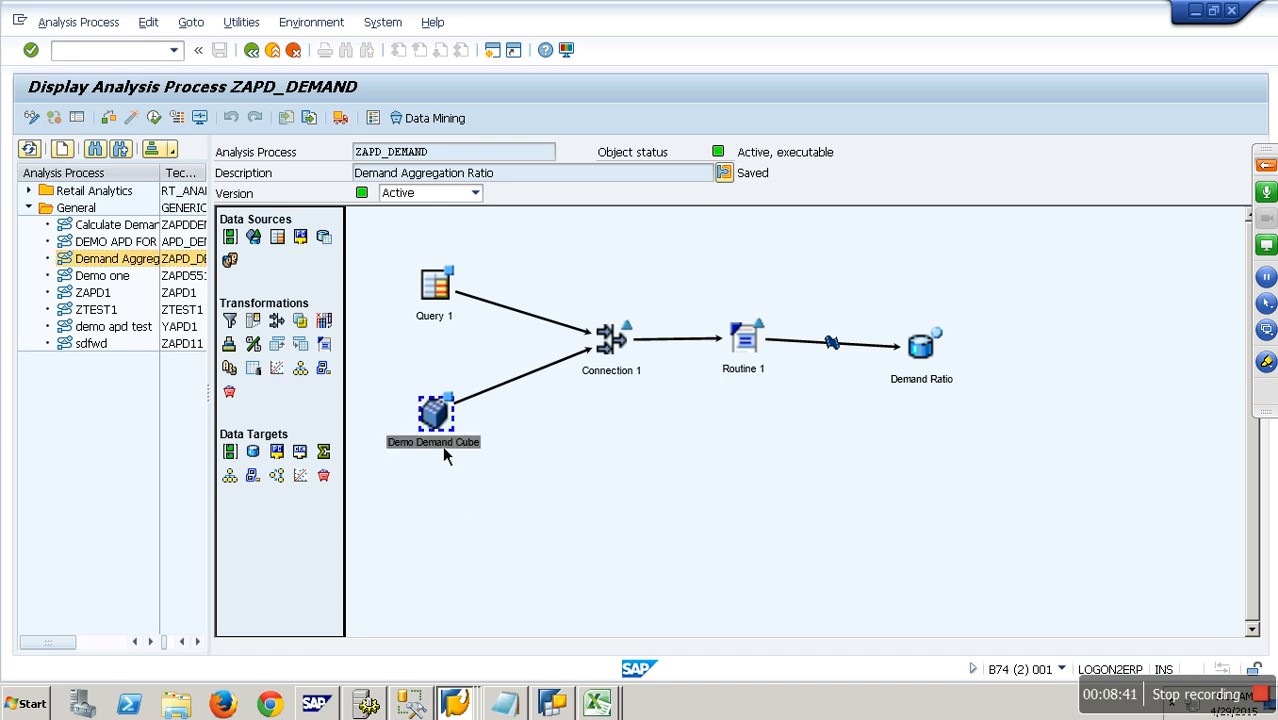
double_click(446, 455)
drag(332, 176, 243, 178)
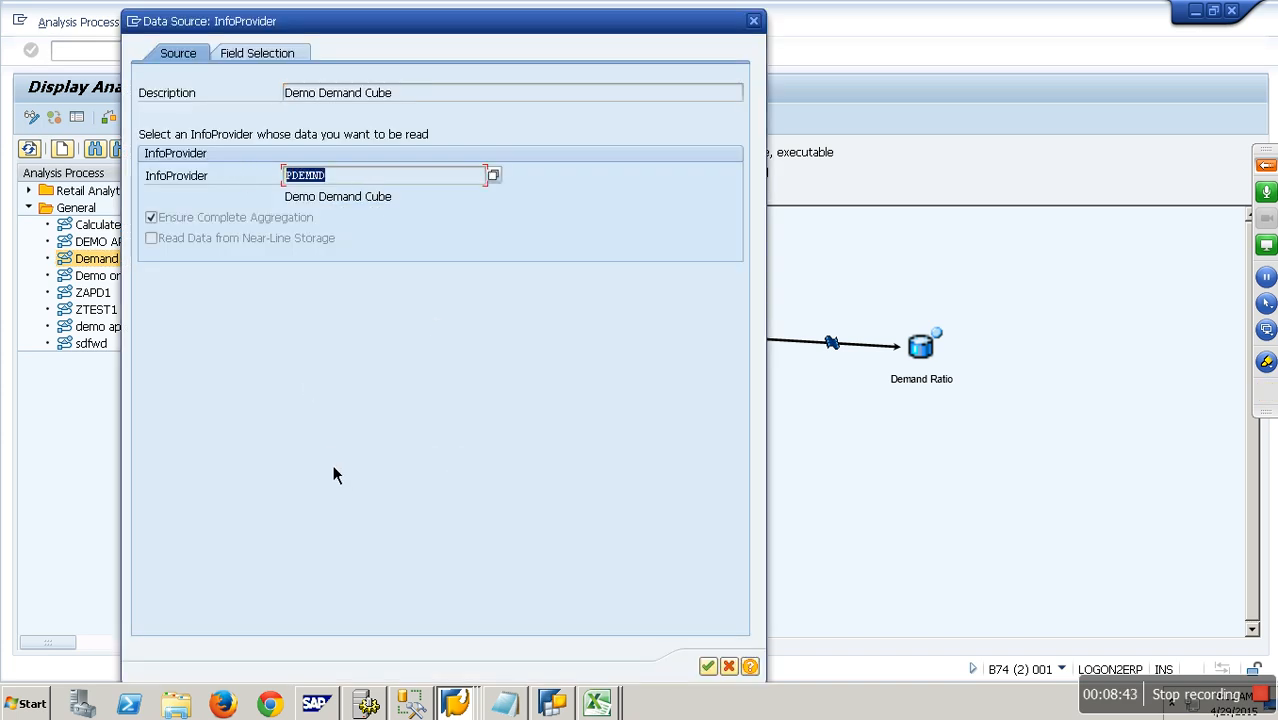
click(349, 482)
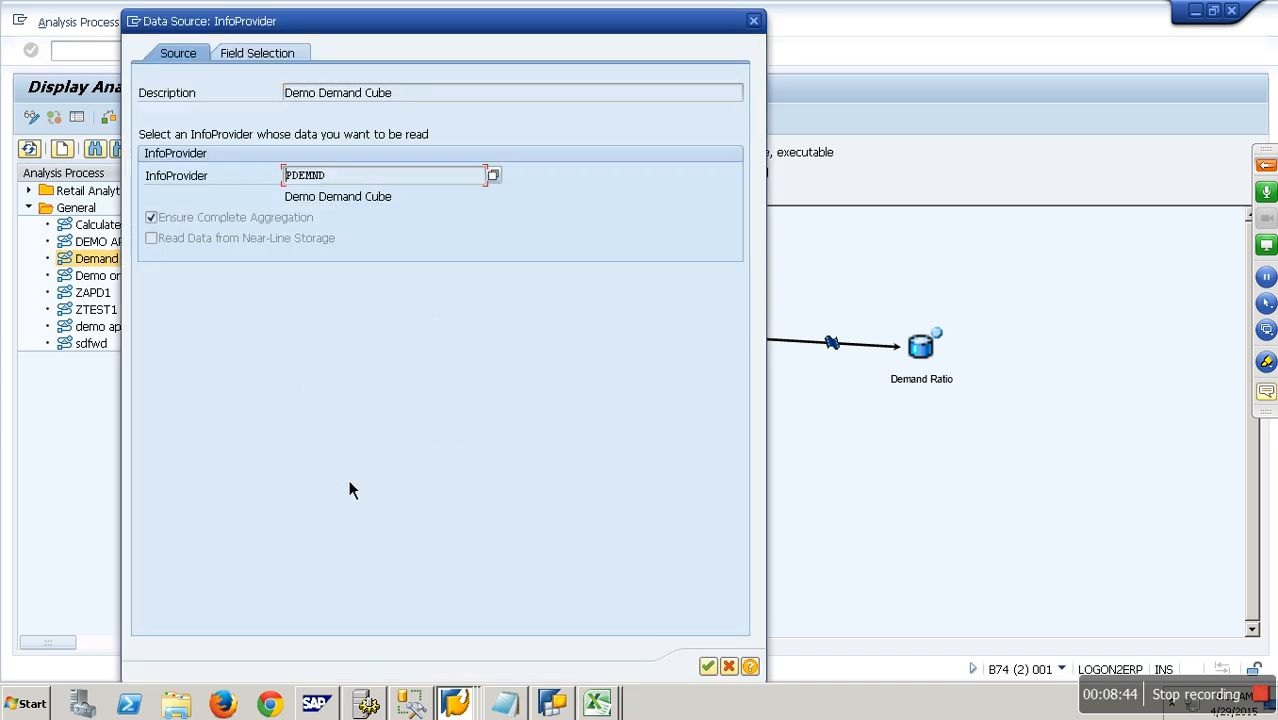
click(729, 667)
Step: Open the Data Warehousing Workbench in a new session with transaction /orsa1
click(153, 53)
text(/orsa1)
key(Return)
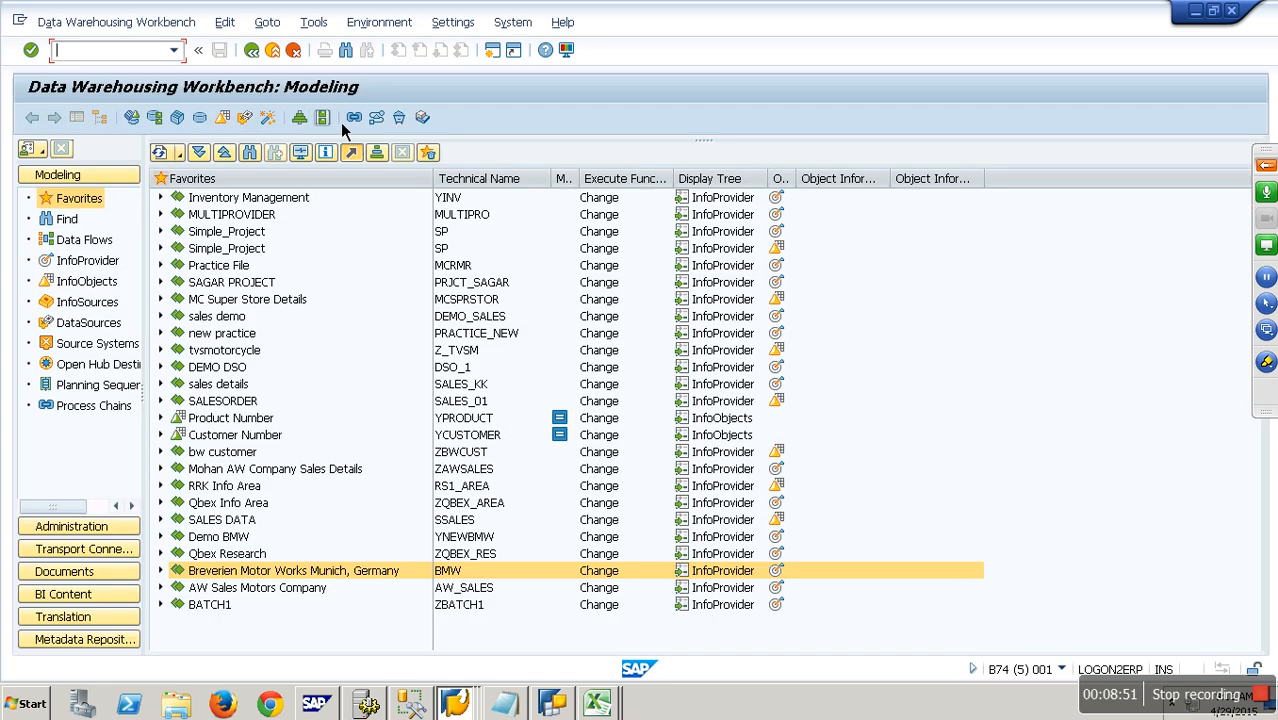
Step: Search the favorites tree for the copied InfoProvider name PDEMND
click(249, 156)
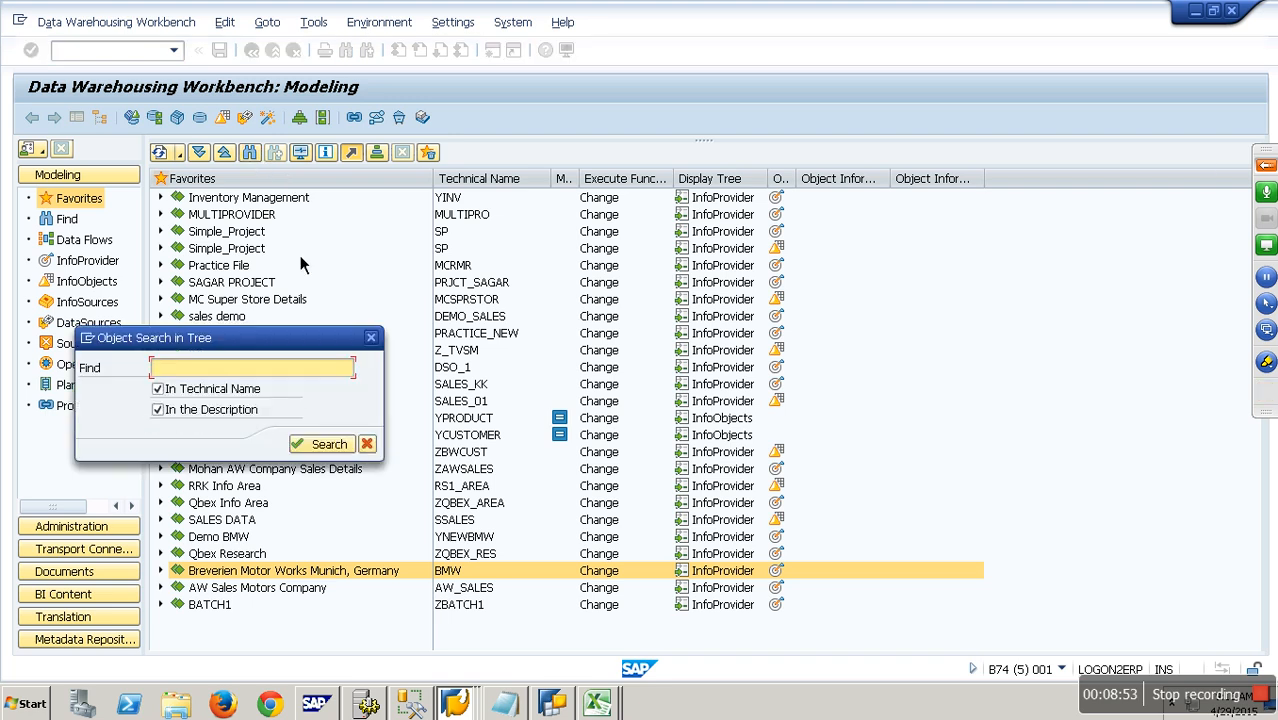
key(ctrl+v)
key(Return)
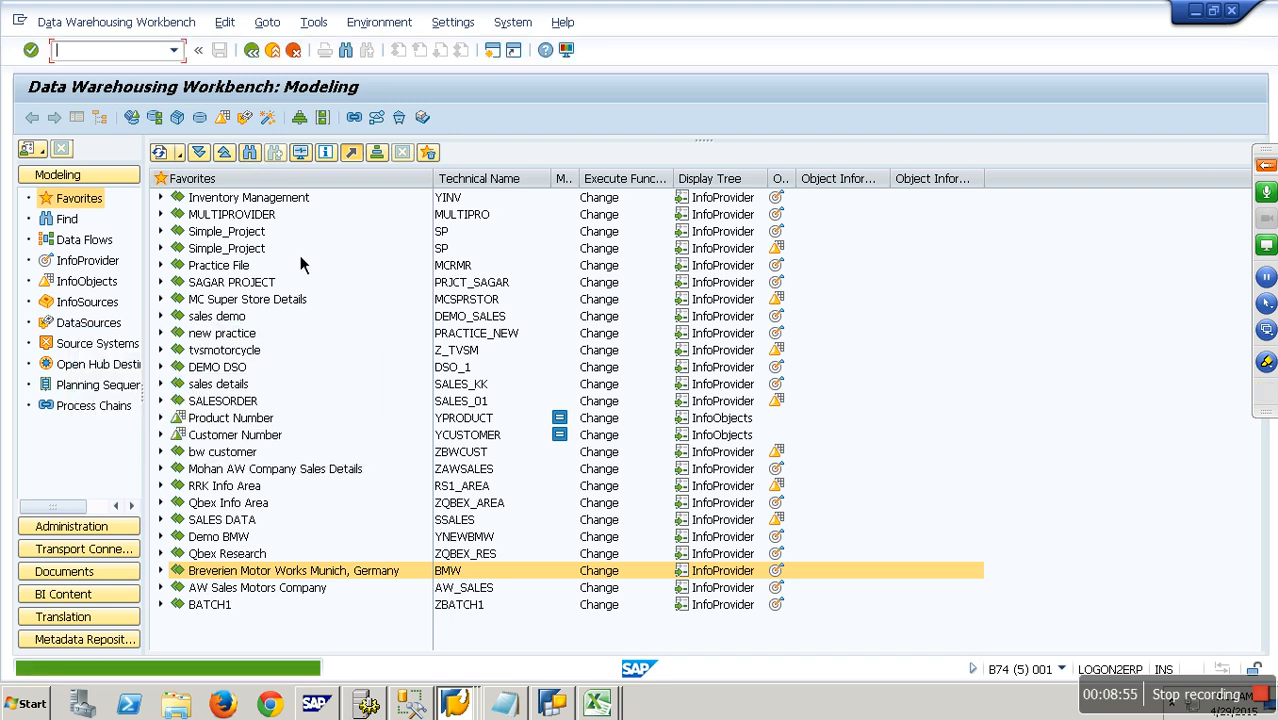
Step: Show the InfoProvider tree and search it for PDEMND
click(112, 266)
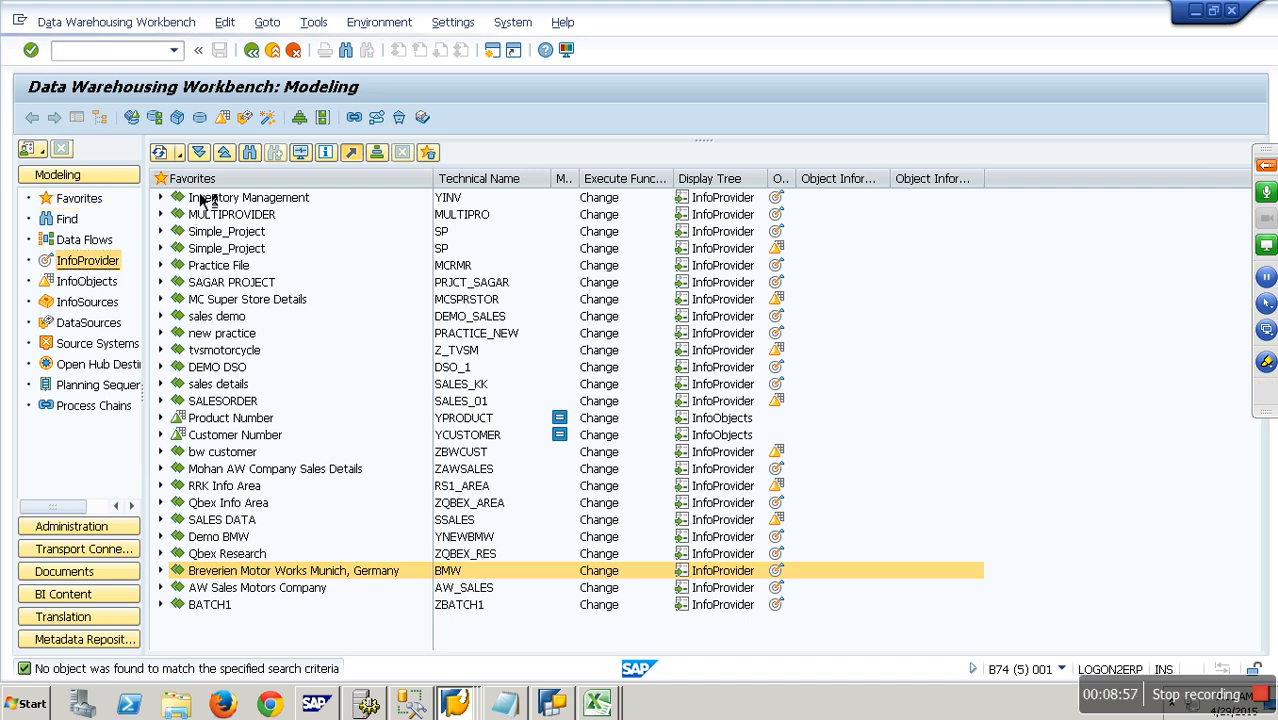
click(257, 163)
key(Return)
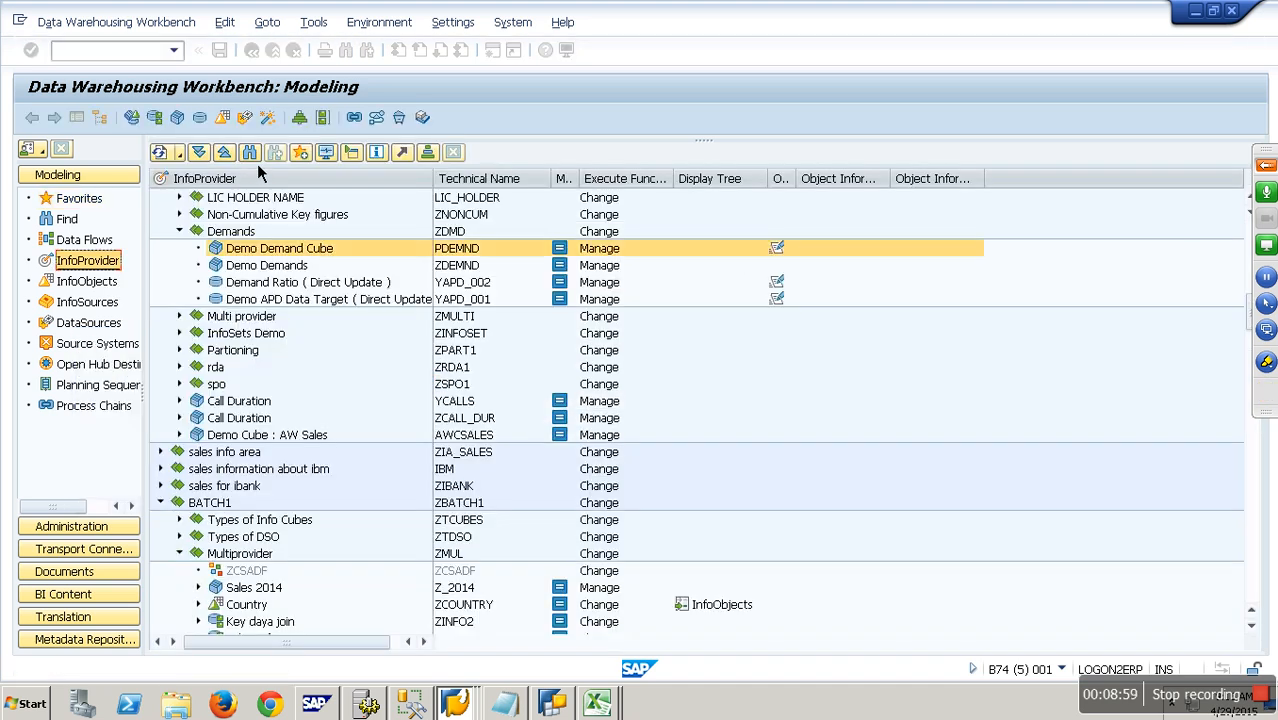
Step: Open the management view of Demo Demand Cube and list its InfoCube content
right_click(312, 256)
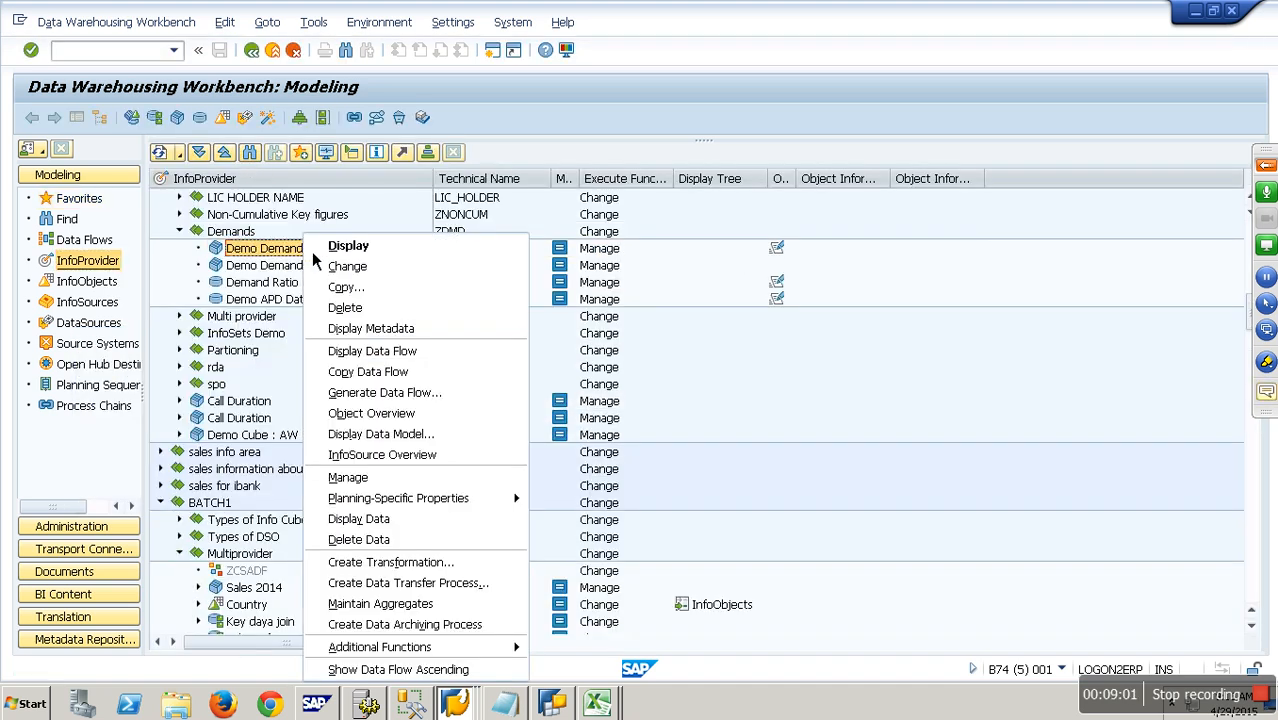
click(393, 479)
click(530, 300)
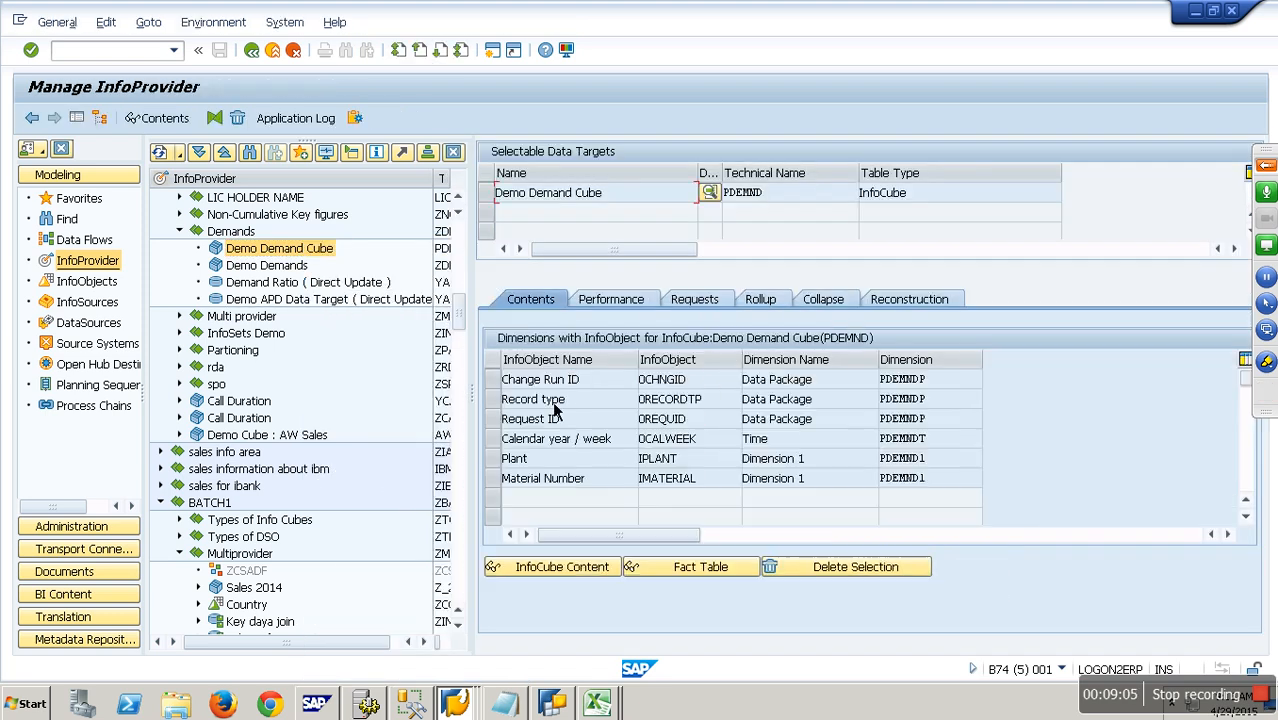
click(525, 566)
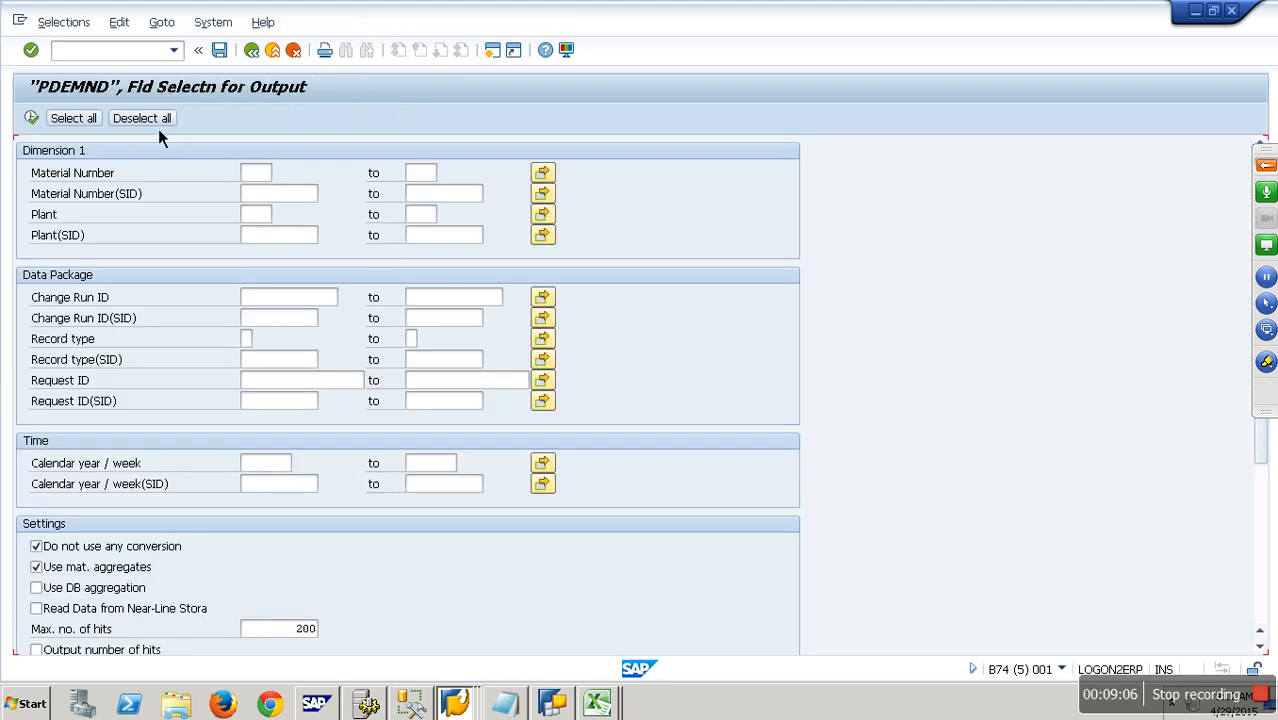
click(354, 130)
click(44, 126)
click(43, 124)
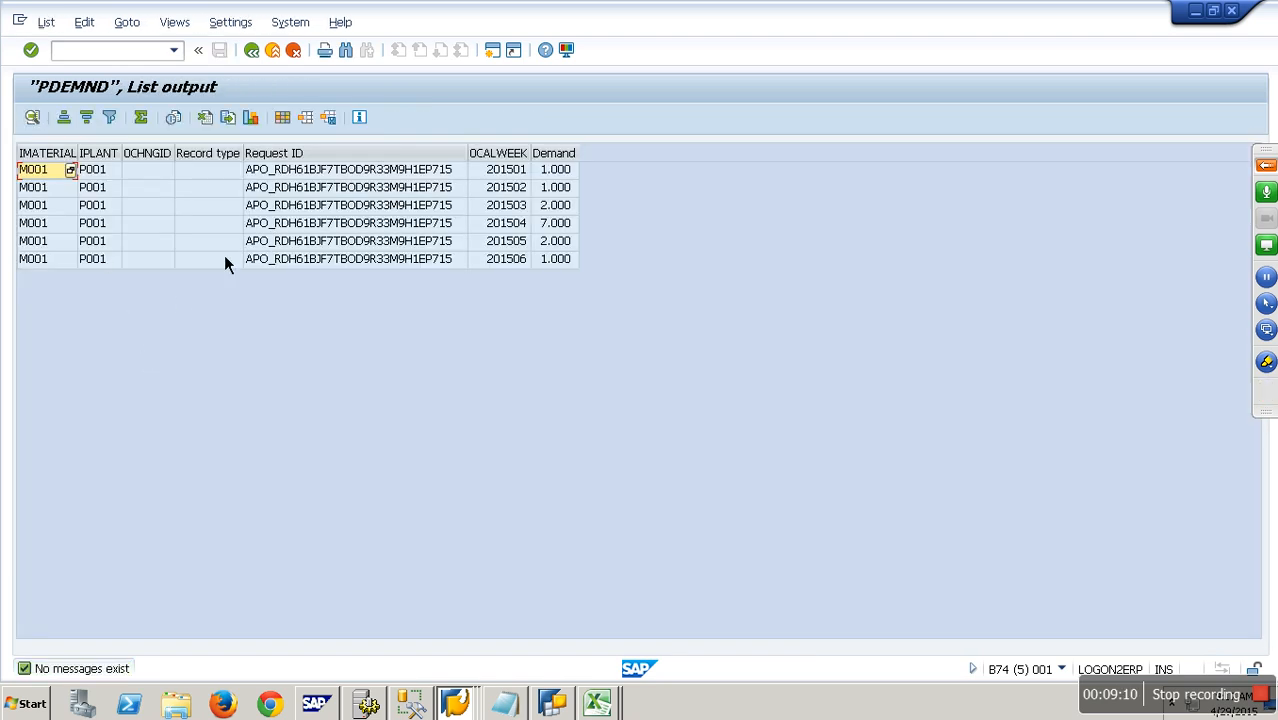
Step: Hide the columns from 0CHNGID through Request ID in the PDEMND list and widen the demand column to fit
click(355, 155)
shift+click(155, 157)
right_click(155, 157)
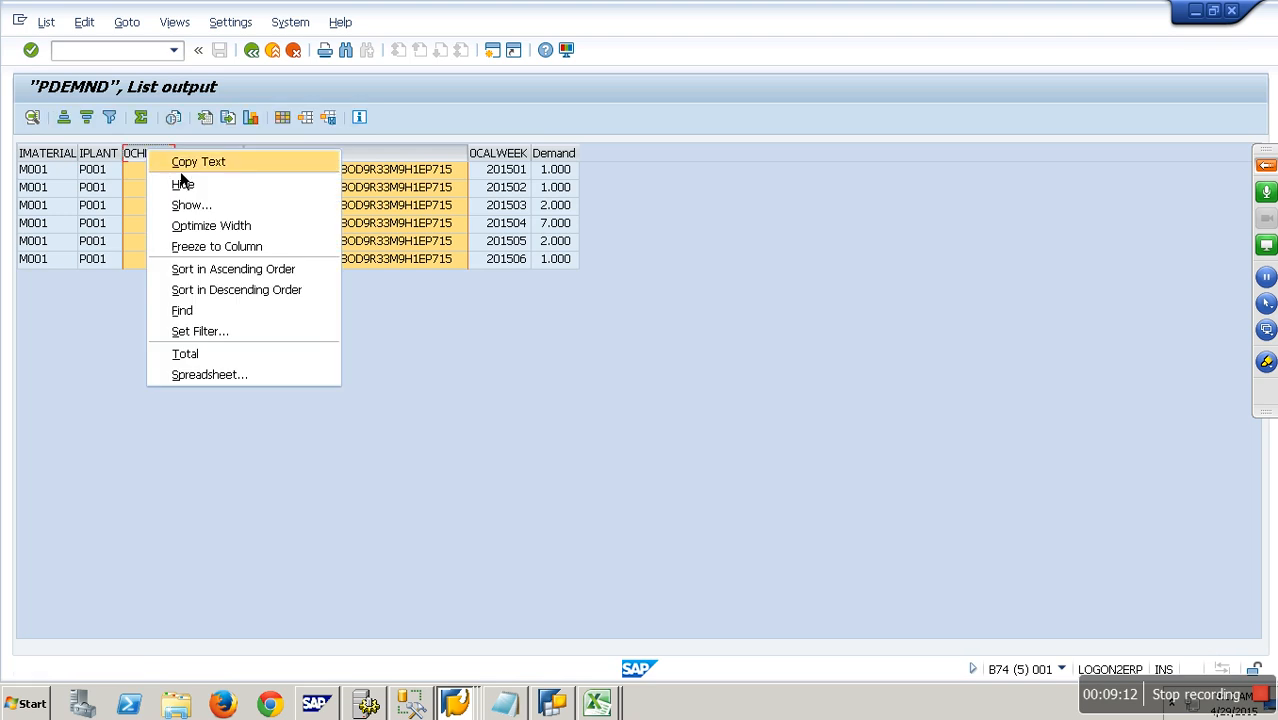
click(206, 192)
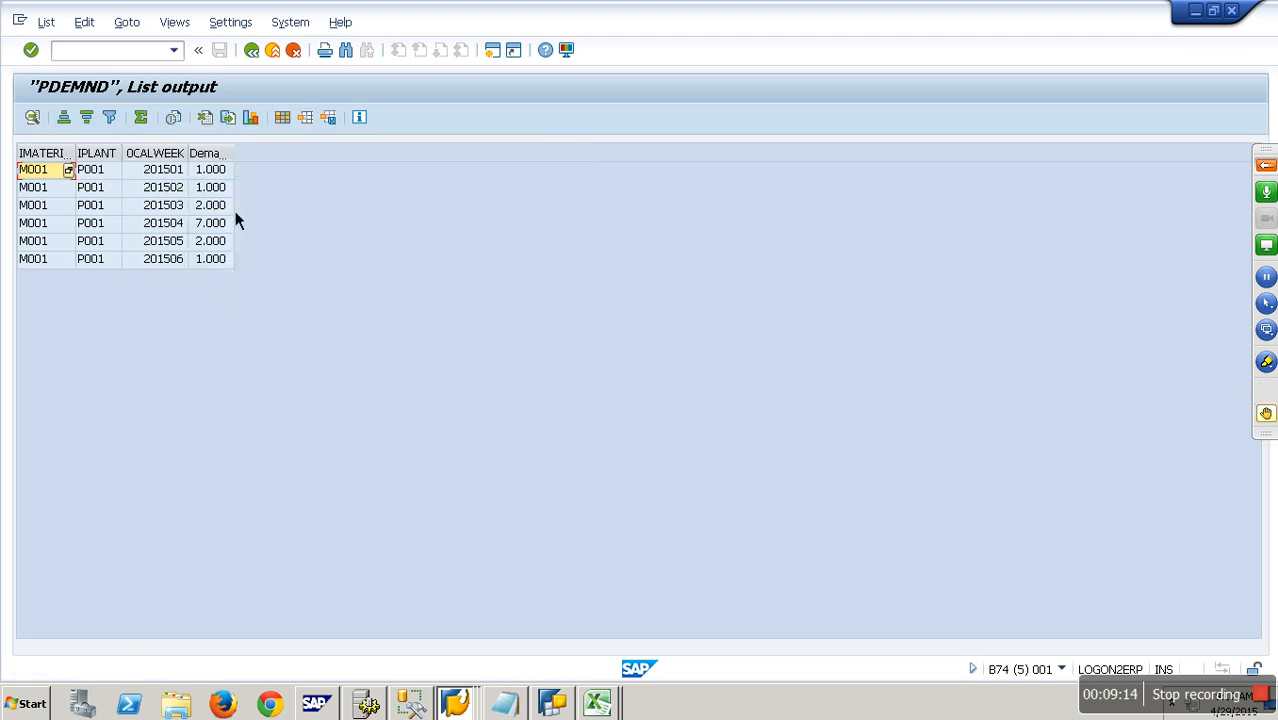
double_click(241, 159)
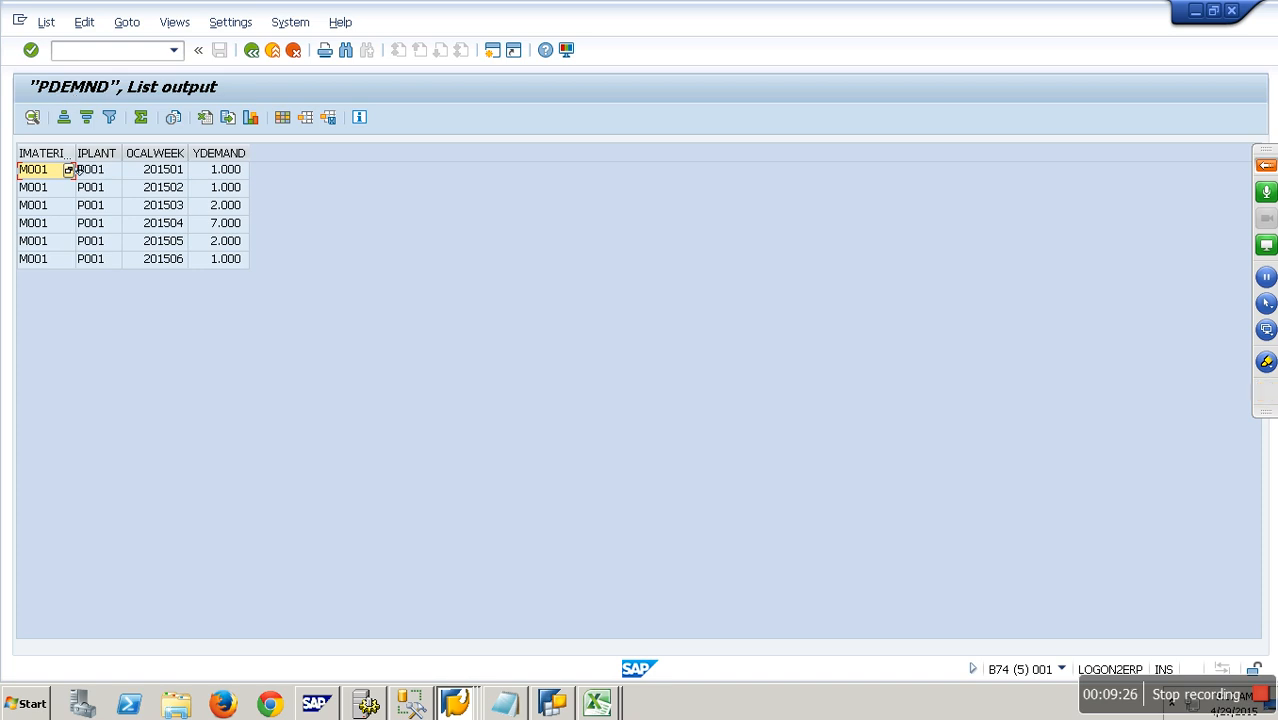
Step: Review the weekly demand rows from 201502 through 201506 and return to the Workbench's InfoProvider tree
click(170, 190)
key(Down)
key(Down)
key(Down)
key(Down)
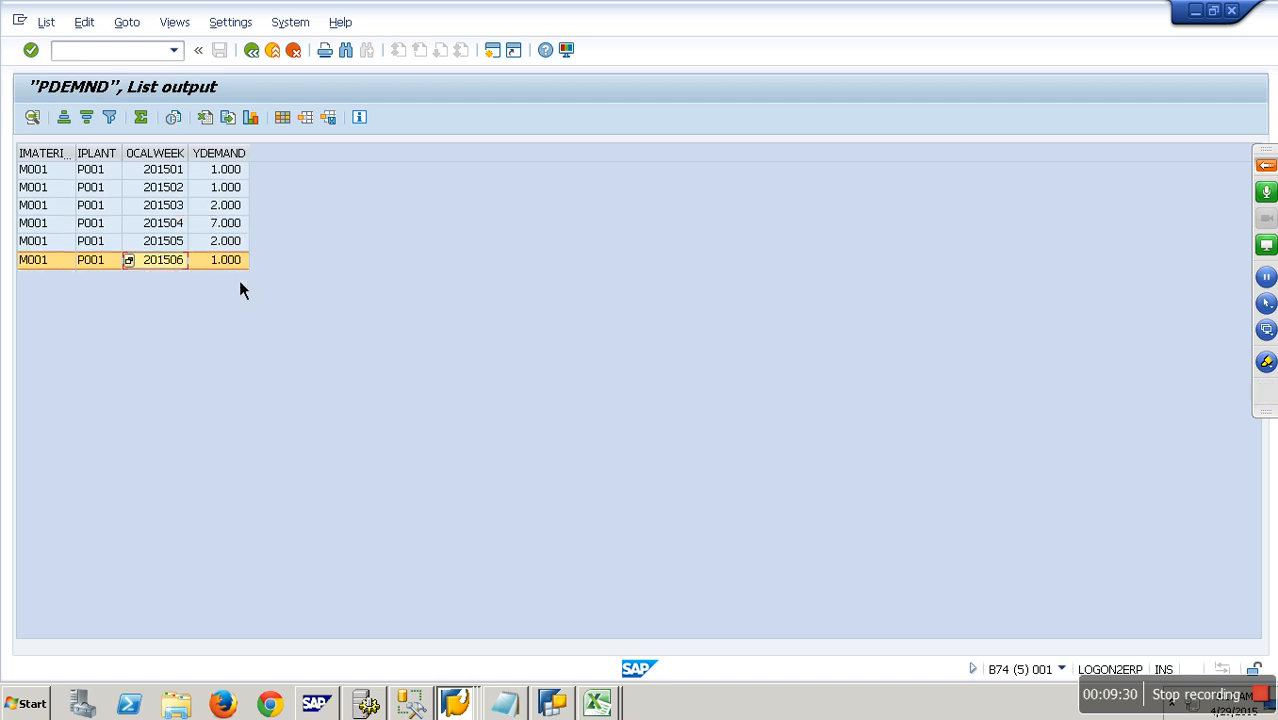
click(276, 52)
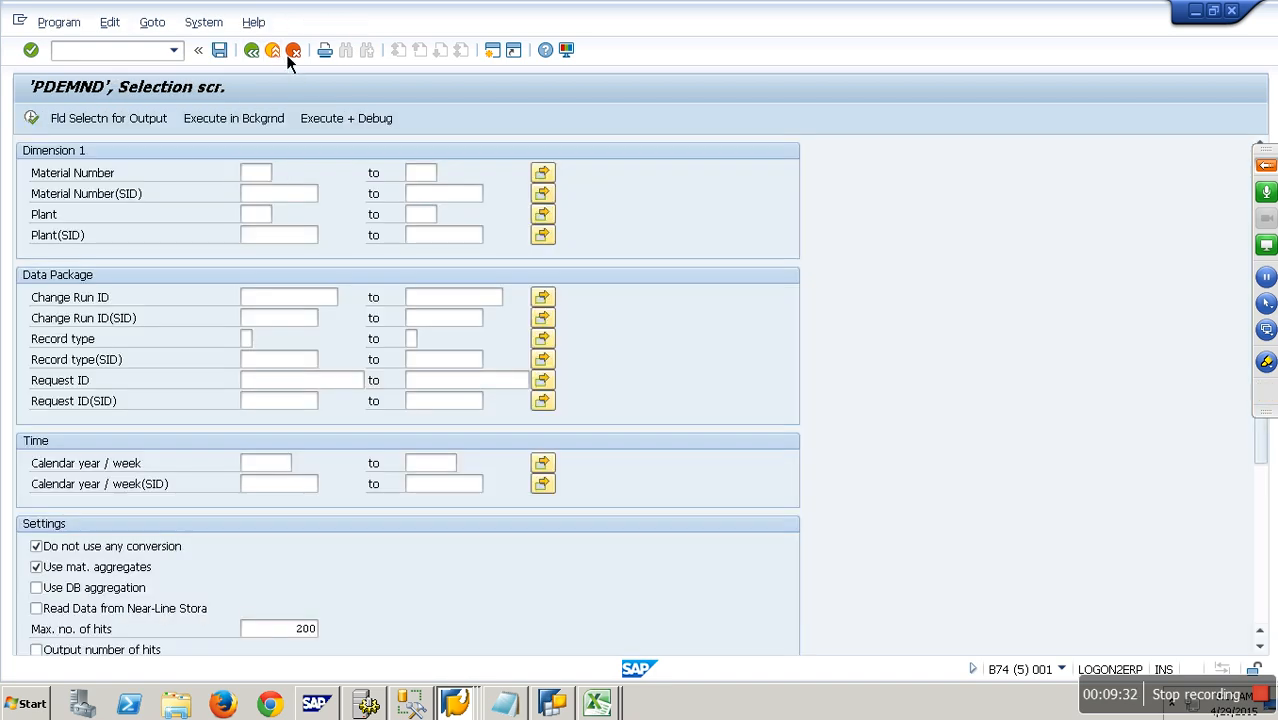
click(286, 54)
click(286, 54)
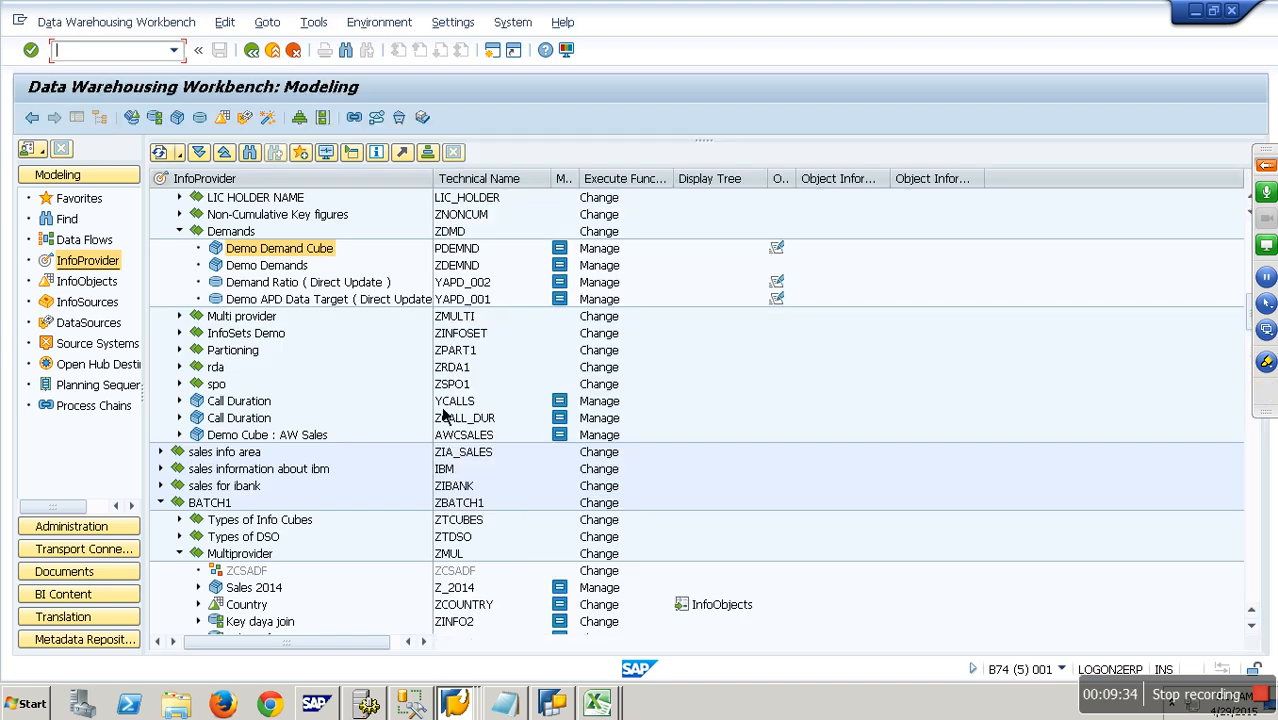
Step: Check the Query 1 data source's definition in analysis process ZAPD_DEMAND and return to the Data Warehousing Workbench
click(457, 702)
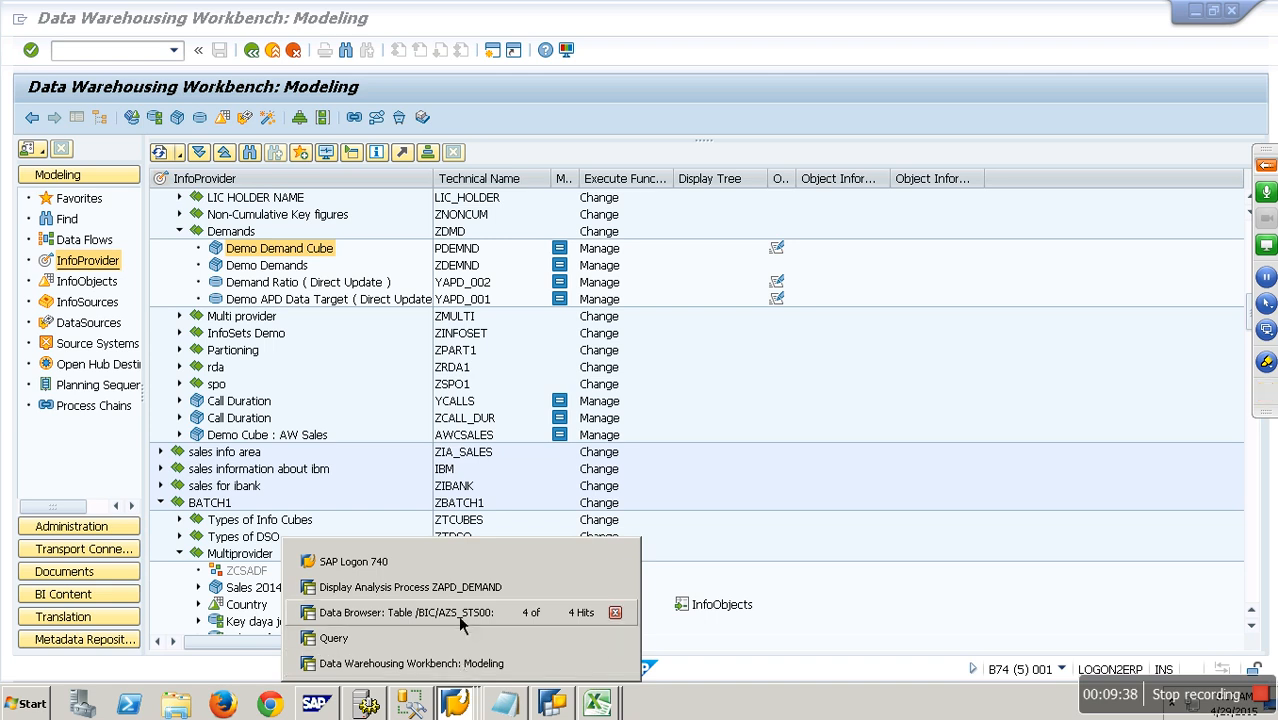
click(455, 587)
double_click(436, 290)
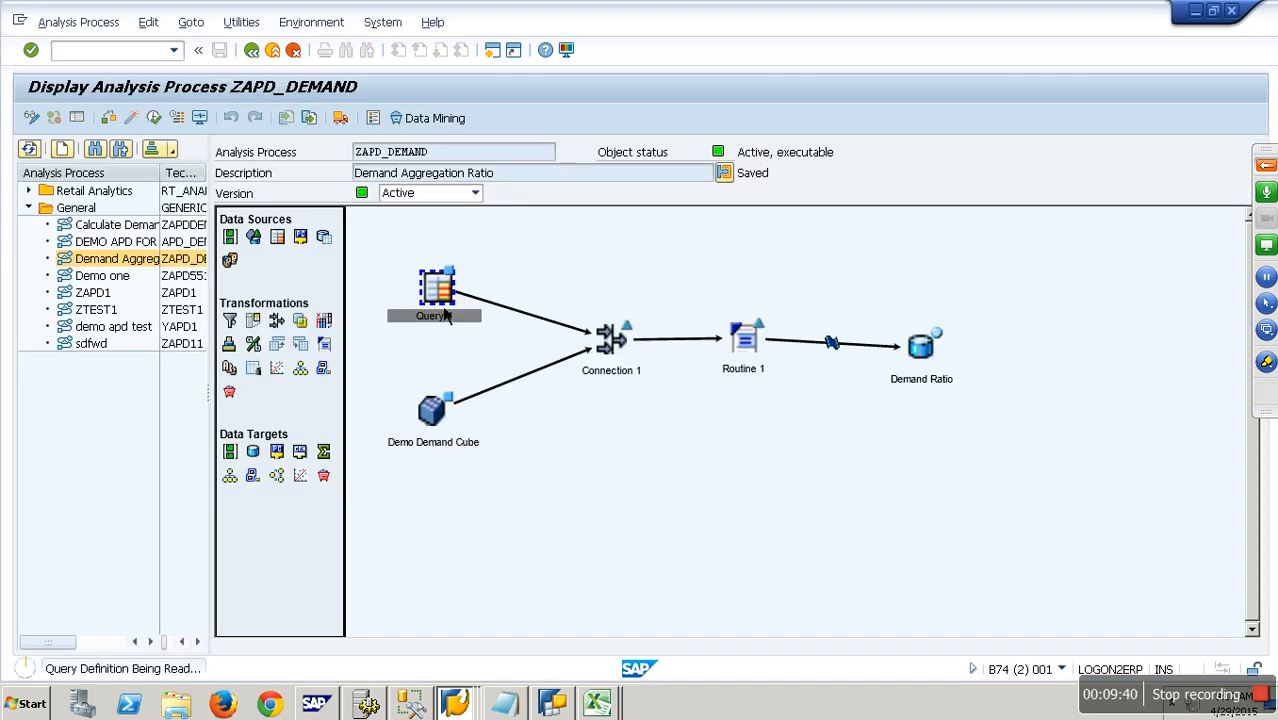
double_click(334, 350)
click(557, 568)
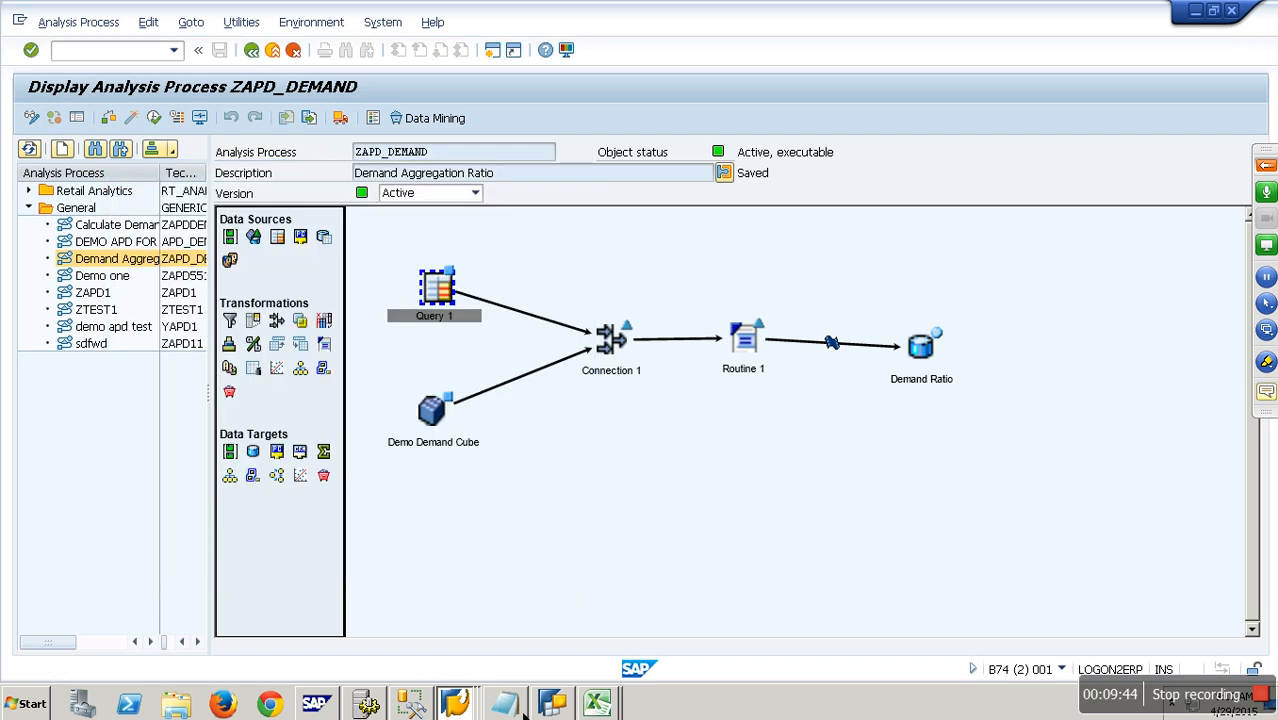
click(455, 704)
click(470, 663)
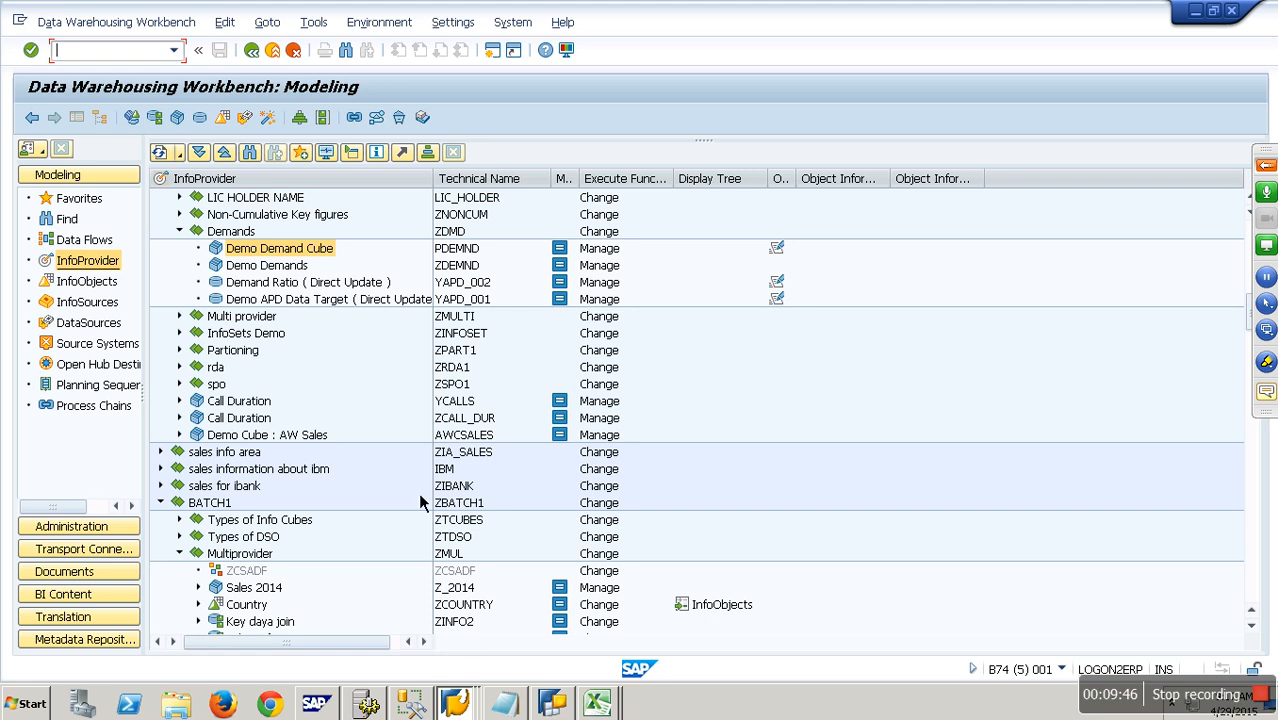
Step: Search the InfoProvider tree for zic_c03
click(252, 156)
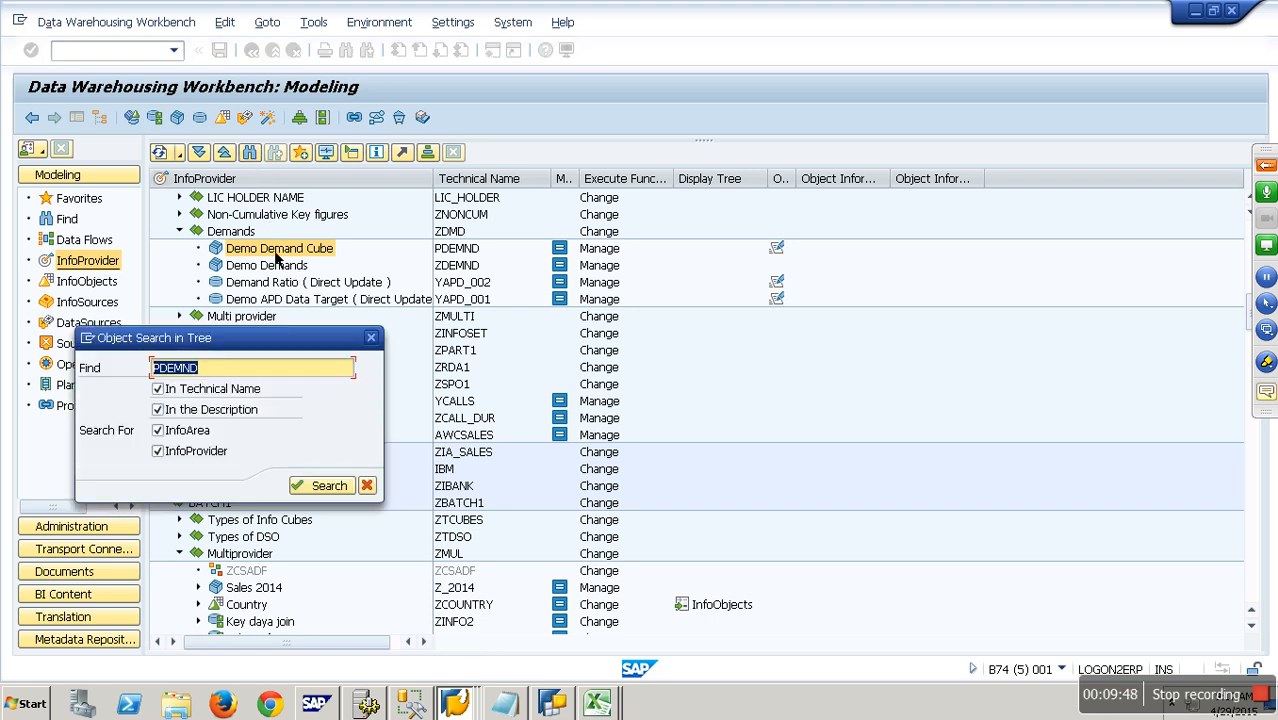
text(zic_c03)
key(Return)
Step: Open the management view of Demo Inventory Cube and list its InfoCube content
right_click(342, 250)
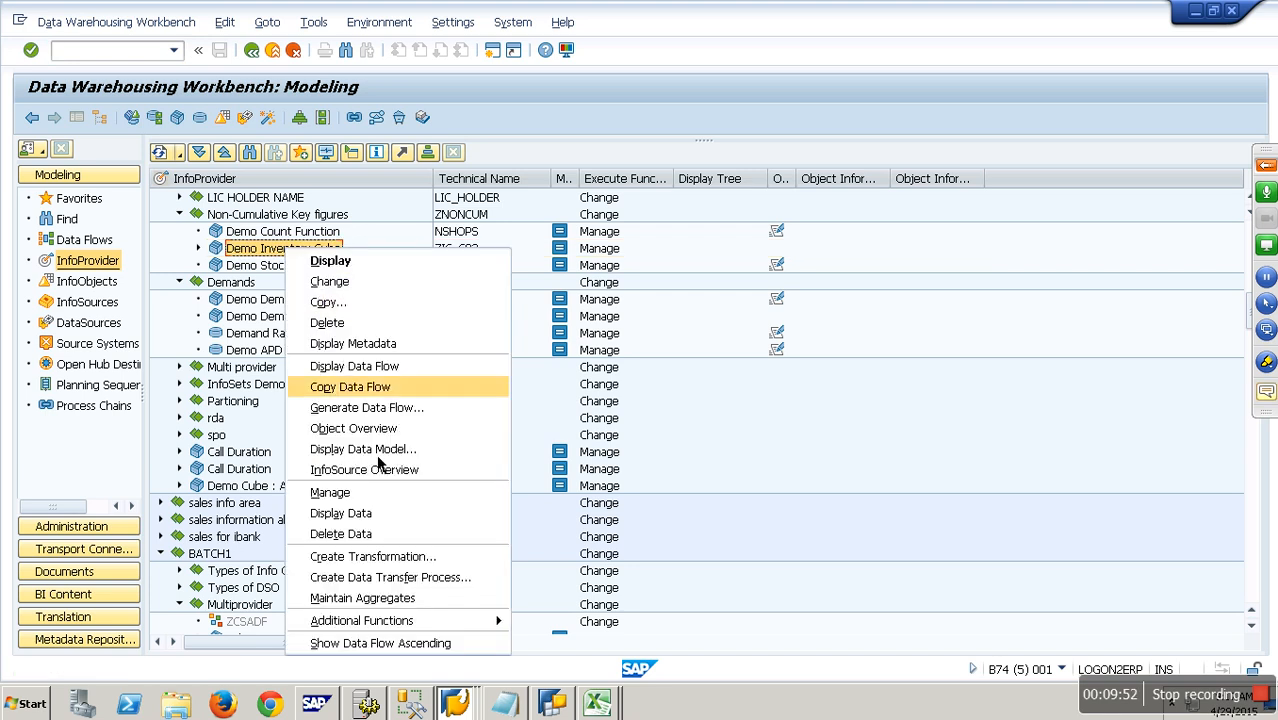
click(362, 487)
click(530, 299)
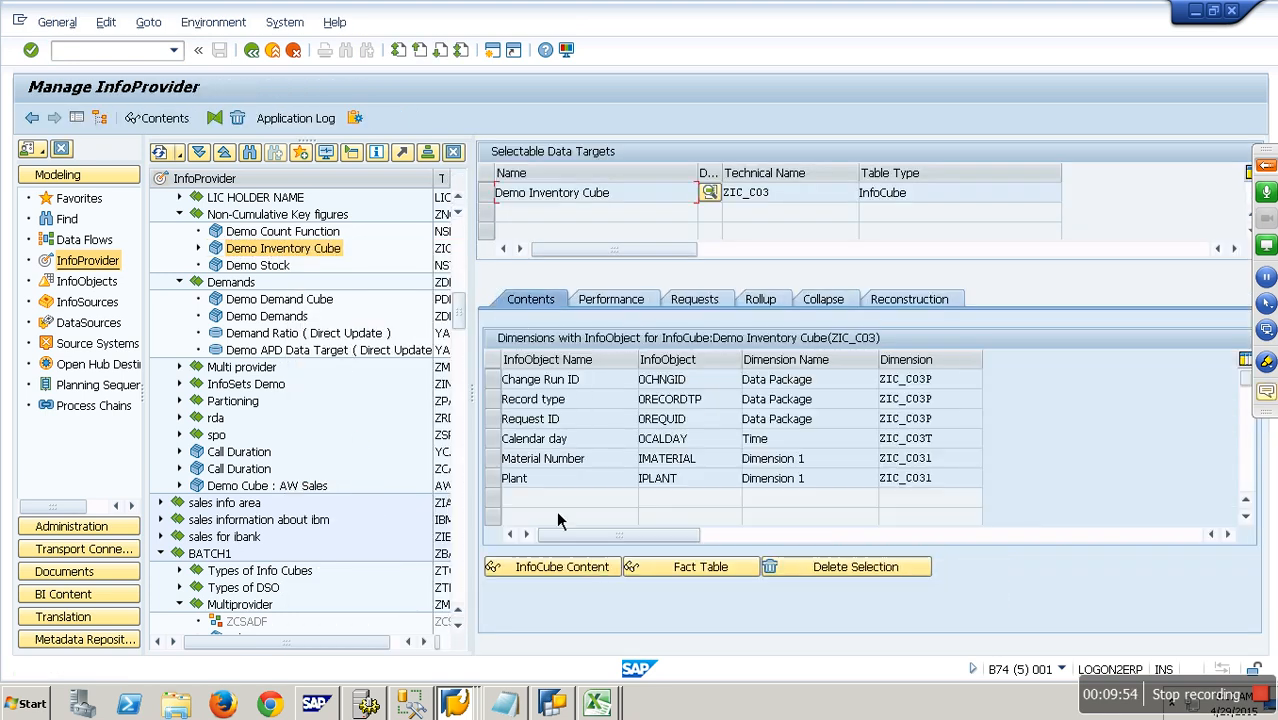
click(590, 572)
click(105, 117)
click(364, 118)
click(31, 118)
click(31, 117)
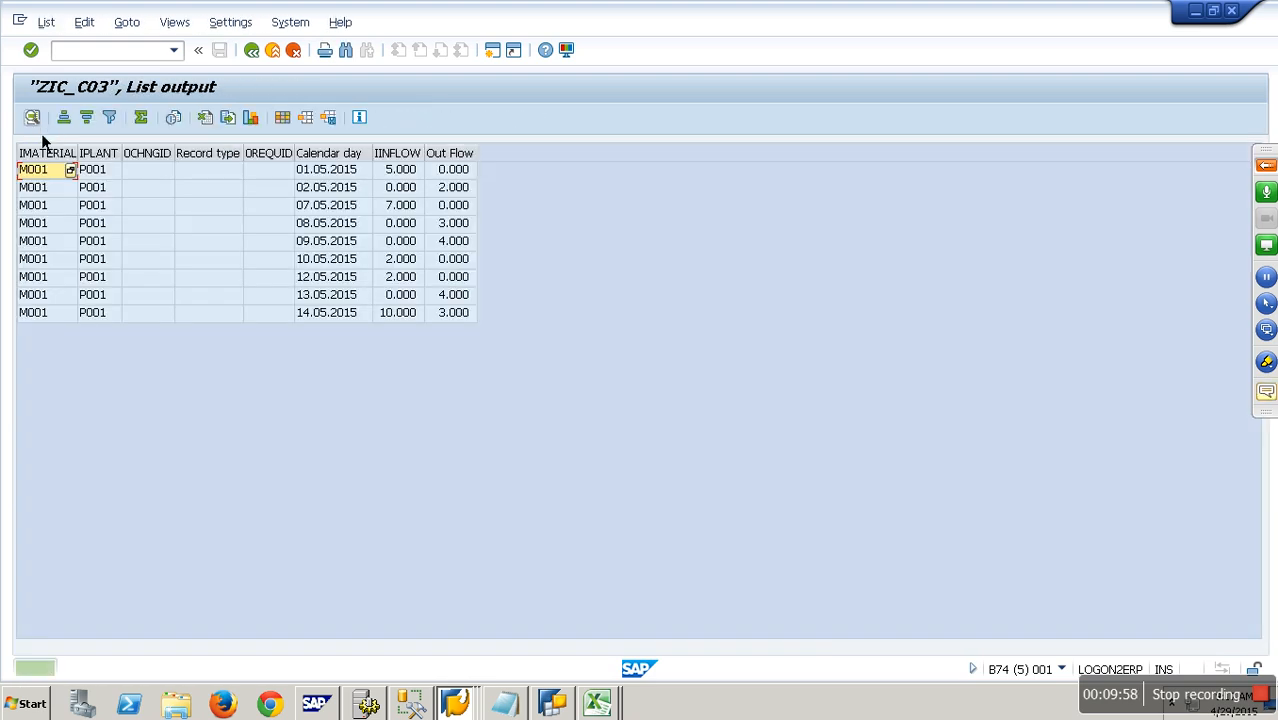
Step: Hide the 0CHNGID, Record type and 0REQUID columns in the ZIC_C03 list and review the plant, inflow and outflow columns
drag(160, 165, 282, 160)
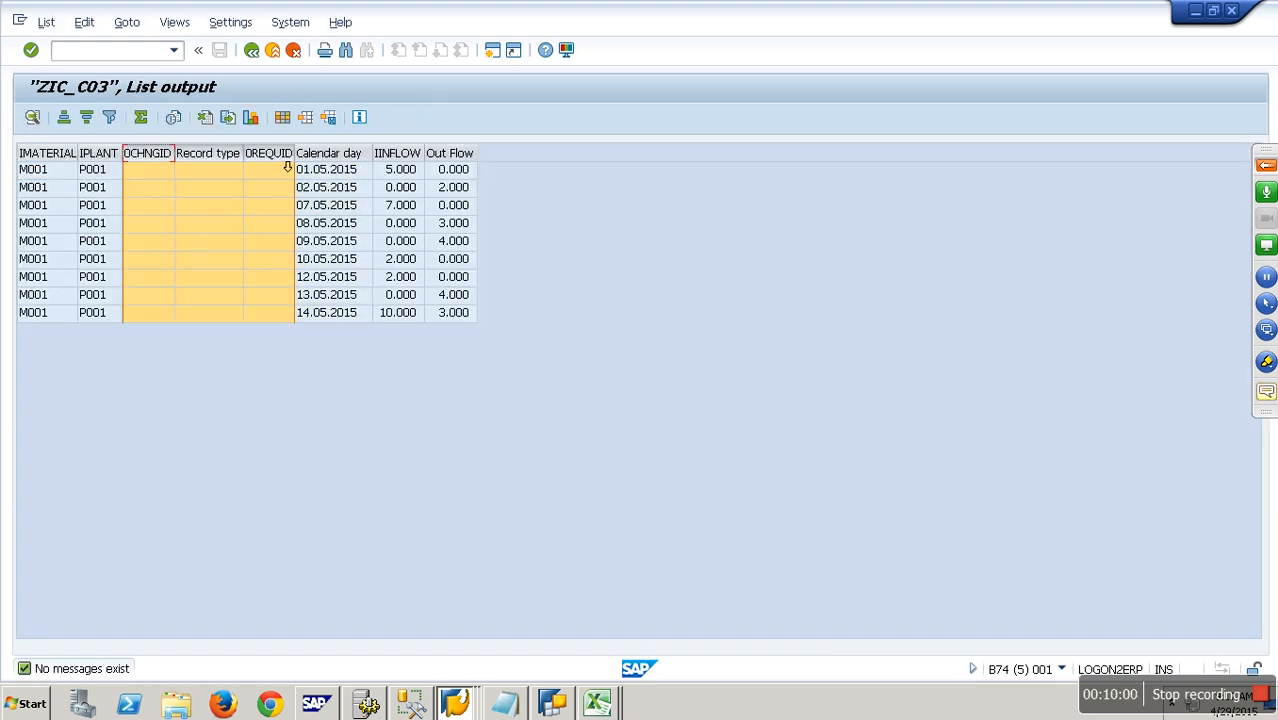
right_click(277, 157)
click(42, 153)
click(96, 153)
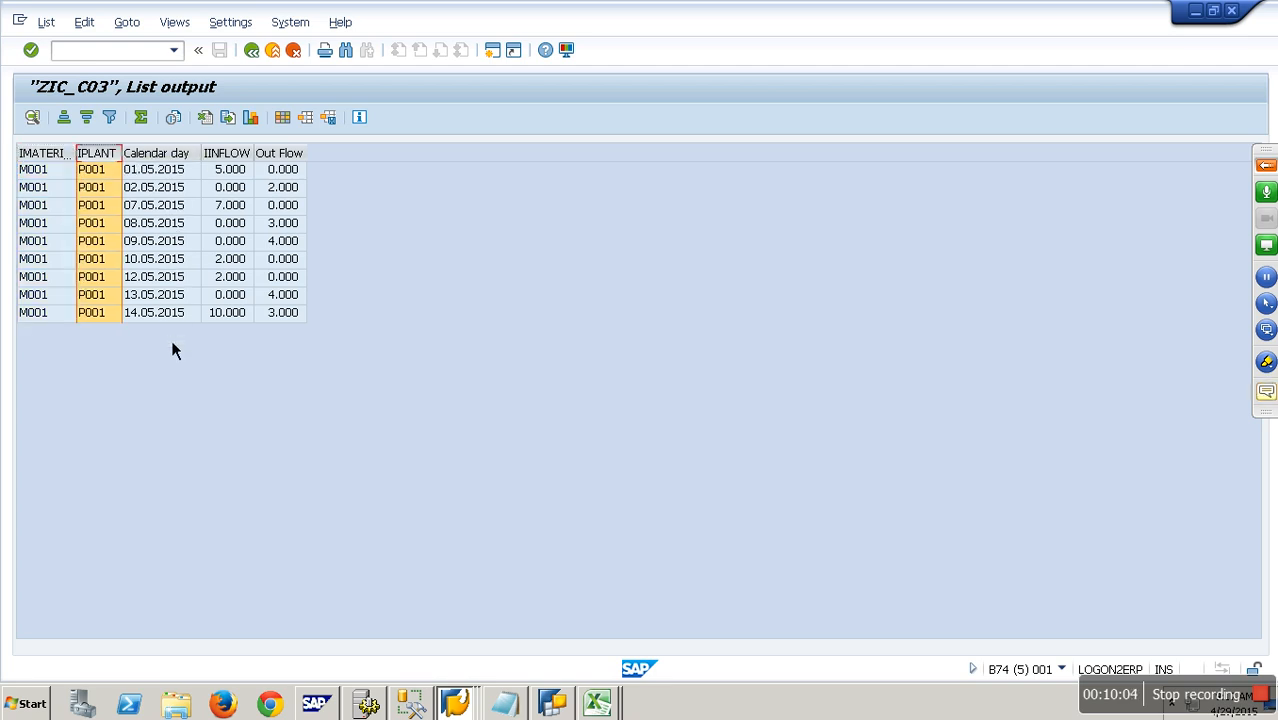
click(226, 153)
click(279, 153)
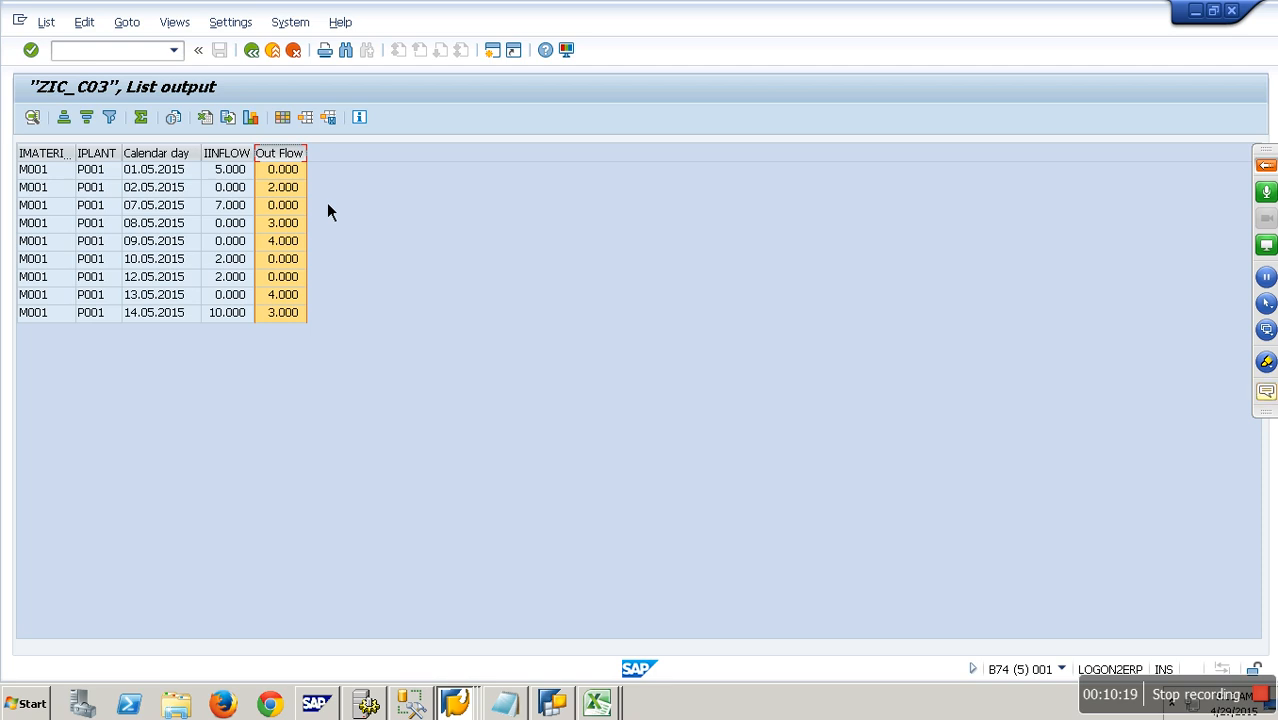
Step: Switch to the ZAPD_DEMAND session, exit to SAP Easy Access, and reopen the Analysis Process Designer with transaction RSANWB
click(458, 704)
click(432, 586)
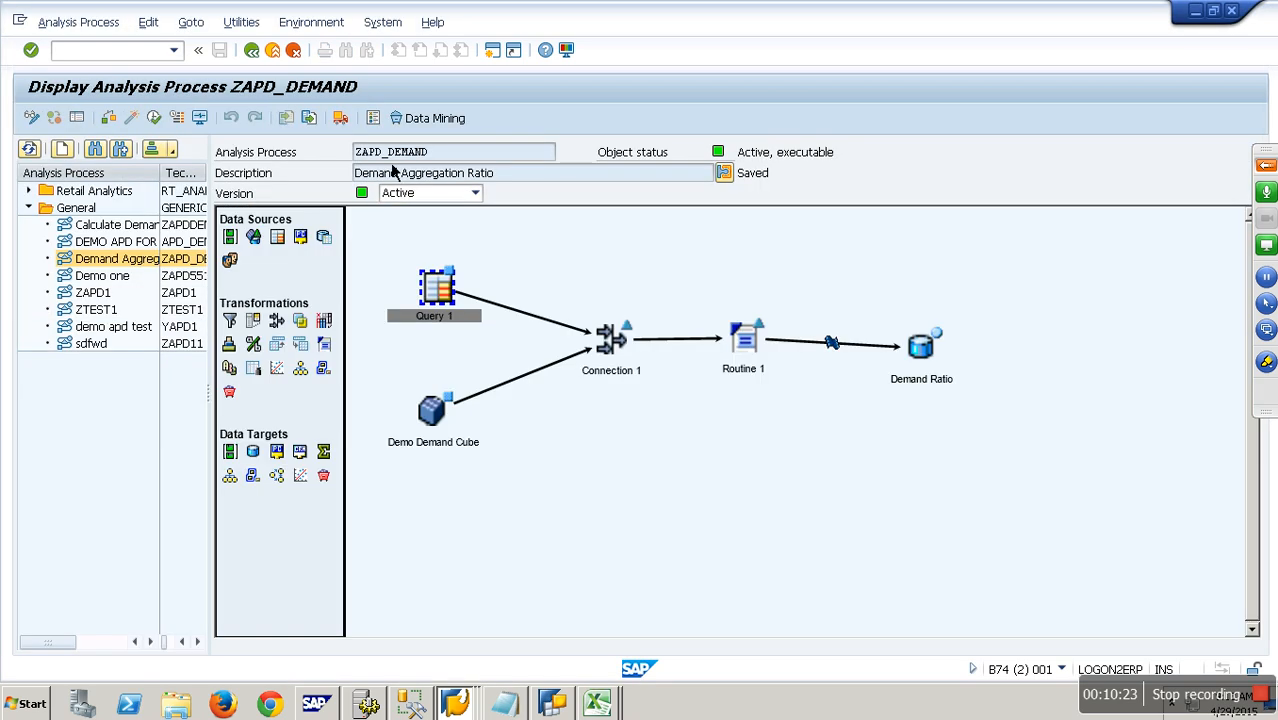
click(274, 53)
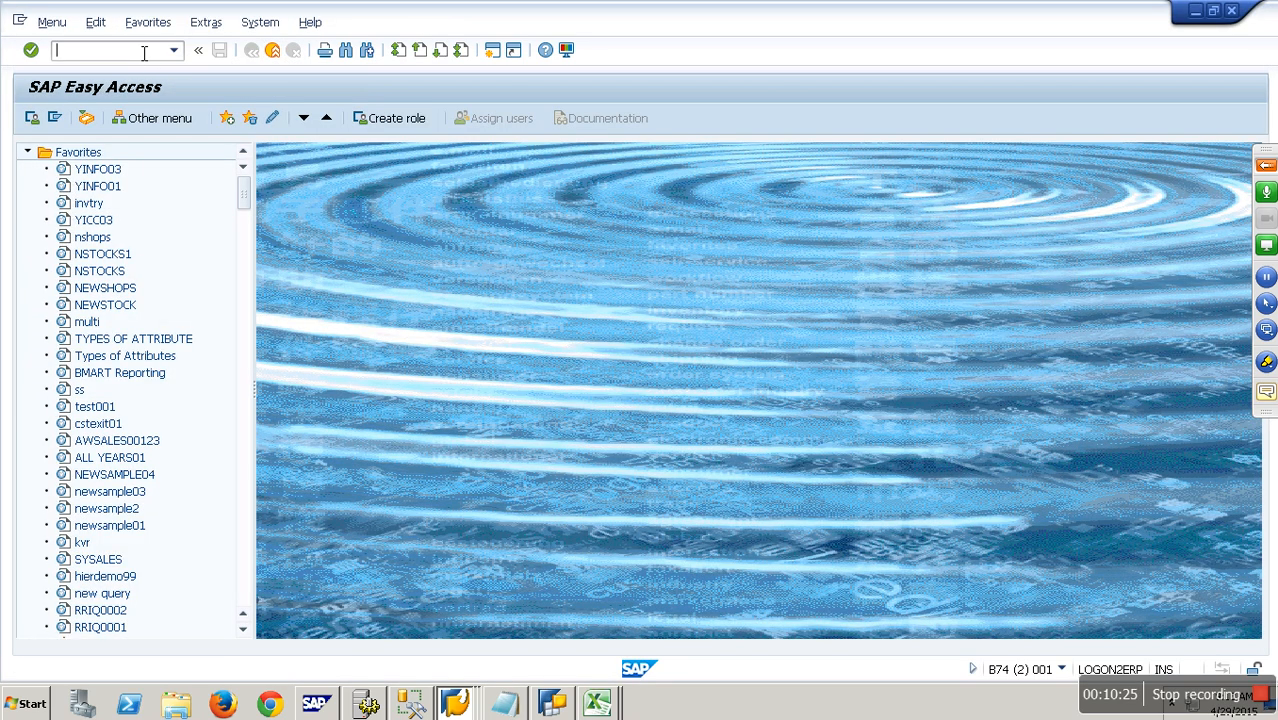
text(RSANWB)
key(Return)
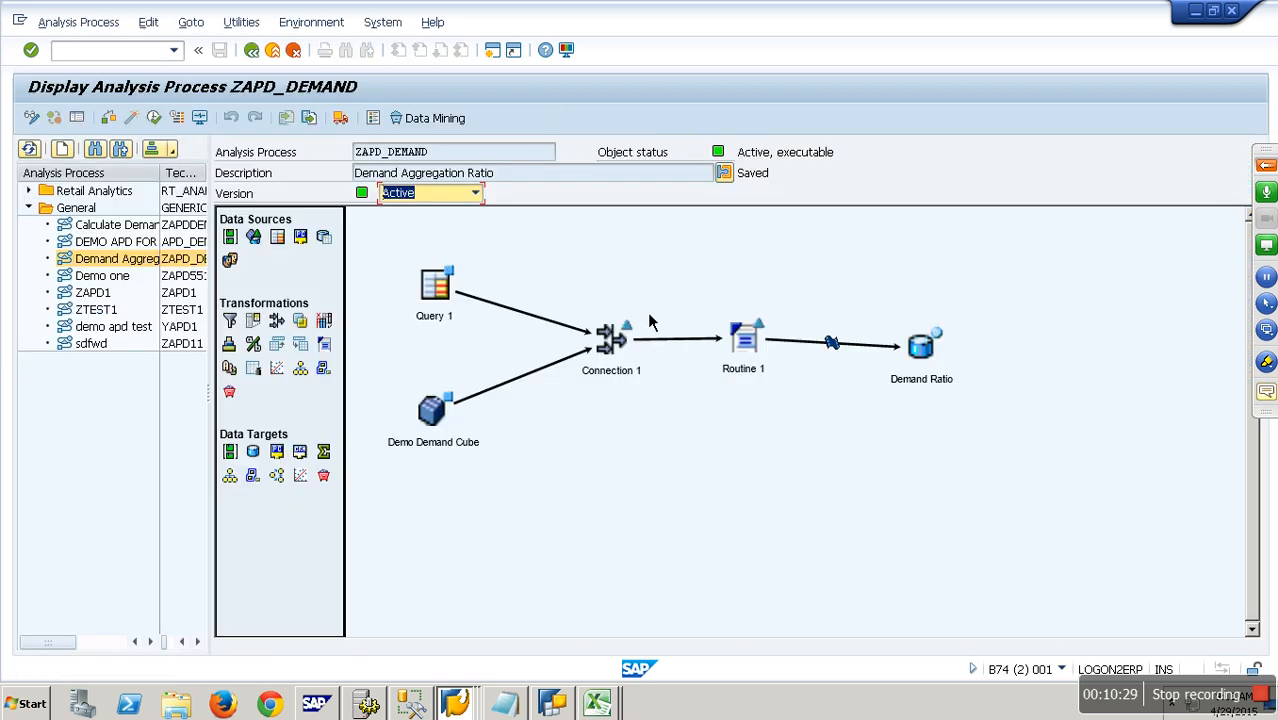
Step: Open the Data Warehousing Workbench with transaction RSA1 and launch the Analysis Process Designer from it
click(272, 51)
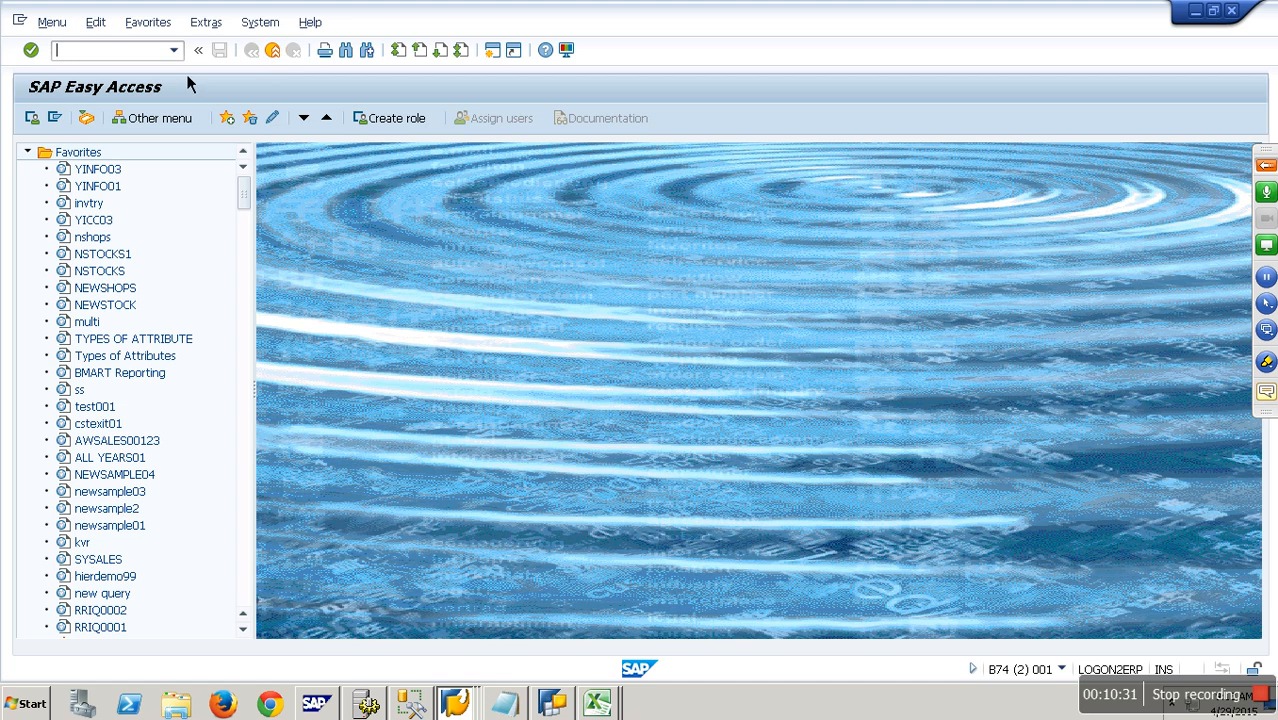
text(RSA1)
key(Return)
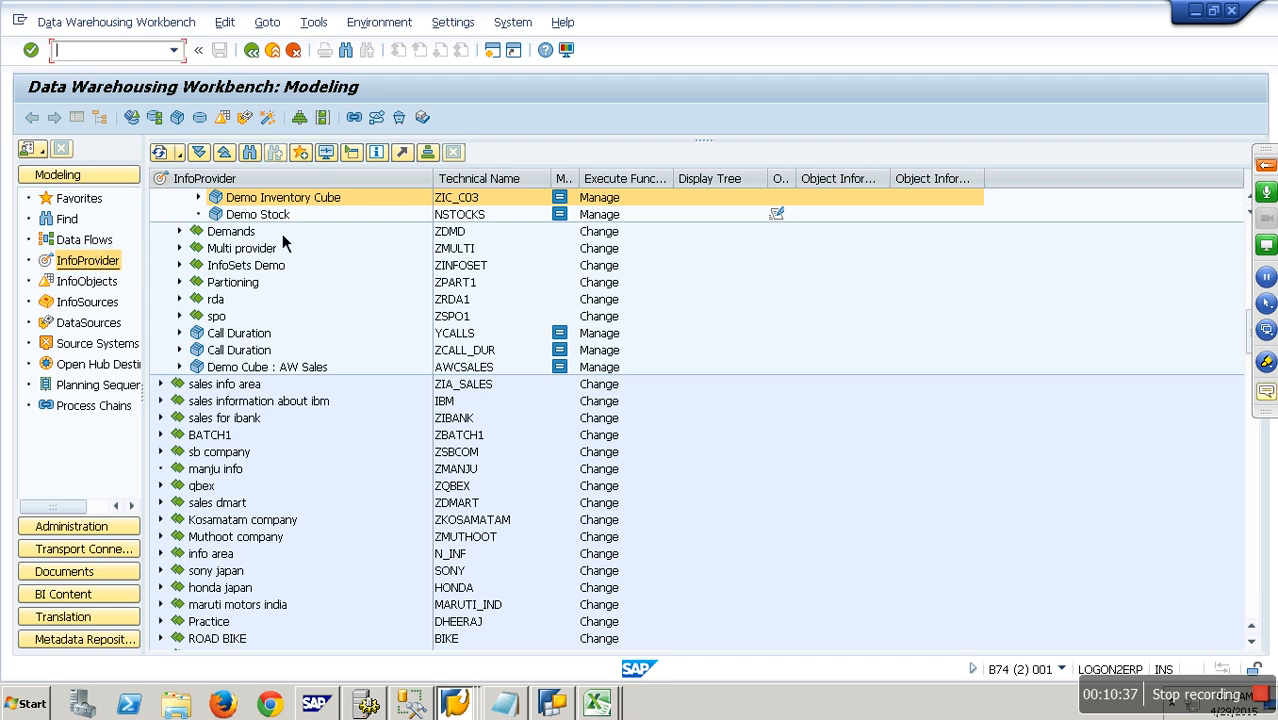
click(380, 122)
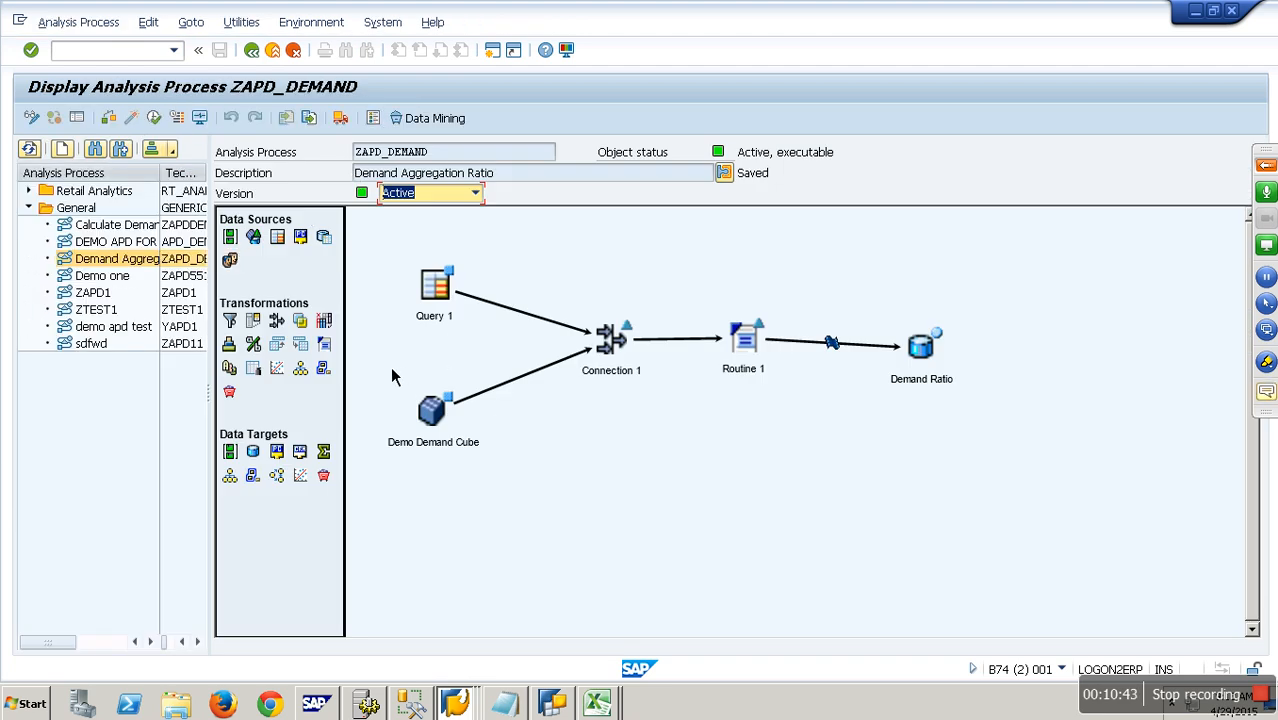
Step: Create a new analysis process under the General application and enter the description DSQGFGHNJ
click(29, 208)
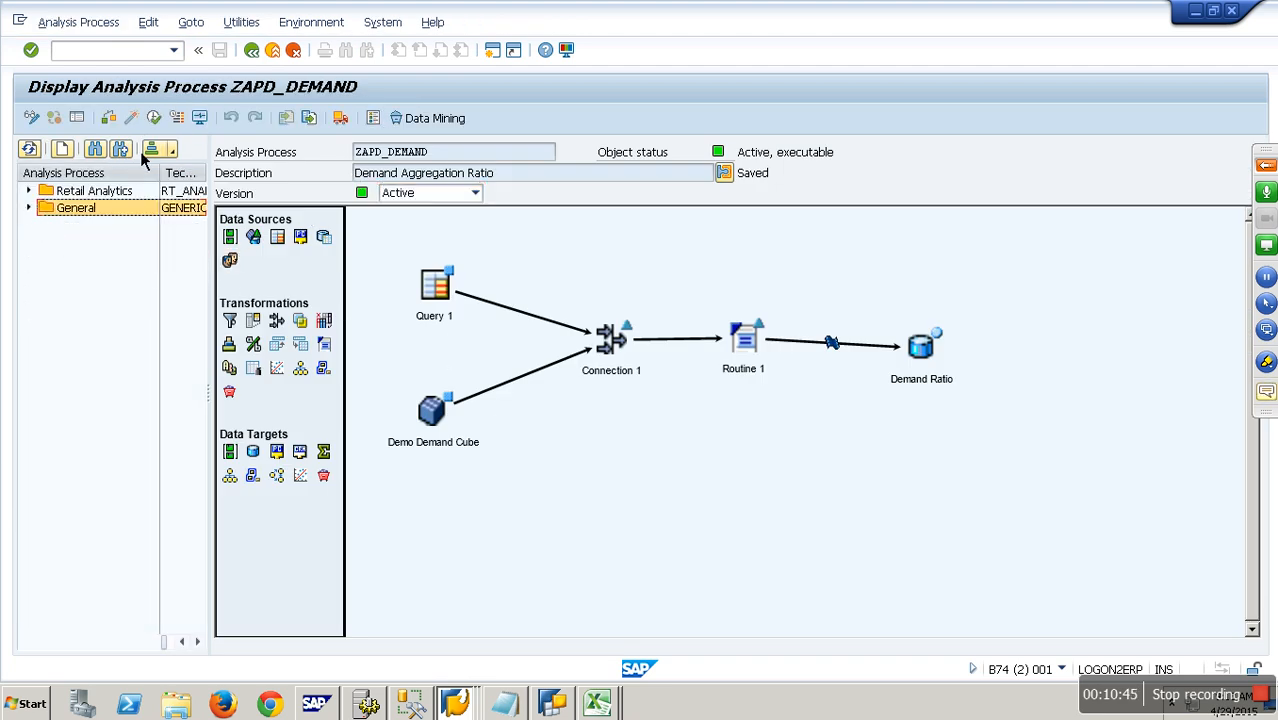
click(64, 150)
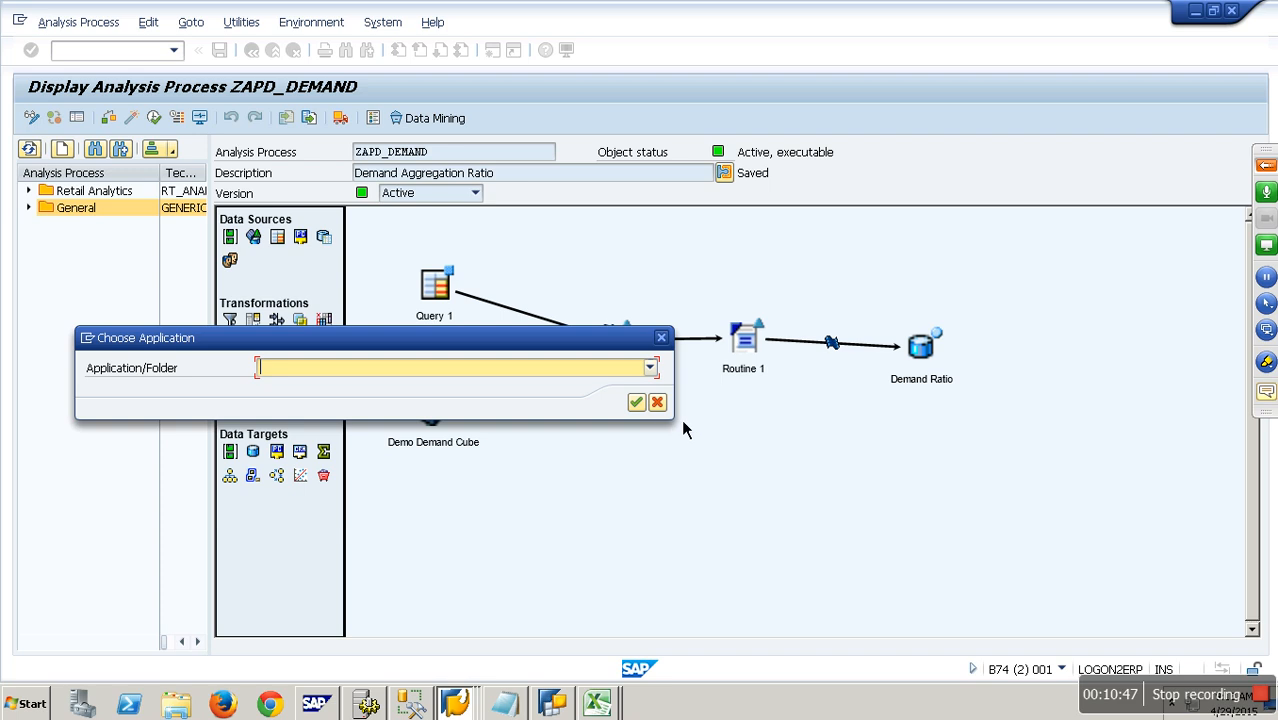
click(657, 402)
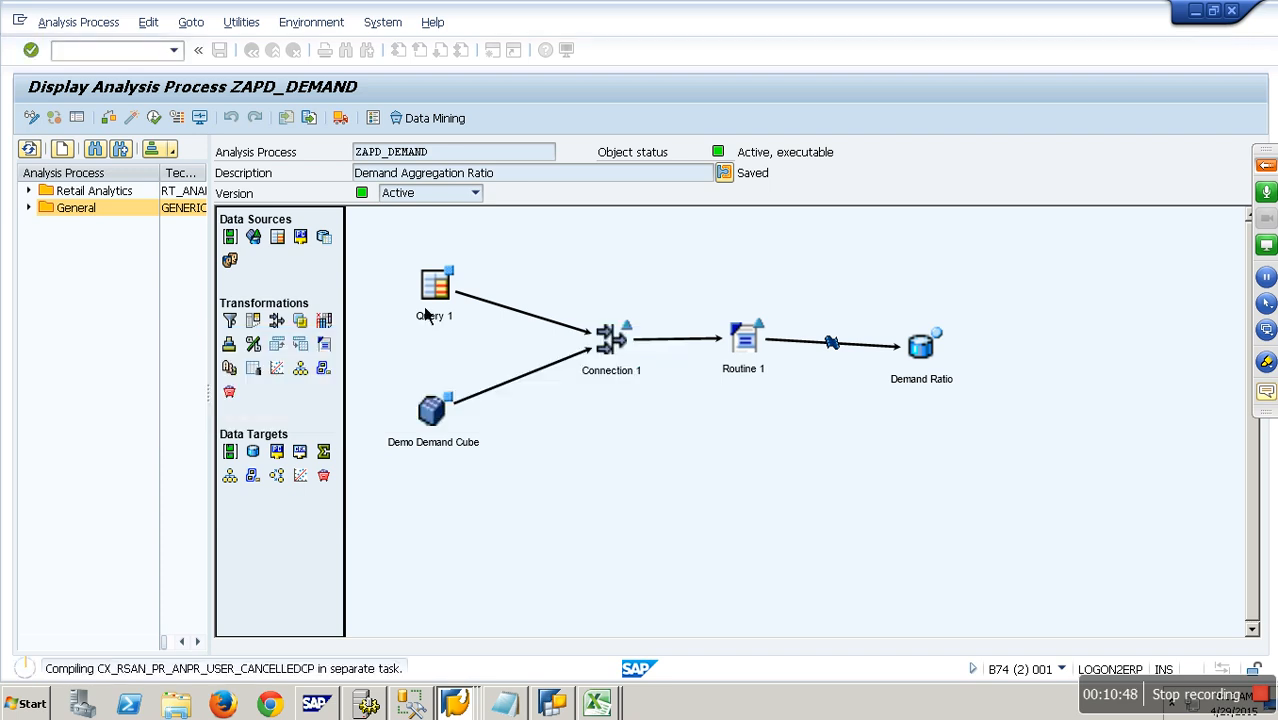
click(64, 152)
click(452, 370)
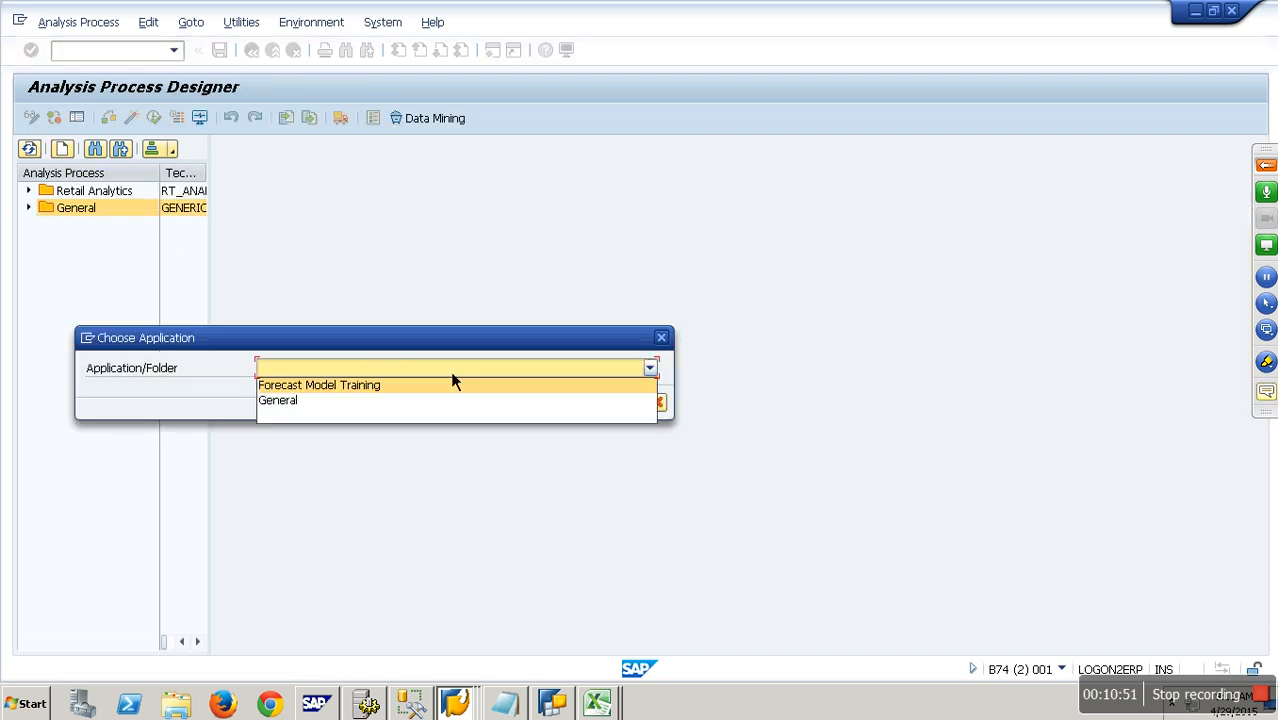
click(367, 400)
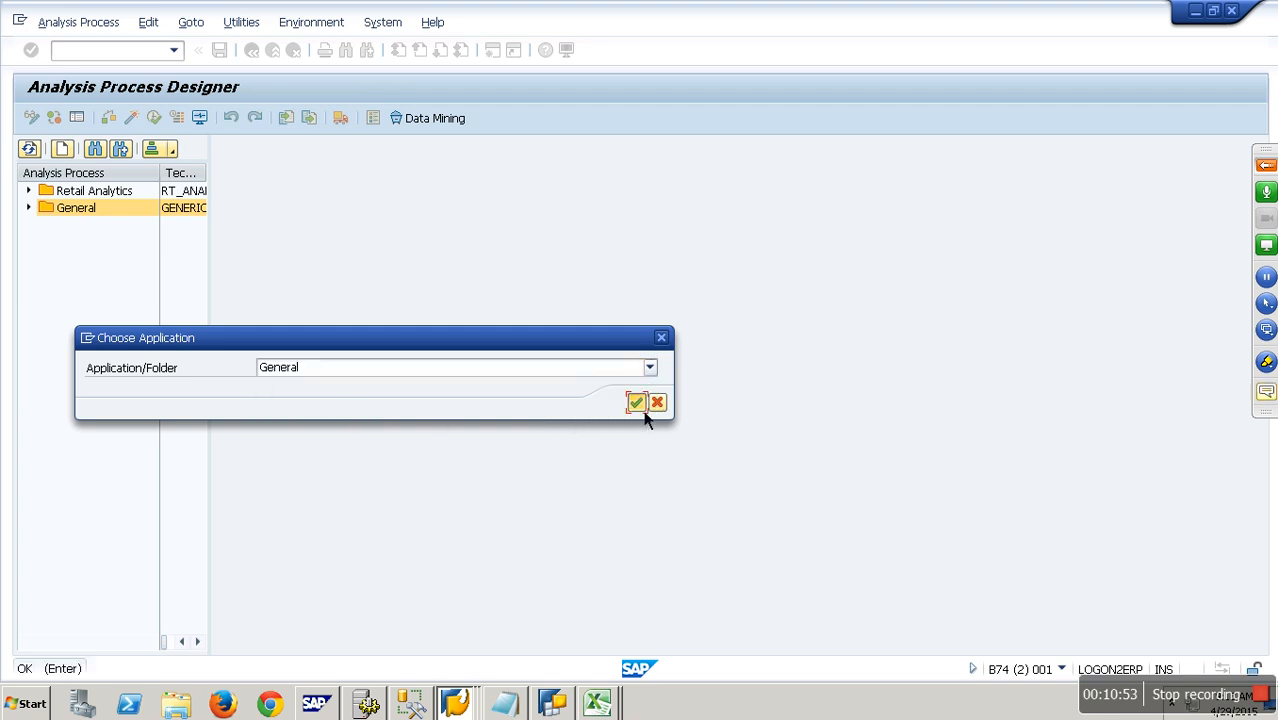
click(640, 402)
click(396, 173)
text(DSQGFGHNJ)
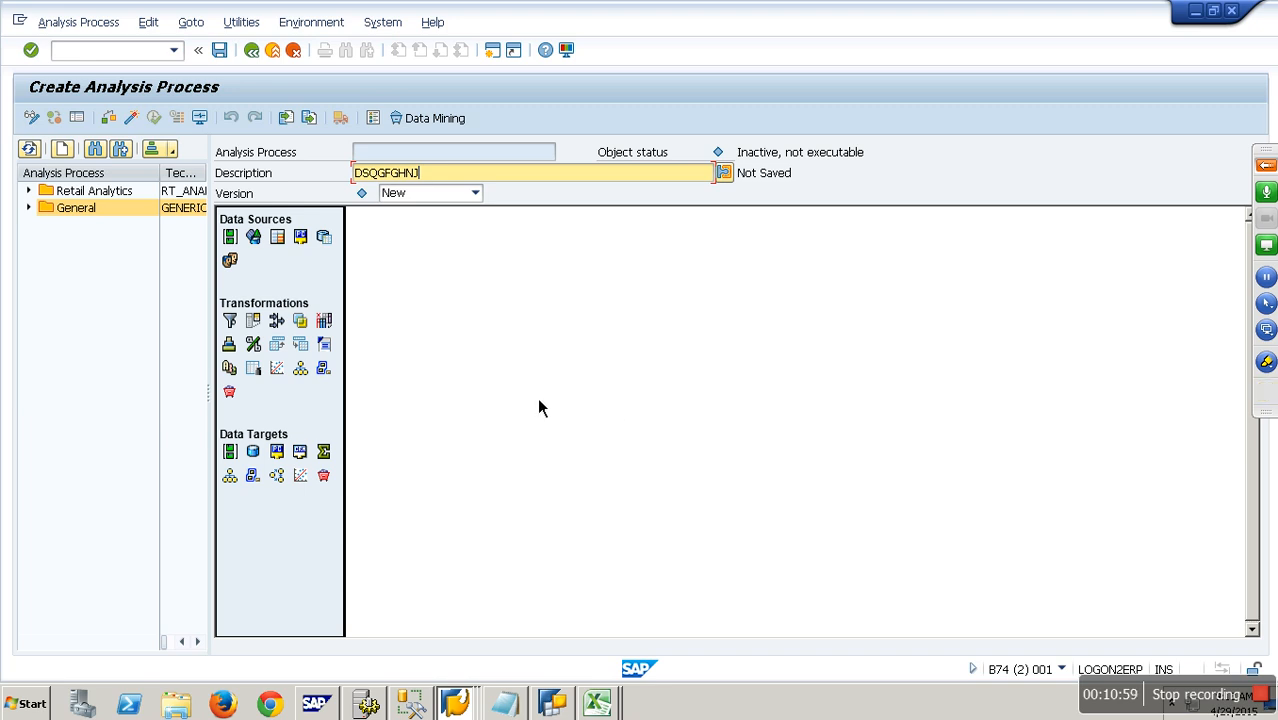
Step: Switch to the Notepad notes, add the line "- sOURCE - tRANSFORMATION - tARGET" and highlight its parts
key(alt+Tab)
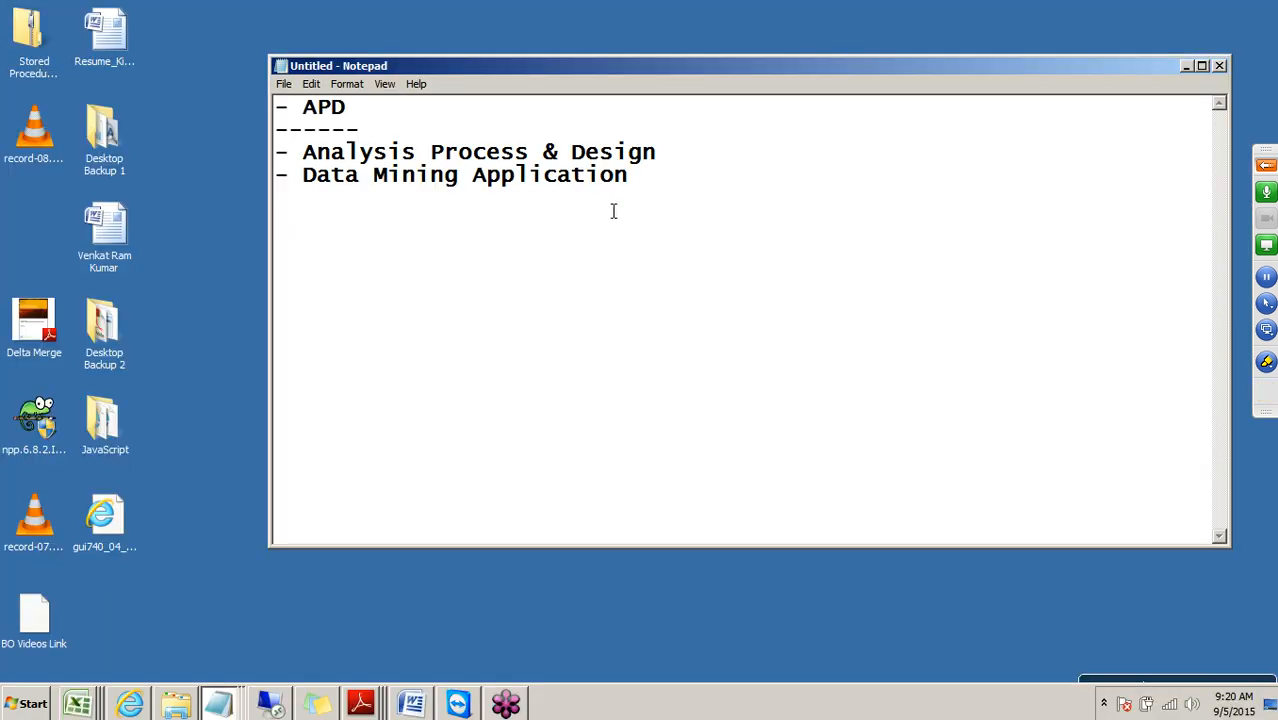
text(- SOURCE )
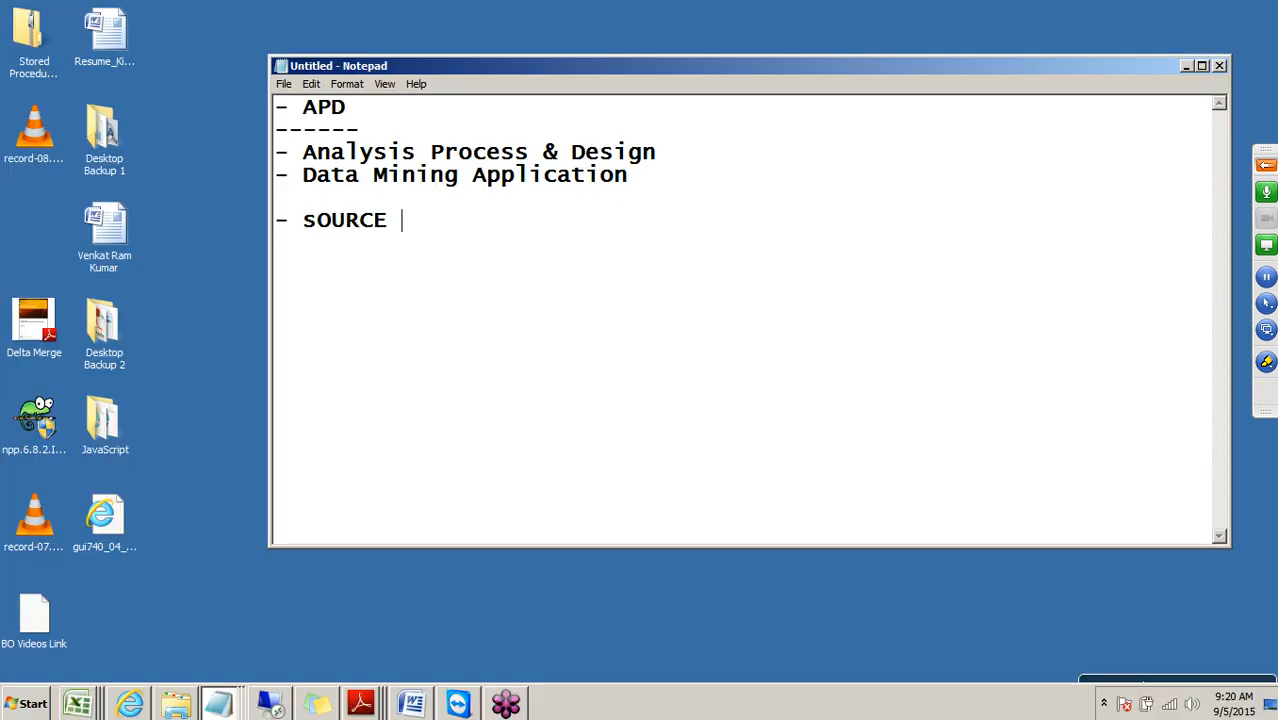
text(- tRANSF)
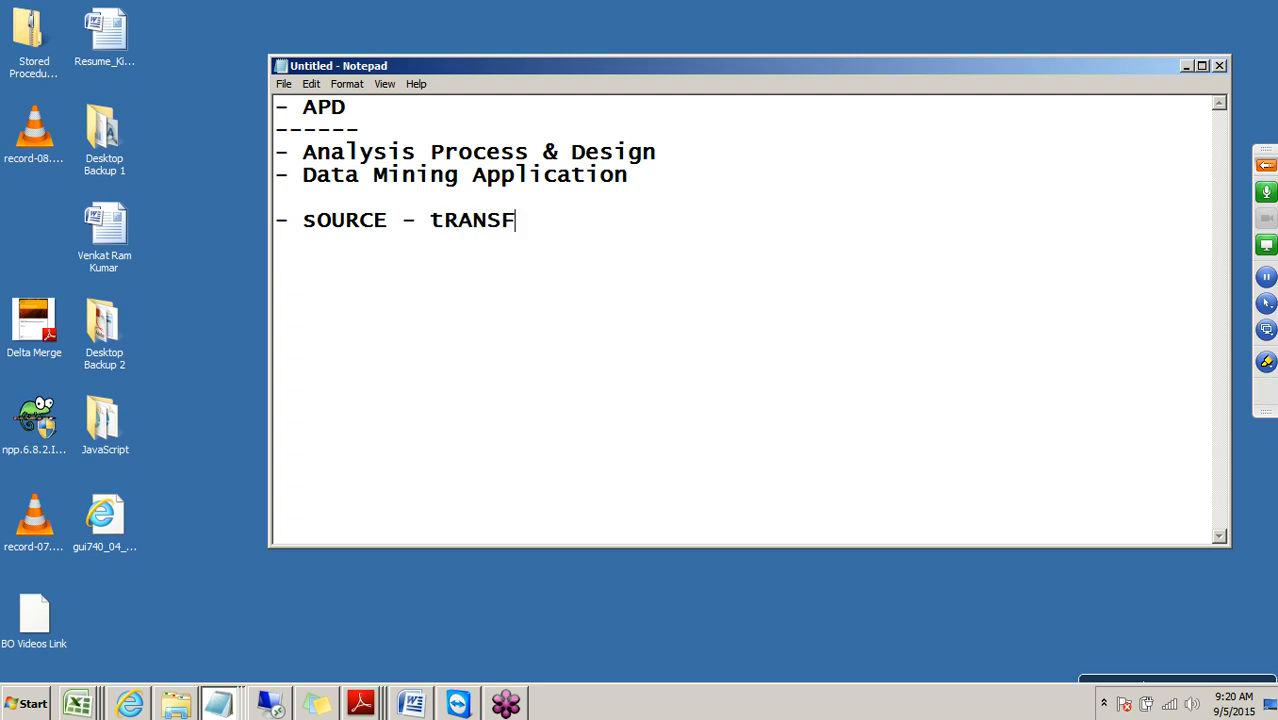
text(ORMATION - tARGET)
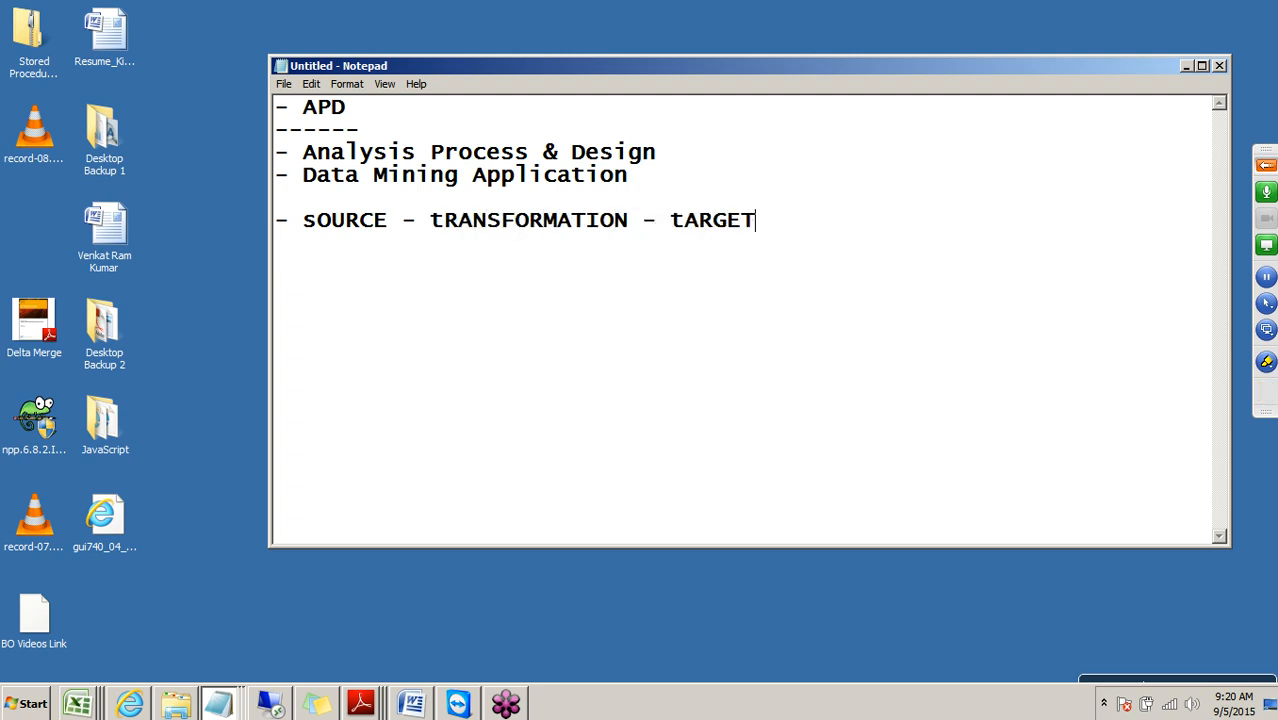
key(BackSpace)
text(T)
drag(389, 224, 287, 226)
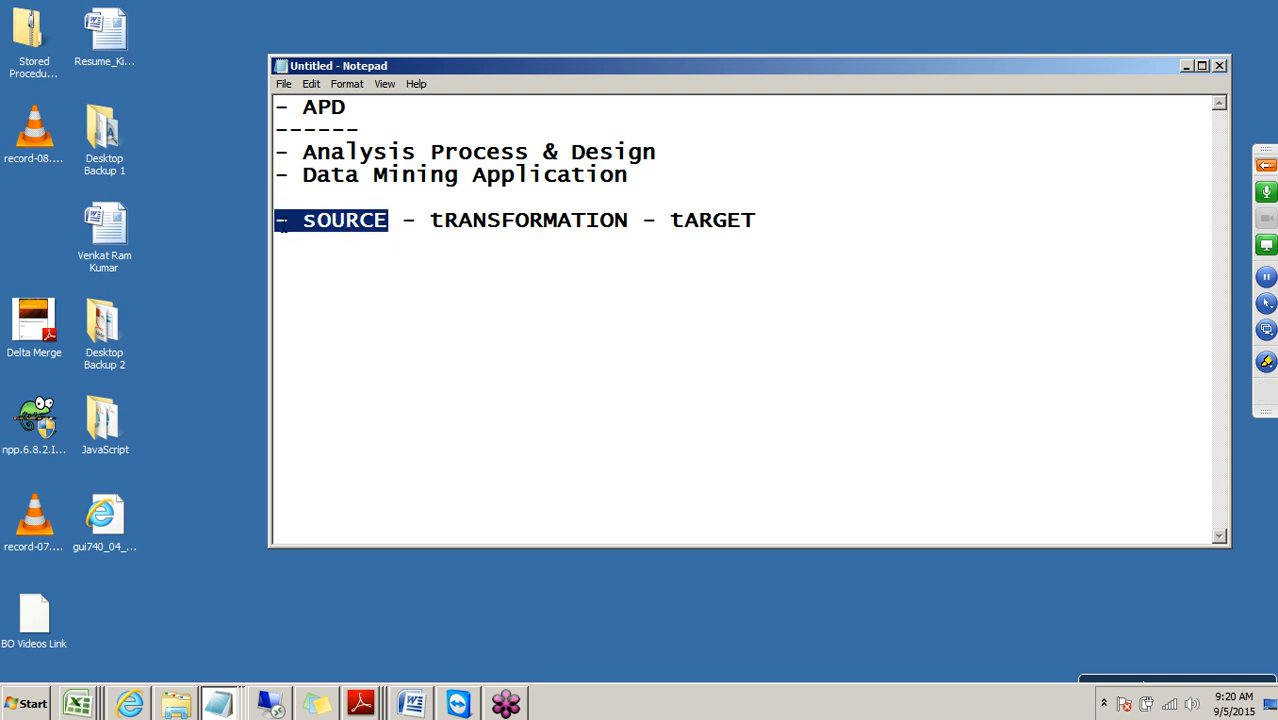
drag(429, 224, 793, 240)
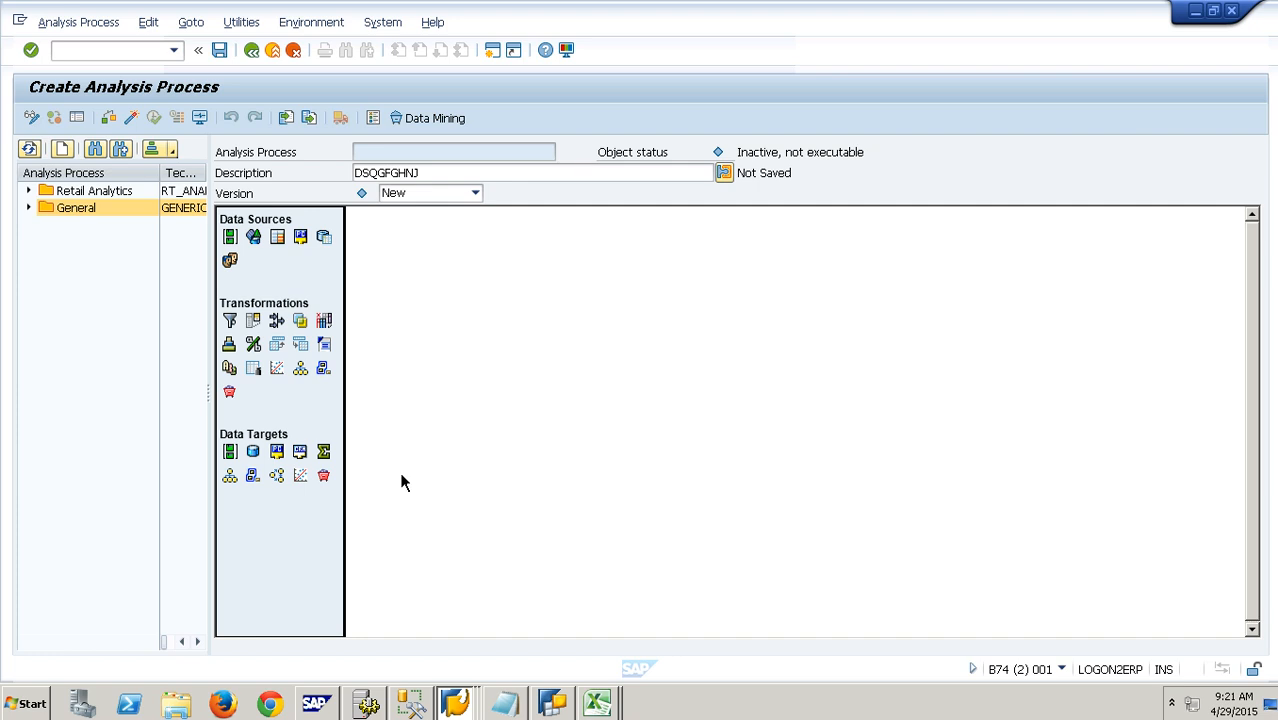
Step: Switch to BEx Query Designer and start a new query on the Inventory Cube InfoProvider YICC03
click(458, 703)
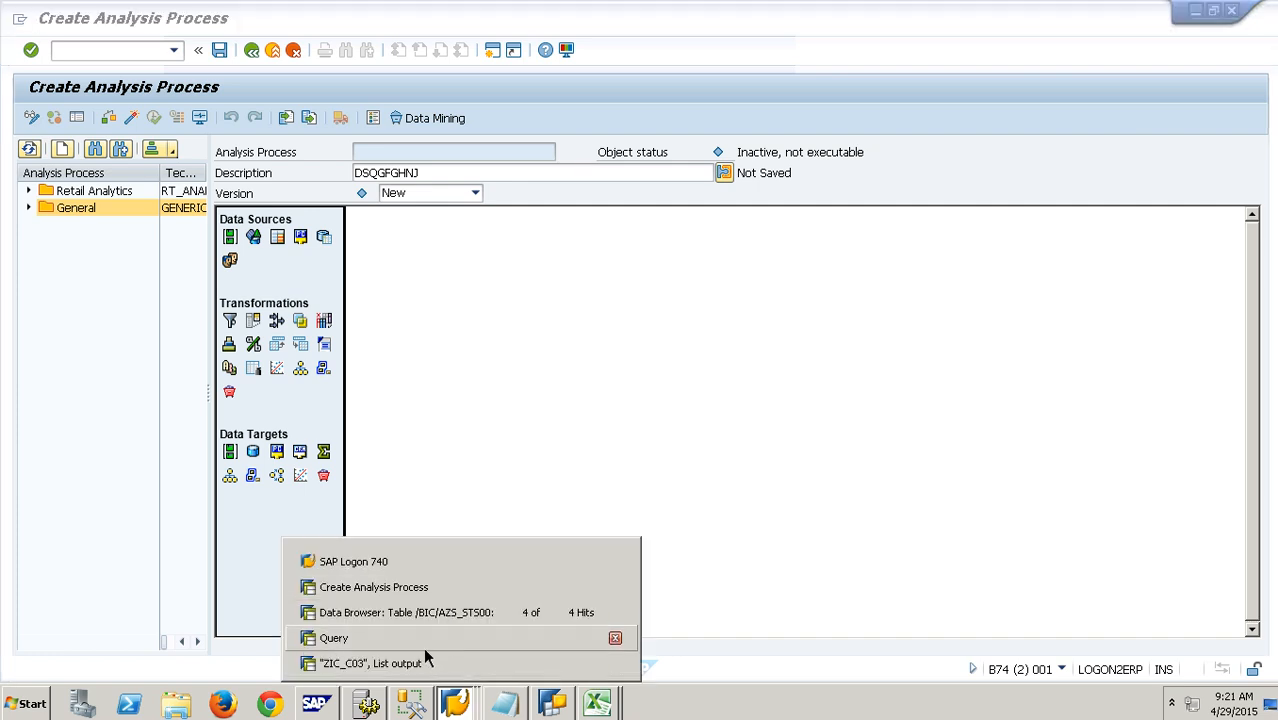
click(423, 645)
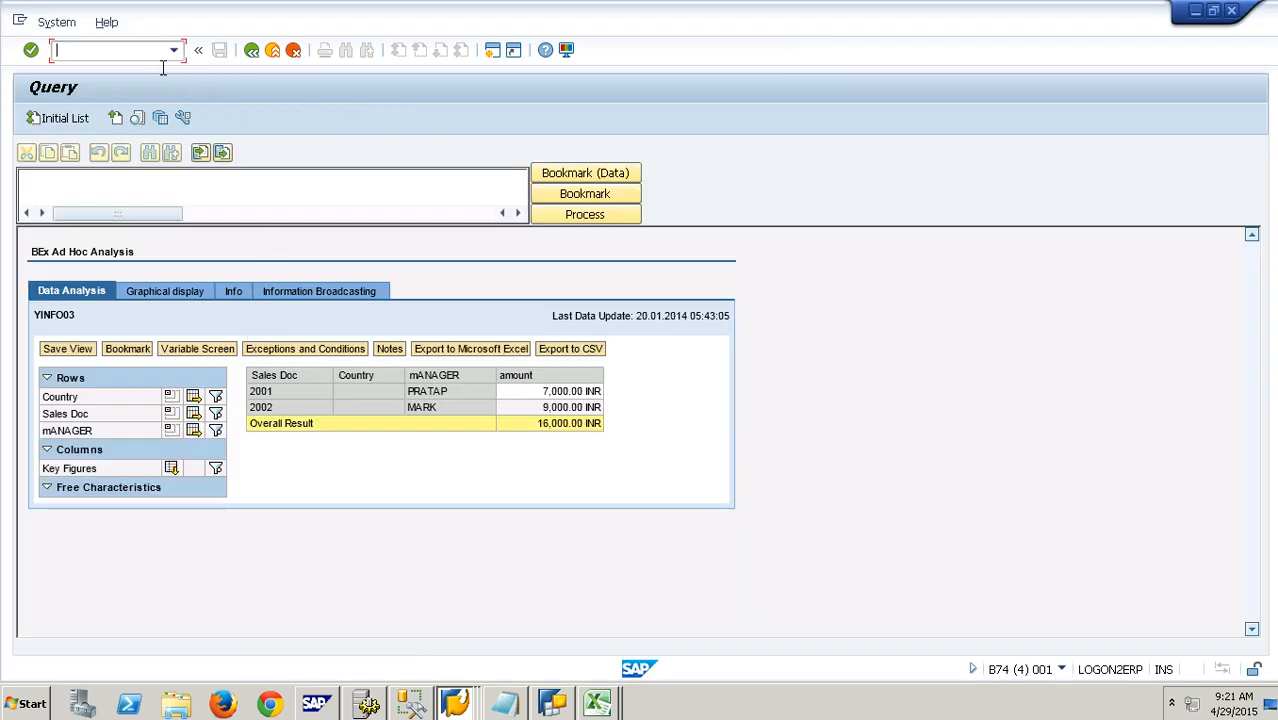
click(566, 710)
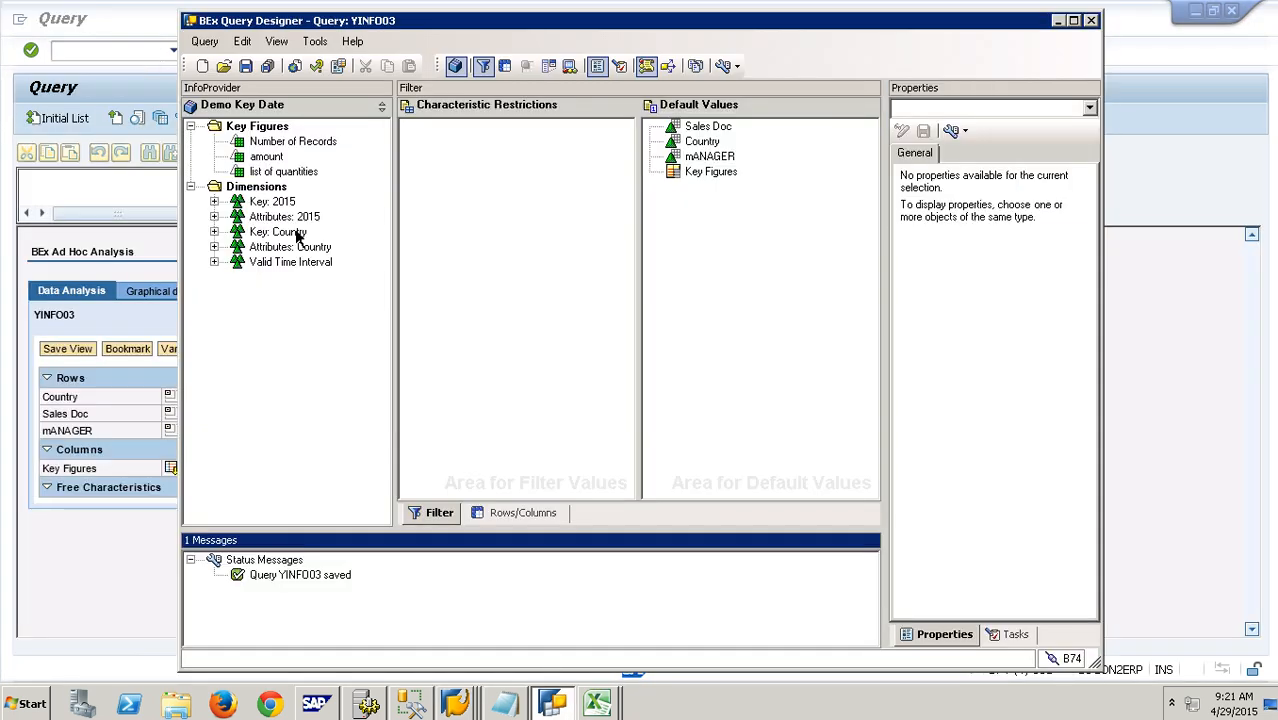
click(202, 66)
click(414, 240)
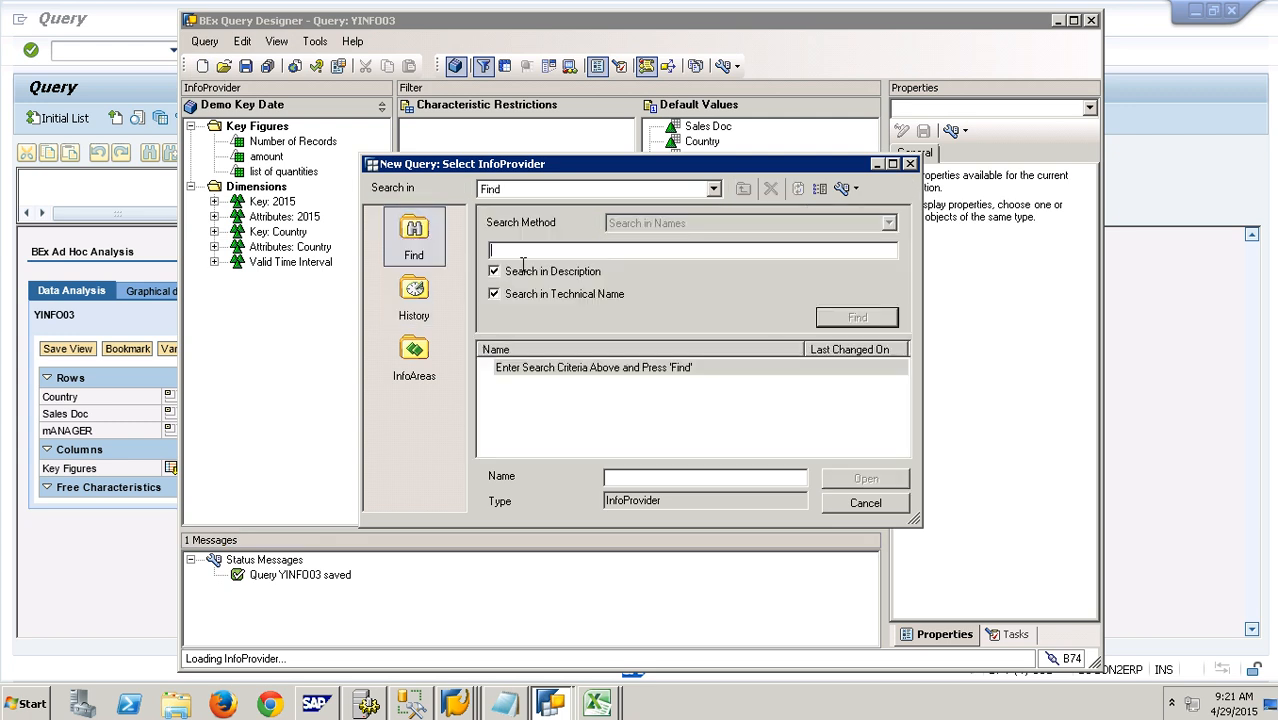
text(YICC03)
key(Return)
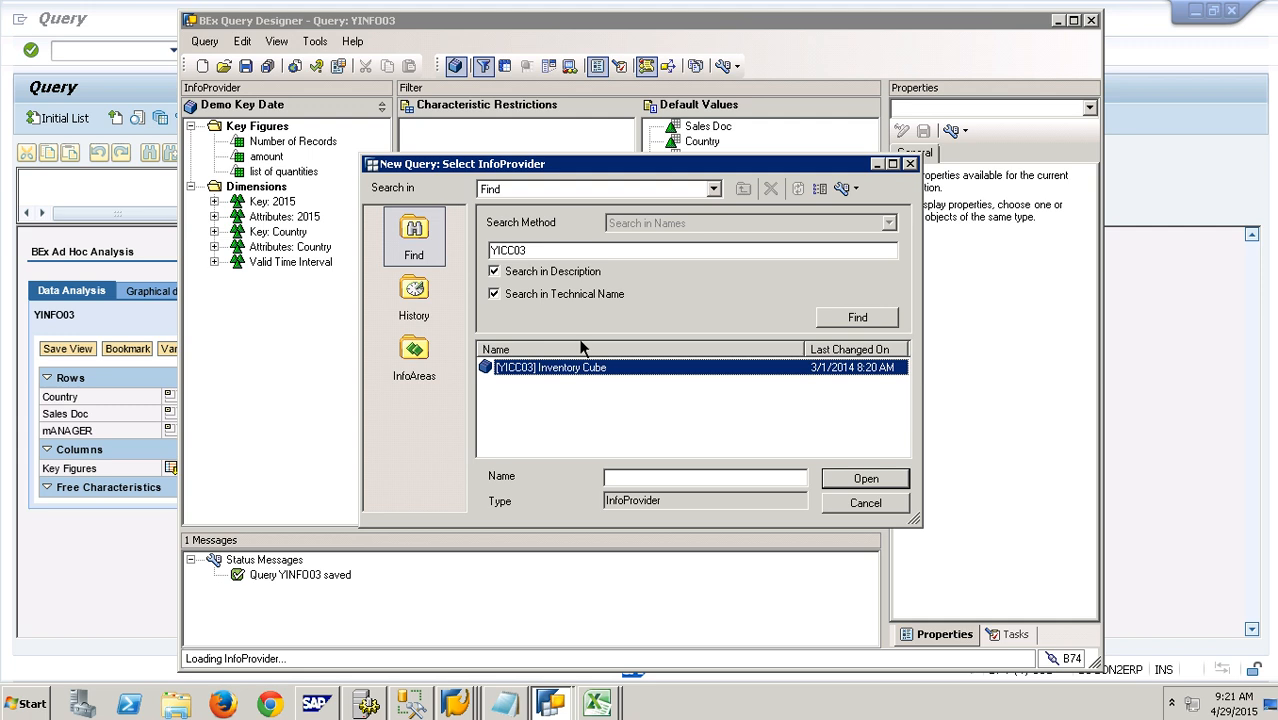
double_click(597, 368)
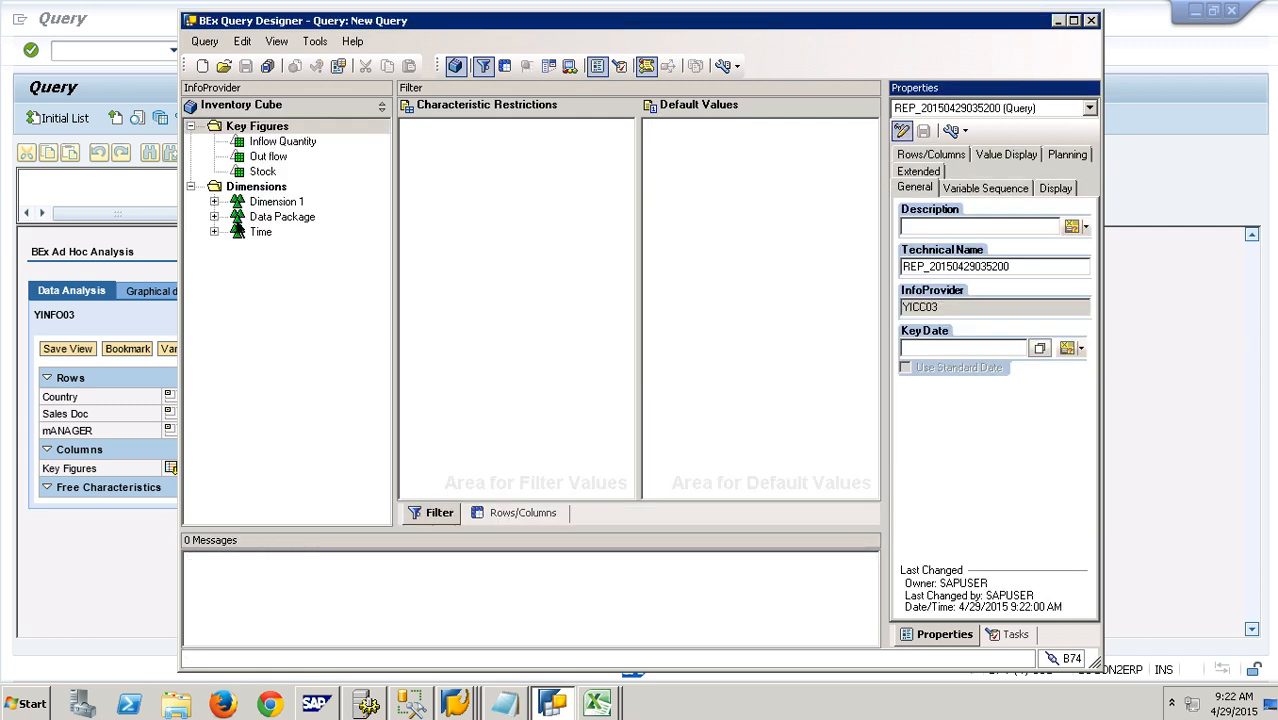
Step: Place the Plant and Material characteristics in the query's rows and the Stock key figure in its columns
click(215, 203)
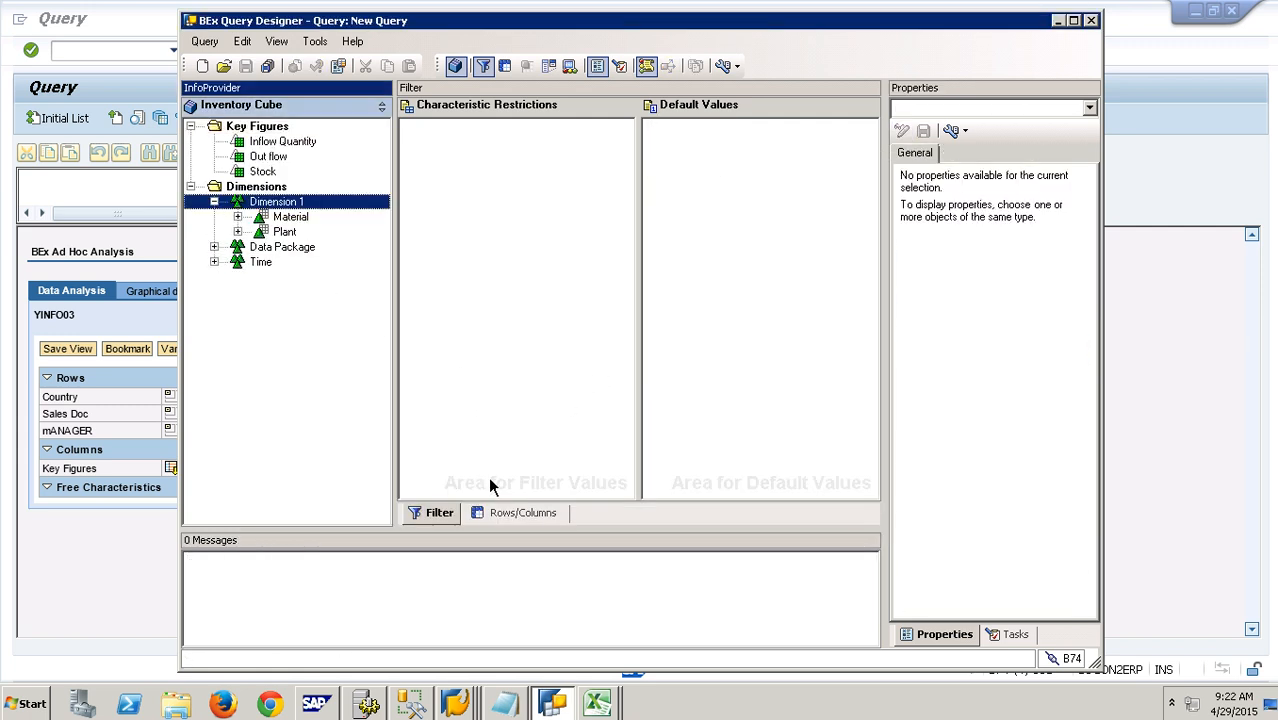
click(518, 513)
click(514, 513)
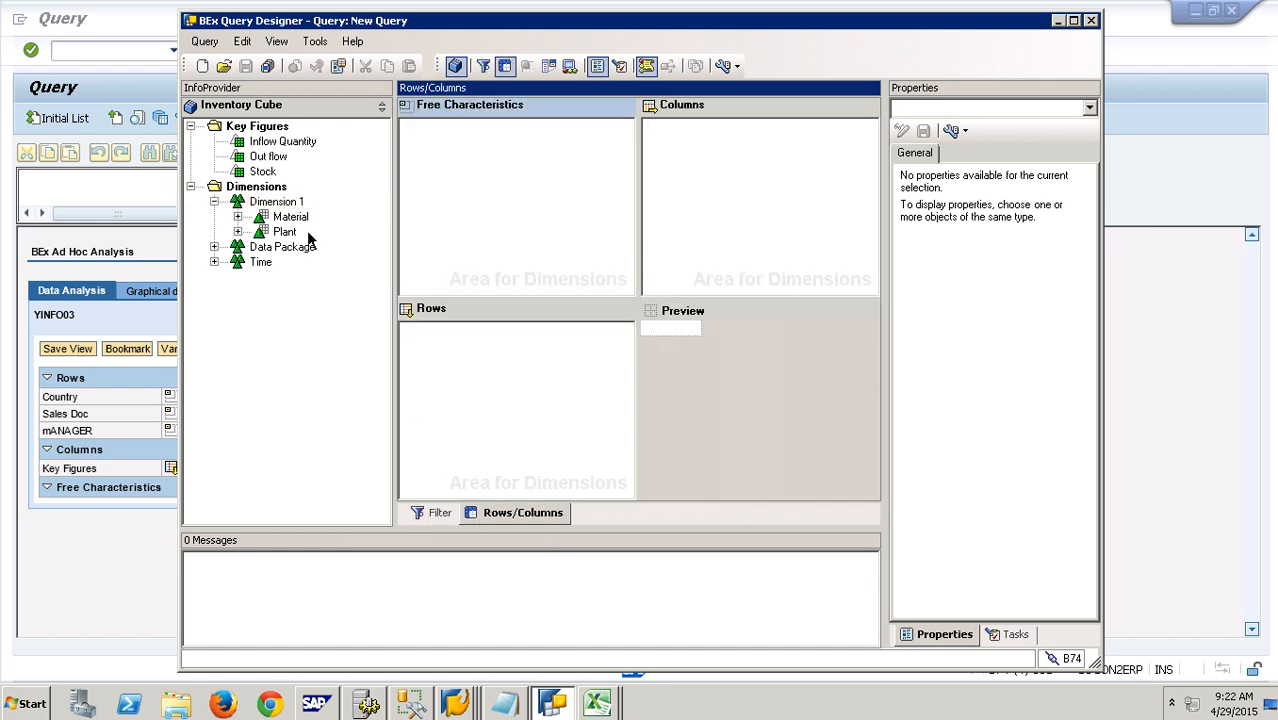
drag(285, 232, 462, 350)
drag(263, 171, 699, 180)
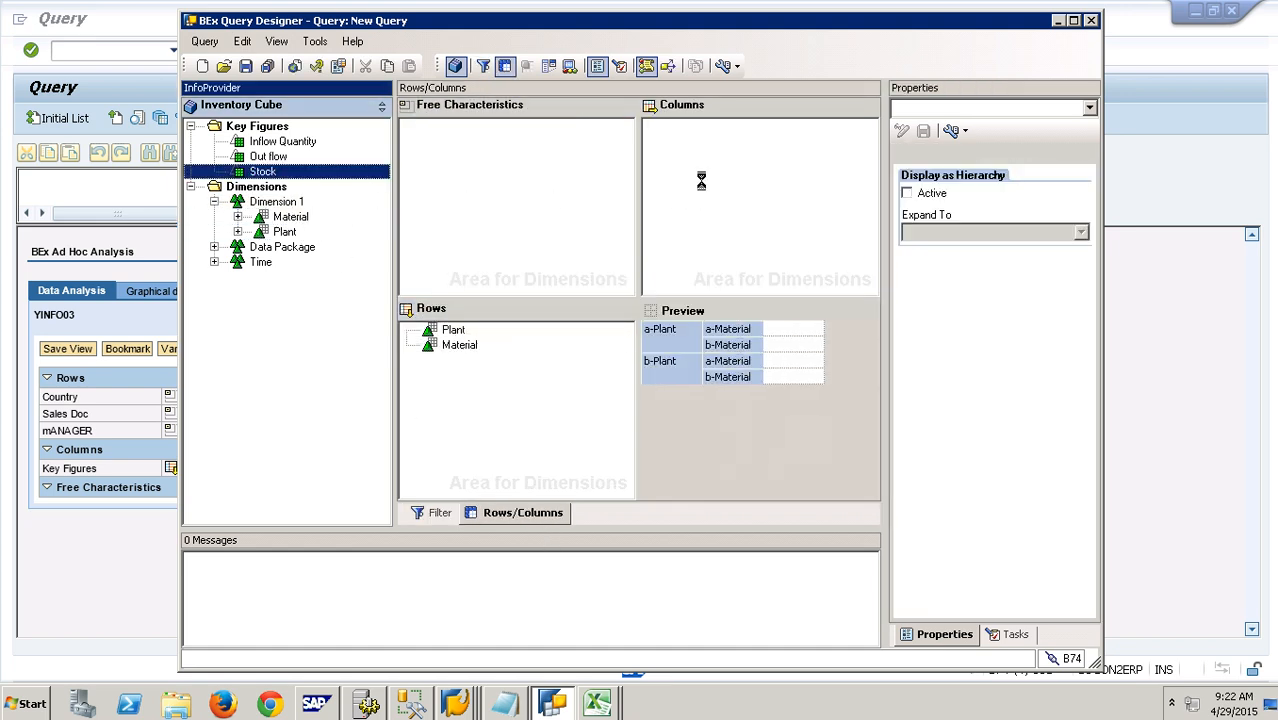
Step: Set the Material characteristic's results rows to Always Suppress
click(474, 350)
click(970, 173)
click(986, 469)
click(962, 520)
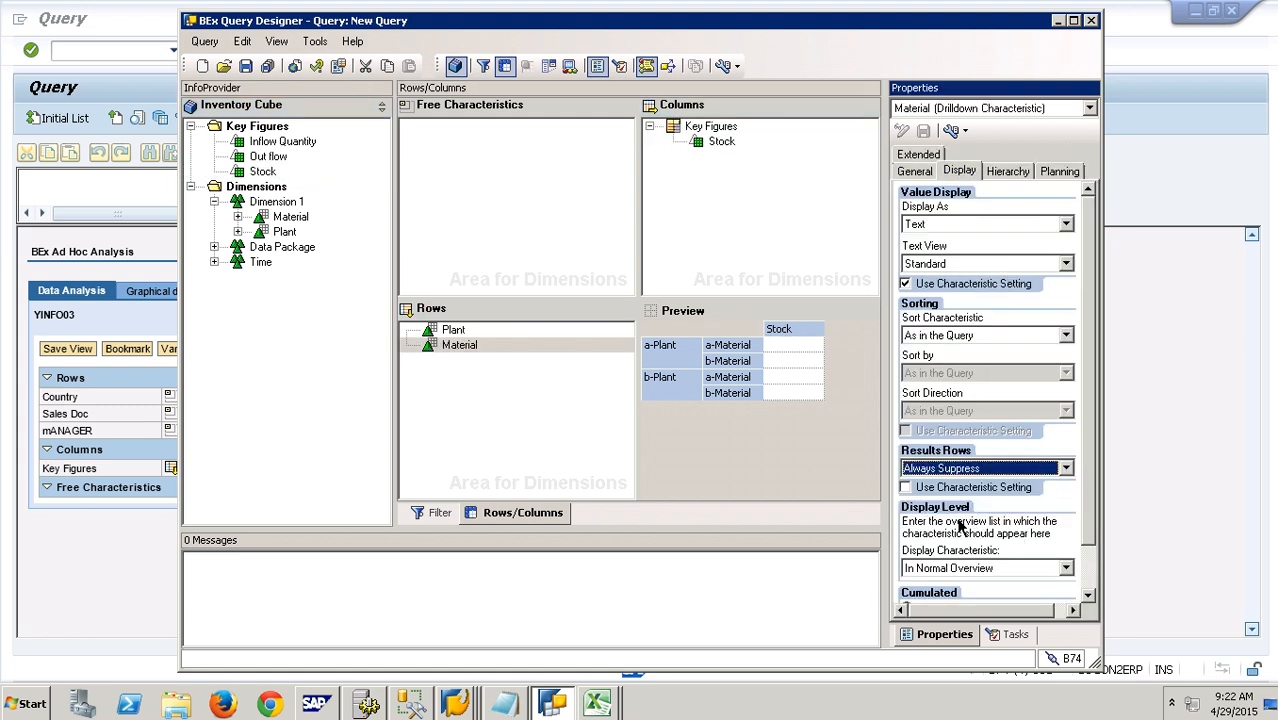
Step: Save the query with the description and technical name APD001
click(245, 65)
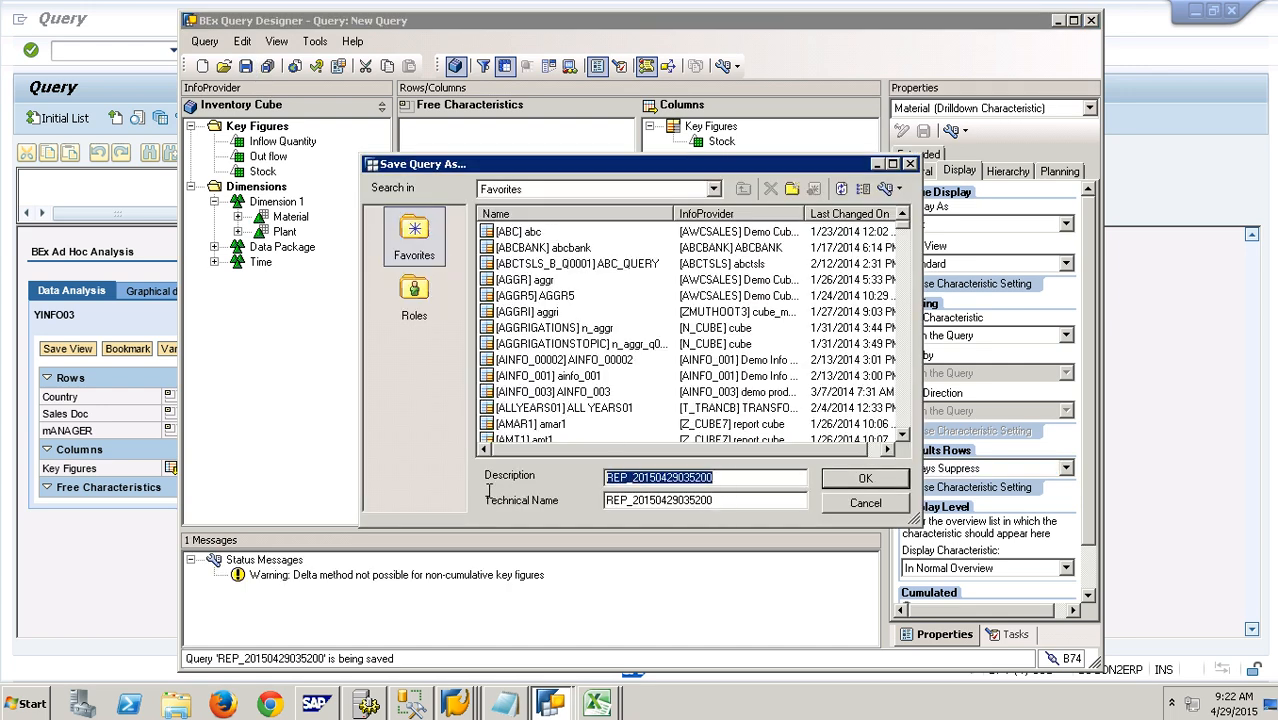
text(APD001)
key(Tab)
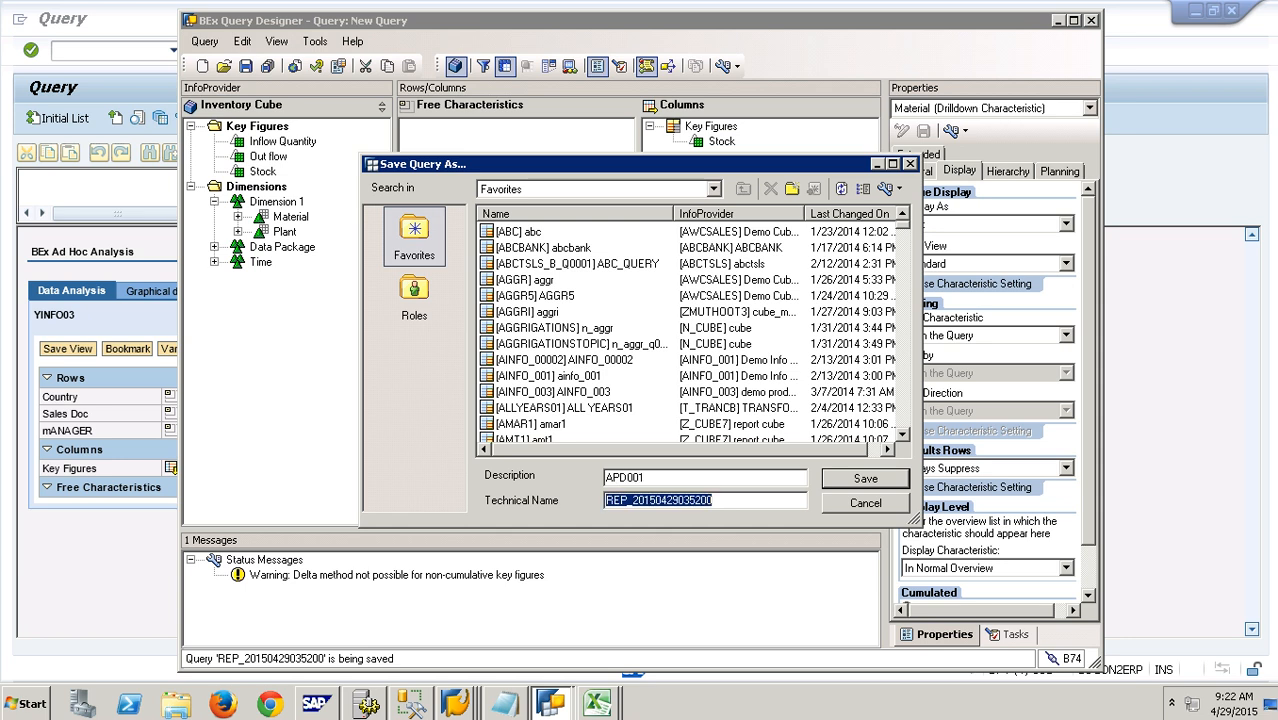
text(APD001)
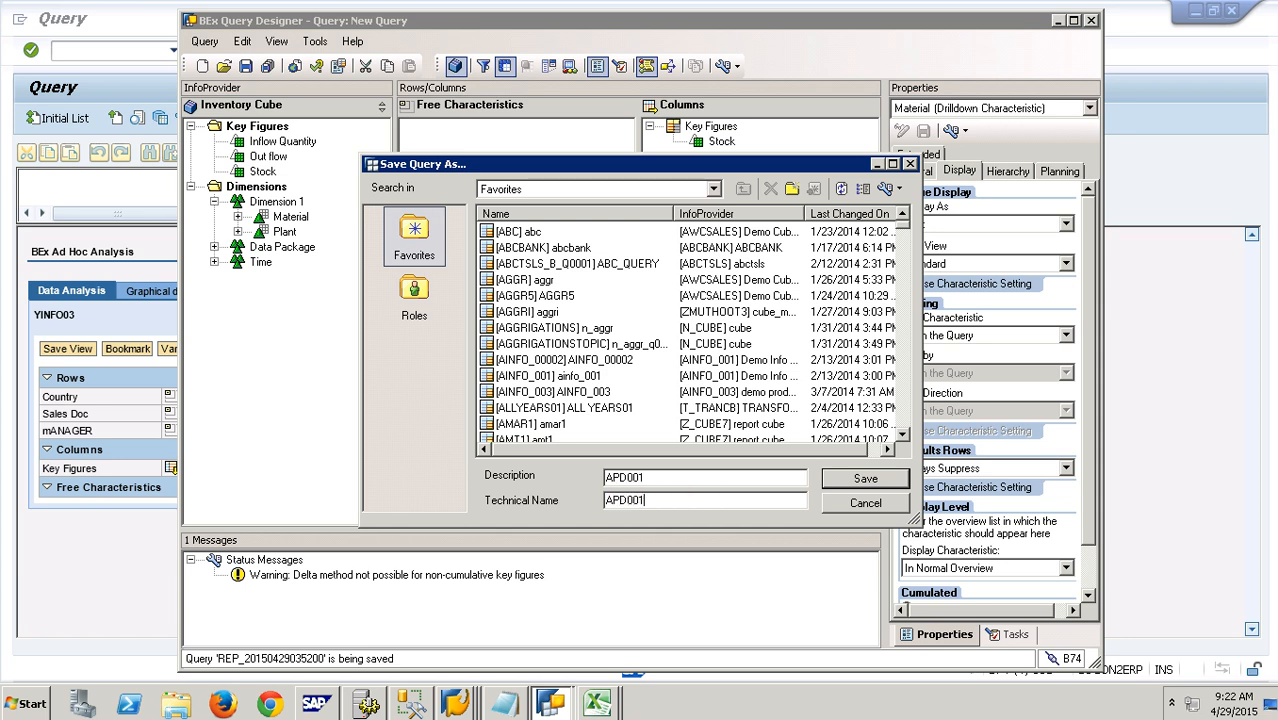
click(887, 484)
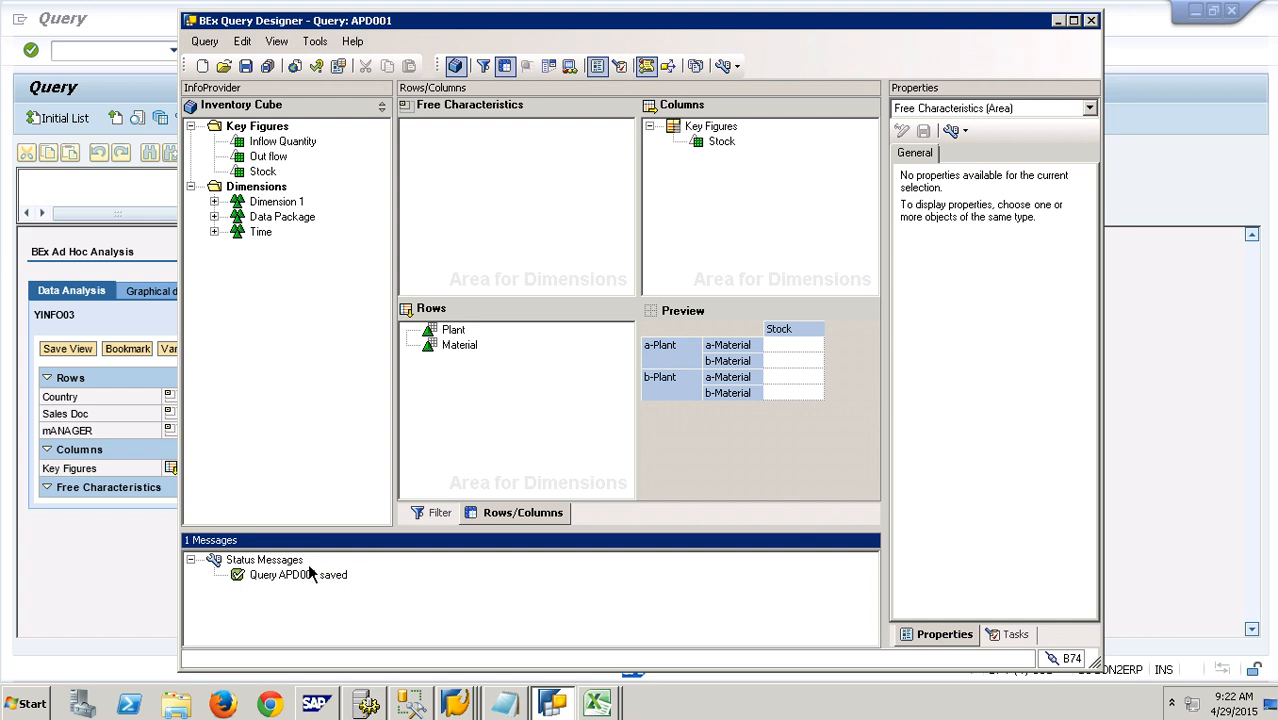
Step: Copy the Plant characteristic's technical name, then open the Data Warehousing Workbench in the SAP Query session with /NRSA1
click(452, 330)
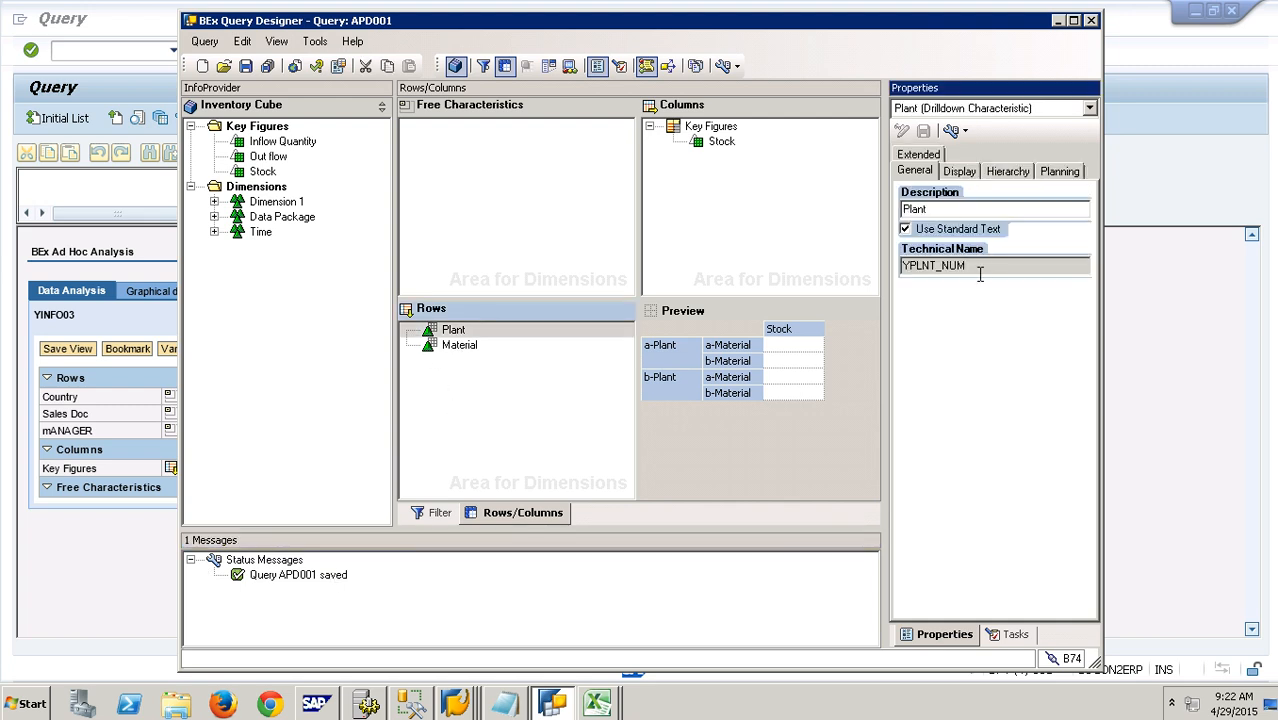
drag(983, 272, 869, 271)
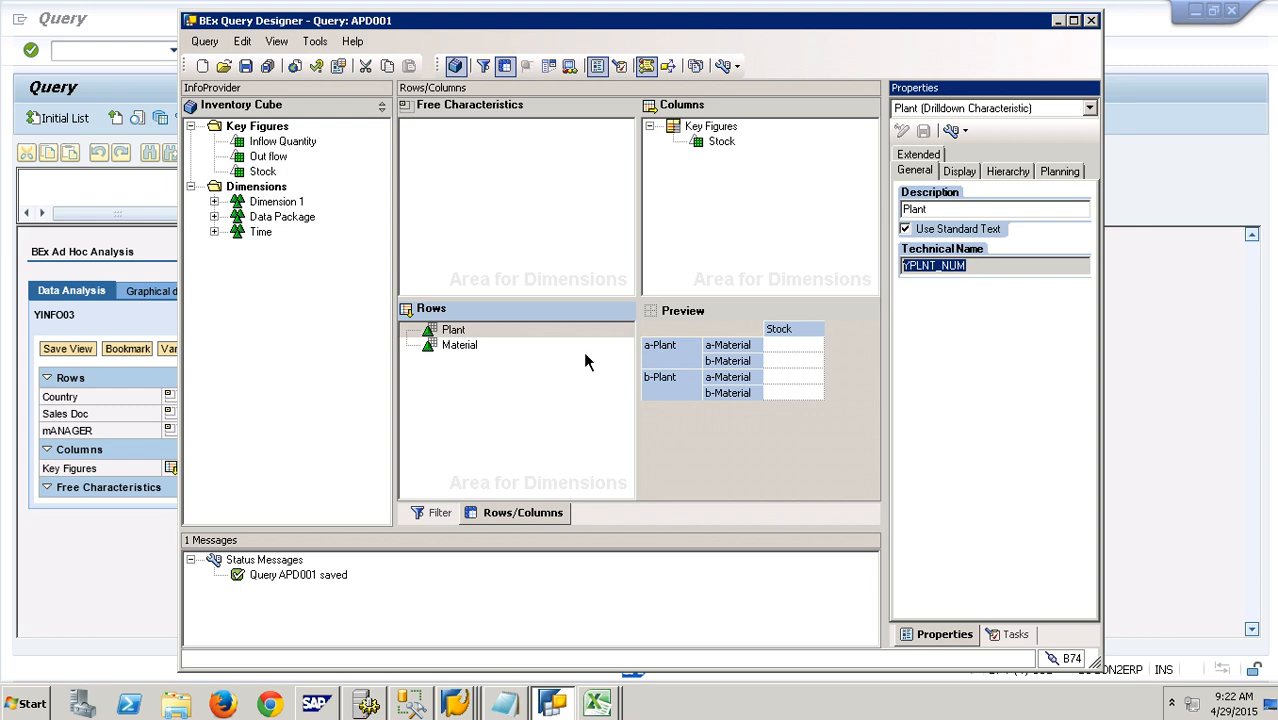
click(104, 52)
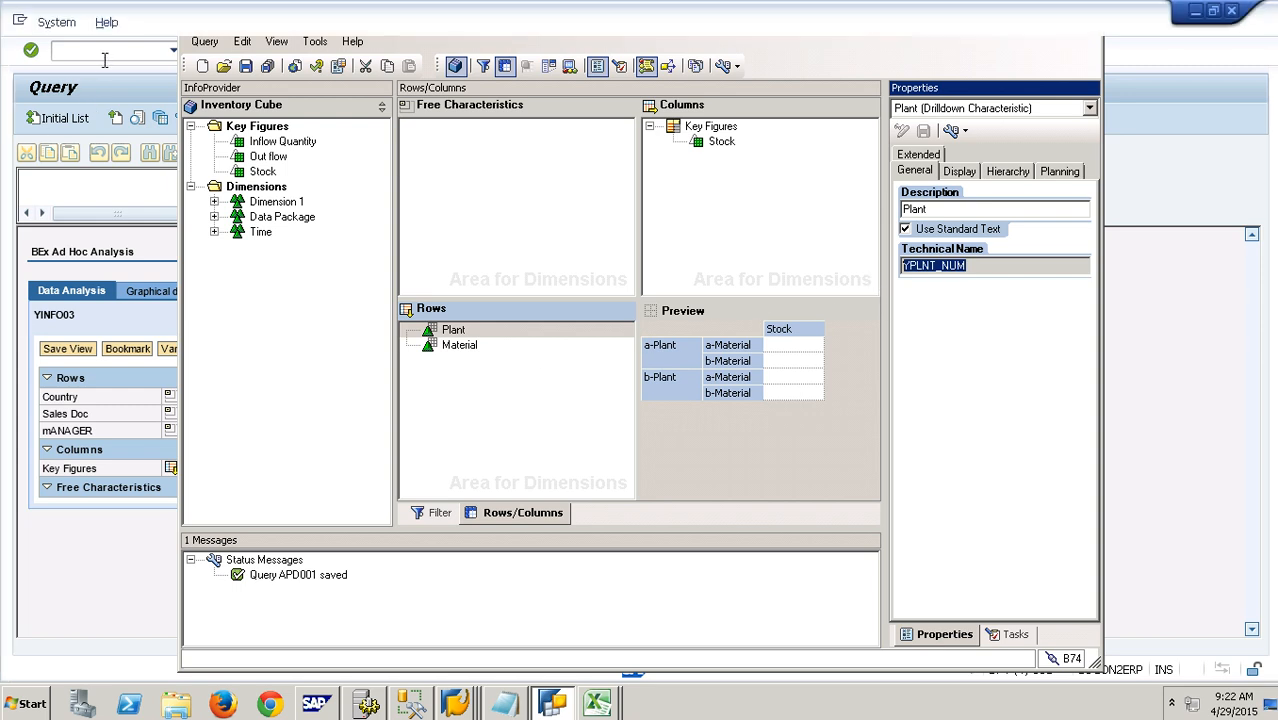
text(/NRSA1)
key(Return)
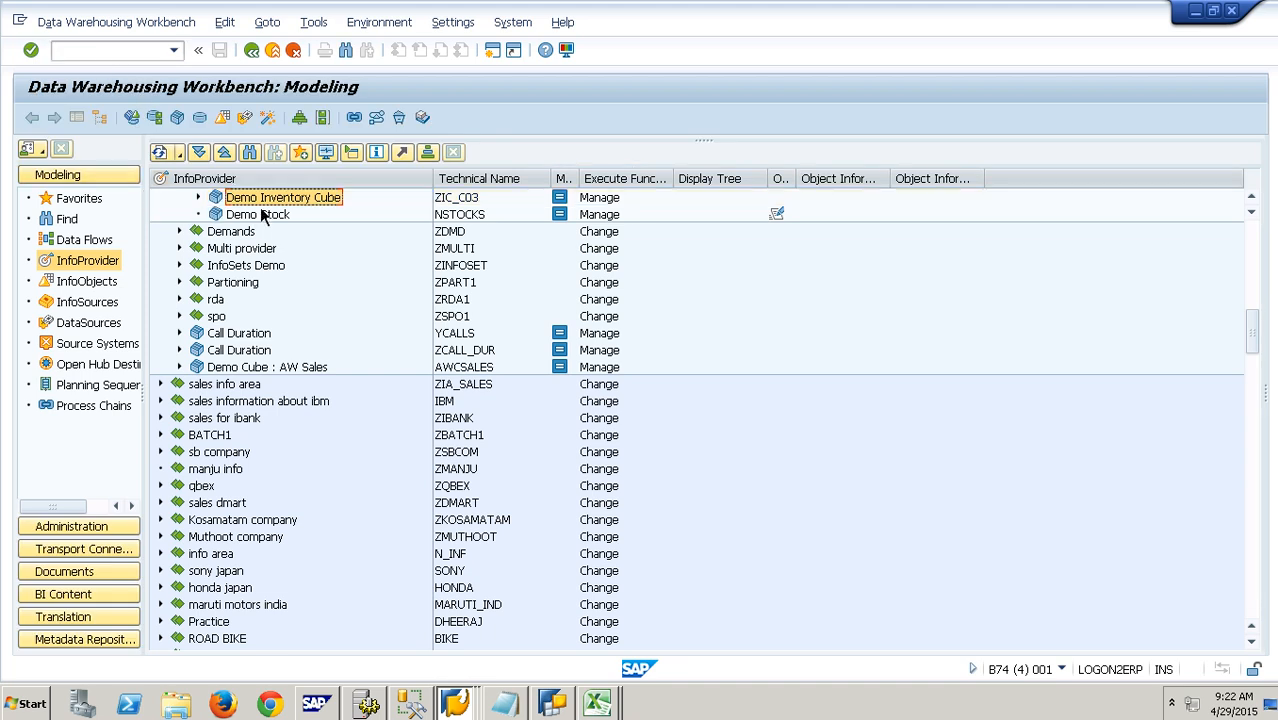
Step: Create the InfoArea ZAPD with long description ZAPD under the favorite Breverien Motor Works Munich, Germany
click(94, 199)
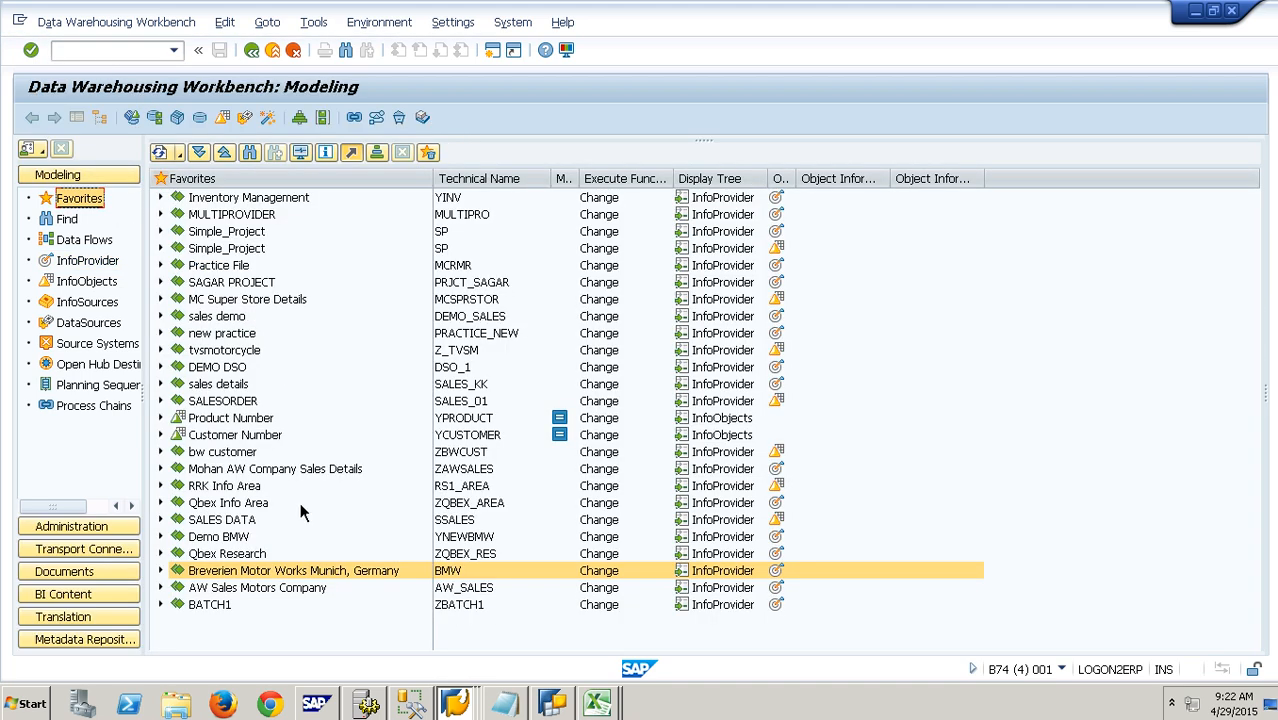
right_click(245, 571)
click(305, 338)
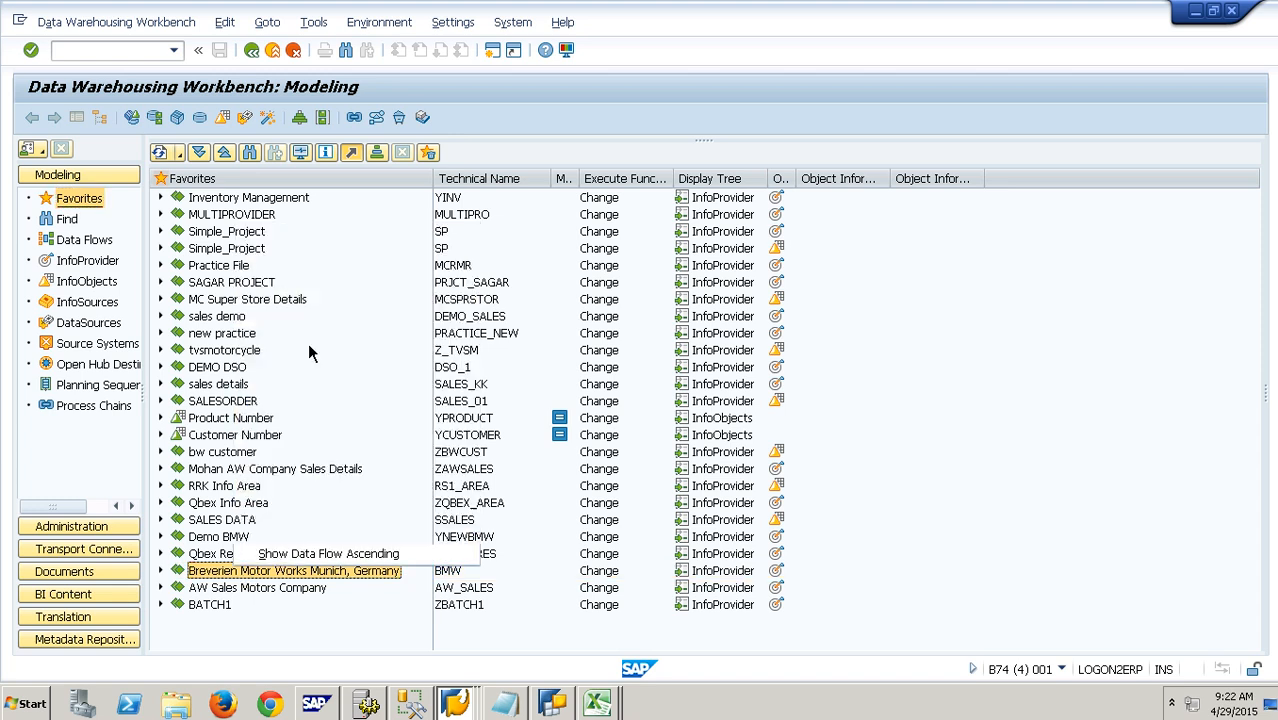
text(zapd)
key(Tab)
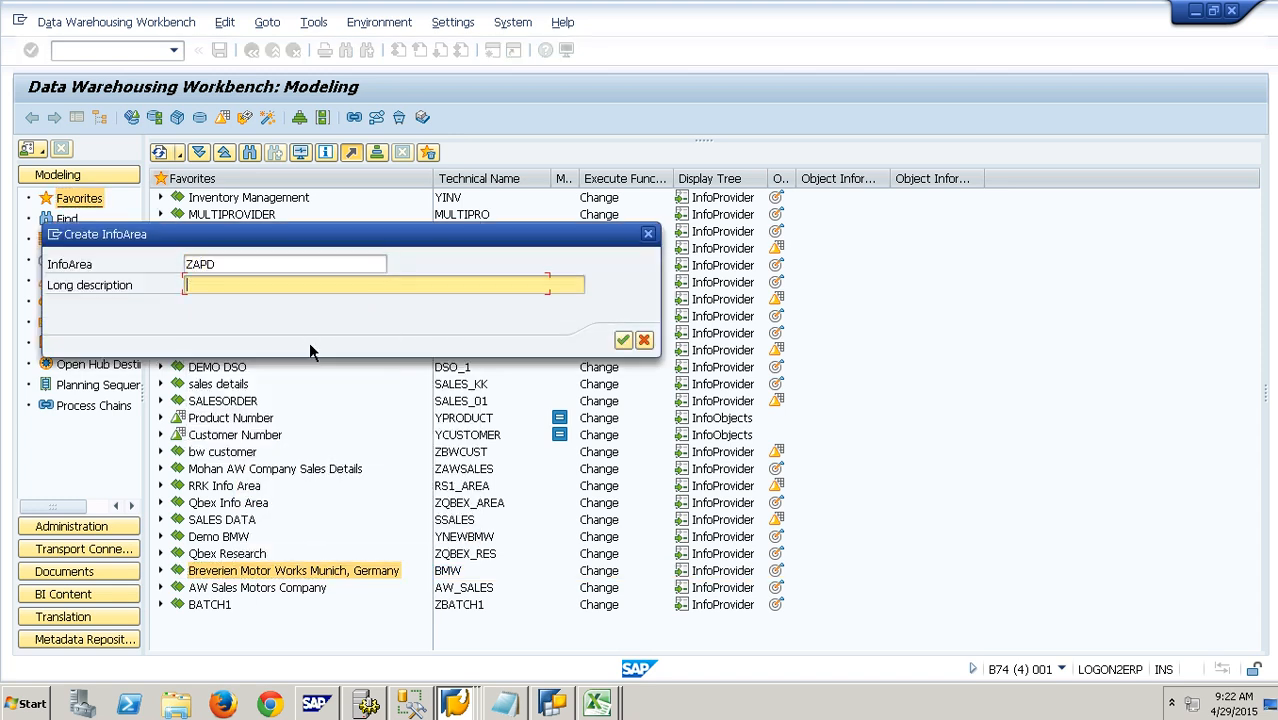
text(ZAPD)
key(Return)
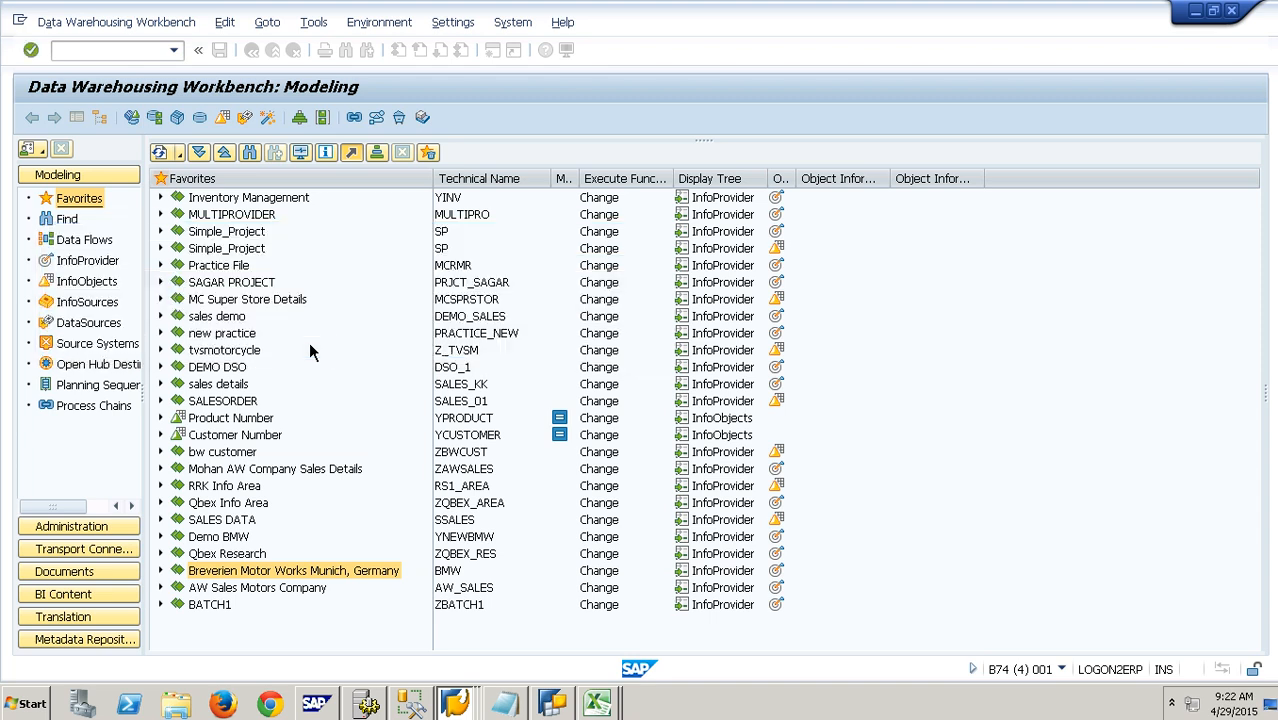
Step: Create the DataStore object ZAPD001 in the ZAPD InfoArea
right_click(230, 612)
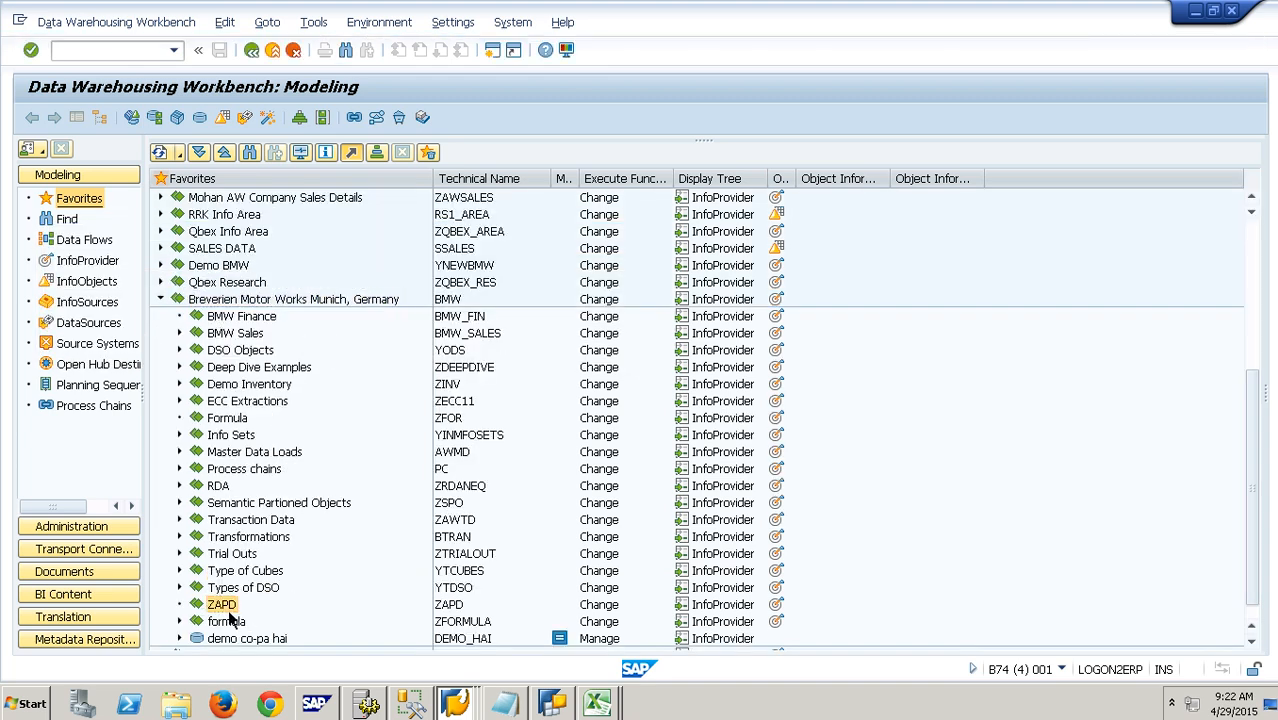
click(348, 423)
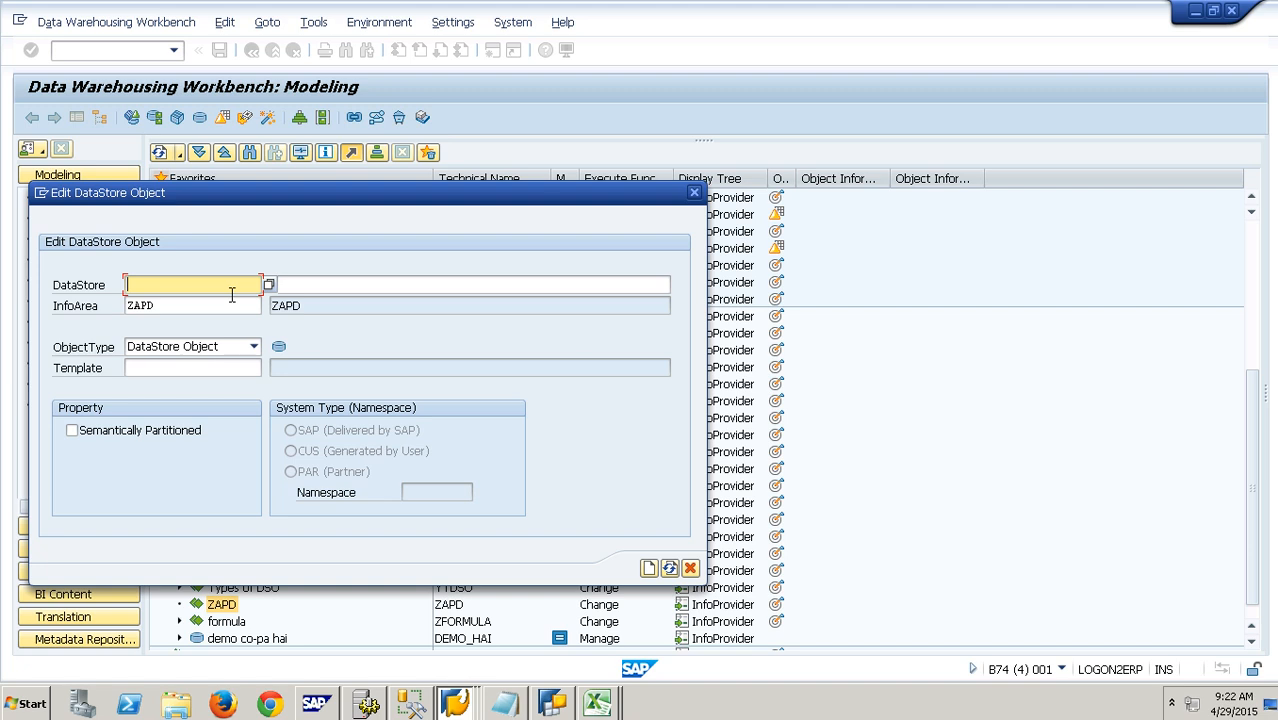
text(ZAPD001)
click(669, 568)
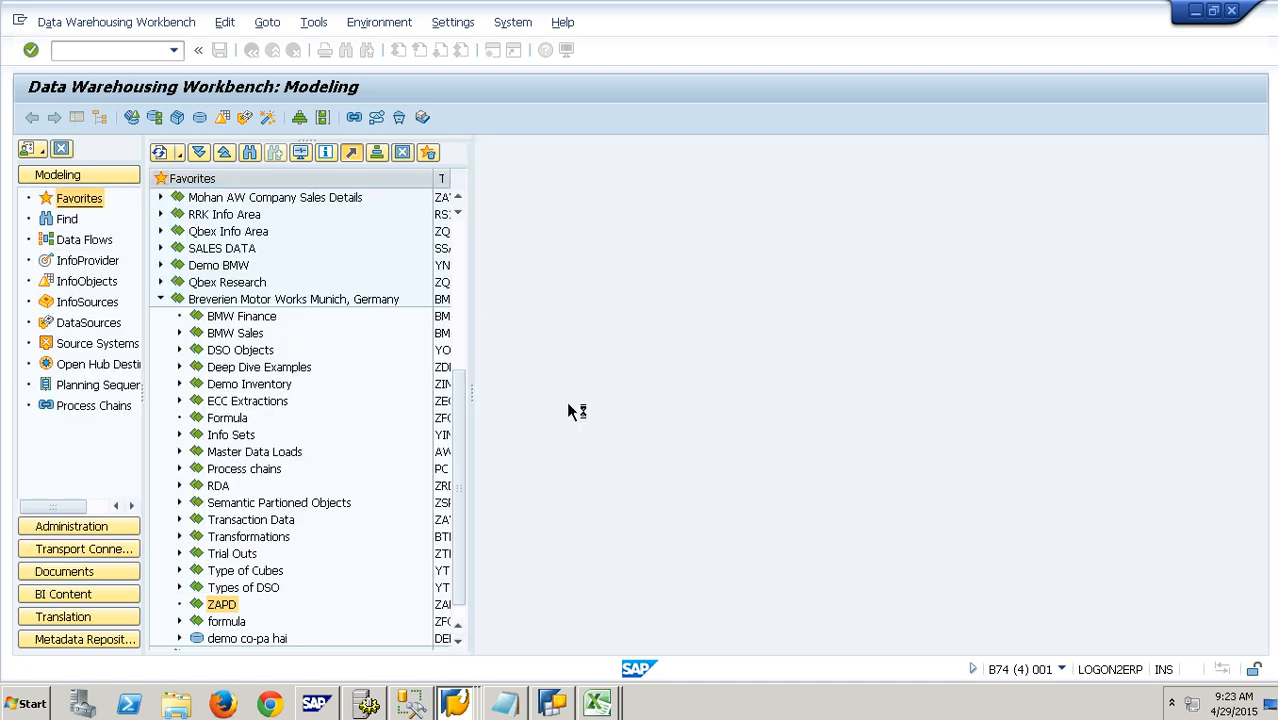
Step: Open direct InfoObject input for the key fields of ZAPD001 and enter YPLNT_NUM as the first InfoObject
right_click(852, 304)
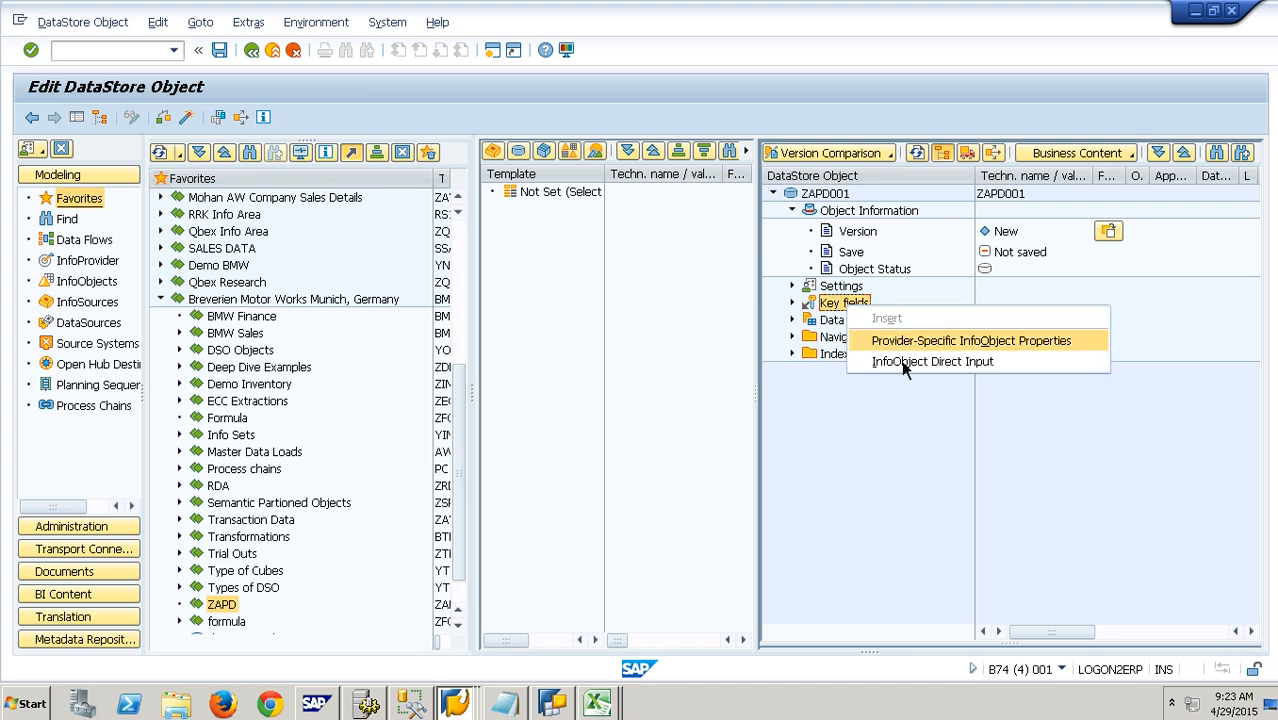
click(912, 366)
text(YPLNT_NUM)
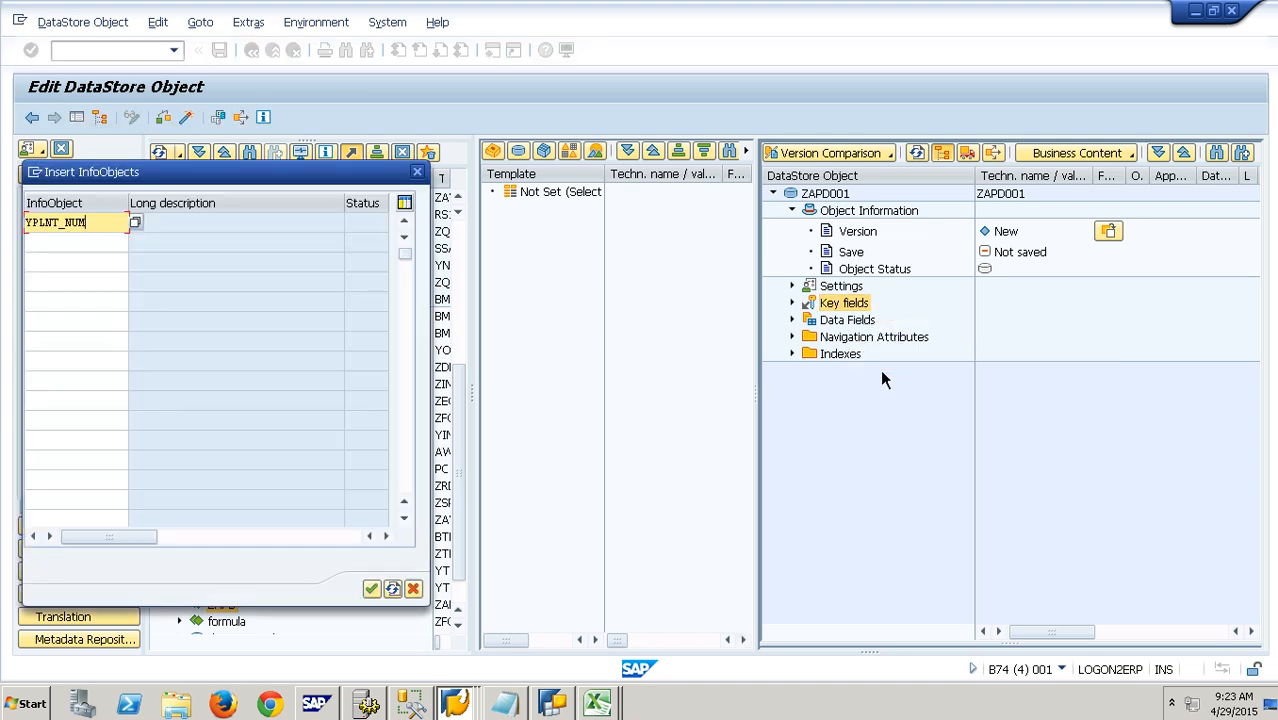
key(Down)
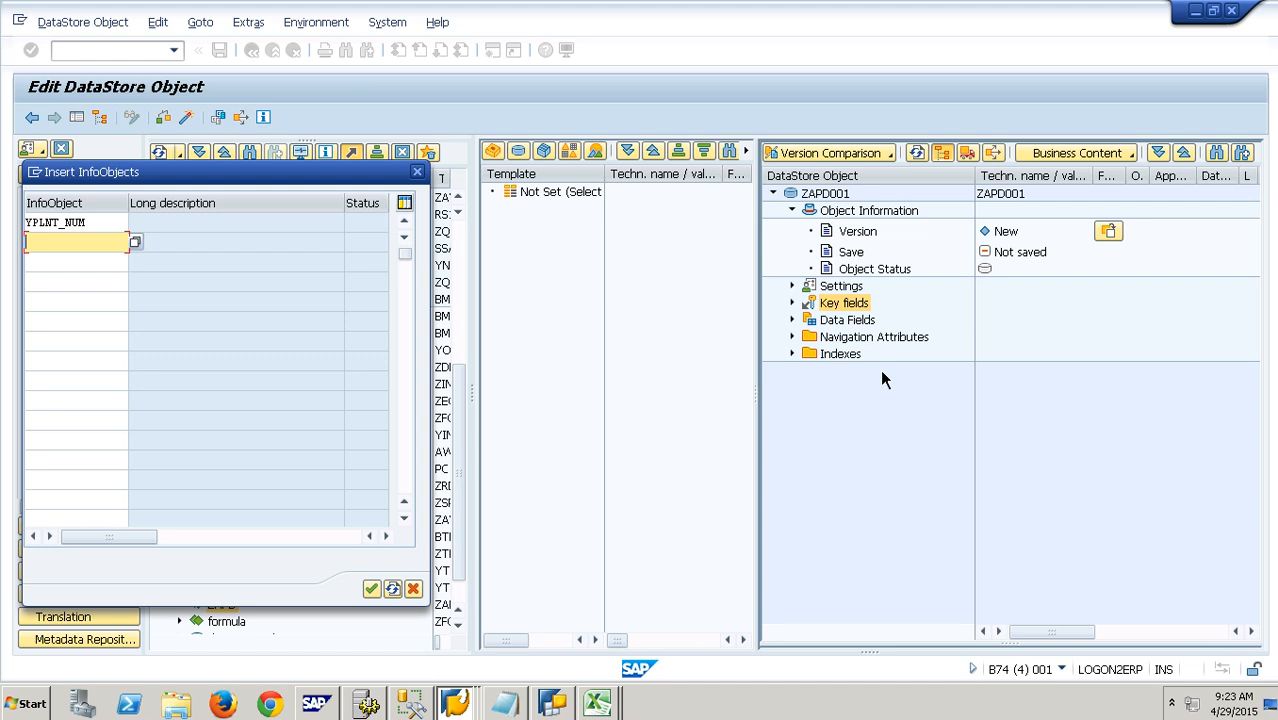
Step: Copy the Material characteristic's technical name from query APD001 in BEx Query Designer and insert YMAT_NUM as the second key field of ZAPD001
key(alt+Tab)
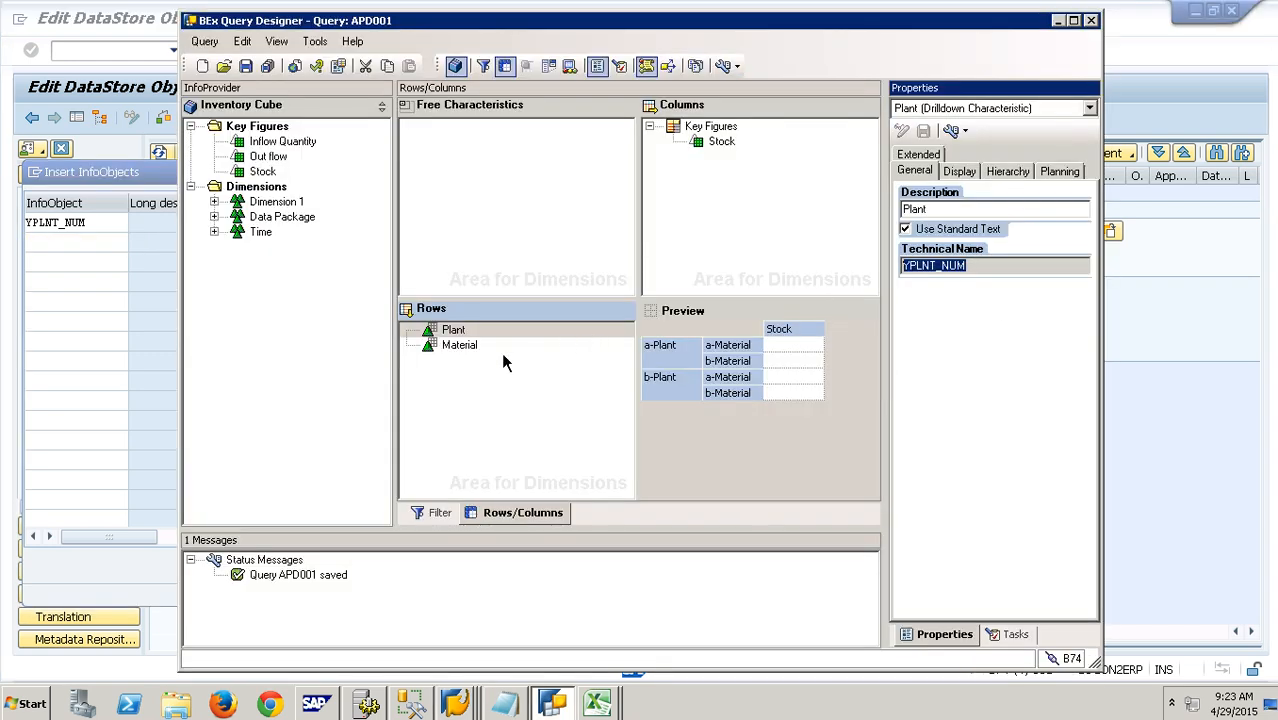
click(495, 345)
double_click(985, 266)
key(ctrl+c)
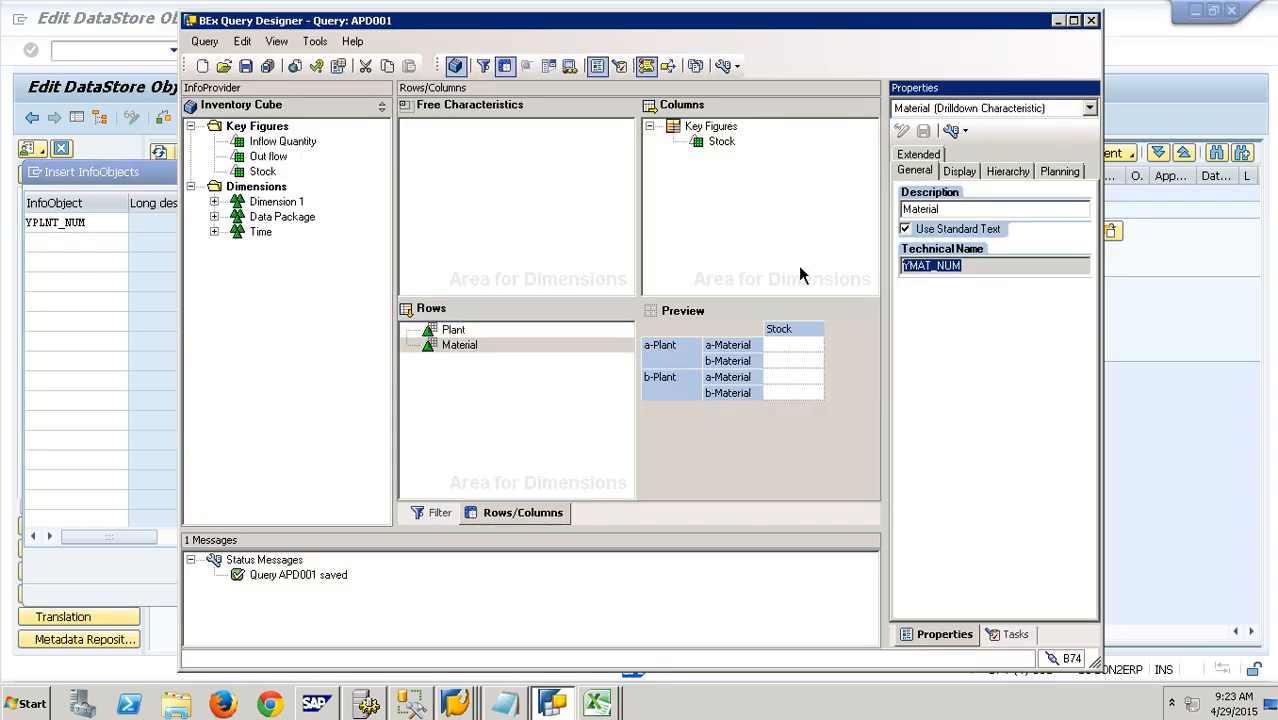
click(114, 248)
key(ctrl+v)
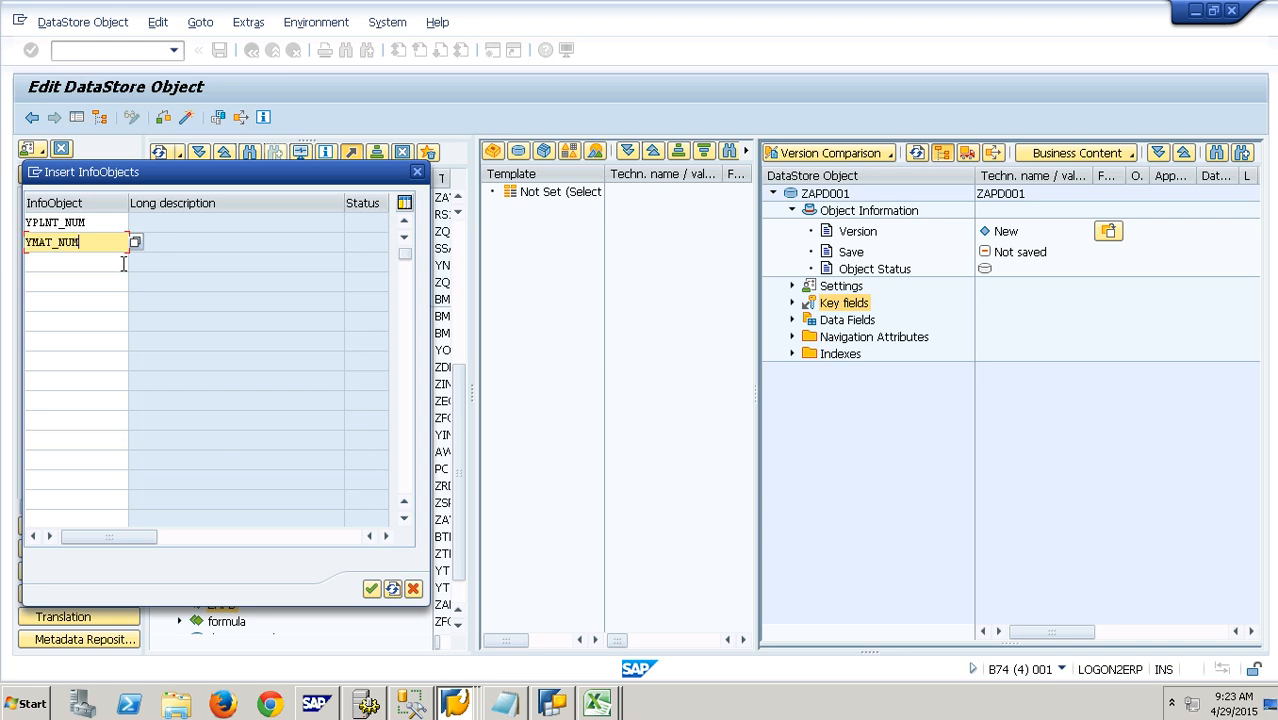
key(Return)
Step: Open InfoObject maintenance in a new session with /ORSD1 and enter the InfoObject name YSTOCKS
right_click(852, 321)
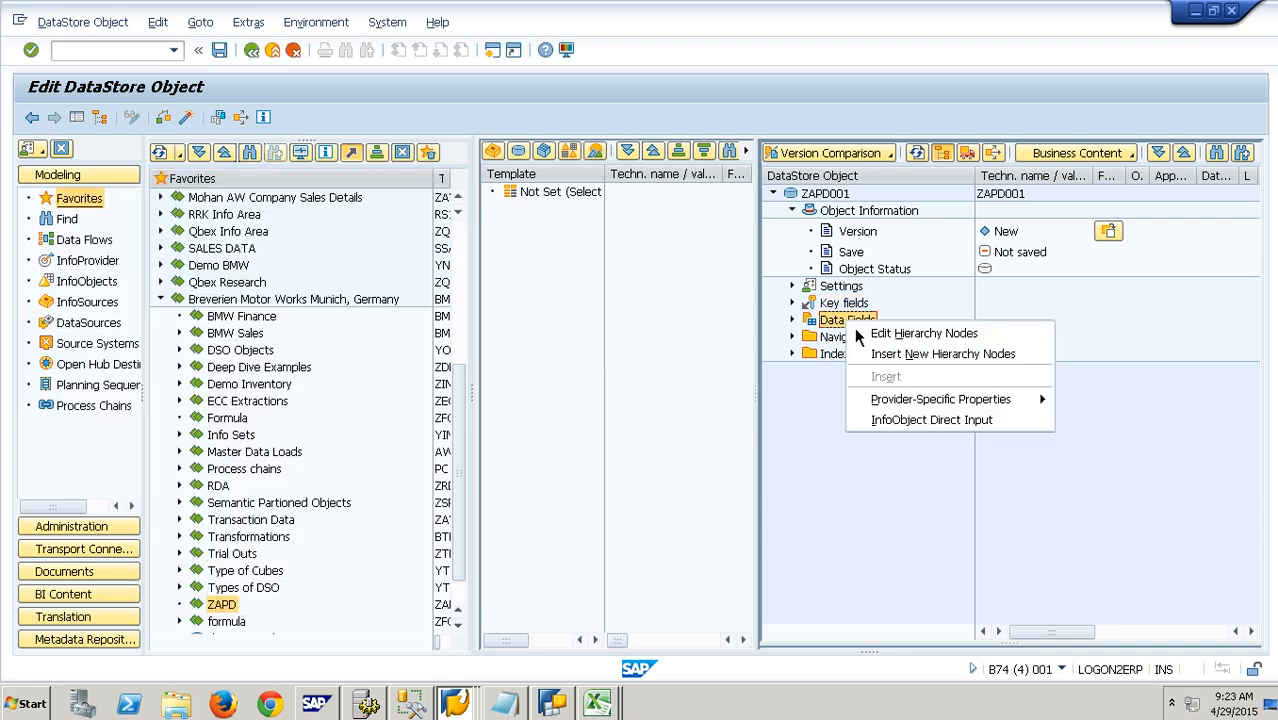
click(911, 420)
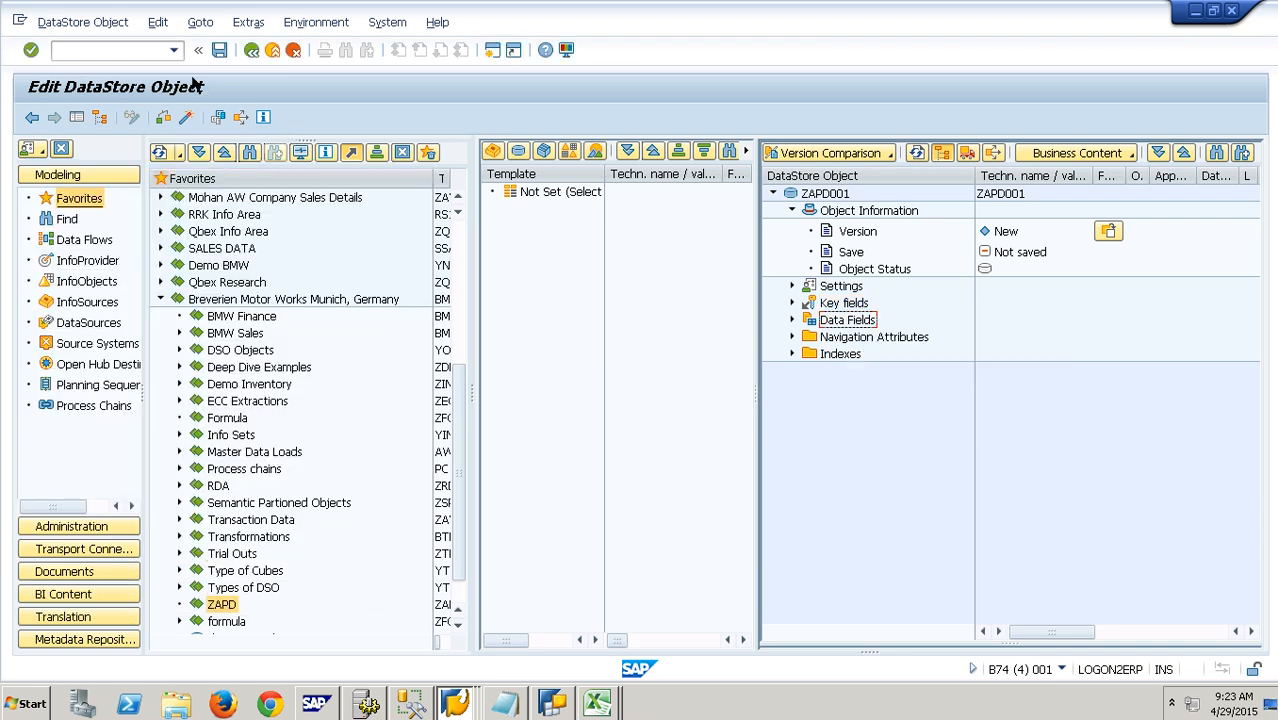
click(123, 57)
text(/ORSD1)
key(Return)
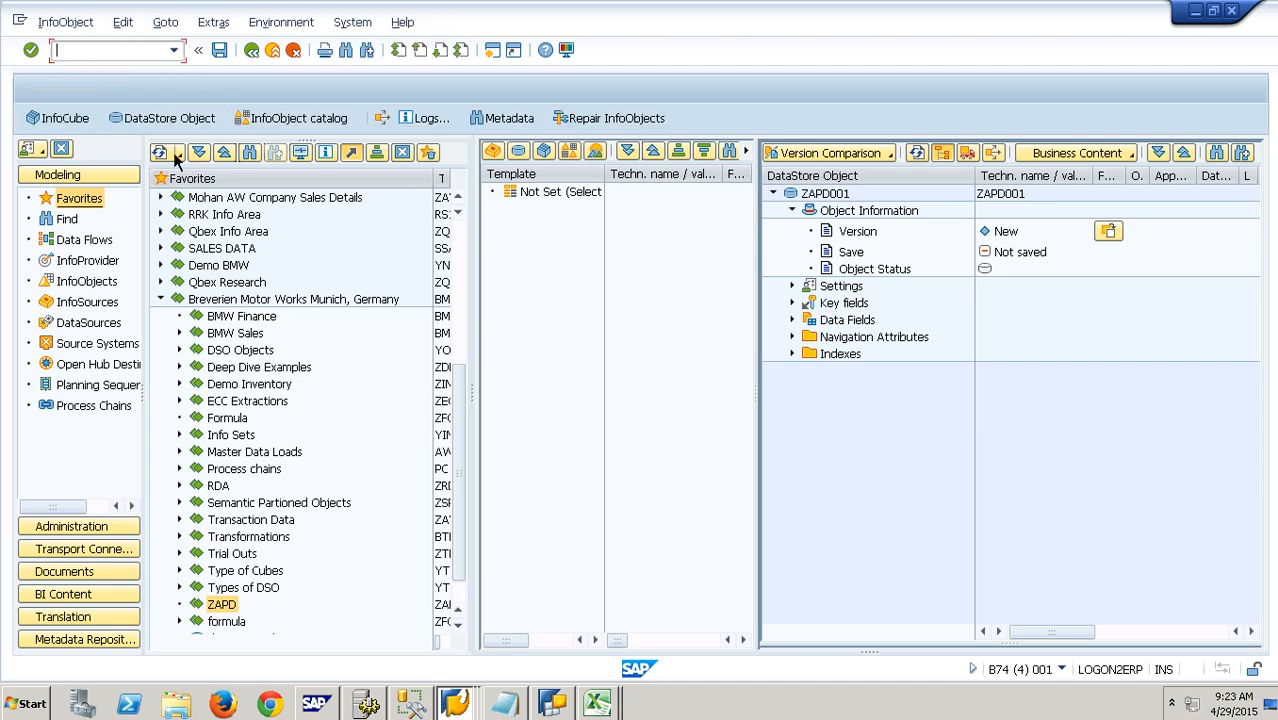
text(Z)
key(BackSpace)
text(YSTOCKS)
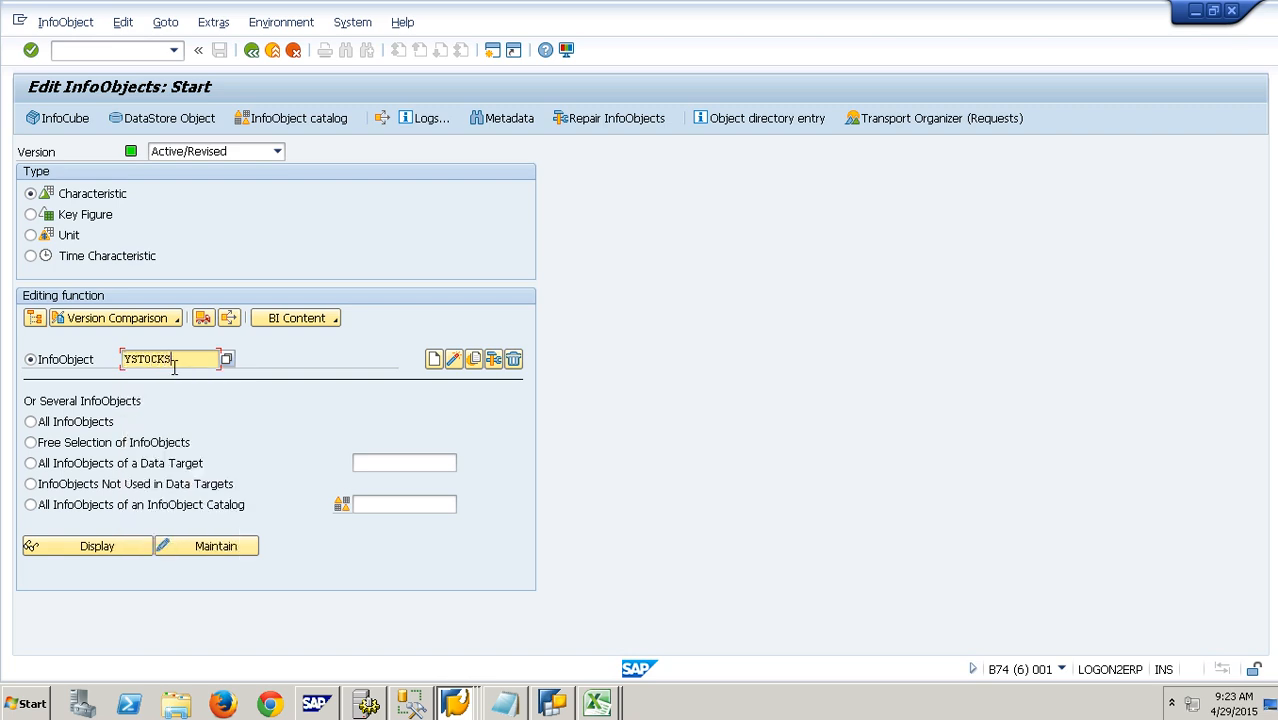
click(438, 362)
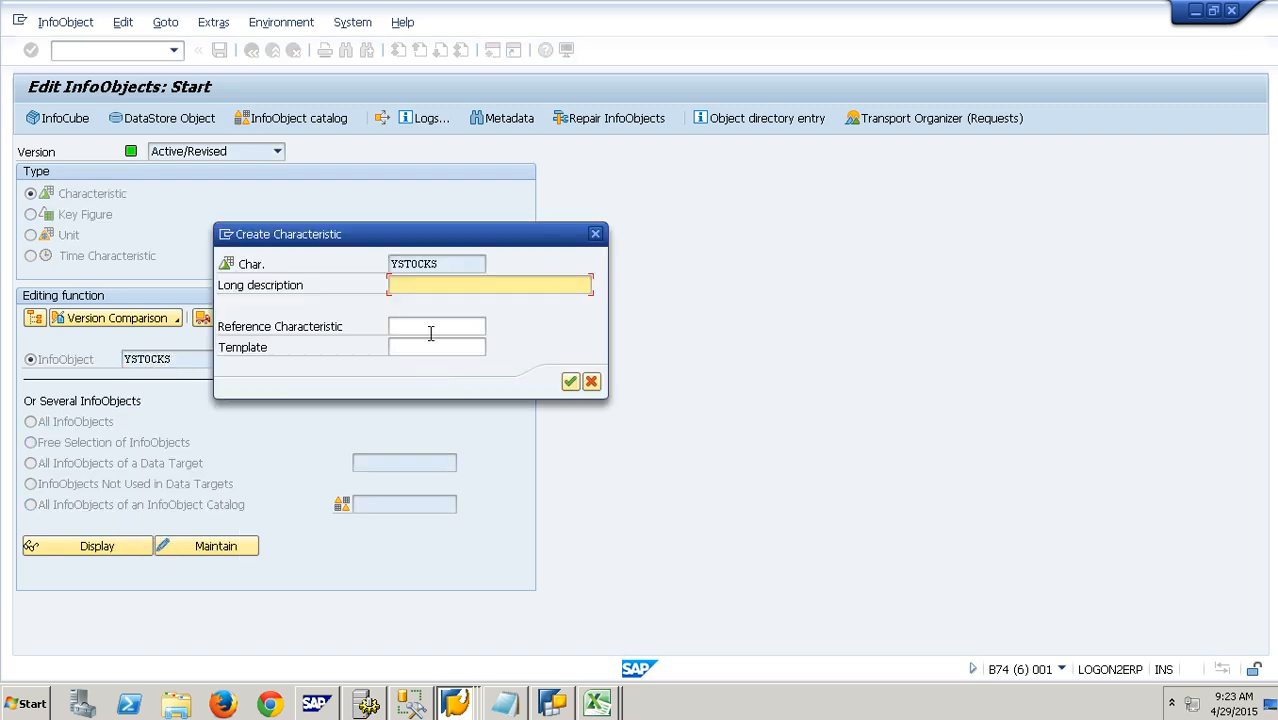
text(STOCKS)
key(Return)
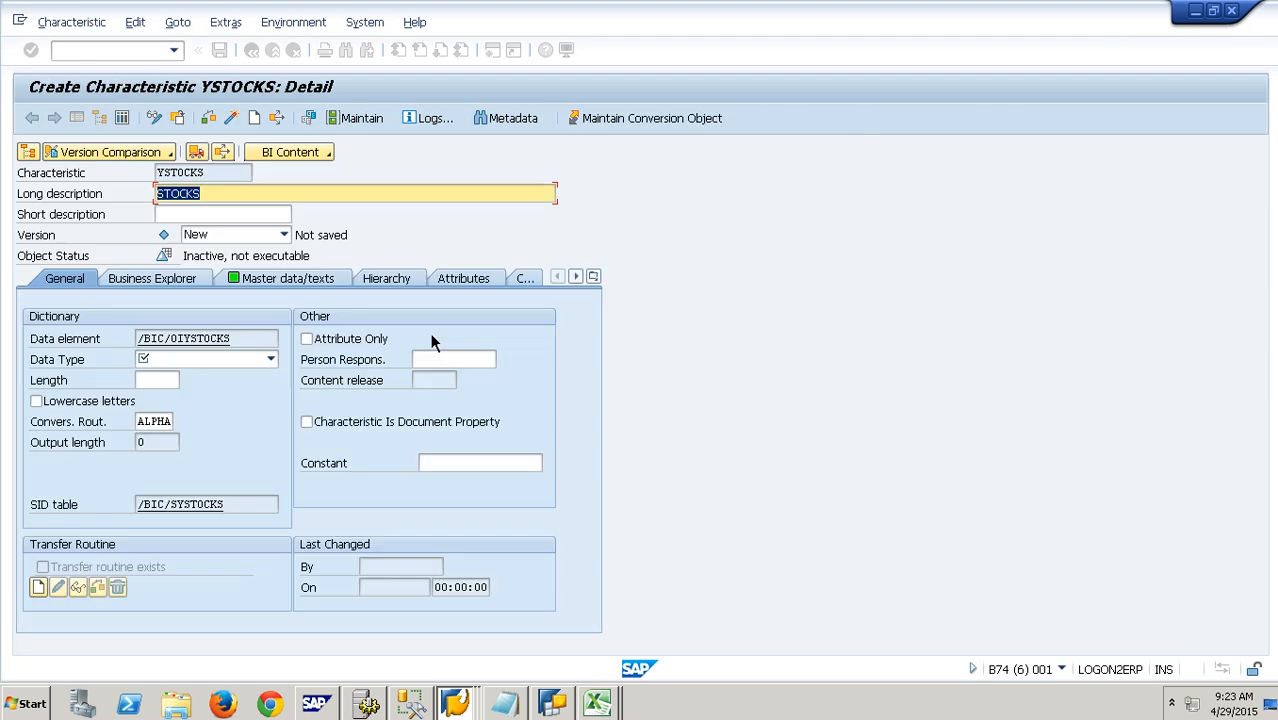
click(271, 360)
click(273, 52)
click(293, 51)
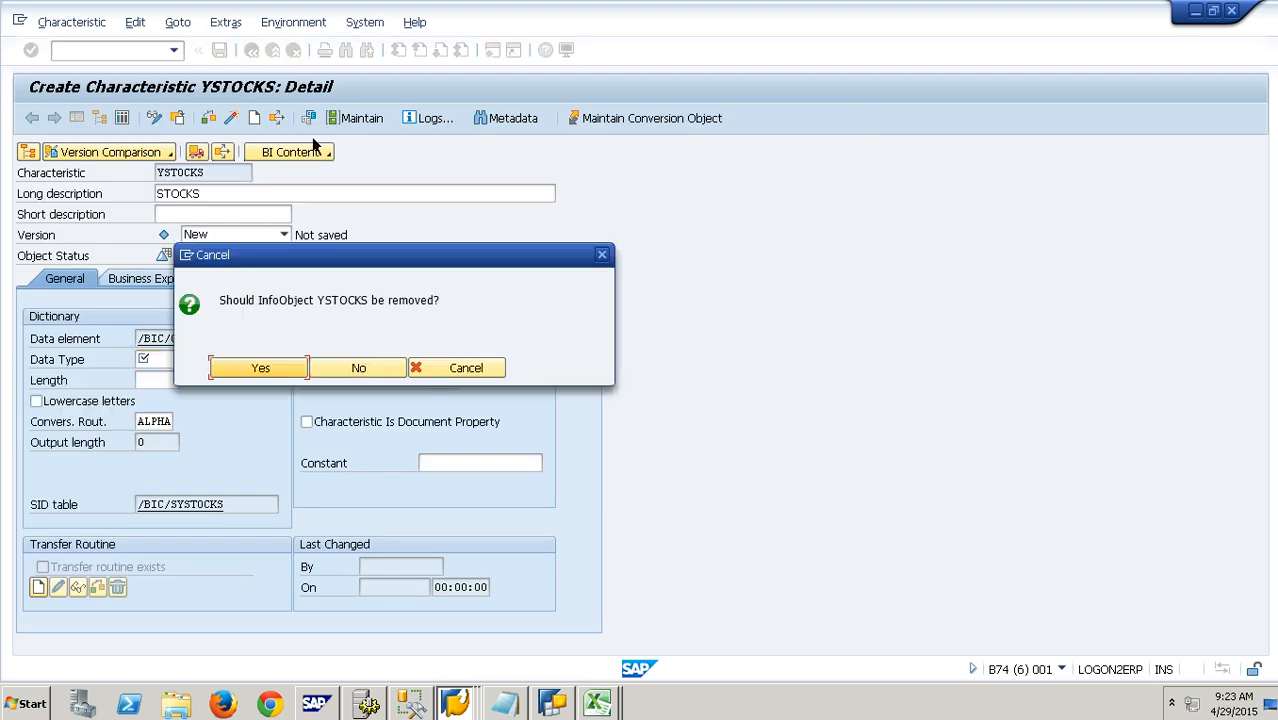
click(284, 372)
Step: Create YSTOCKS as a key figure with the long description Stock
click(29, 217)
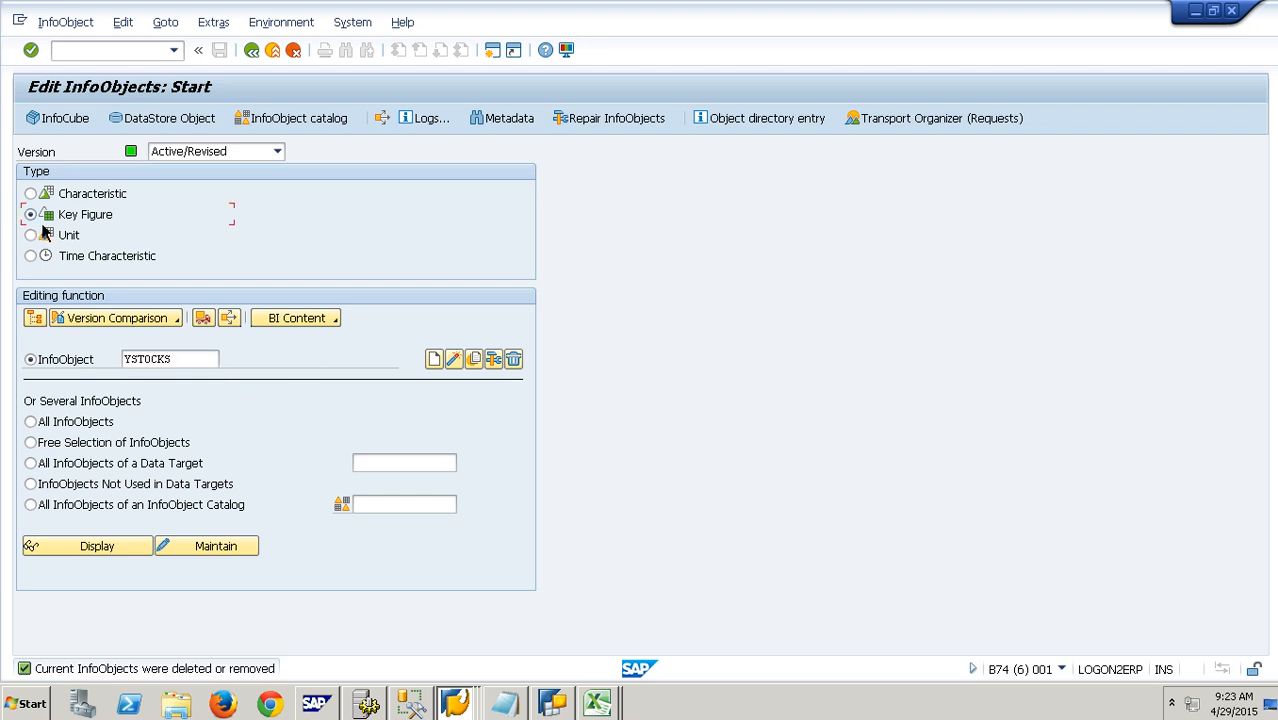
click(433, 358)
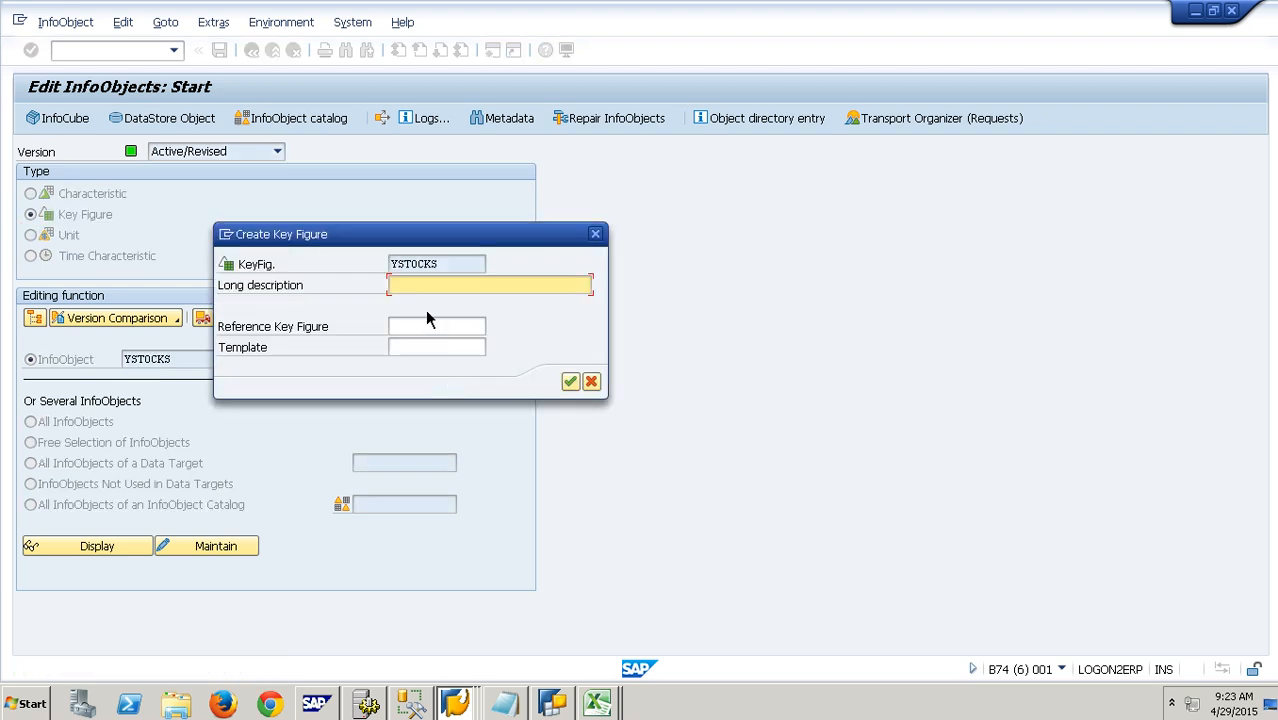
text(Stioc)
text(ck)
key(Return)
Step: Set the key figure to type Quantity with the fixed unit of measure KG and activate it
click(37, 359)
click(182, 486)
text(kg)
key(Return)
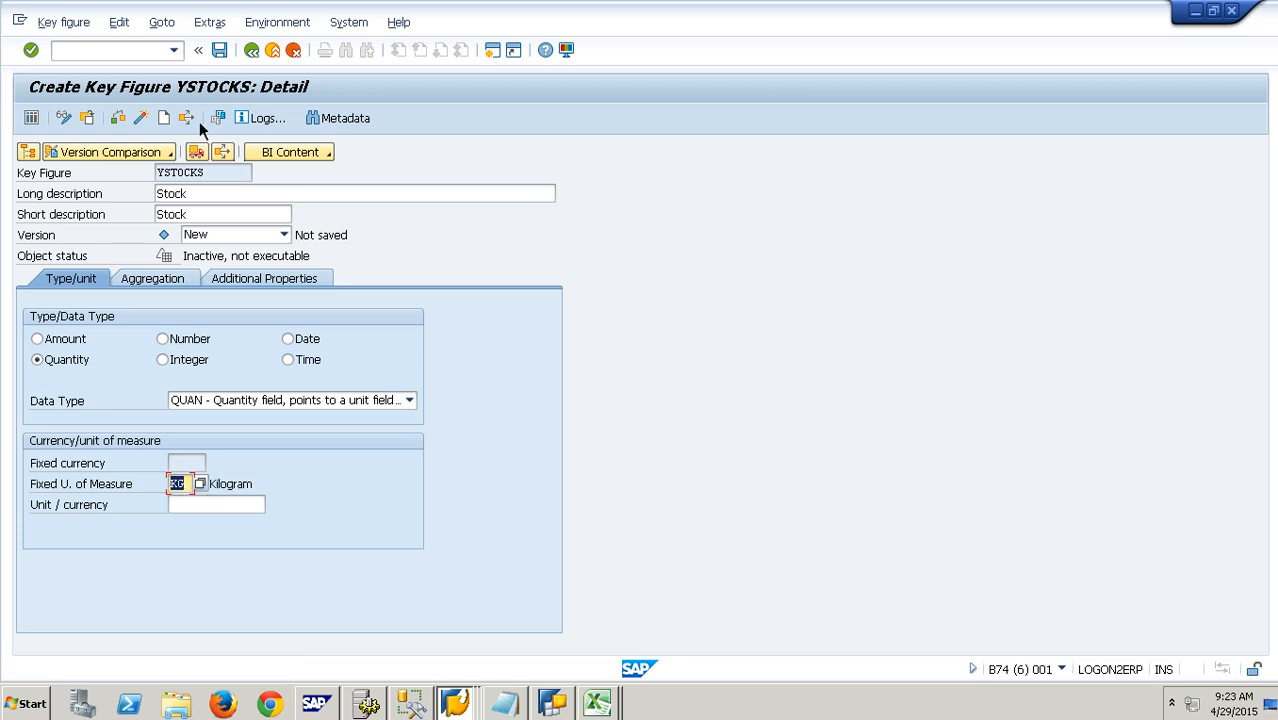
click(145, 122)
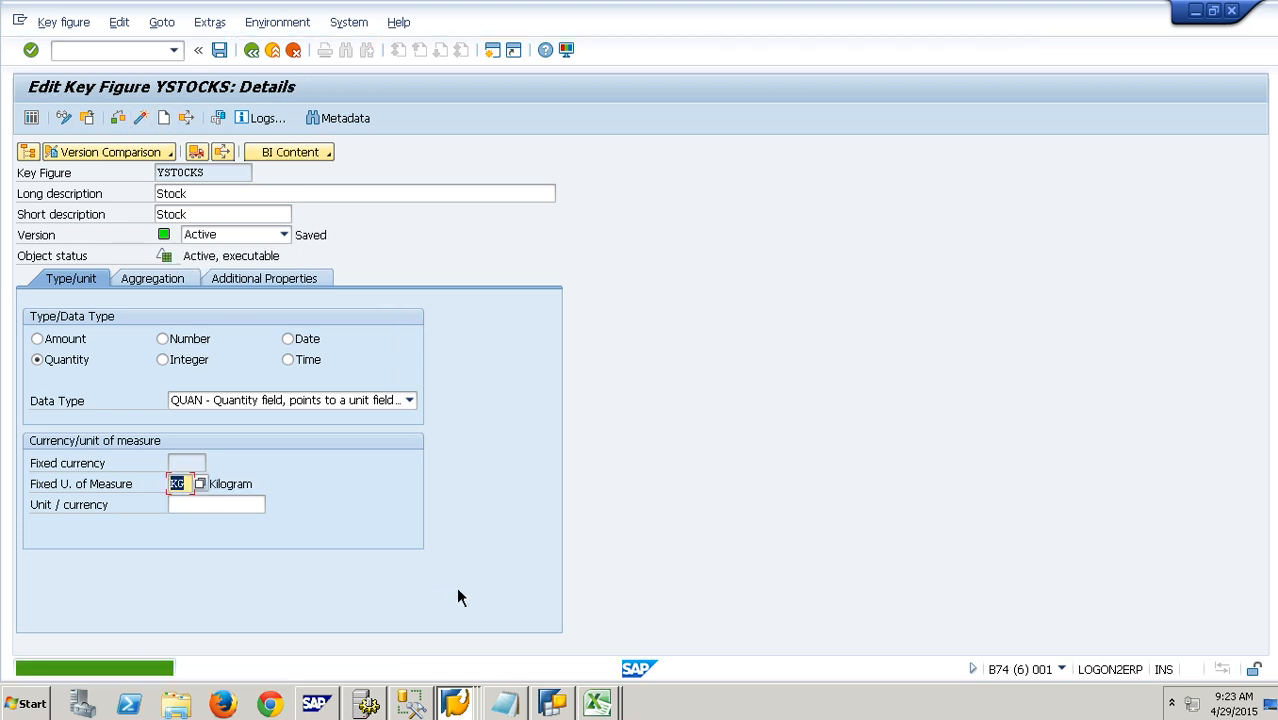
Step: Return to the Edit DataStore Object session and insert the InfoObject ystocks into the data fields of ZAPD001
click(502, 708)
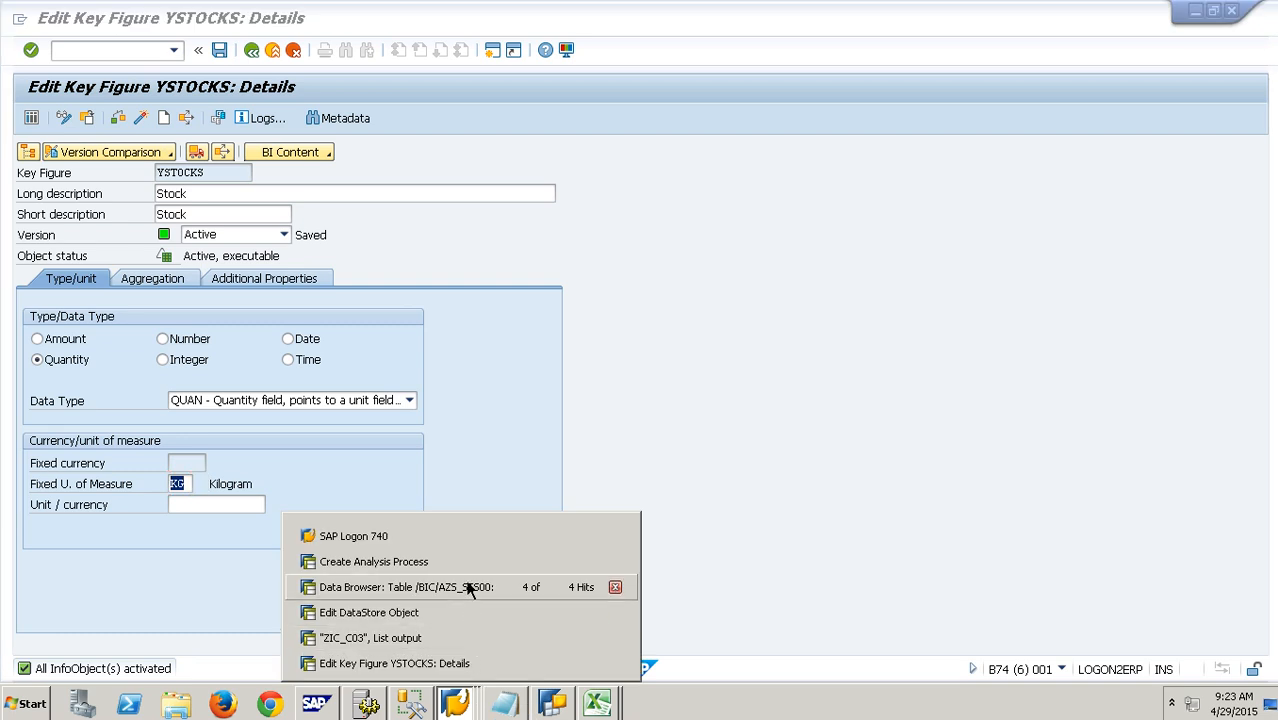
click(422, 620)
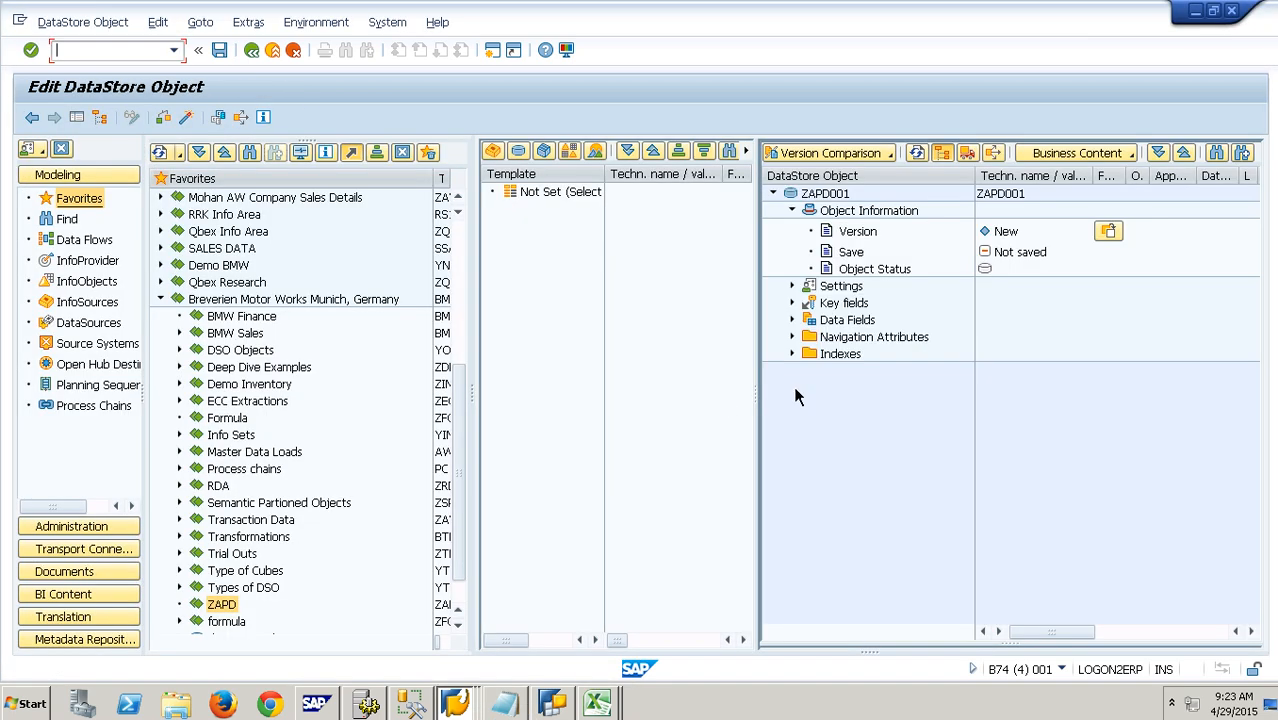
click(850, 322)
right_click(848, 322)
click(930, 430)
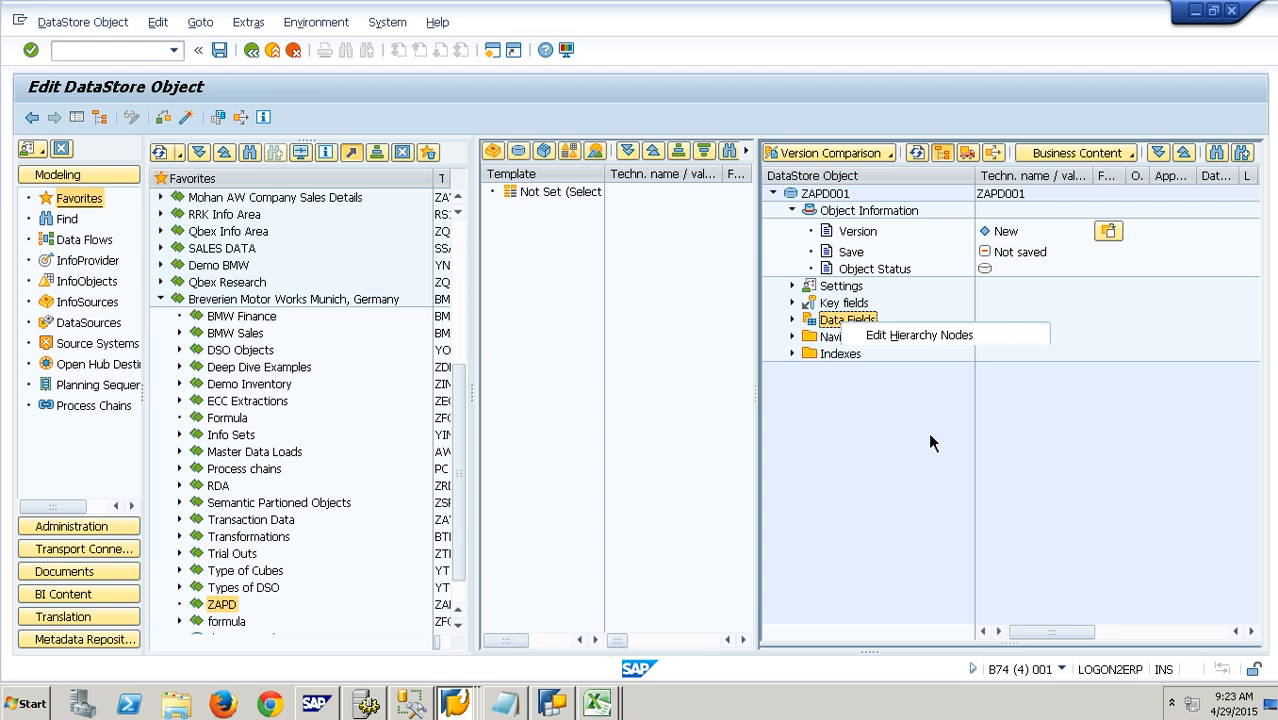
text(z)
key(BackSpace)
text(yst)
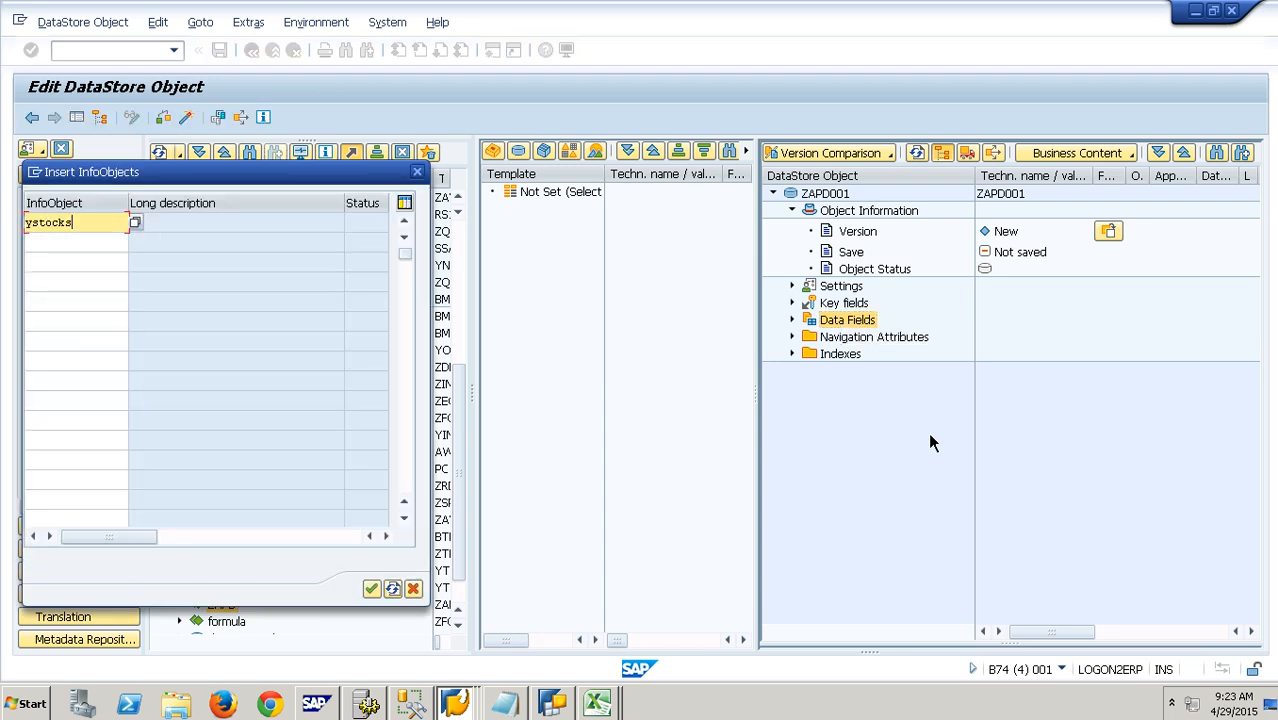
text(ock)
key(Return)
Step: Activate the DataStore object ZAPD001, accepting the check warnings
click(190, 121)
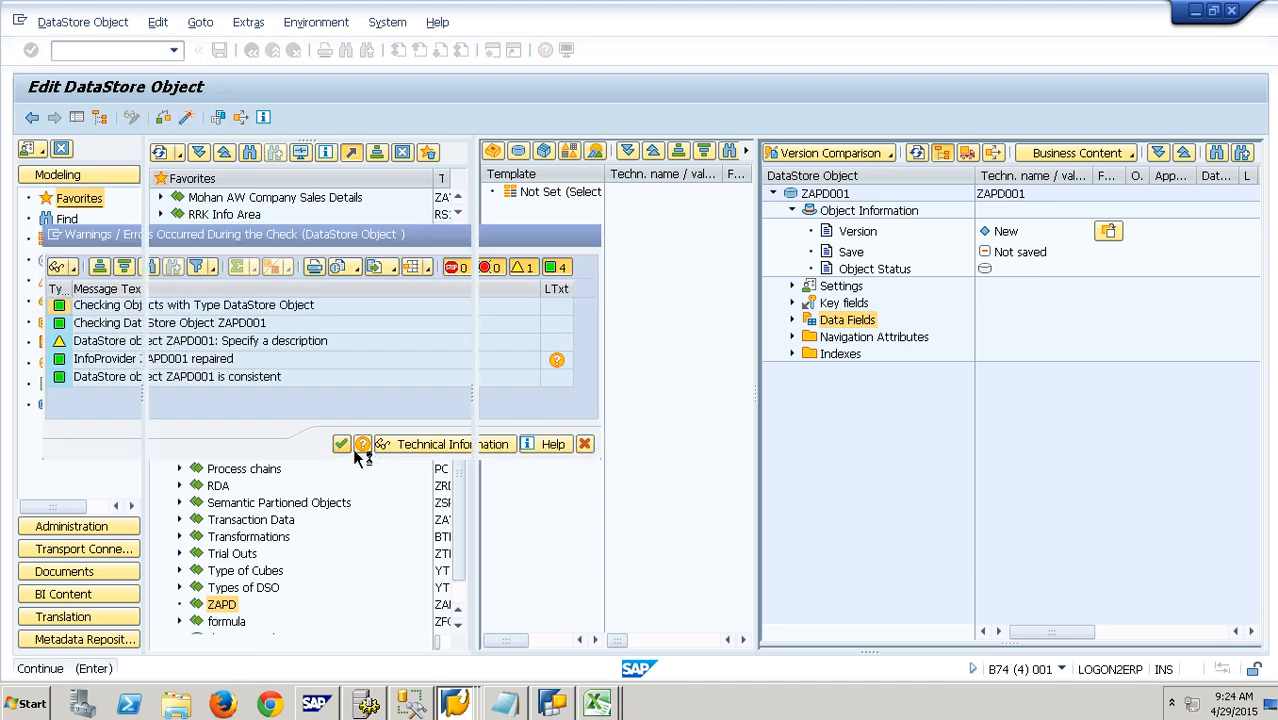
click(345, 446)
click(260, 429)
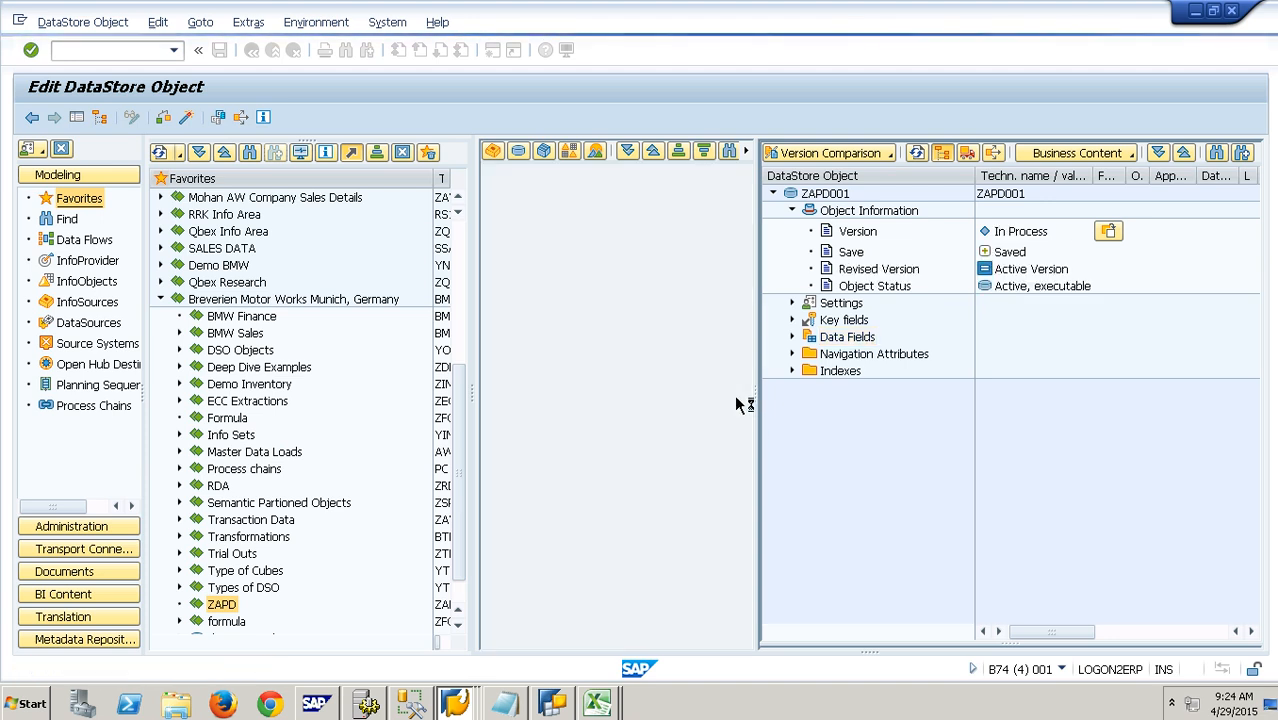
Step: Change the DataStore object type of ZAPD001 to Direct Update and reactivate the object despite the warnings
click(792, 304)
click(1120, 330)
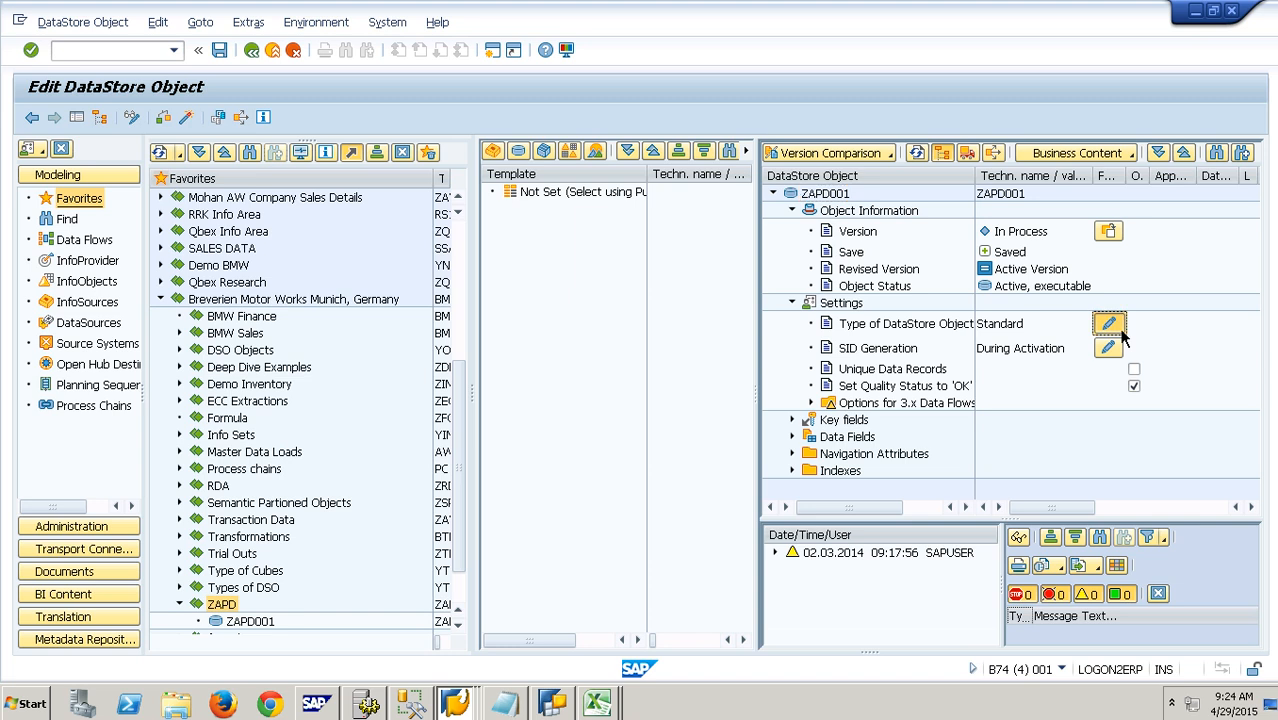
click(46, 305)
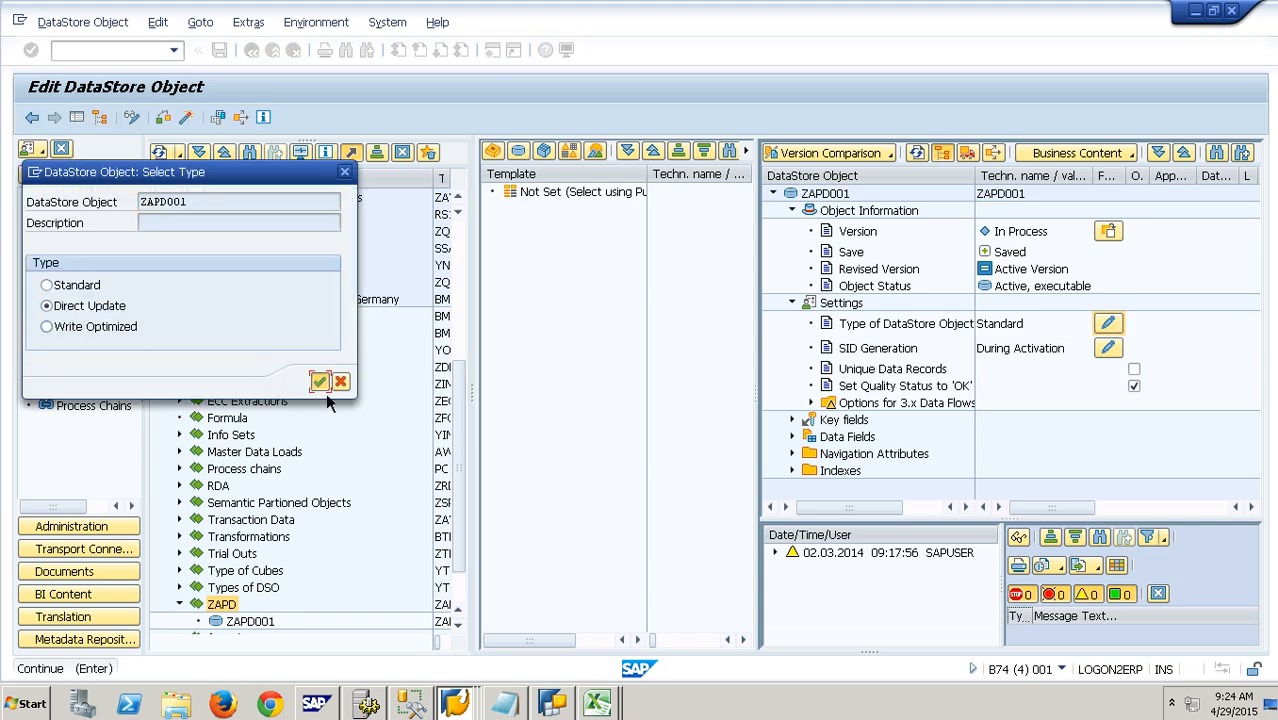
click(319, 381)
click(165, 118)
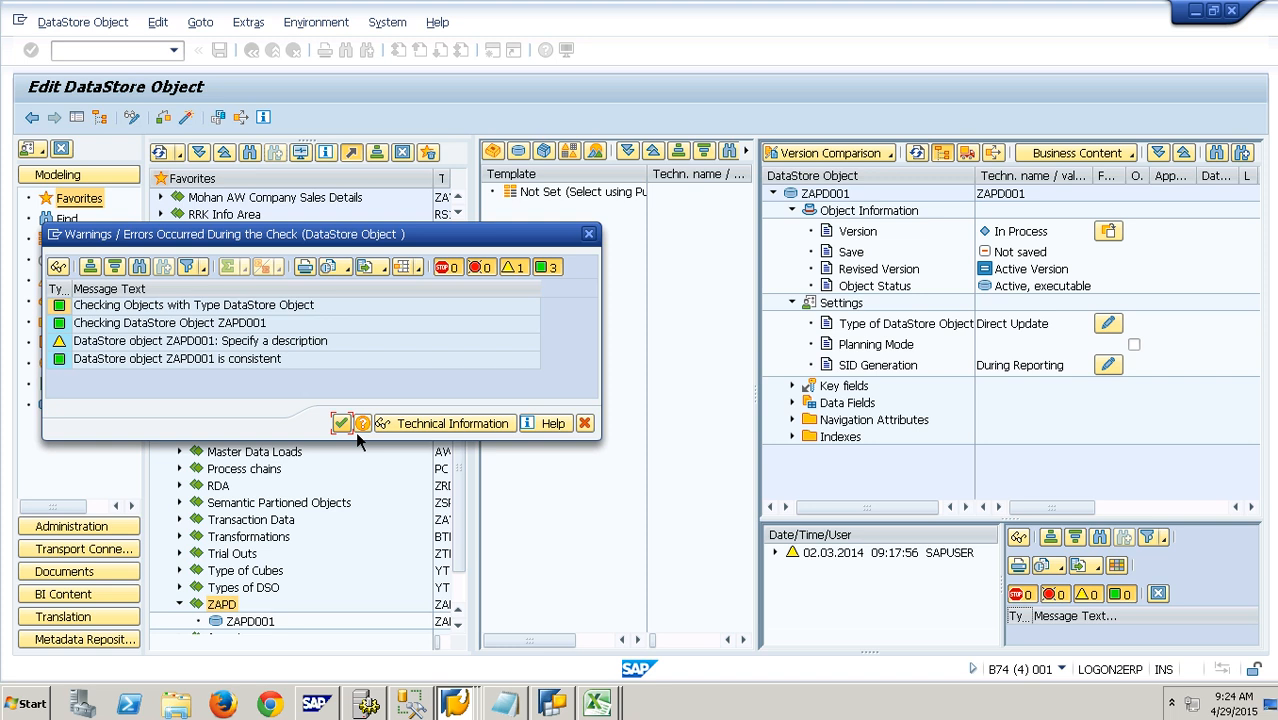
click(341, 423)
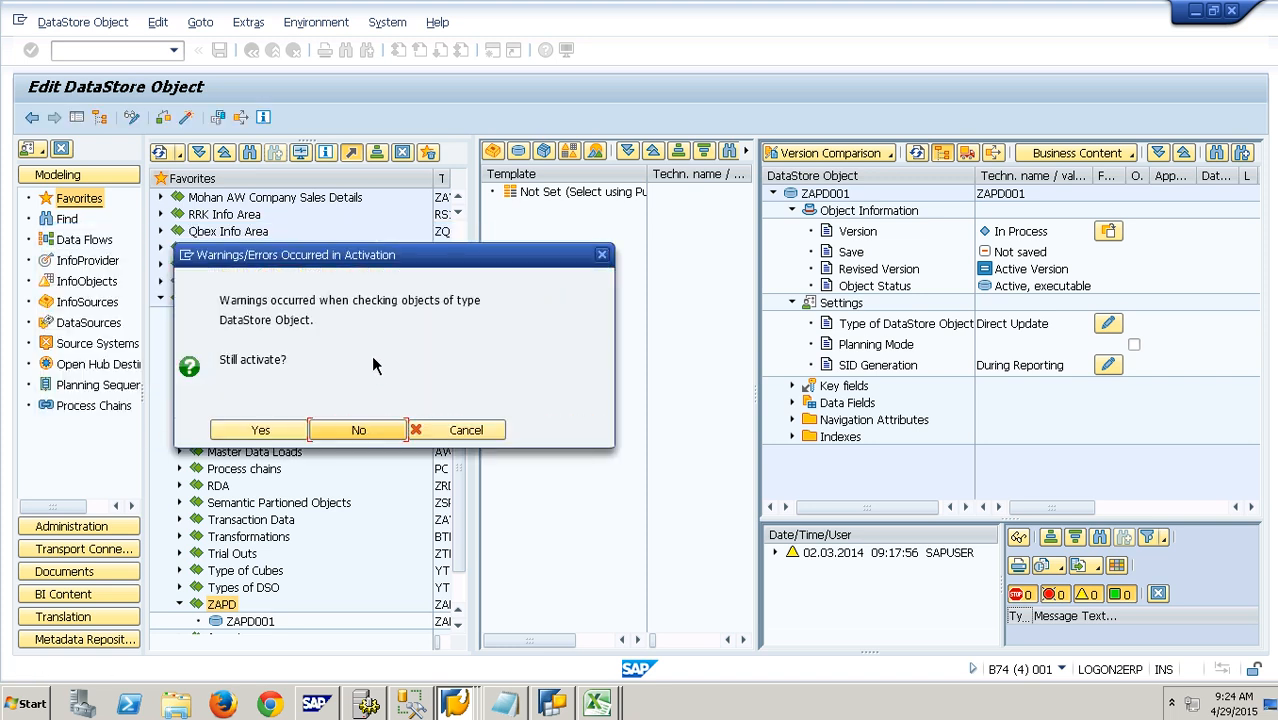
click(283, 434)
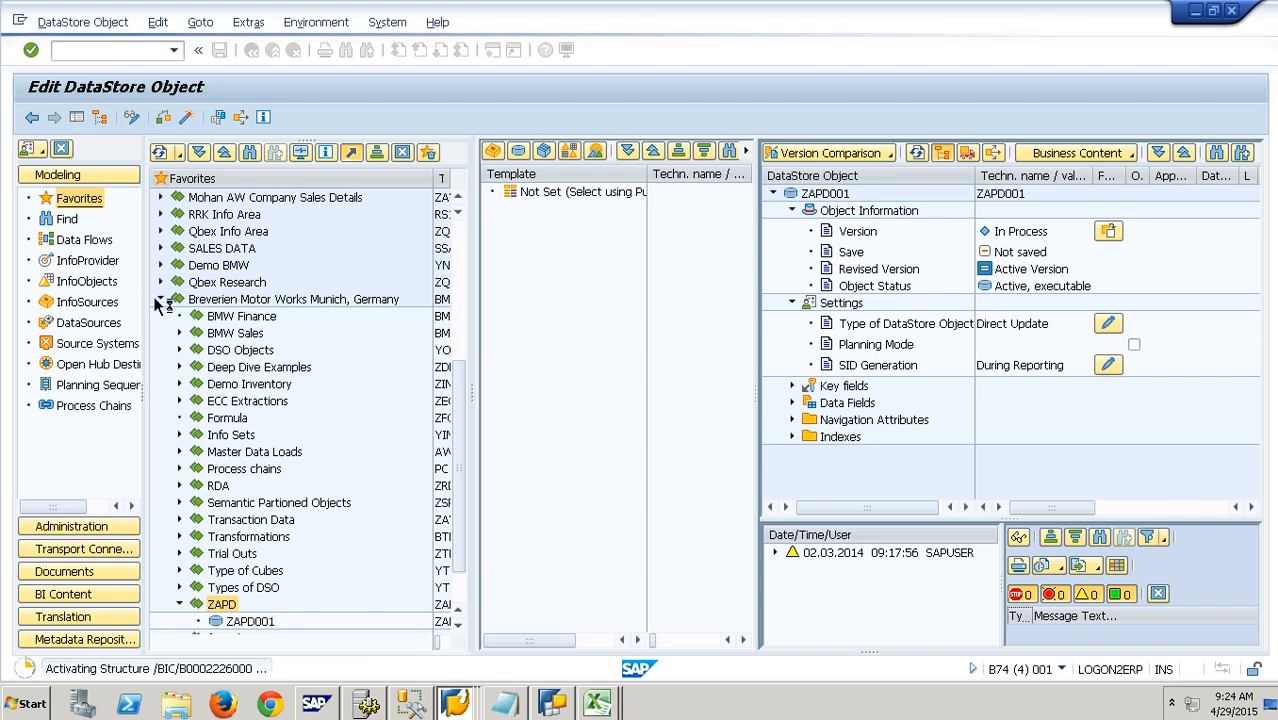
Step: Leave the DataStore editor and check the contents of ZAPD001's active data table without selection restrictions
click(280, 55)
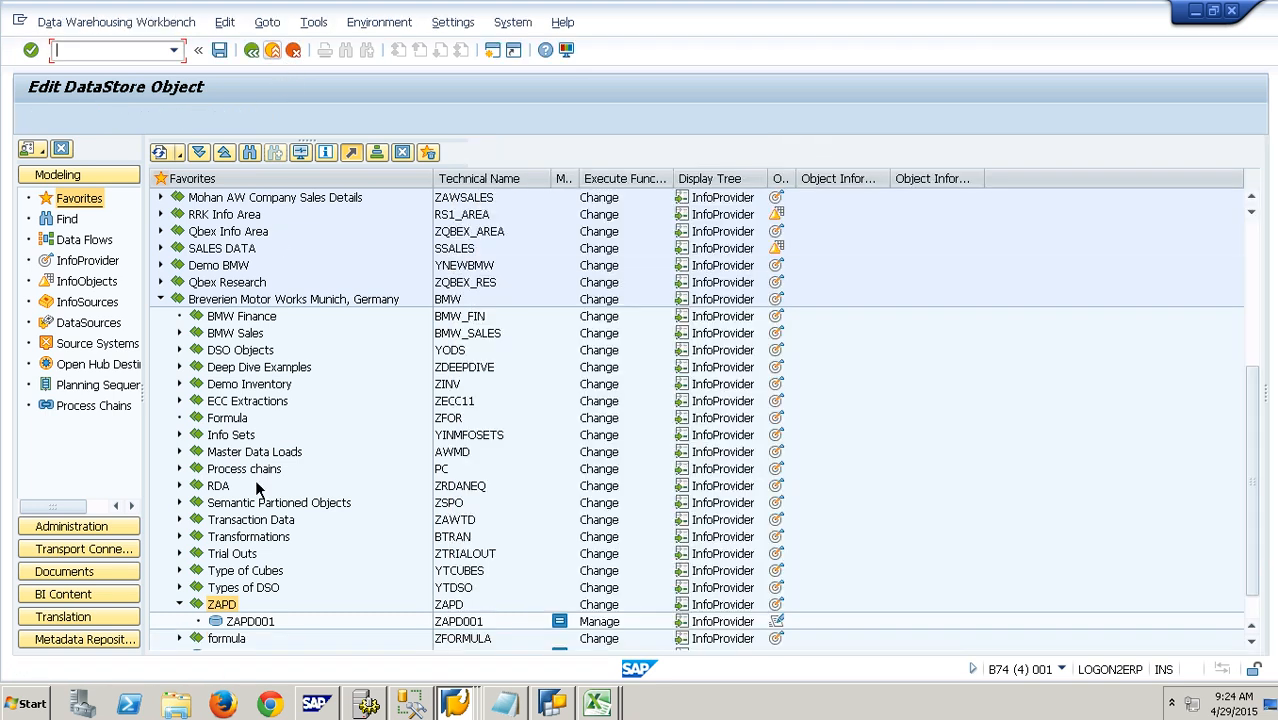
right_click(259, 624)
click(321, 477)
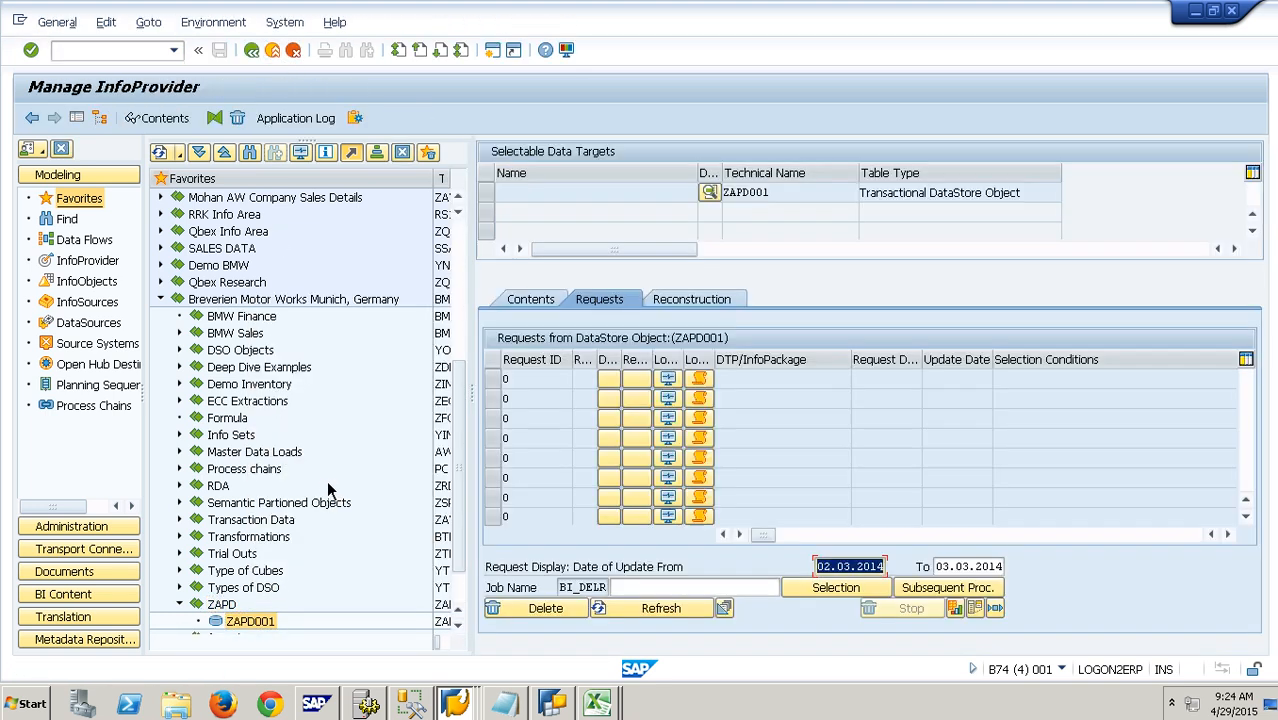
click(752, 566)
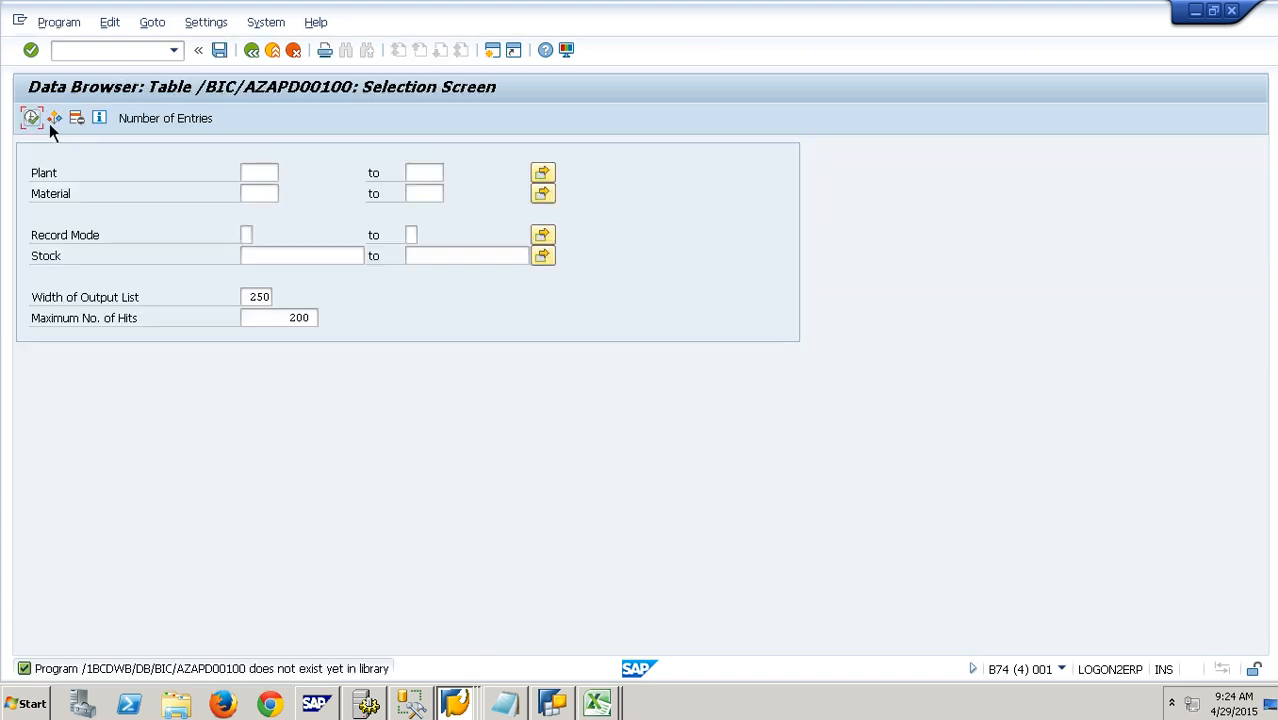
click(46, 122)
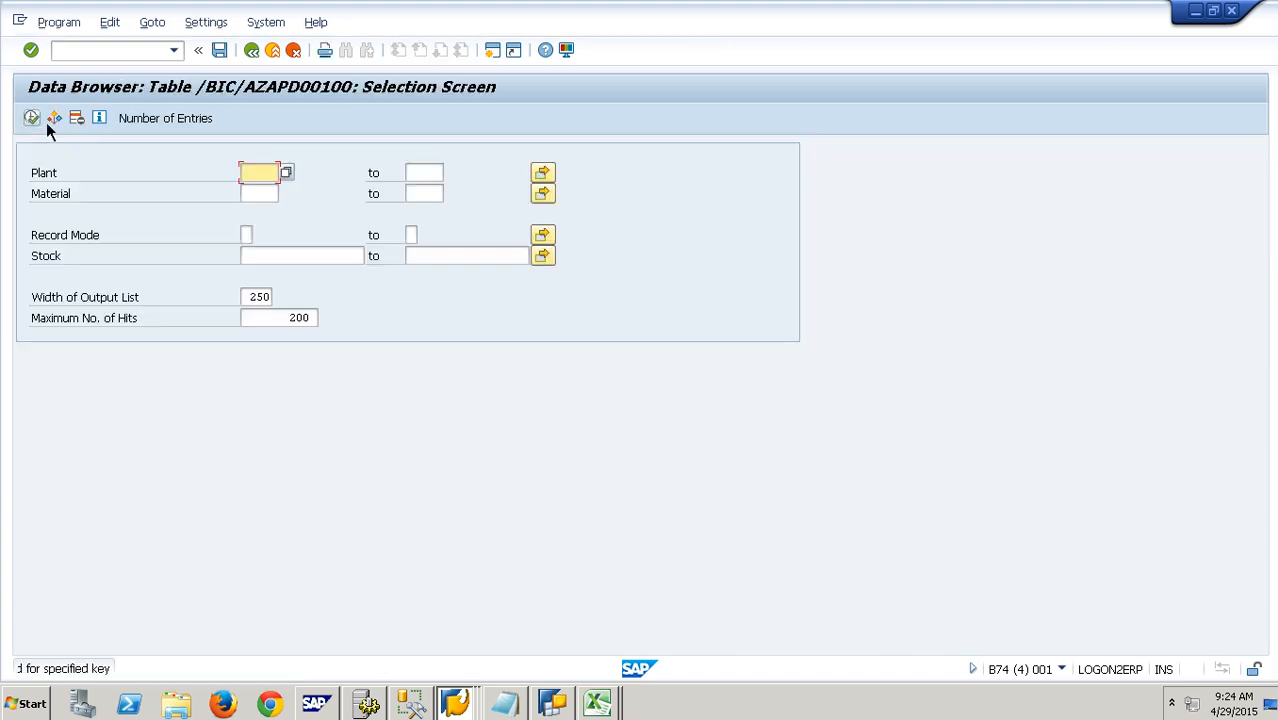
click(281, 58)
click(281, 58)
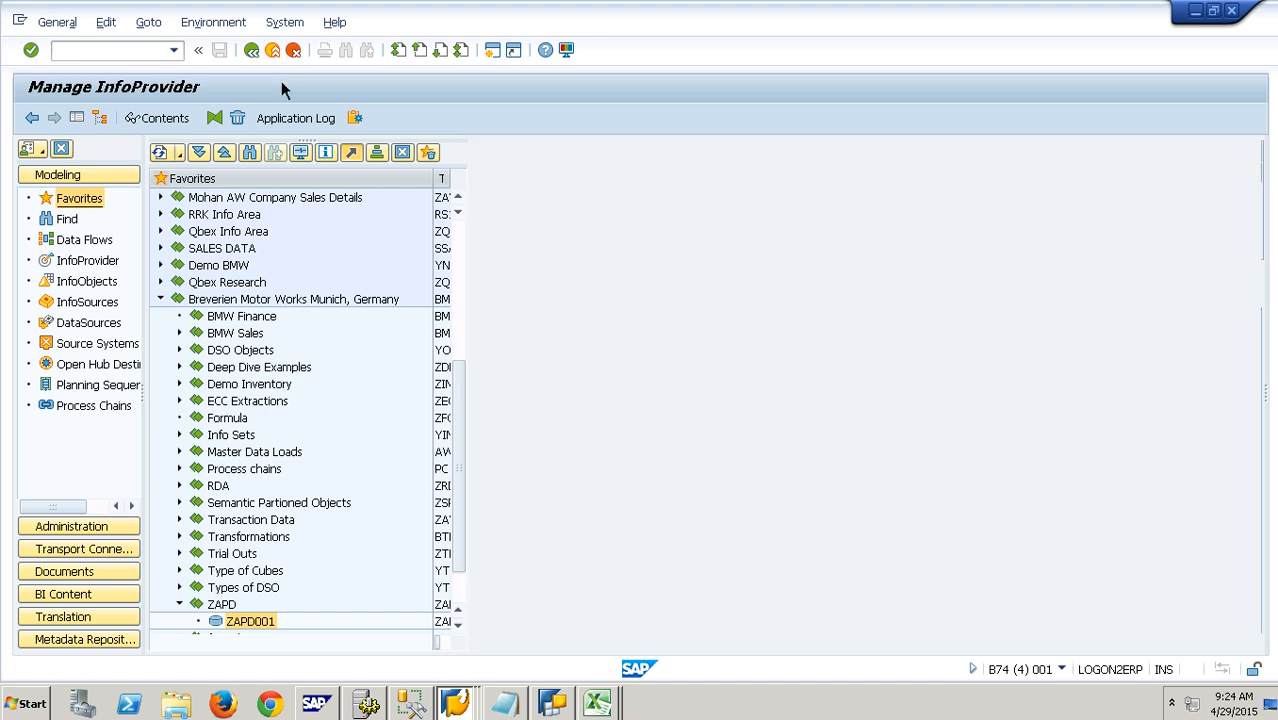
Step: Return to the Create Analysis Process session and set the analysis process description to Demo Apd01
click(455, 704)
click(360, 561)
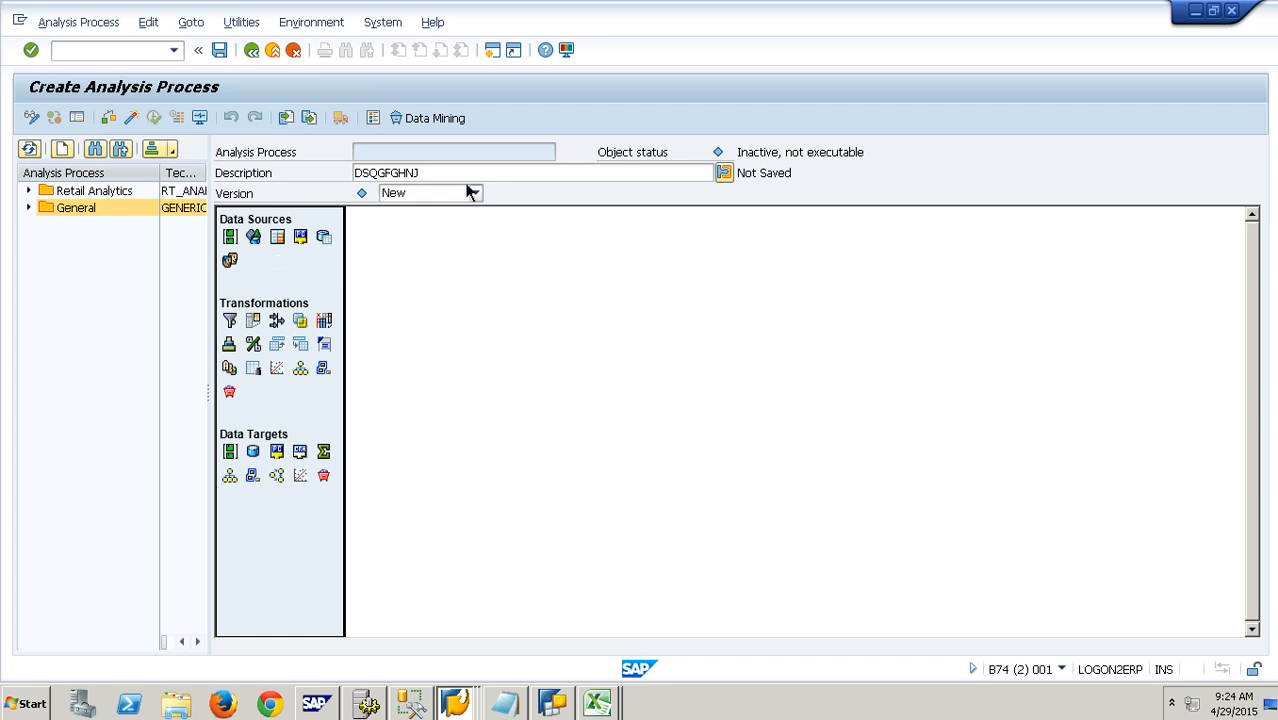
click(376, 175)
key(BackSpace)
key(BackSpace)
key(BackSpace)
key(BackSpace)
key(BackSpace)
key(BackSpace)
key(BackSpace)
key(BackSpace)
key(BackSpace)
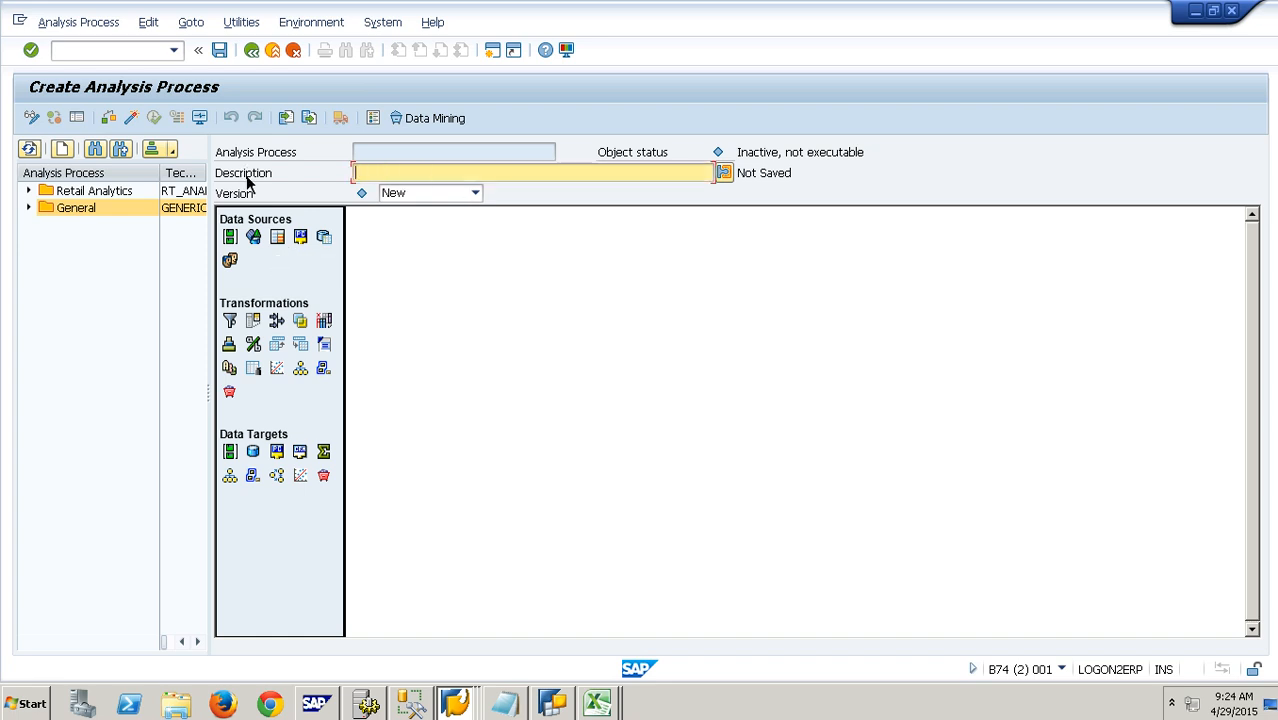
text(Demo Apd01)
Step: Add a query data source to the analysis process and assign query APD001 to it without a variant
drag(277, 237, 470, 268)
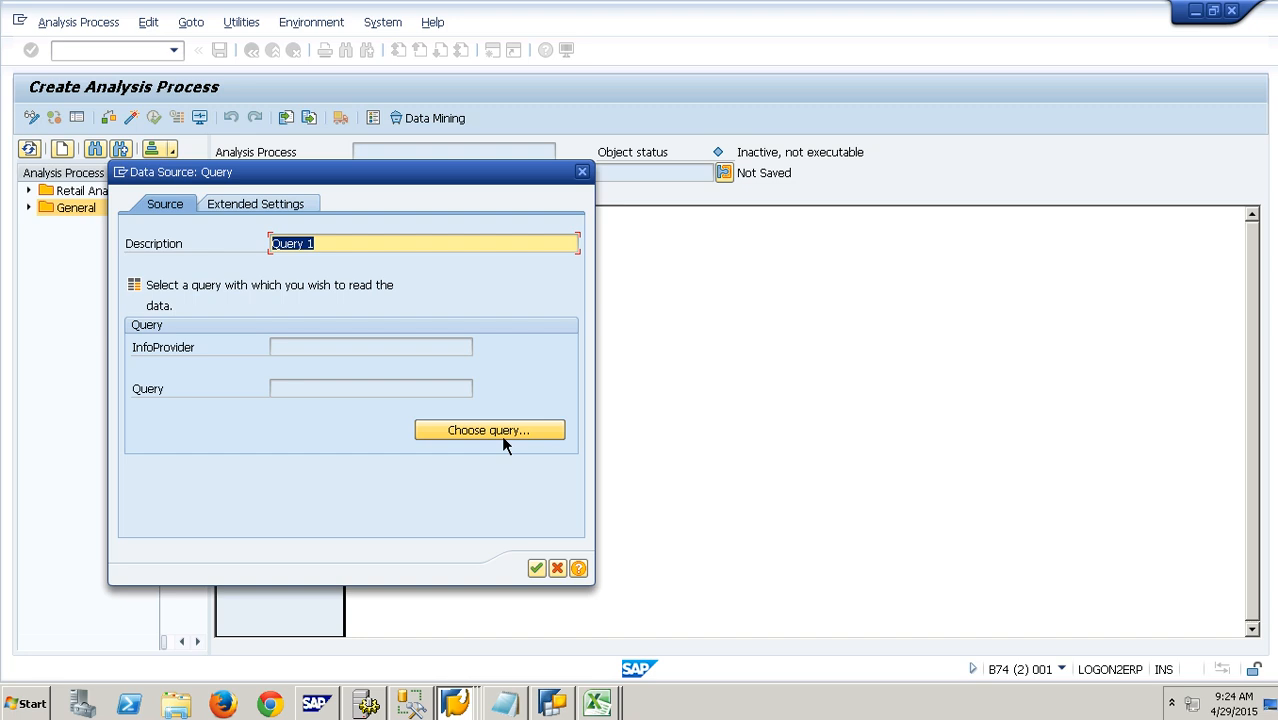
click(501, 431)
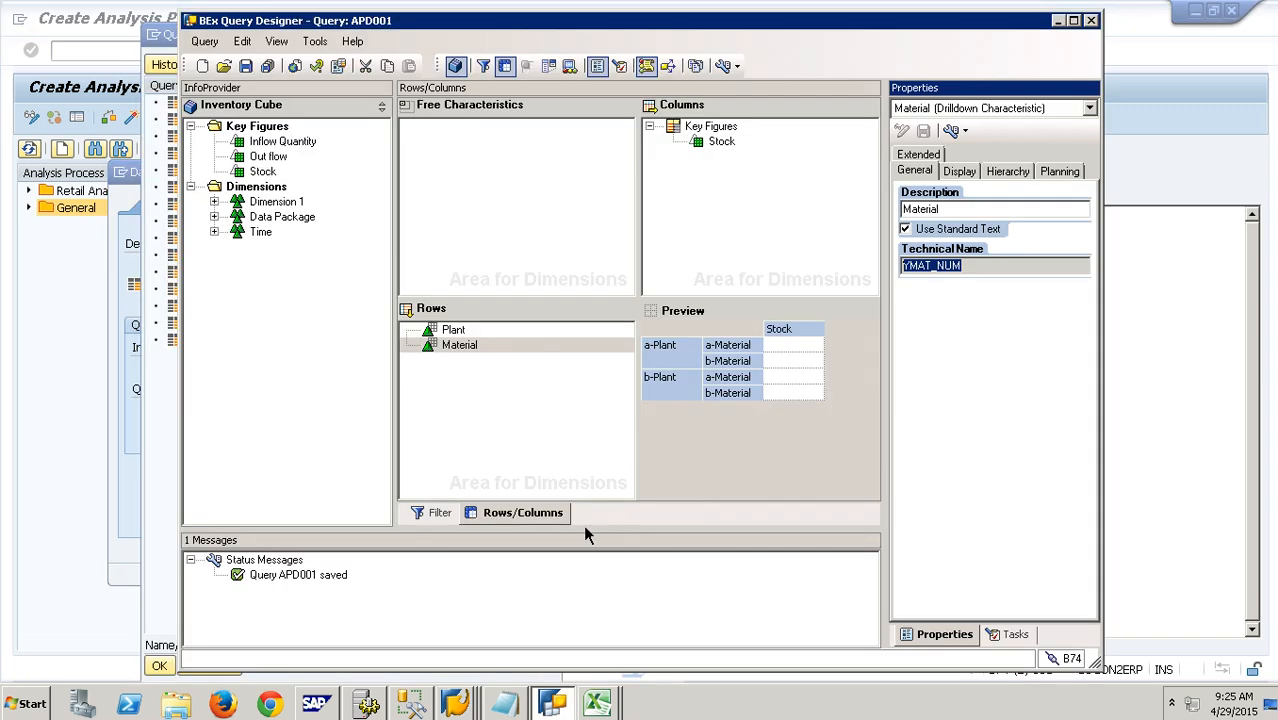
click(1014, 113)
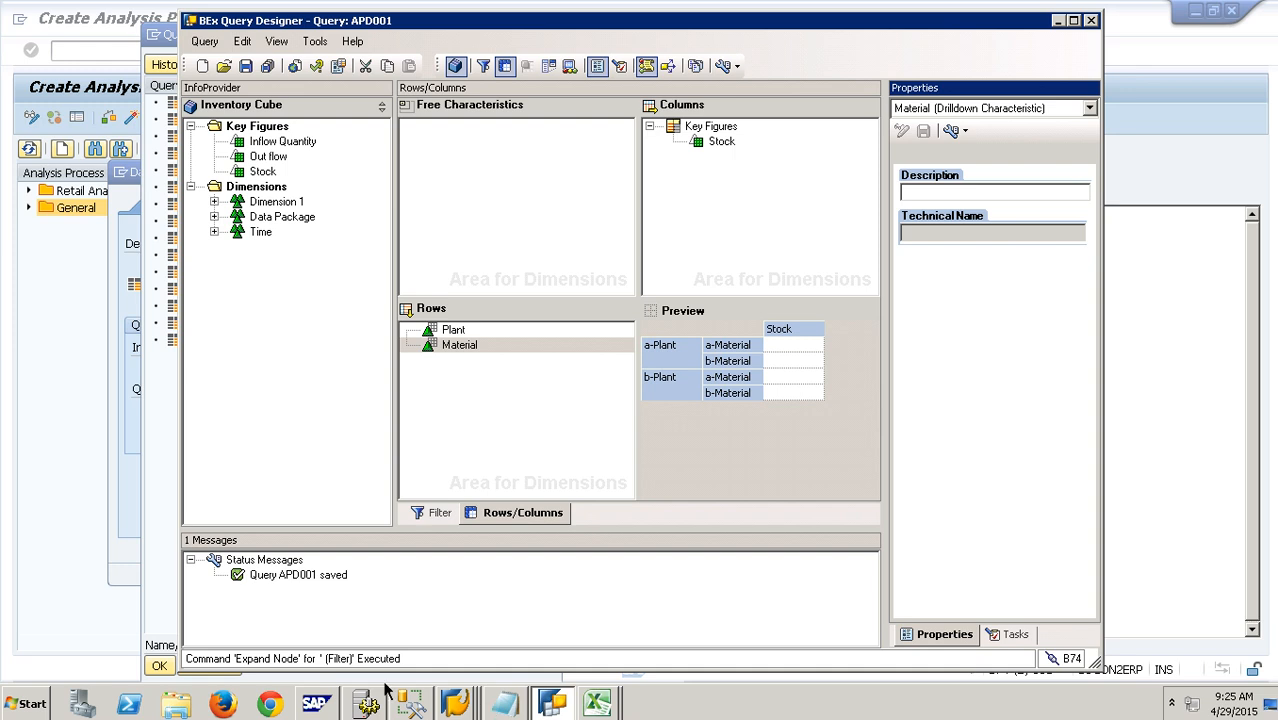
click(455, 704)
click(171, 430)
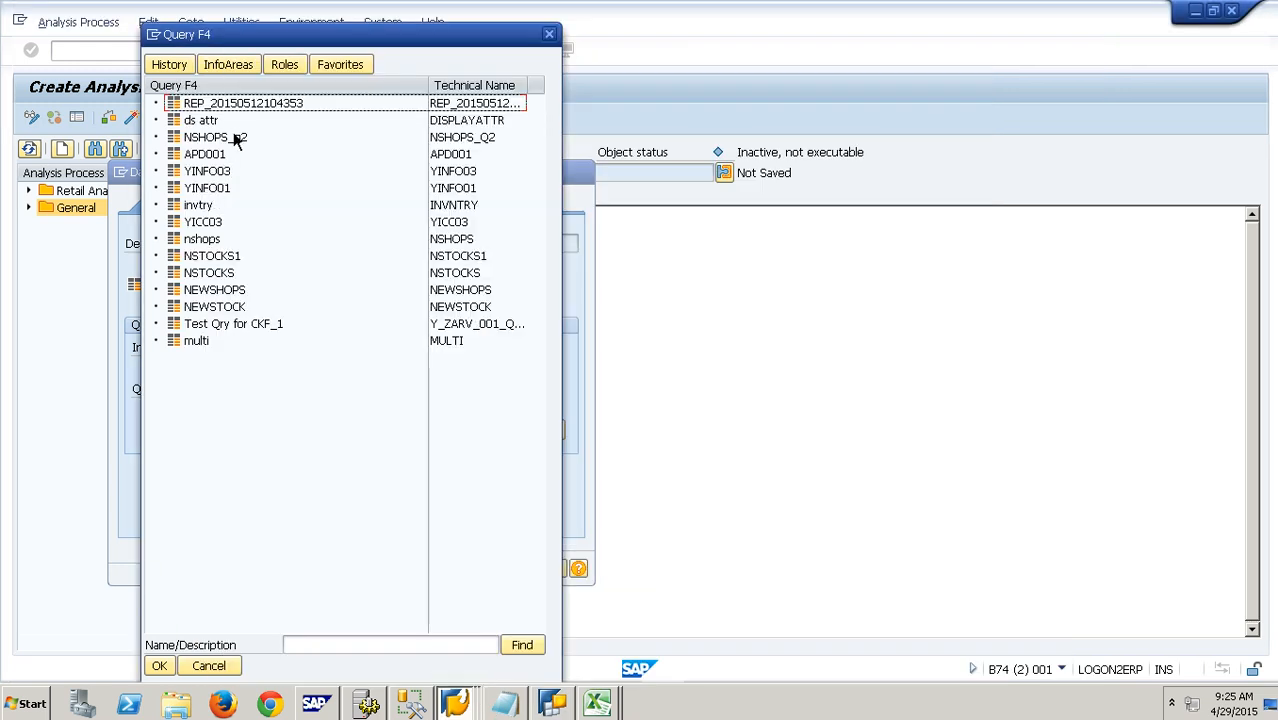
click(209, 156)
key(Return)
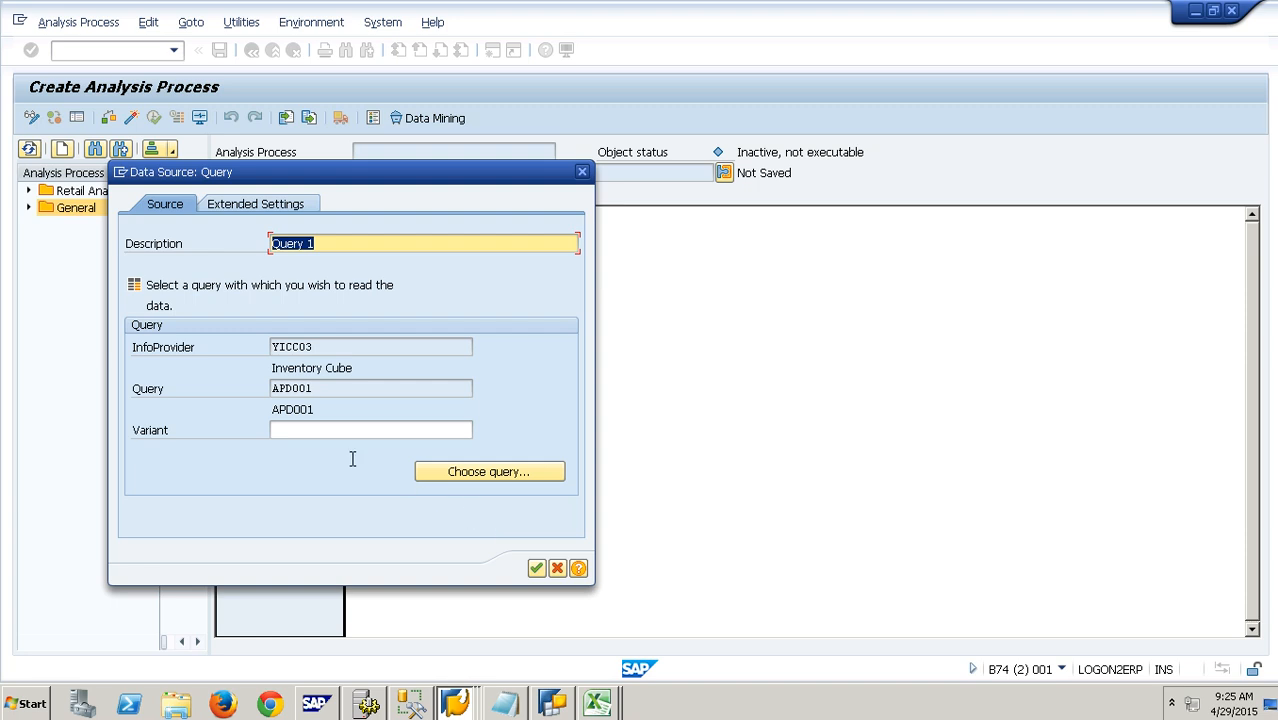
drag(333, 392, 252, 385)
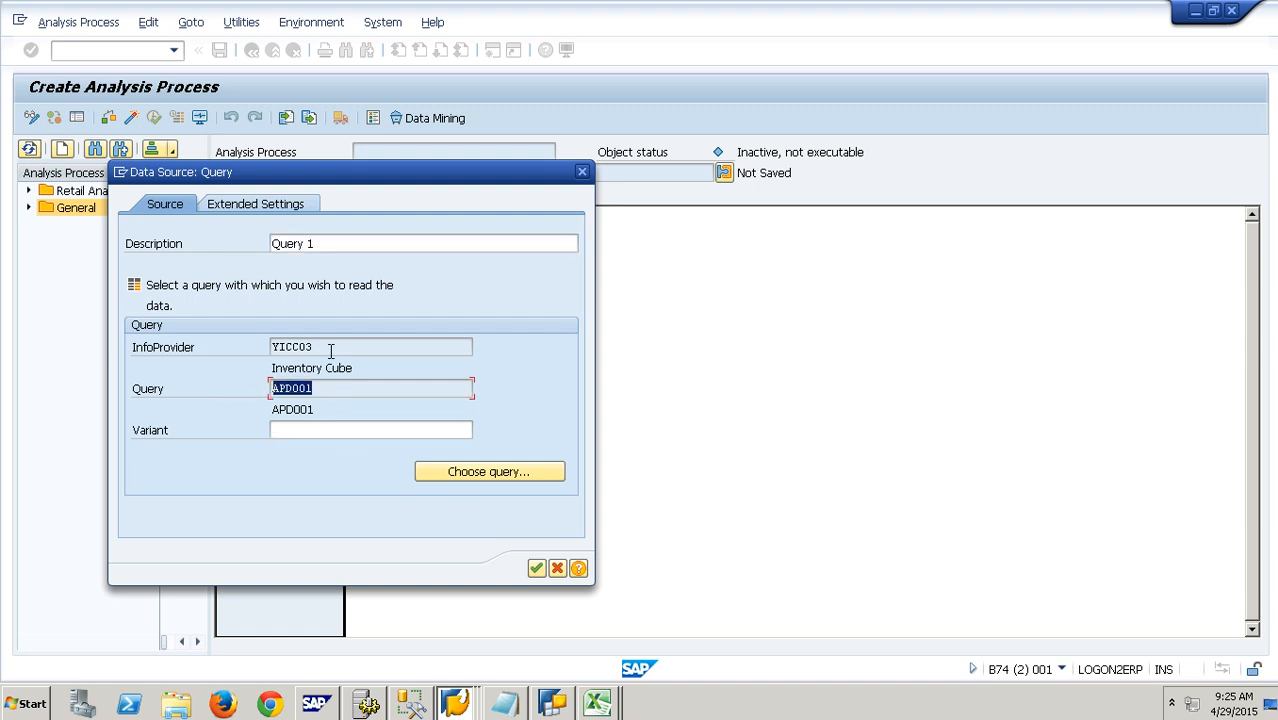
click(376, 435)
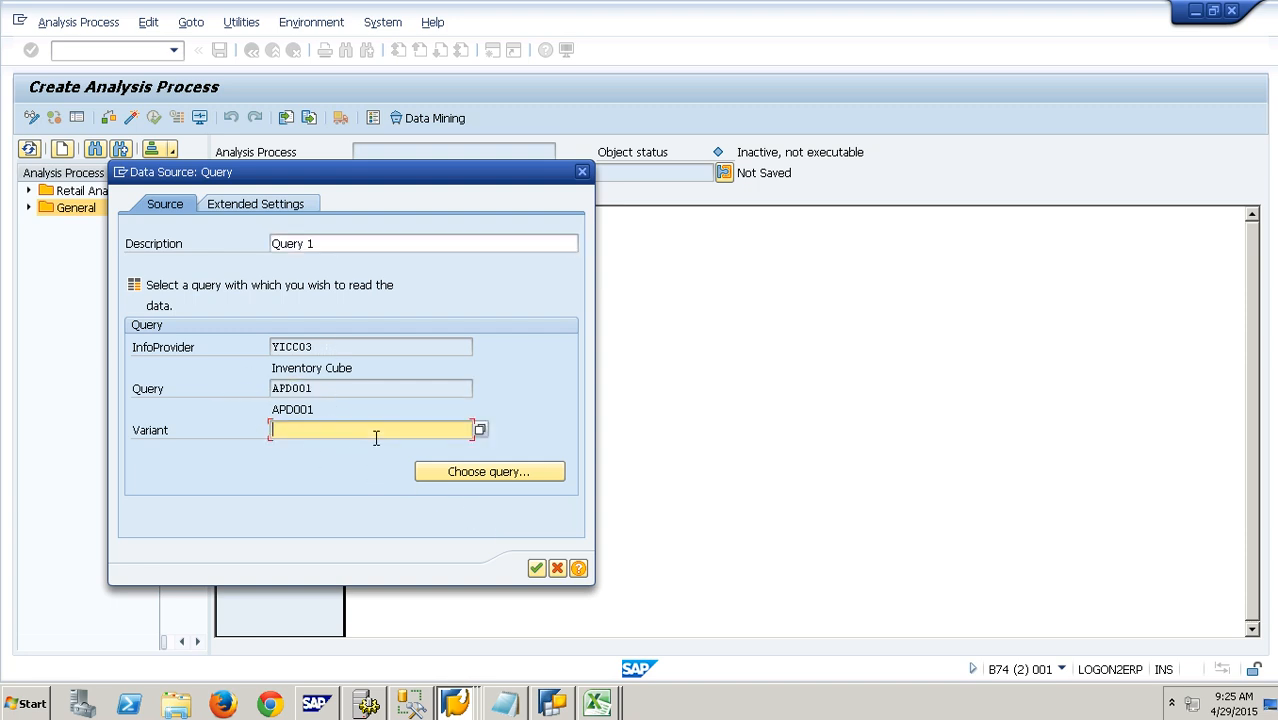
click(538, 568)
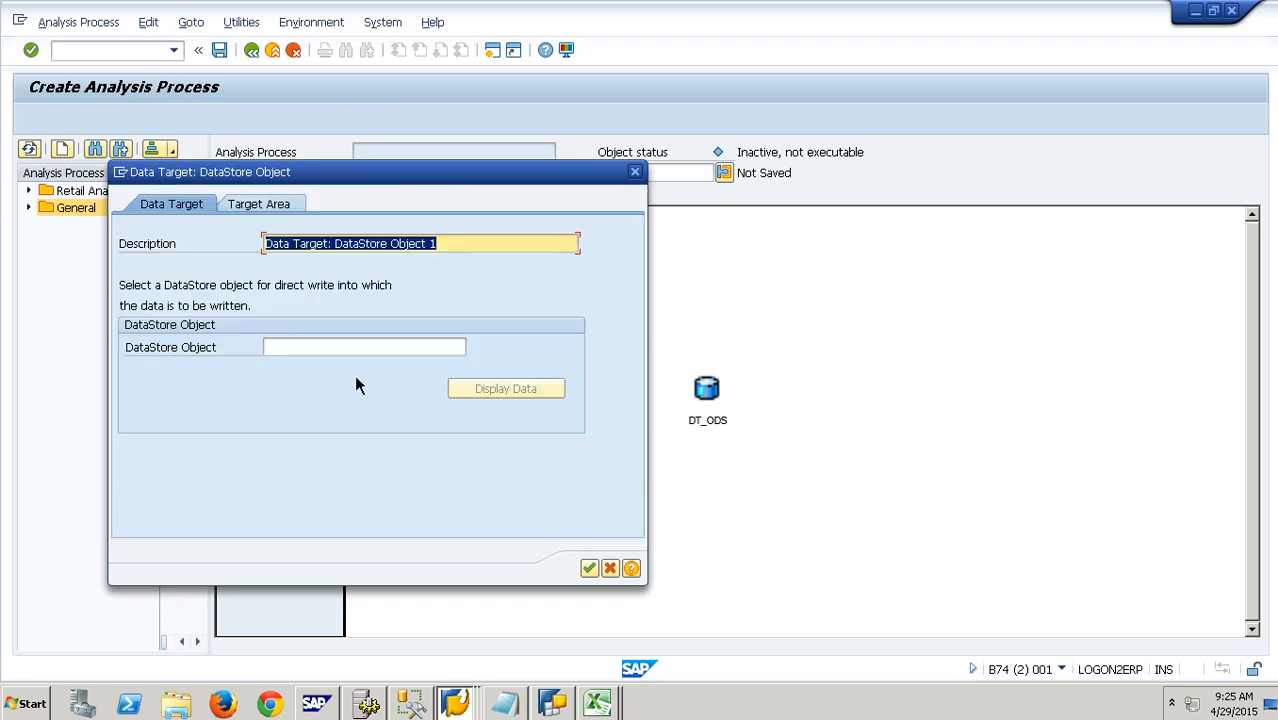
Step: Try to assign APD001 and then APD01 as the DataStore object of the data target
click(384, 350)
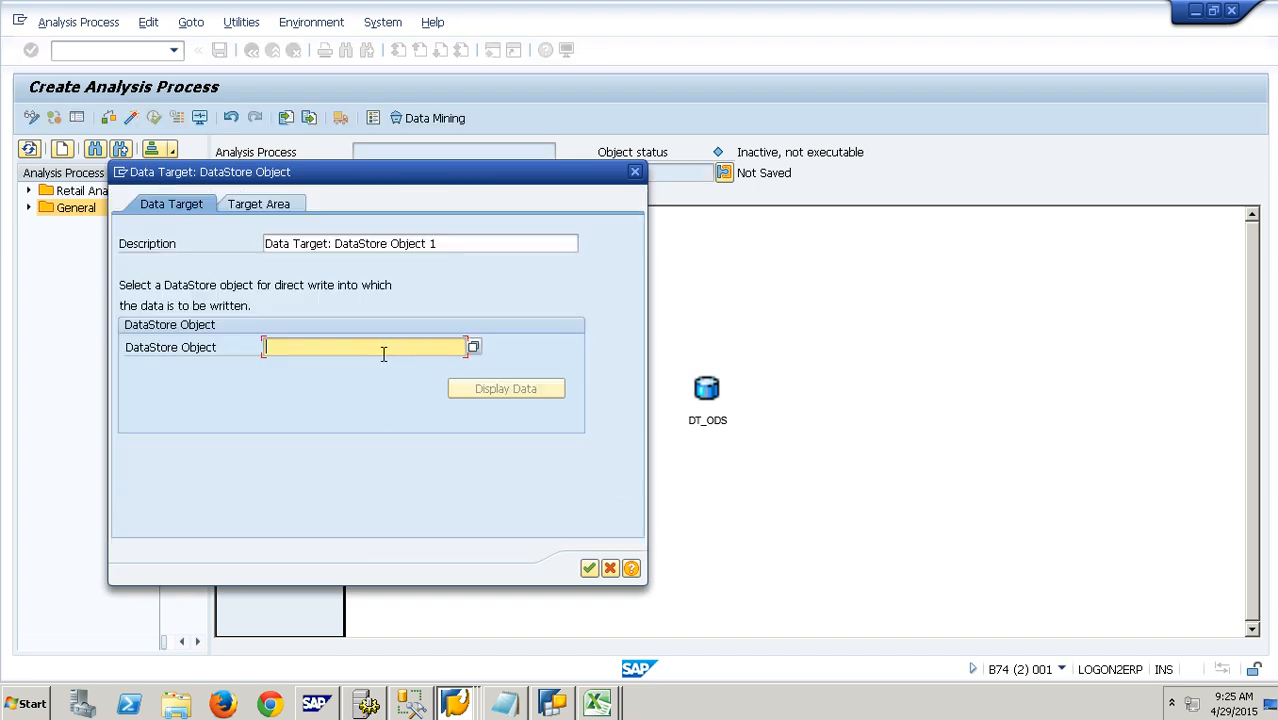
text(APD001)
key(Return)
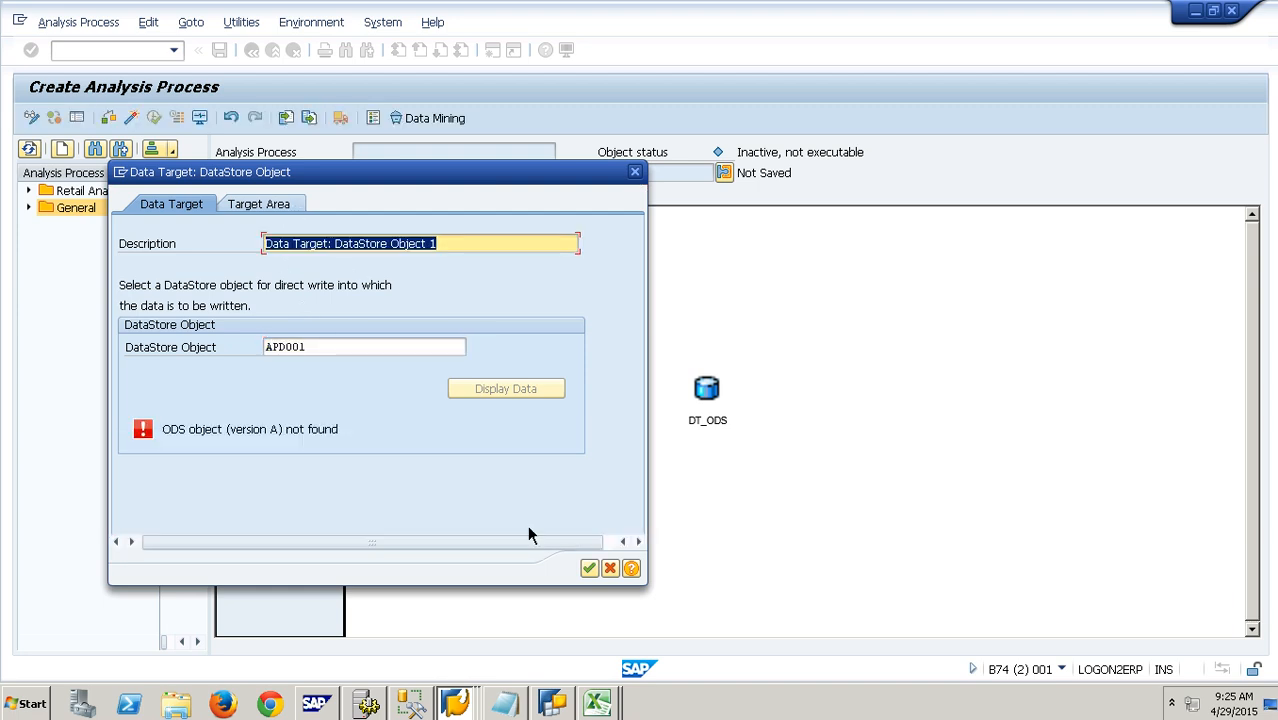
click(464, 706)
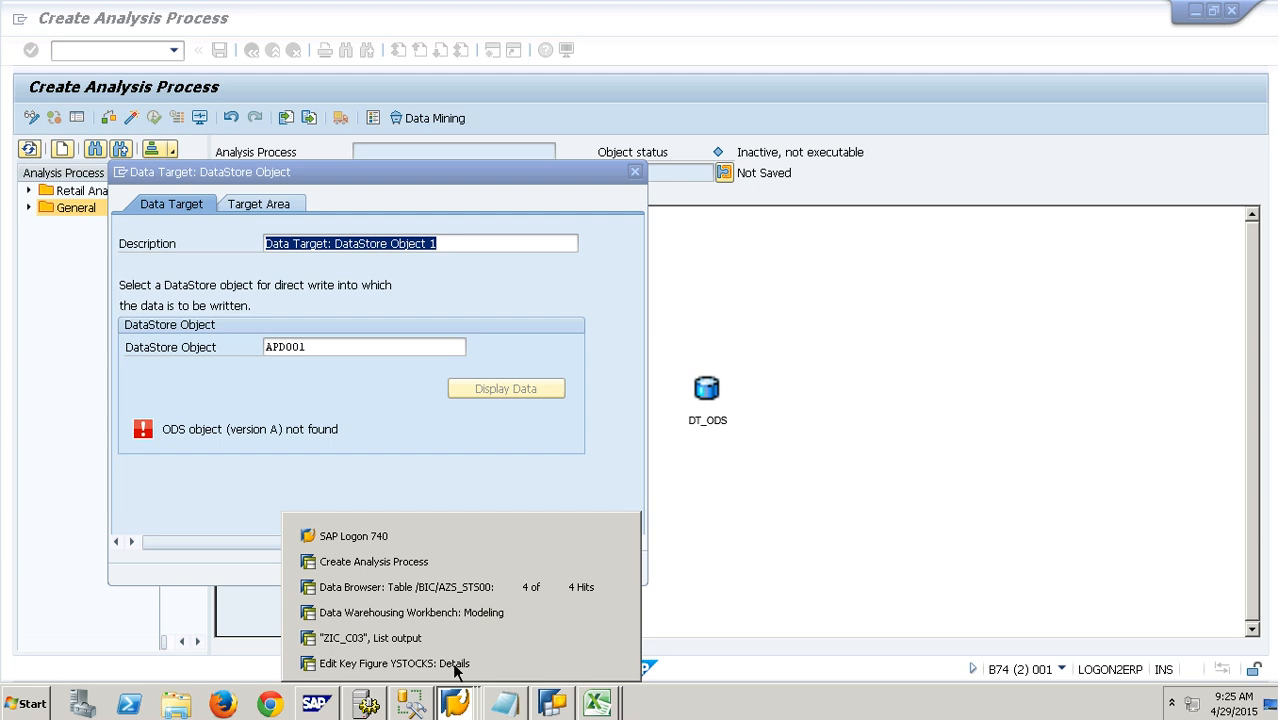
click(299, 348)
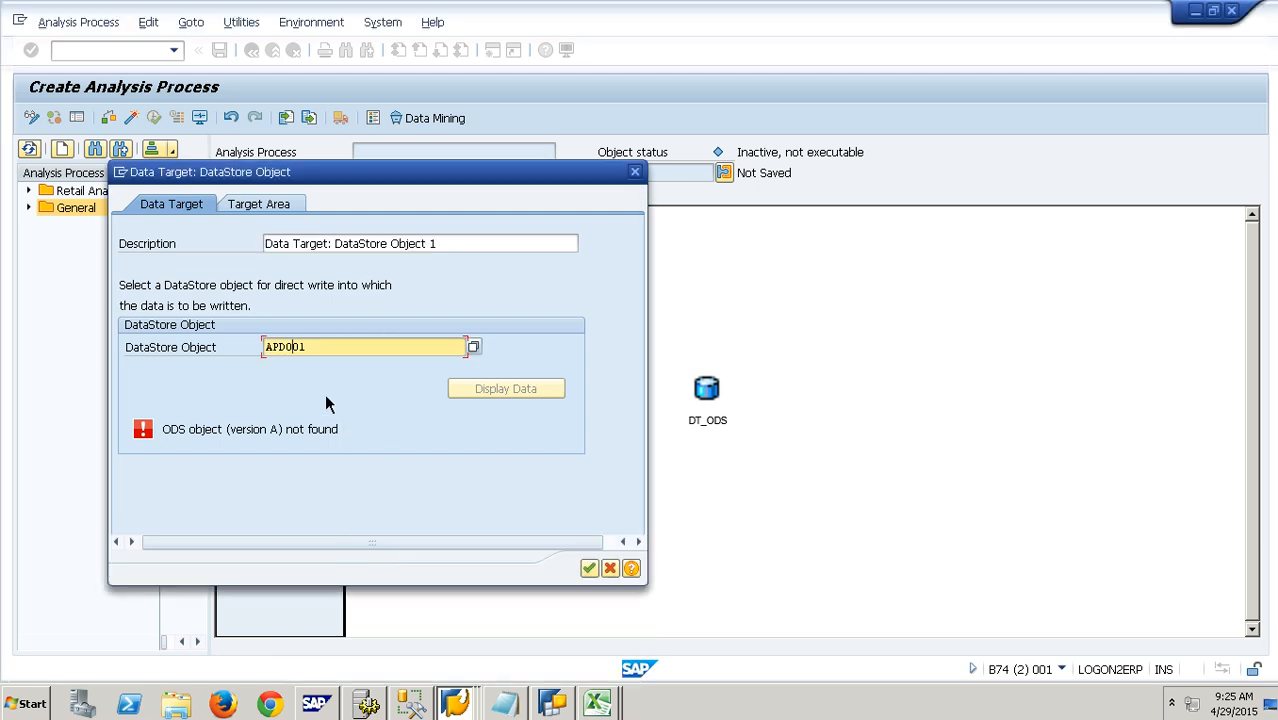
key(BackSpace)
key(Return)
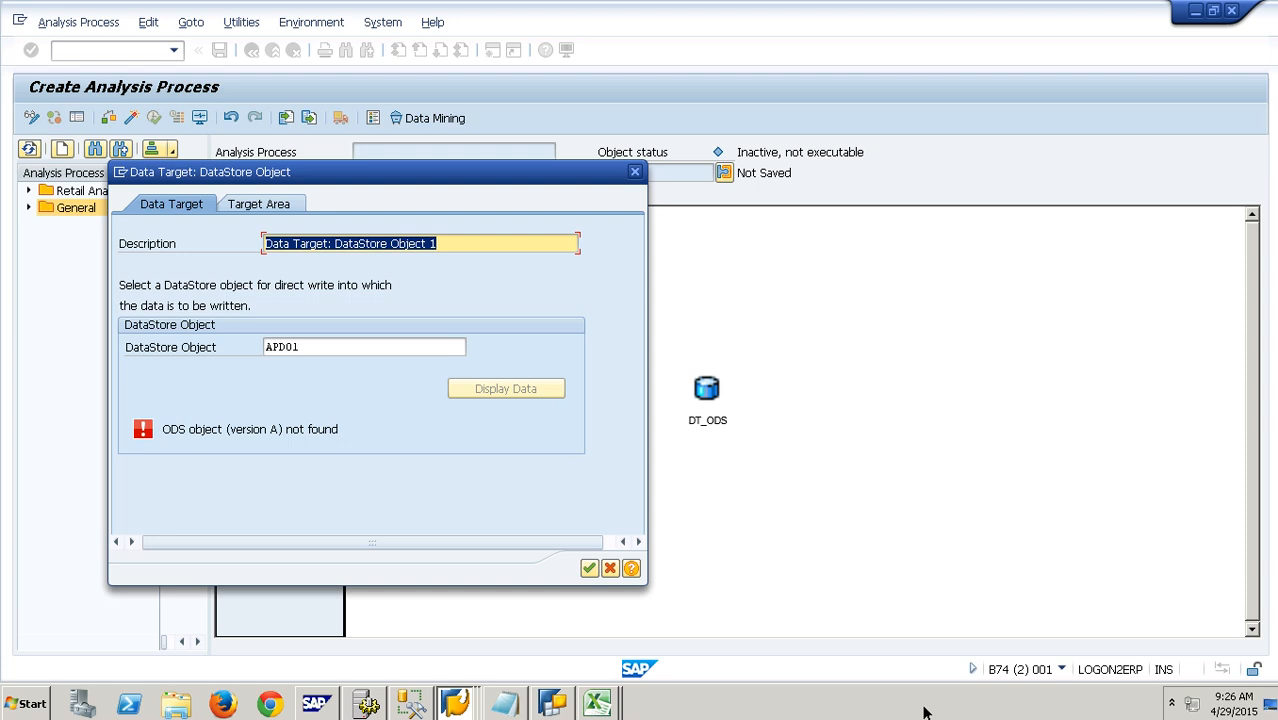
Step: Close the remote desktop session and reconnect to 192.168.1.65
click(846, 11)
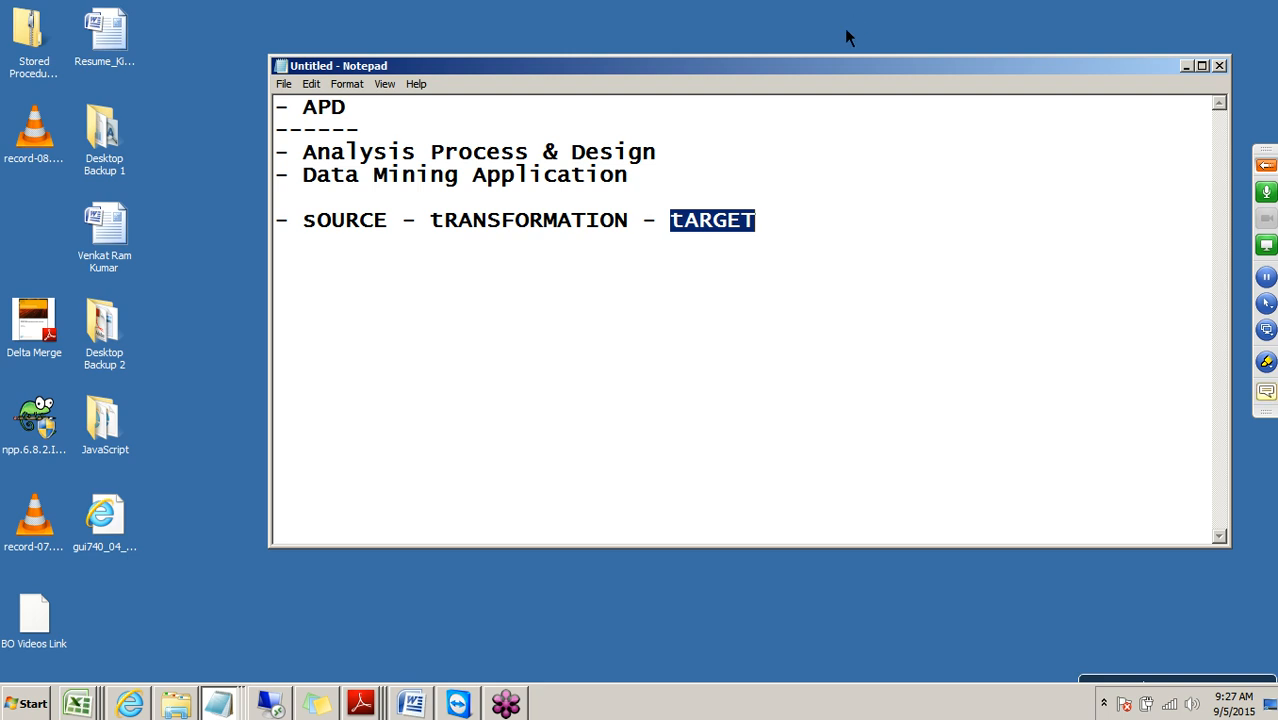
click(268, 704)
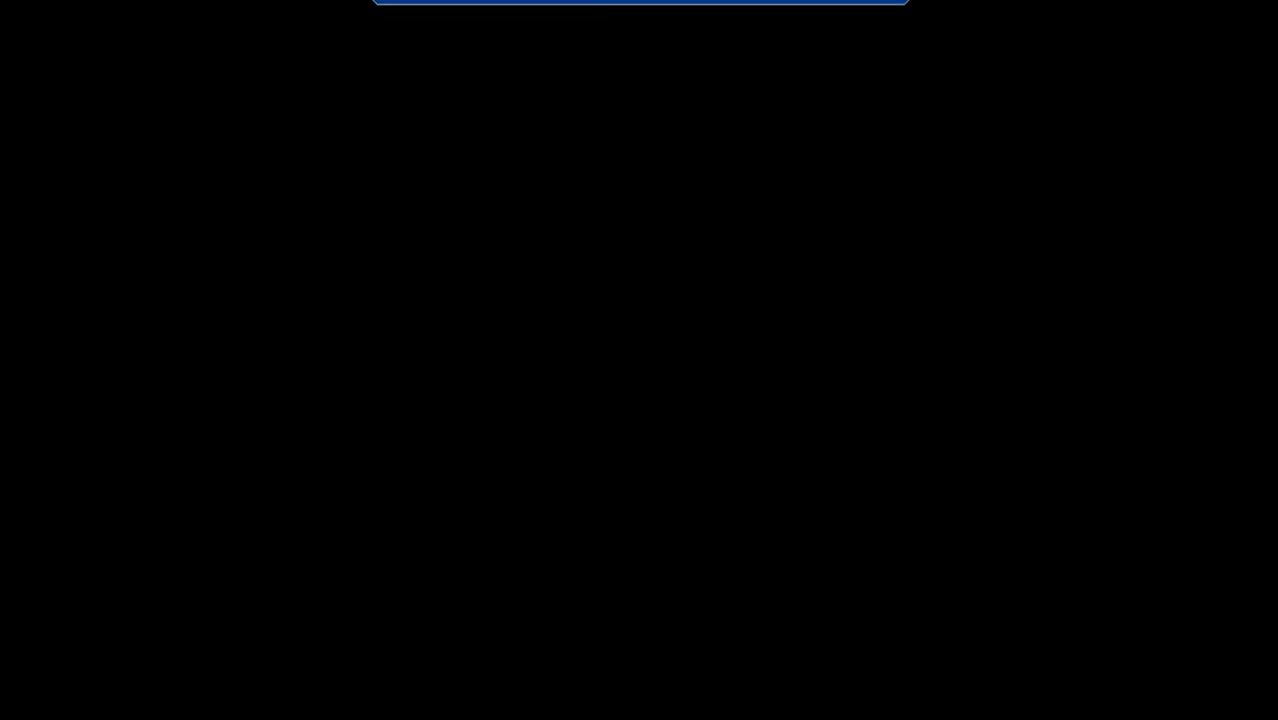
mouse_move(889, 8)
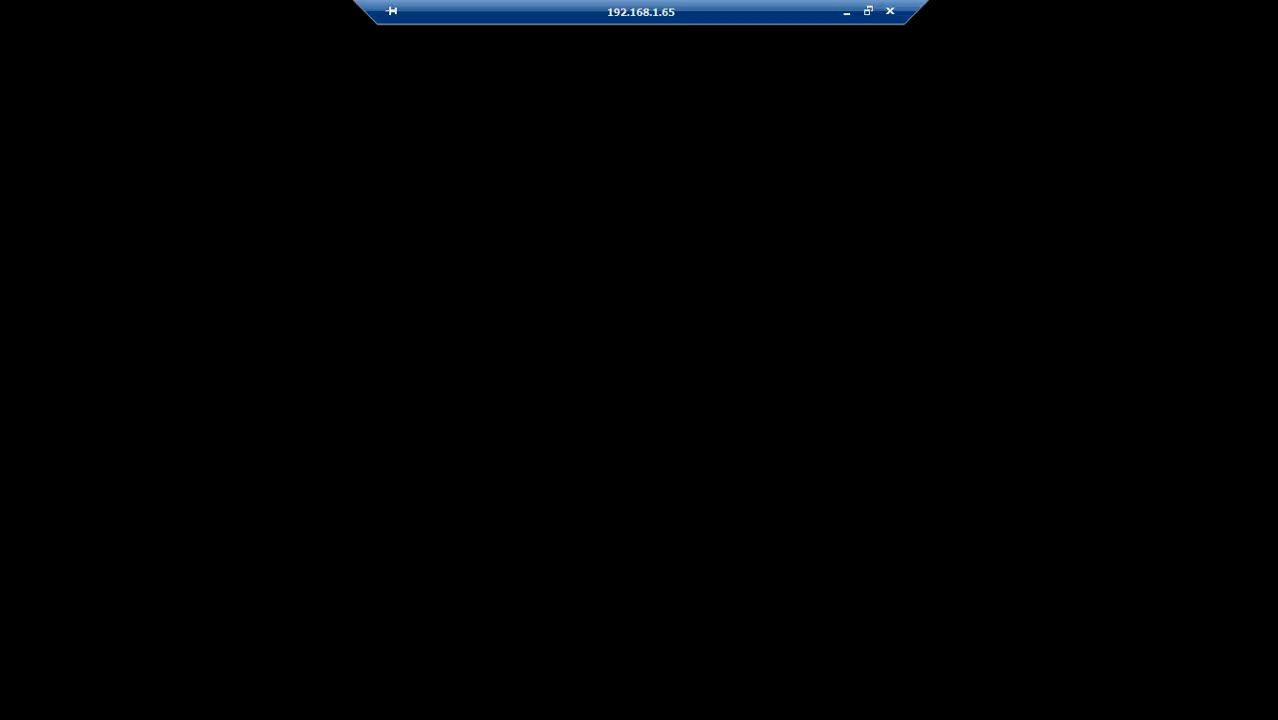
click(889, 11)
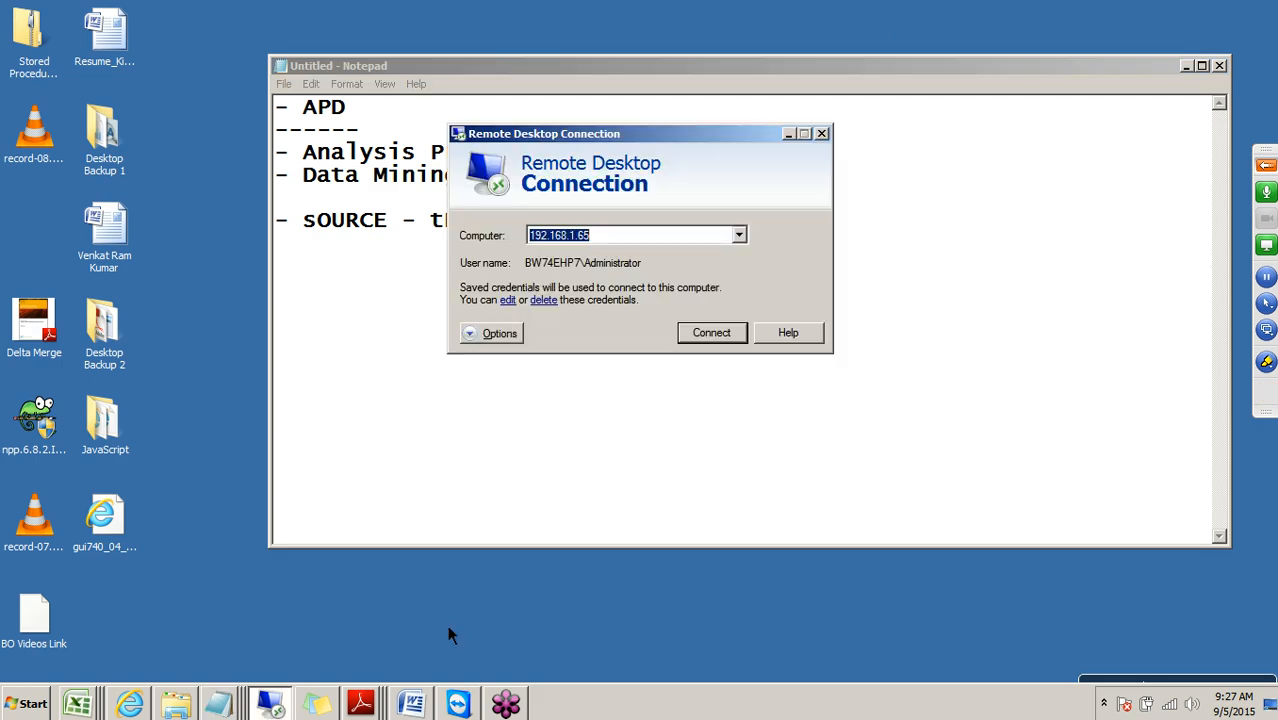
click(738, 338)
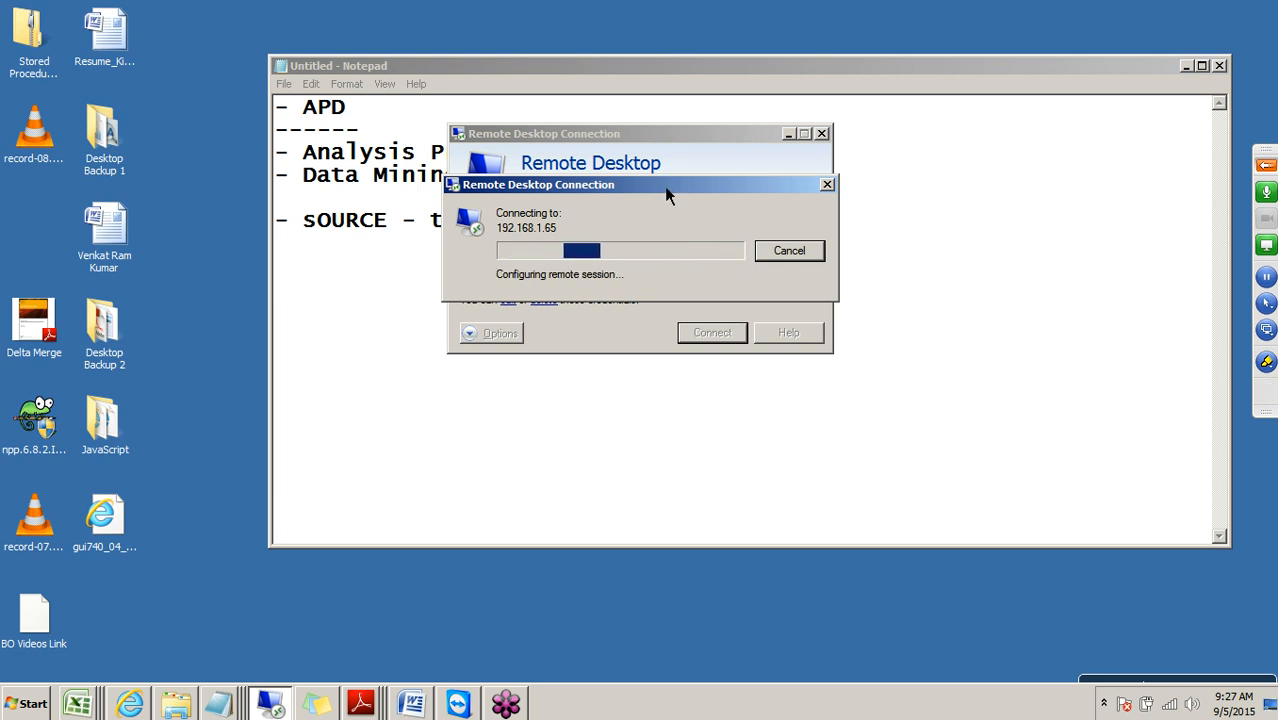
click(704, 399)
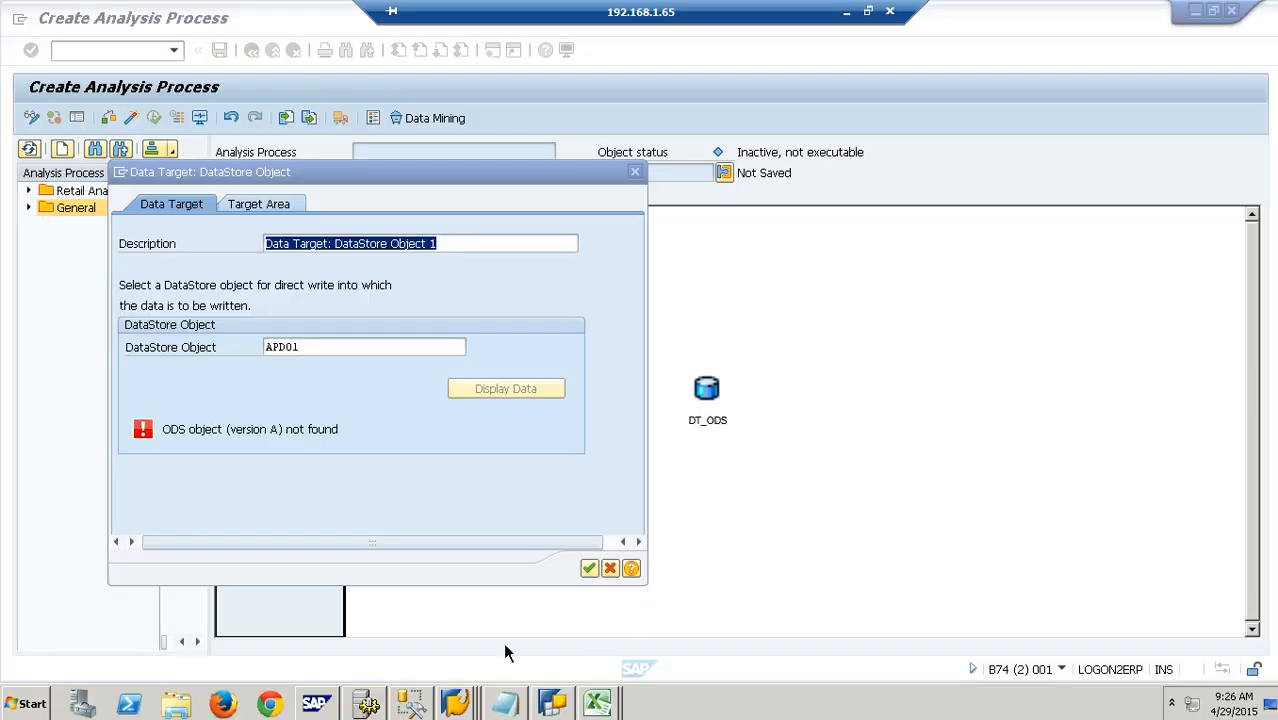
Step: Check the DataStore object's technical name in the Data Warehousing Workbench and assign ZAPD001 to the data target
click(455, 703)
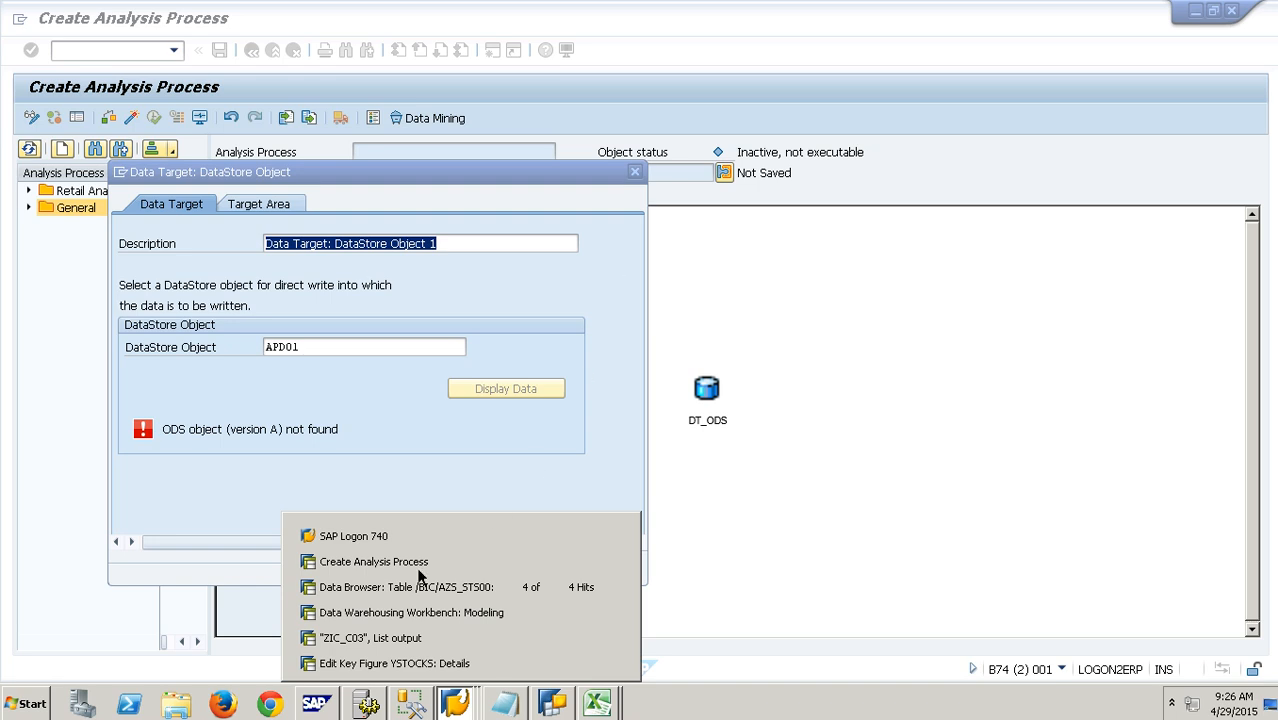
click(441, 622)
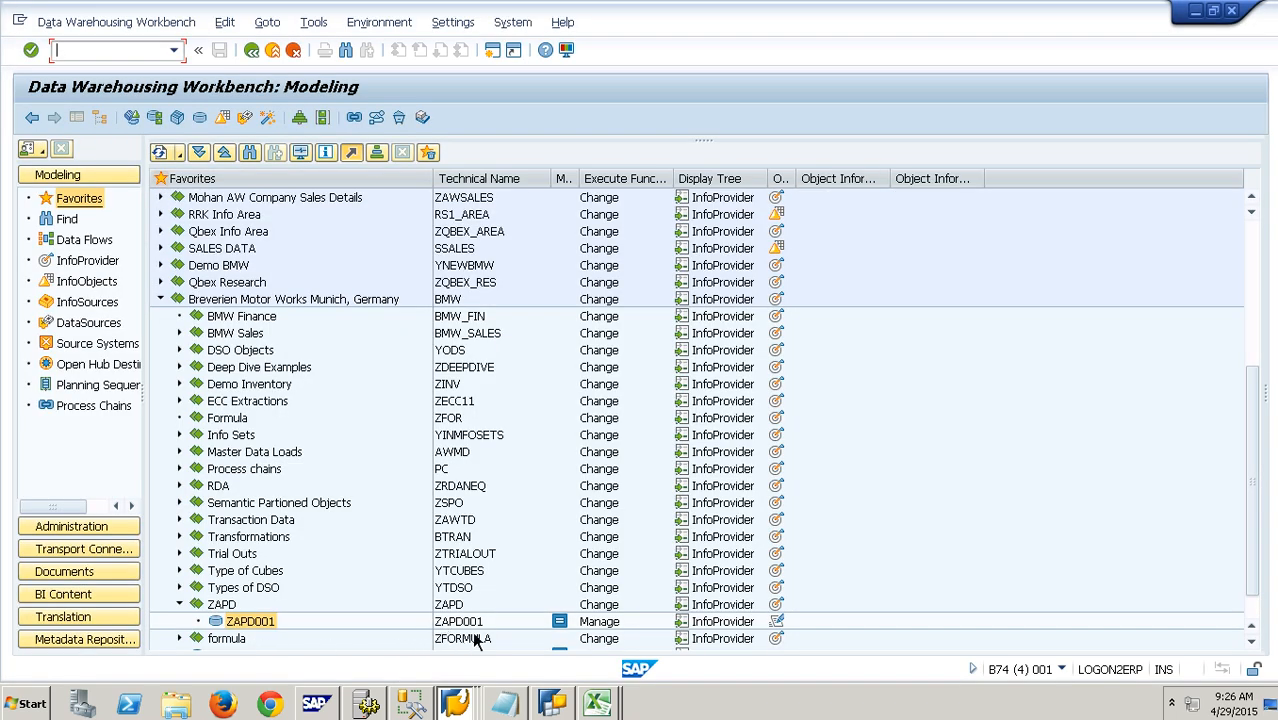
mouse_move(446, 626)
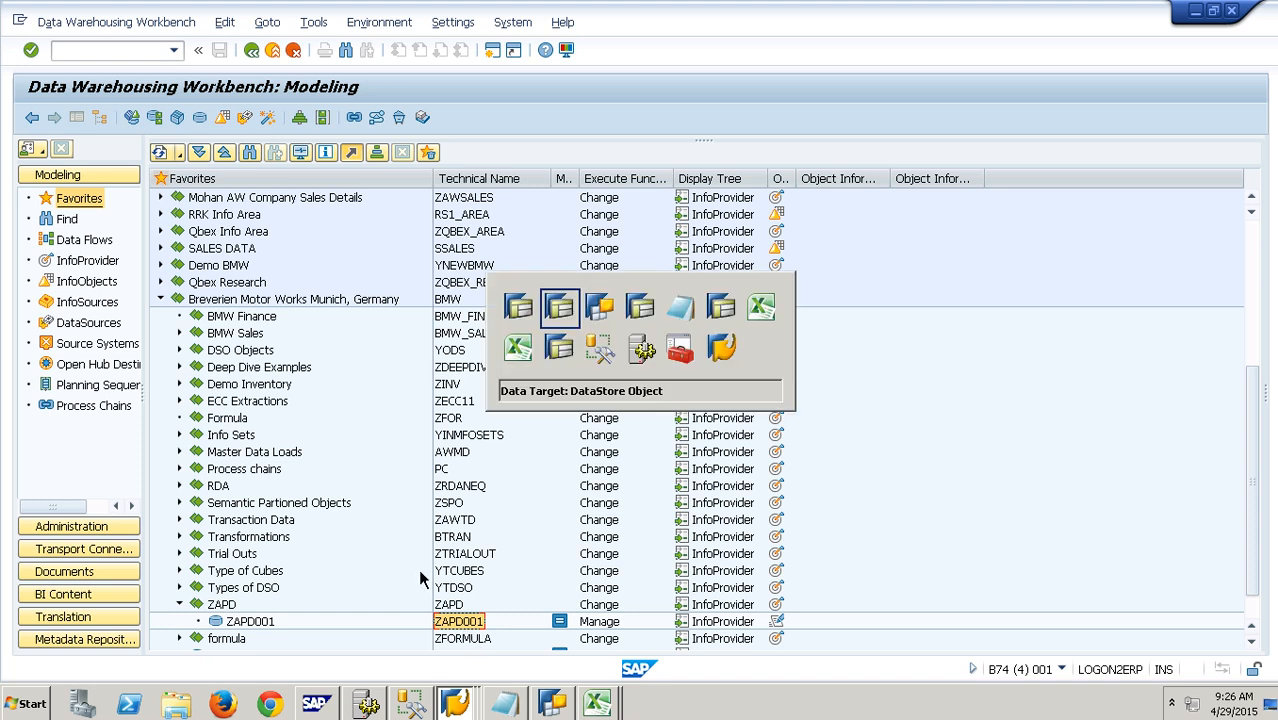
key(alt+Tab)
drag(319, 348, 223, 346)
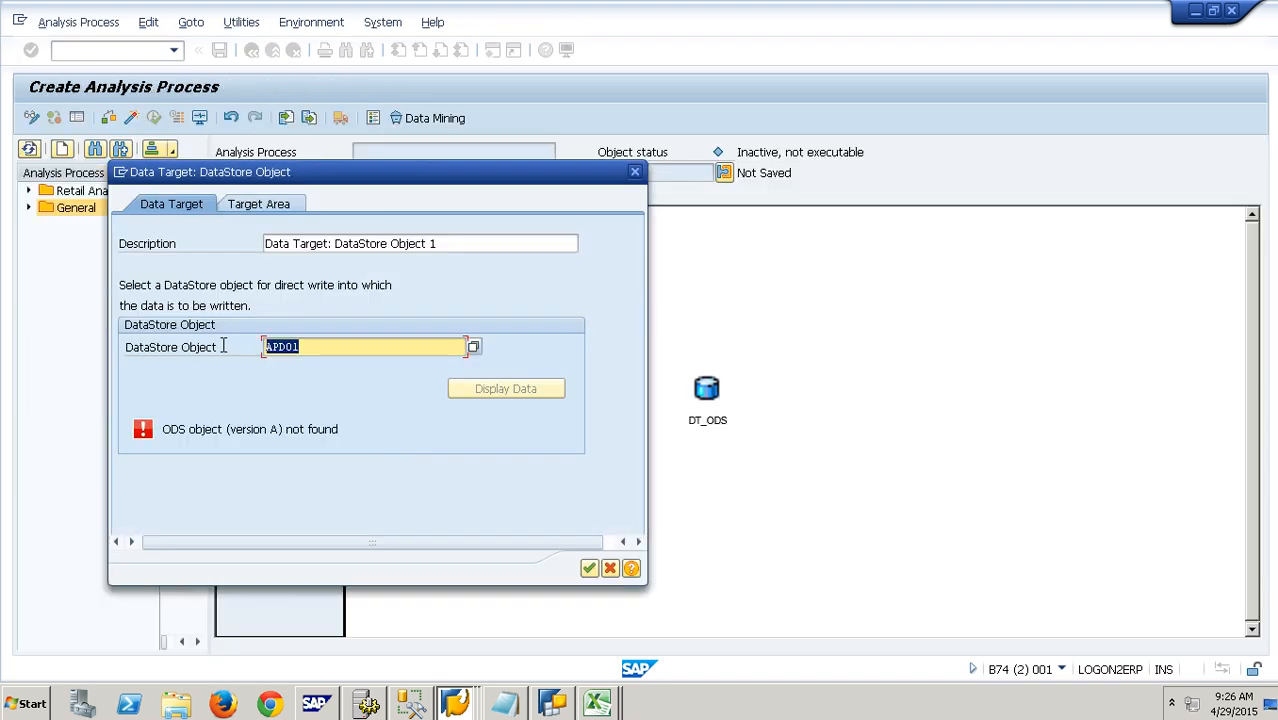
text(ZAPD001)
click(589, 568)
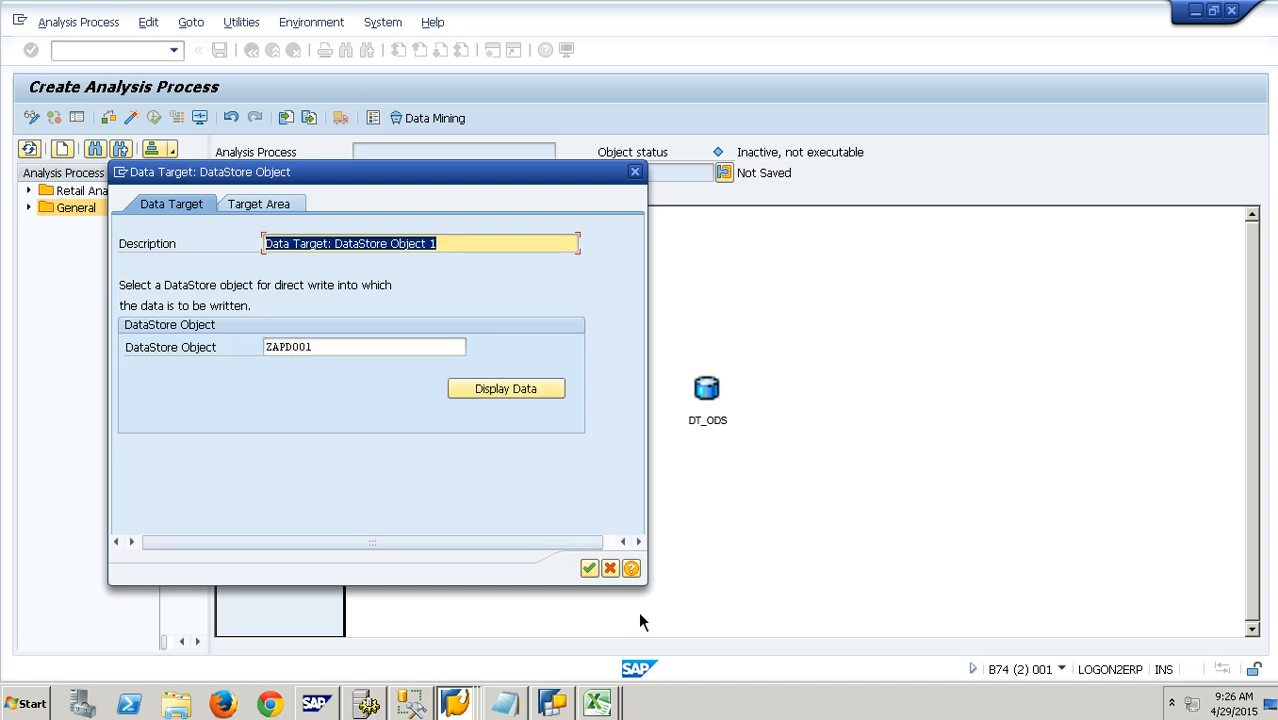
click(589, 568)
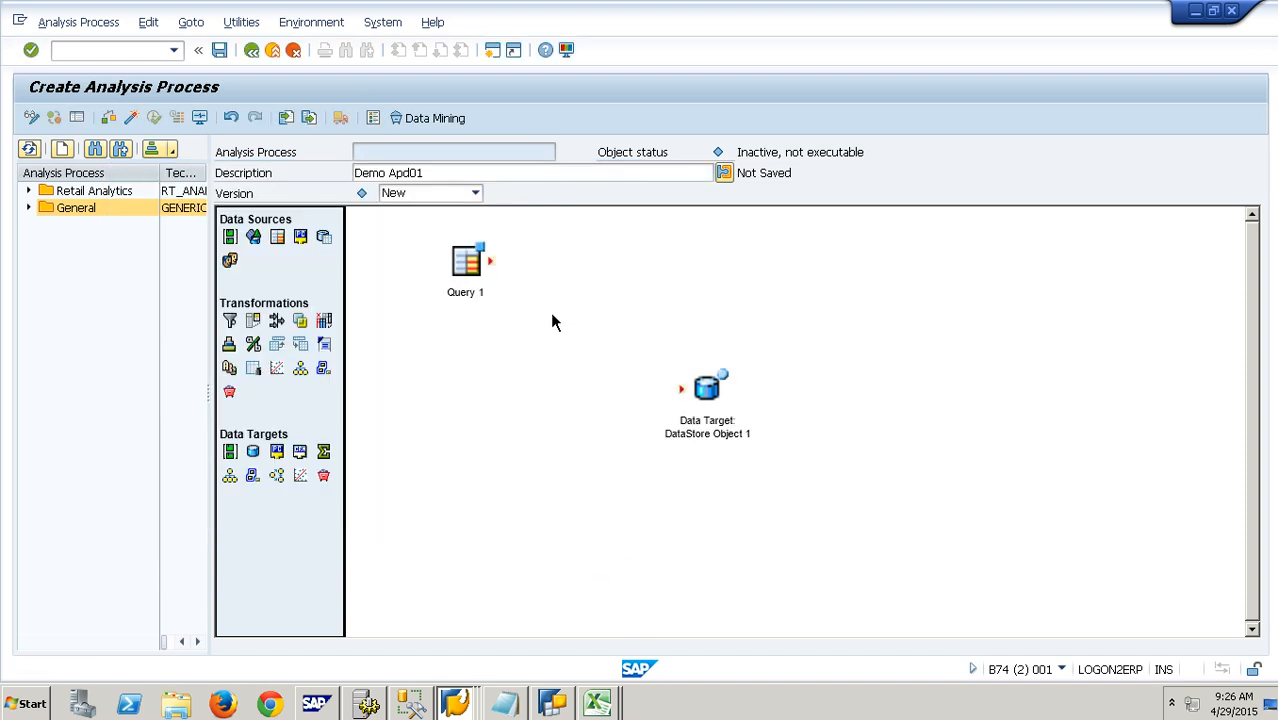
Step: Connect Query 1 to the DataStore data target and open the field assignment of the connection
drag(490, 261, 728, 420)
click(602, 334)
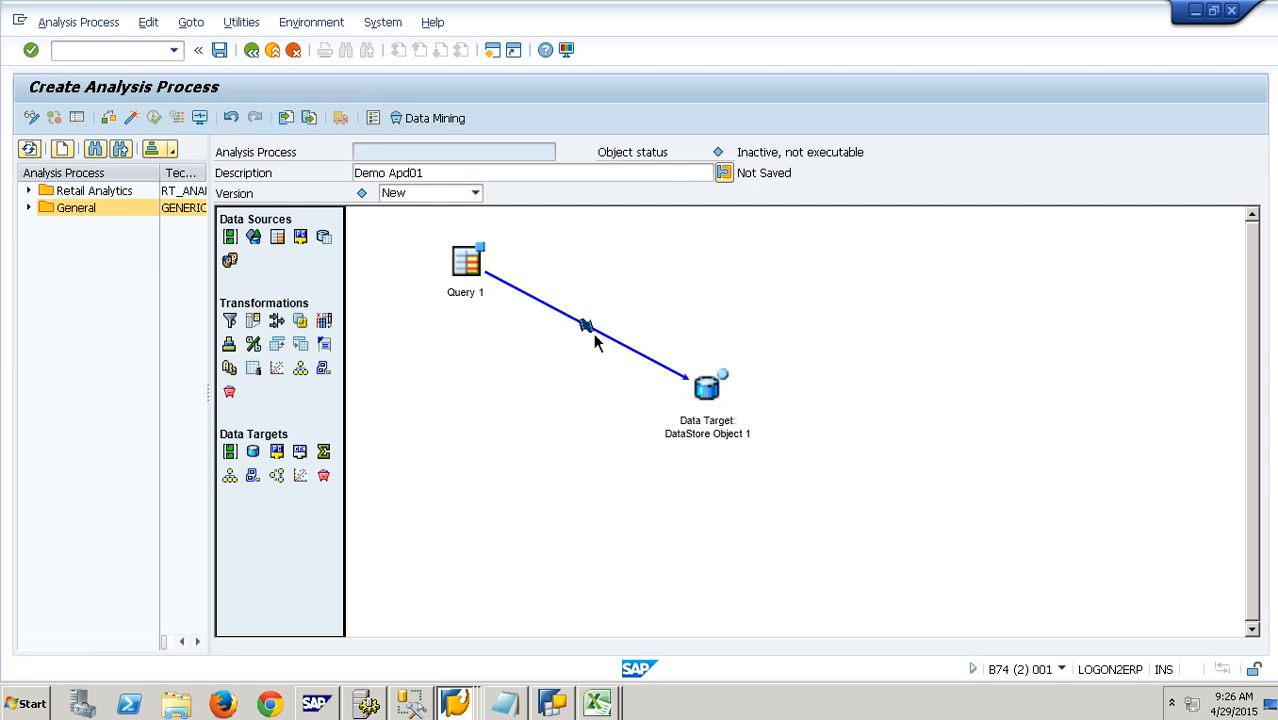
right_click(595, 342)
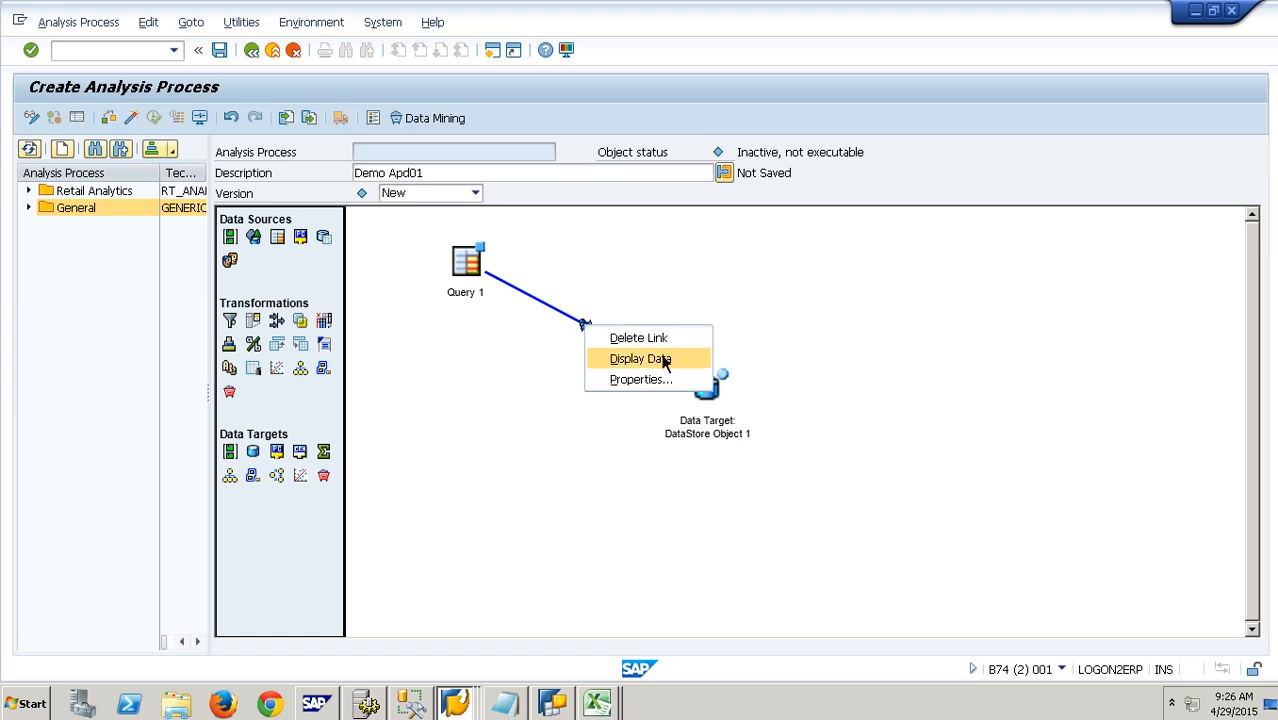
click(657, 385)
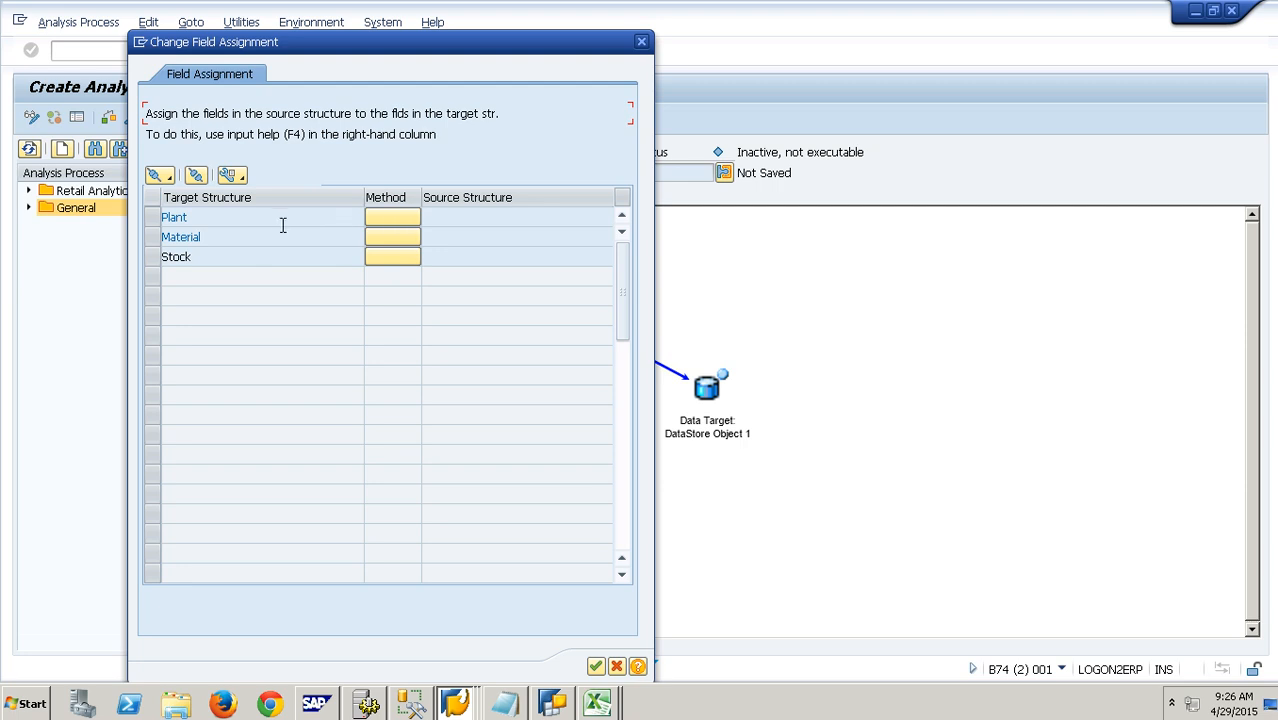
Step: Assign source characteristic YPLNT_NUM to the target field Plant and YMAT_NUM to the target field Material
key(Tab)
click(407, 225)
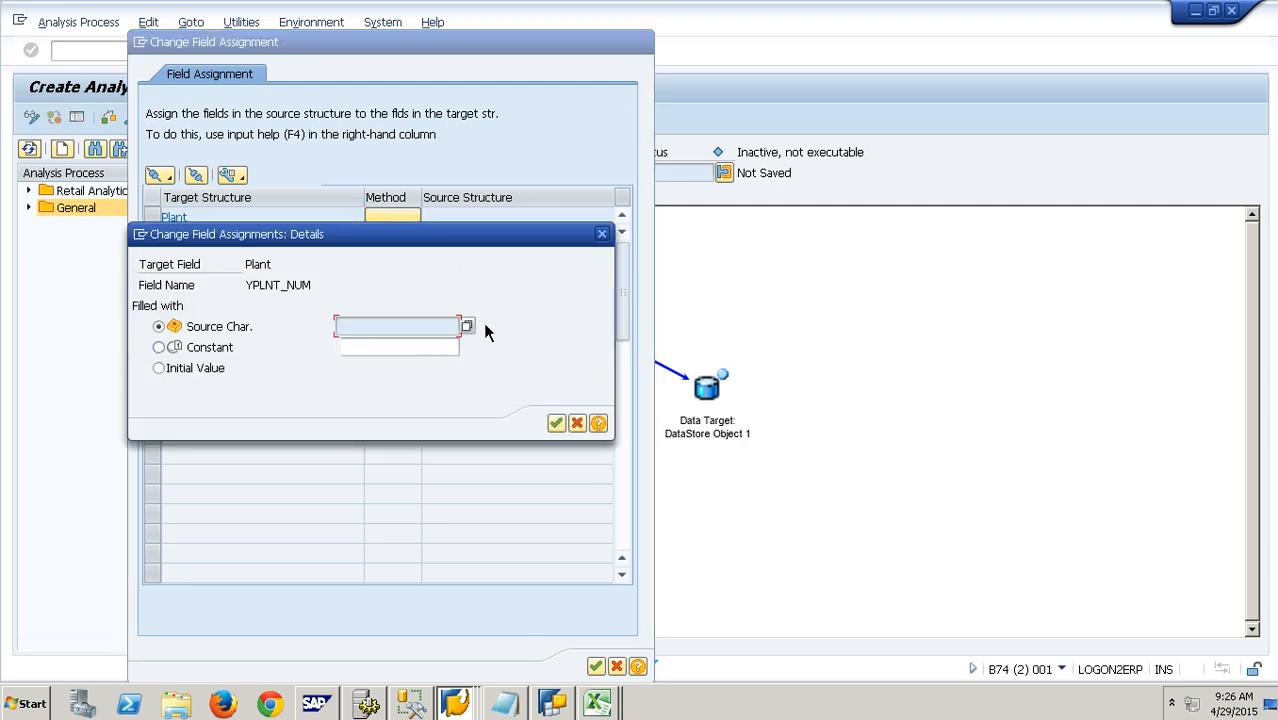
click(467, 327)
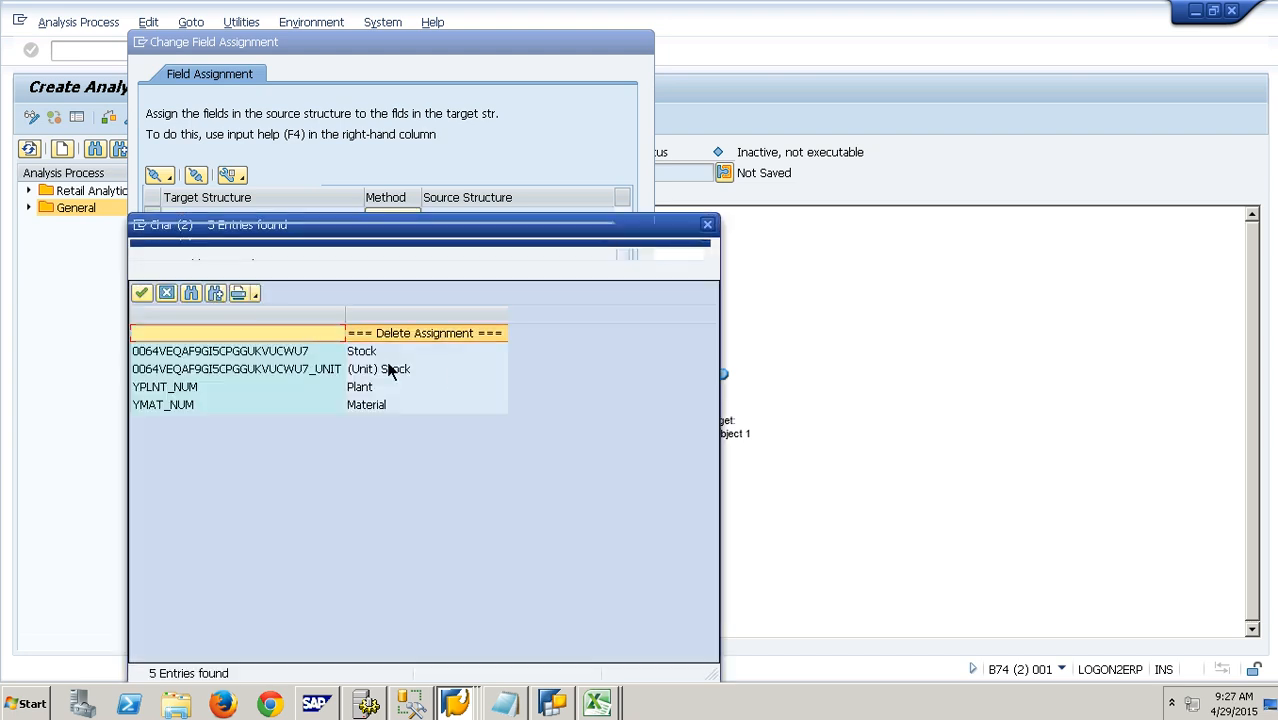
double_click(281, 395)
click(556, 423)
click(400, 242)
click(467, 327)
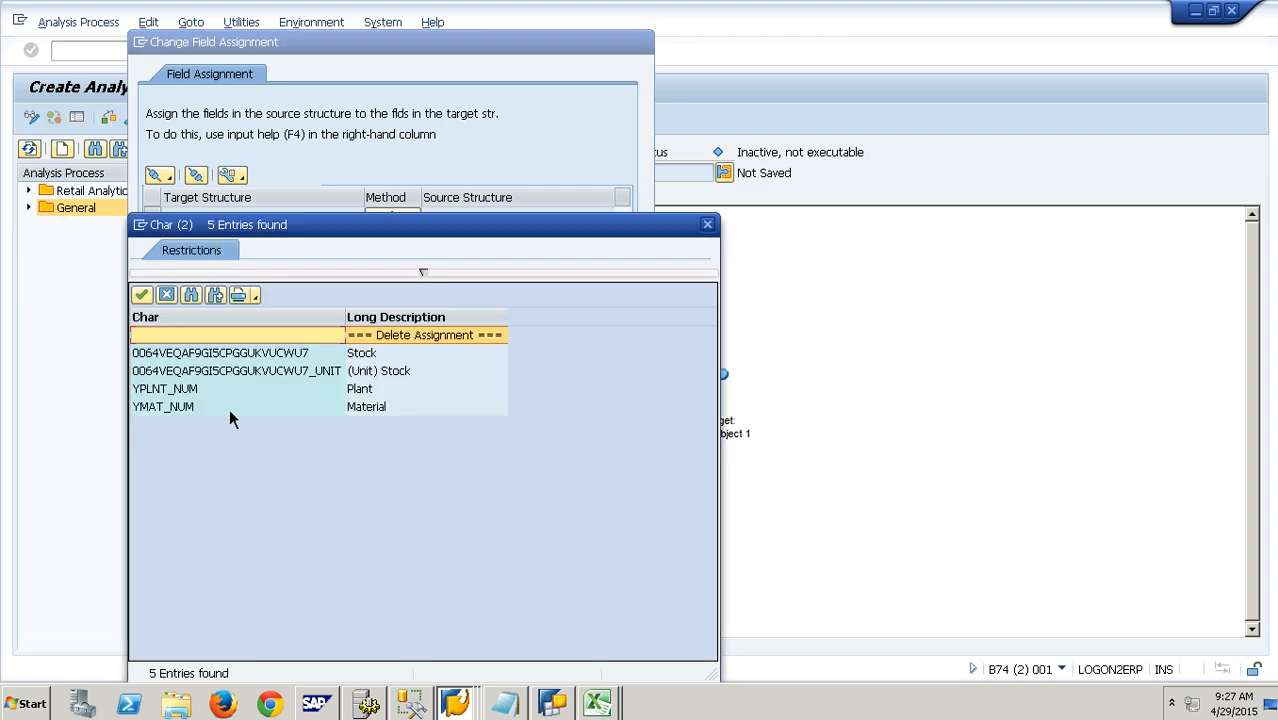
double_click(228, 414)
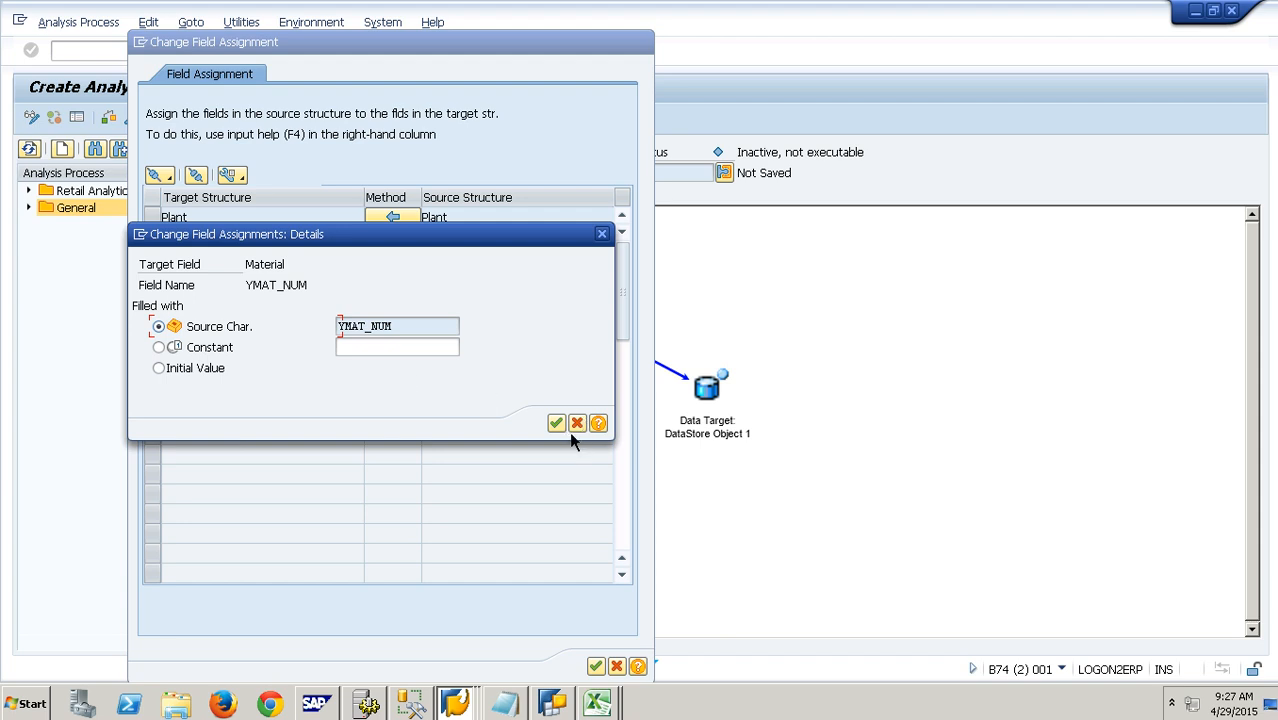
click(556, 423)
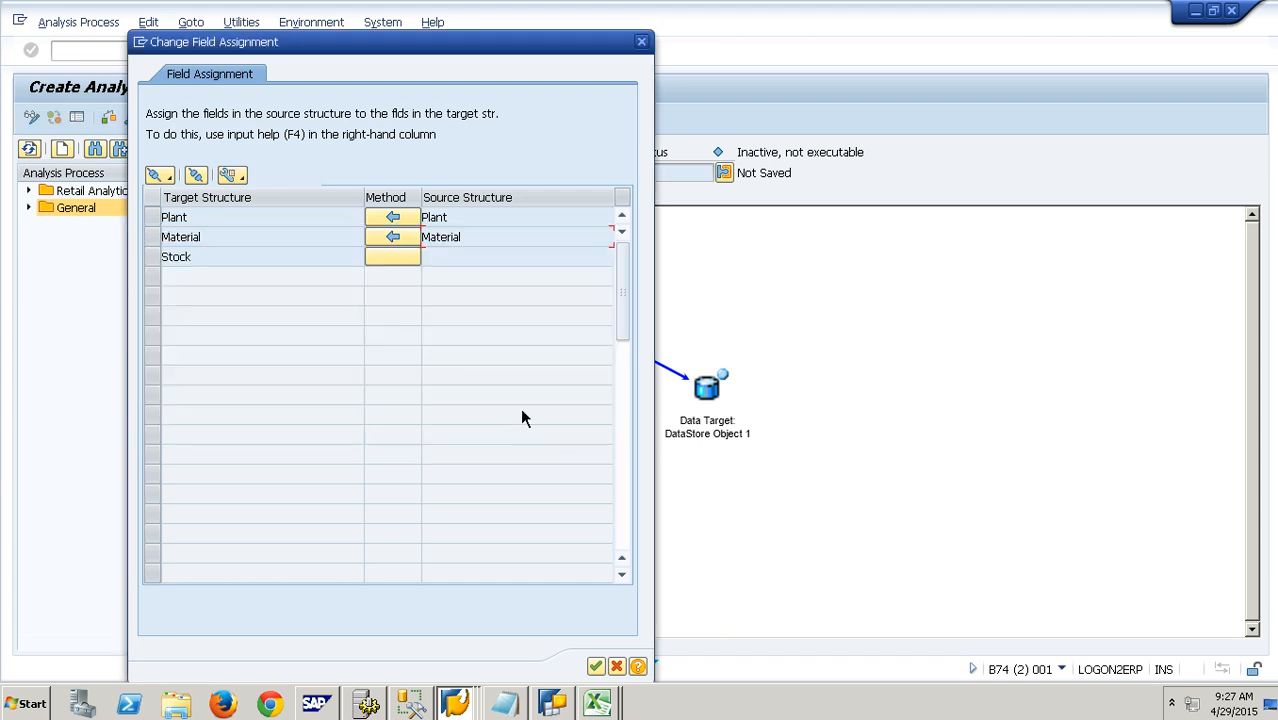
Step: Assign the source characteristic Stock (0064VEQAF9GI5CPGGUKVUCWU7) to the target field Stock and accept the field assignment
click(392, 259)
click(470, 330)
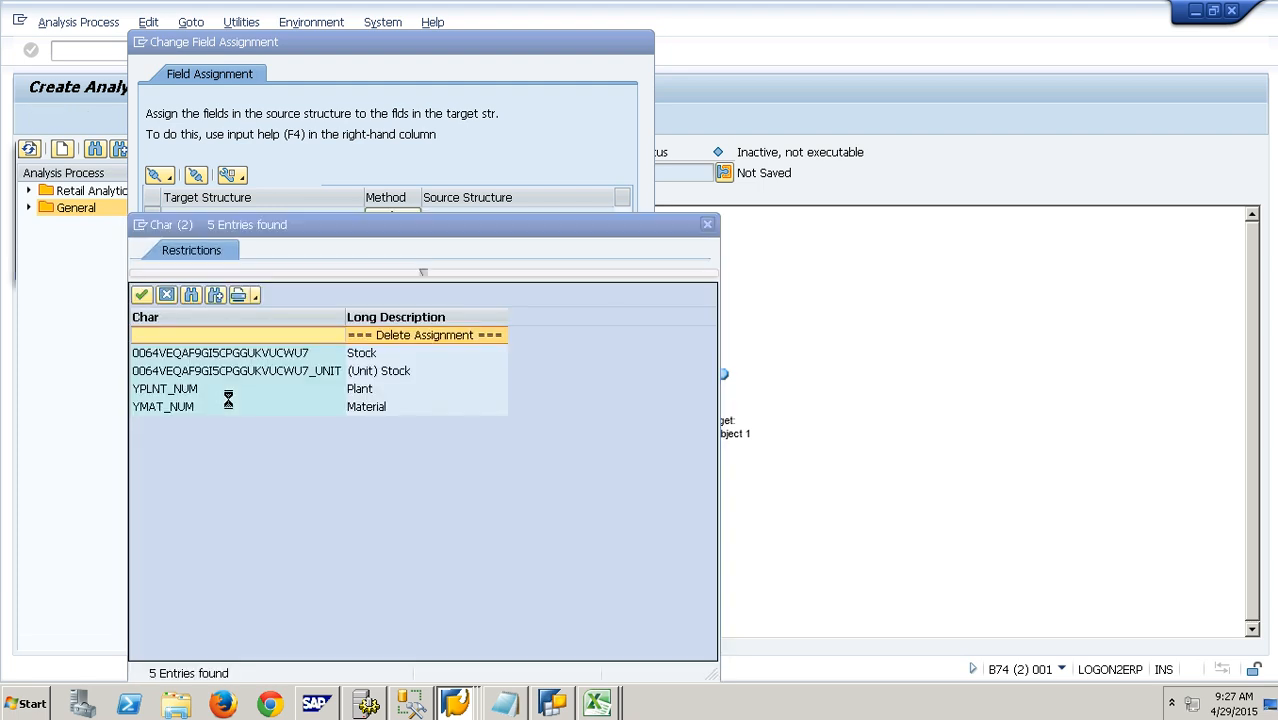
click(239, 355)
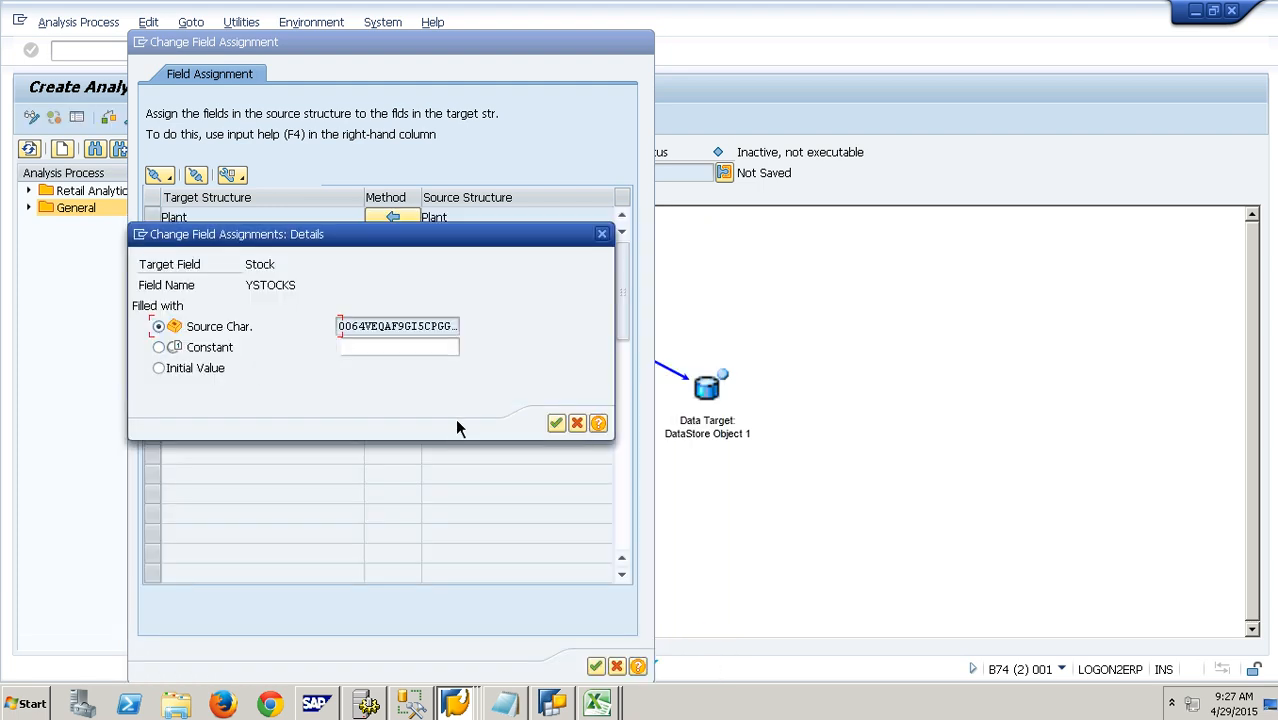
click(553, 421)
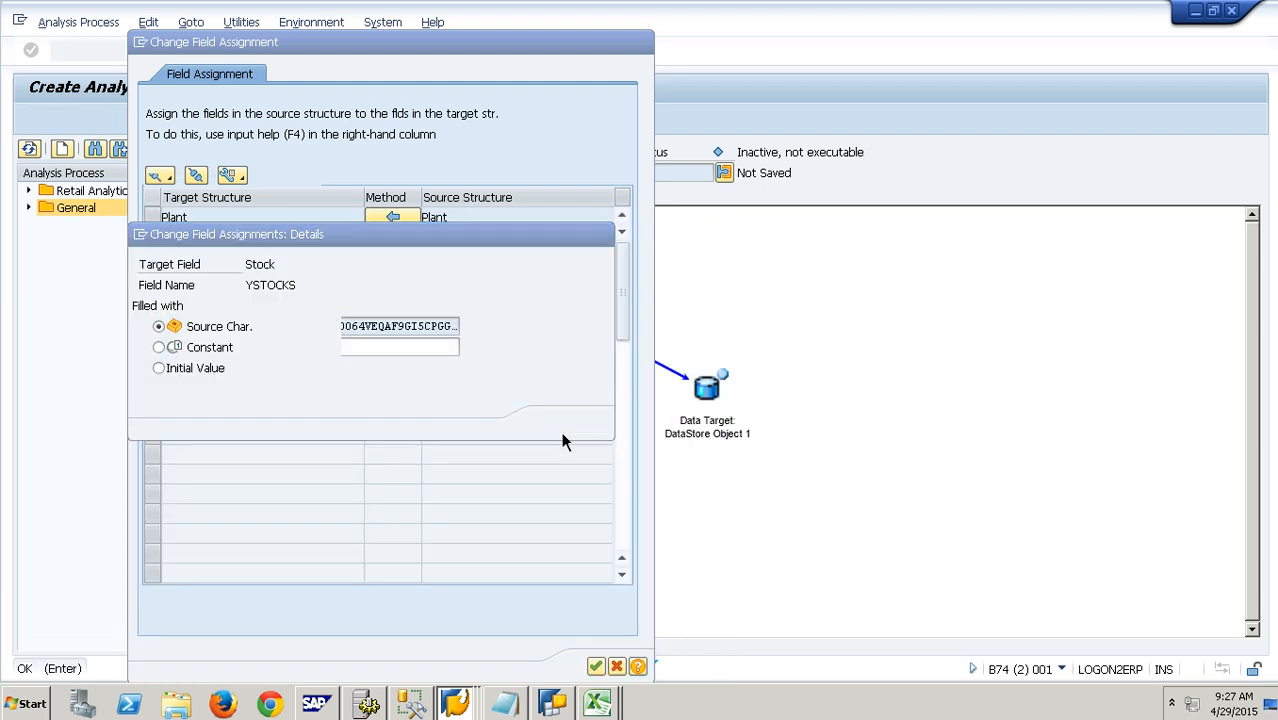
click(596, 666)
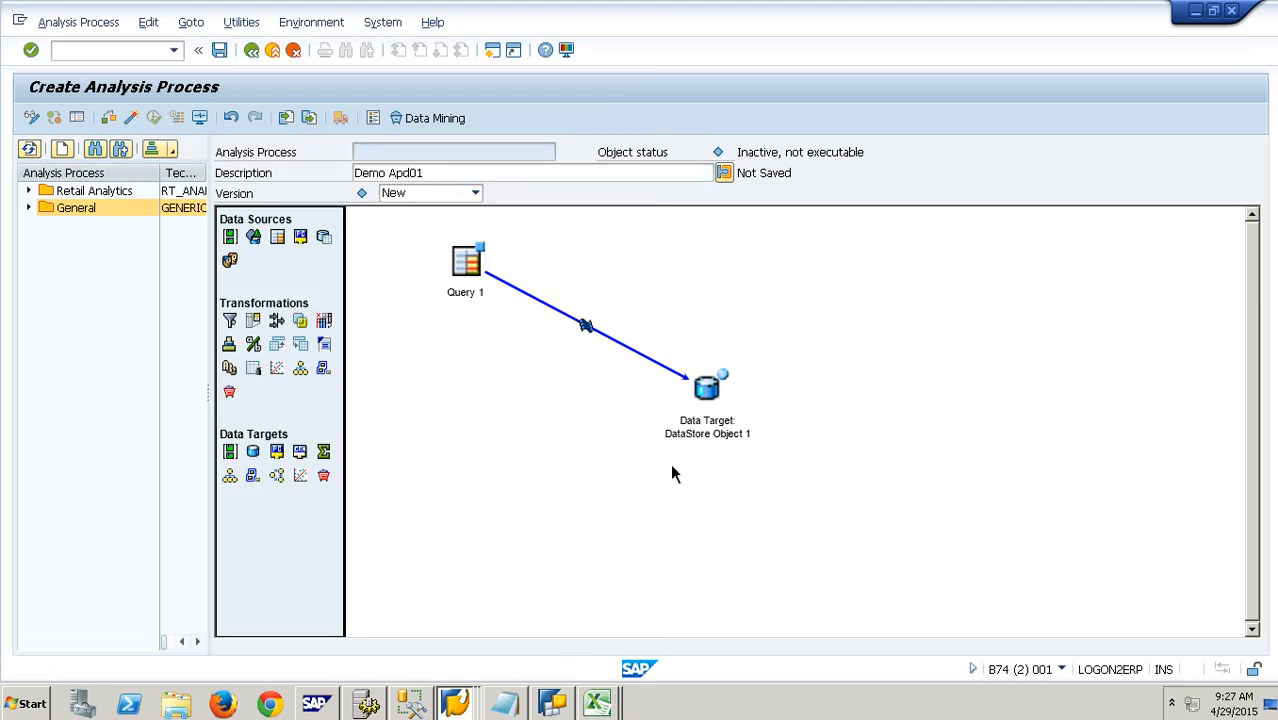
Step: Try a partial overwrite restricted by Plant in the DataStore target's properties, and return to overwriting the object's complete content
right_click(708, 432)
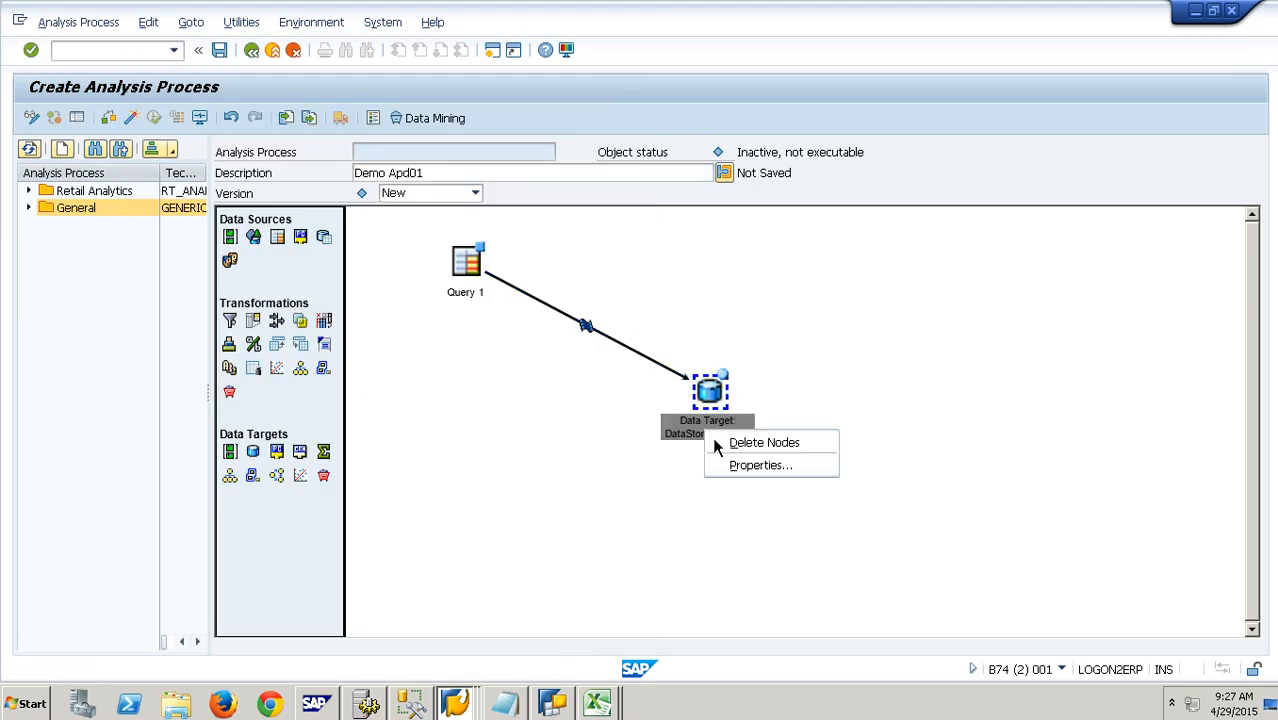
click(785, 470)
click(279, 209)
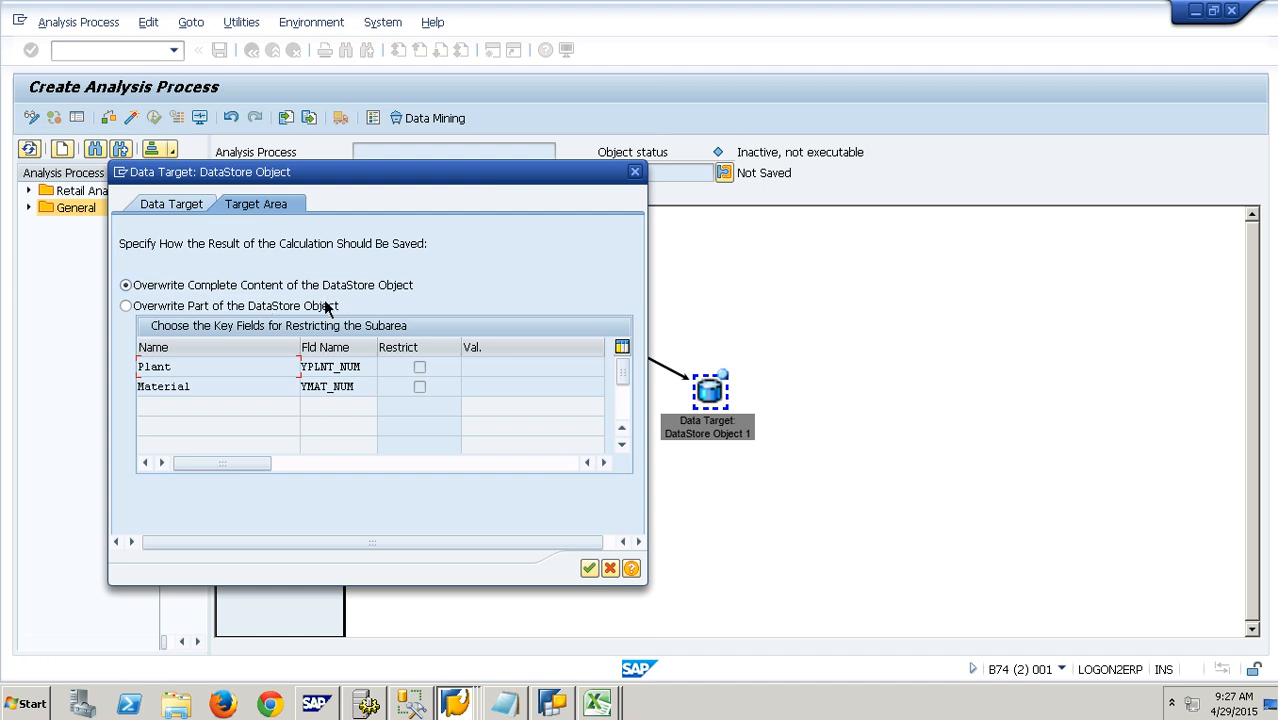
click(325, 308)
click(420, 369)
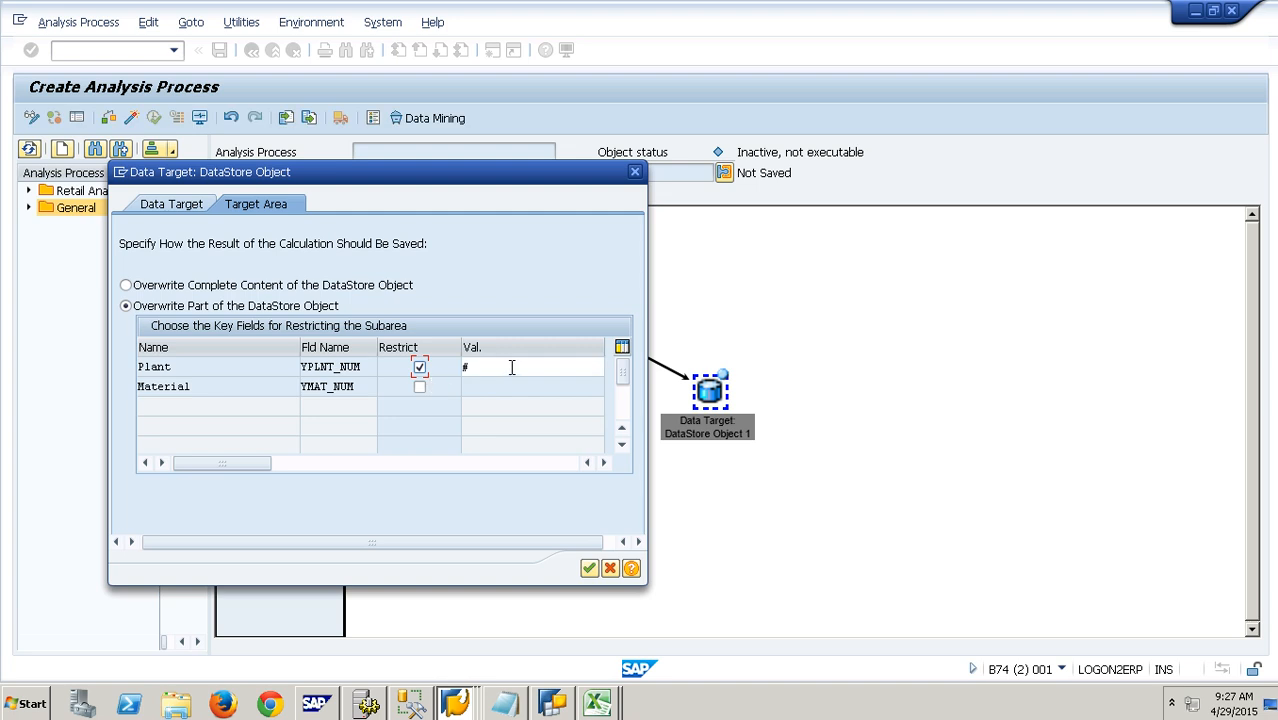
click(508, 366)
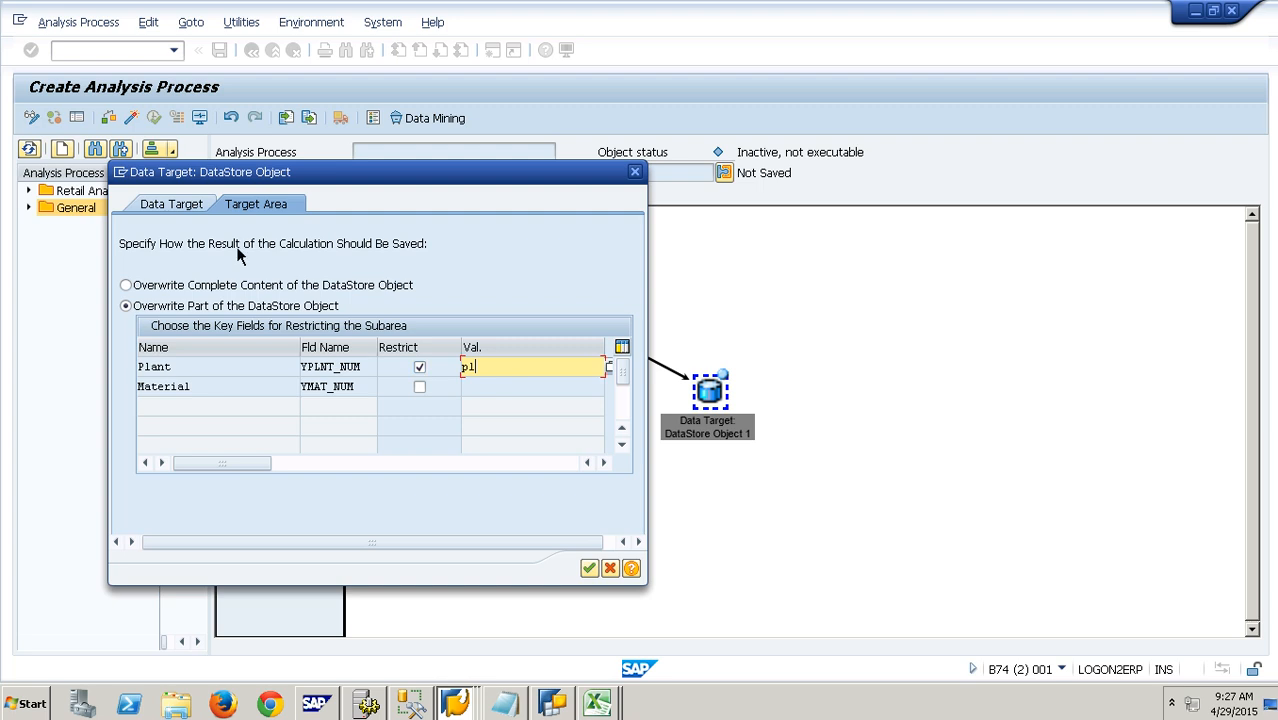
click(176, 289)
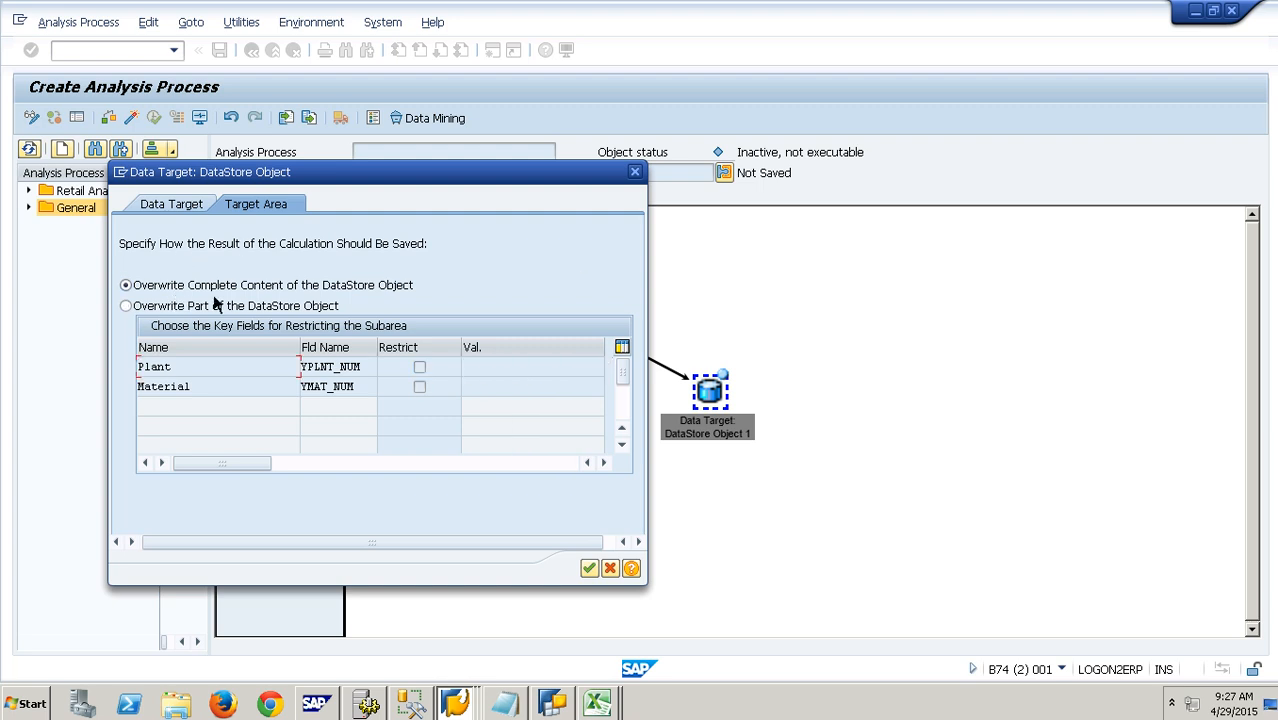
click(589, 568)
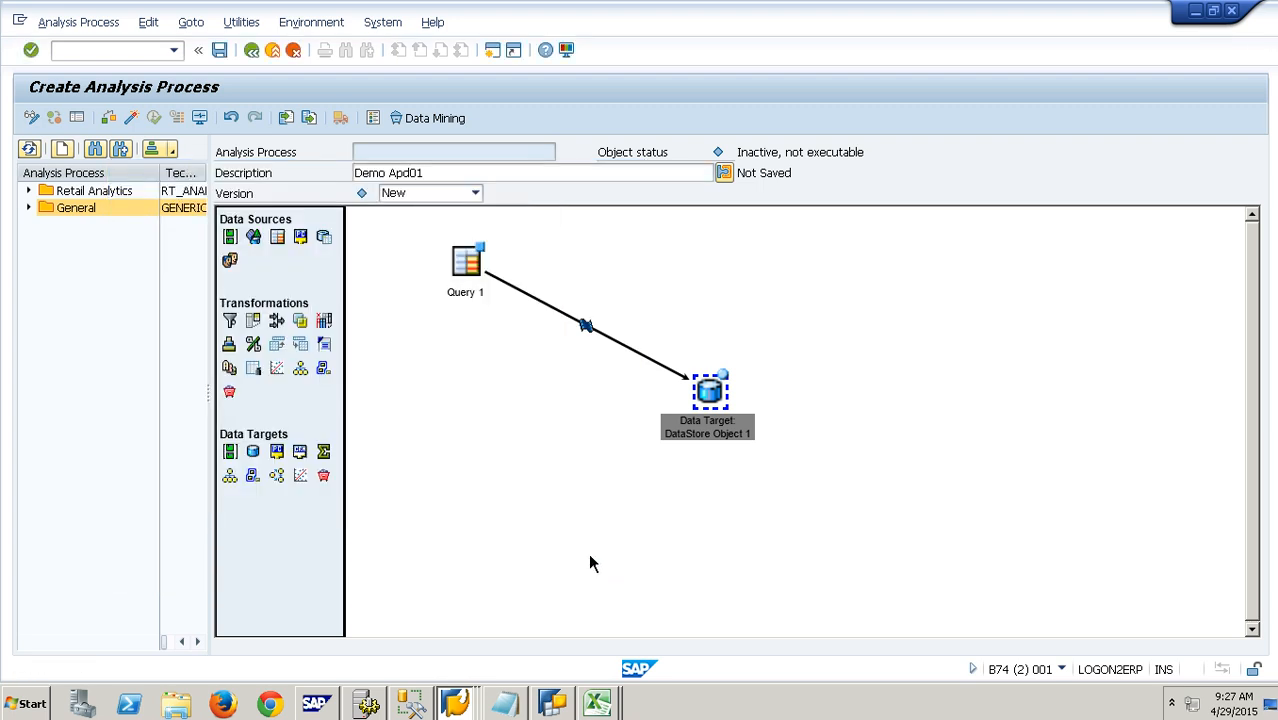
Step: In the properties of Query 1, divide the data collection into packages by YPLNT_NUM Plant with a package size of 1000
click(466, 280)
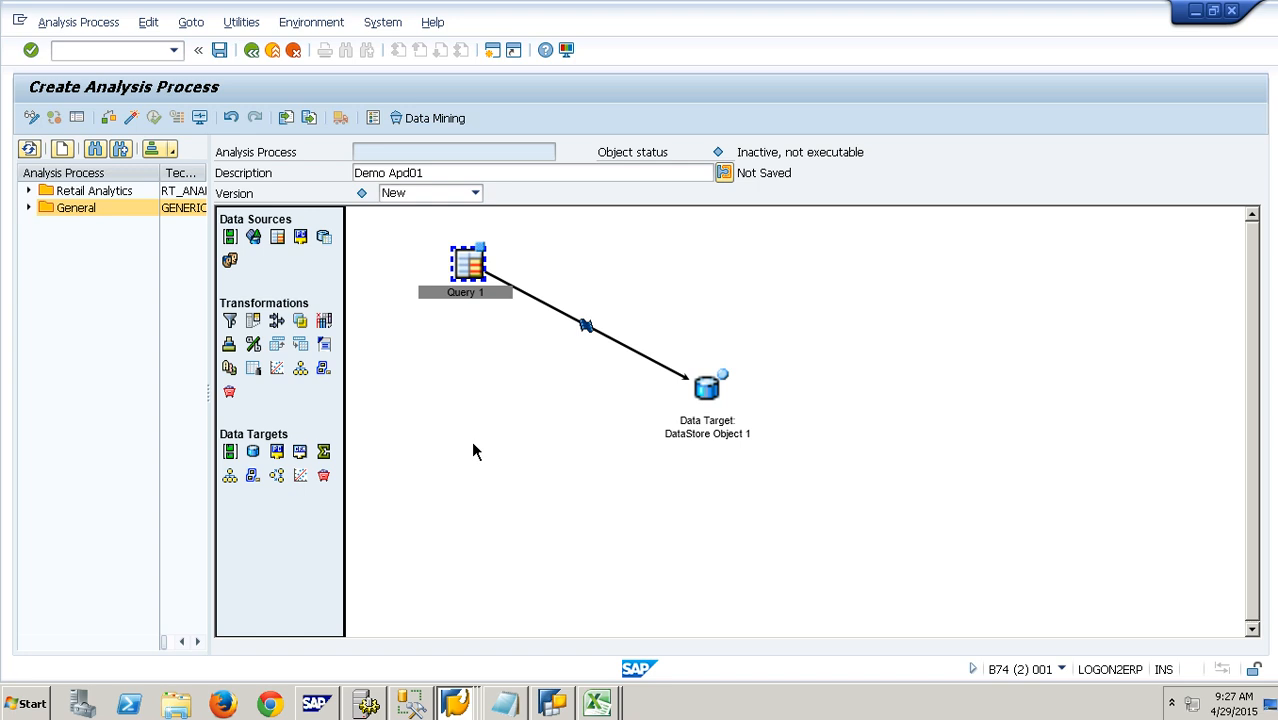
right_click(470, 262)
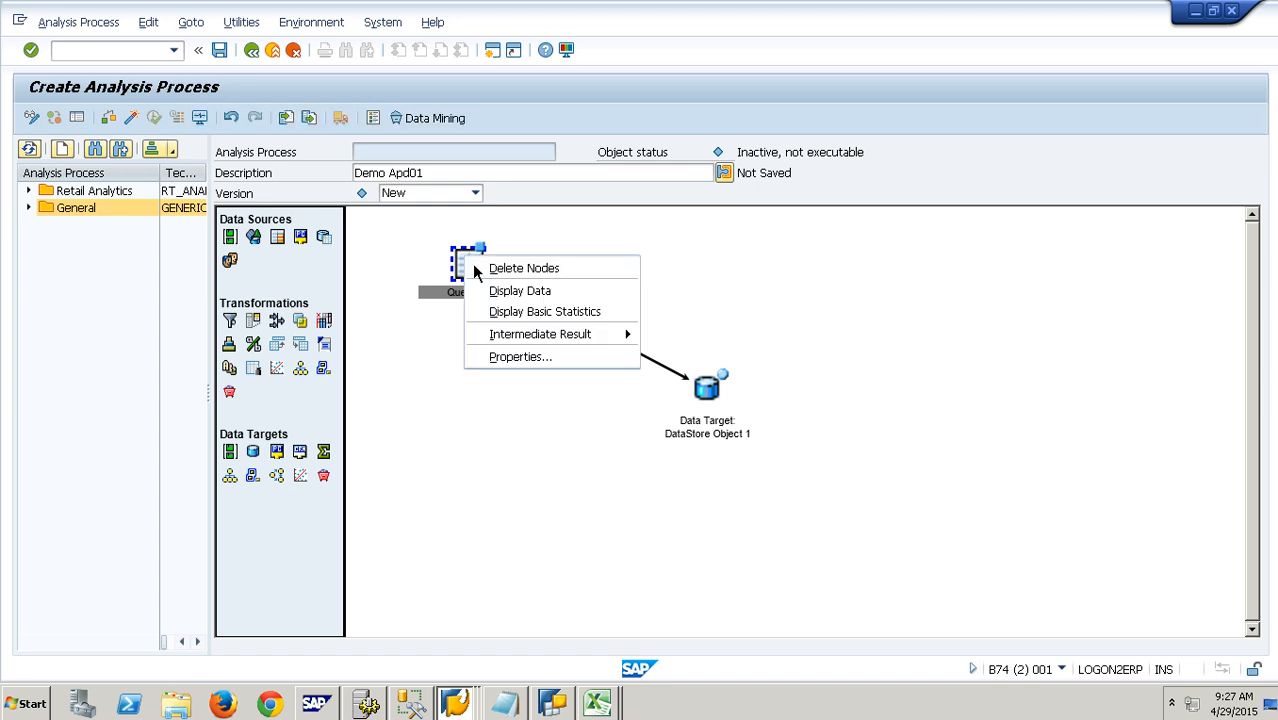
click(537, 360)
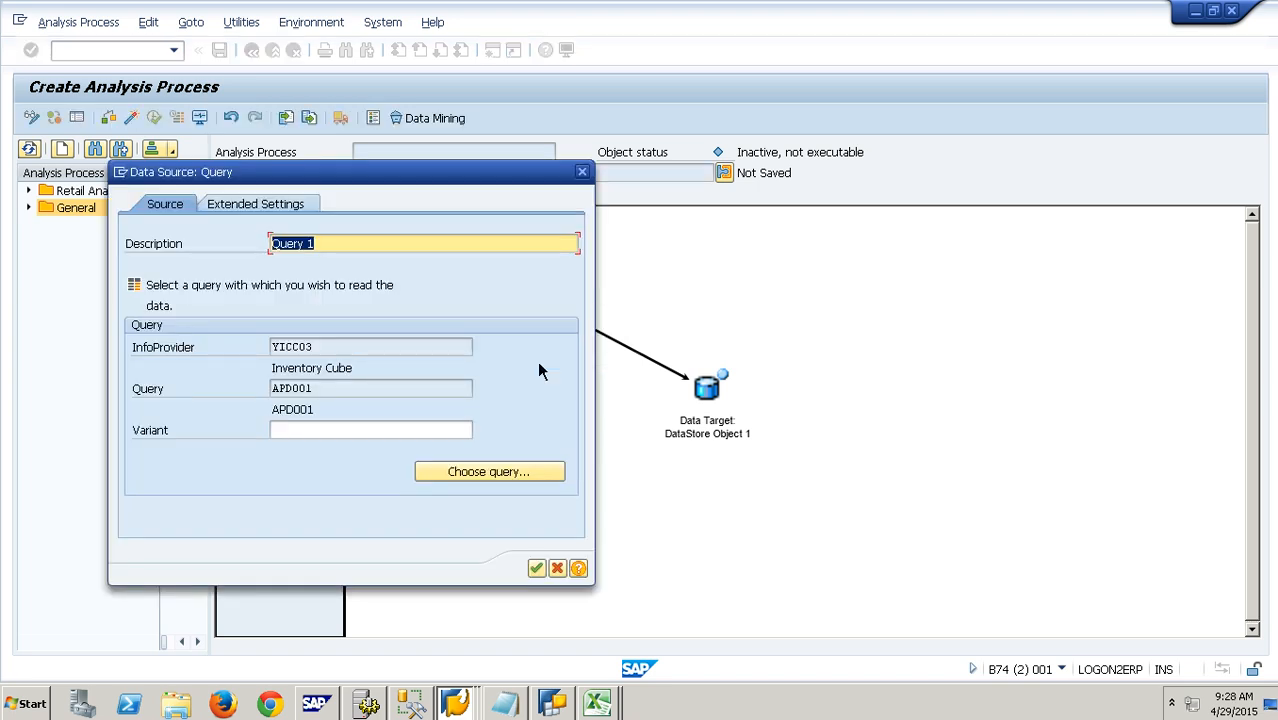
click(292, 210)
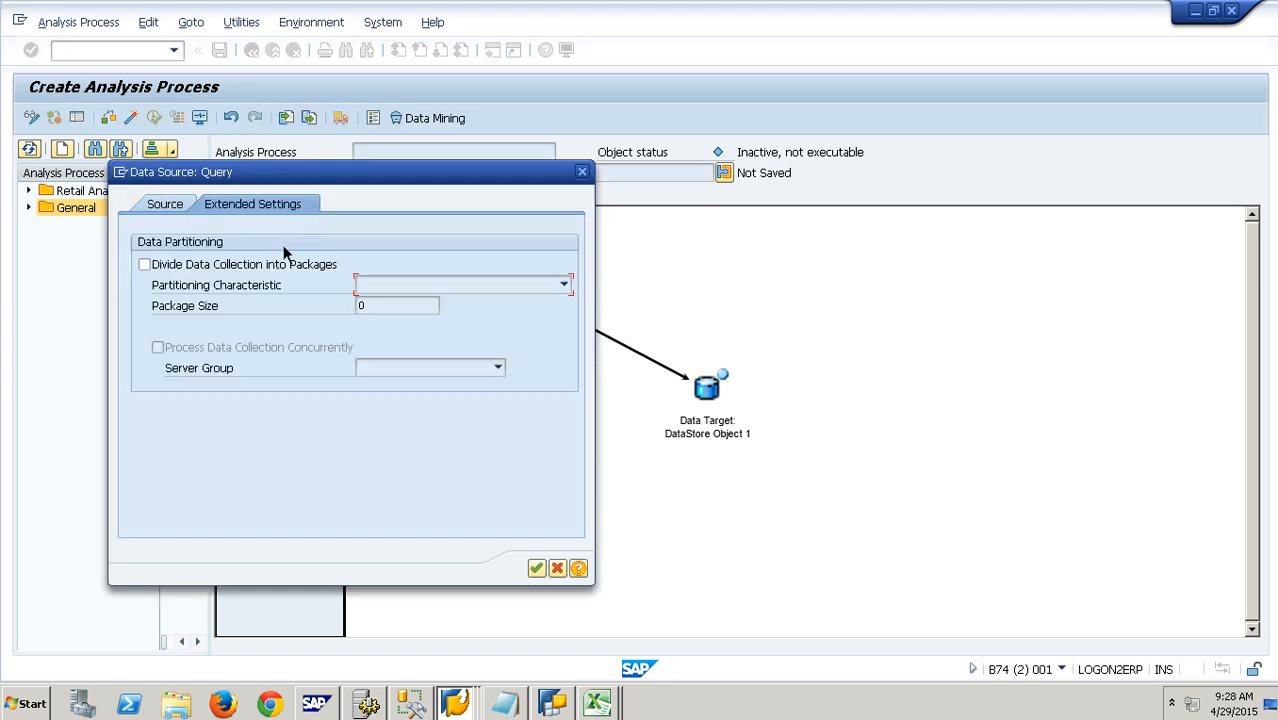
click(218, 270)
click(386, 287)
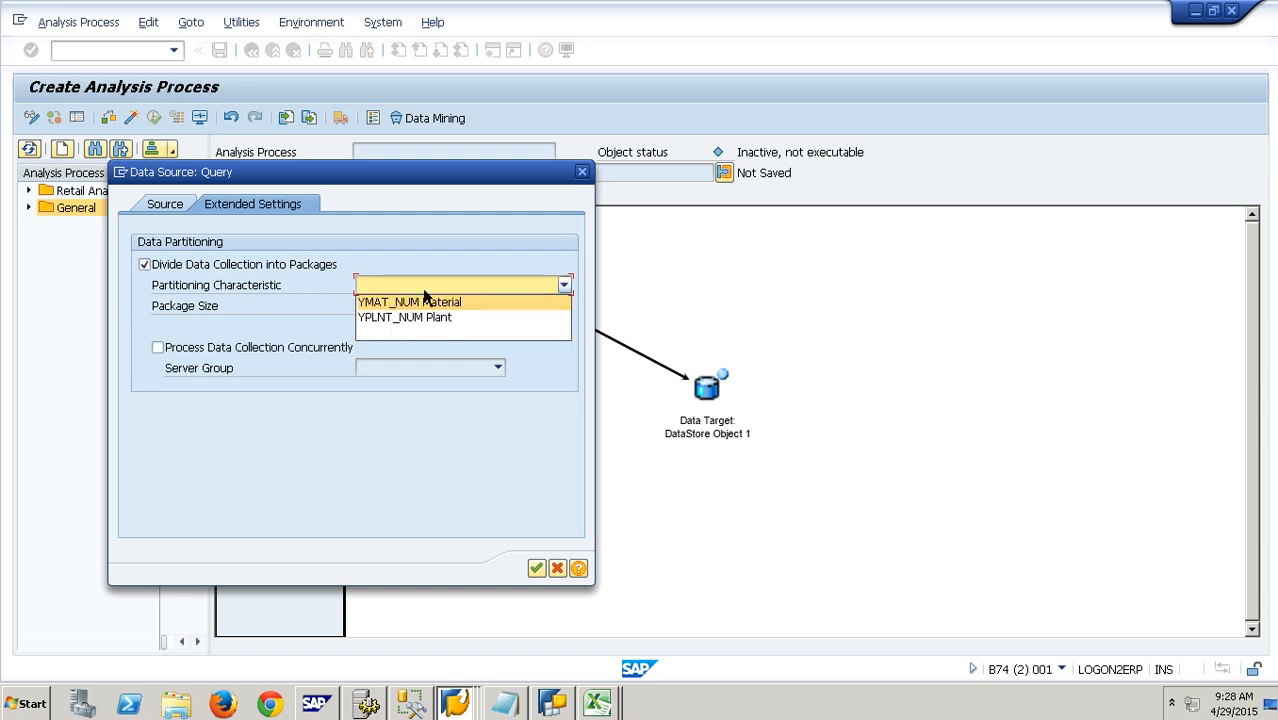
click(464, 338)
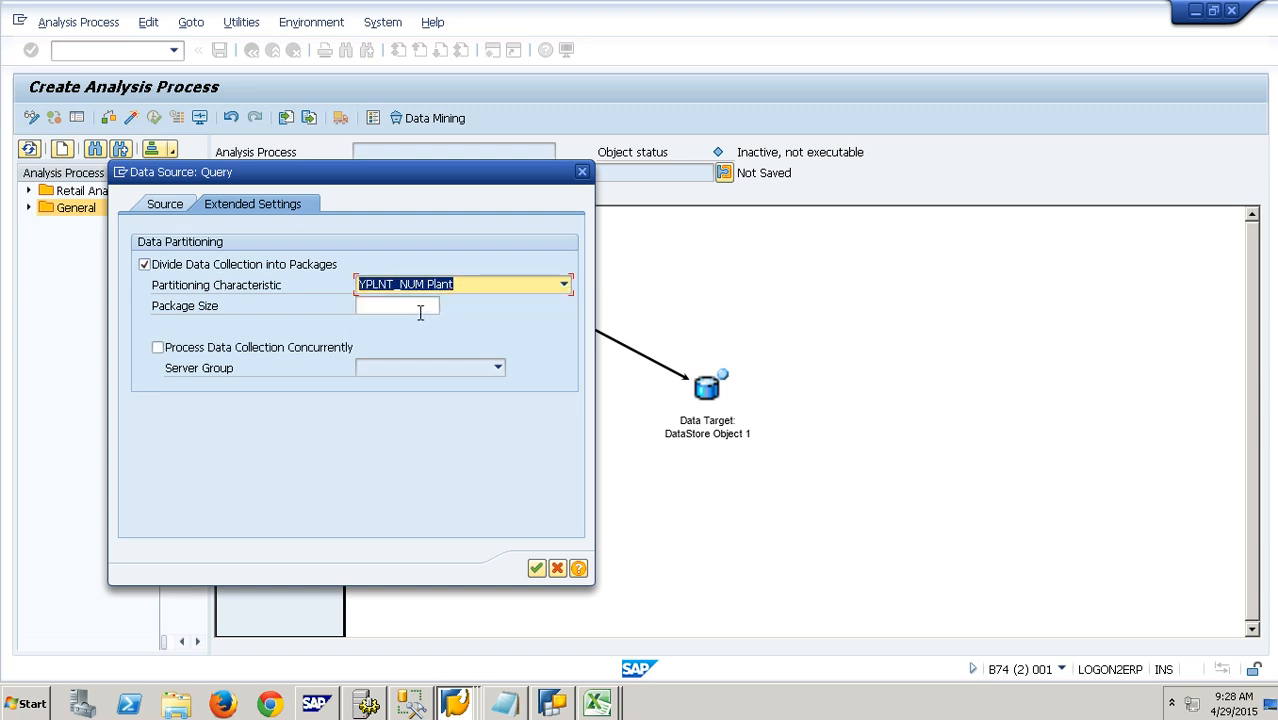
click(420, 309)
text(1000)
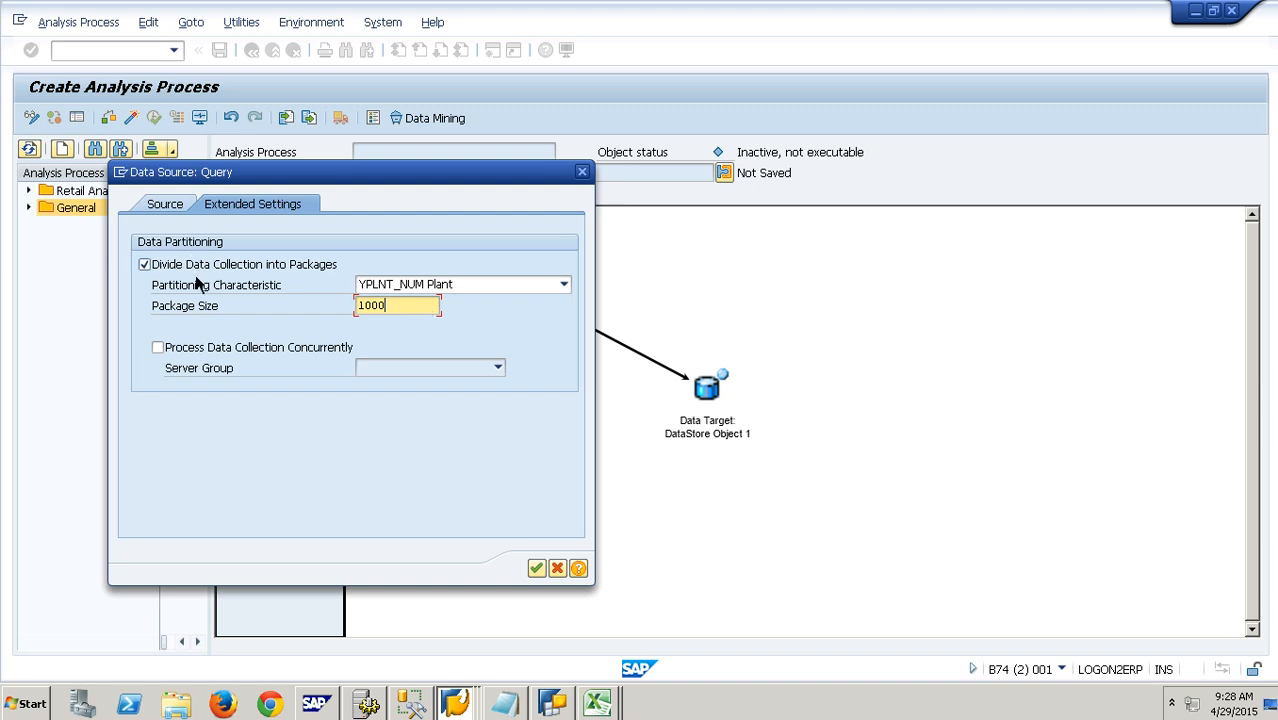
click(538, 571)
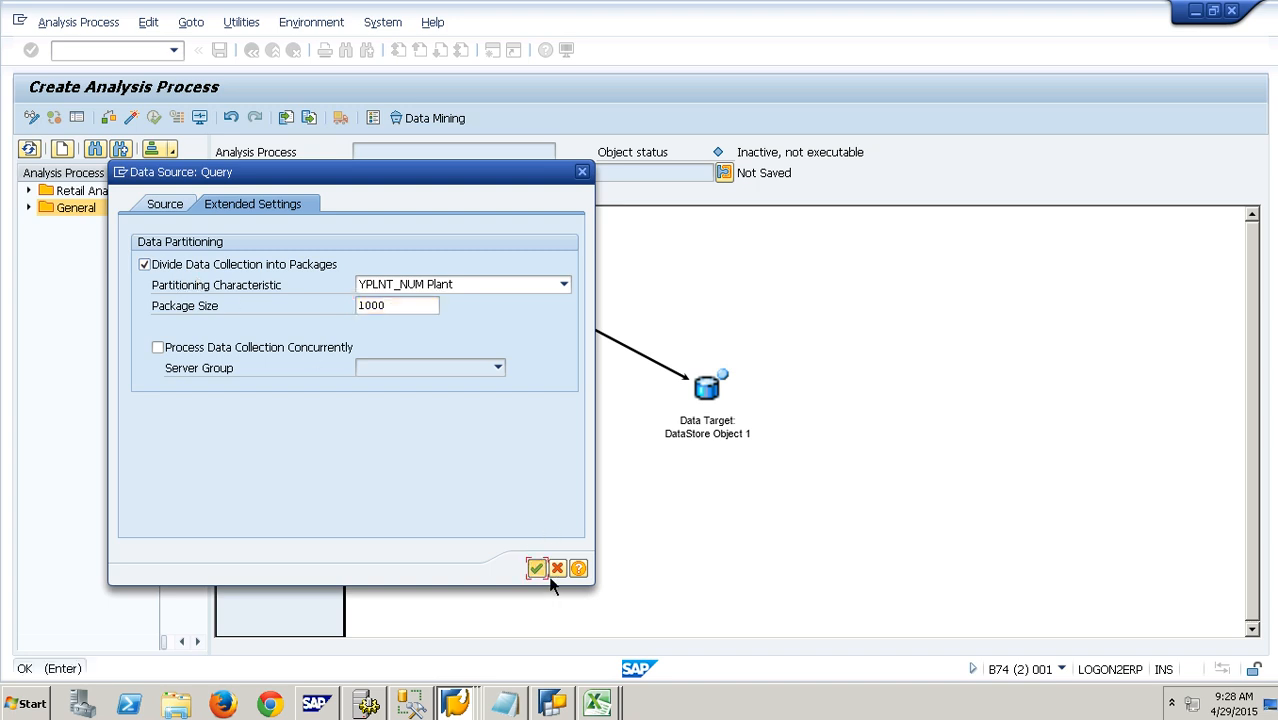
click(536, 568)
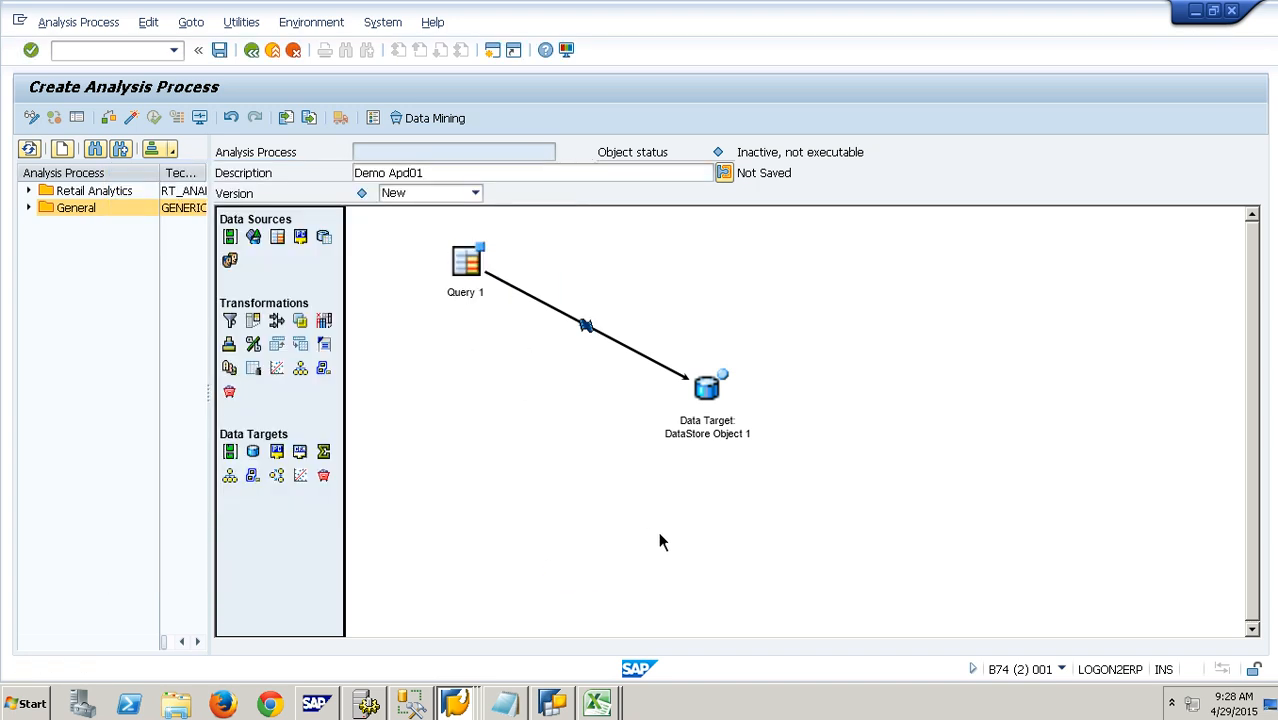
Step: Activate the analysis process under the technical name YAPD001 and execute it
click(136, 122)
text(yapd001)
click(592, 403)
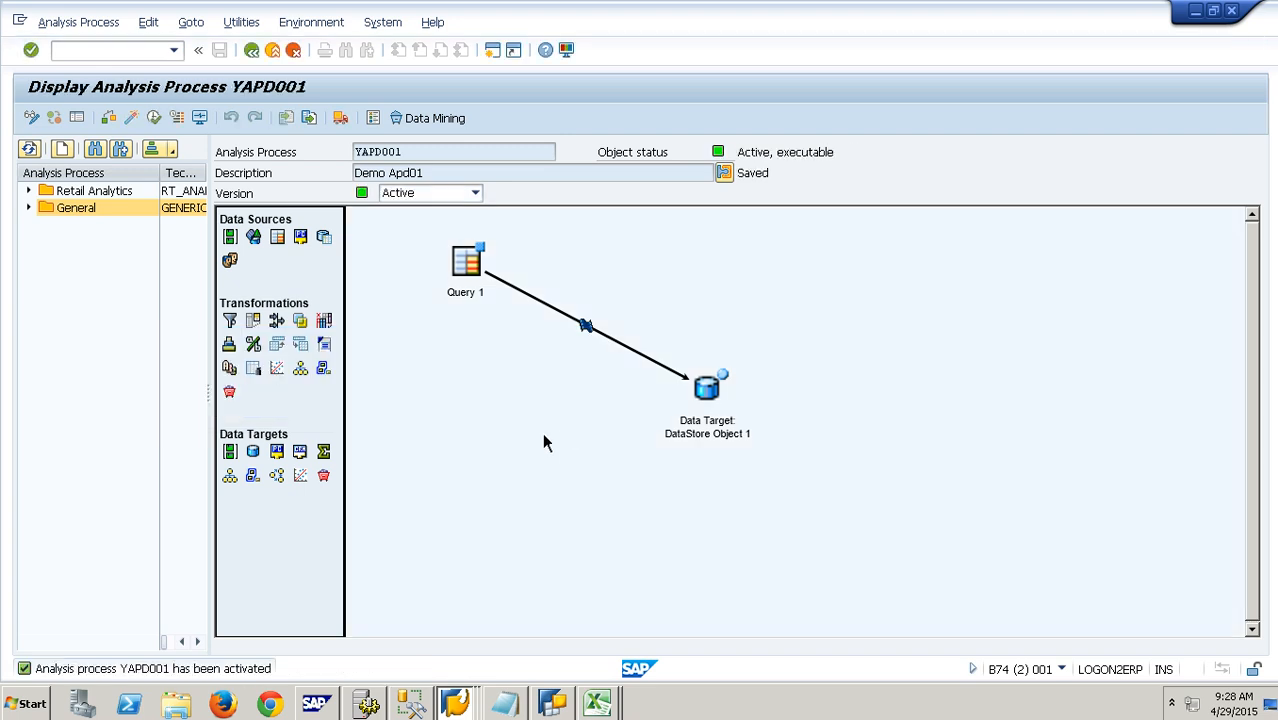
click(155, 118)
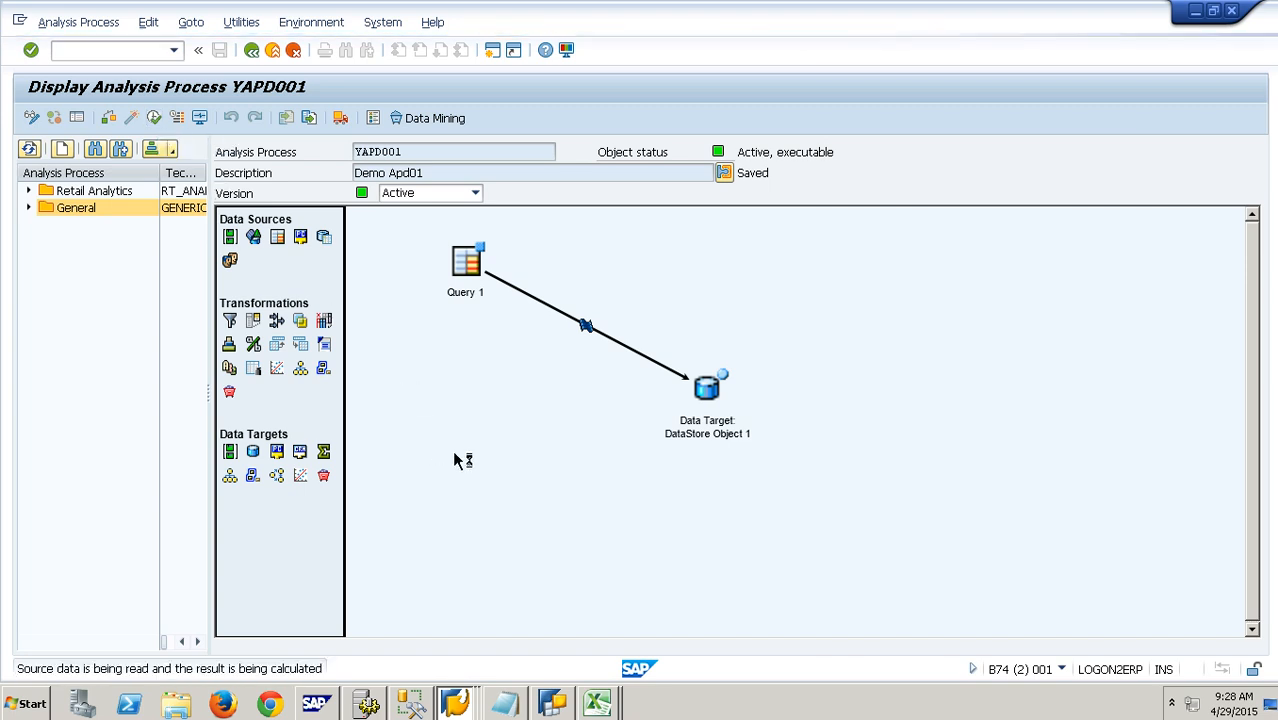
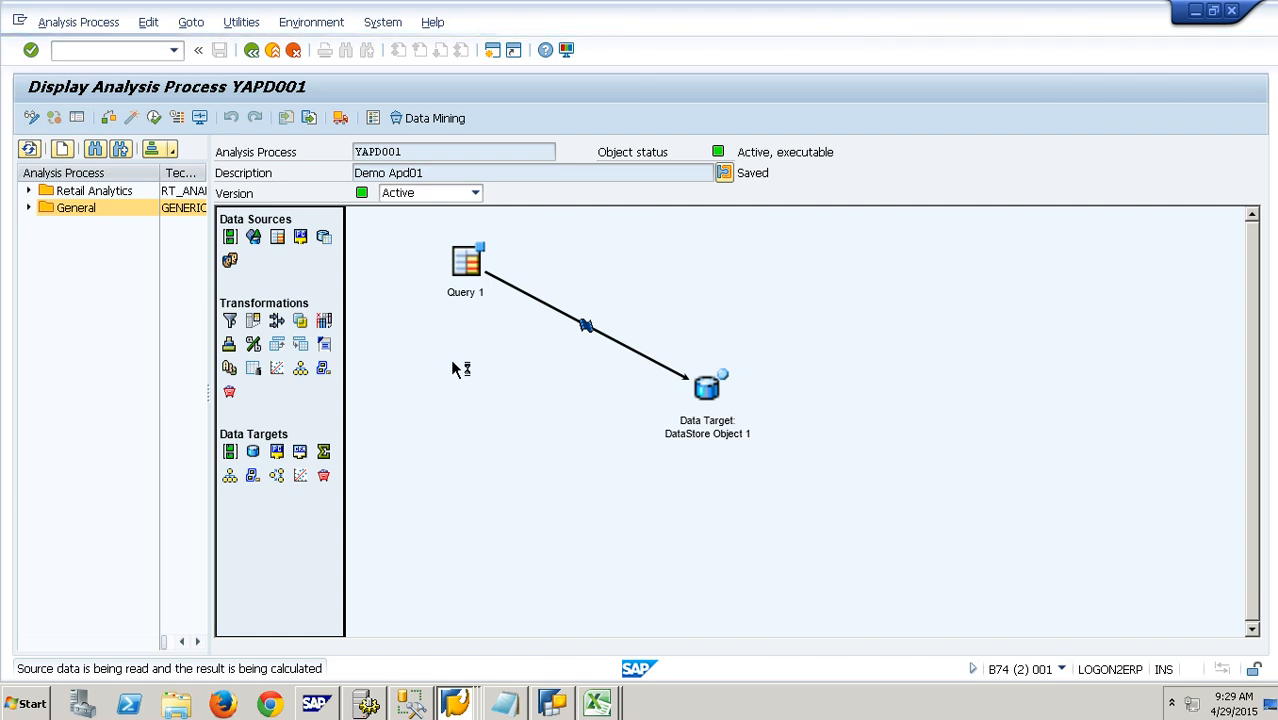
Step: Check the server's CPU and memory performance in Windows Task Manager and close it
right_click(930, 706)
click(942, 645)
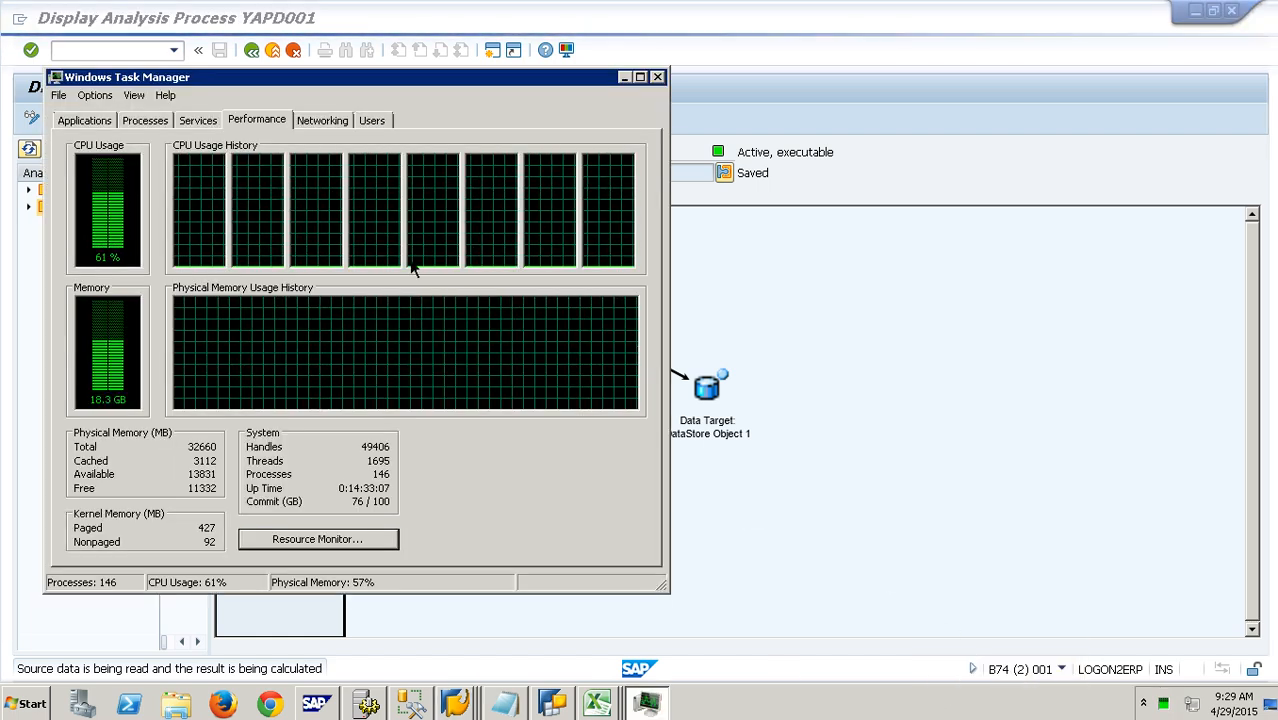
click(660, 78)
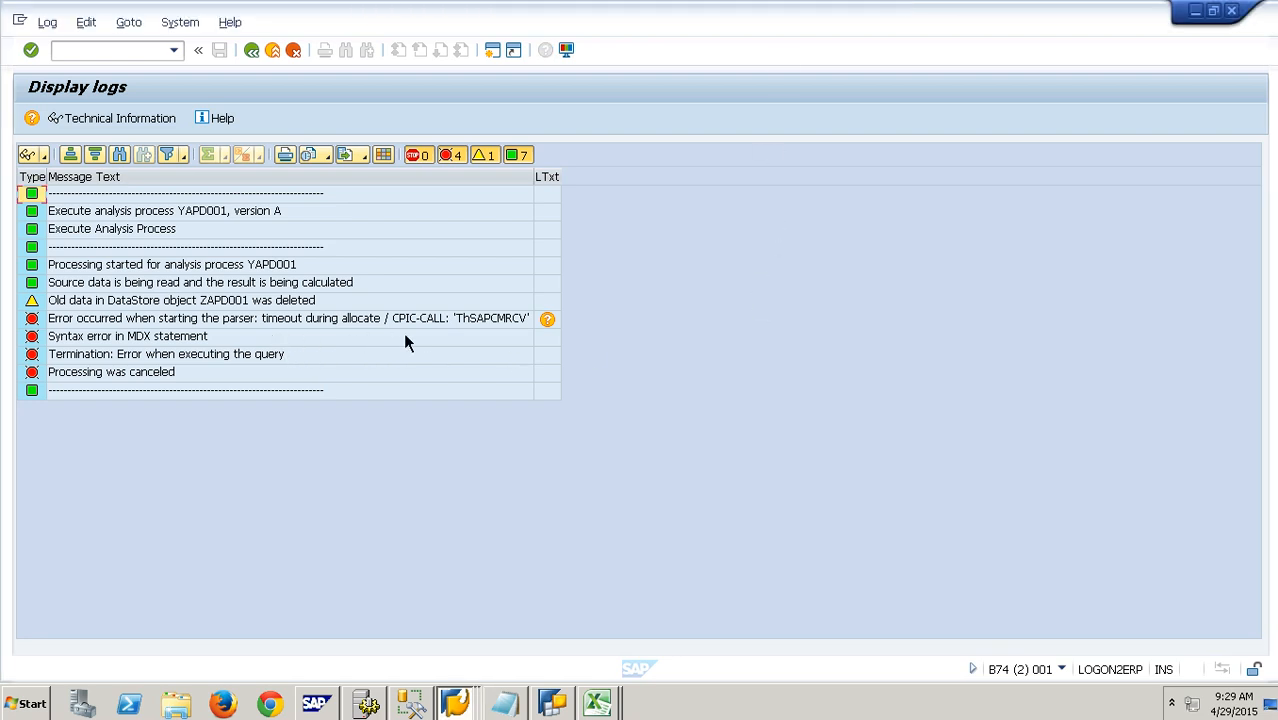
Step: Read the long text of the parser start error in the execution log and return to the analysis process
click(548, 320)
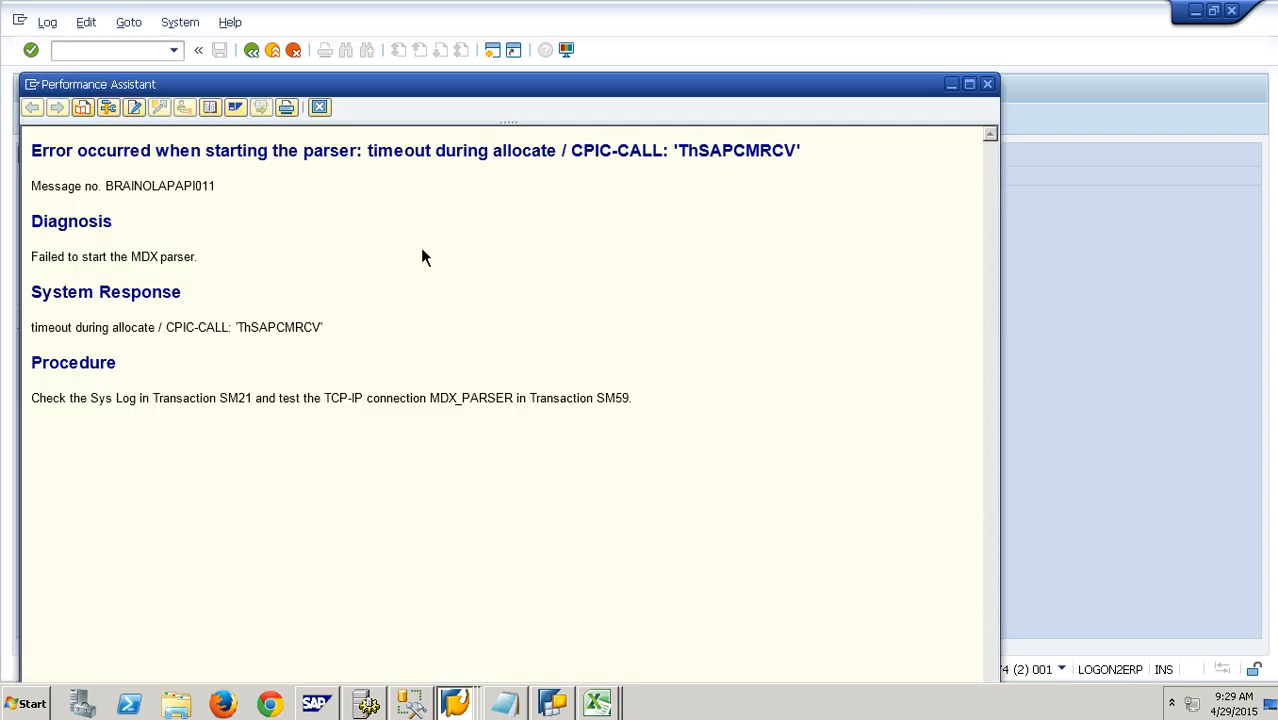
click(329, 117)
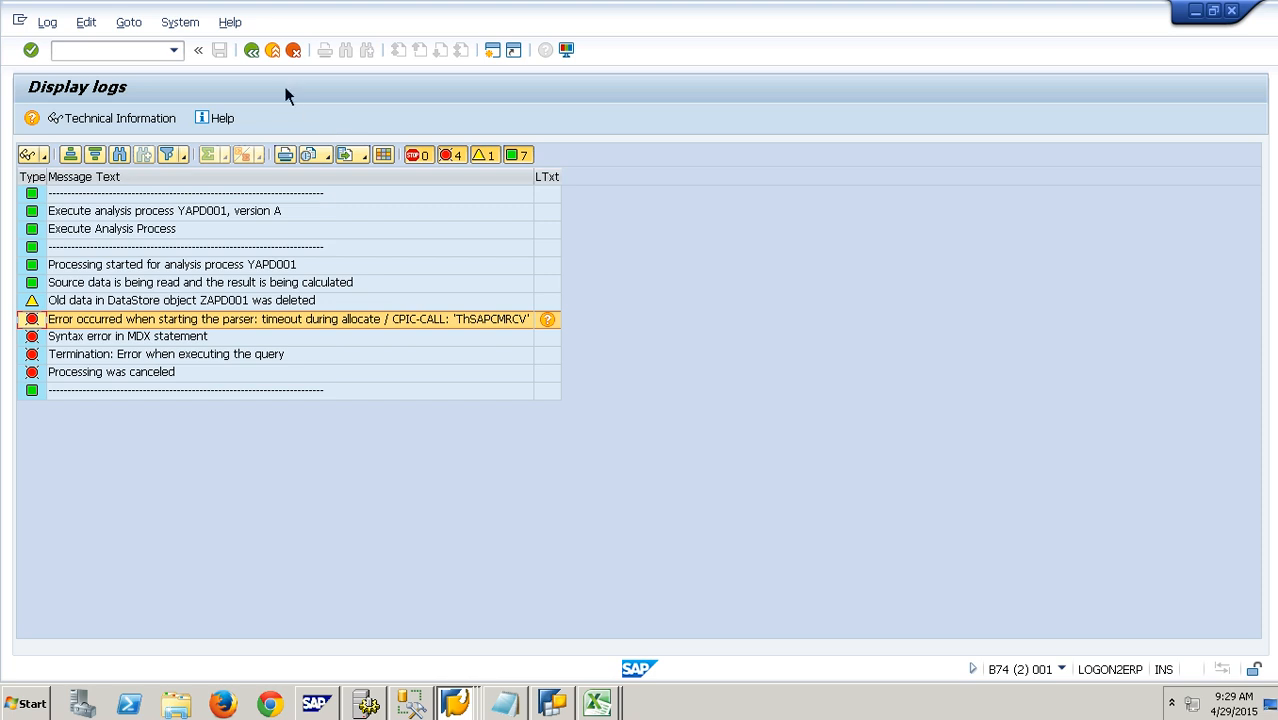
click(255, 57)
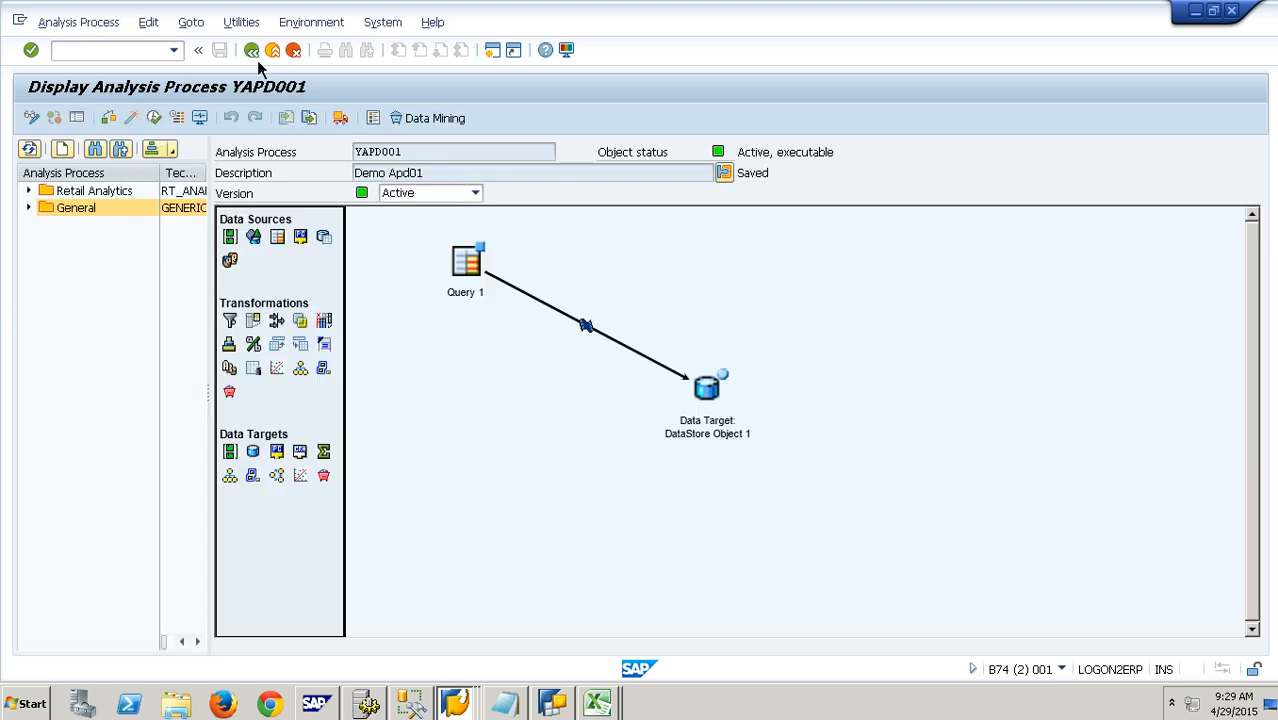
Step: Calculate the intermediate result of Query 1 directly
right_click(471, 277)
mouse_move(578, 350)
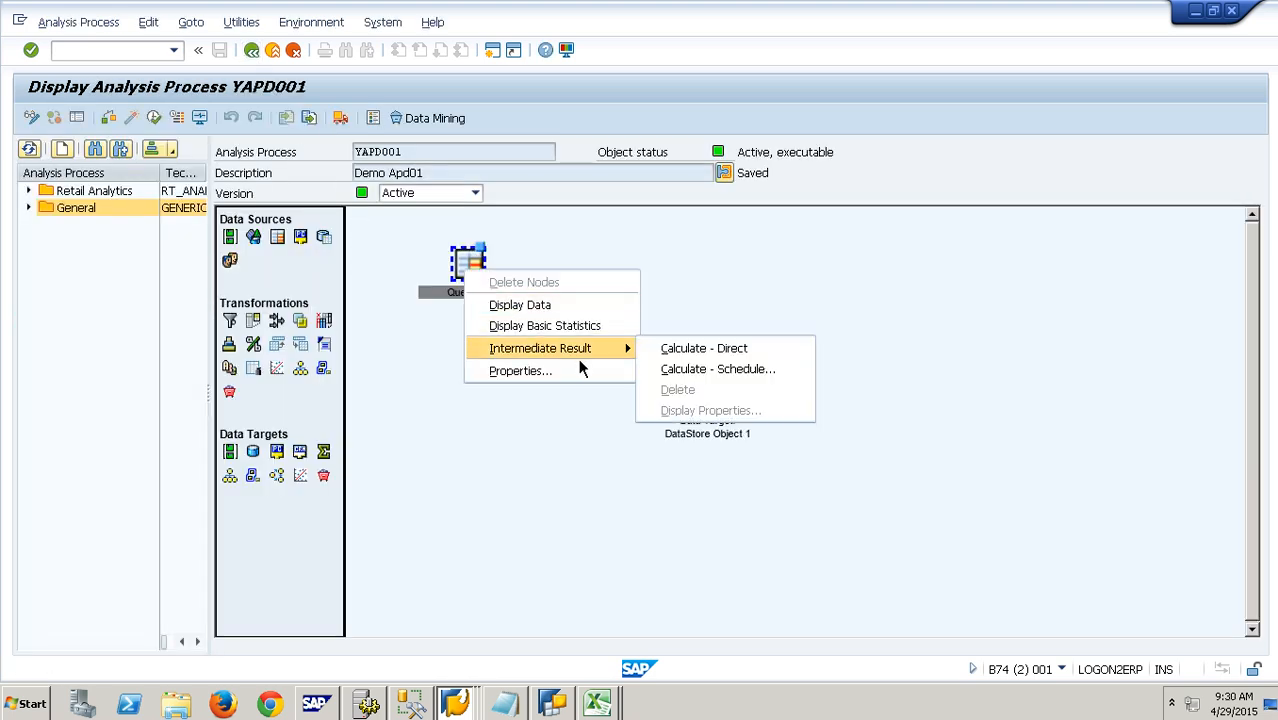
click(700, 346)
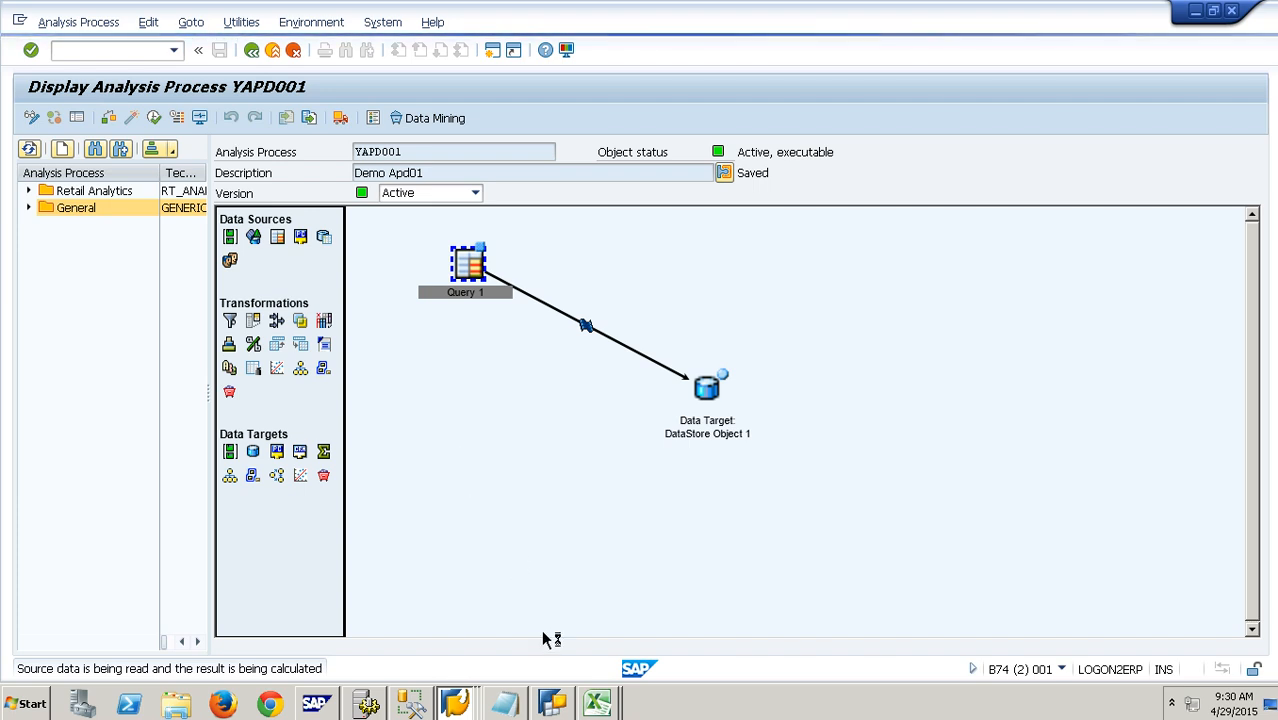
click(568, 708)
click(567, 707)
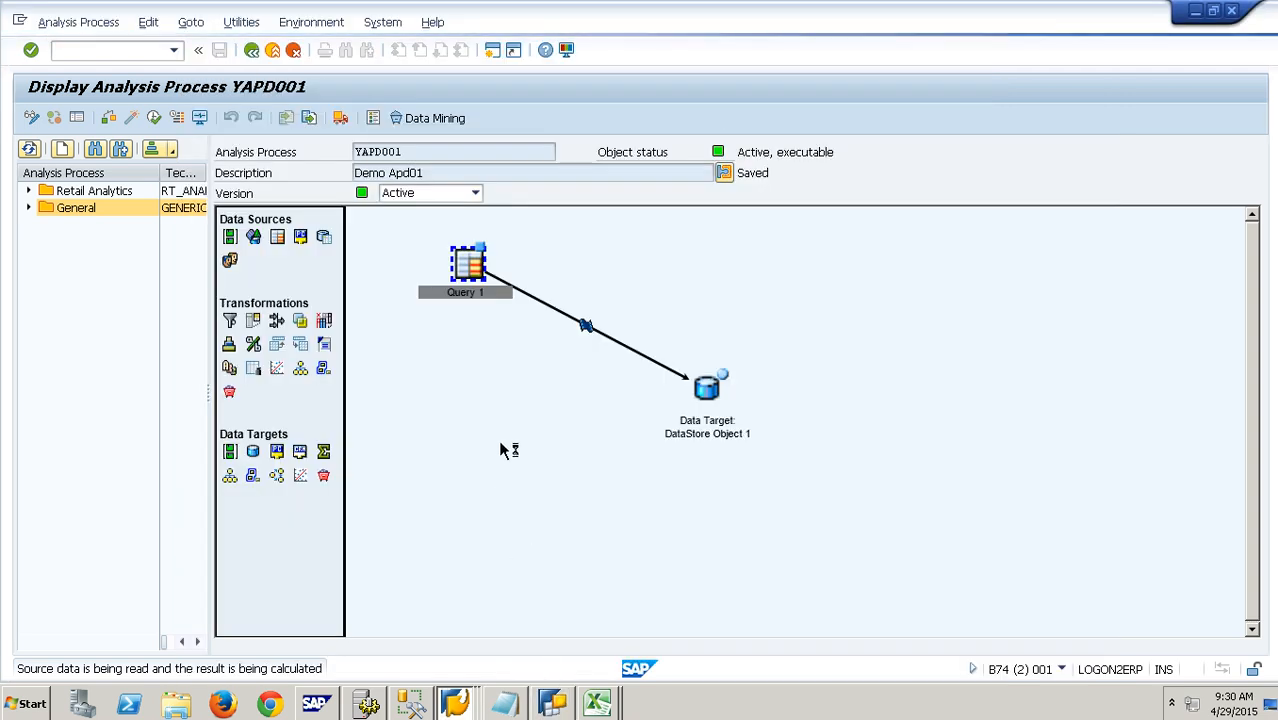
Step: Switch to the SAP session with the Data Browser and run transaction ST22 to view the ABAP runtime errors
click(473, 712)
click(430, 585)
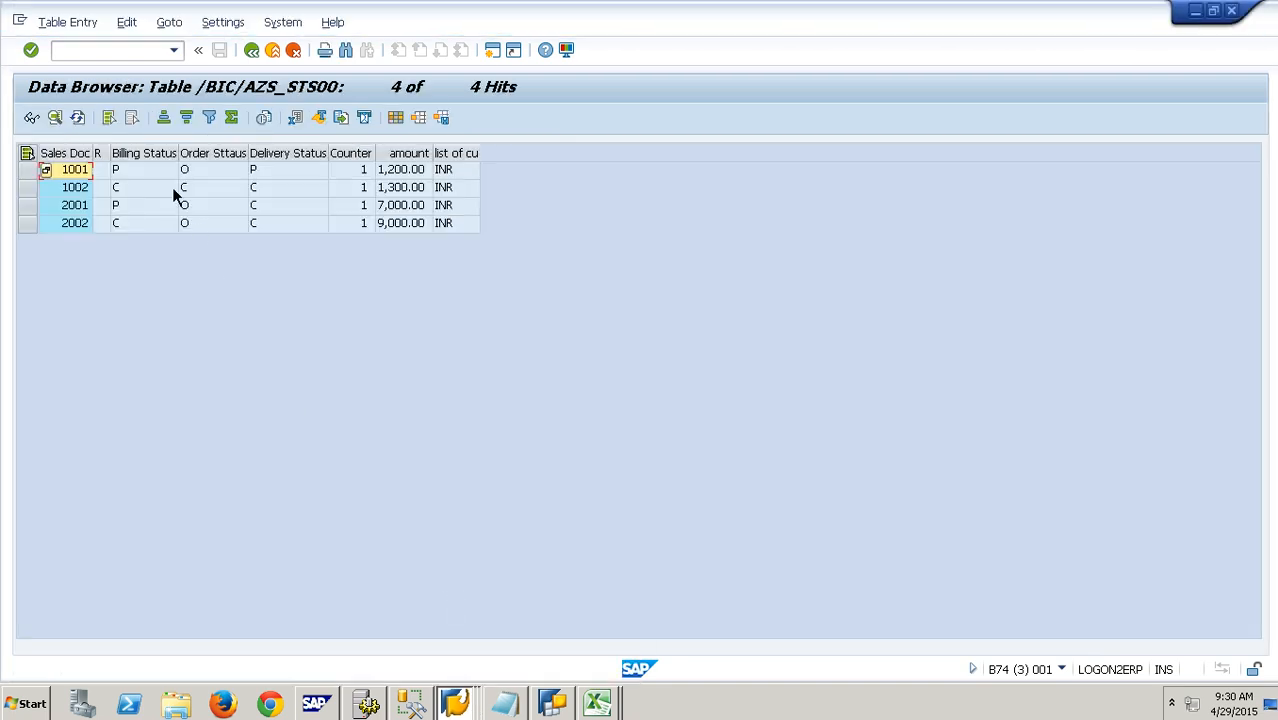
click(126, 51)
text(/nst22)
key(Return)
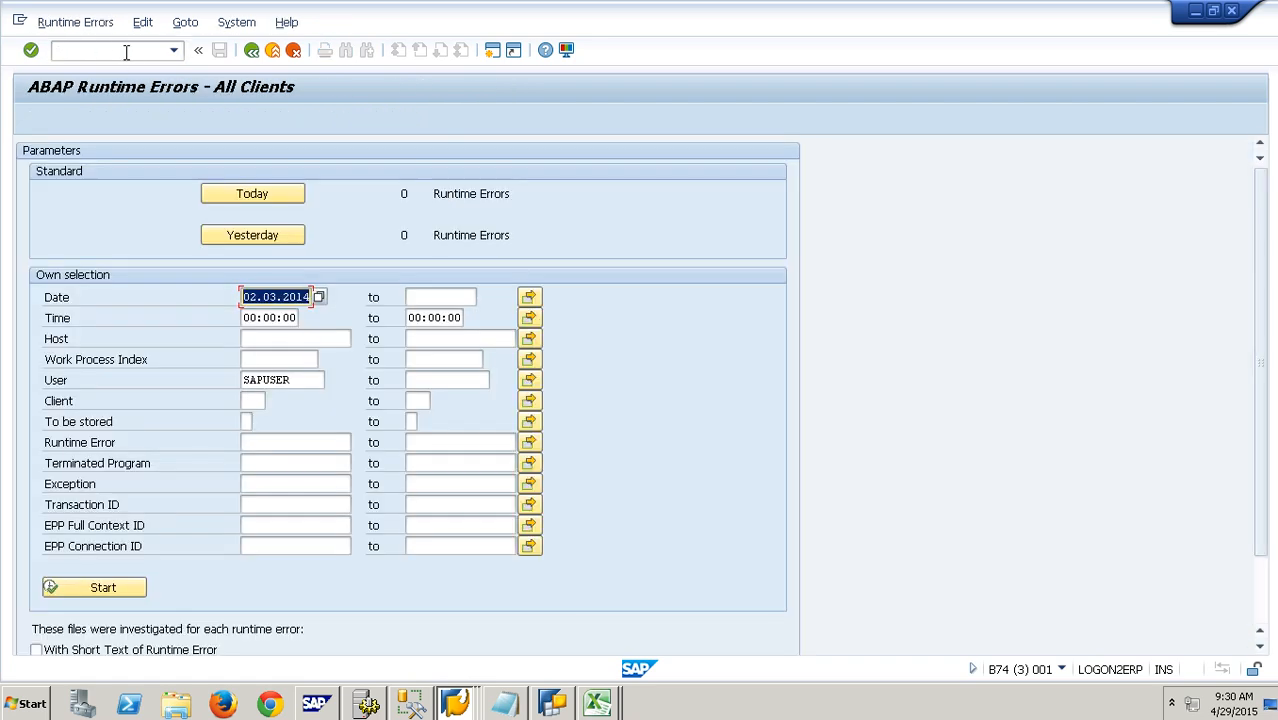
Step: Run transaction SM59 in place of the runtime errors screen
click(128, 52)
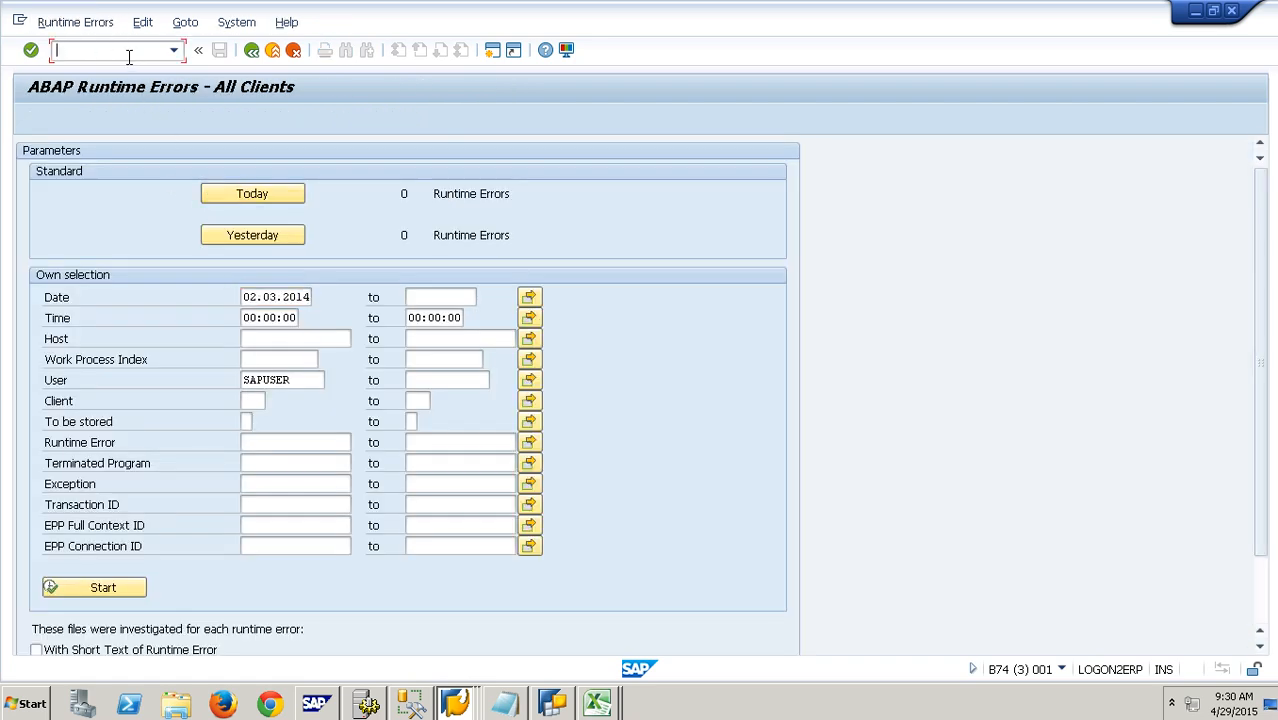
text(/nsm59)
key(Return)
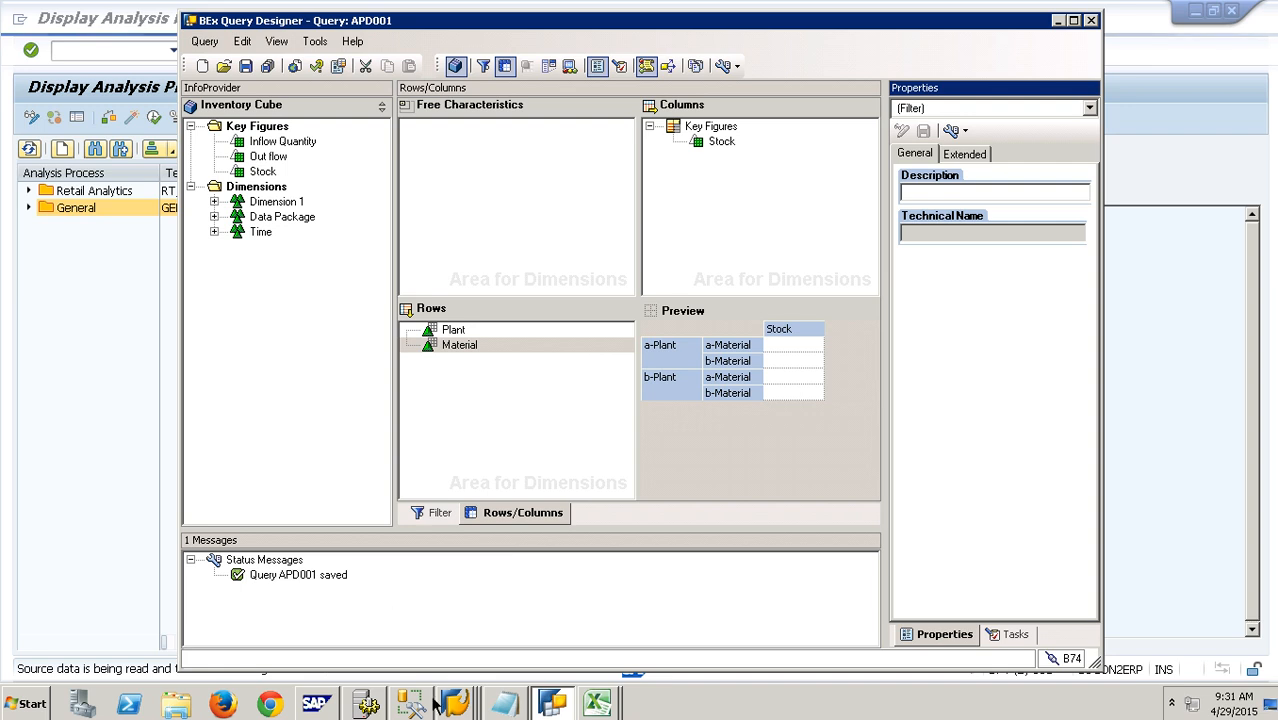
Step: Switch to the SAP session with the Data Warehousing Workbench and run transaction RSRT to bring up the Query Monitor
click(454, 704)
click(462, 635)
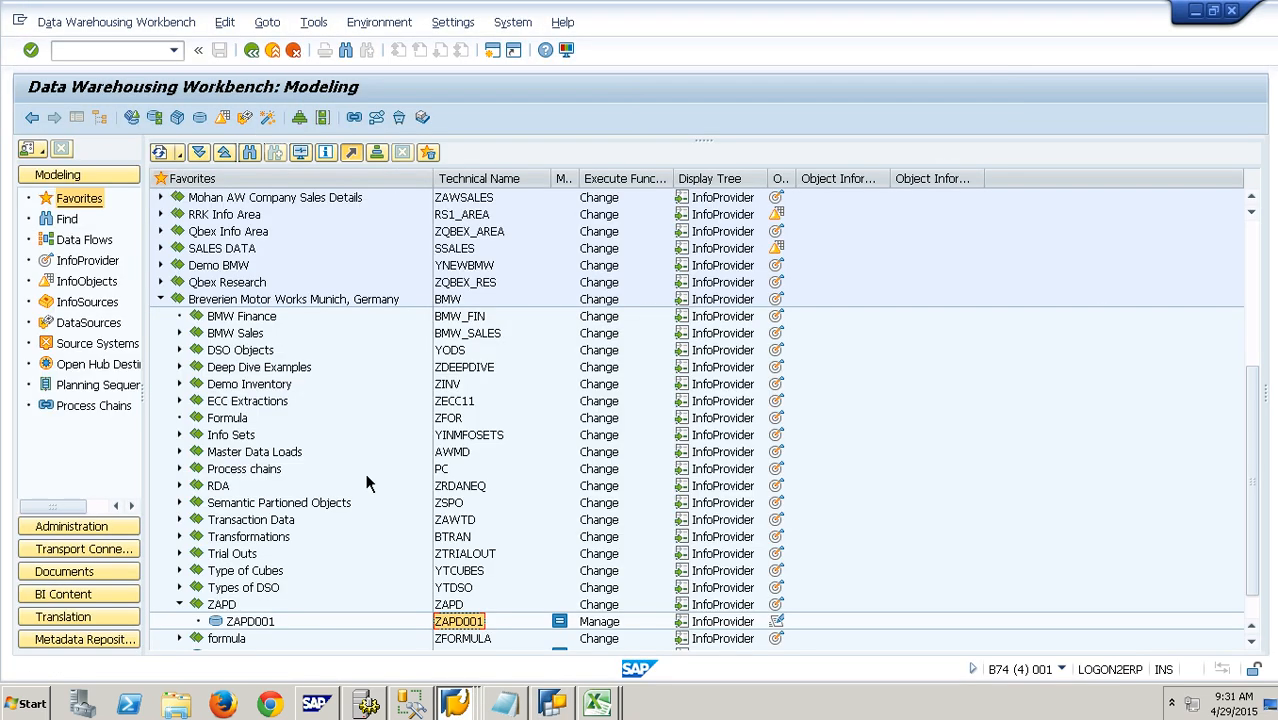
click(107, 55)
text(/nrsrt)
key(Return)
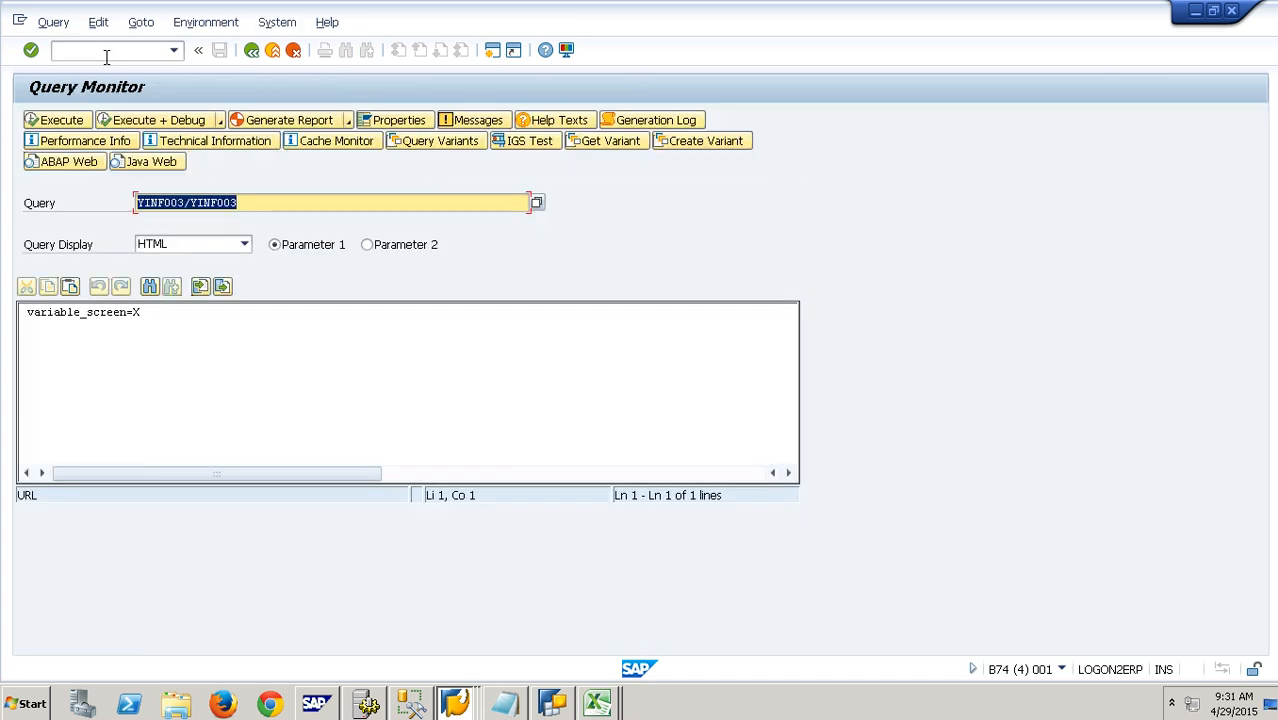
Step: Switch to BEx Query Designer and look up the technical name and InfoProvider in the properties of query APD001
click(552, 704)
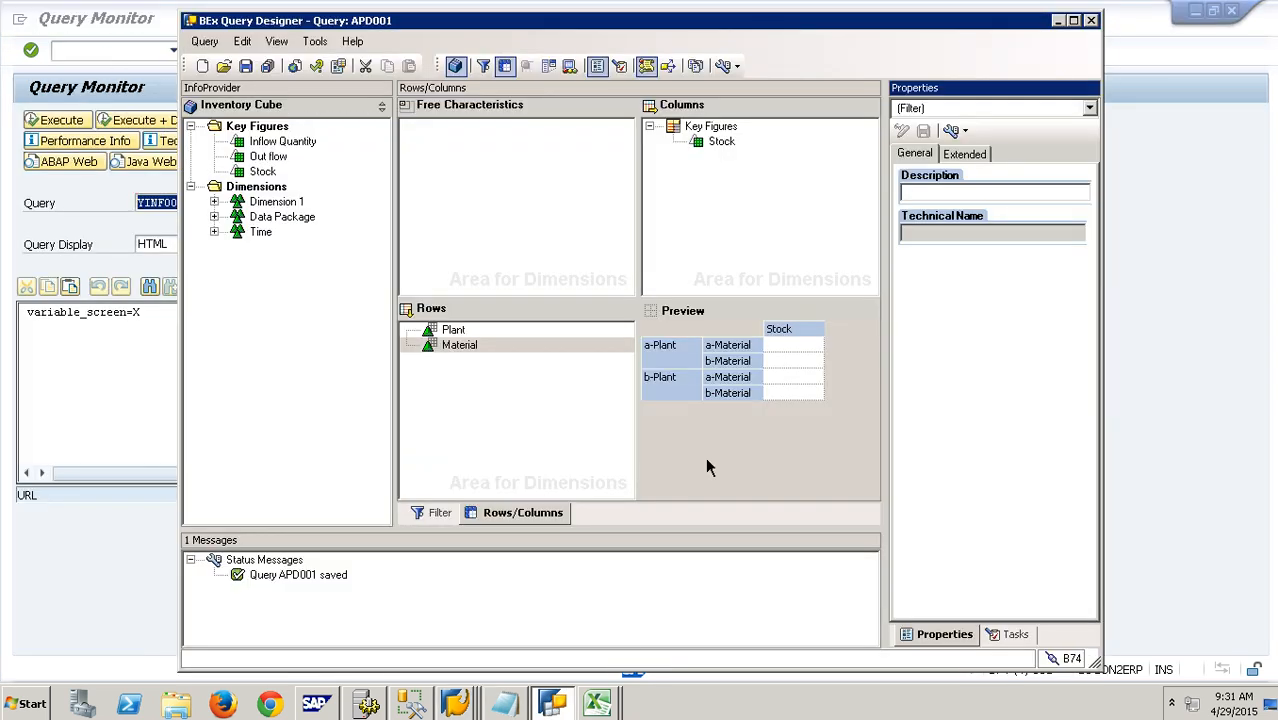
click(967, 110)
click(968, 128)
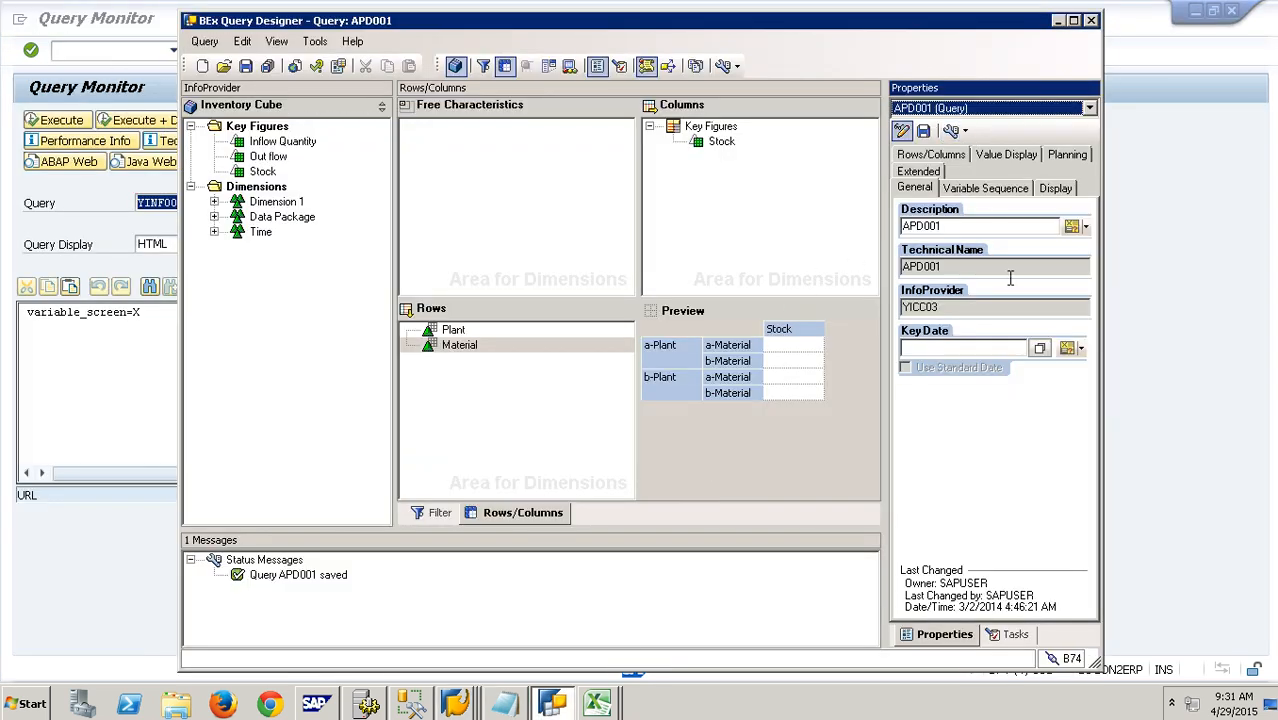
Step: Execute query YICC03/APD001 in the Query Monitor with HTML display and return to the monitor's initial screen
click(107, 199)
drag(250, 213, 88, 191)
text(APD001)
key(Return)
click(84, 125)
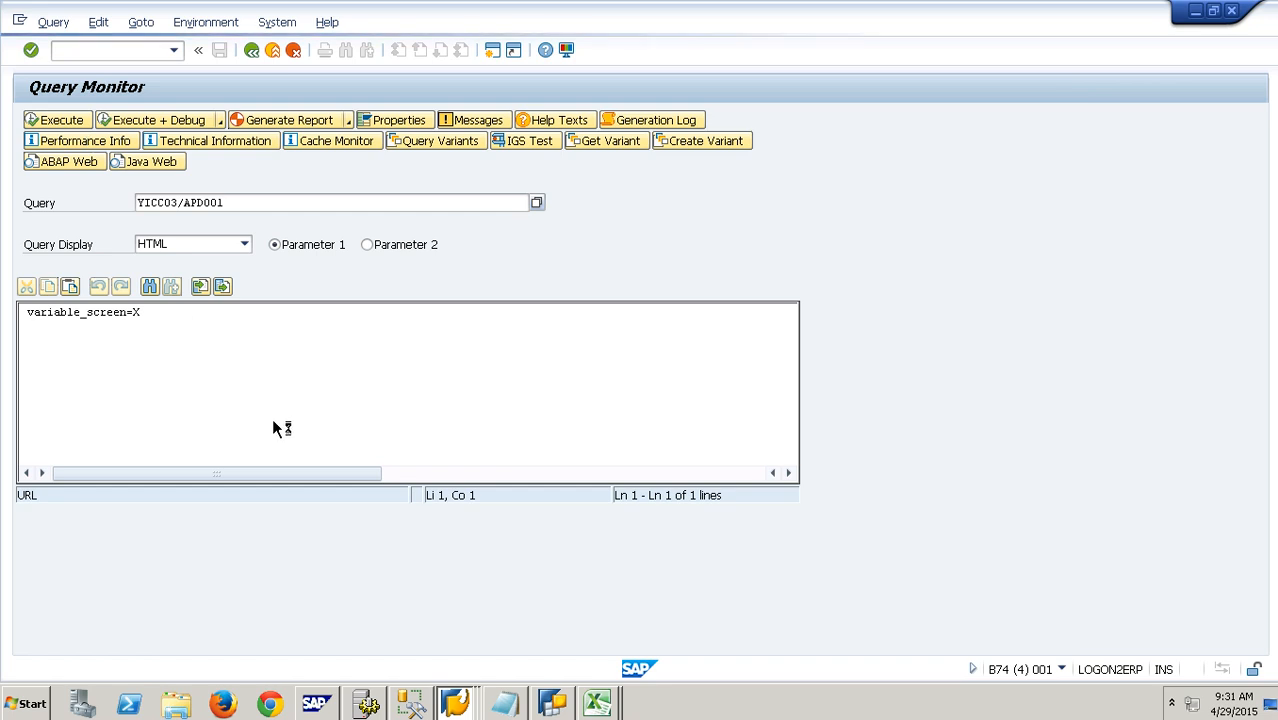
click(252, 51)
Step: Switch to the session with the execution log and read the recommended procedure in the parser start error's long text
click(455, 703)
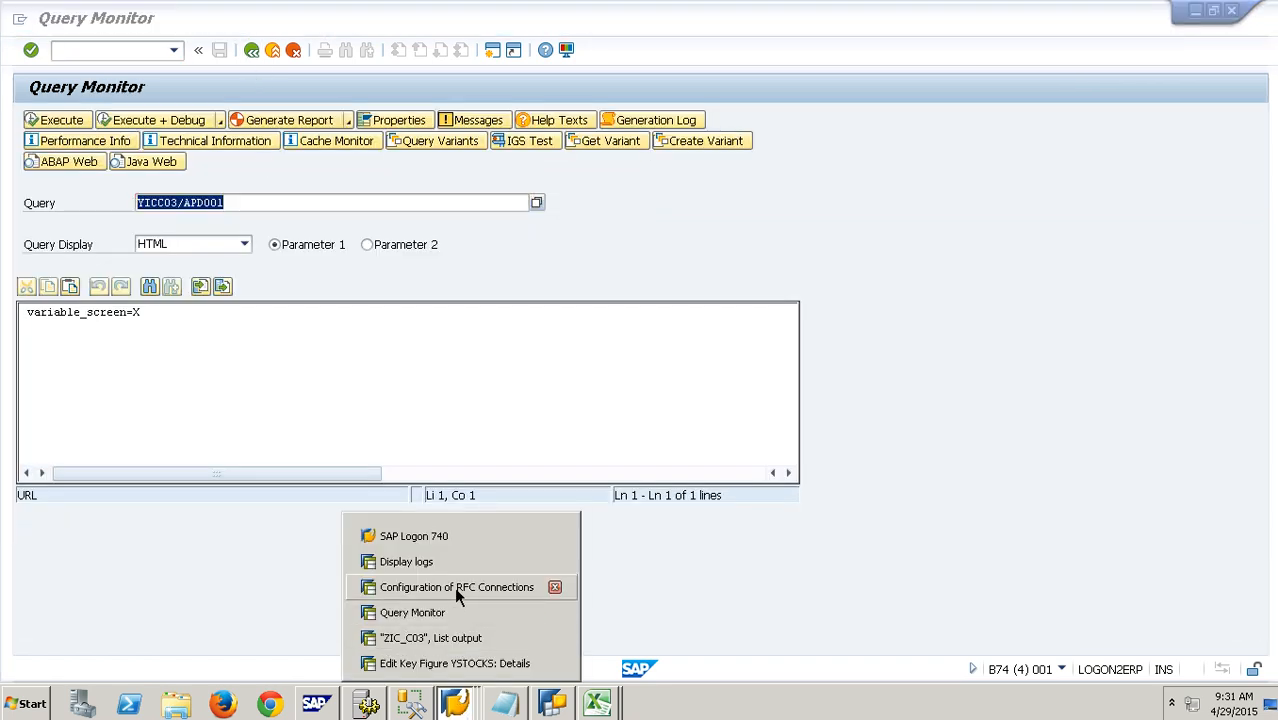
click(447, 562)
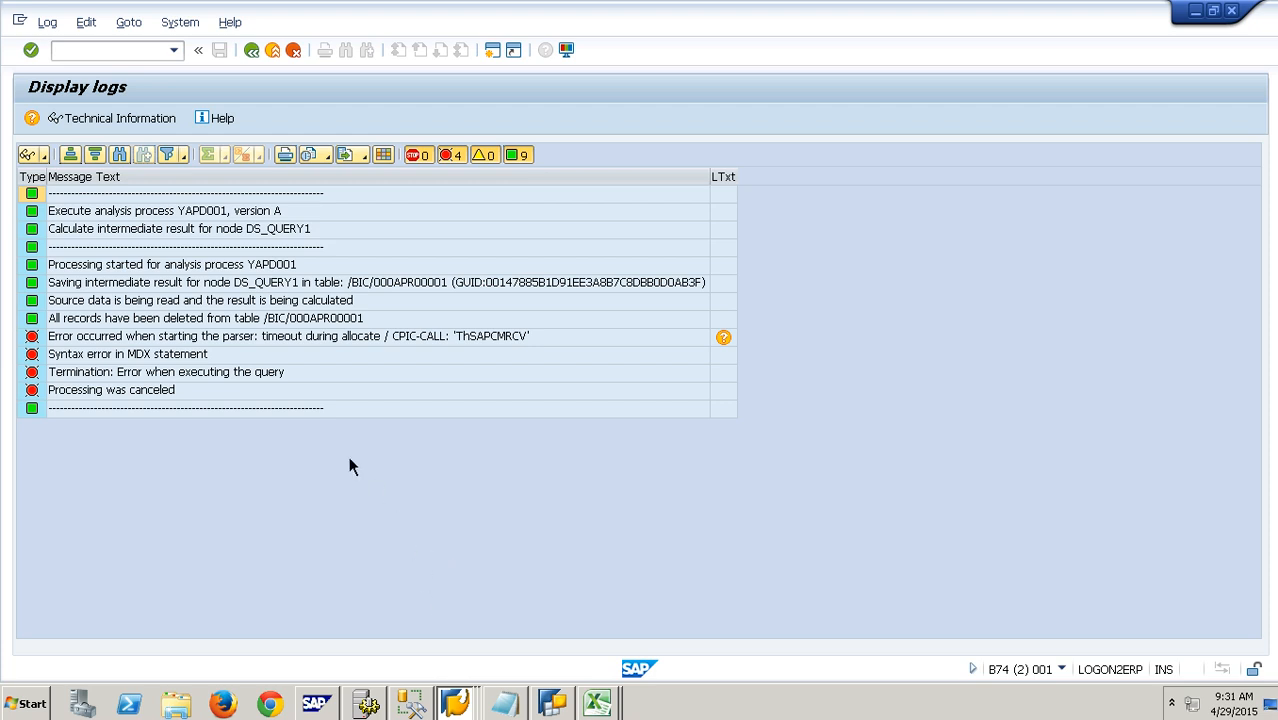
click(240, 360)
click(364, 340)
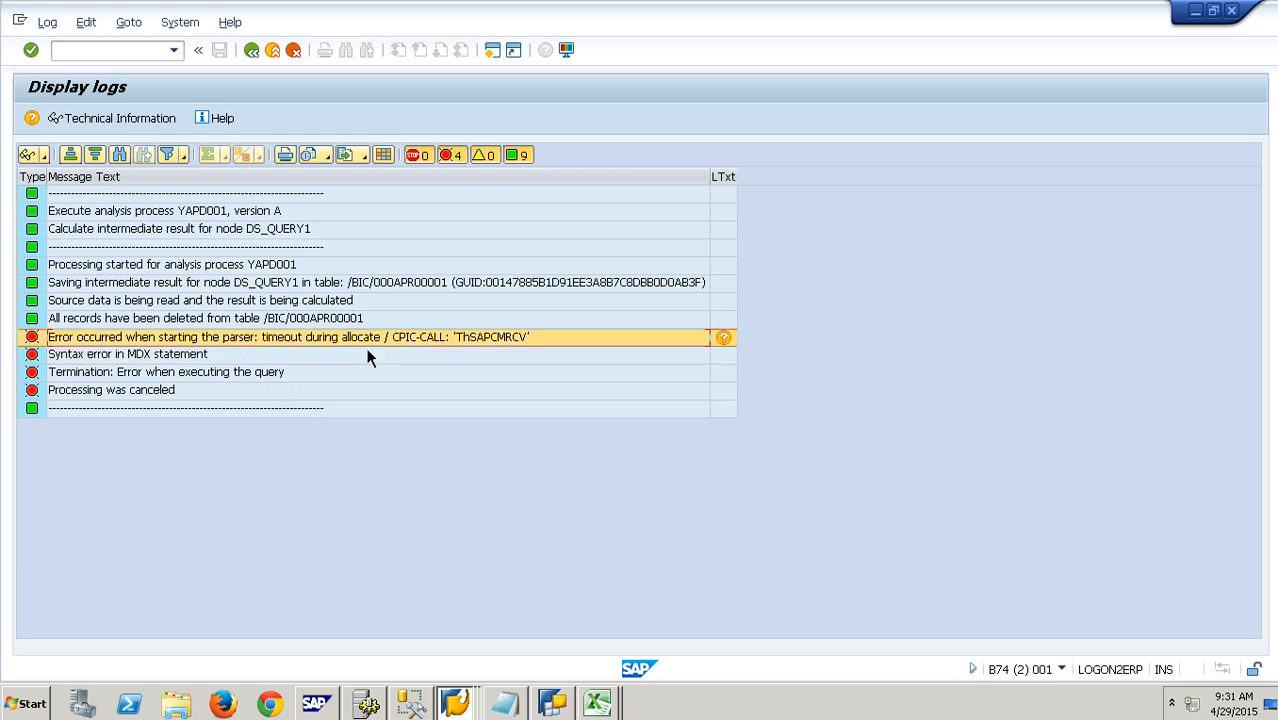
click(366, 374)
click(366, 341)
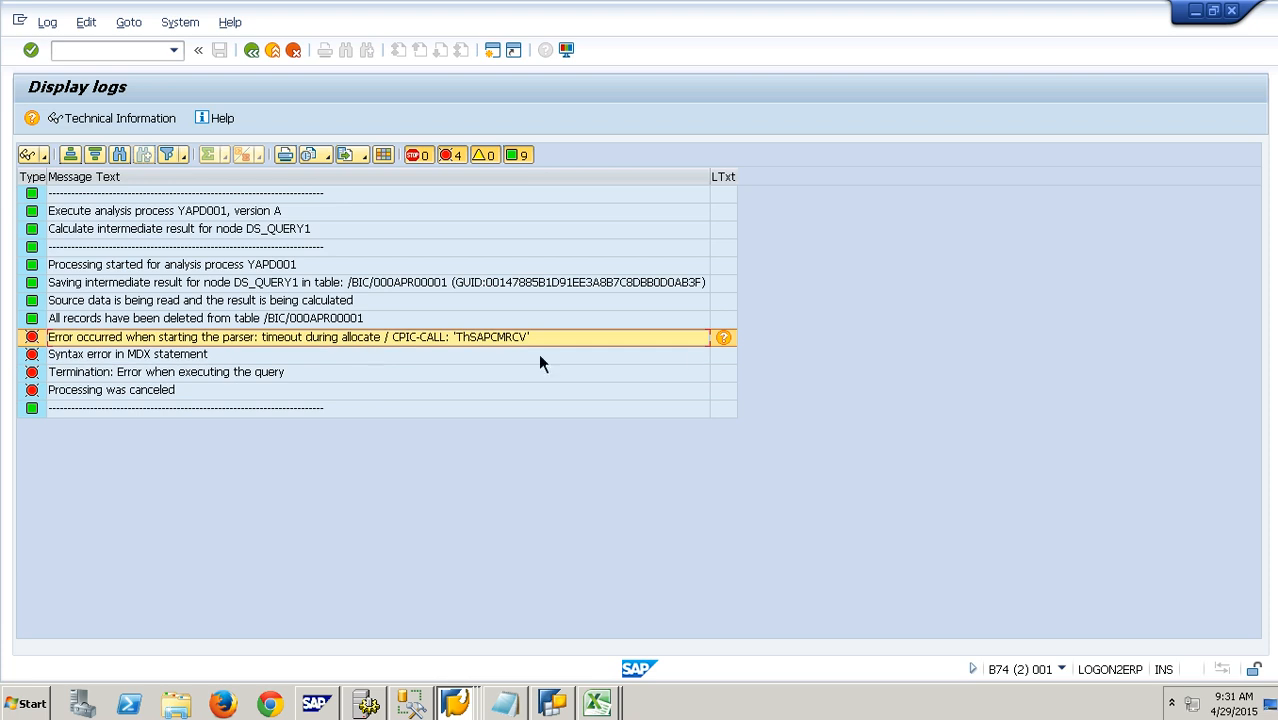
click(723, 338)
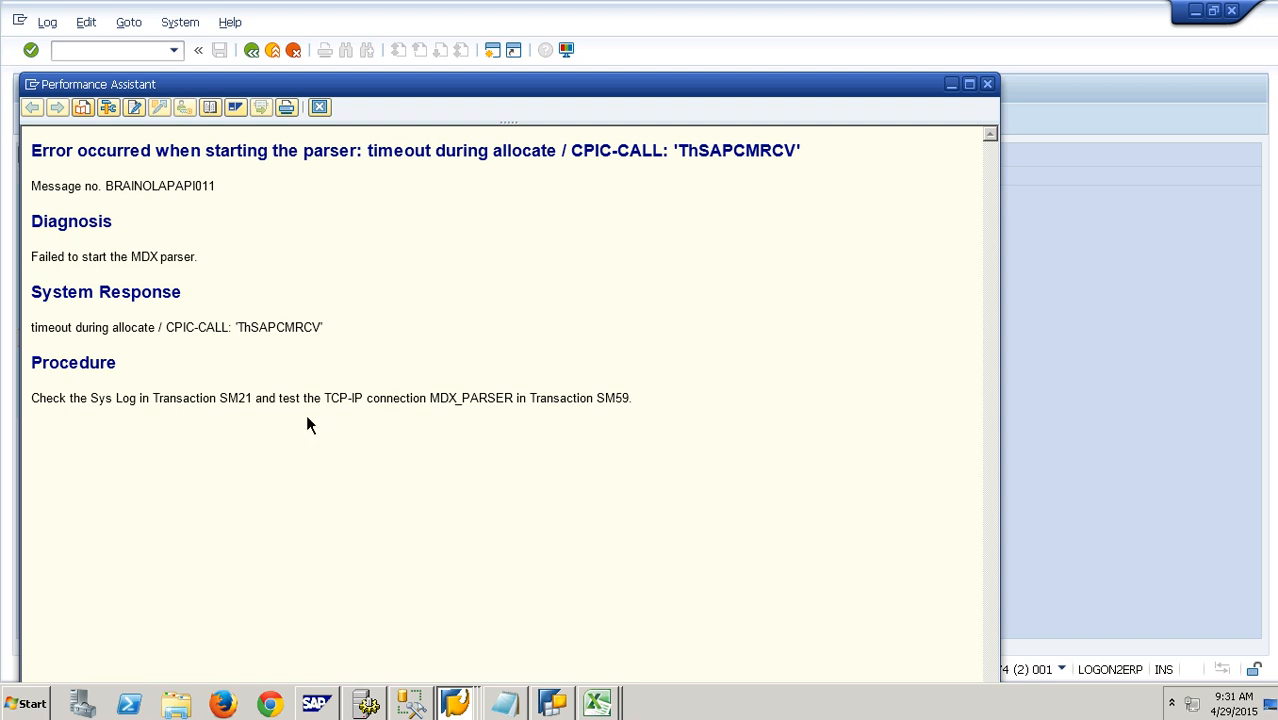
double_click(446, 406)
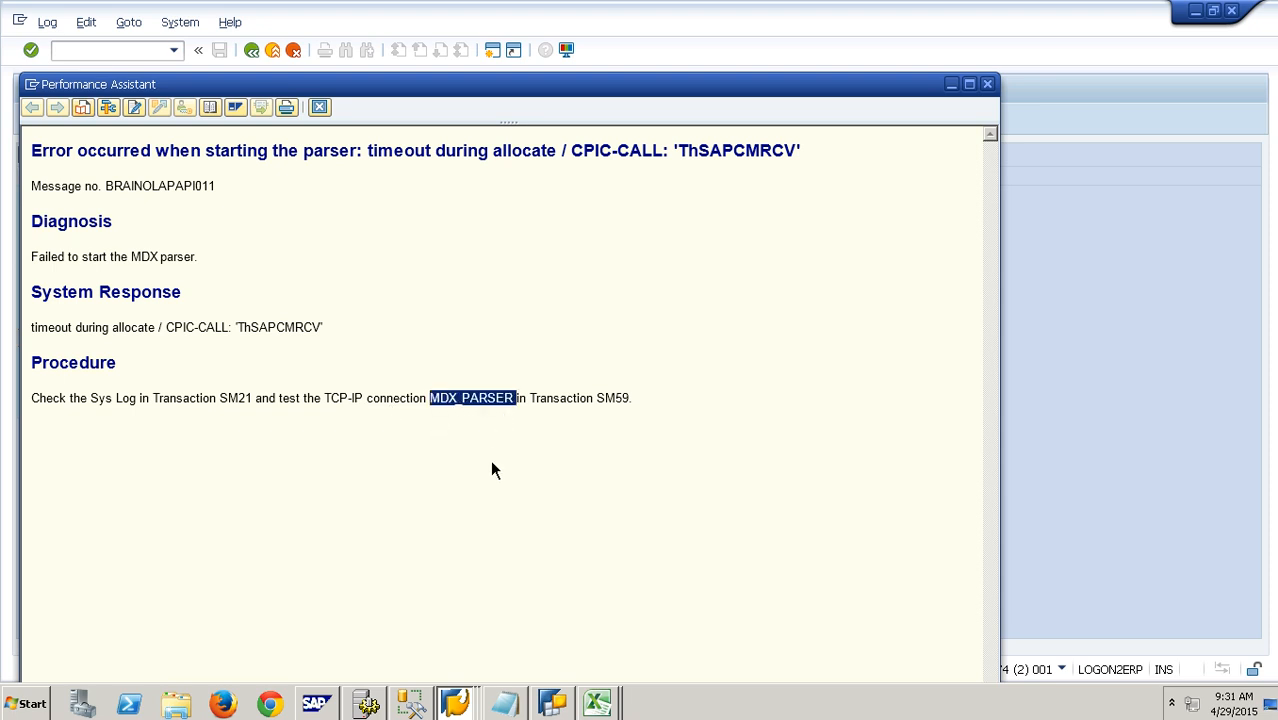
Step: Switch to the session editing key figure YSTOCKS and run transaction SM59 there
click(470, 706)
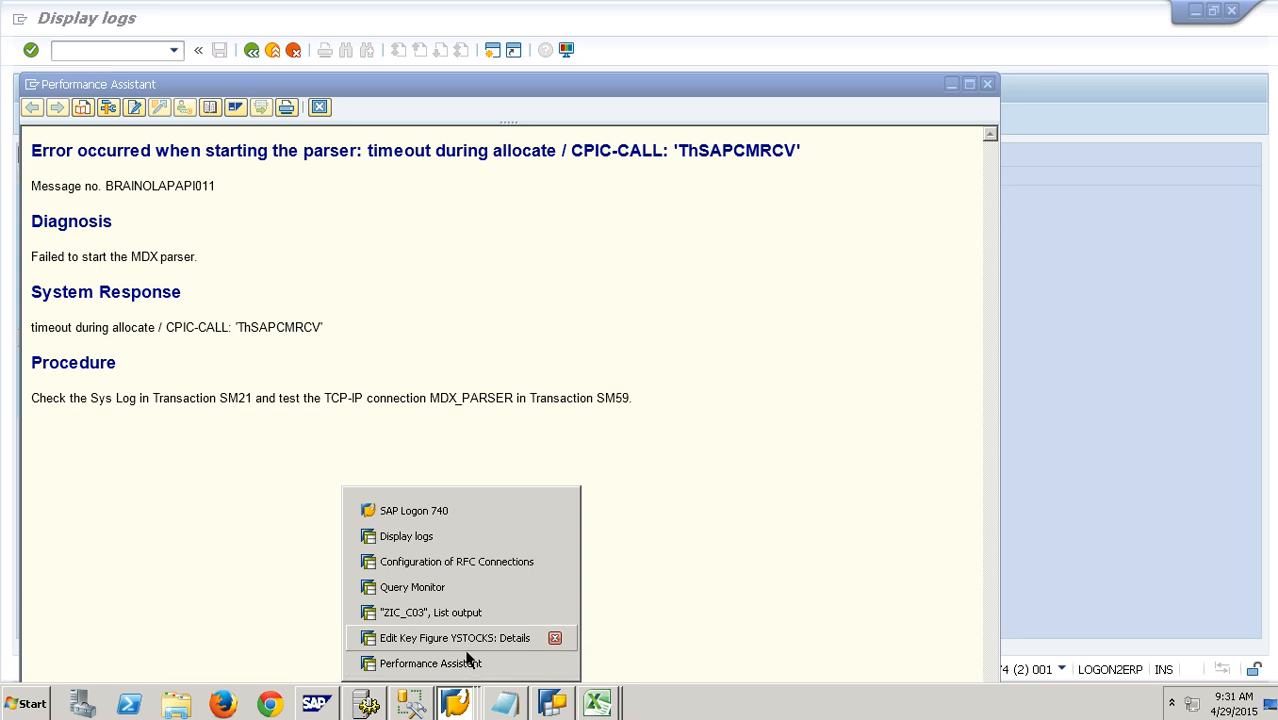
click(471, 634)
click(137, 60)
text(/)
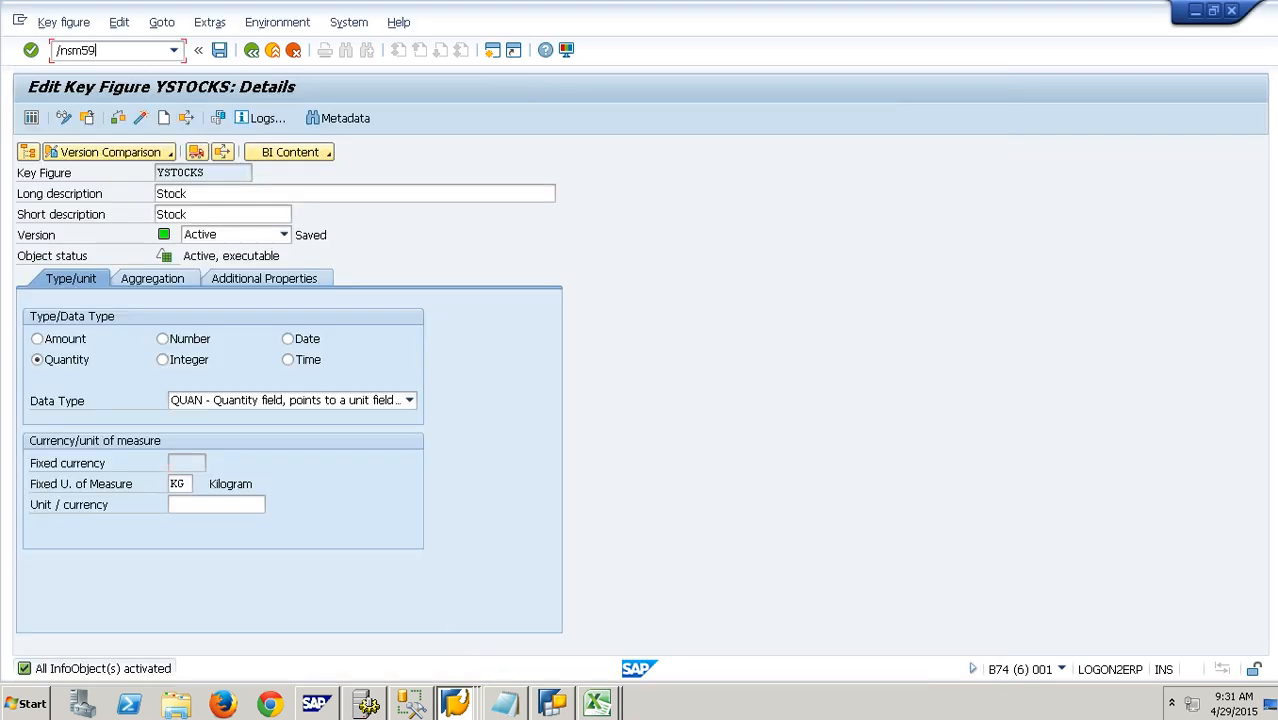
text(nsm59)
key(Return)
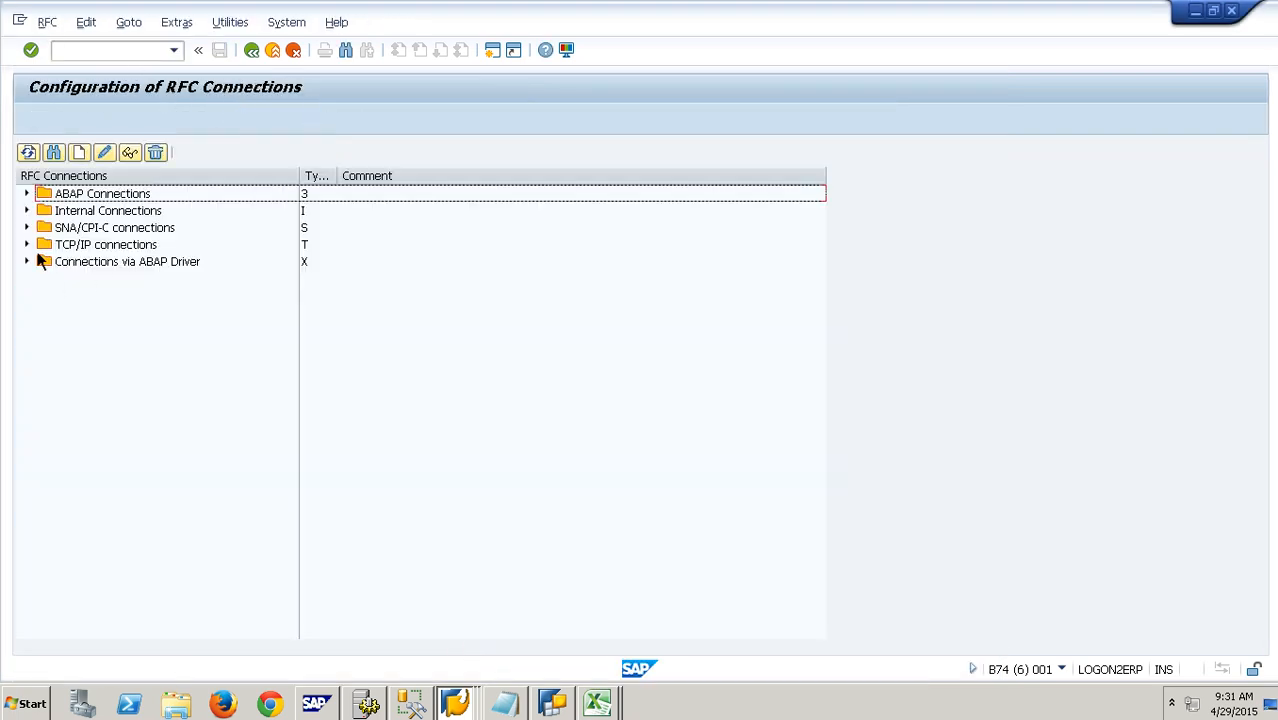
Step: Display the TCP/IP connection MDX PARSER, run its connection test and return to the destination
click(27, 244)
double_click(126, 467)
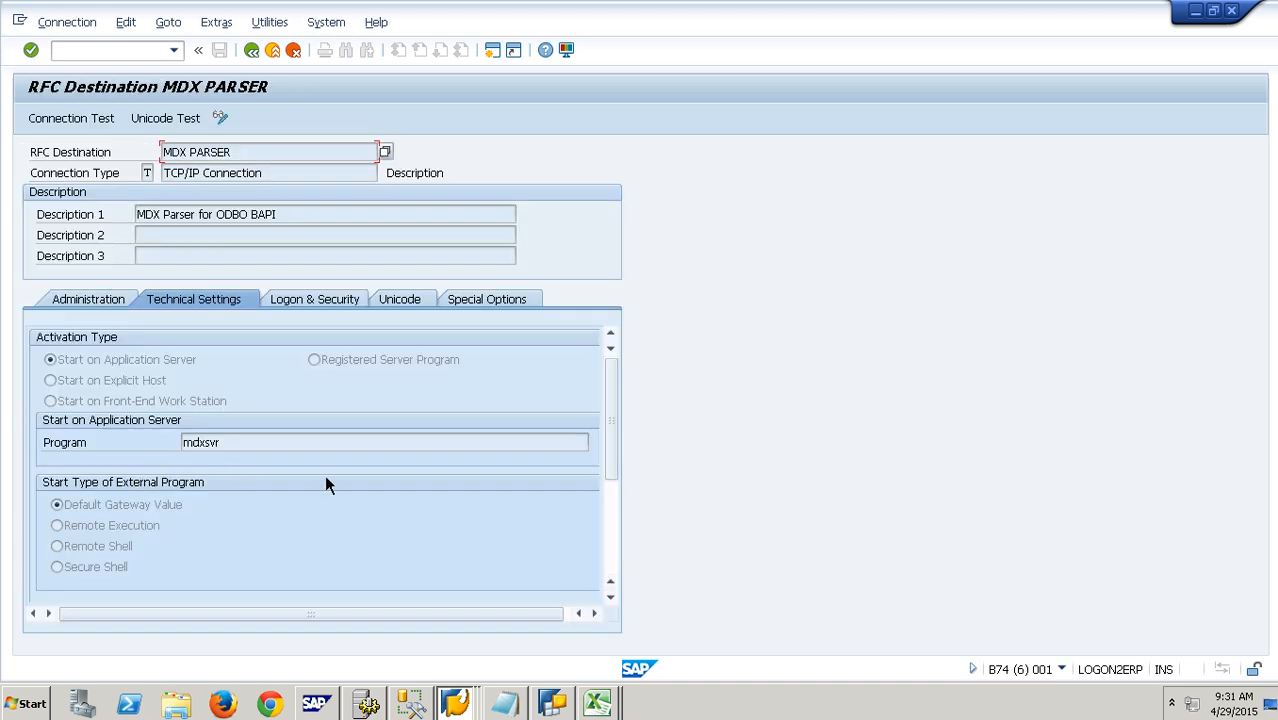
drag(258, 446, 153, 450)
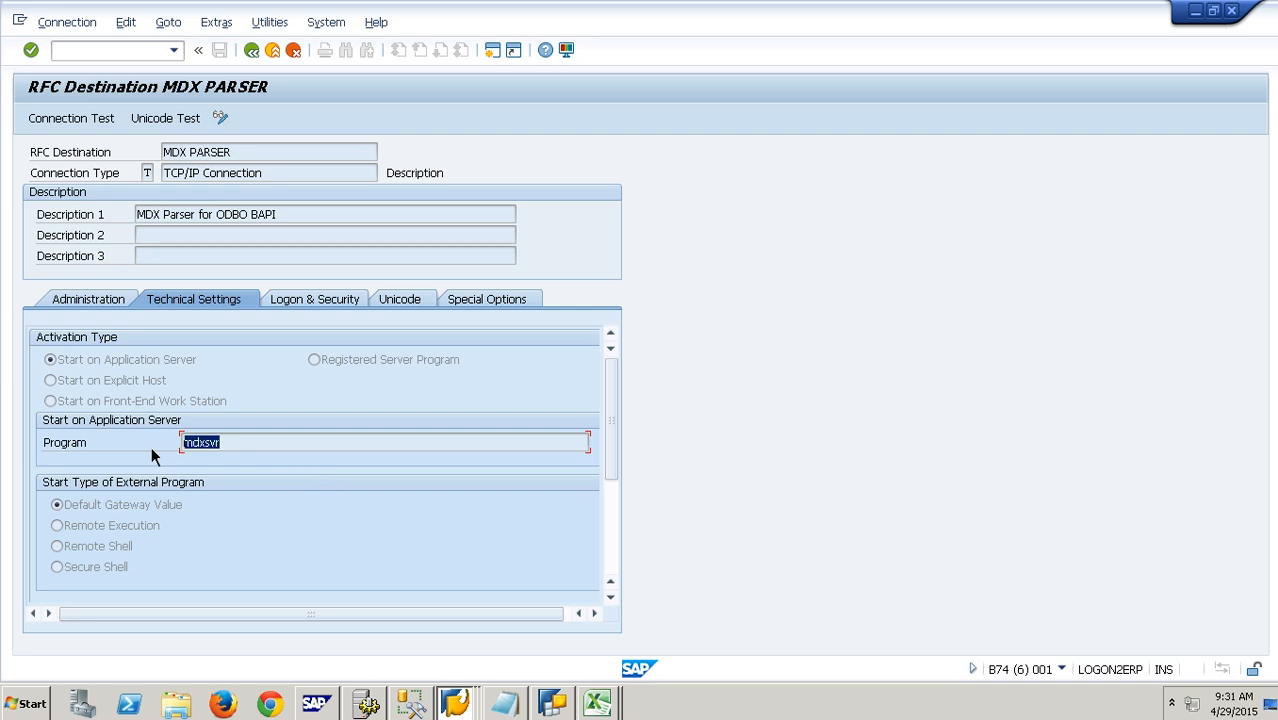
click(104, 118)
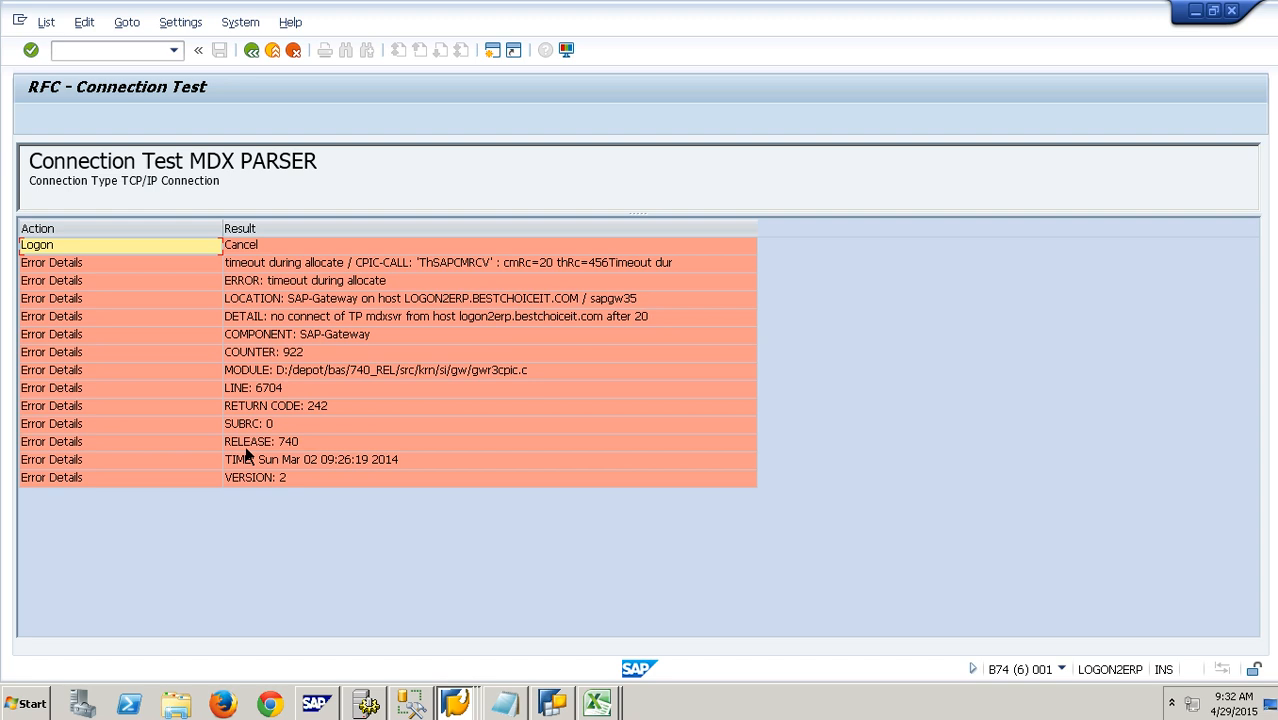
click(253, 55)
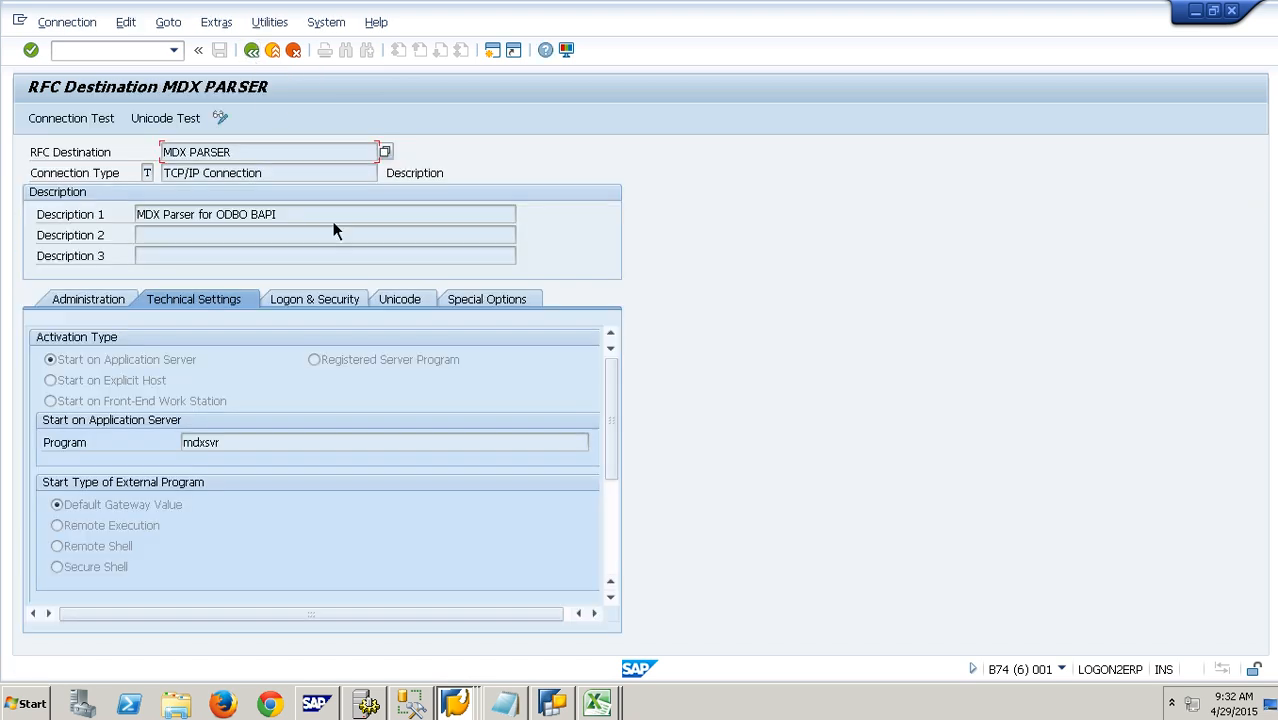
Step: Put the MDX PARSER destination into change mode, examine its gateway options and start the connection test again
click(614, 560)
drag(616, 549, 614, 403)
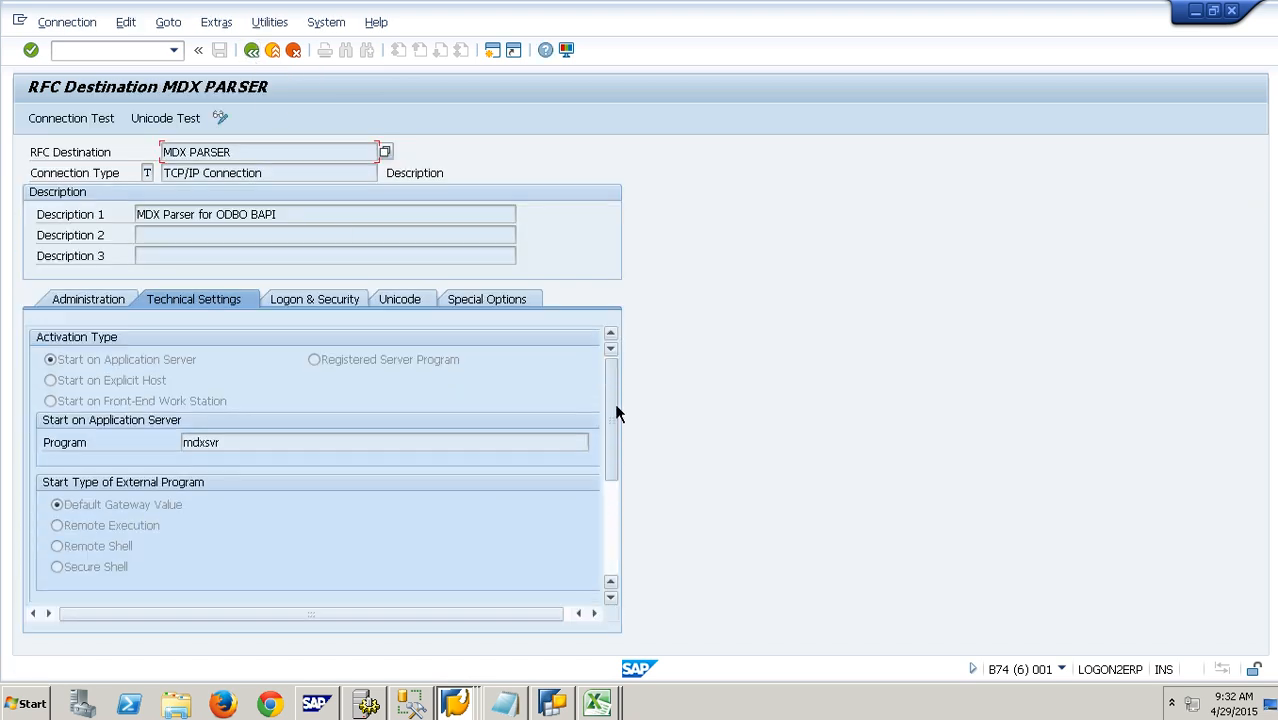
click(221, 118)
click(617, 562)
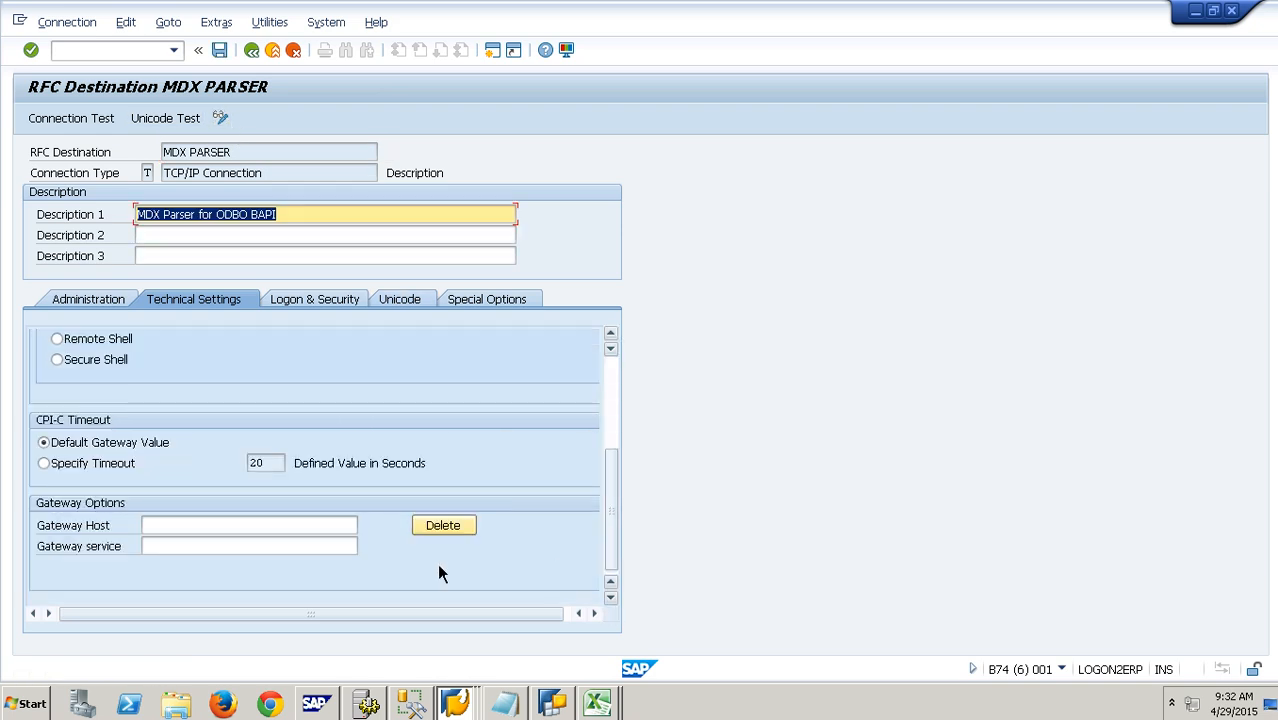
click(340, 532)
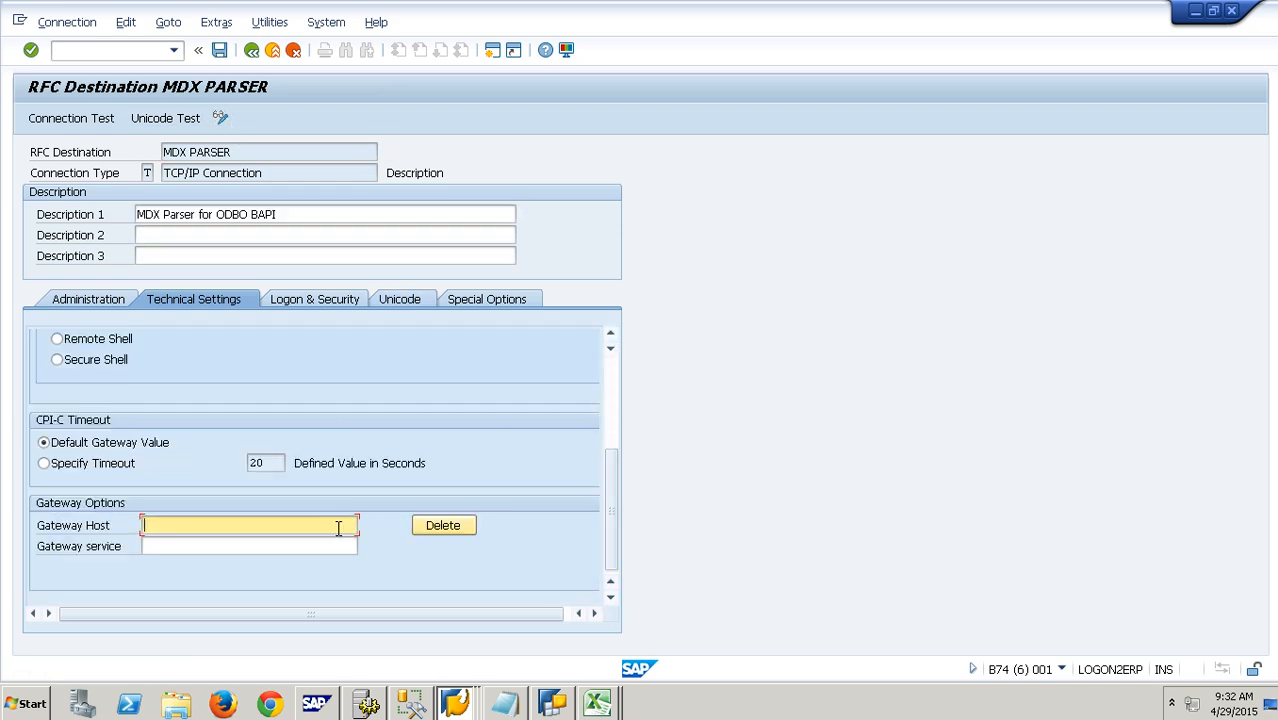
click(106, 120)
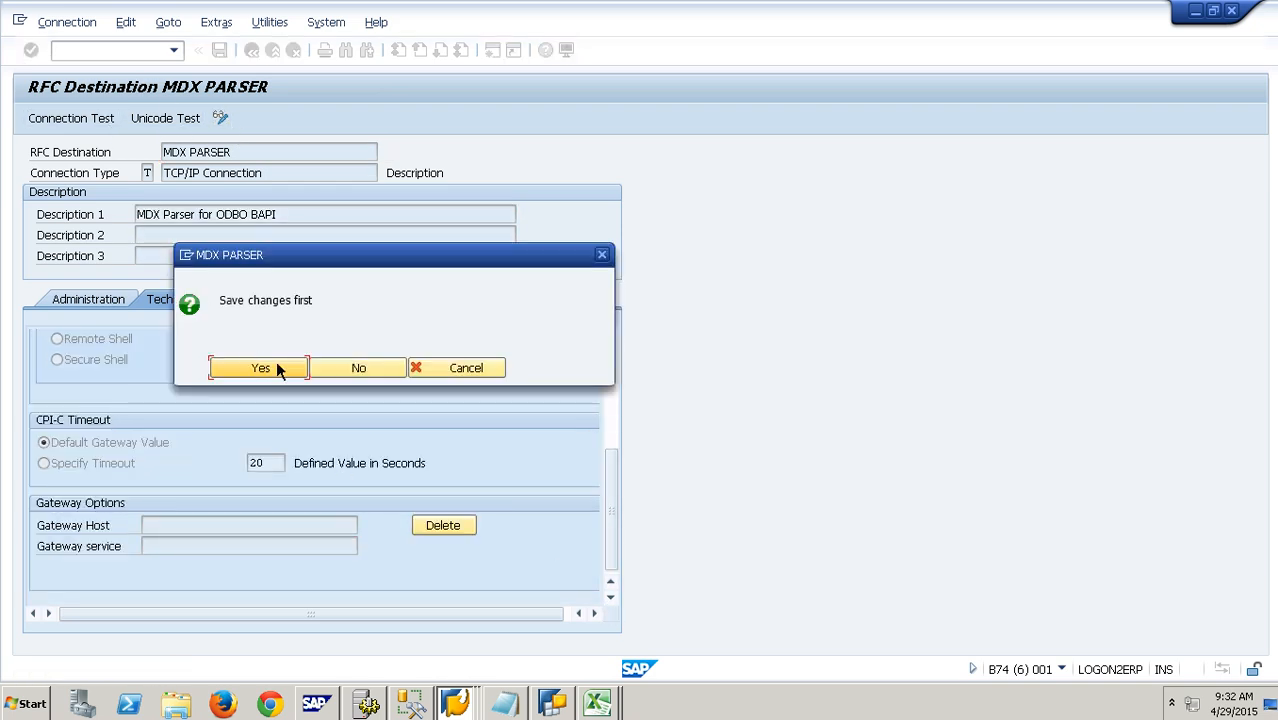
Step: Save the MDX PARSER destination changes so its connection test runs, and switch to the Query Monitor session
click(260, 368)
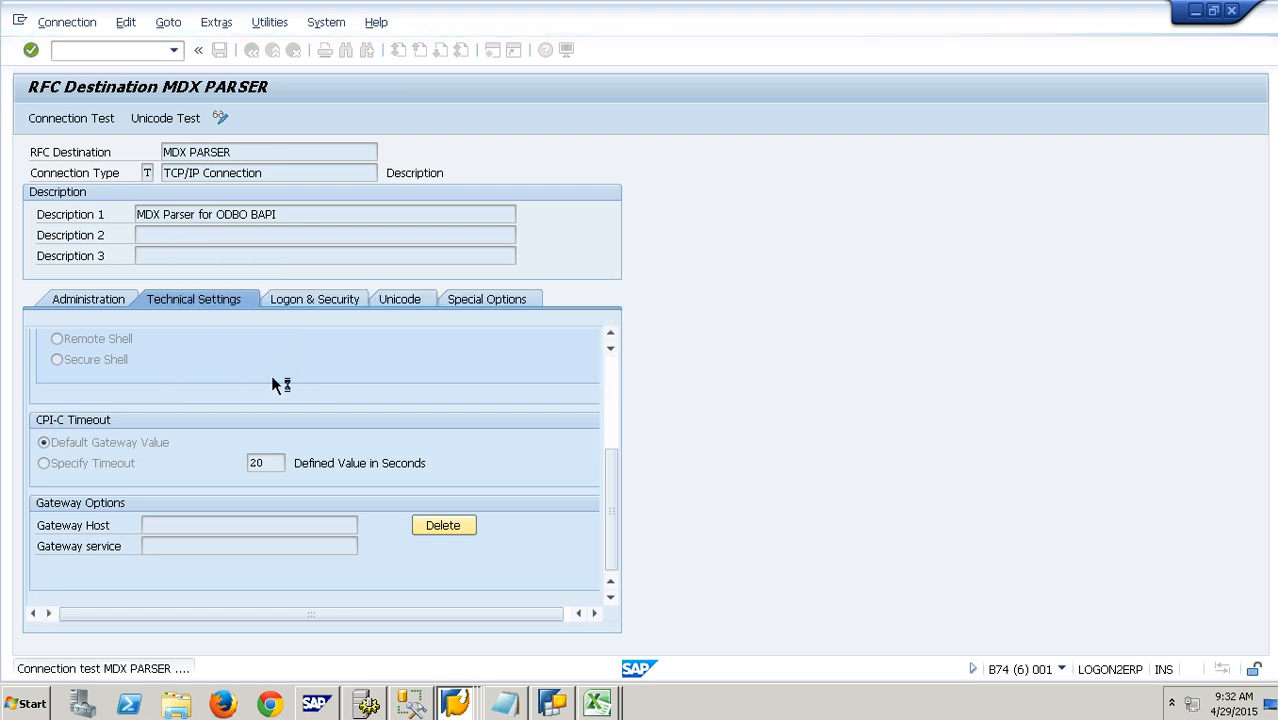
click(455, 703)
click(456, 646)
click(457, 703)
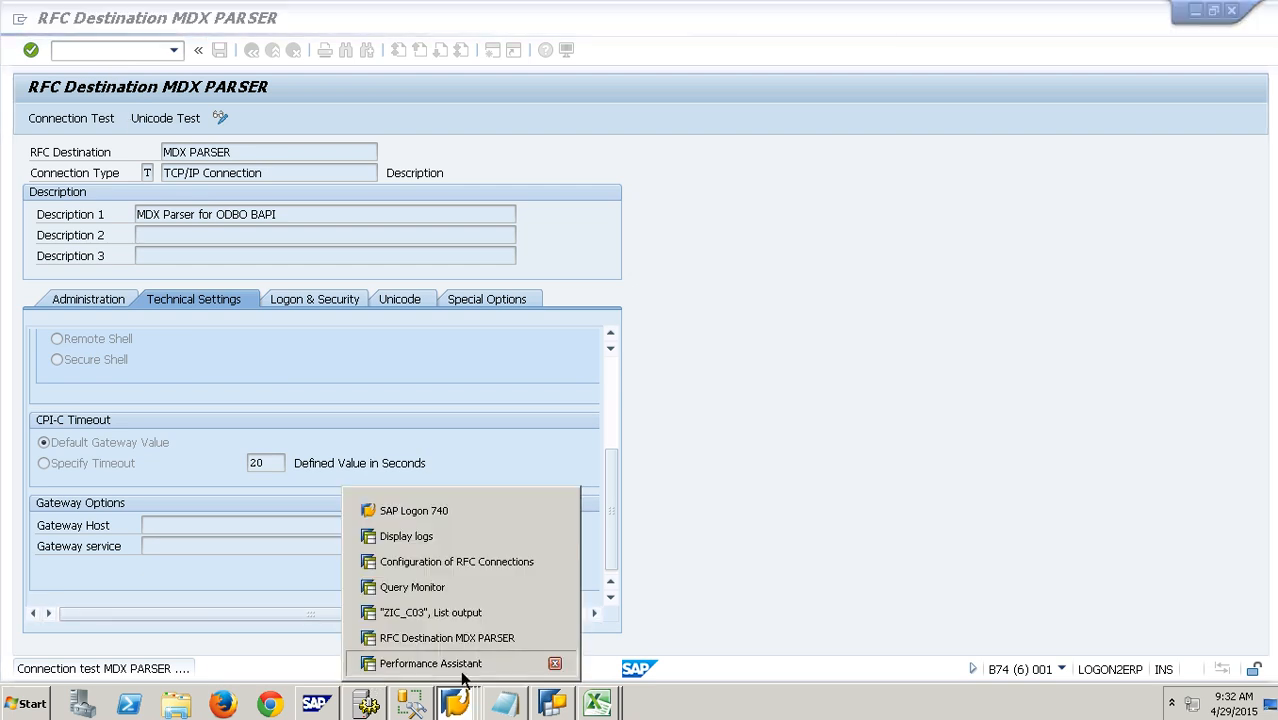
click(460, 670)
click(460, 703)
click(437, 586)
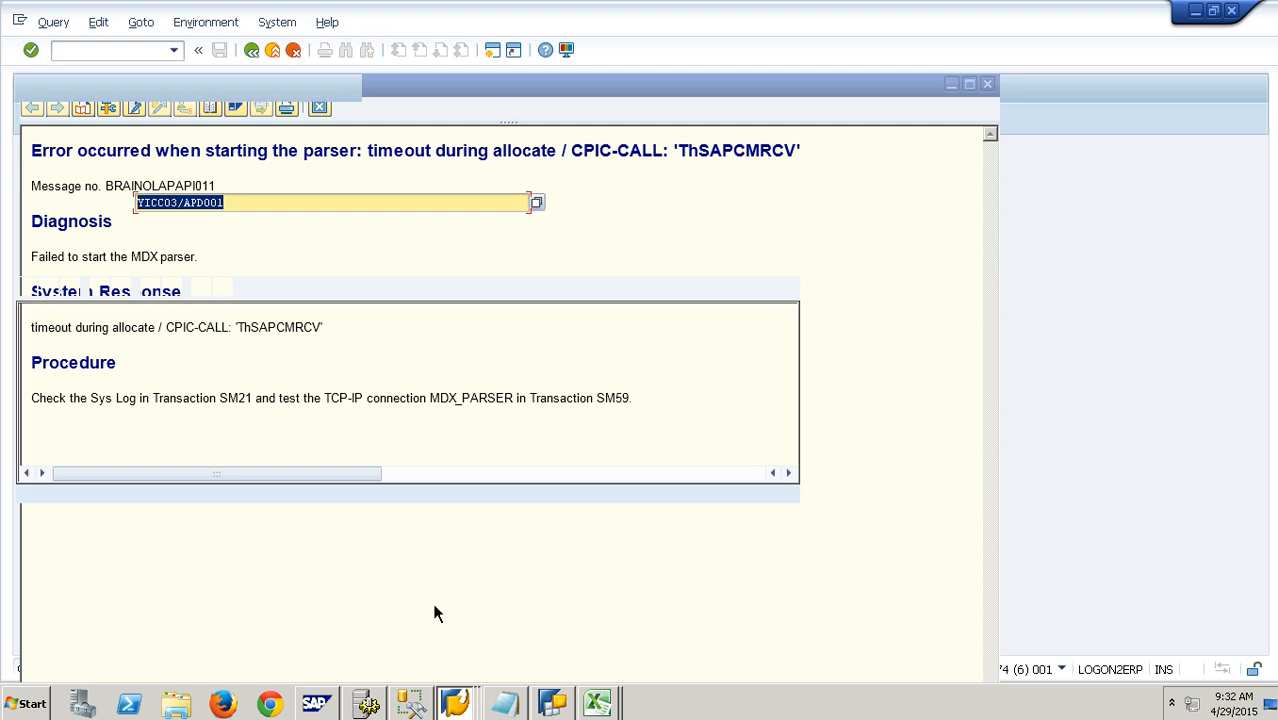
Step: Open the SAP Reference IMG through transaction SPRO in the Query Monitor session and search its structure for MDX
click(98, 52)
text(/)
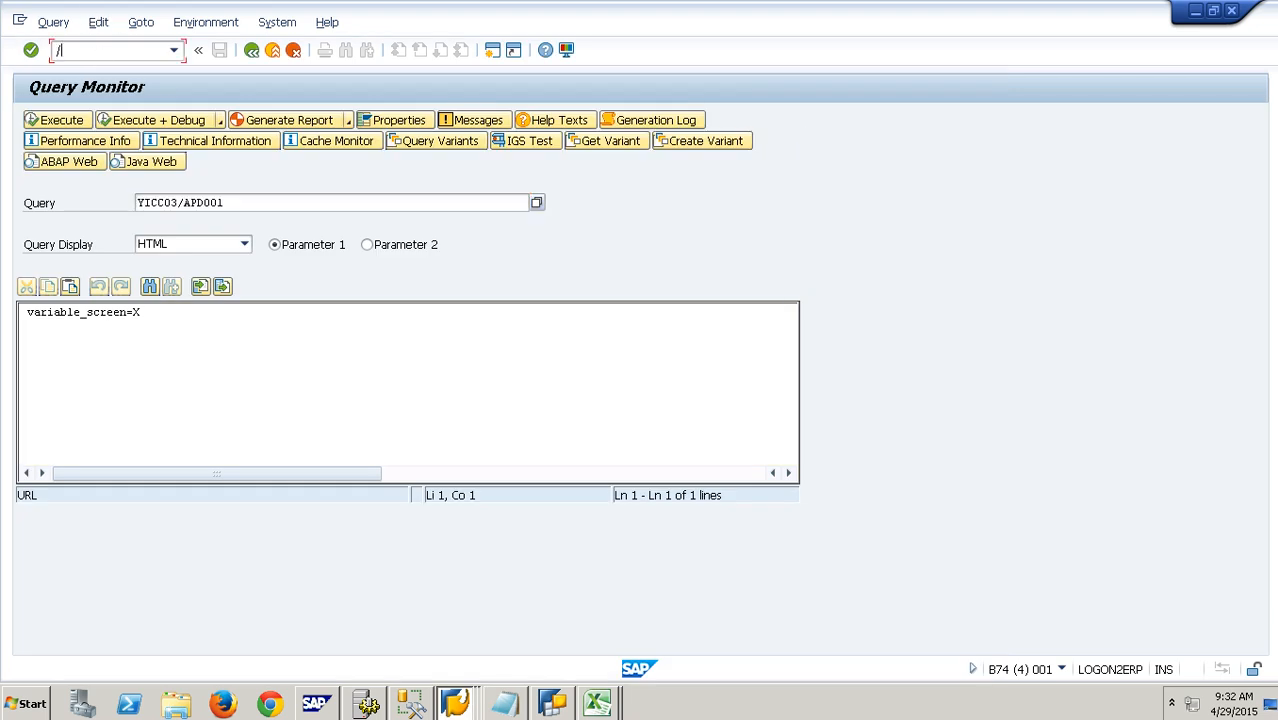
text(nspro)
key(Return)
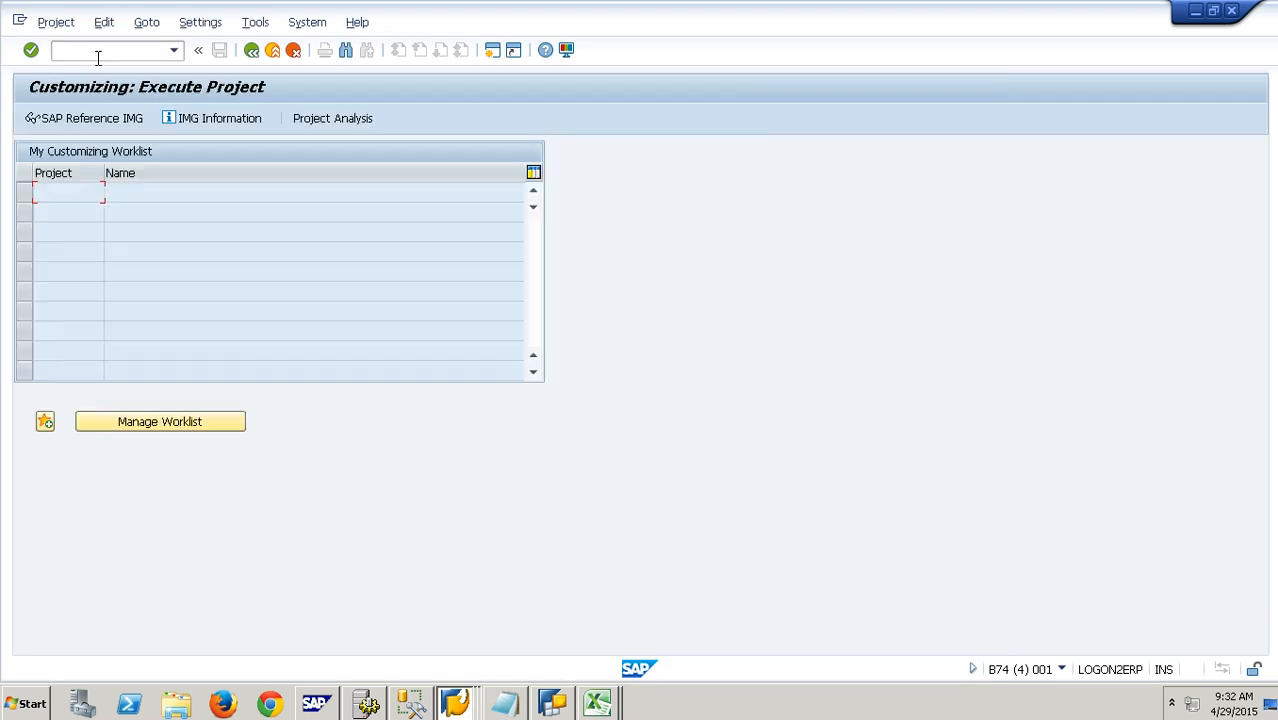
click(123, 120)
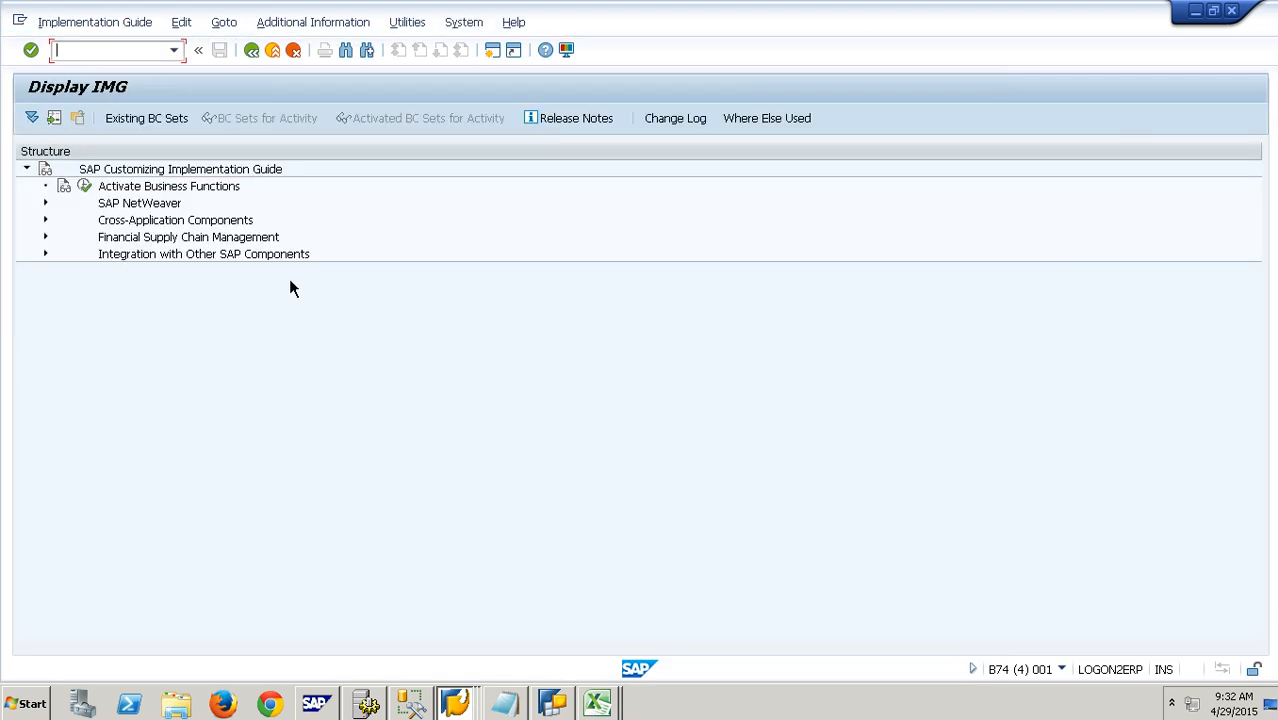
click(365, 58)
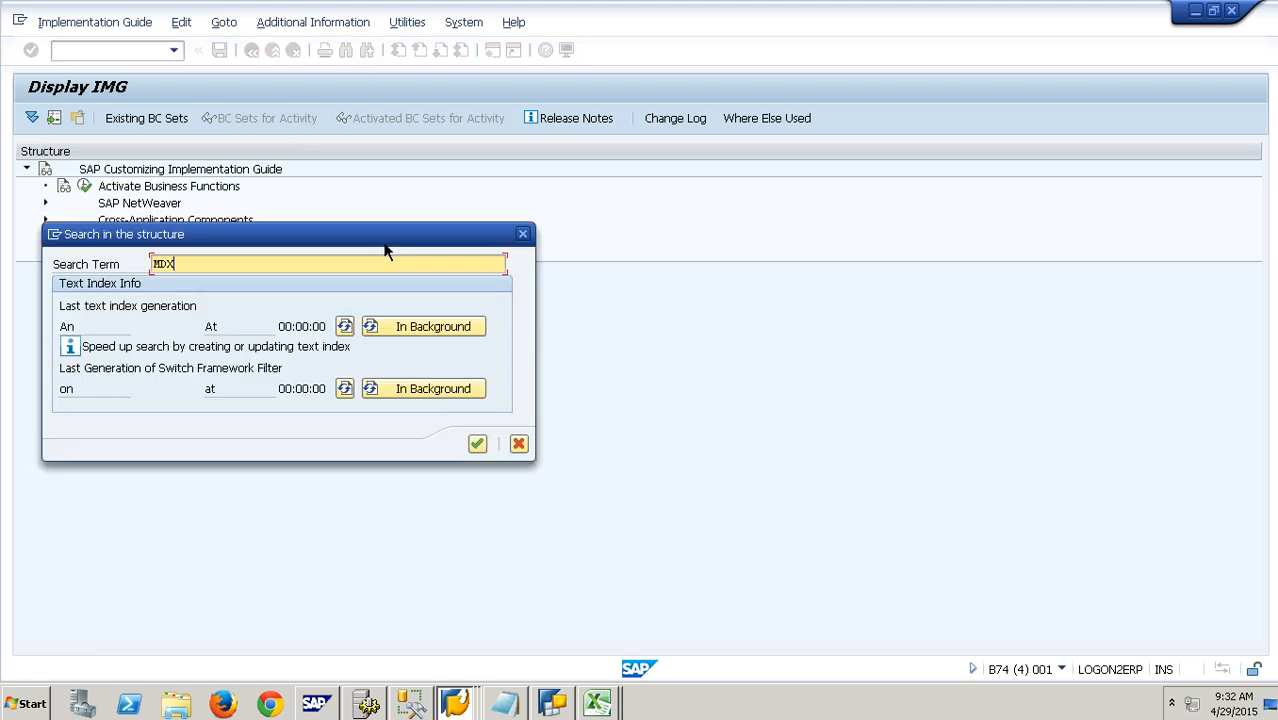
key(Return)
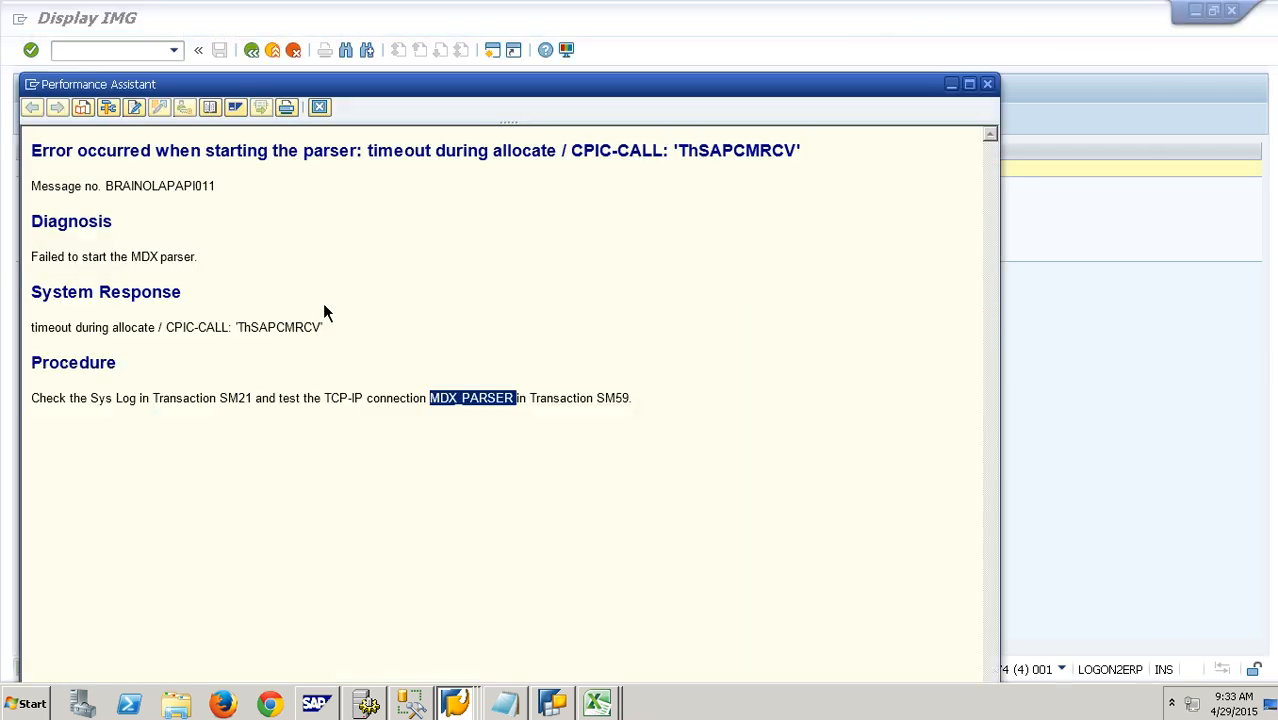
Step: Copy the SAP-Gateway LOCATION error line from the MDX PARSER connection test into the open Notepad notes
key(alt+Tab)
key(alt+Tab)
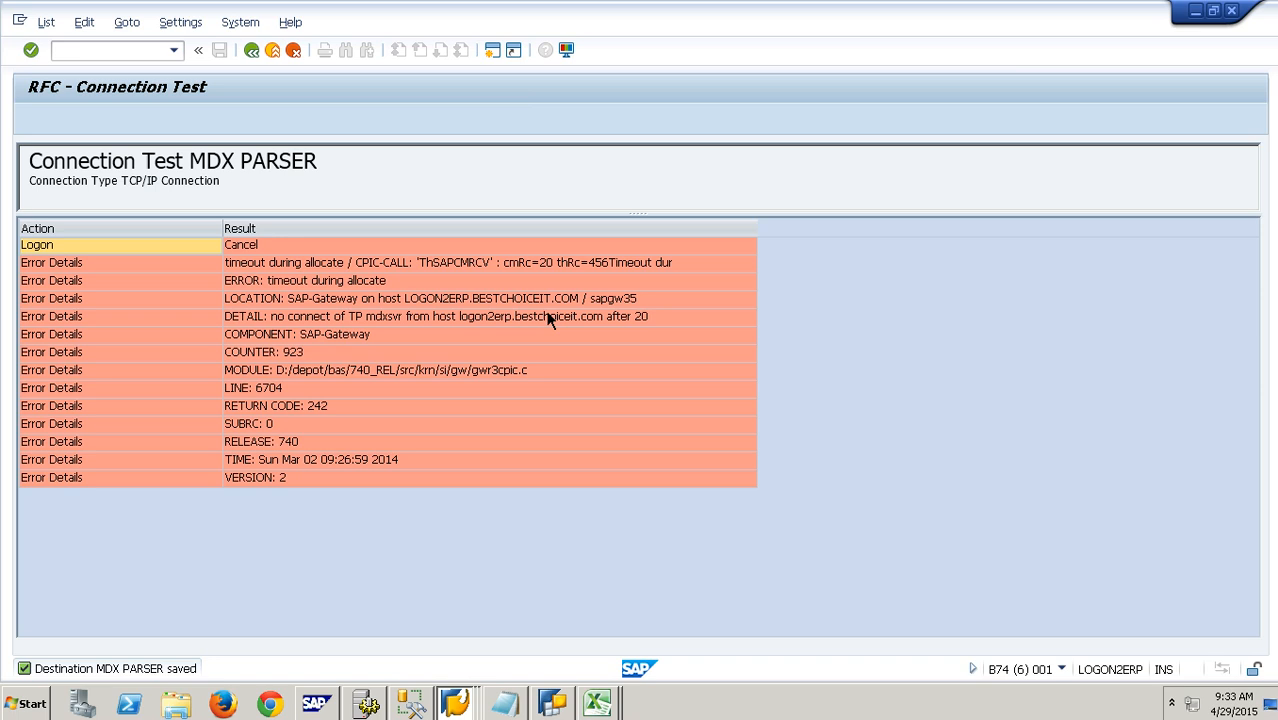
click(547, 304)
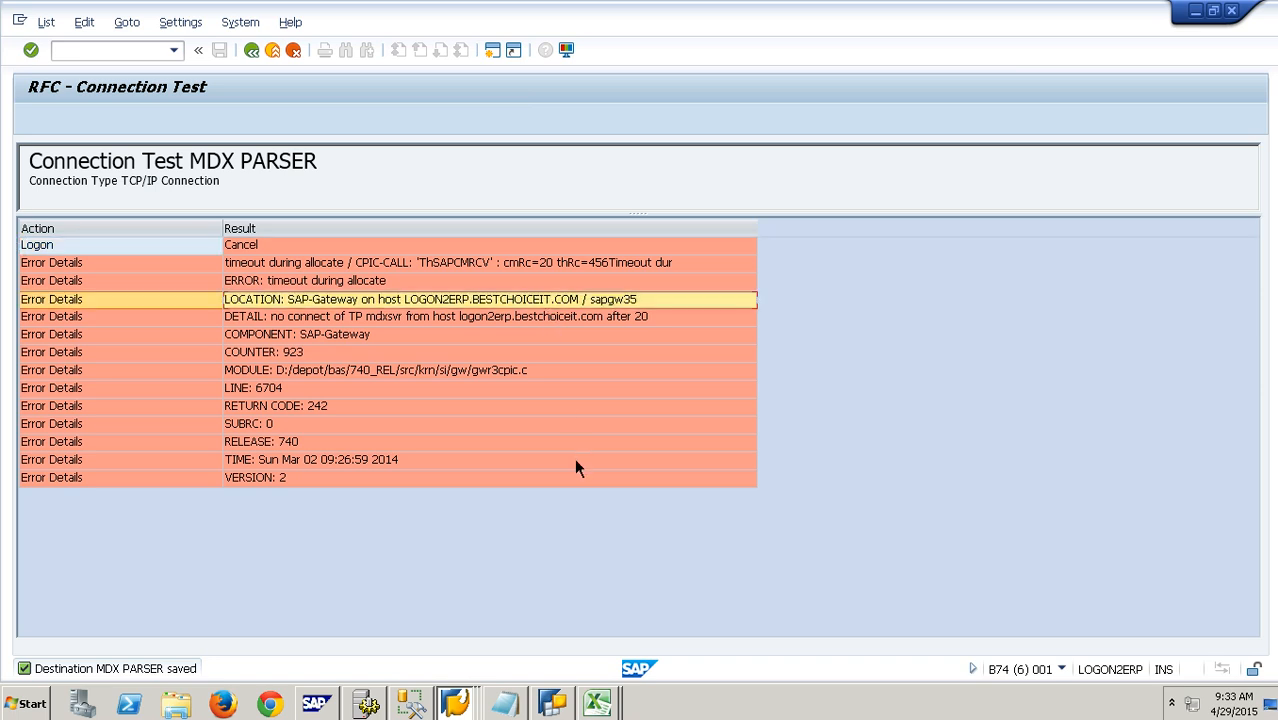
click(518, 706)
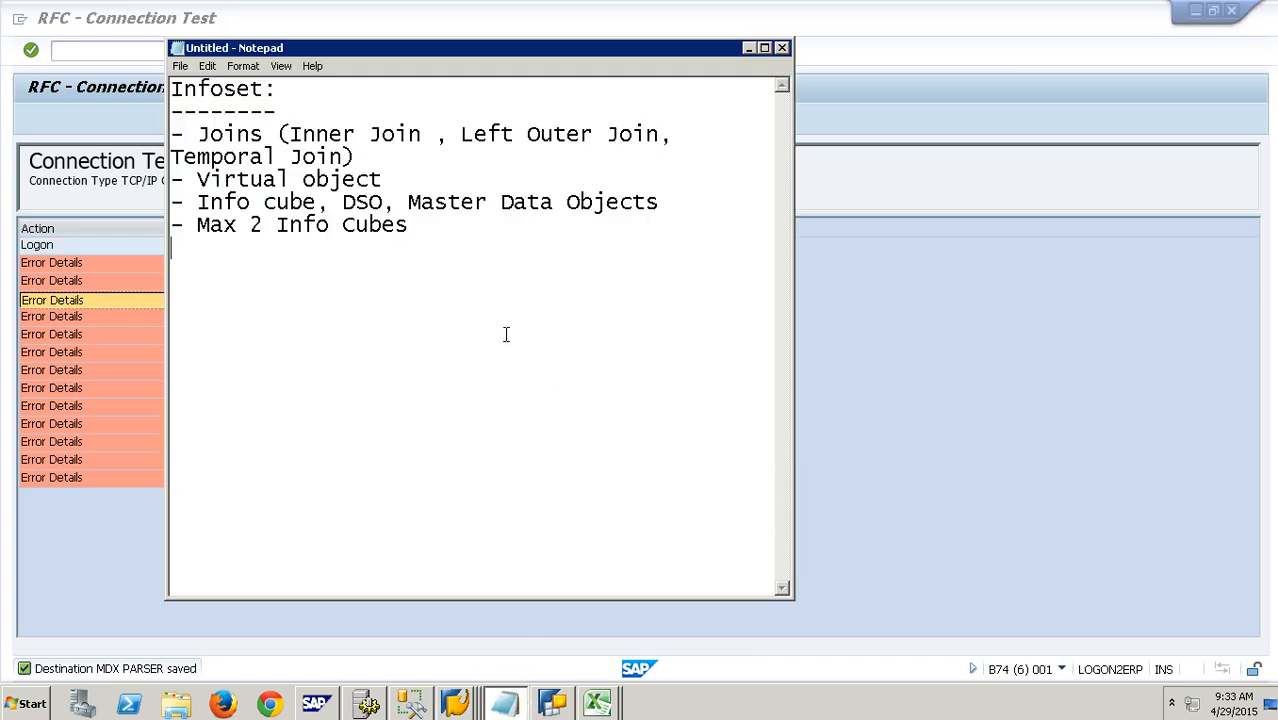
key(Return)
text(Error Details   LOCATION: SAP-Gateway on host LOGON2ERP.BESTCHOICEIT.COM / sapgw35)
Step: Copy the host name from the Notepad error line and set the destination's Gateway Host to LOGON2ERP.BESTCHOICEIT.COM
drag(516, 318, 170, 320)
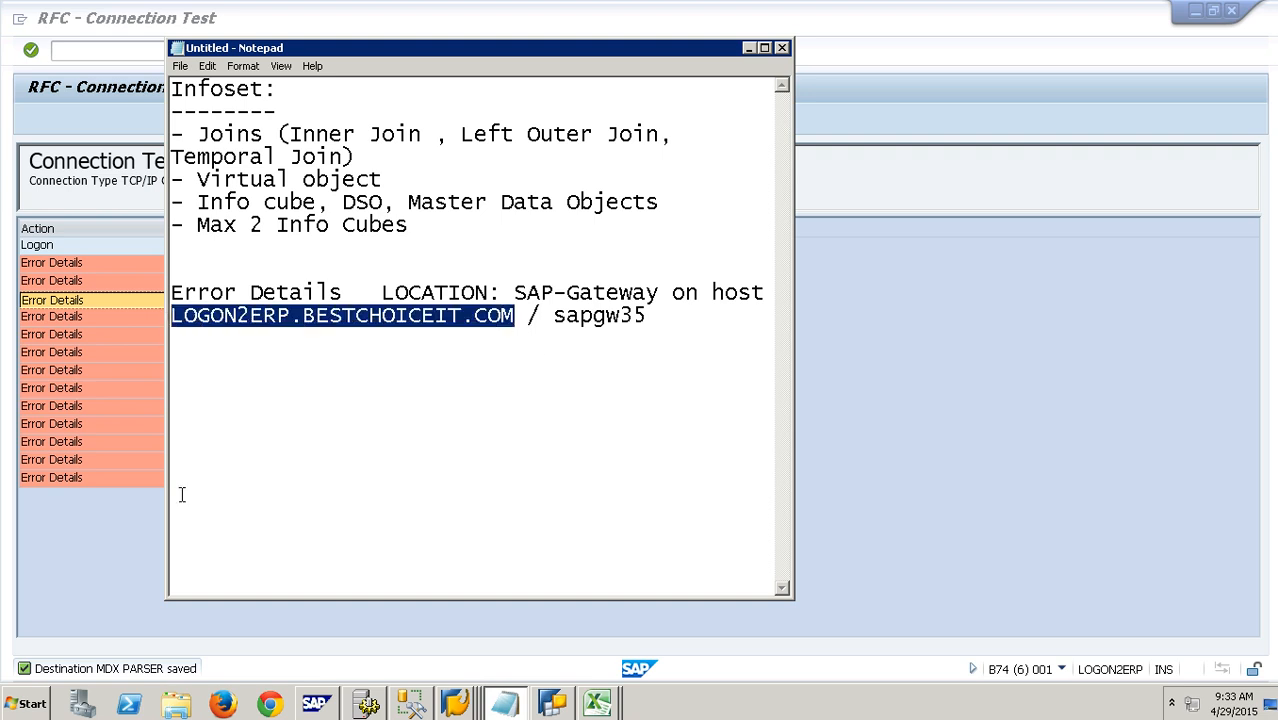
click(99, 592)
click(268, 54)
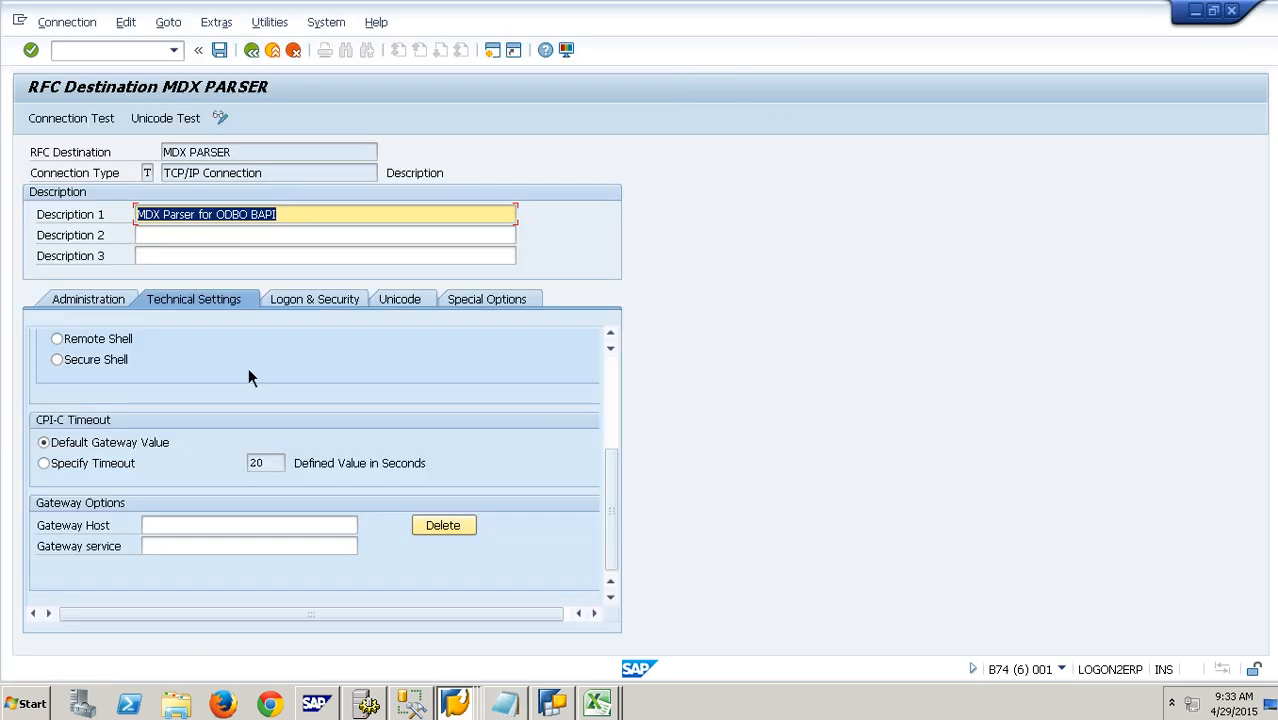
click(241, 530)
text(LOGON2ERP.BESTCHOICEIT.COM)
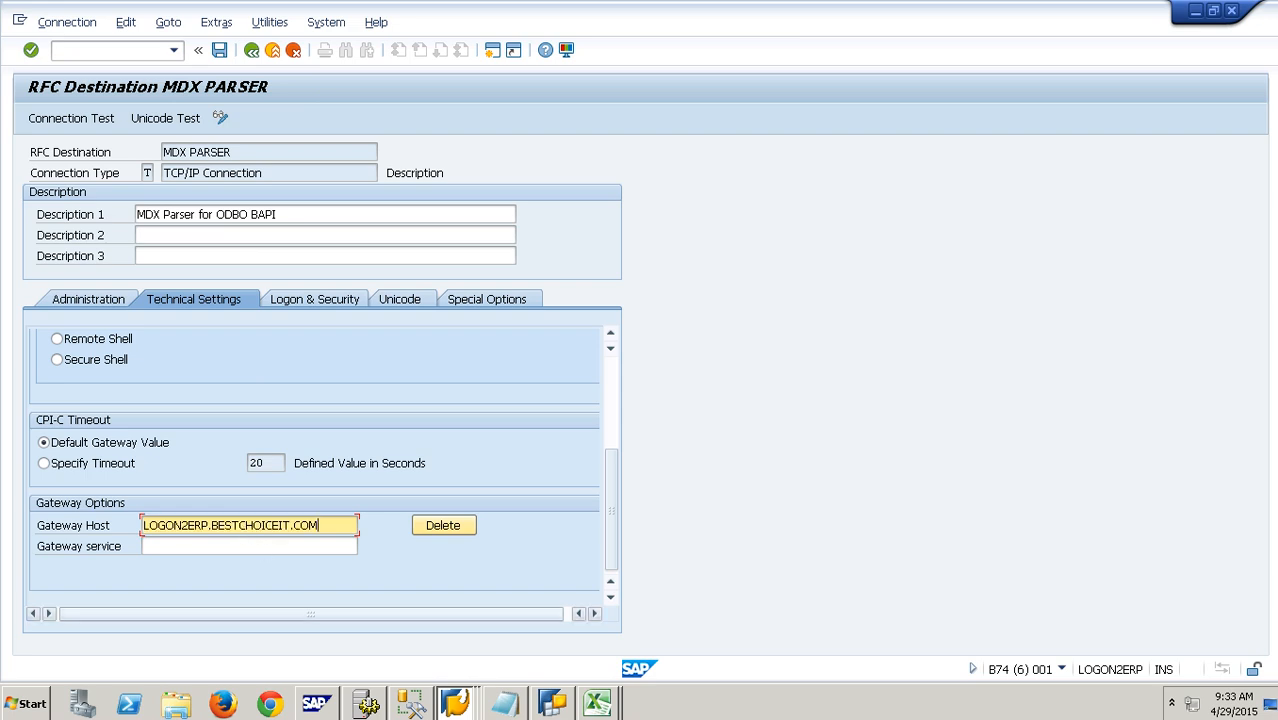
Step: Copy the service name from the Notepad error line and set the destination's Gateway service to sapgw35
click(504, 703)
drag(649, 327, 556, 318)
click(157, 548)
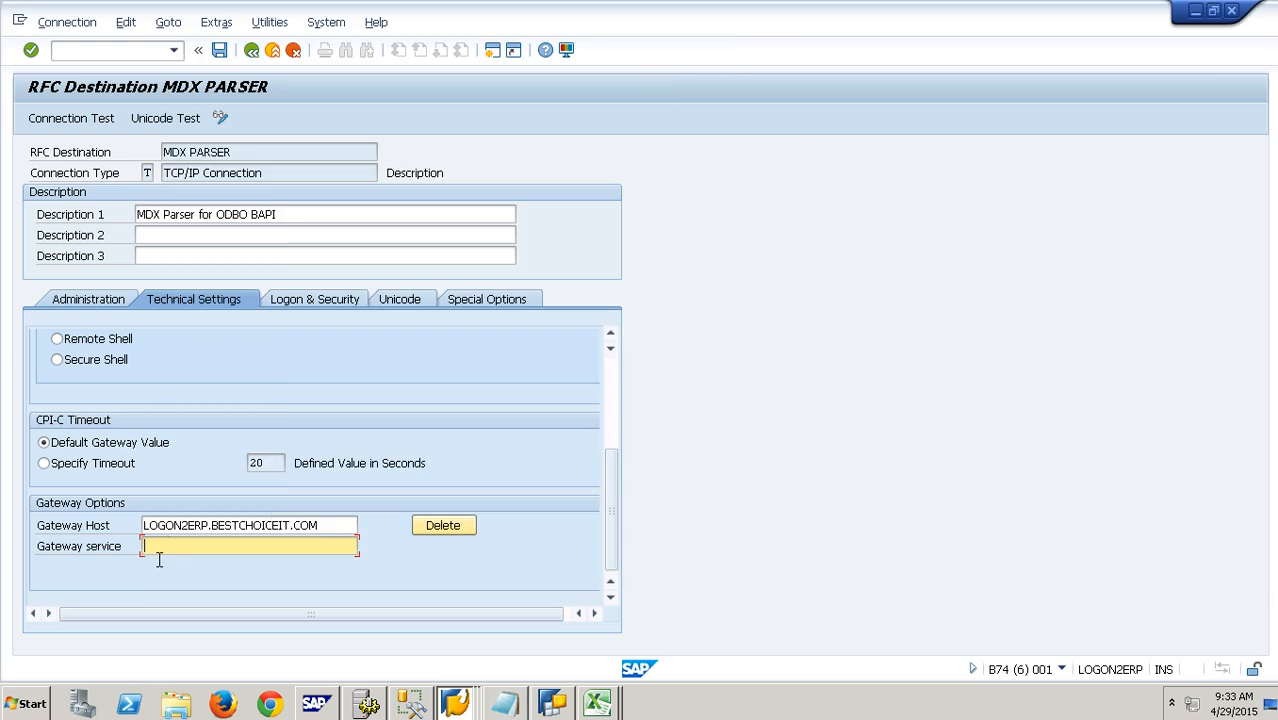
text(sapgw35)
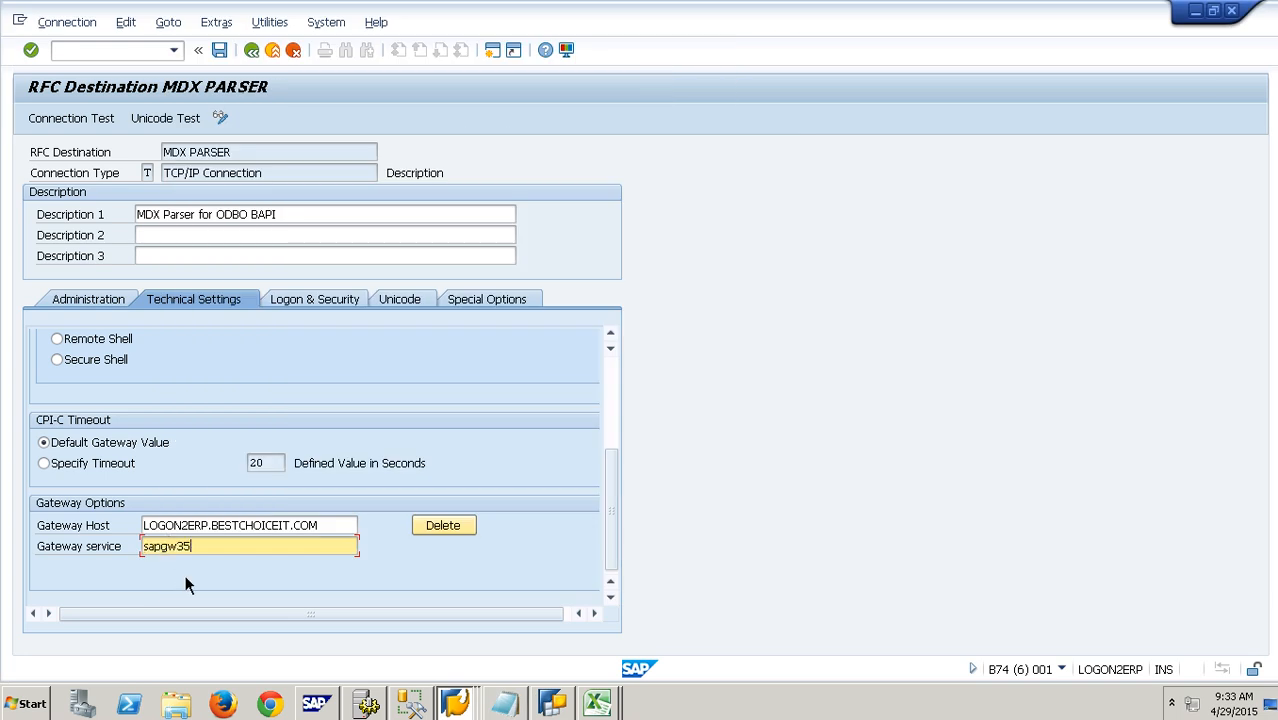
Step: Save the MDX PARSER destination and run its connection test again
click(220, 51)
click(108, 127)
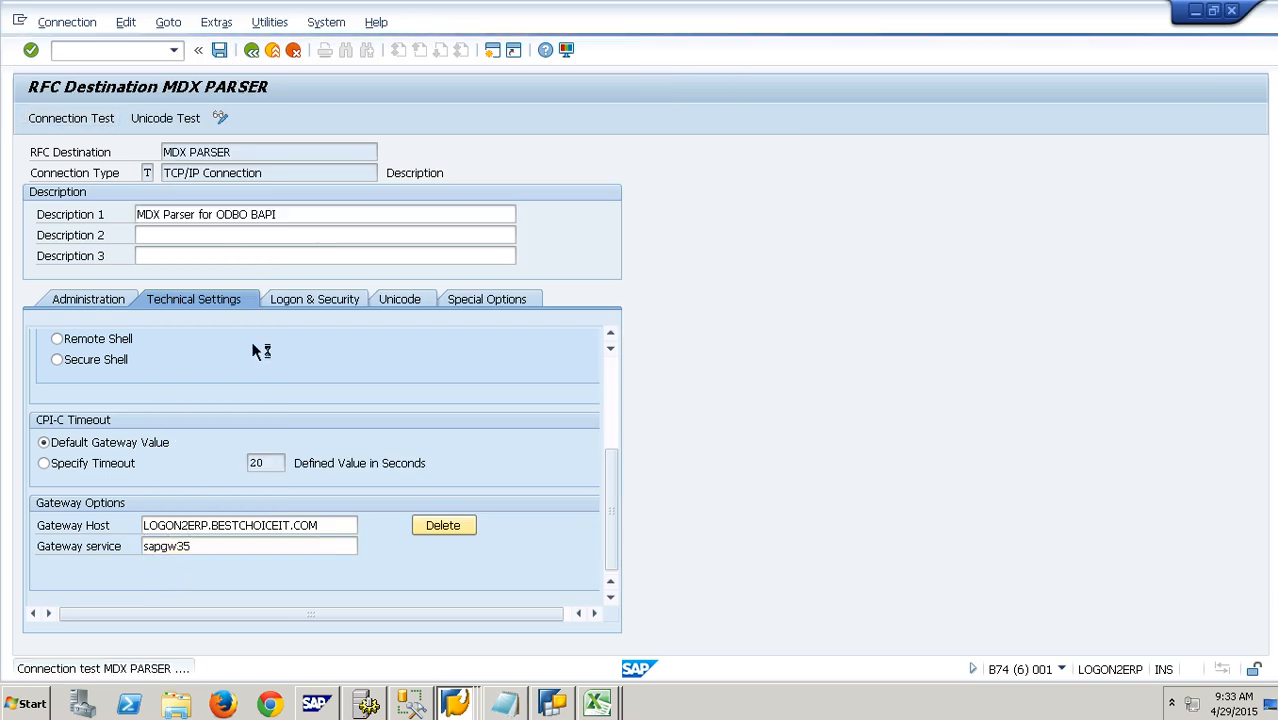
Step: In the Display IMG session, expand SAP NetWeaver, Business Warehouse and Settings for Reporting and Analysis
click(473, 713)
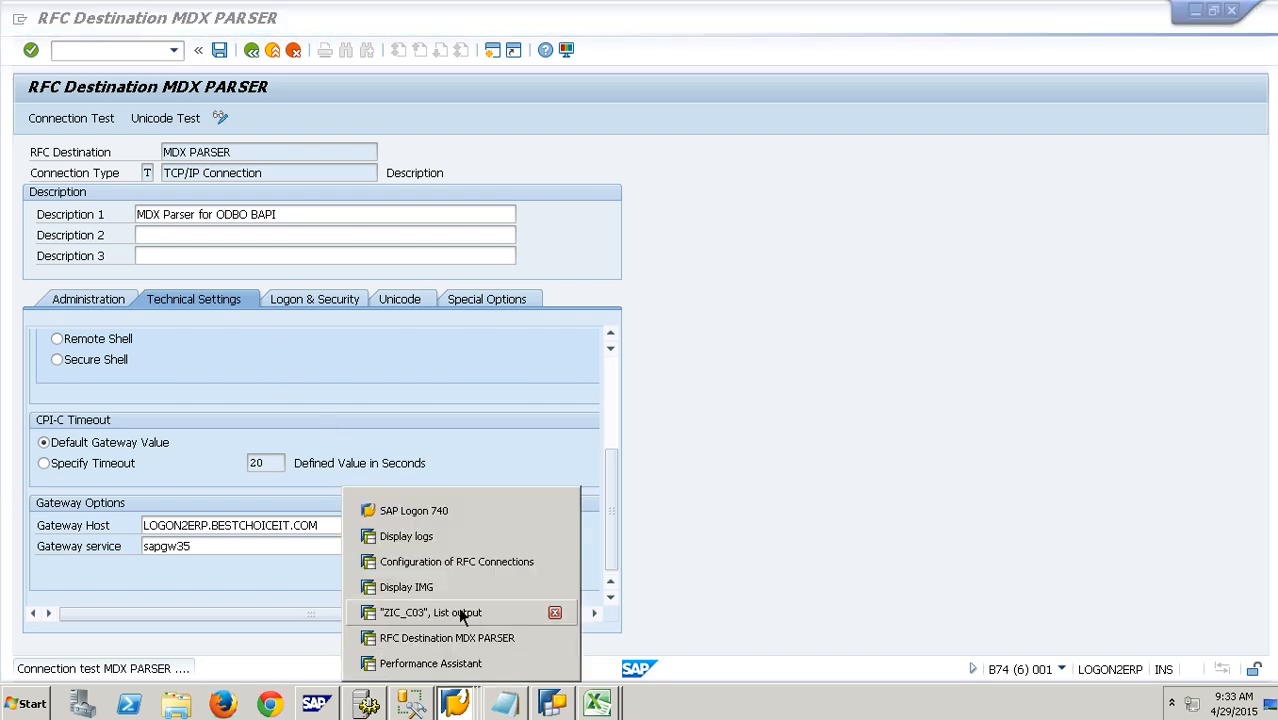
click(449, 590)
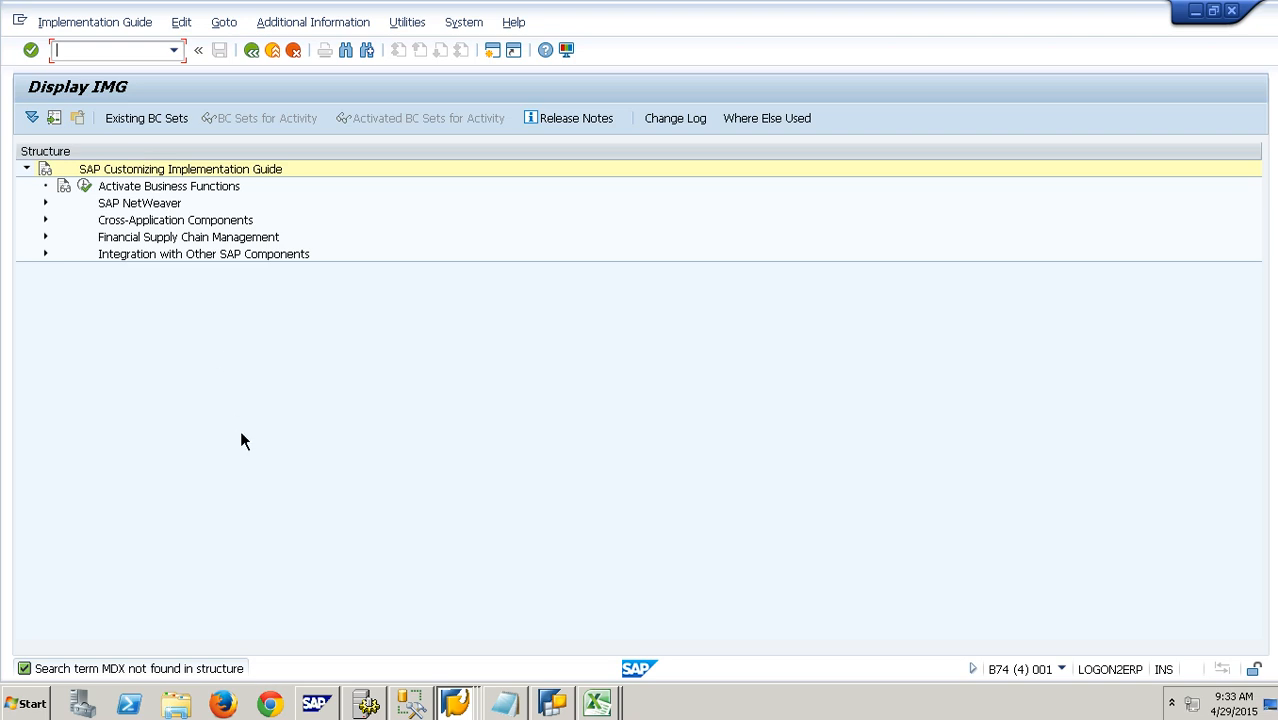
click(46, 204)
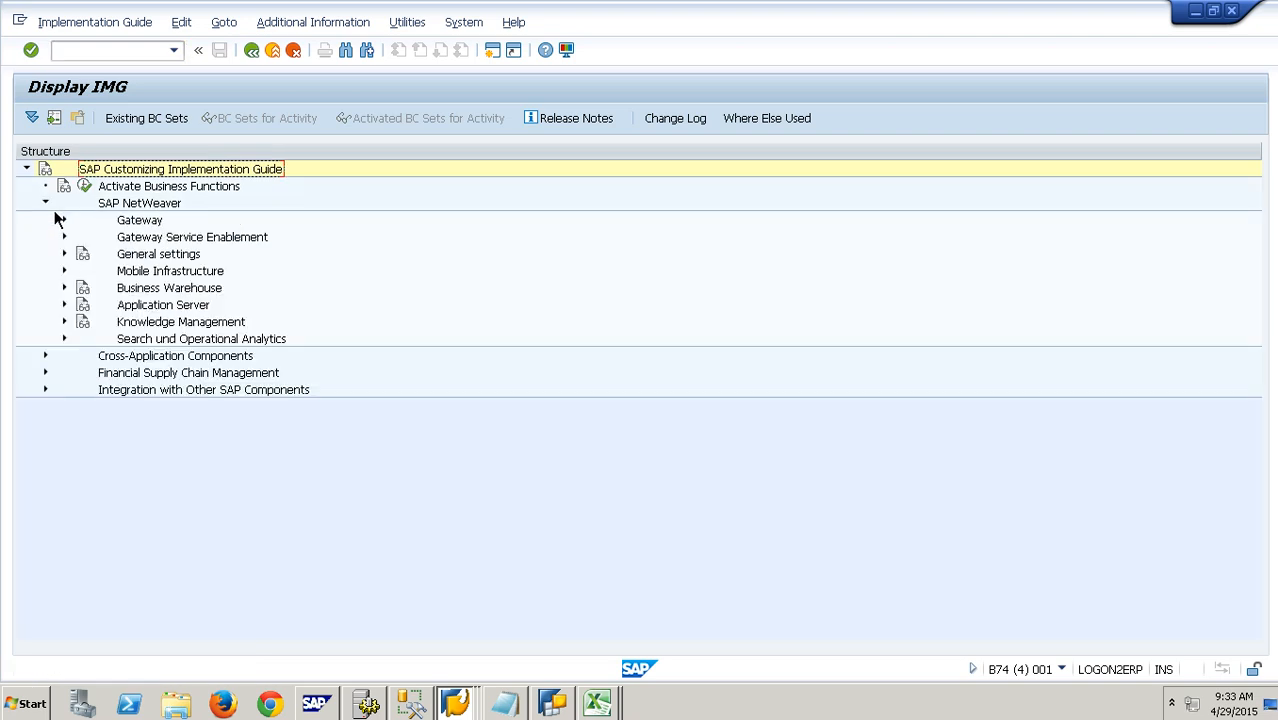
click(75, 298)
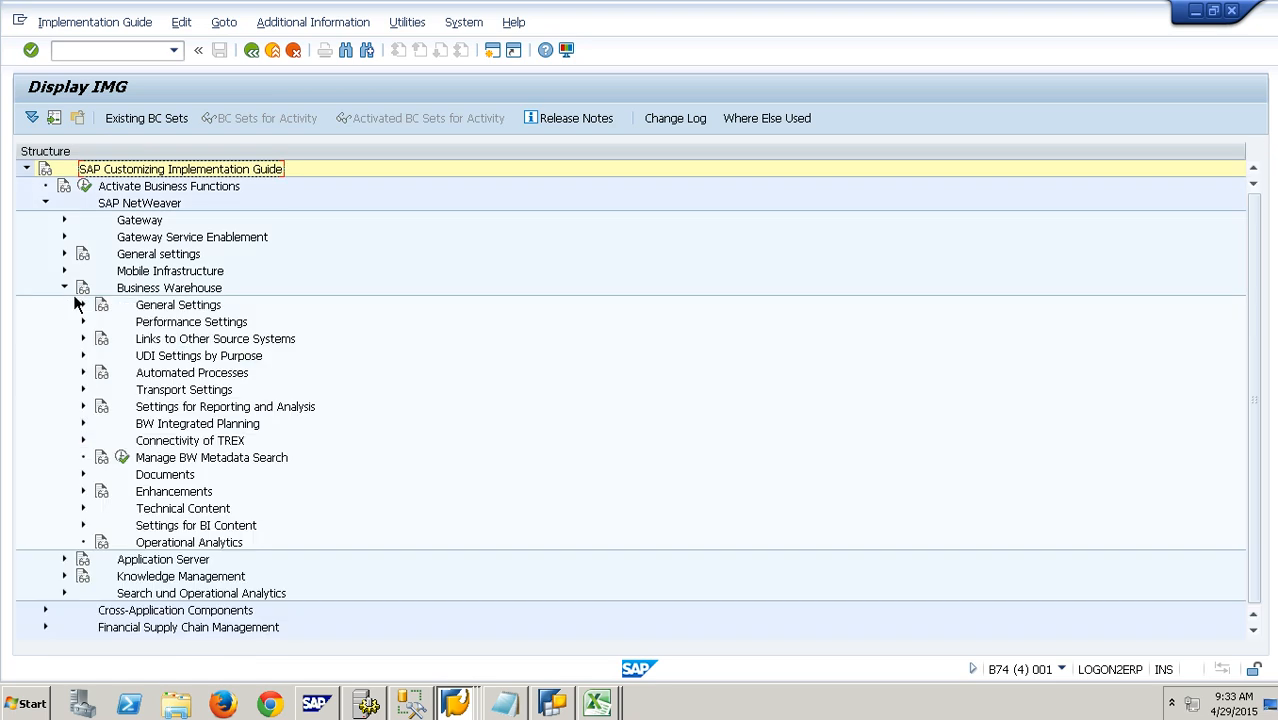
click(86, 408)
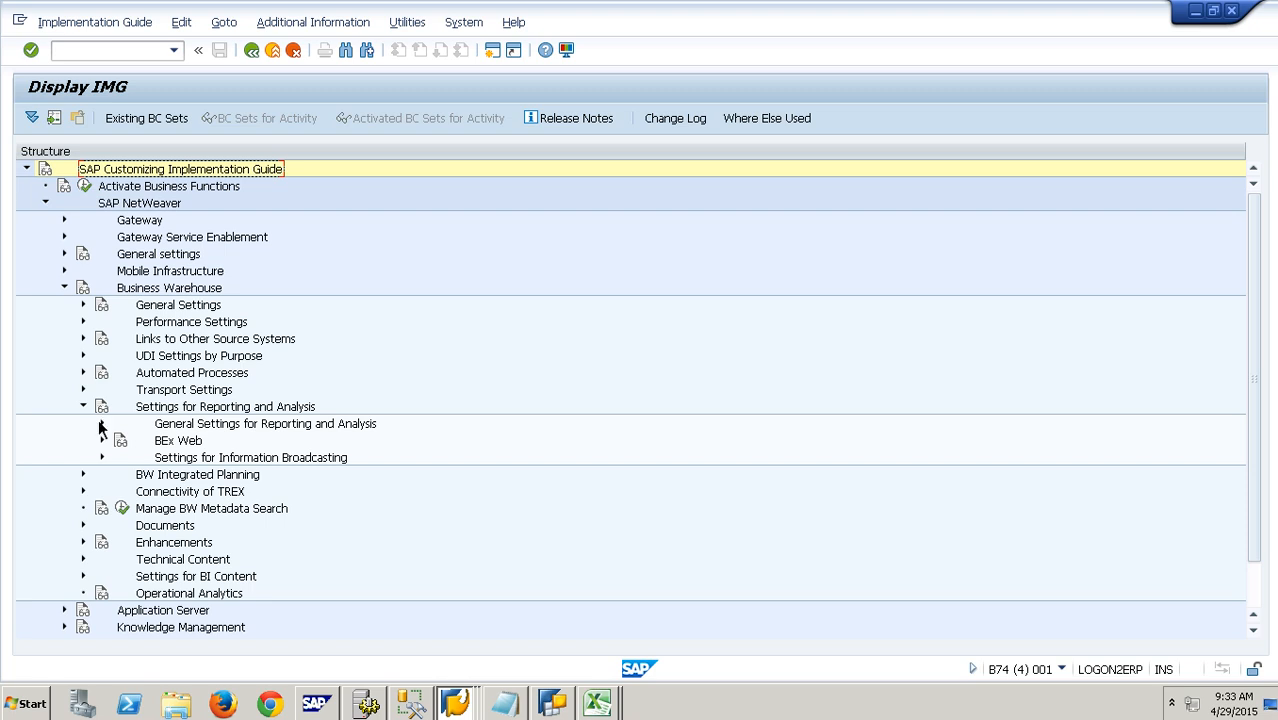
Step: Switch to the RFC connection test session and examine the DETAIL line of the MDX PARSER result
click(455, 703)
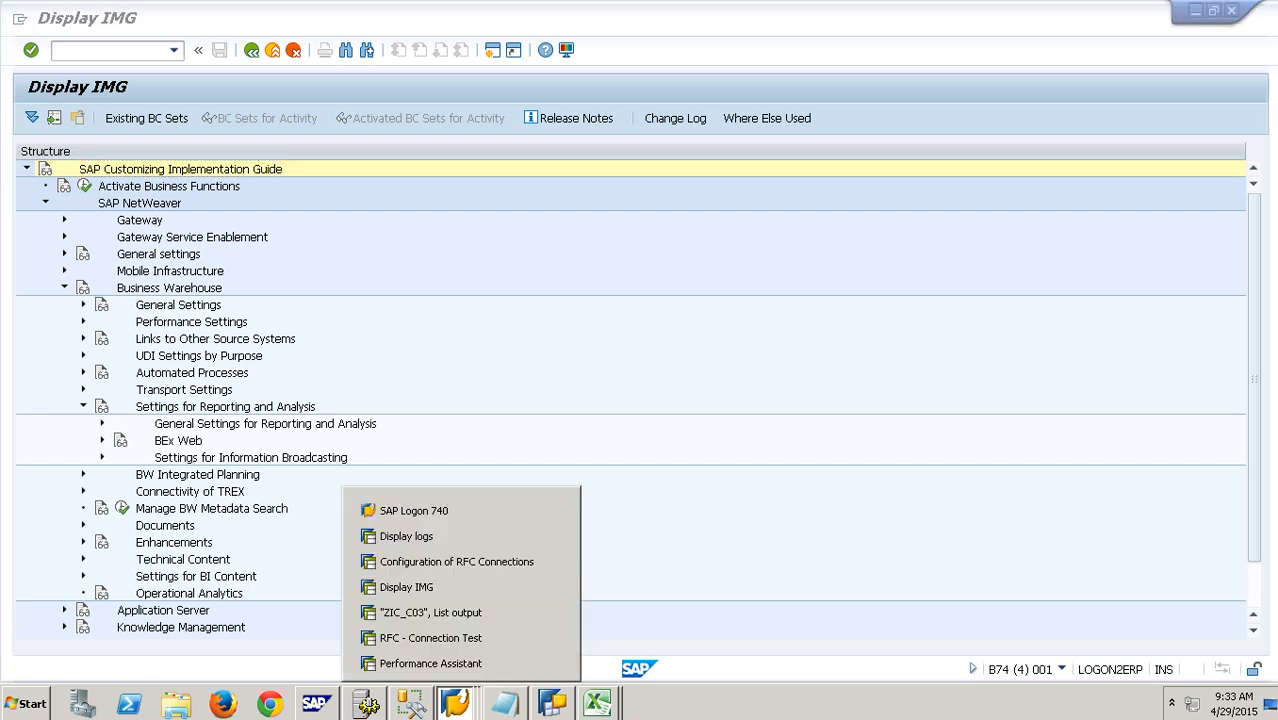
click(458, 641)
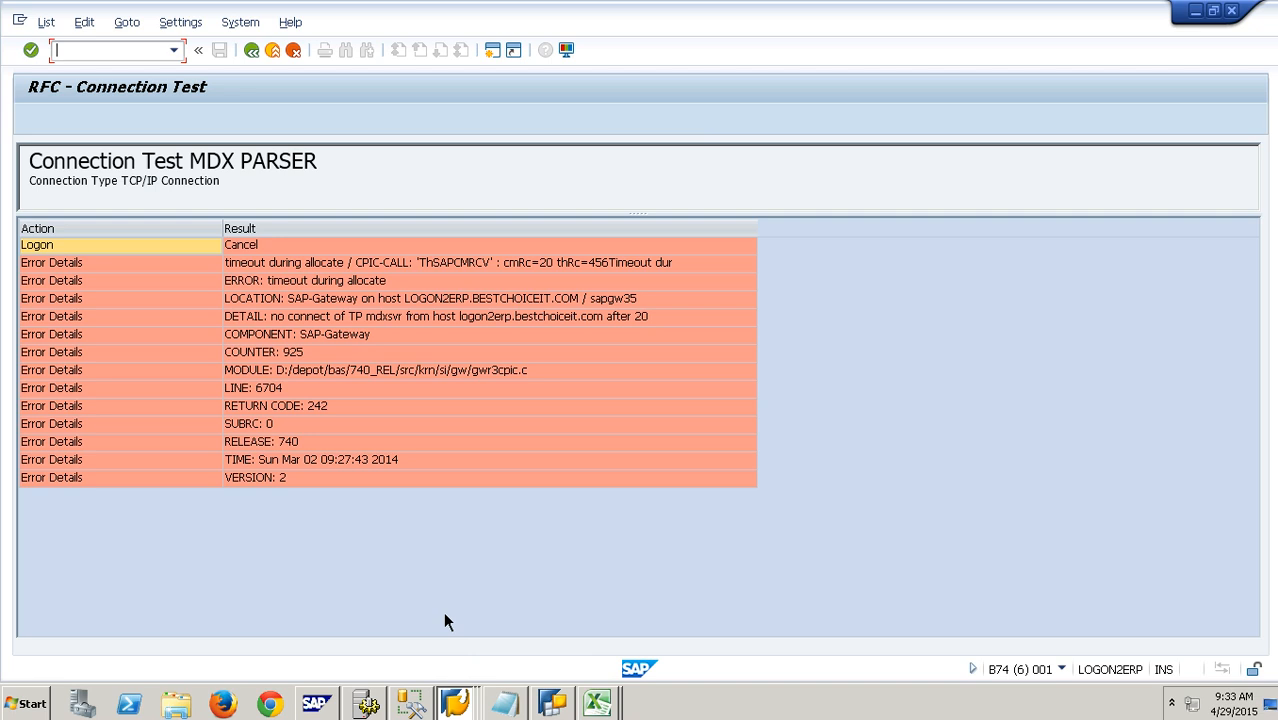
click(387, 323)
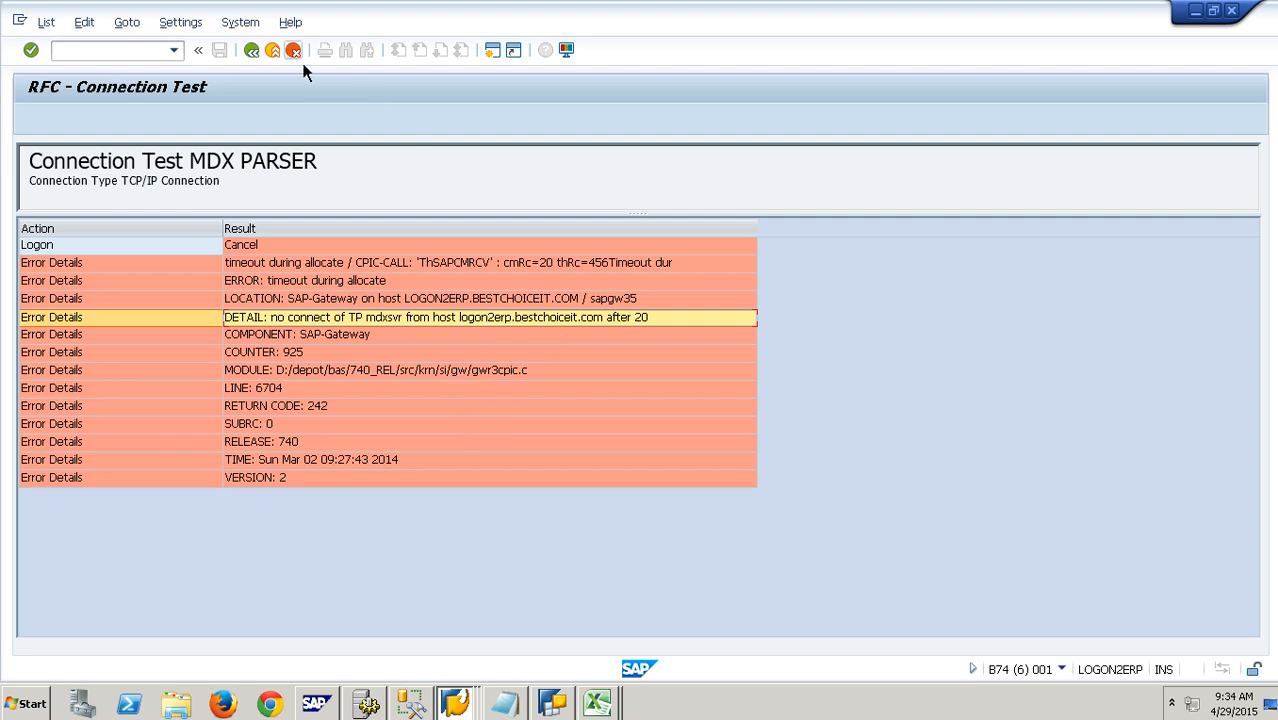
Step: Return to the RFC destination settings and copy the destination name MDX PARSER
click(251, 50)
drag(278, 156, 150, 156)
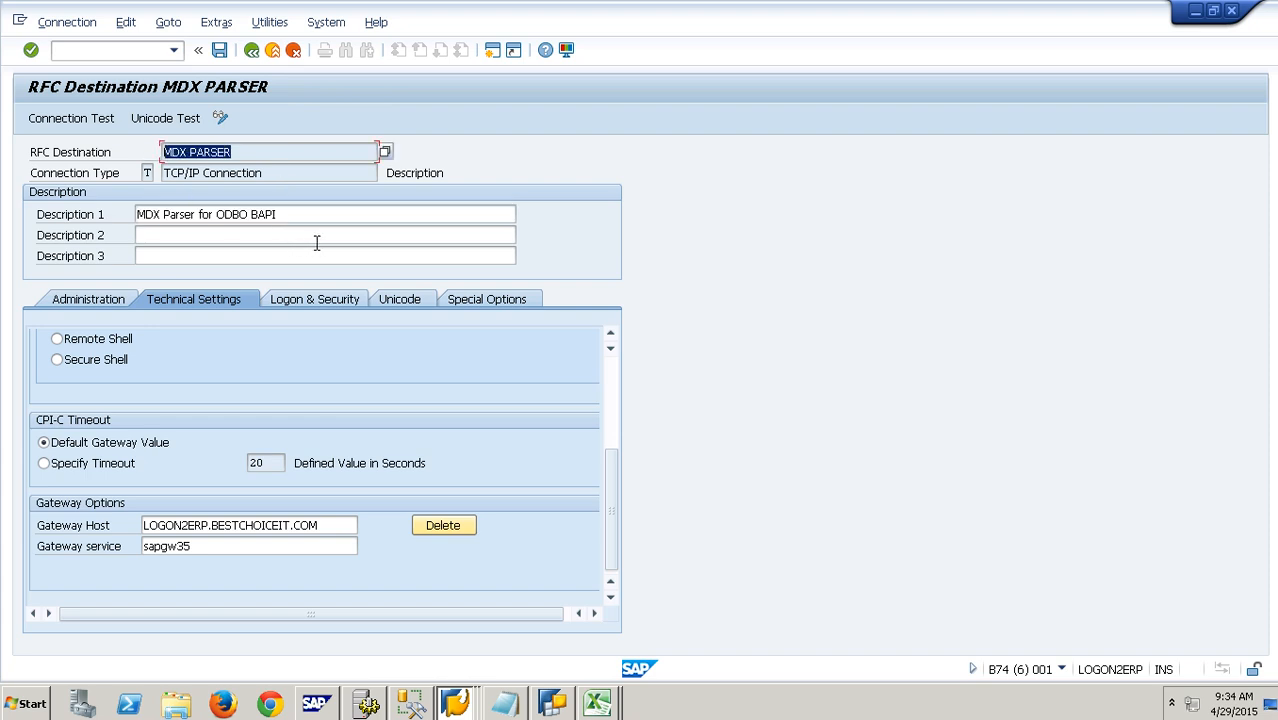
key(ctrl+c)
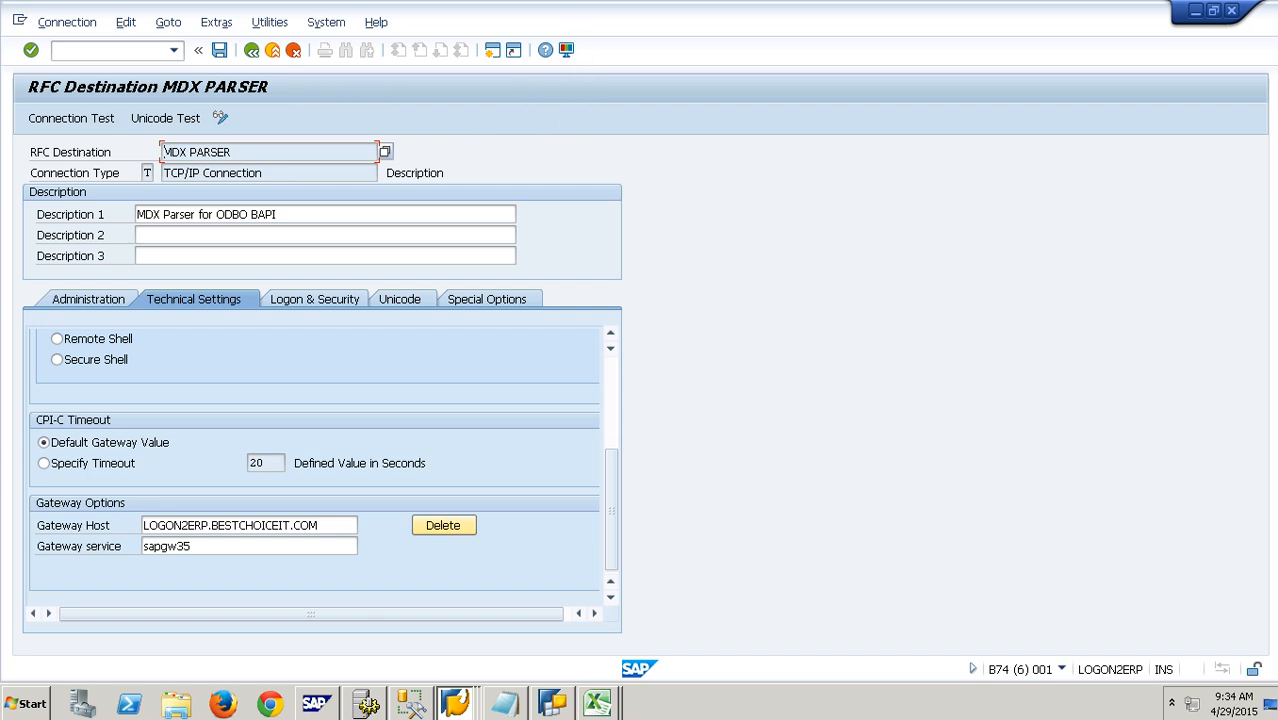
Step: Switch to Internet Explorer on the local desktop and search Google for "SAP BW MDX PARSER RFC mdx"
click(844, 14)
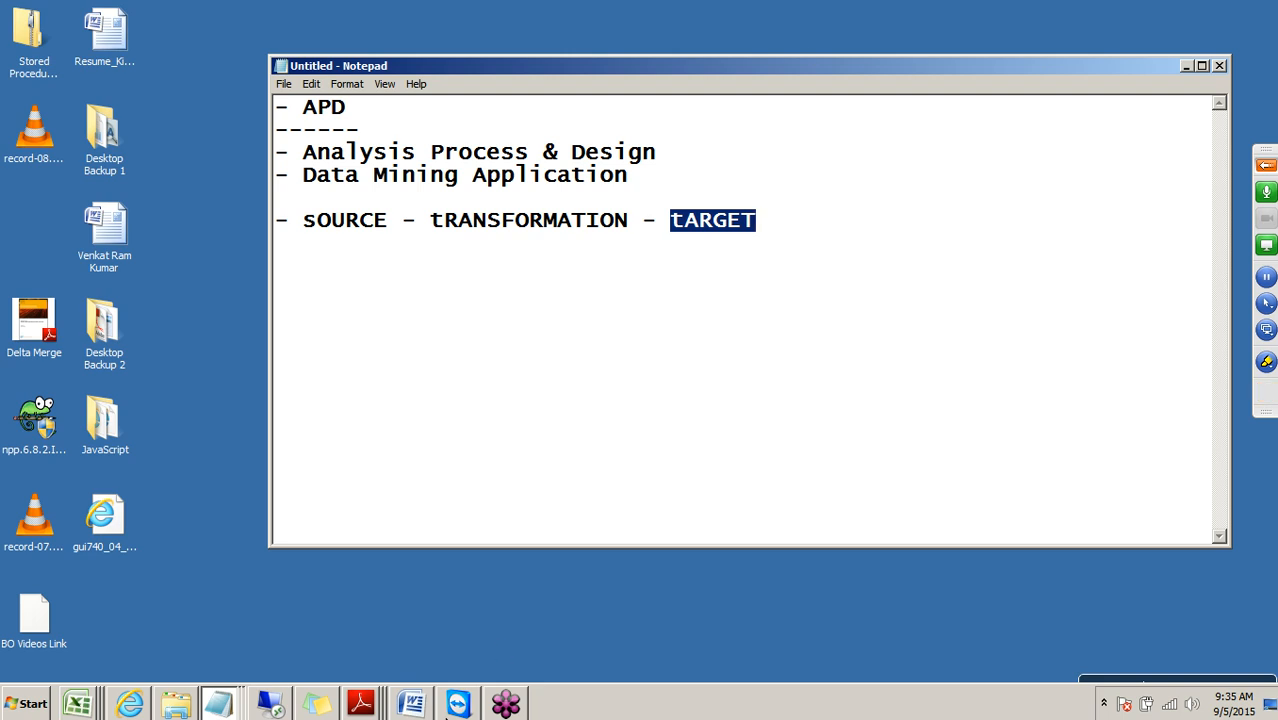
click(130, 704)
click(608, 31)
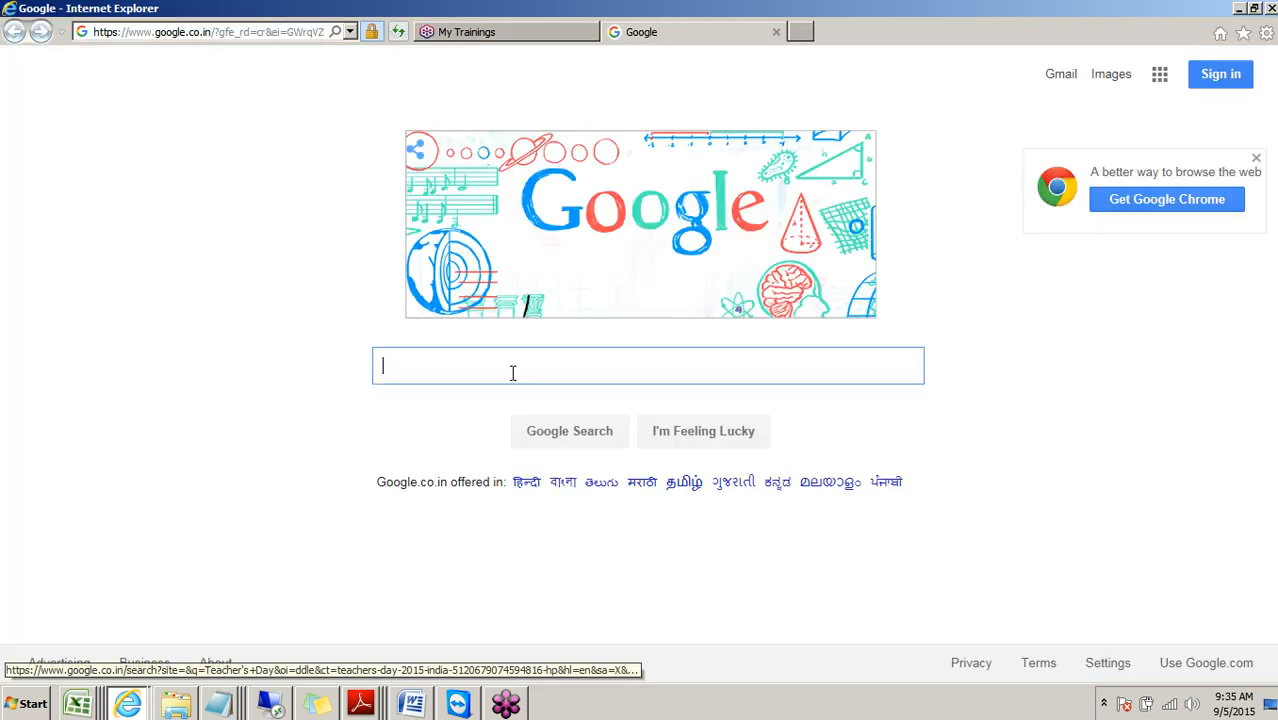
text(SAP )
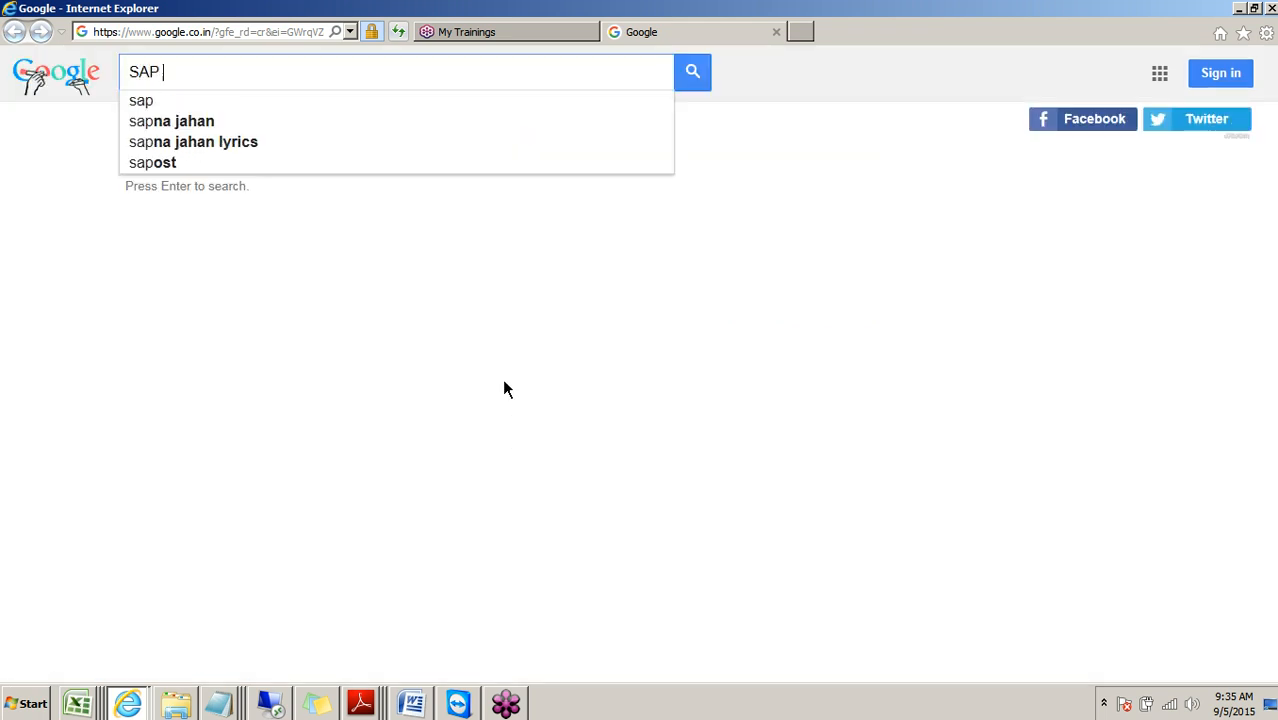
text(BW MDX PARSER)
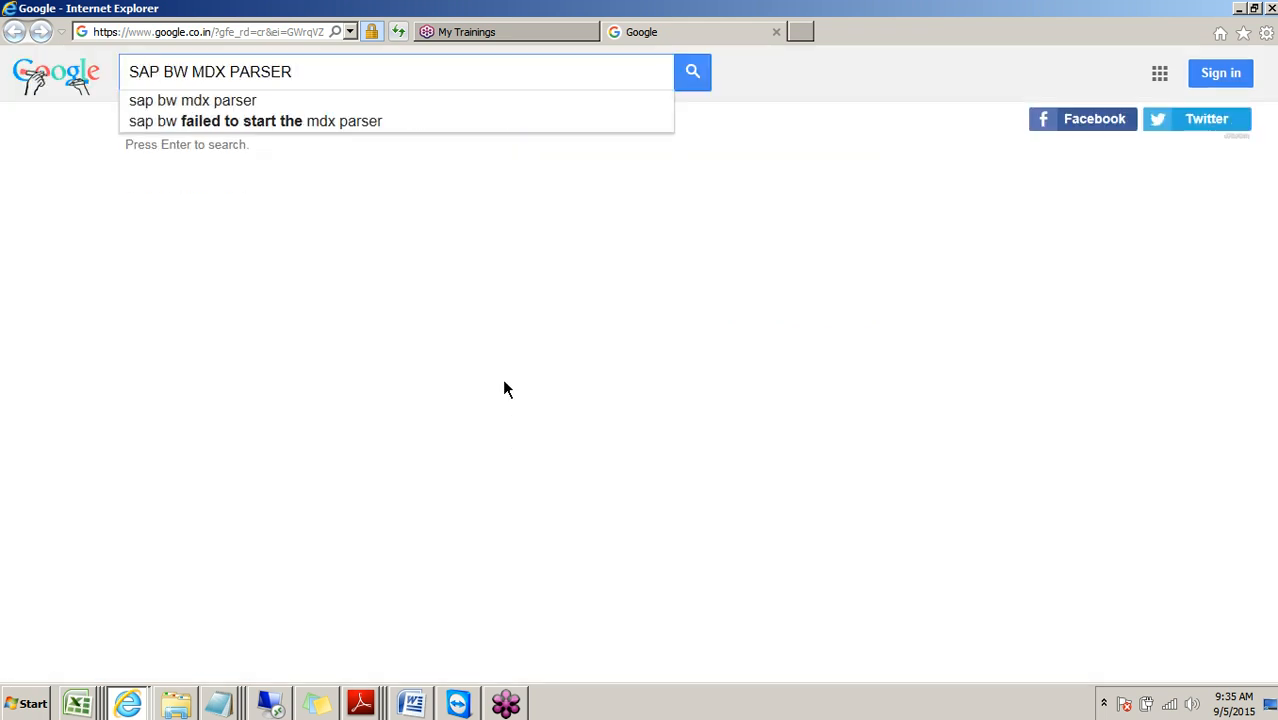
text( RFC )
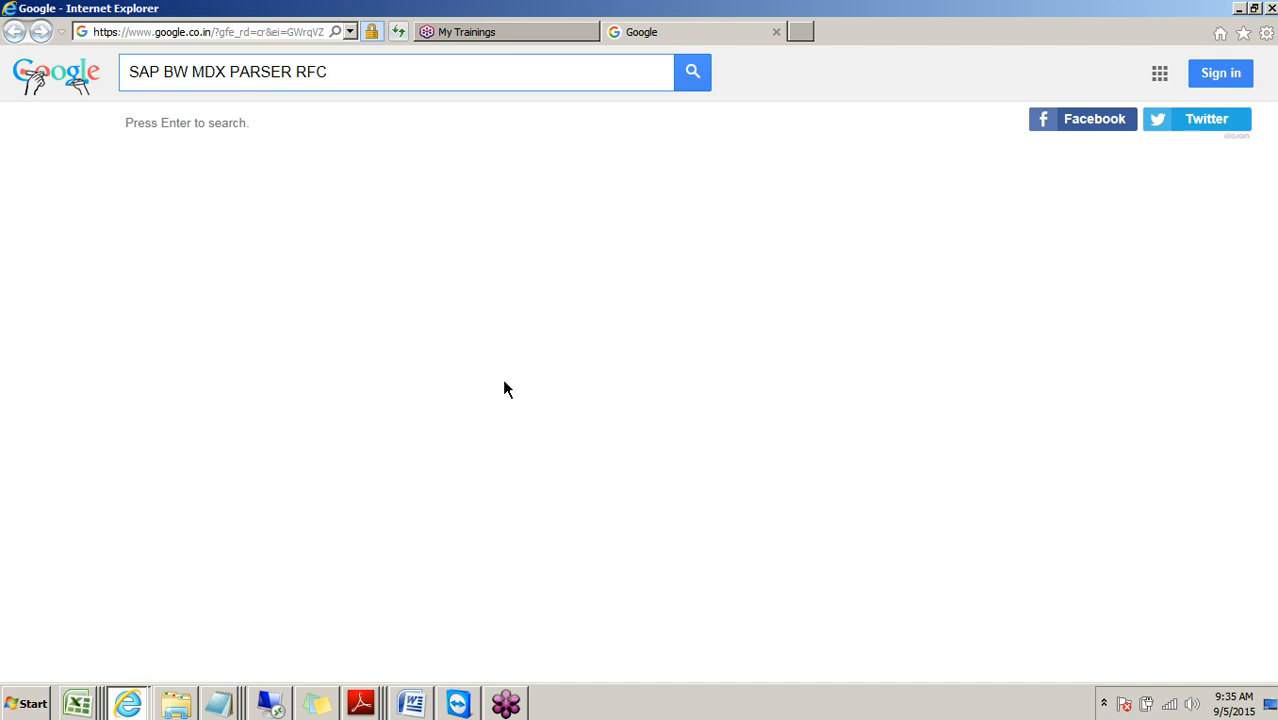
text(mdx)
key(Return)
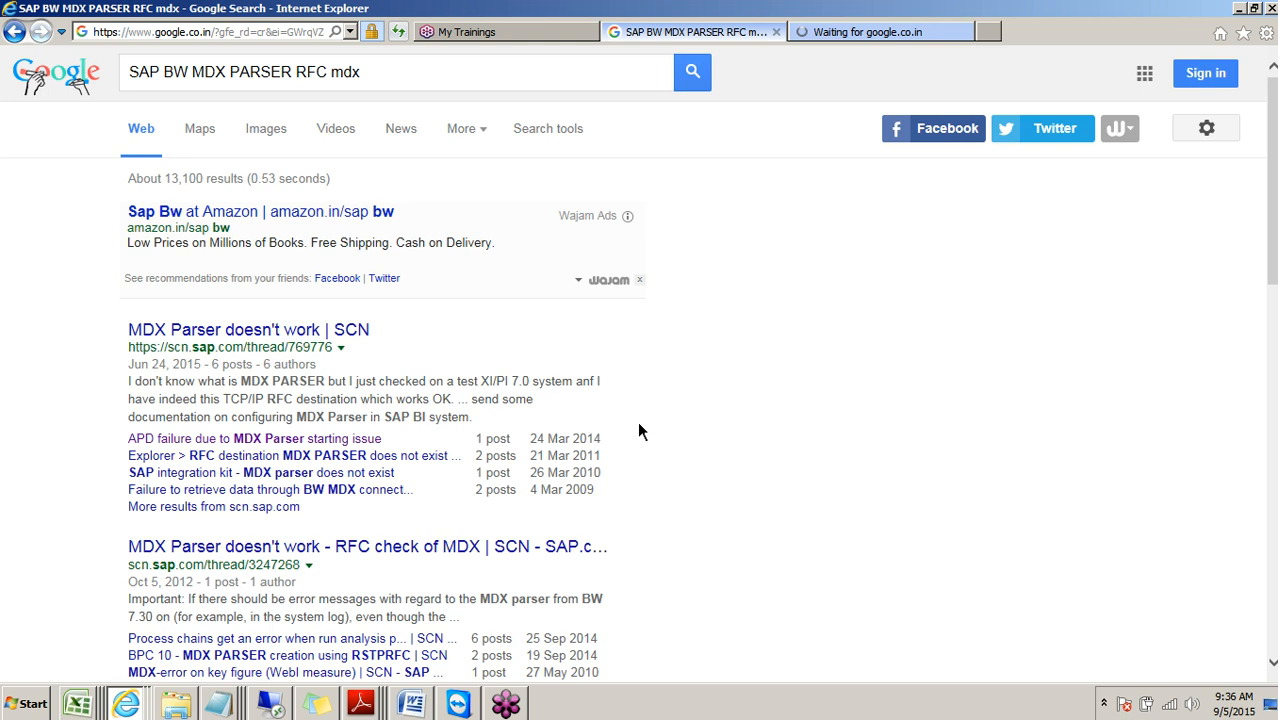
Step: Open the SCN thread "APD failure due to MDX Parser starting issue" and read the question and its reply
click(887, 33)
scroll(874, 521, down, 2)
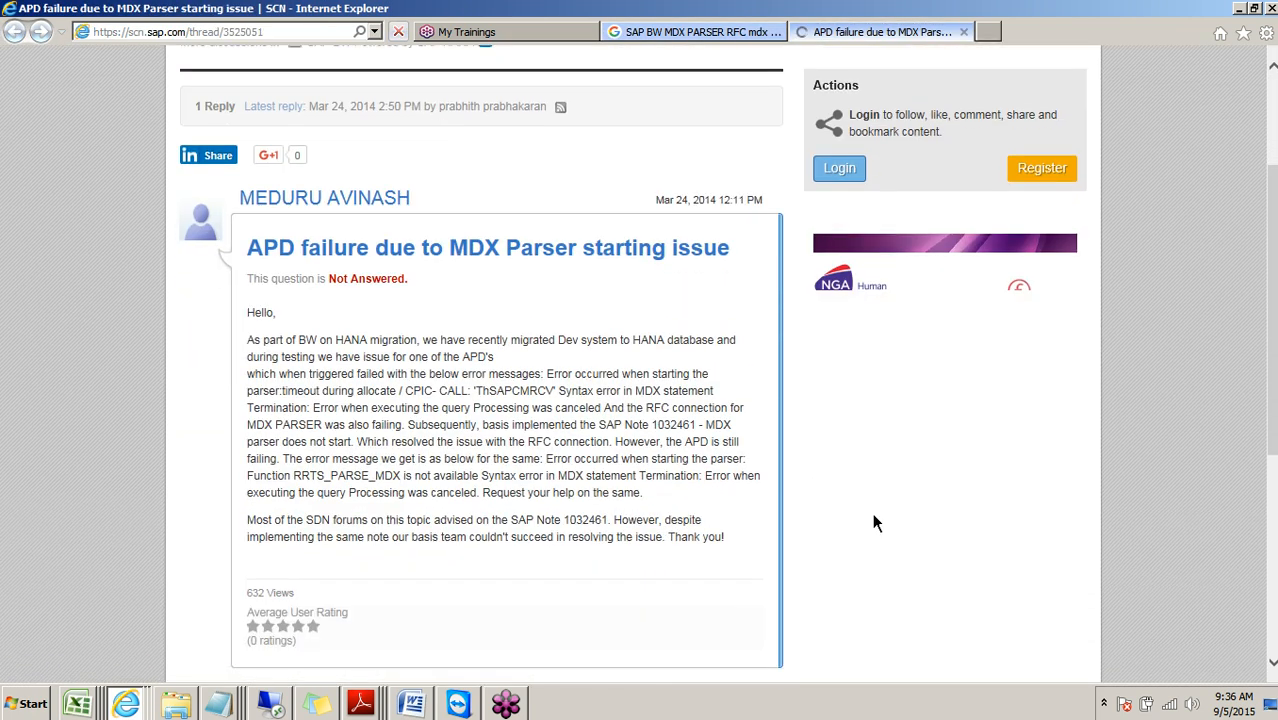
scroll(874, 521, down, 3)
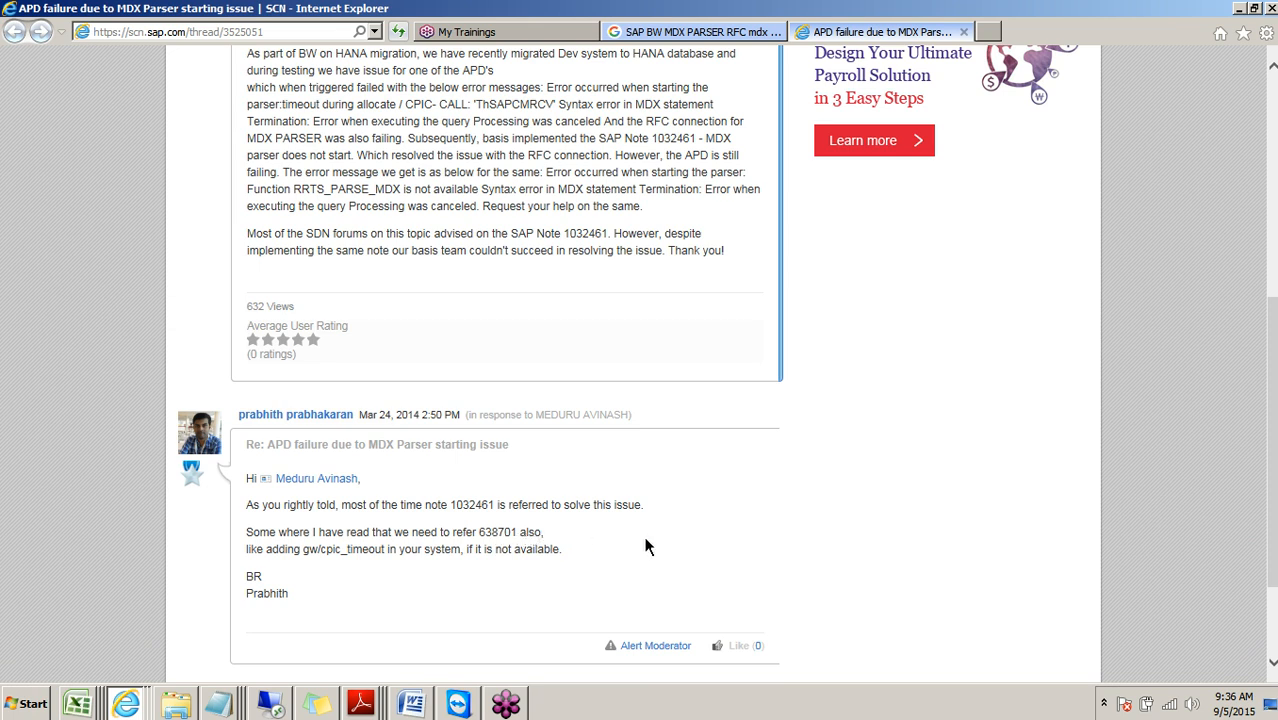
Step: Finish reading the APD failure thread, return to the search results, and open the SCN thread "MDX Parser doesn't work"
scroll(645, 546, down, 1)
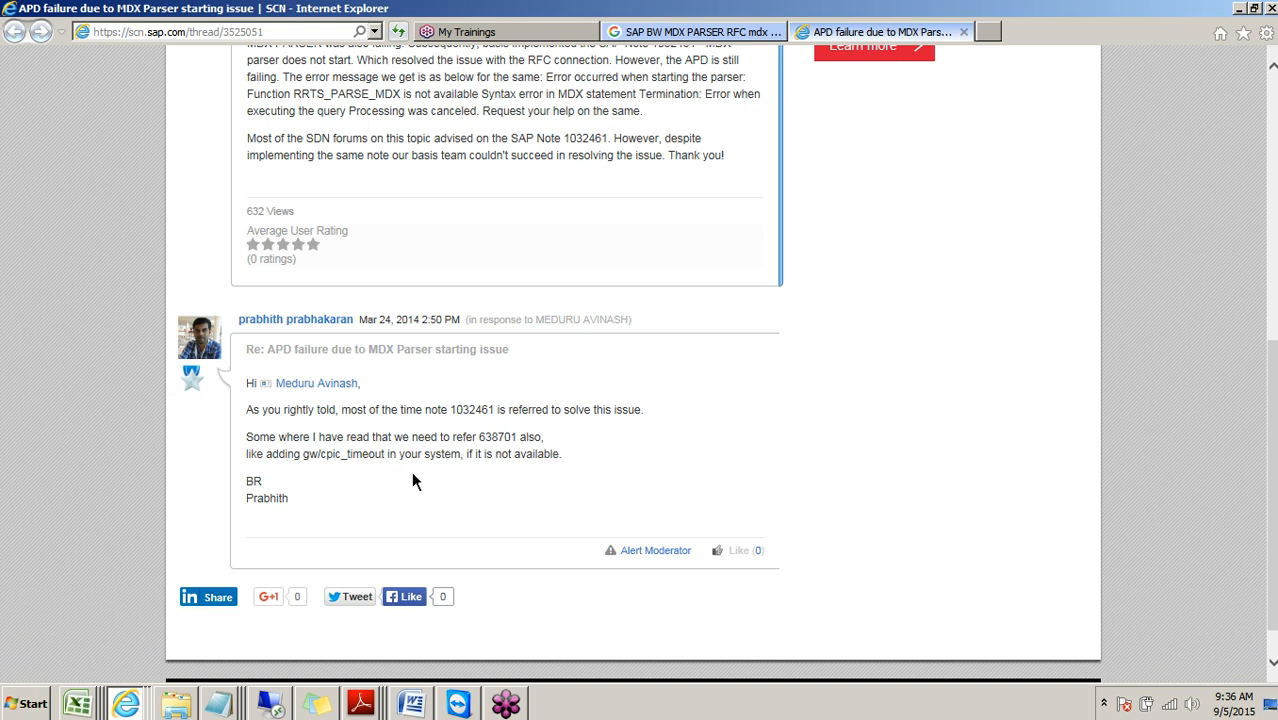
scroll(403, 510, down, 1)
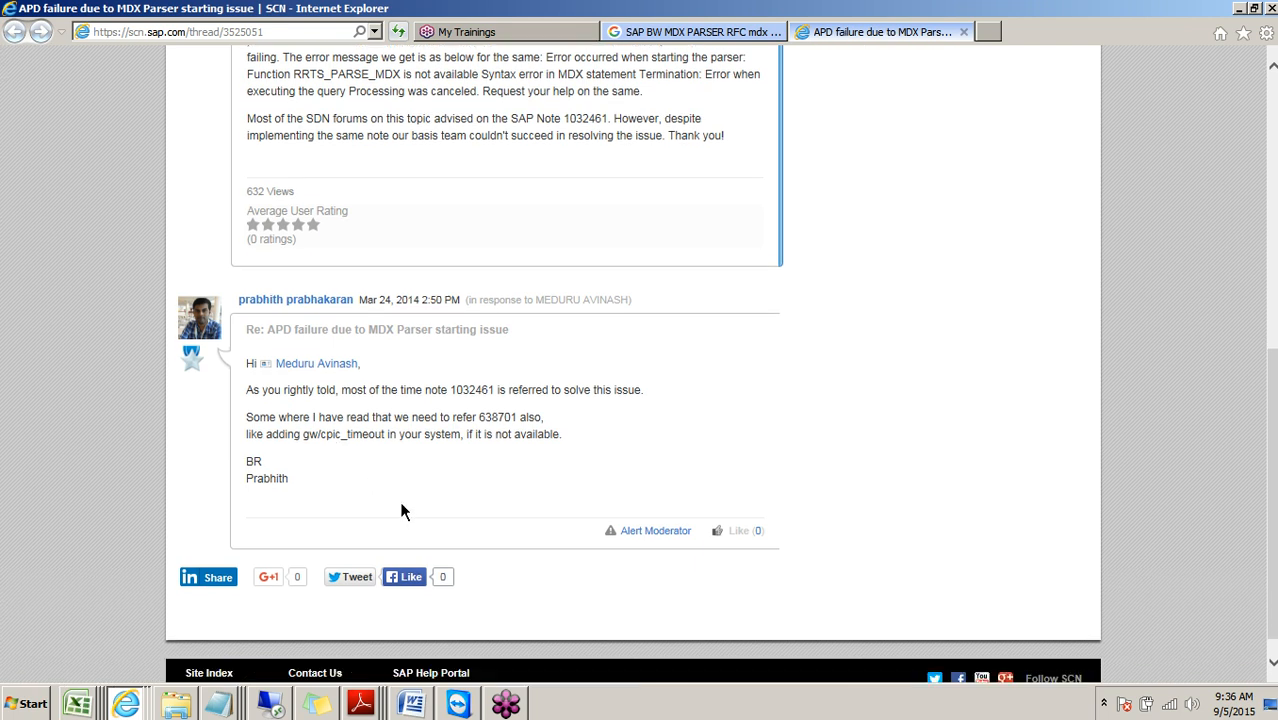
click(697, 35)
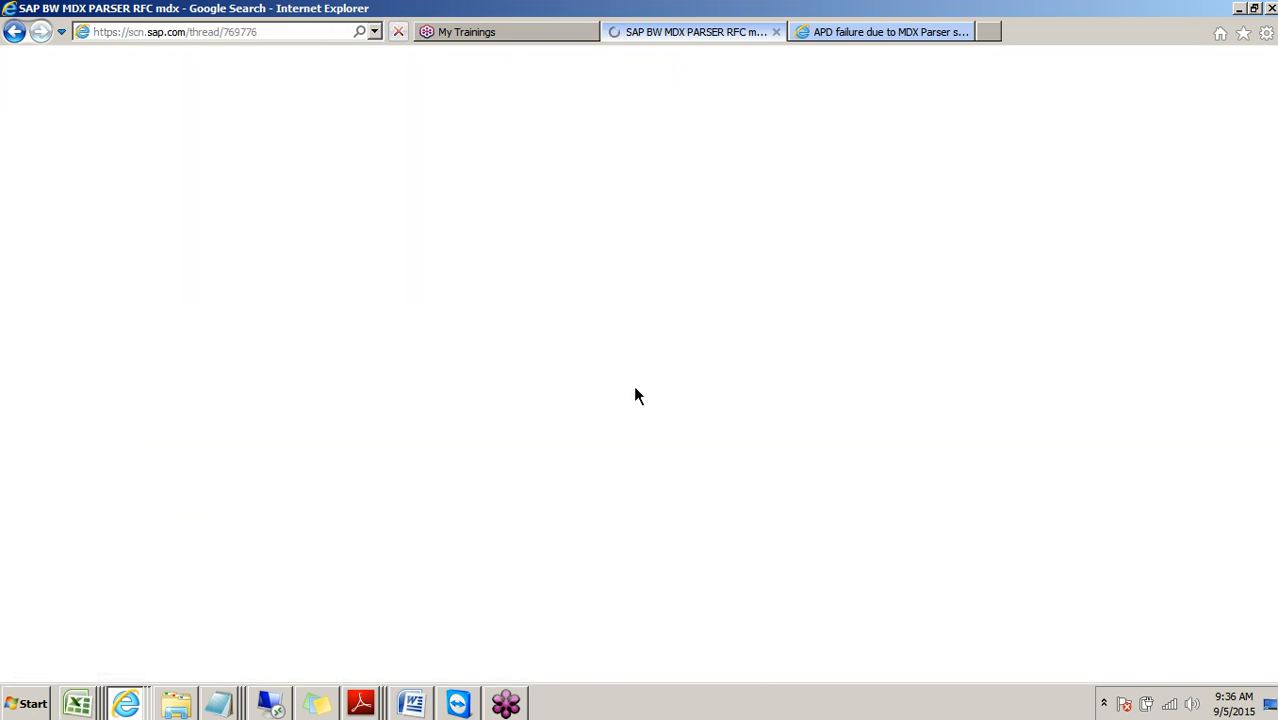
scroll(635, 382, down, 2)
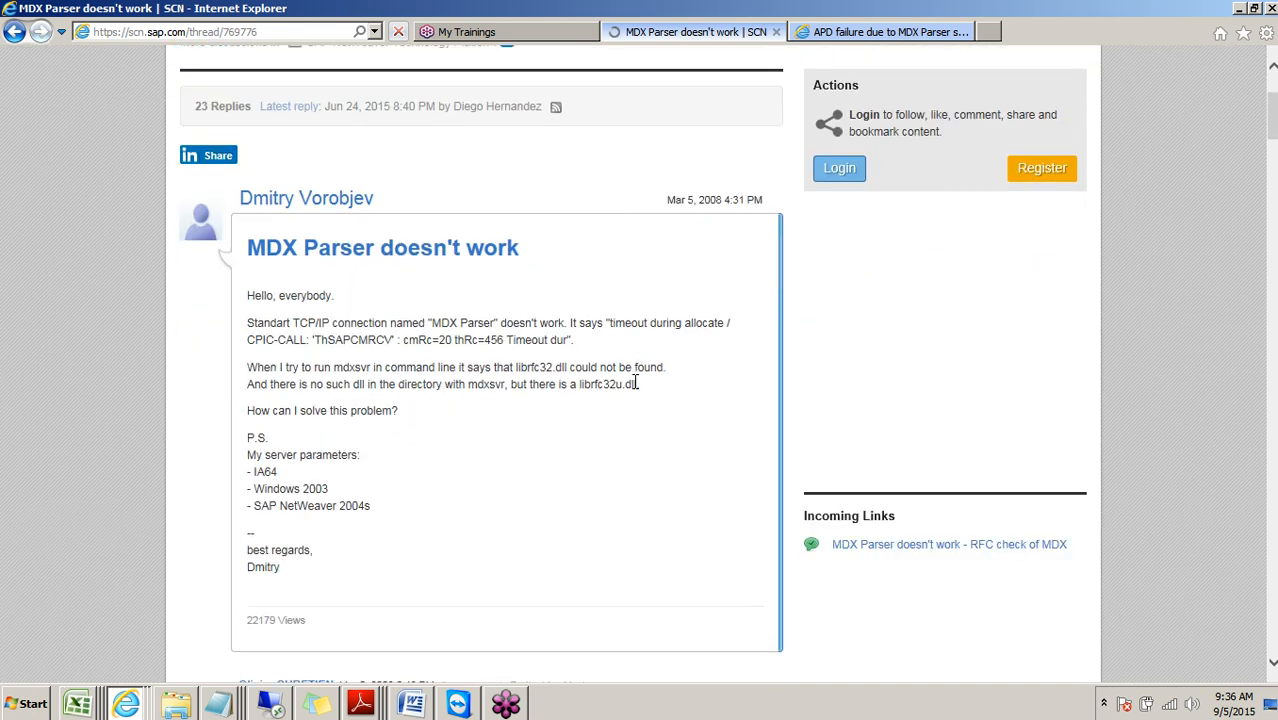
scroll(600, 395, down, 2)
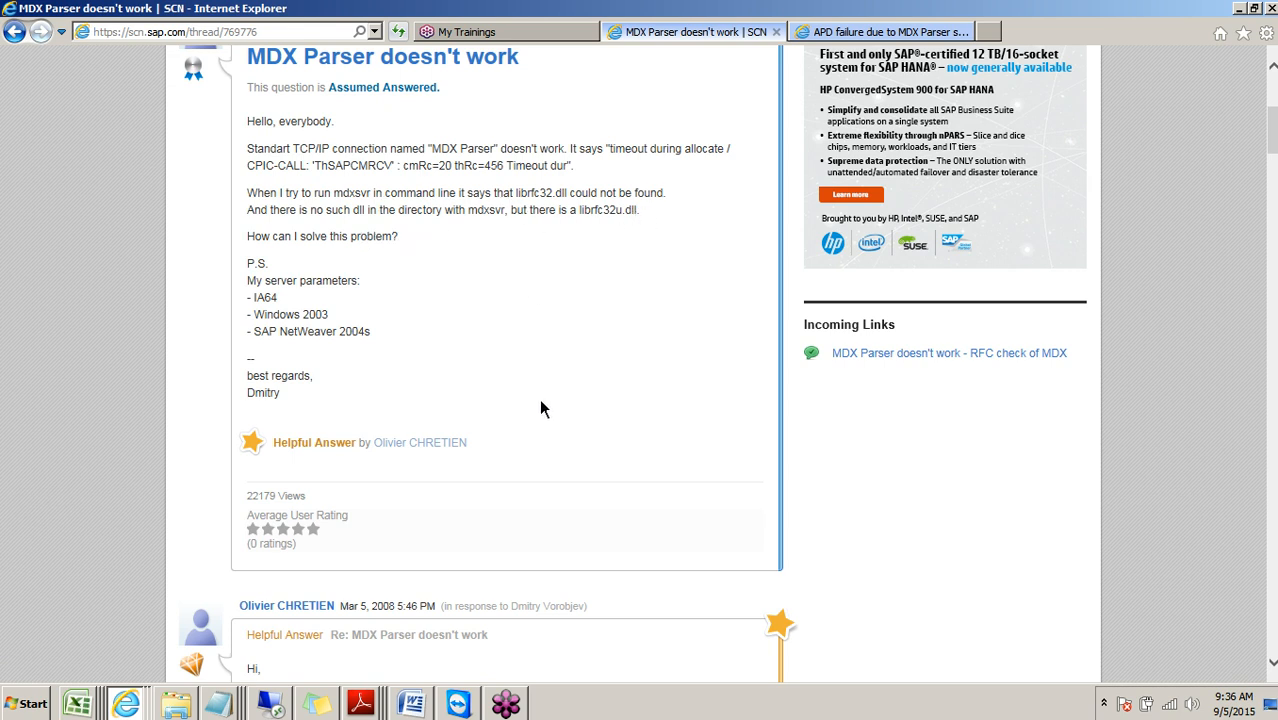
Step: Read through the replies in the "MDX Parser doesn't work" thread for fixes to the RFC connection failure
scroll(540, 408, down, 2)
scroll(540, 408, down, 1)
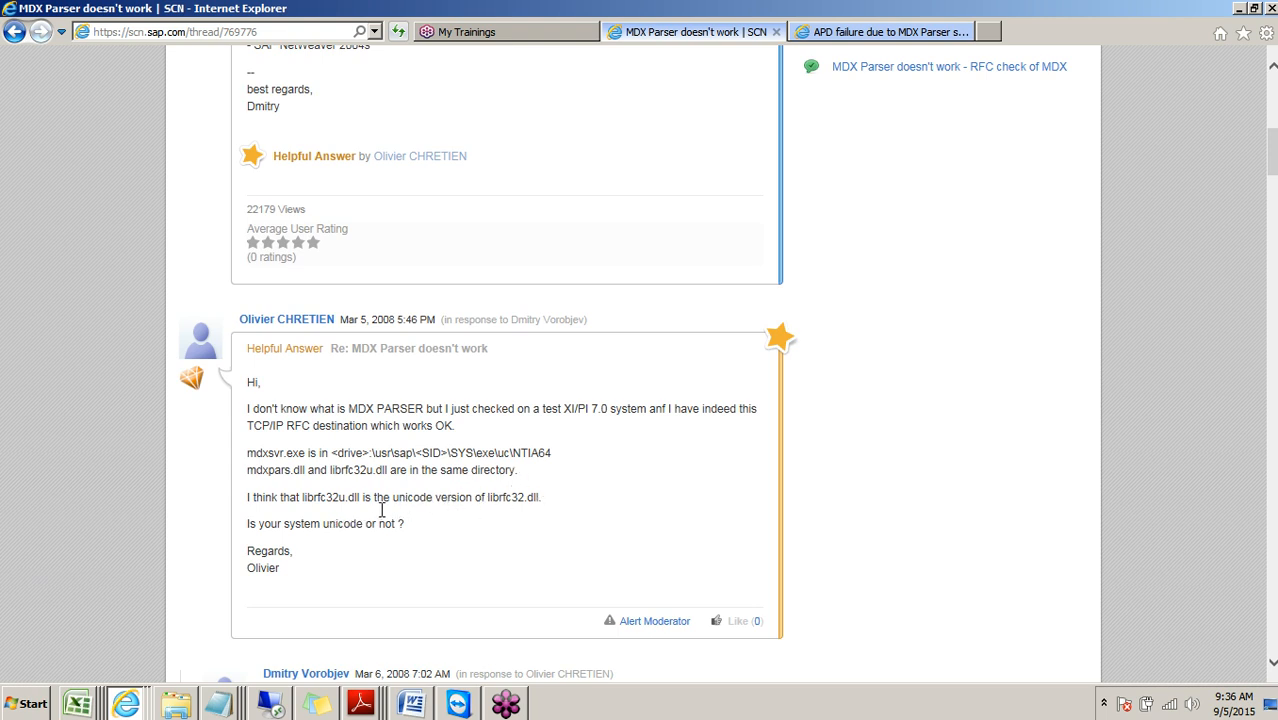
scroll(500, 519, down, 2)
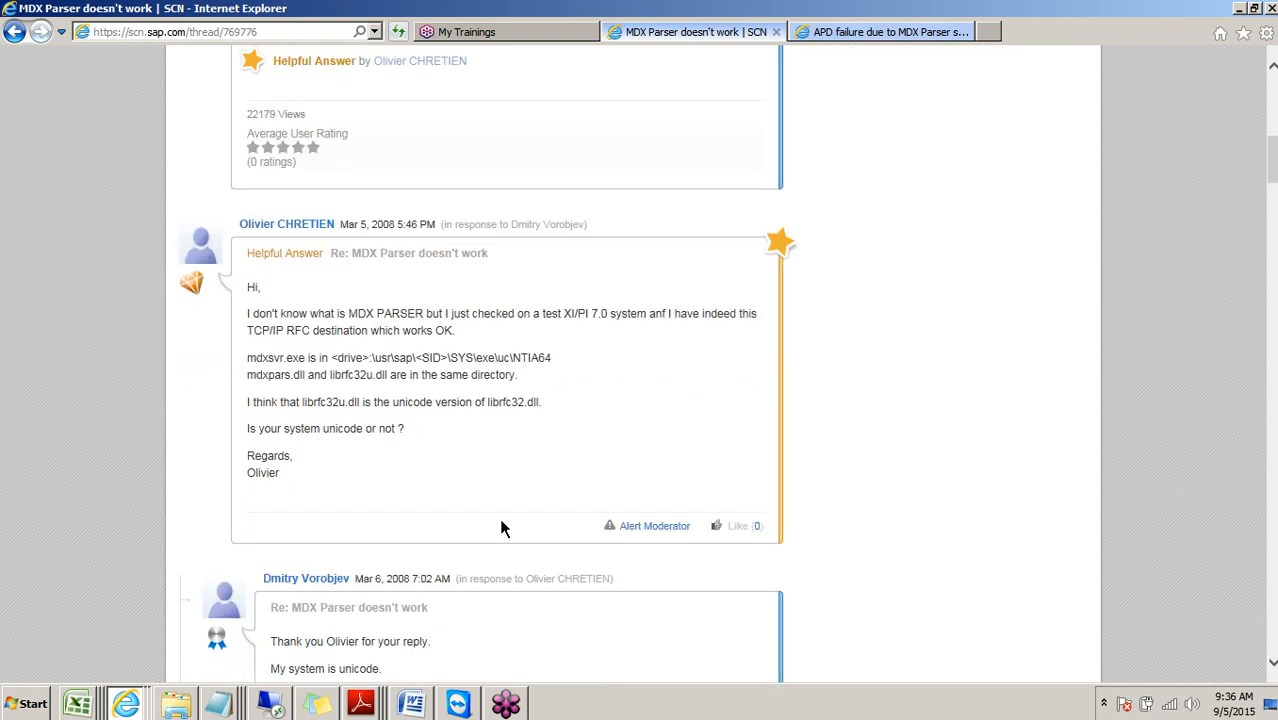
scroll(501, 528, down, 2)
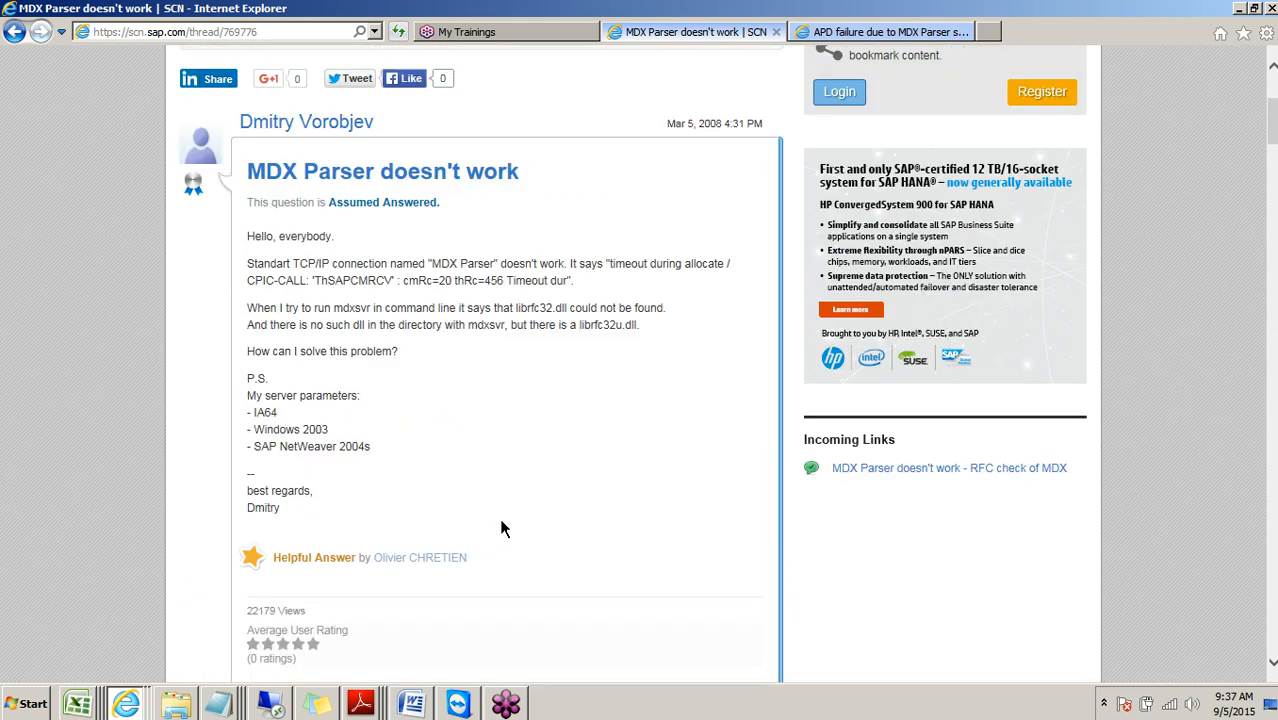
scroll(503, 531, down, 2)
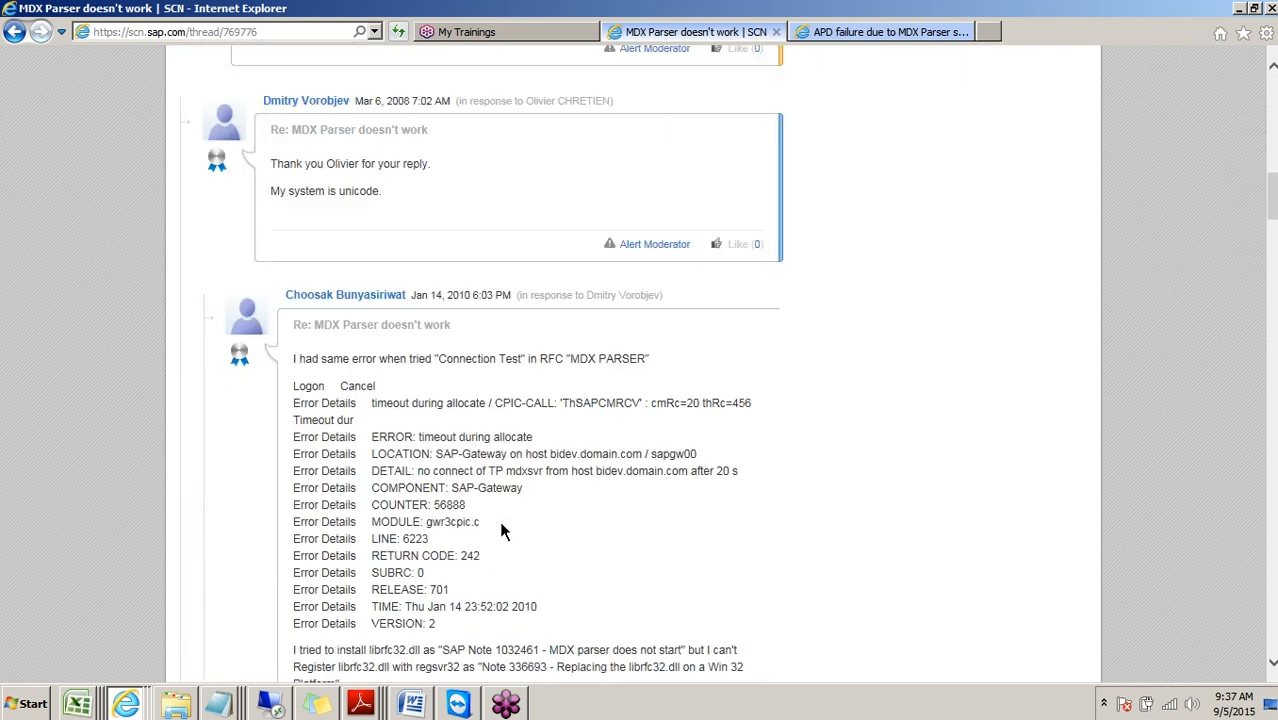
scroll(503, 532, down, 7)
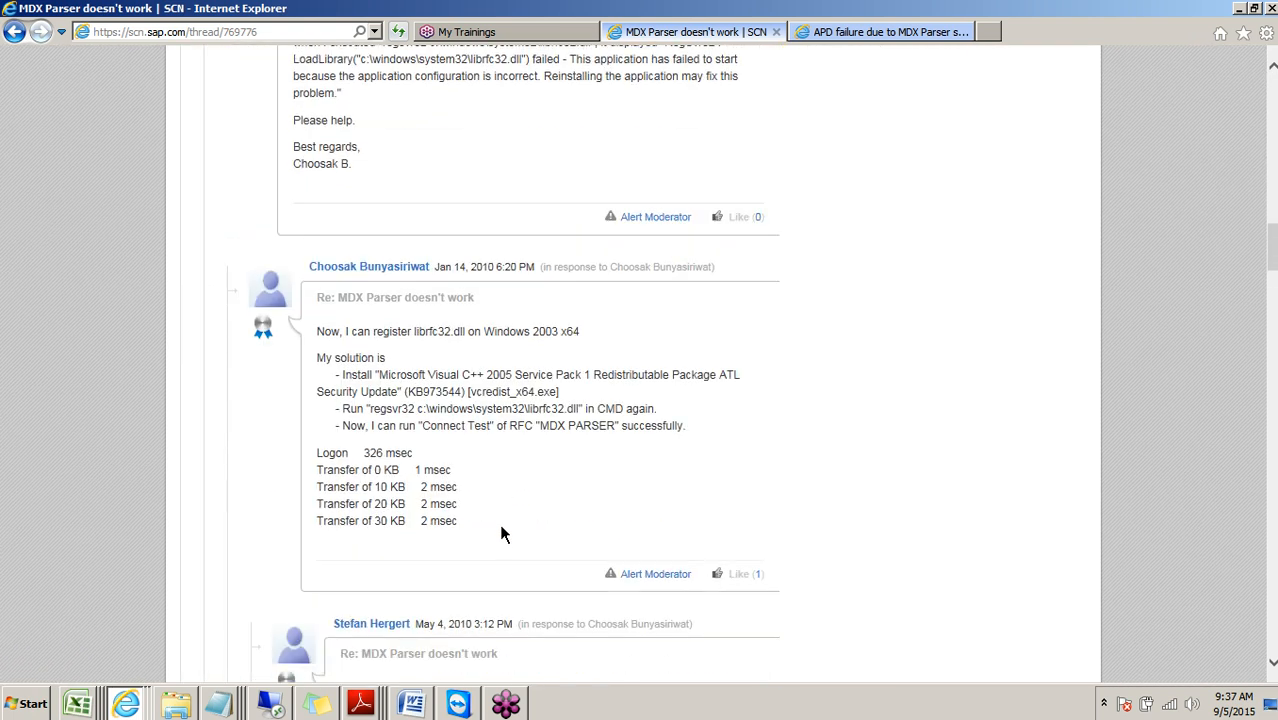
scroll(501, 533, down, 5)
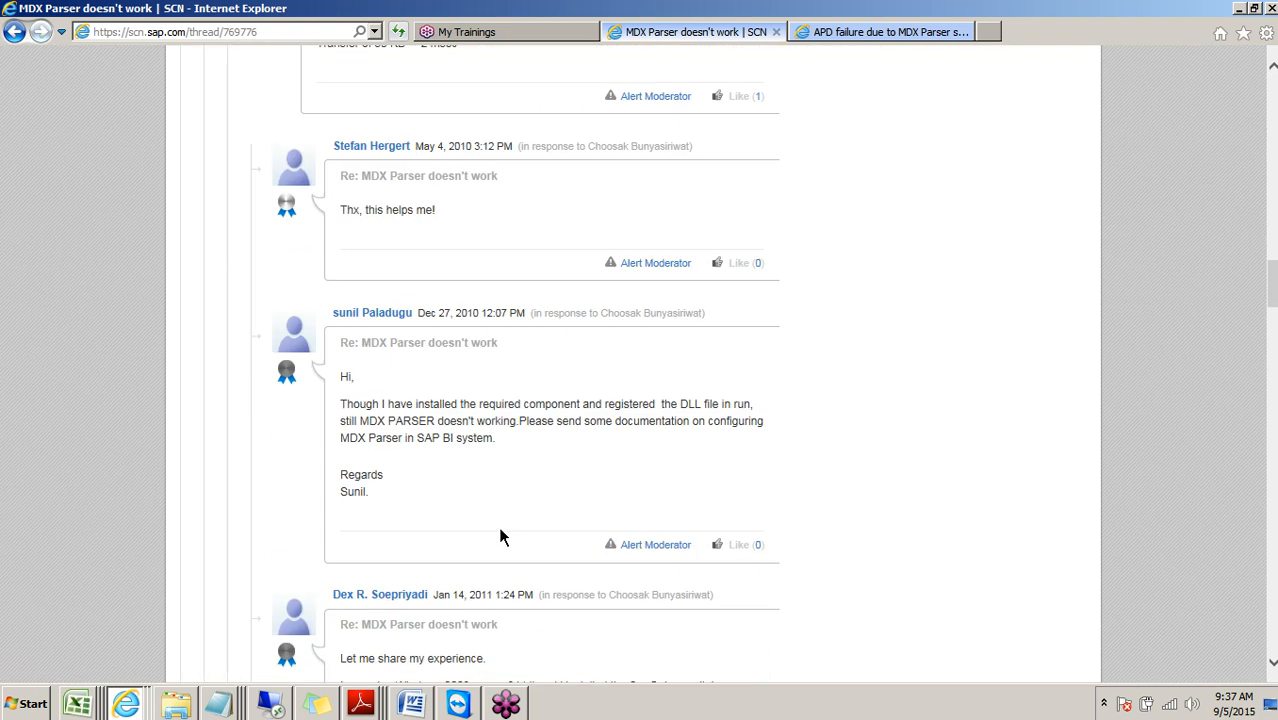
scroll(500, 535, down, 4)
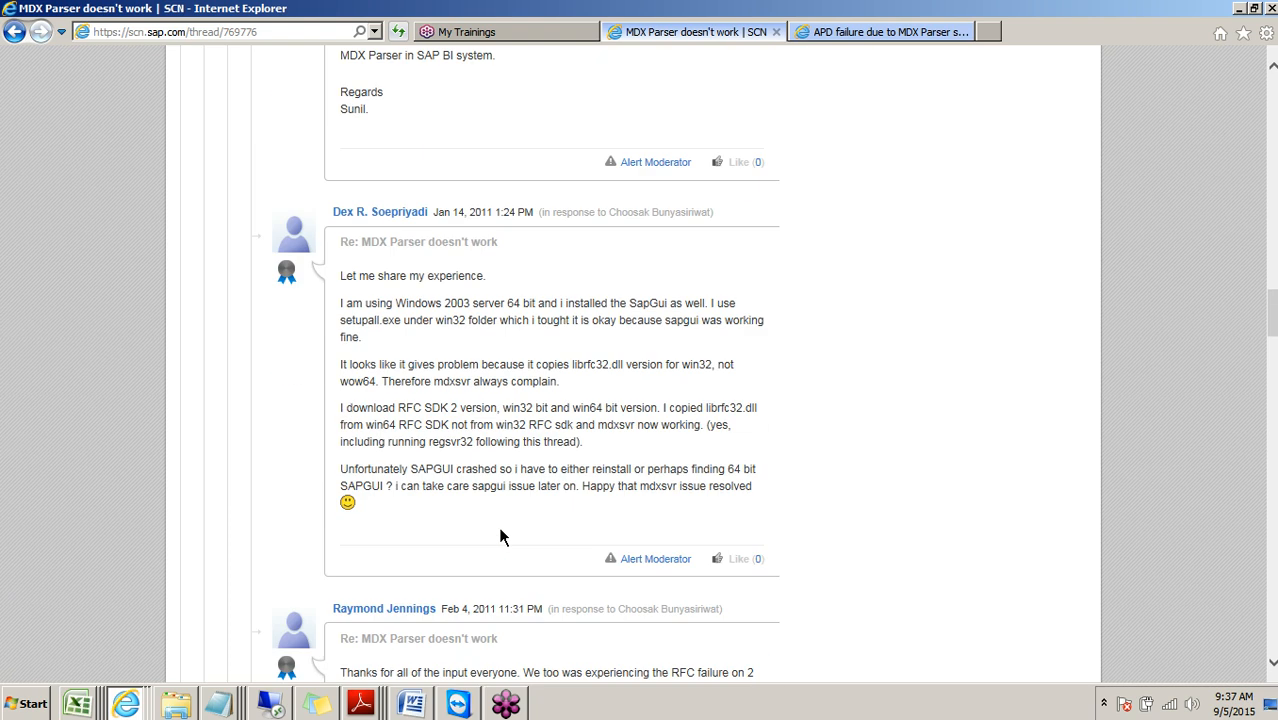
Step: Return to the Google results and open the SCN thread "MDX Parser doesn't work - RFC check of MDX" to read its correct answer
click(14, 31)
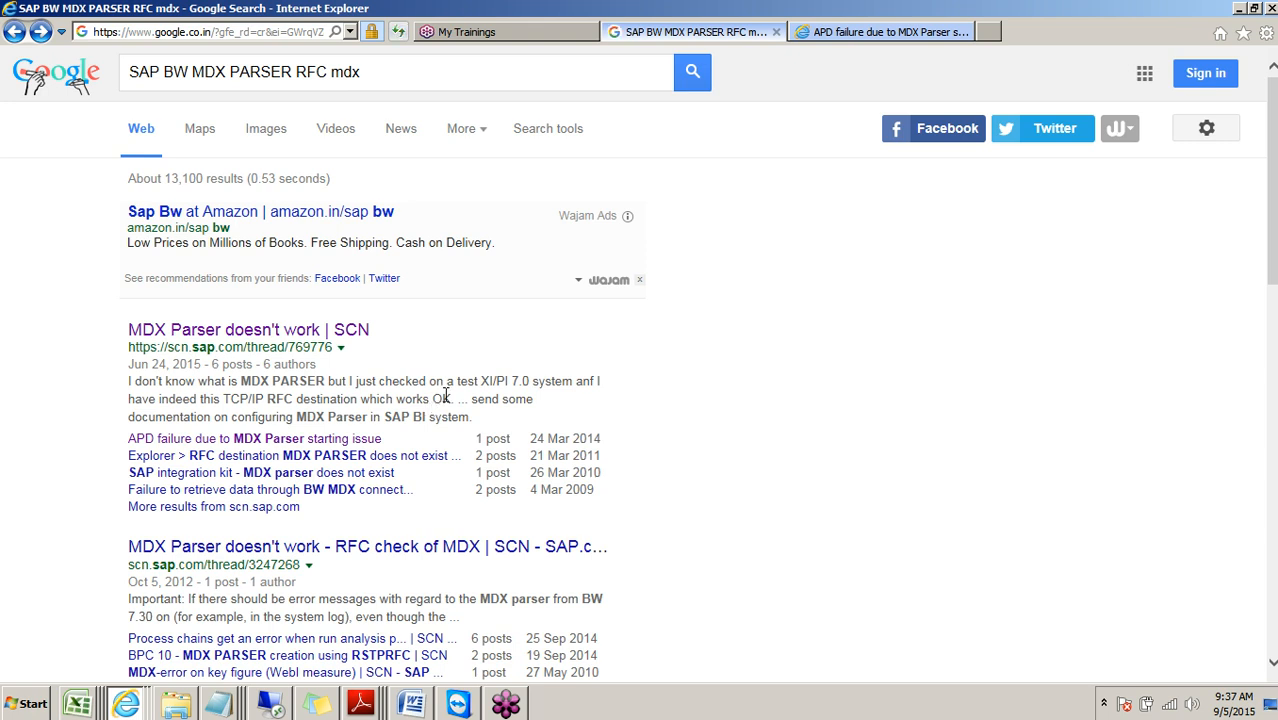
scroll(446, 397, down, 1)
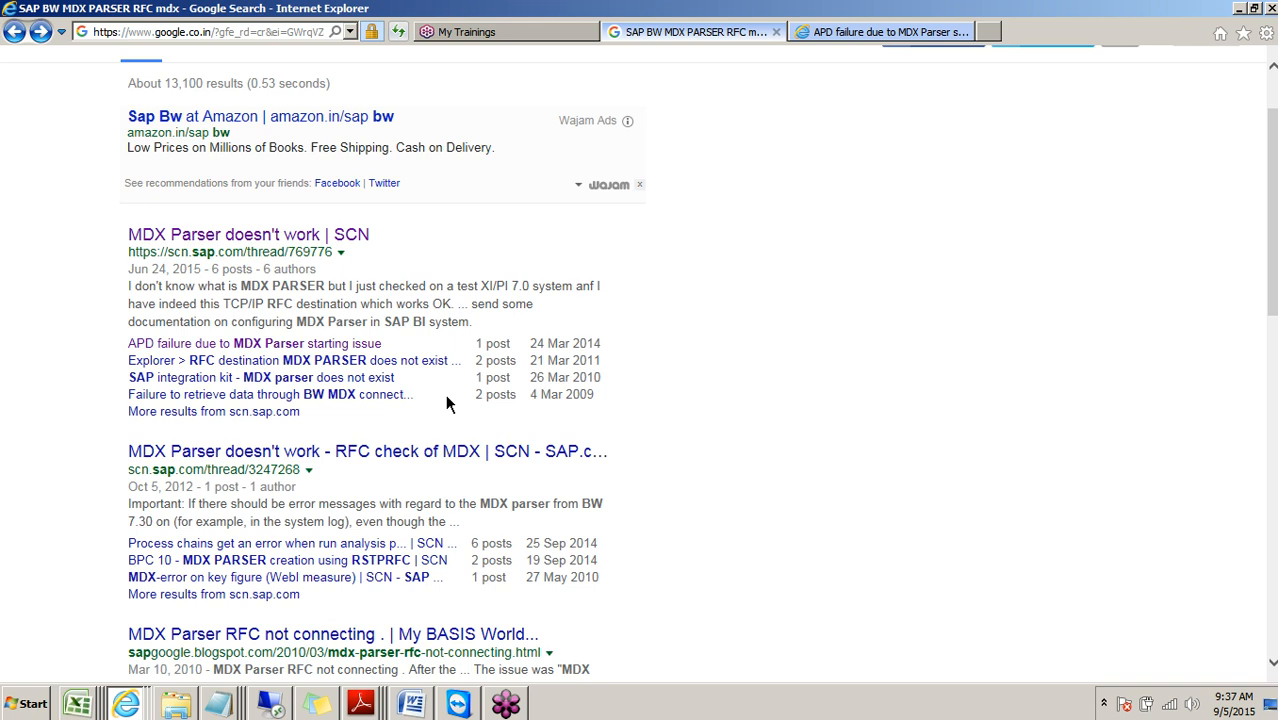
click(471, 467)
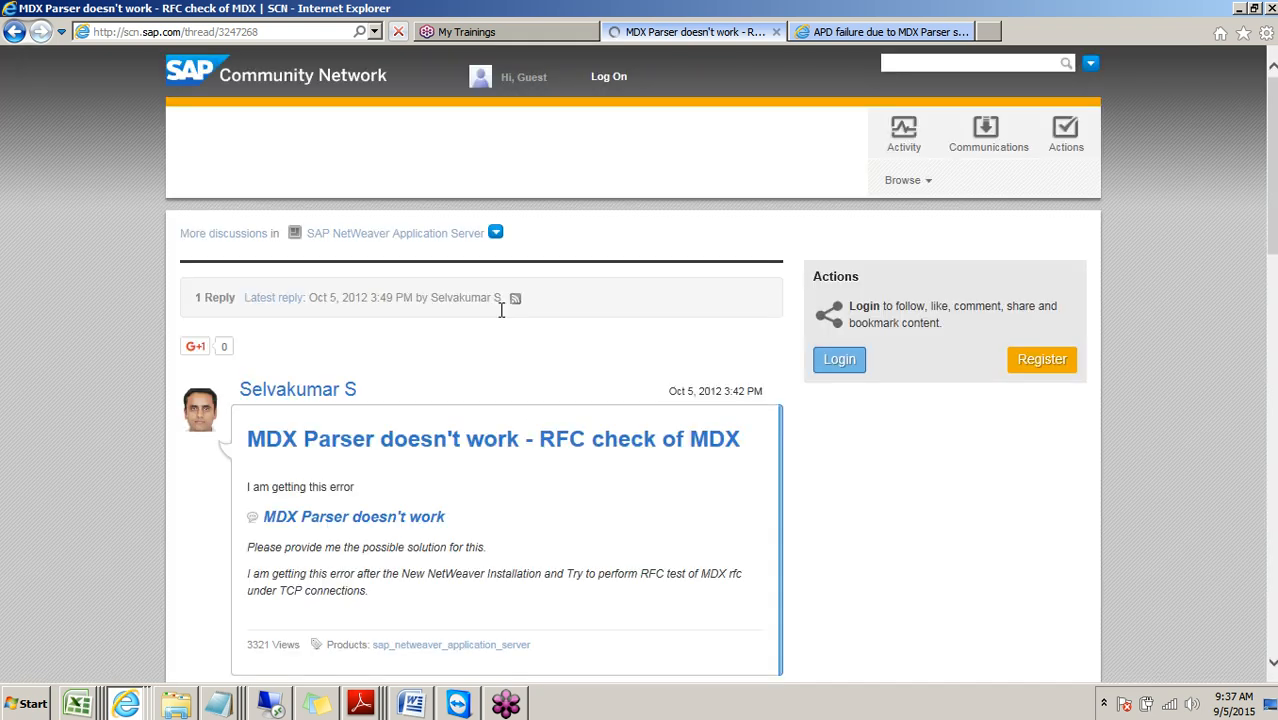
scroll(502, 312, down, 1)
scroll(502, 318, down, 1)
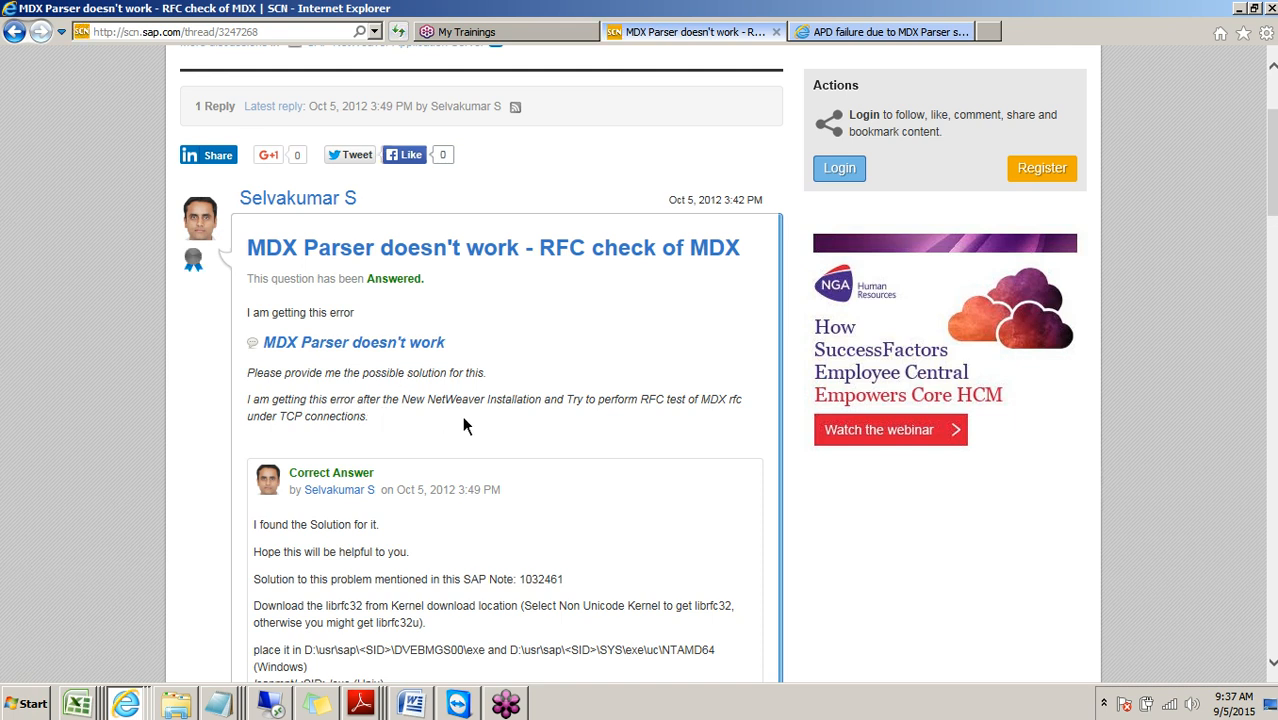
scroll(470, 444, down, 1)
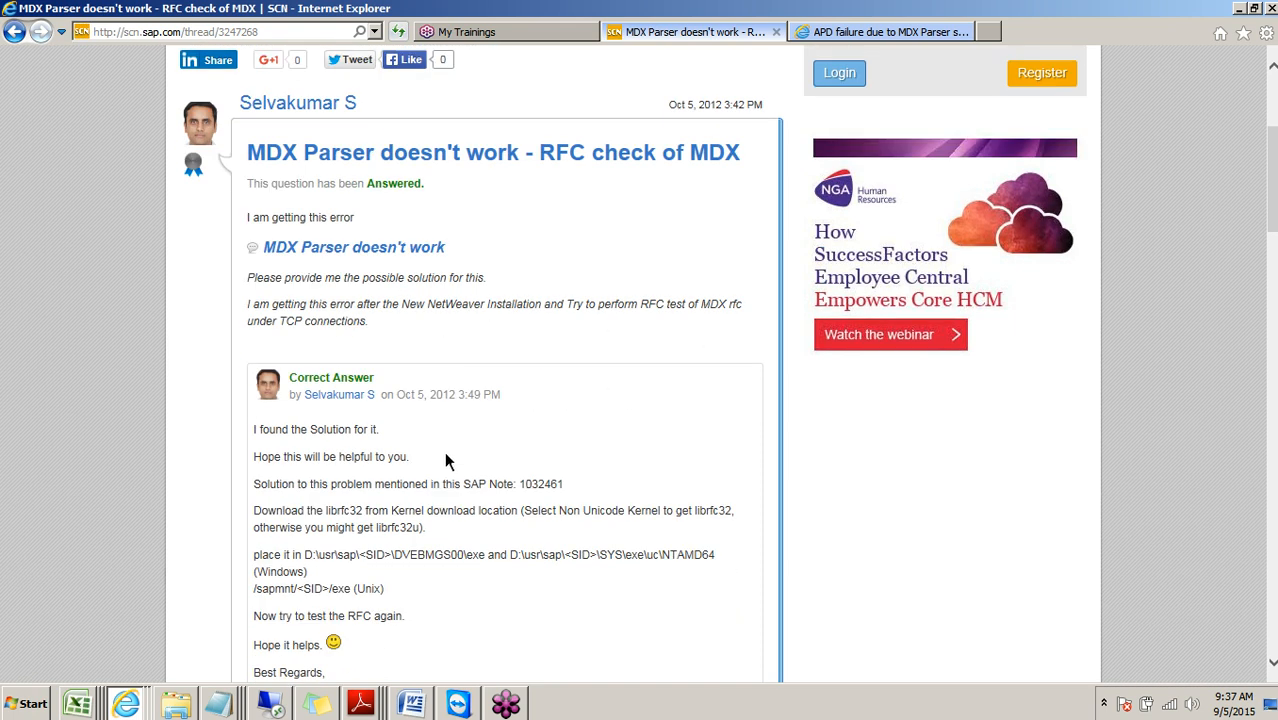
scroll(424, 456, down, 1)
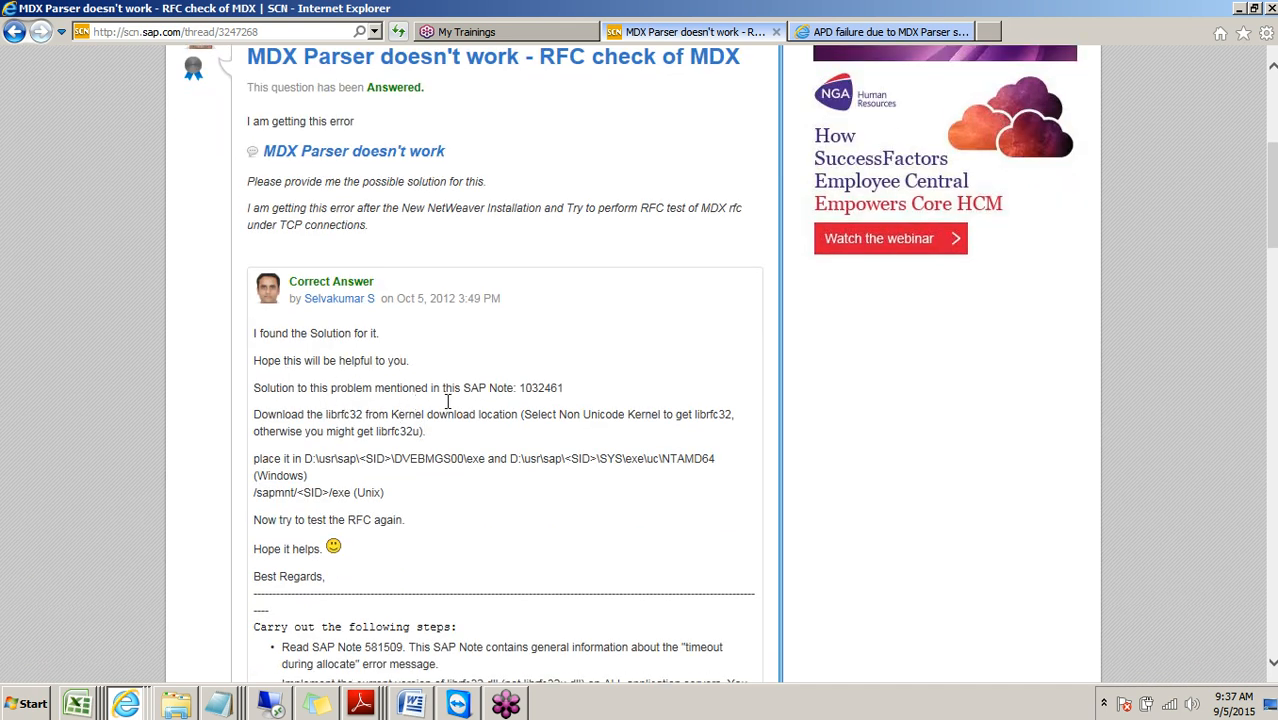
Step: Highlight SAP Note number 1032461 in the correct answer and review the librfc32.dll replacement steps listed below it
double_click(530, 397)
scroll(460, 455, down, 2)
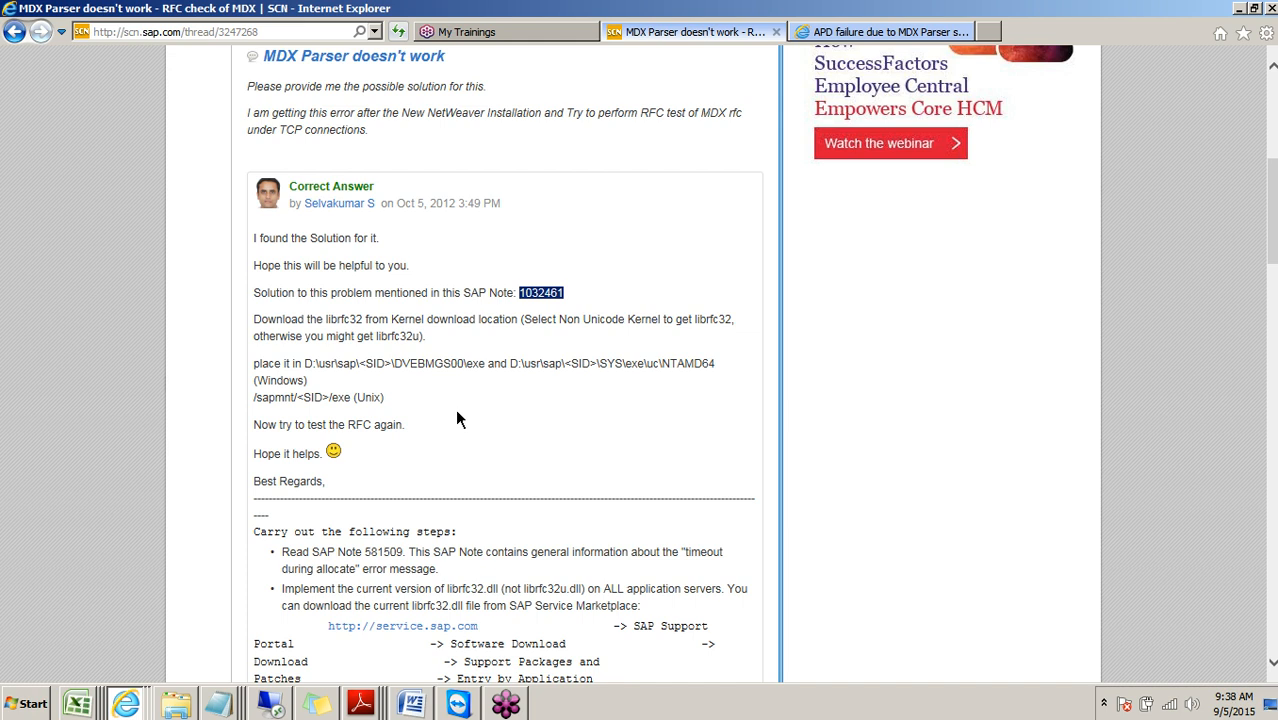
scroll(457, 418, down, 2)
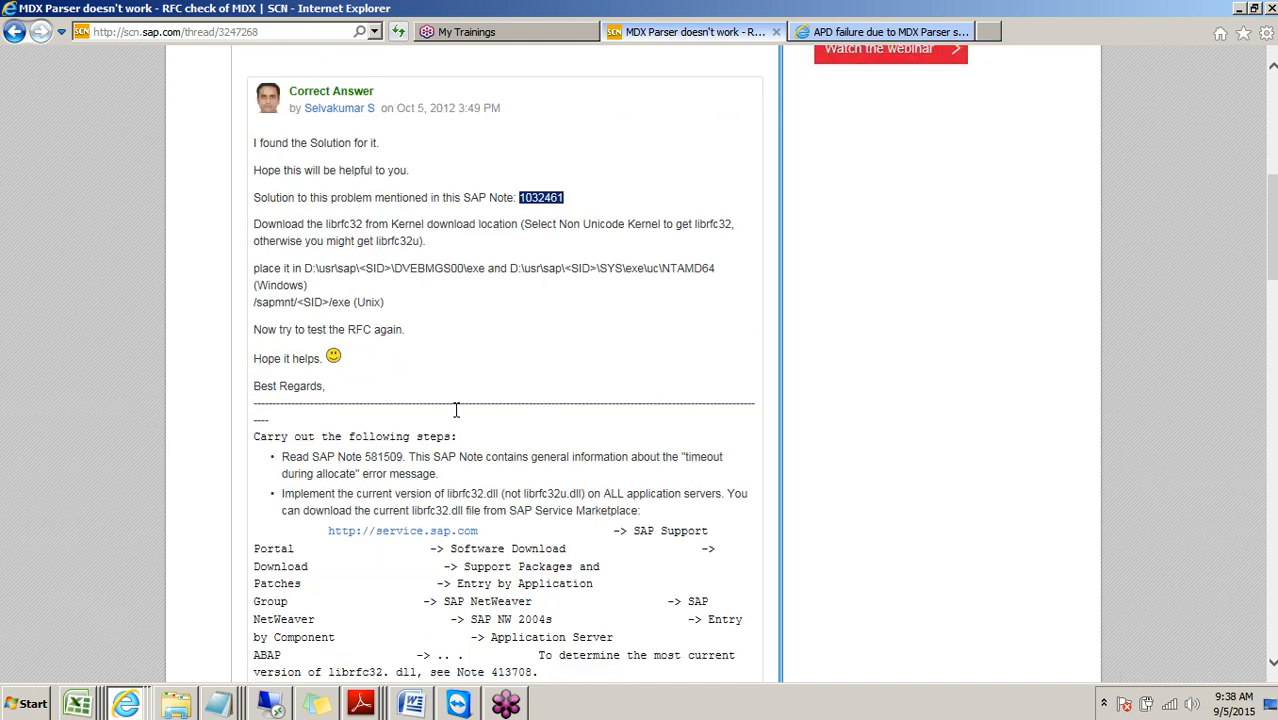
scroll(456, 410, down, 6)
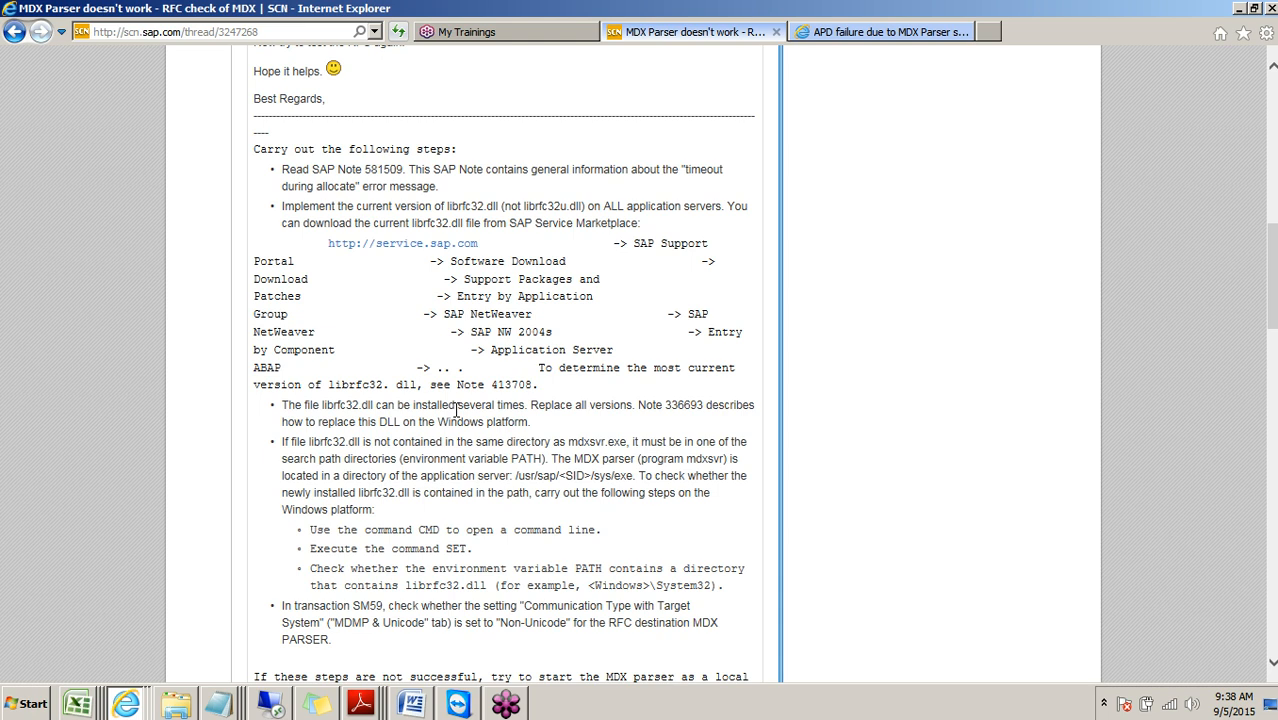
scroll(457, 410, up, 2)
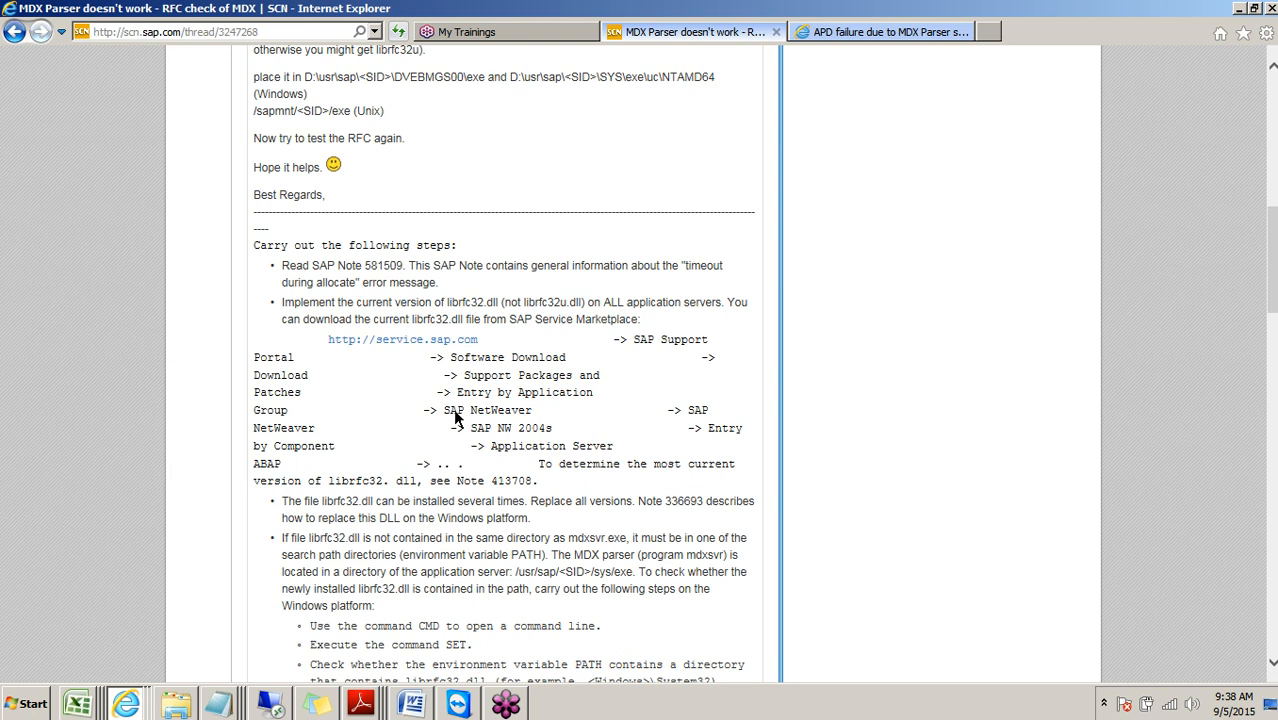
scroll(456, 418, up, 2)
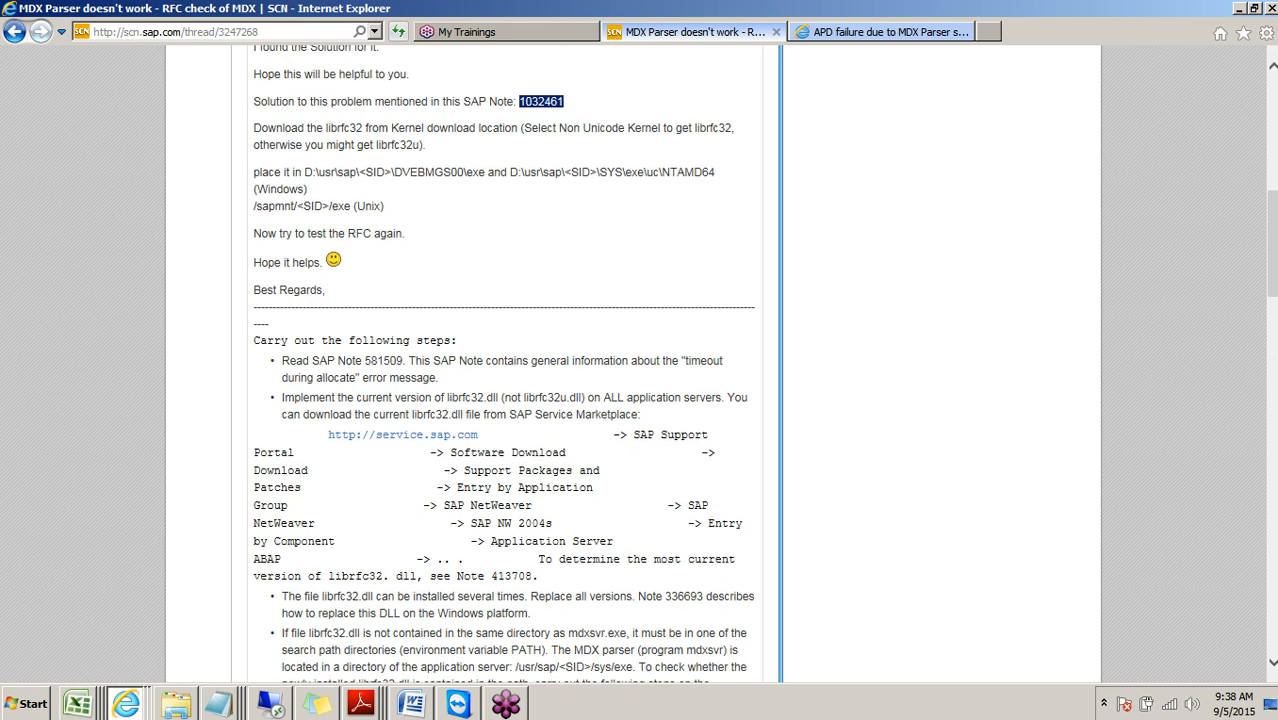
click(28, 703)
click(138, 238)
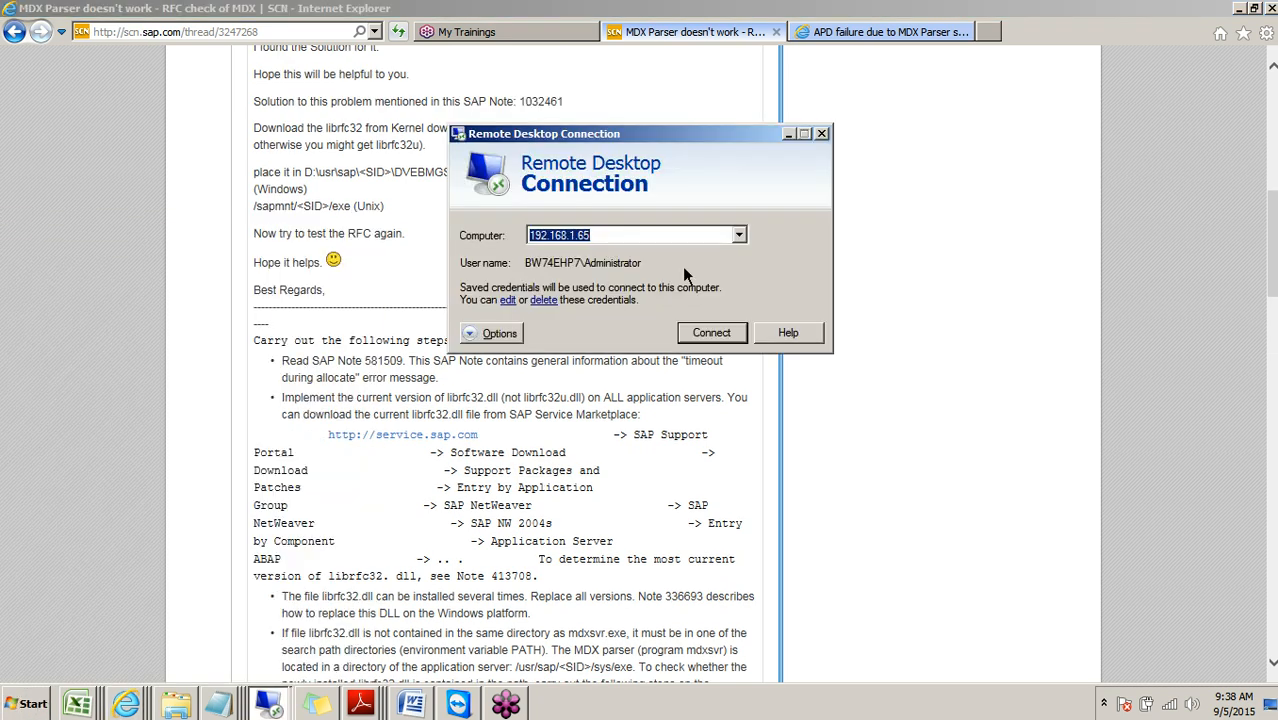
click(739, 235)
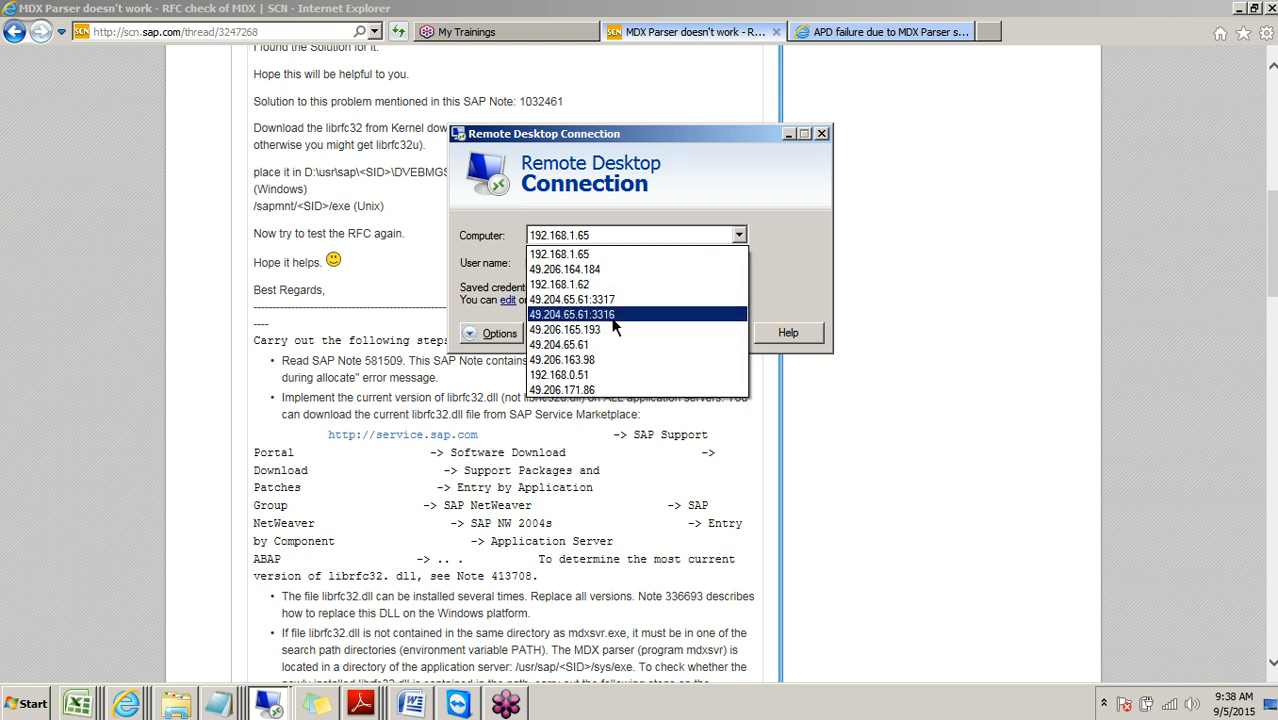
click(607, 306)
click(625, 245)
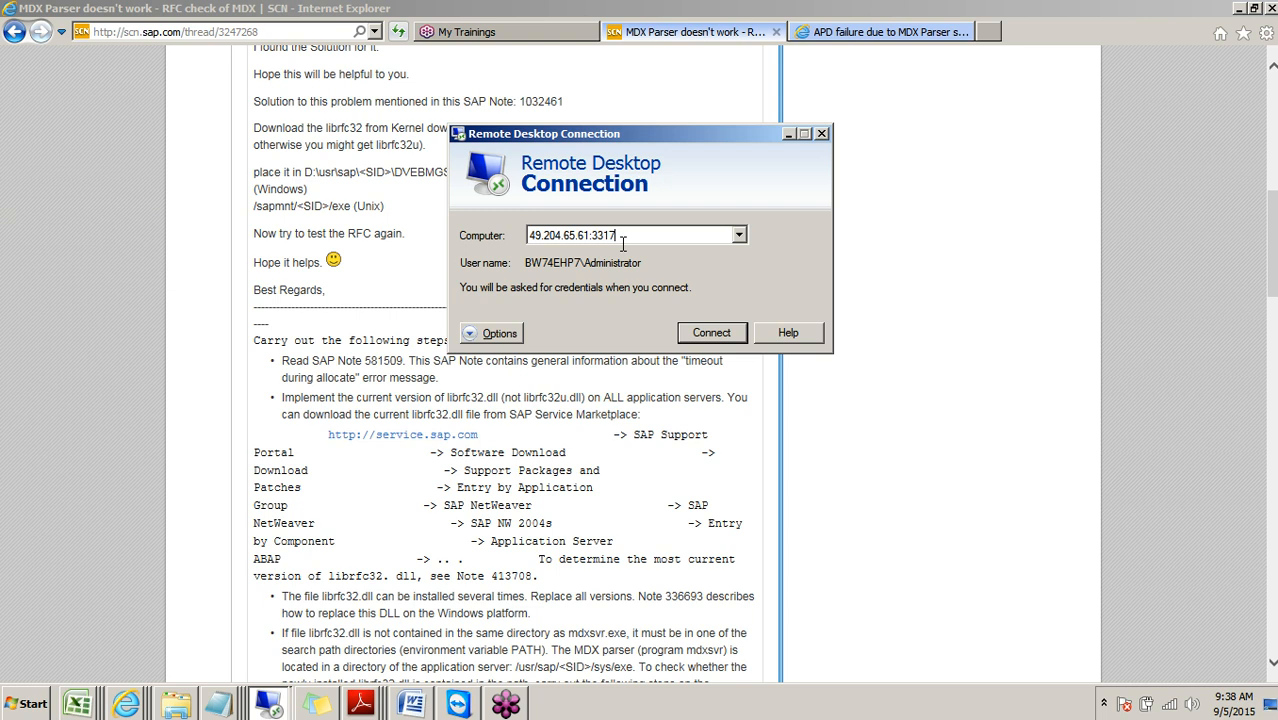
key(BackSpace)
key(BackSpace)
key(BackSpace)
text(309)
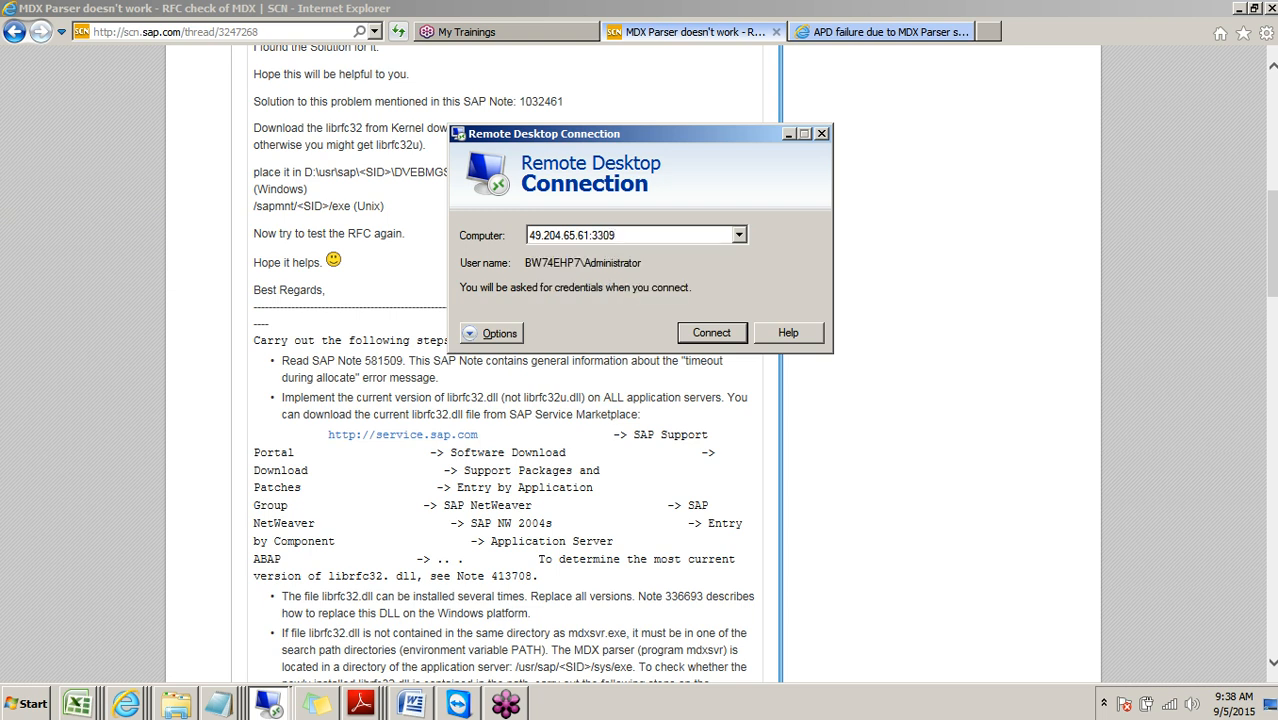
key(Return)
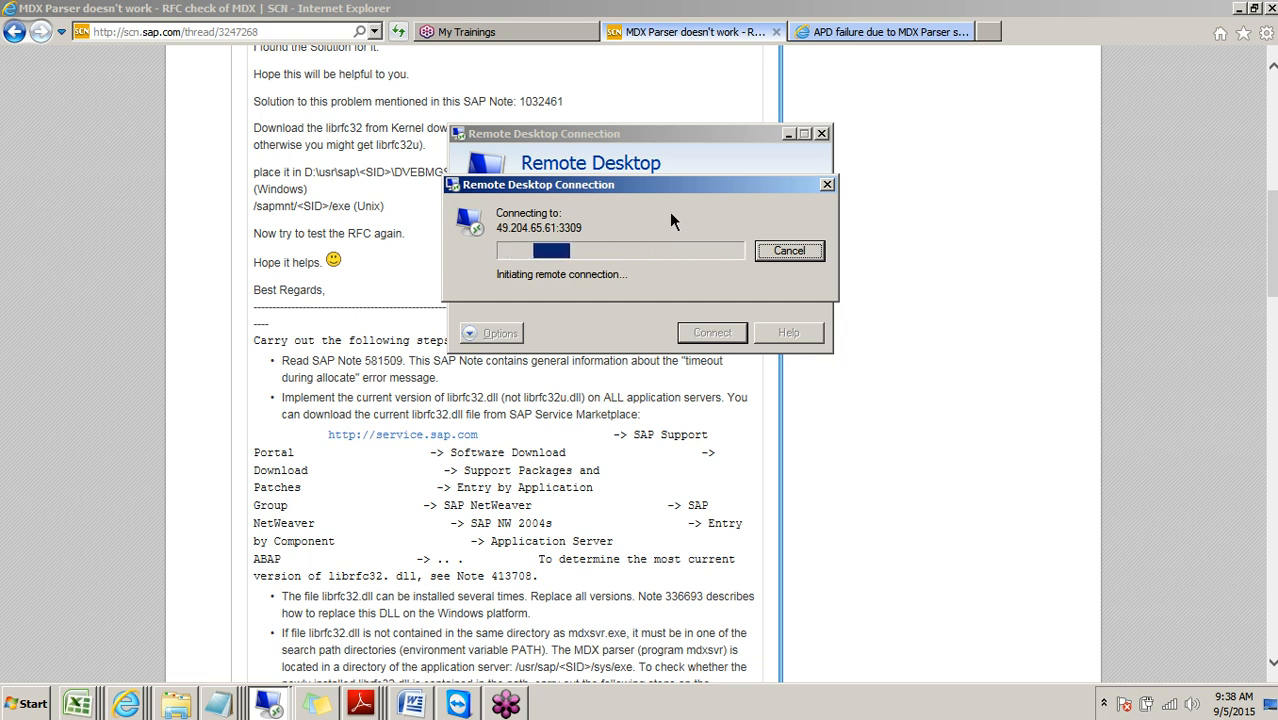
click(378, 163)
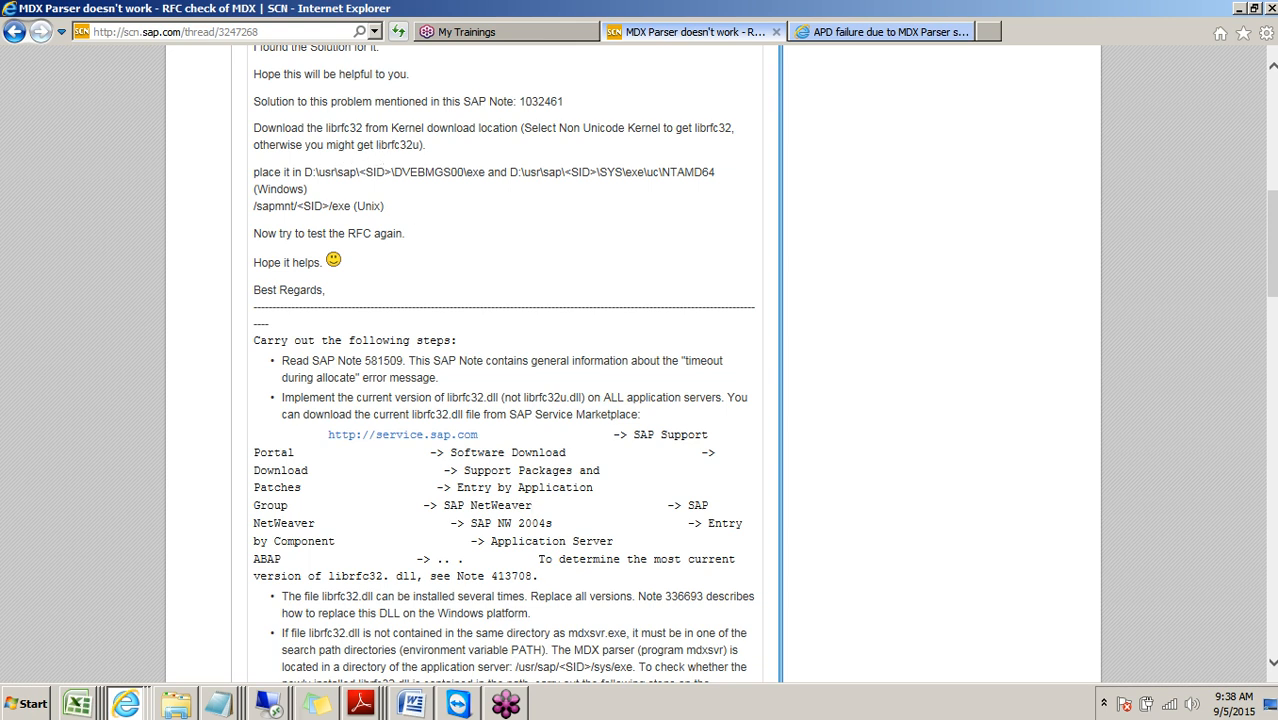
click(276, 706)
click(272, 664)
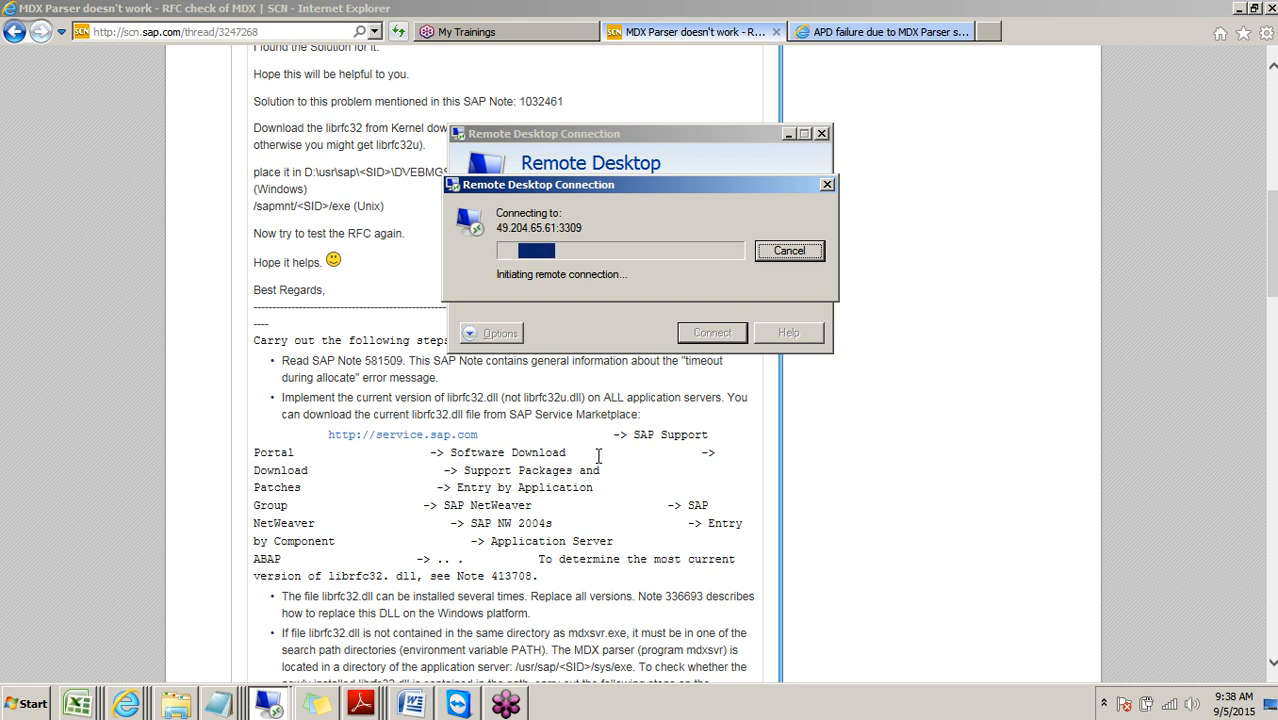
click(806, 251)
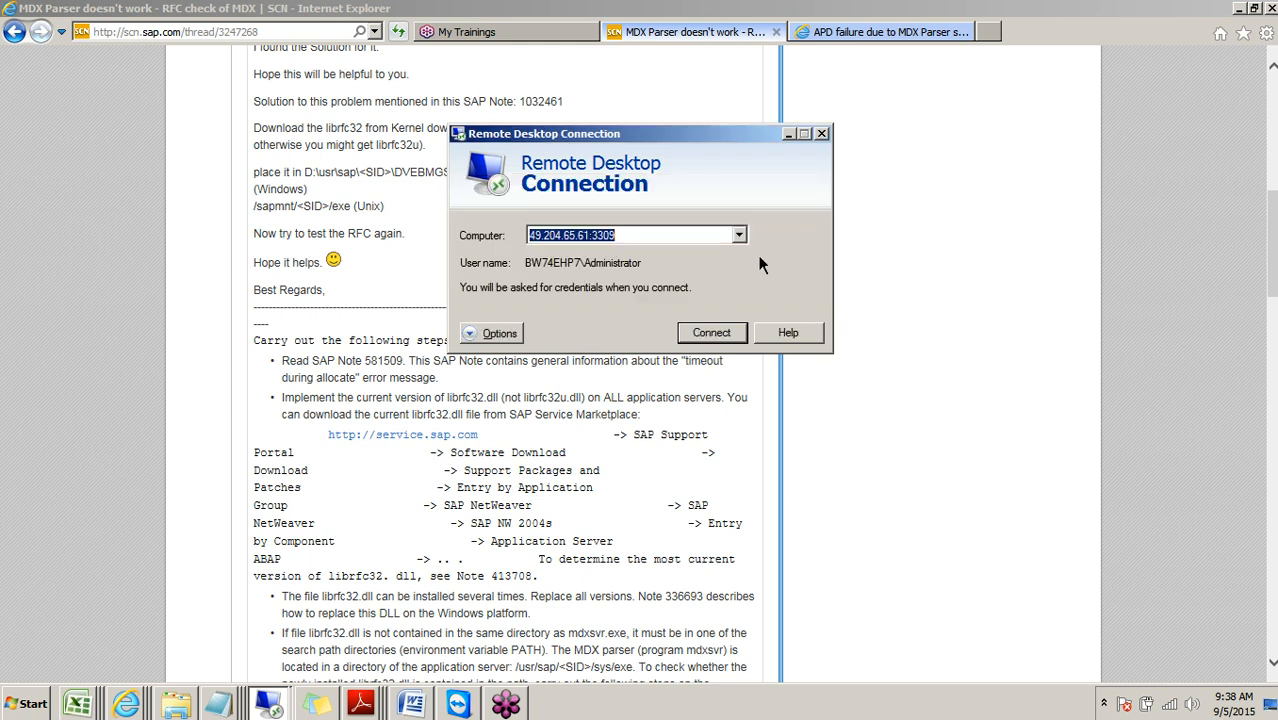
Step: Try to connect to 192.168.1.61:3309 through Remote Desktop Connection
click(742, 238)
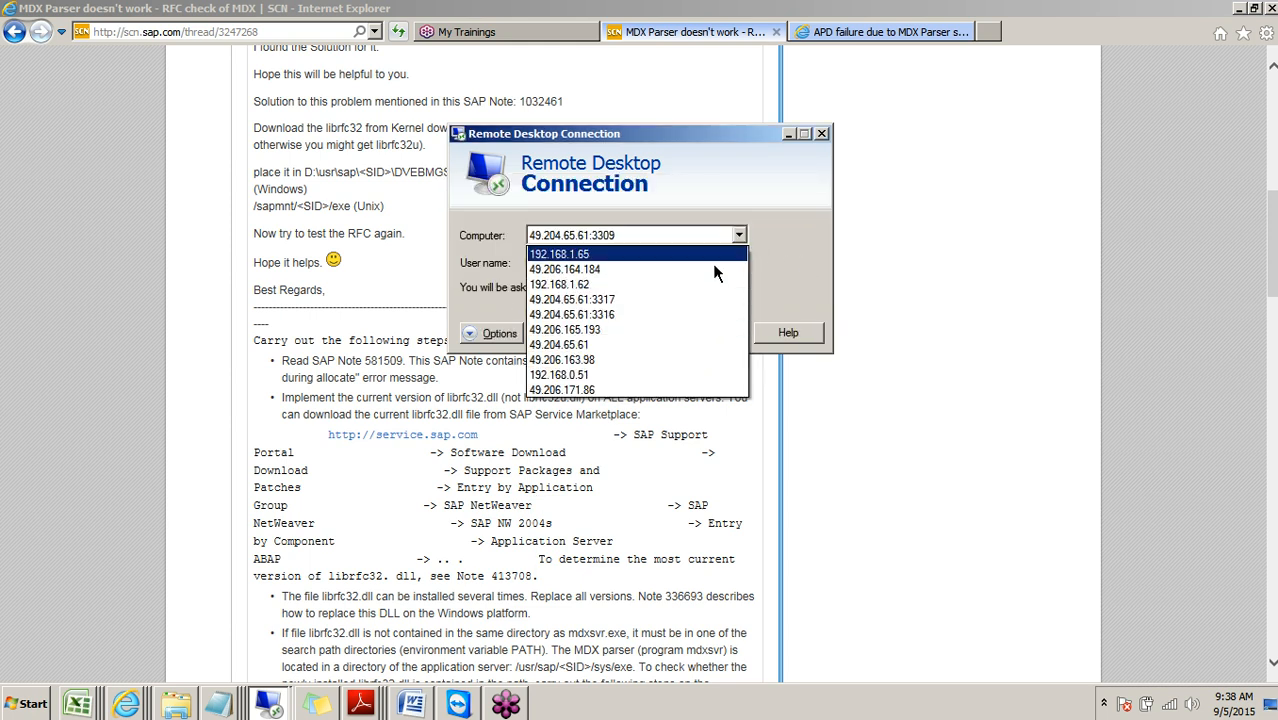
click(620, 285)
click(619, 240)
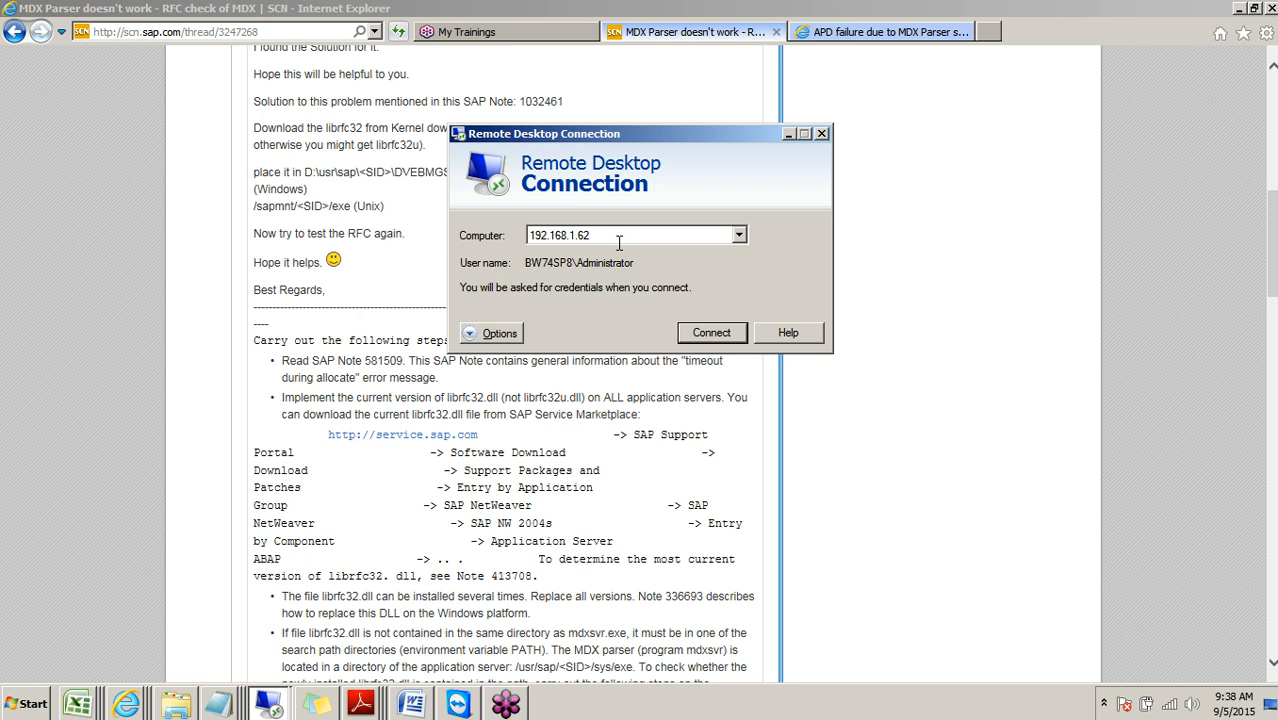
key(BackSpace)
text(1:3309)
key(Return)
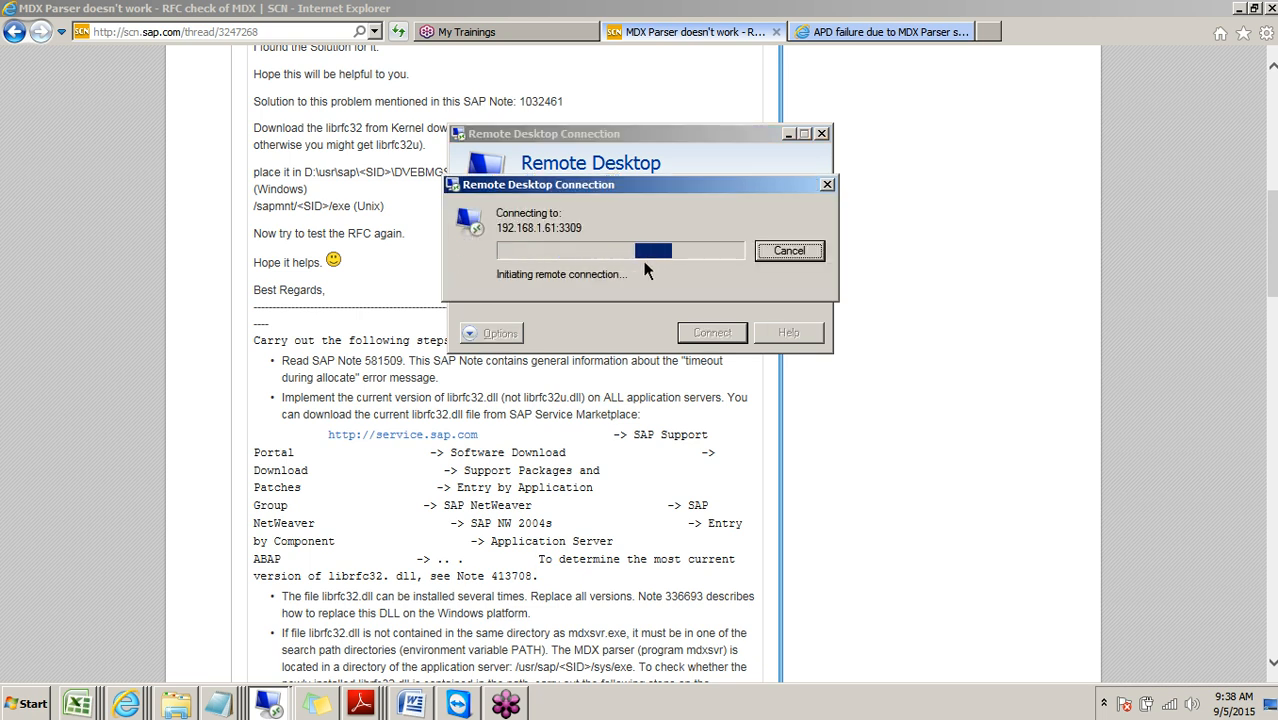
click(714, 448)
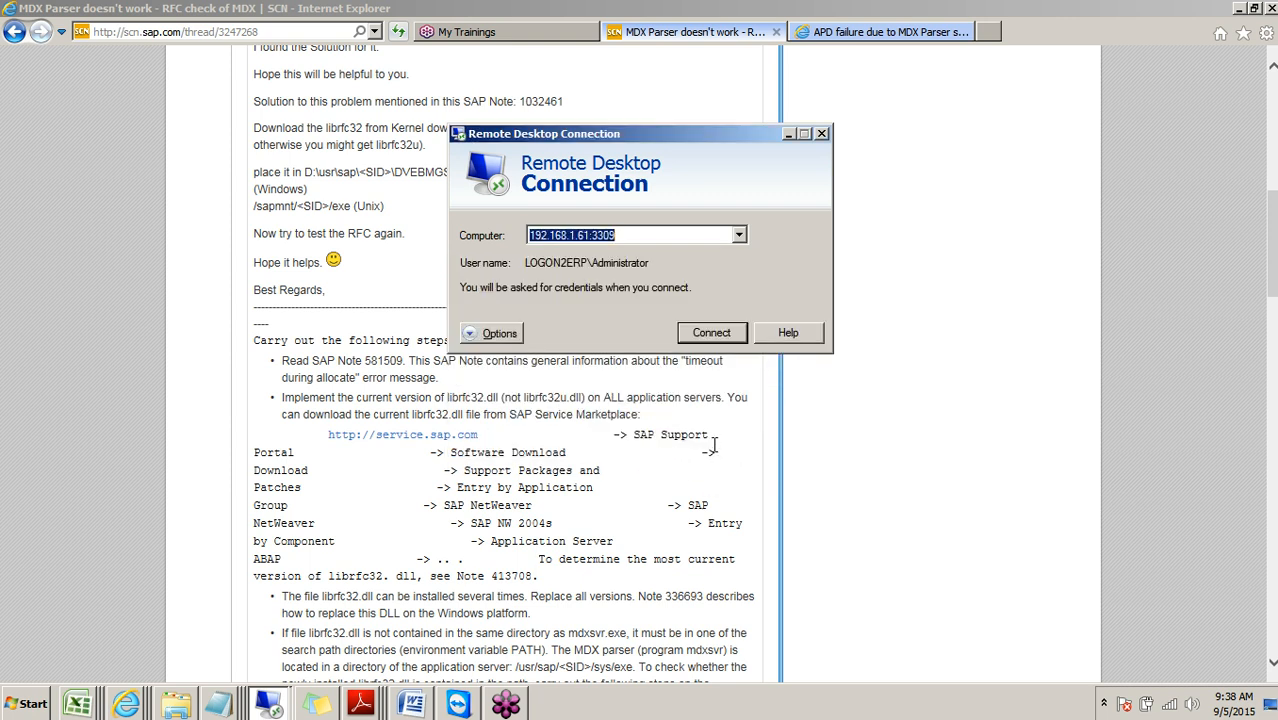
Step: Try to connect to 192.168.1.61:3009 through Remote Desktop Connection, and close the connection window
click(640, 240)
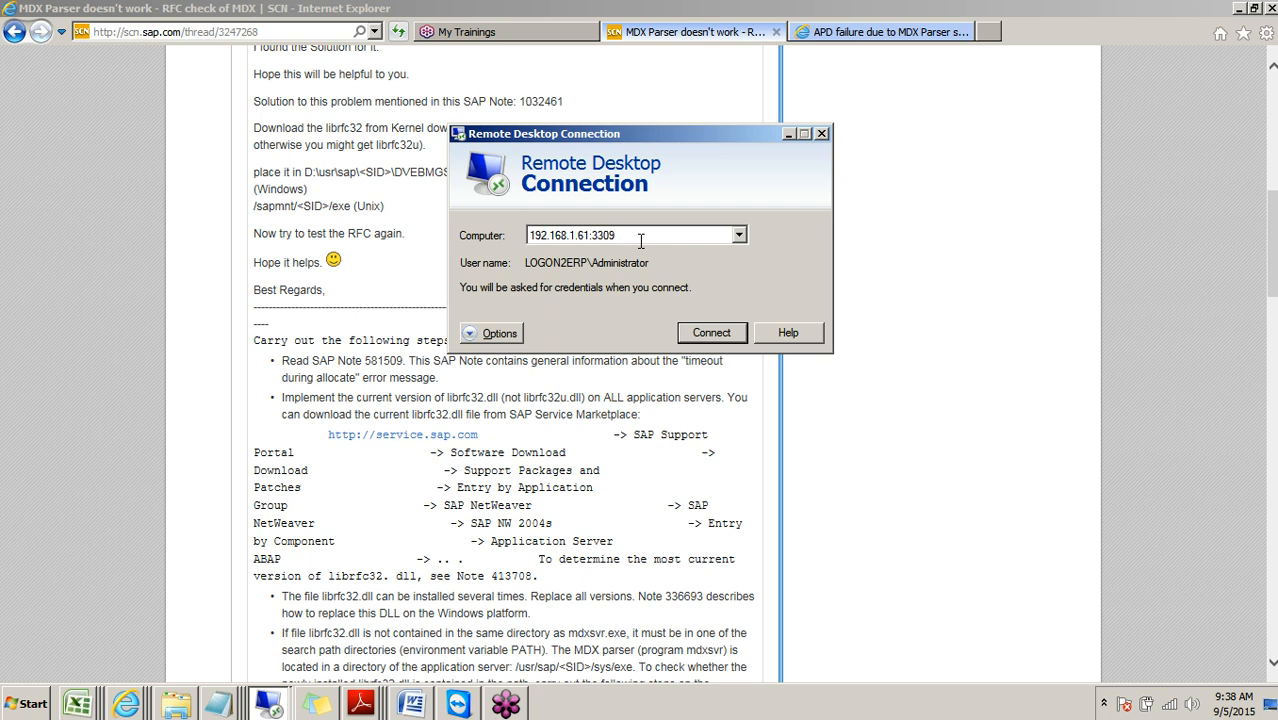
key(BackSpace)
key(BackSpace)
key(BackSpace)
text(009)
key(Return)
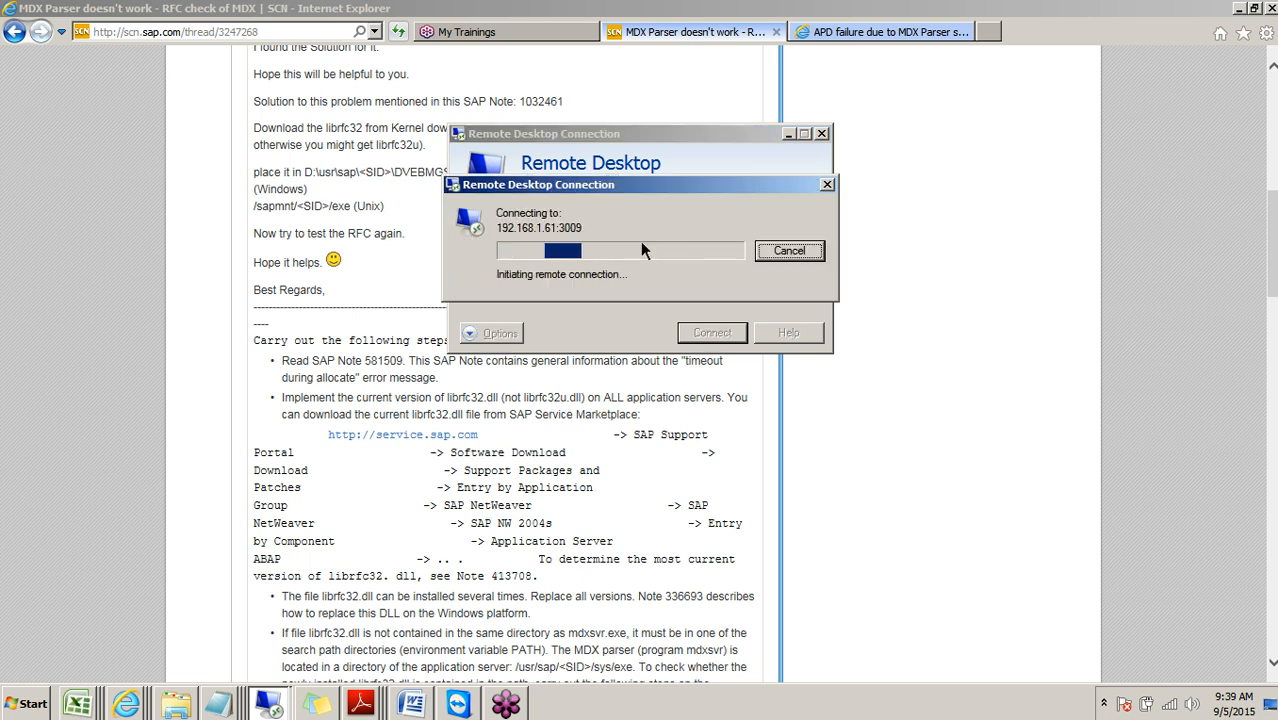
key(Return)
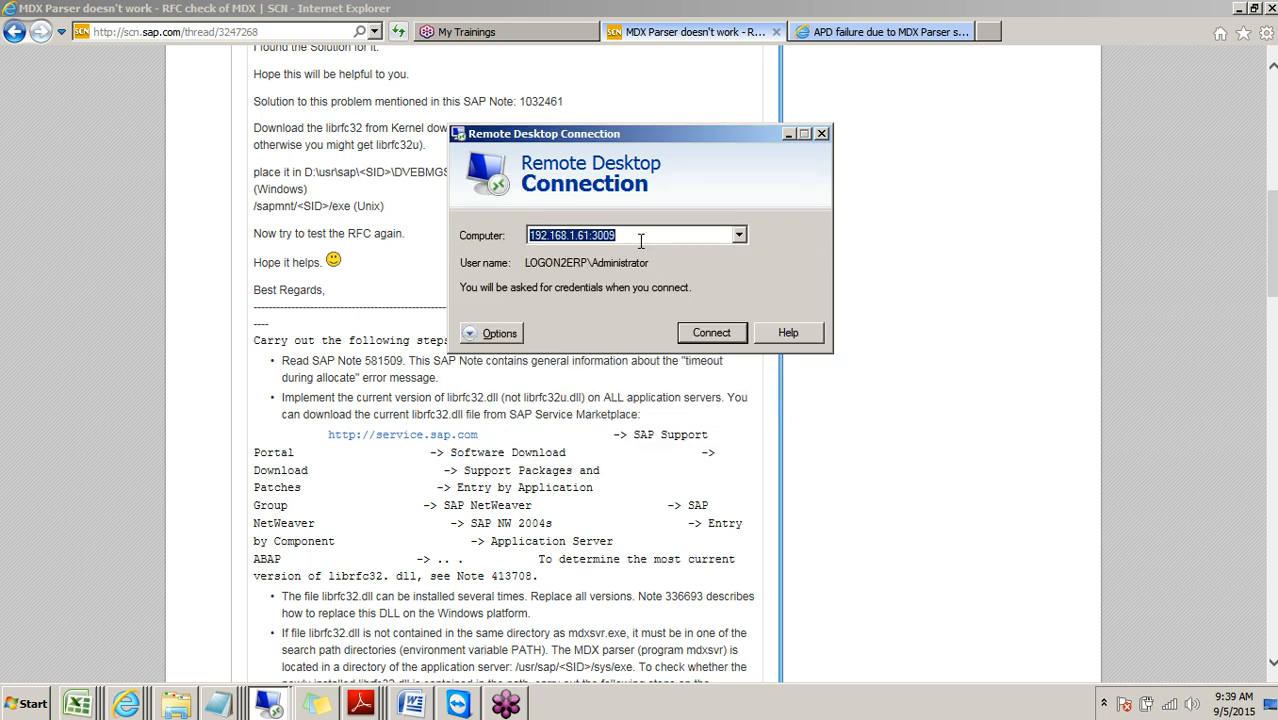
click(821, 133)
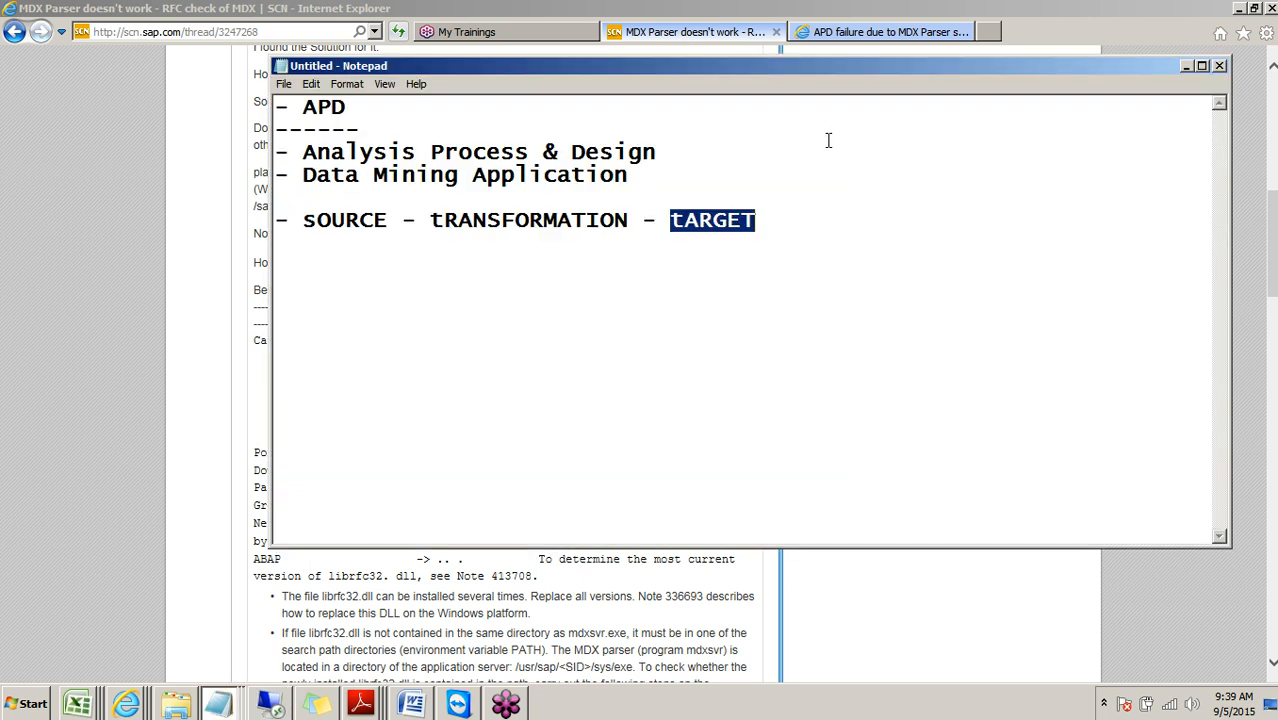
Step: Switch back to the remote SAP session, bring up the Display logs window and go back to analysis process YAPD001
click(244, 256)
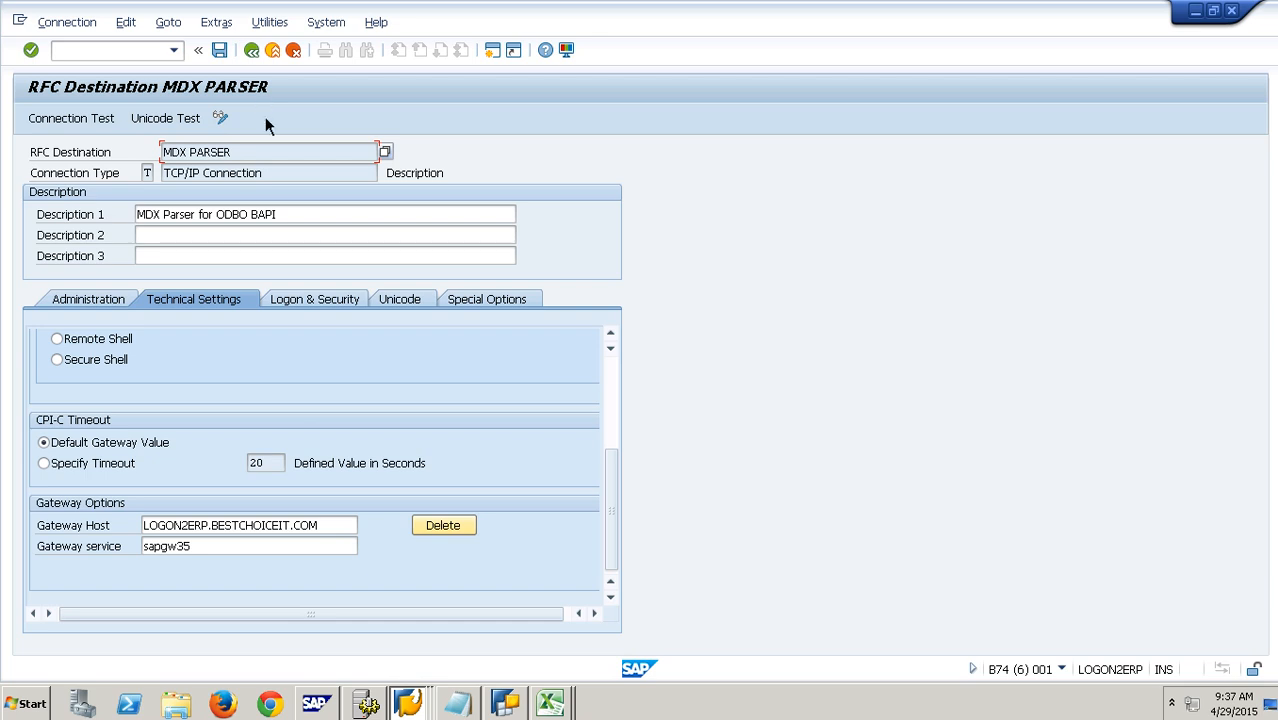
mouse_move(407, 712)
click(406, 705)
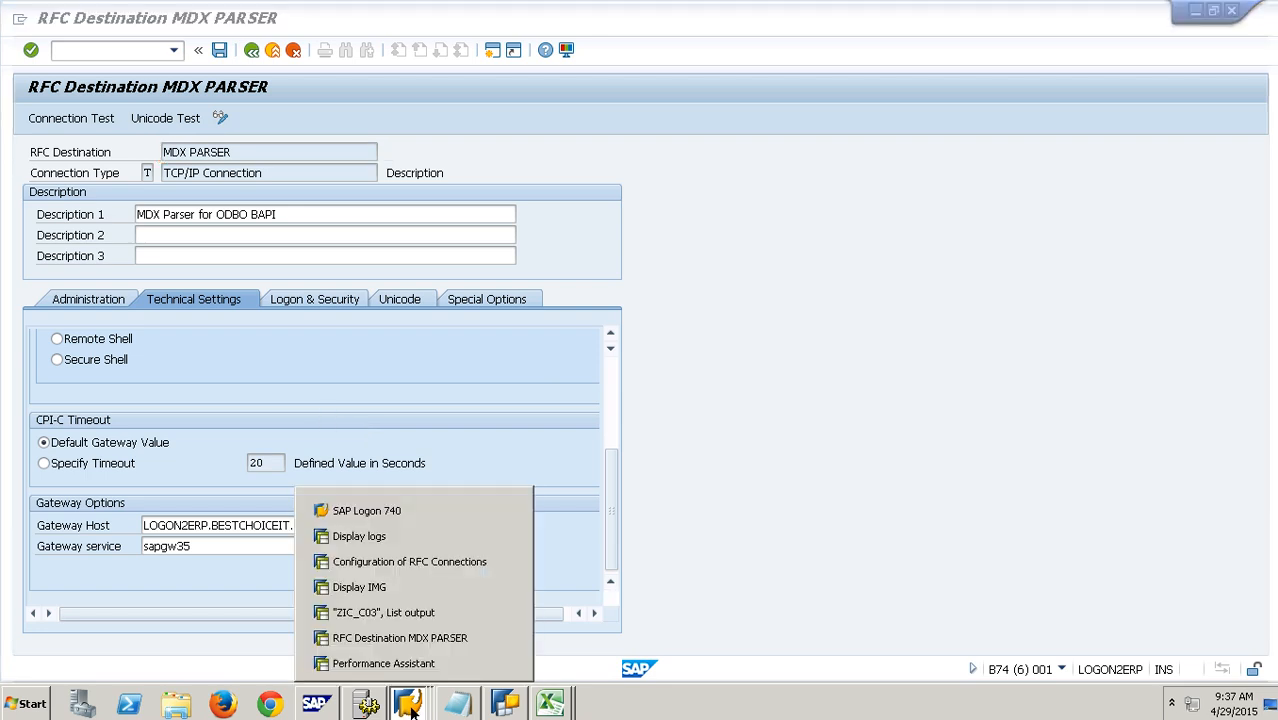
click(425, 562)
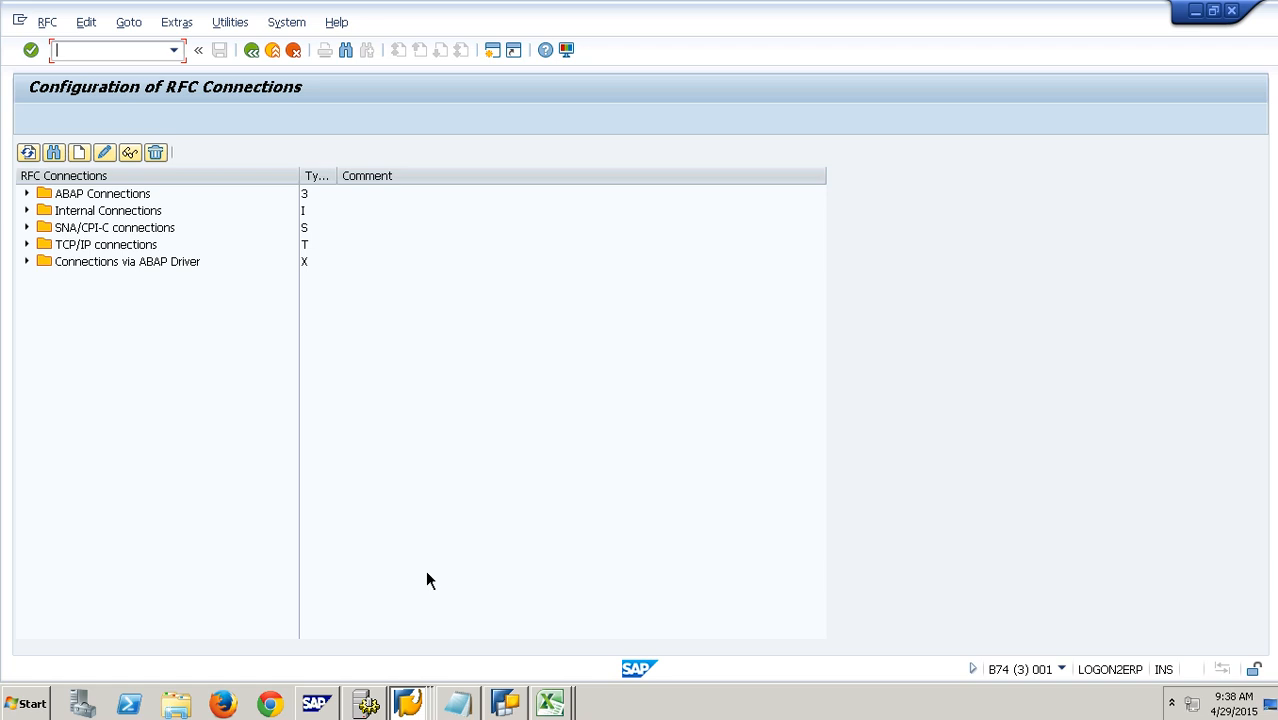
click(406, 705)
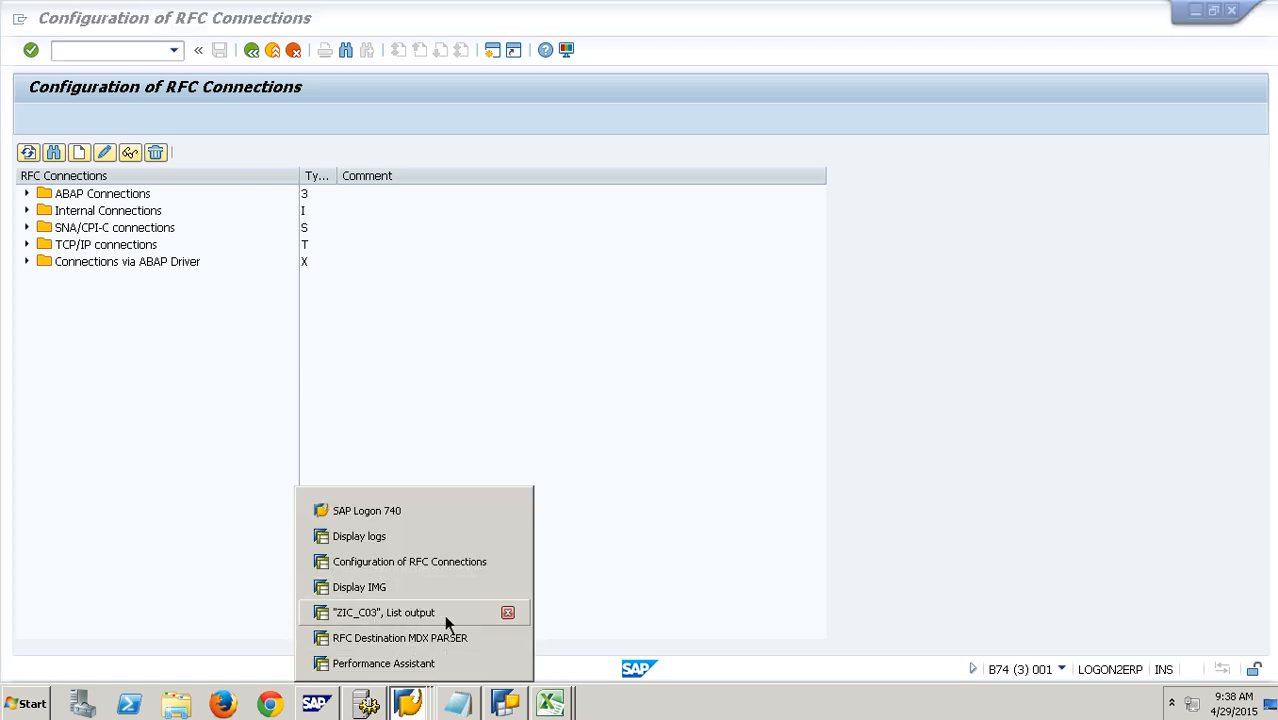
click(400, 540)
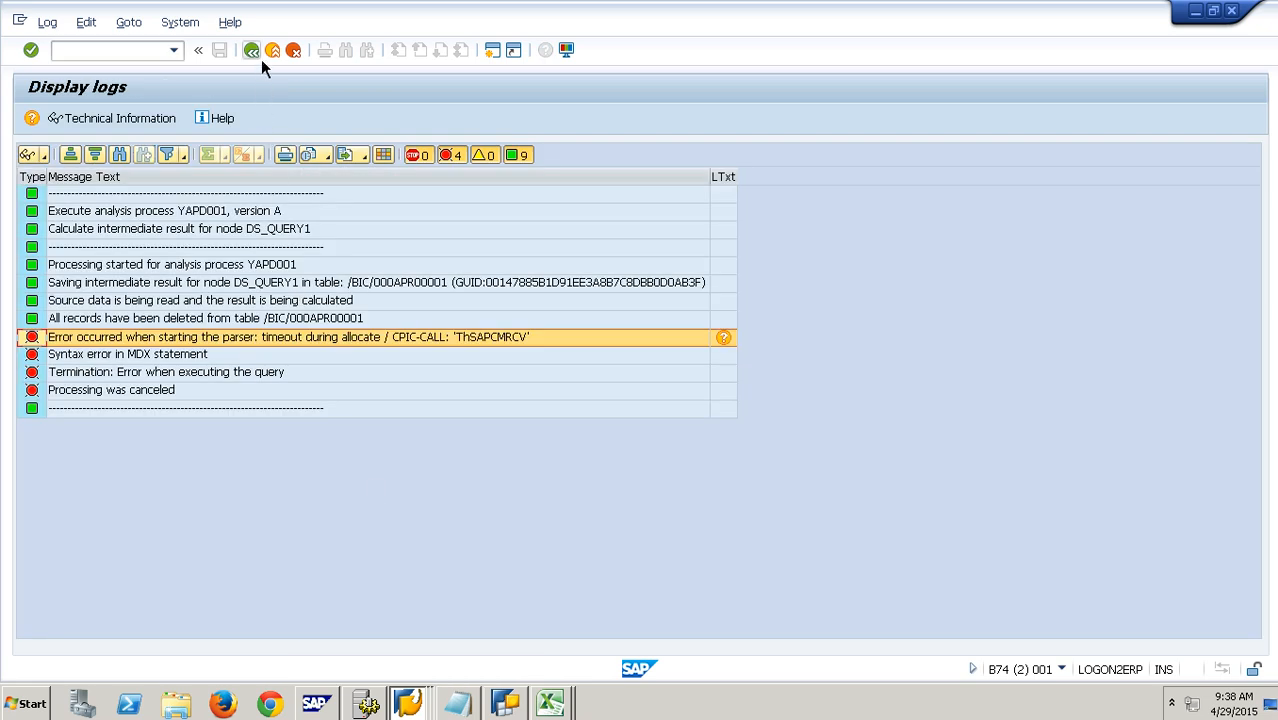
click(261, 59)
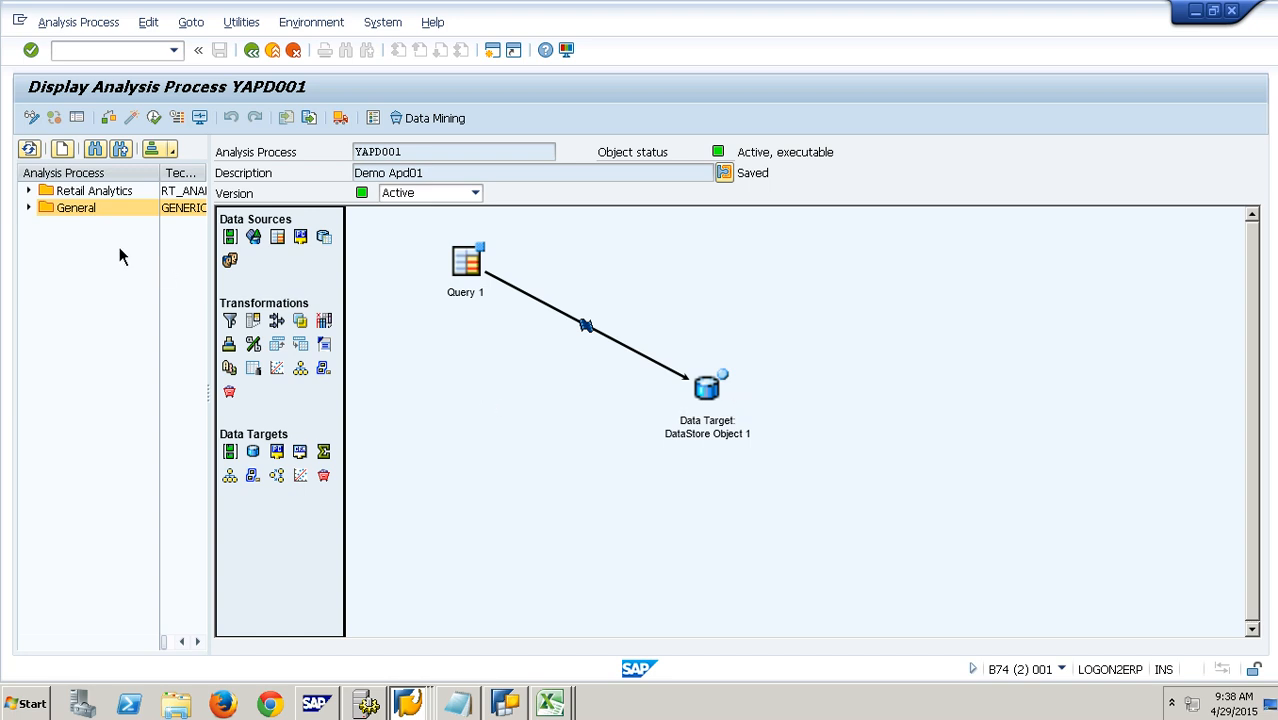
Step: Open the Demand Aggregation Ratio analysis process from the General folder and point out its Query 1 and Demo Demand Cube sources
click(29, 208)
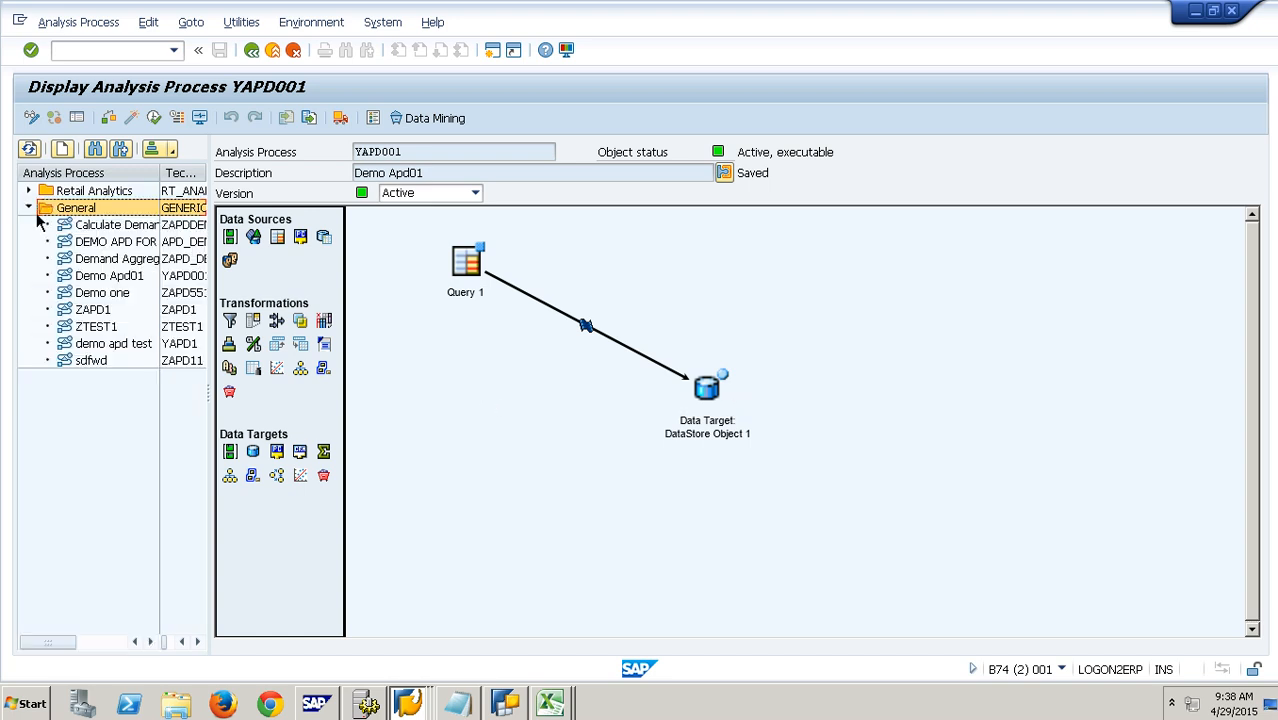
click(145, 264)
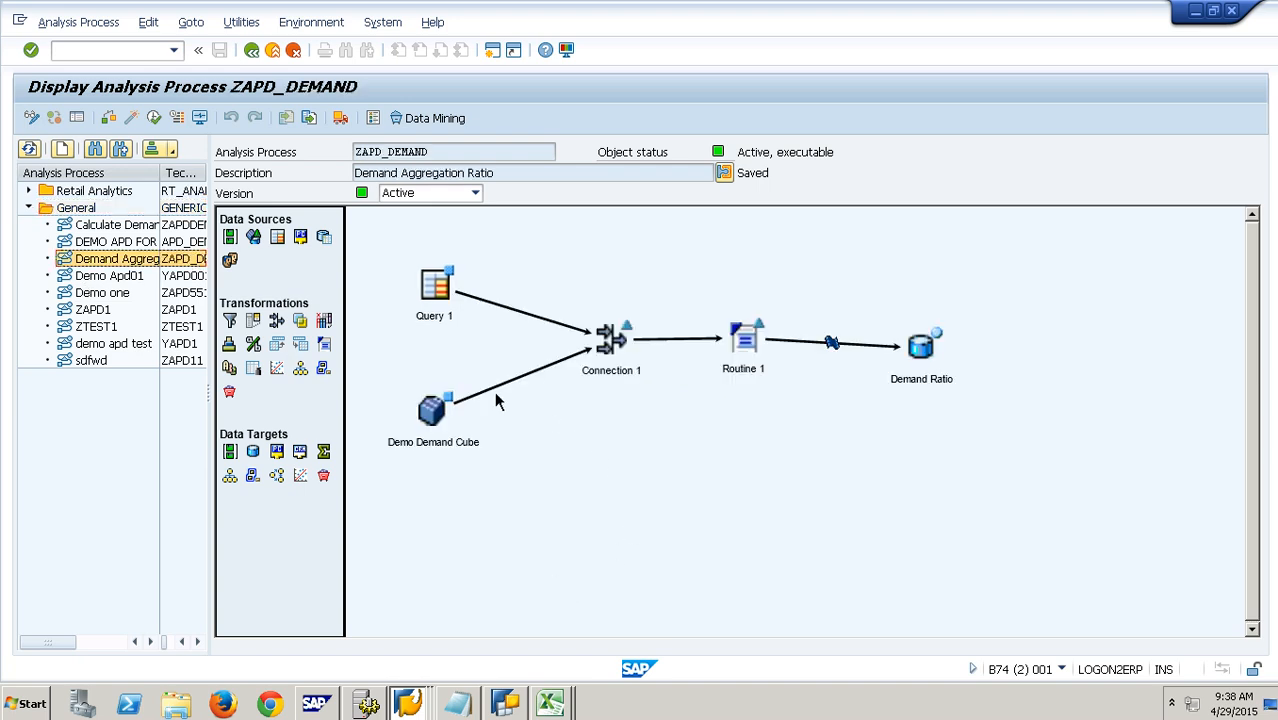
click(445, 300)
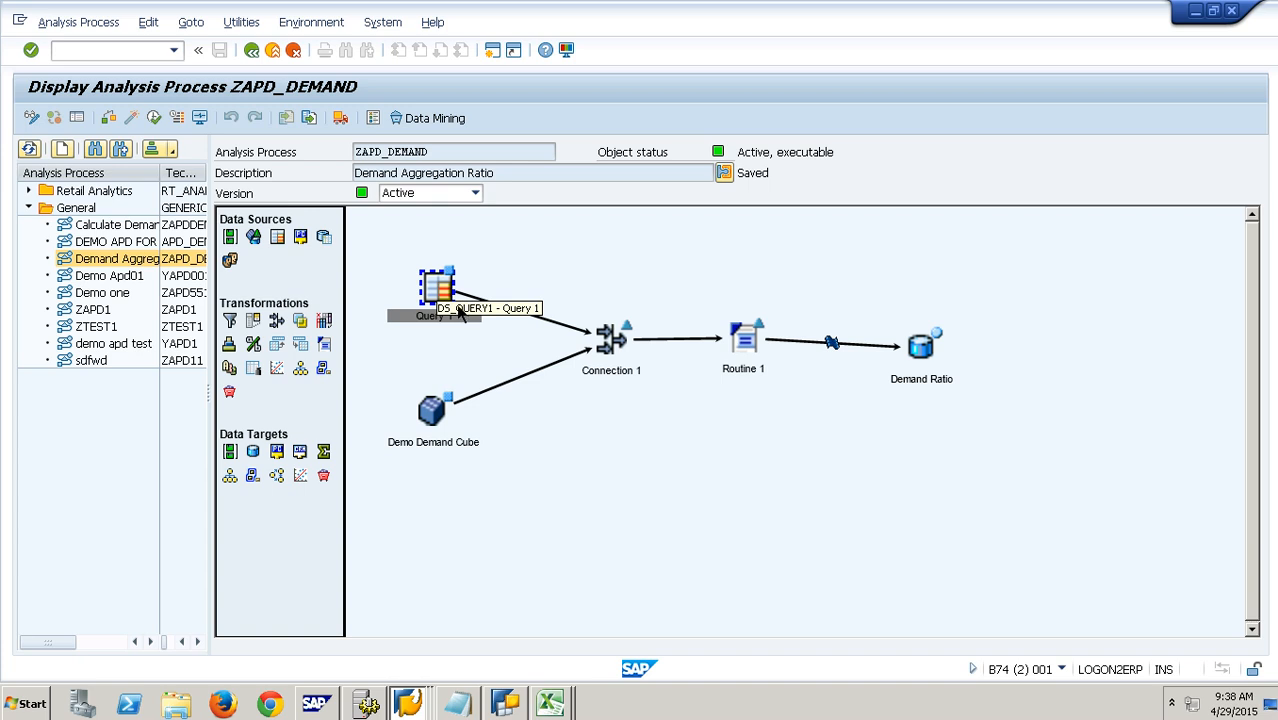
click(442, 430)
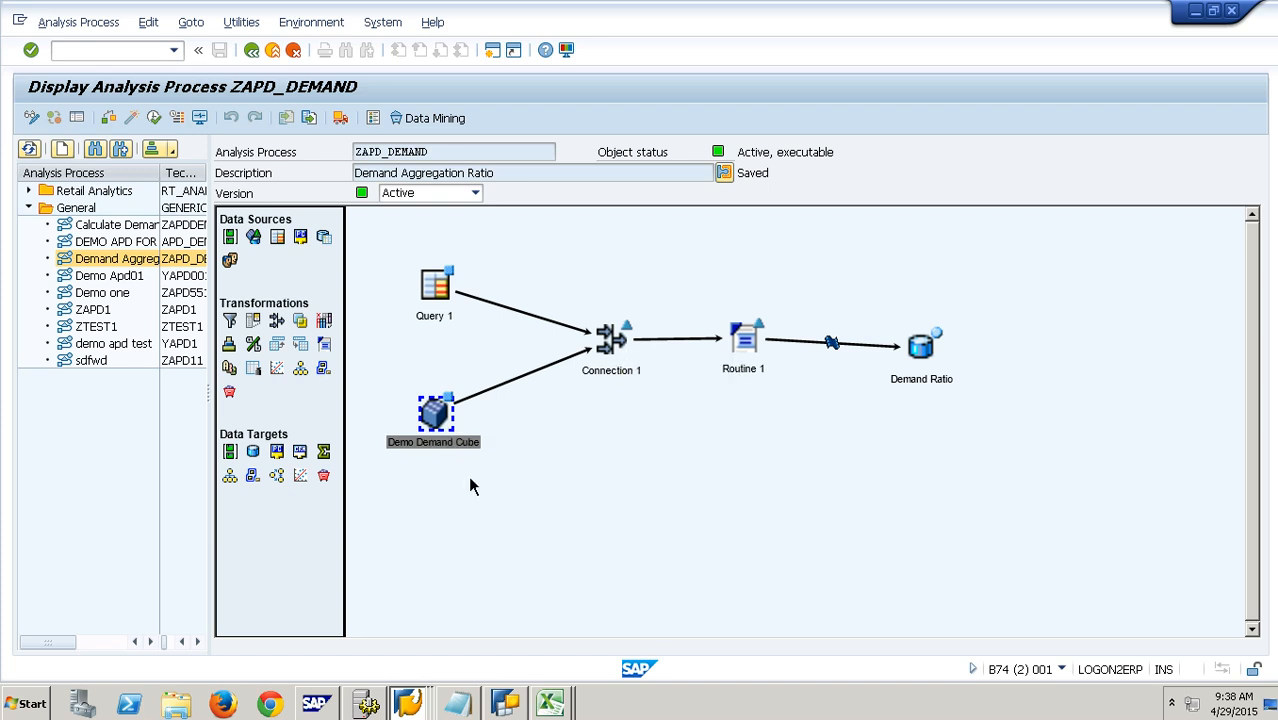
Step: Display the Query 1 source settings and copy the query name APD_STOCK
double_click(452, 305)
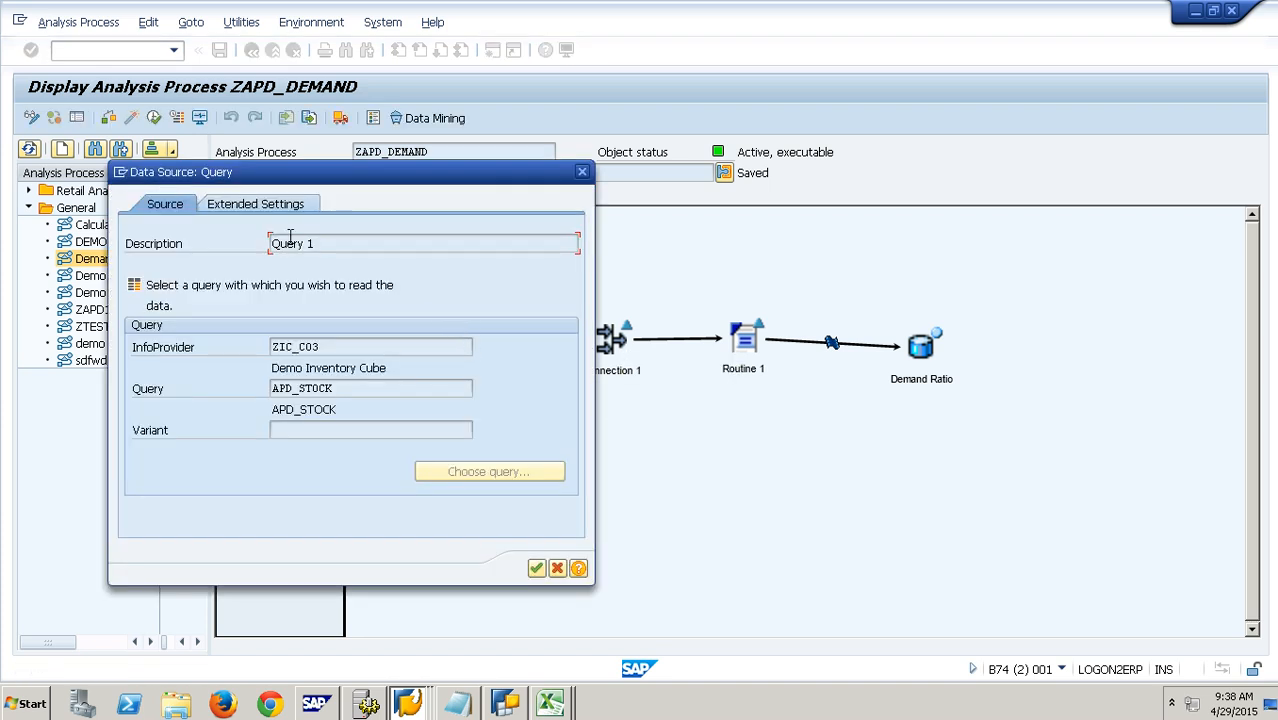
double_click(368, 389)
key(ctrl+c)
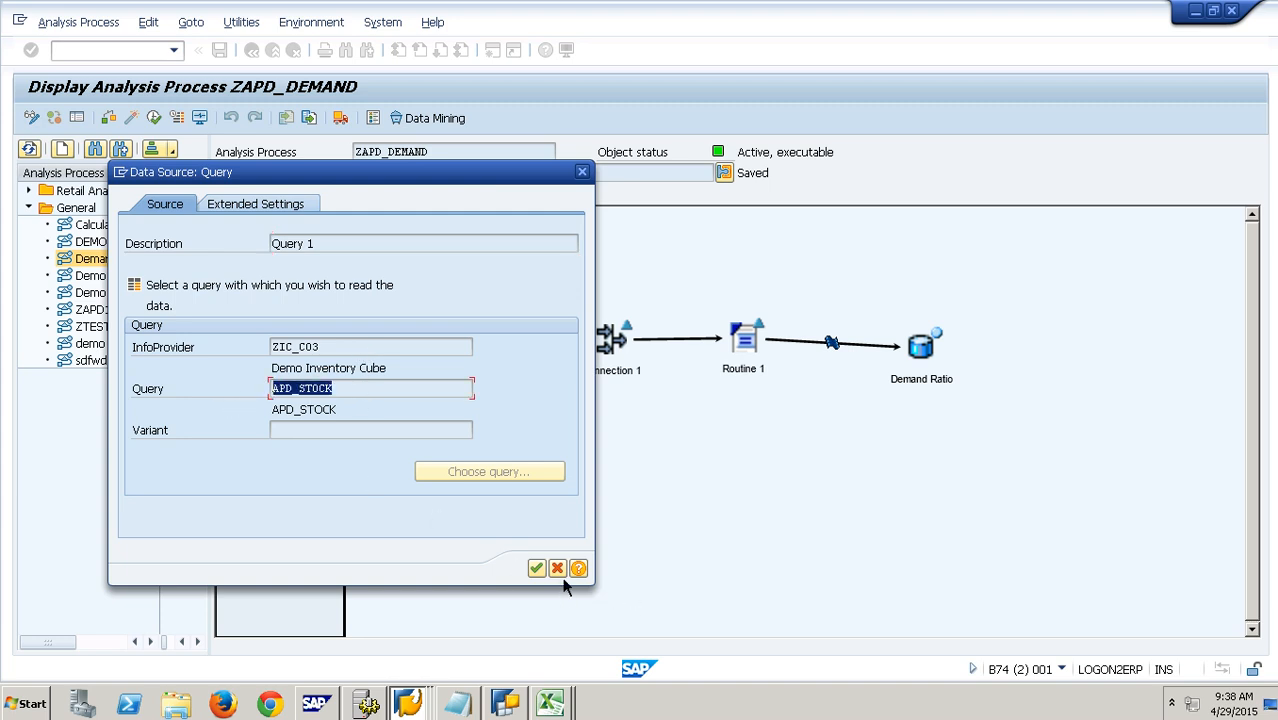
Step: Switch to BEx Query Designer and open the query APD_STOCK using the copied name
click(524, 607)
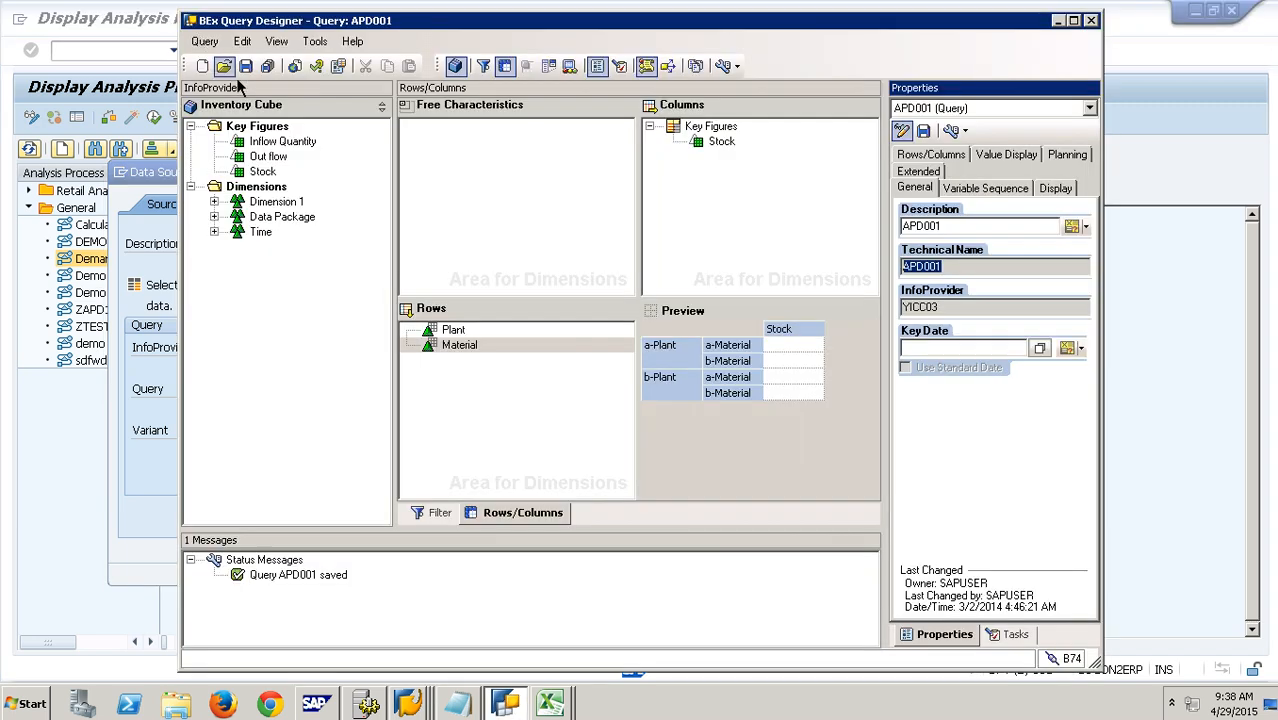
click(223, 65)
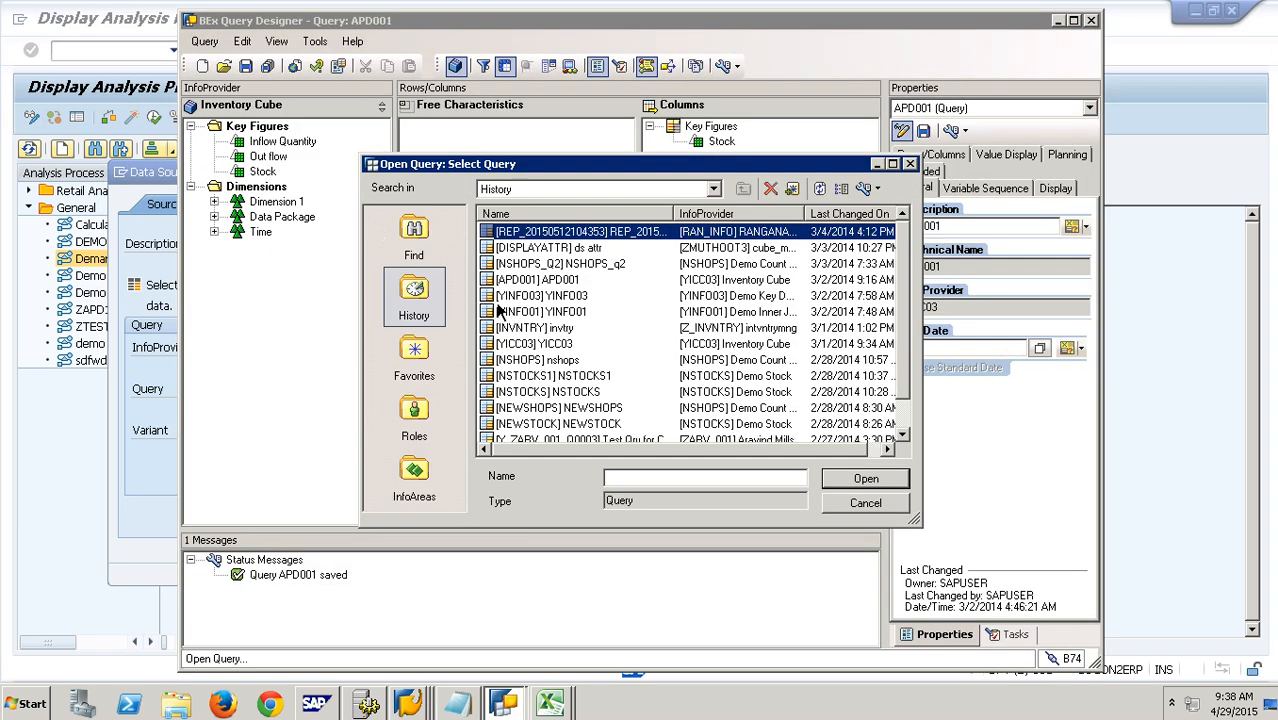
click(423, 253)
key(ctrl+v)
key(Return)
double_click(620, 368)
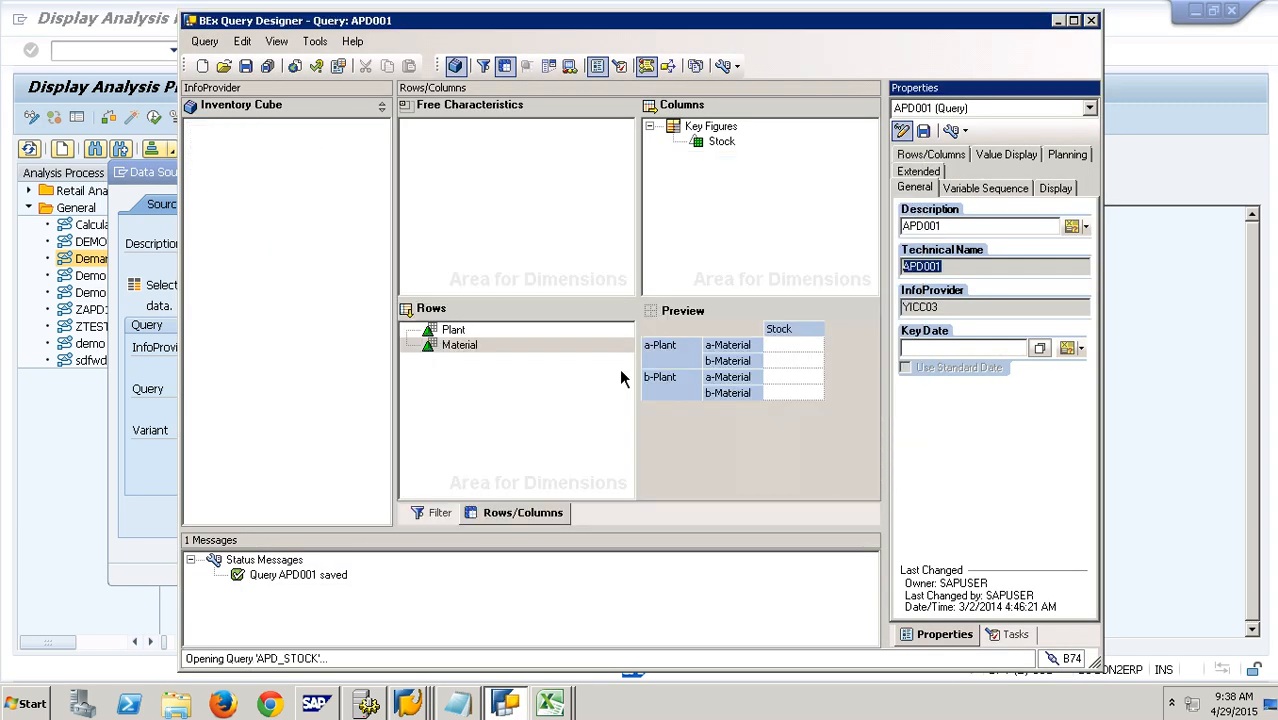
Step: Inspect the query's rows and columns and its Plant characteristic, then return to SAP and close the Query 1 source settings
click(530, 513)
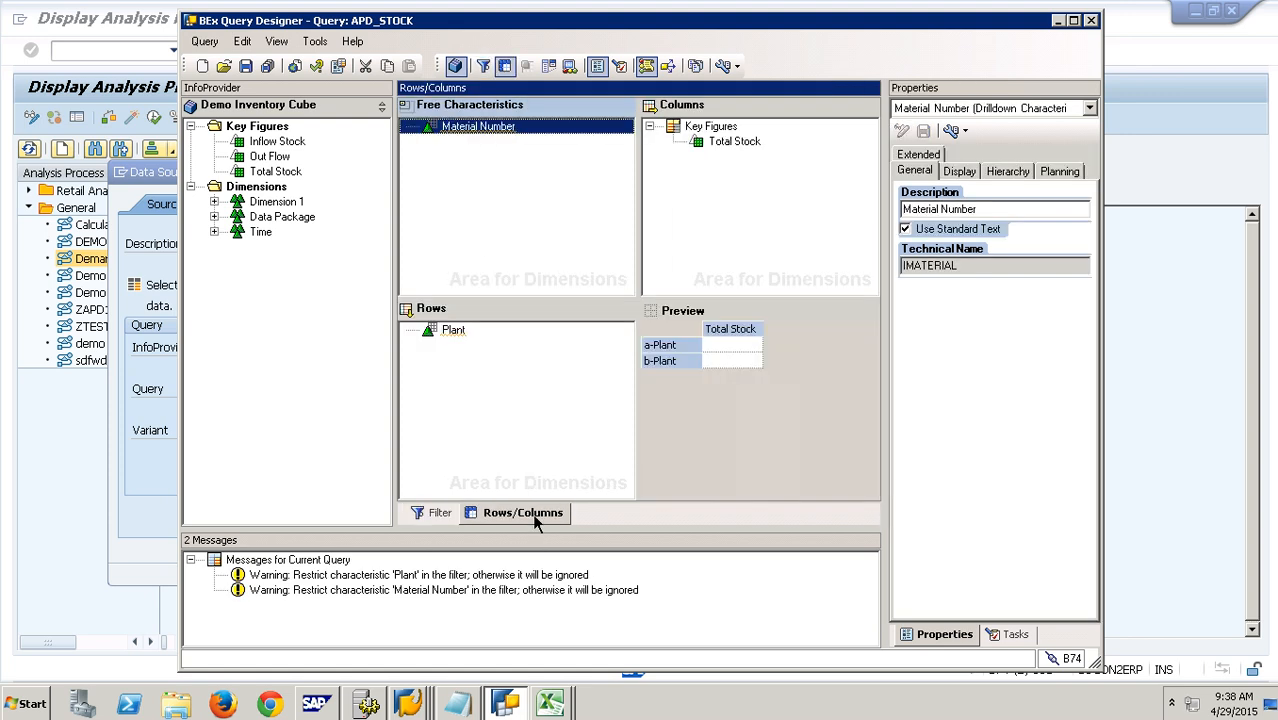
click(460, 332)
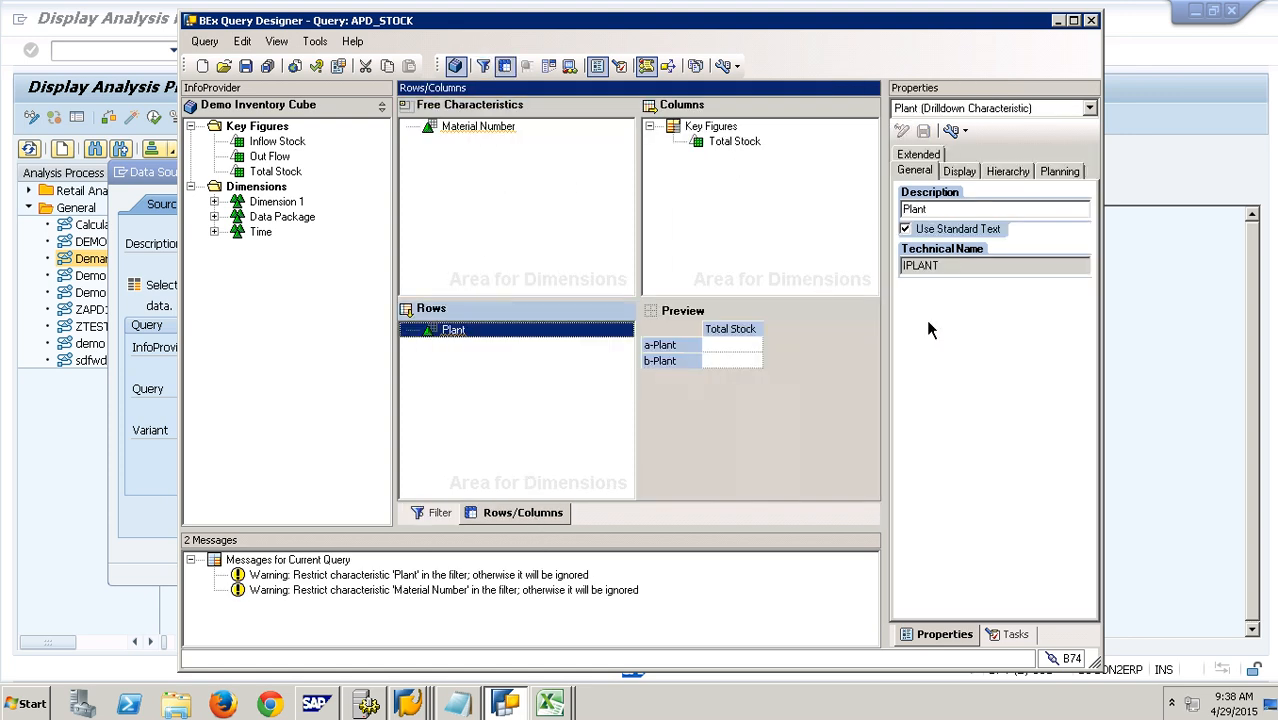
click(1180, 313)
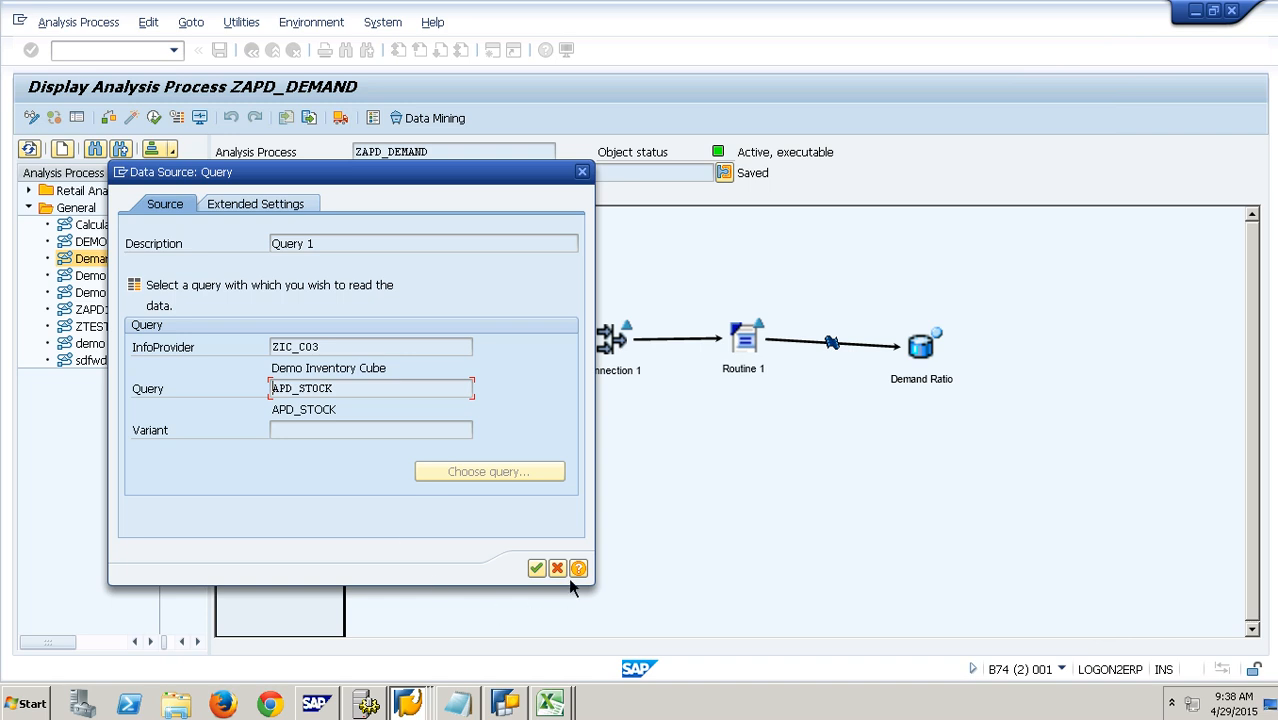
click(557, 568)
Step: Display the Demo Demand Cube node's properties and review its InfoProvider and field selection
right_click(436, 410)
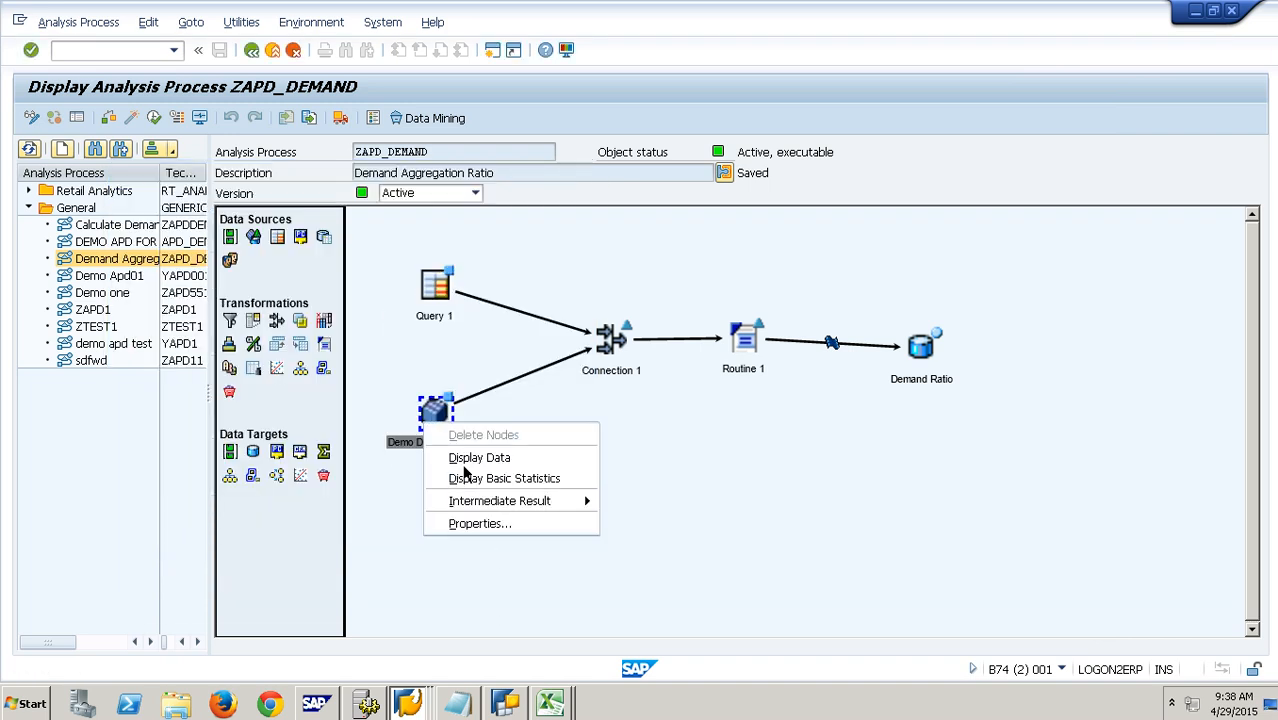
click(480, 523)
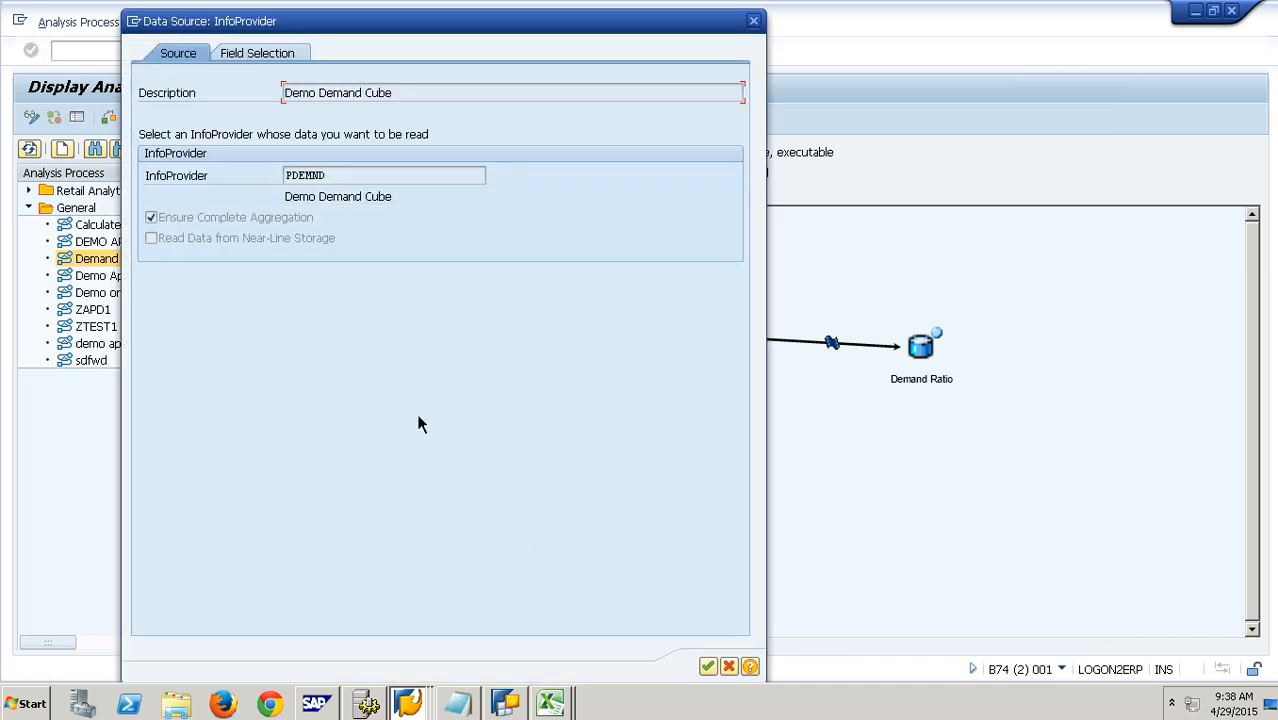
drag(351, 176, 217, 185)
click(290, 53)
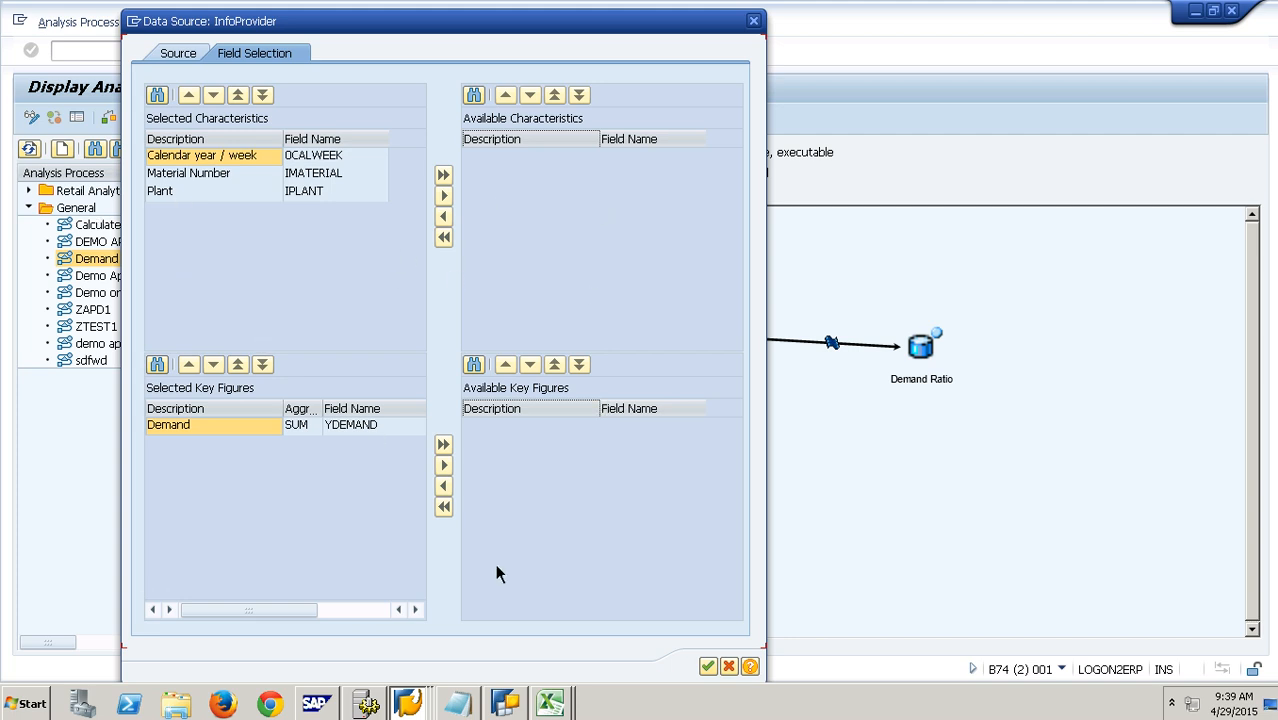
click(707, 666)
Step: Display the Connection 1 join to review how Query 1 and Demo Demand Cube are linked, and close it
click(622, 345)
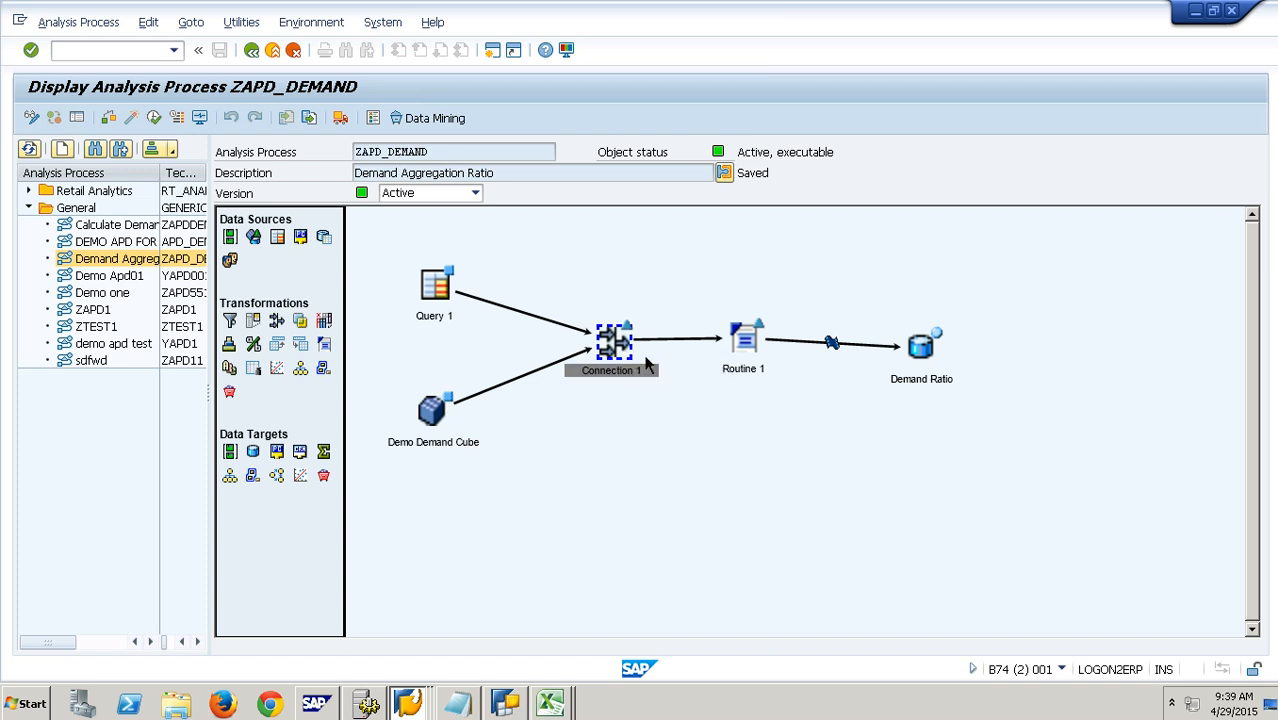
right_click(617, 346)
click(685, 440)
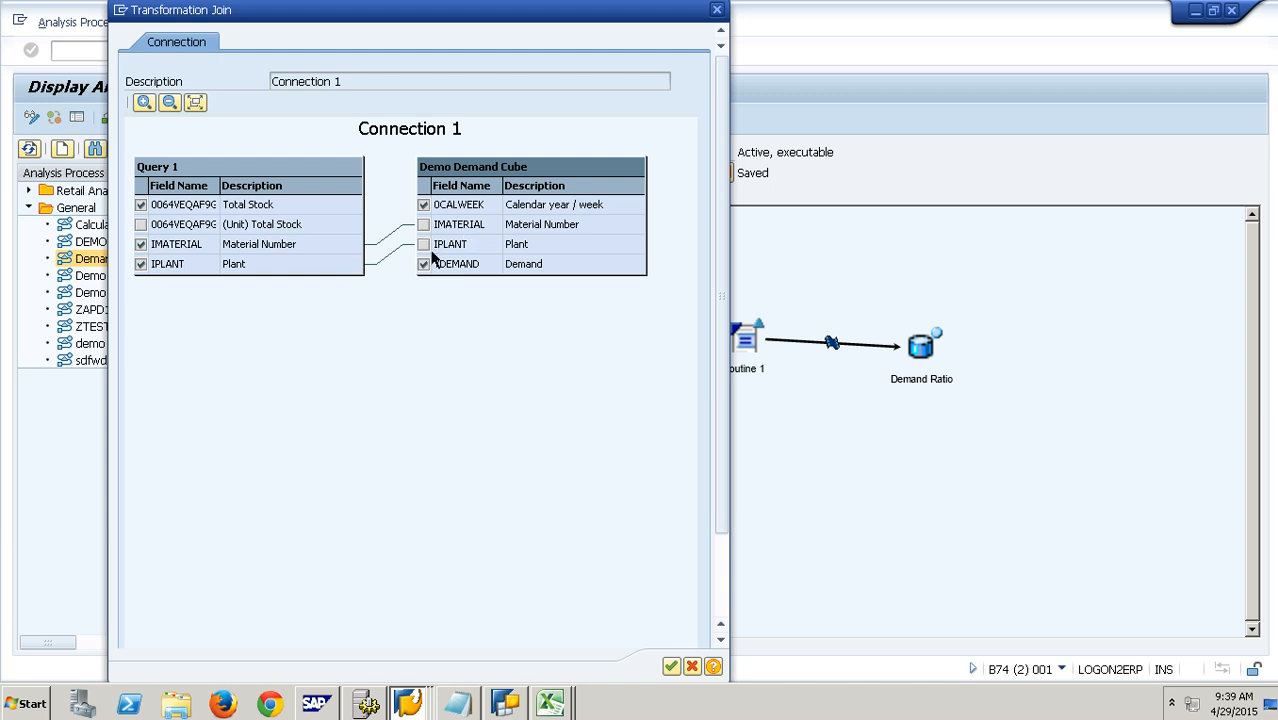
click(692, 666)
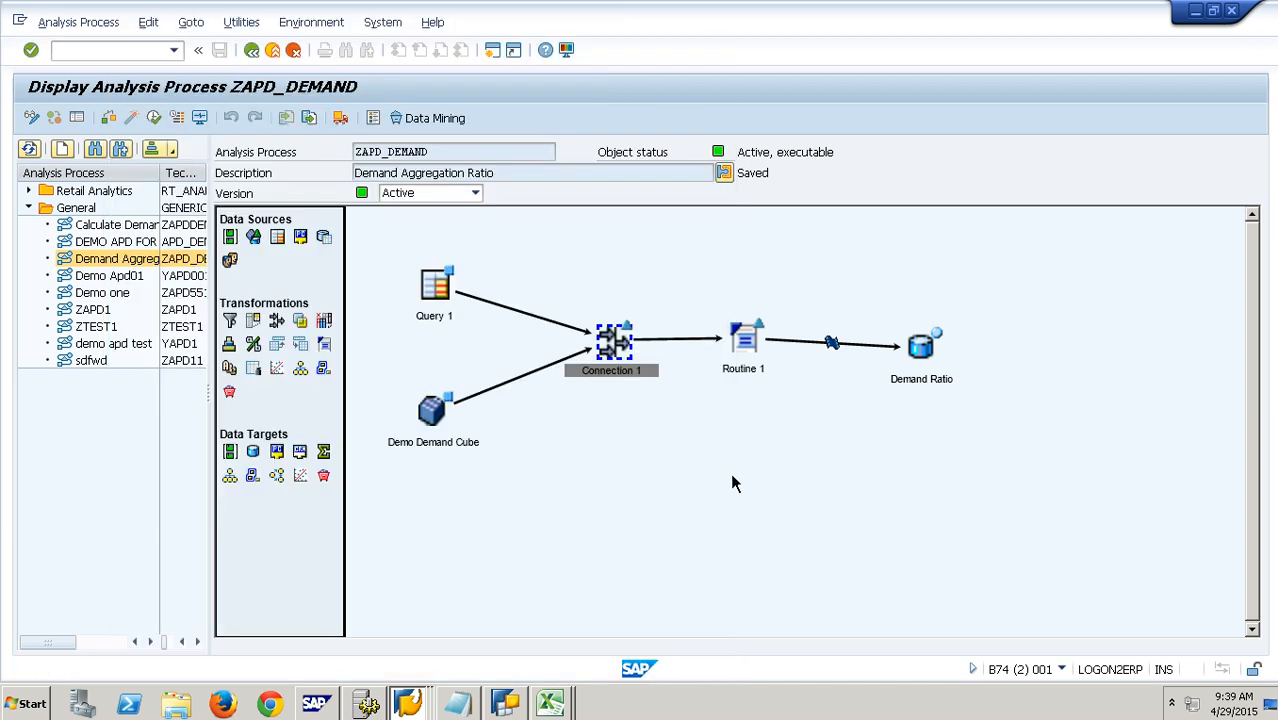
Step: Display Routine 1 and examine its source and target field definitions and transformation code, closing the routine when done
click(748, 347)
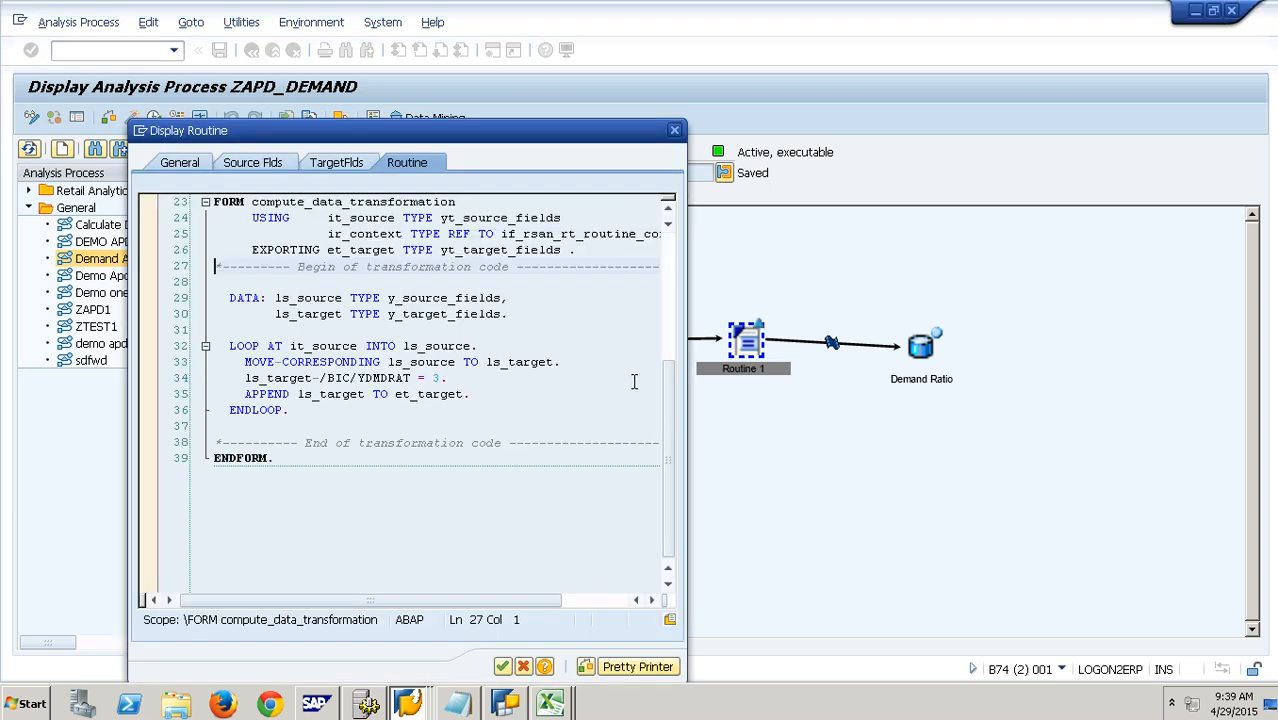
click(566, 366)
scroll(593, 388, up, 5)
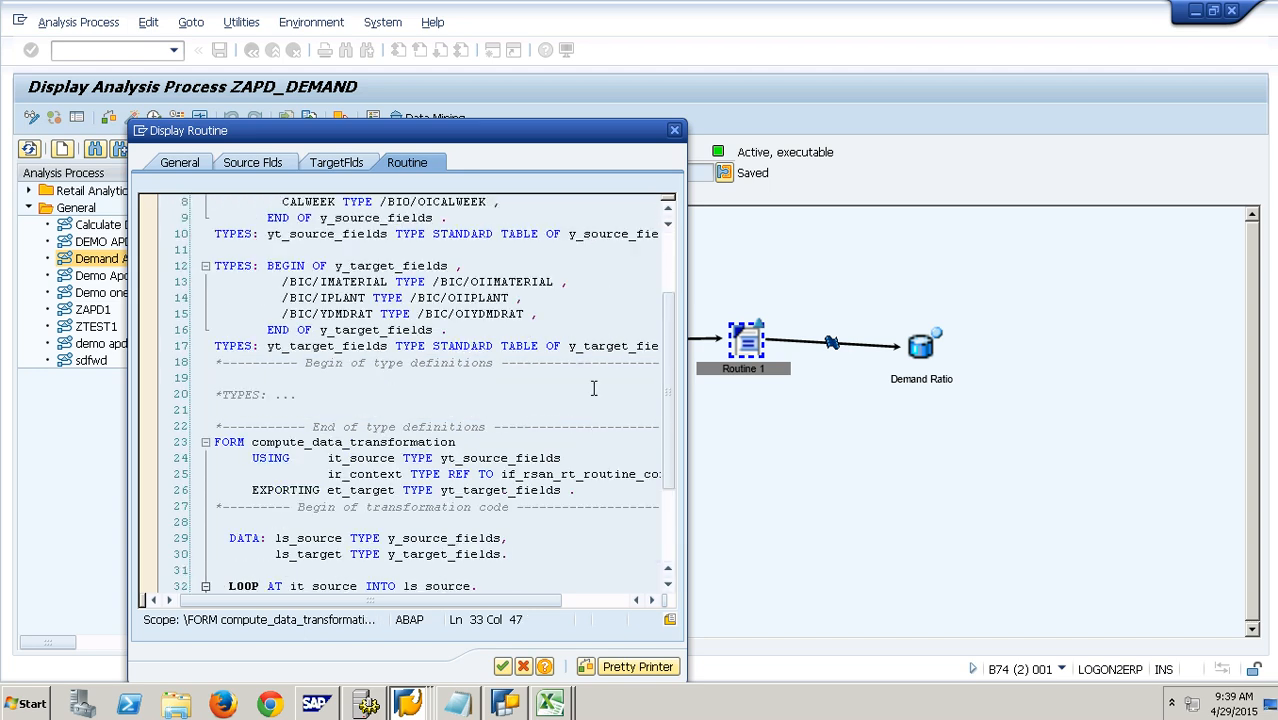
scroll(593, 388, up, 3)
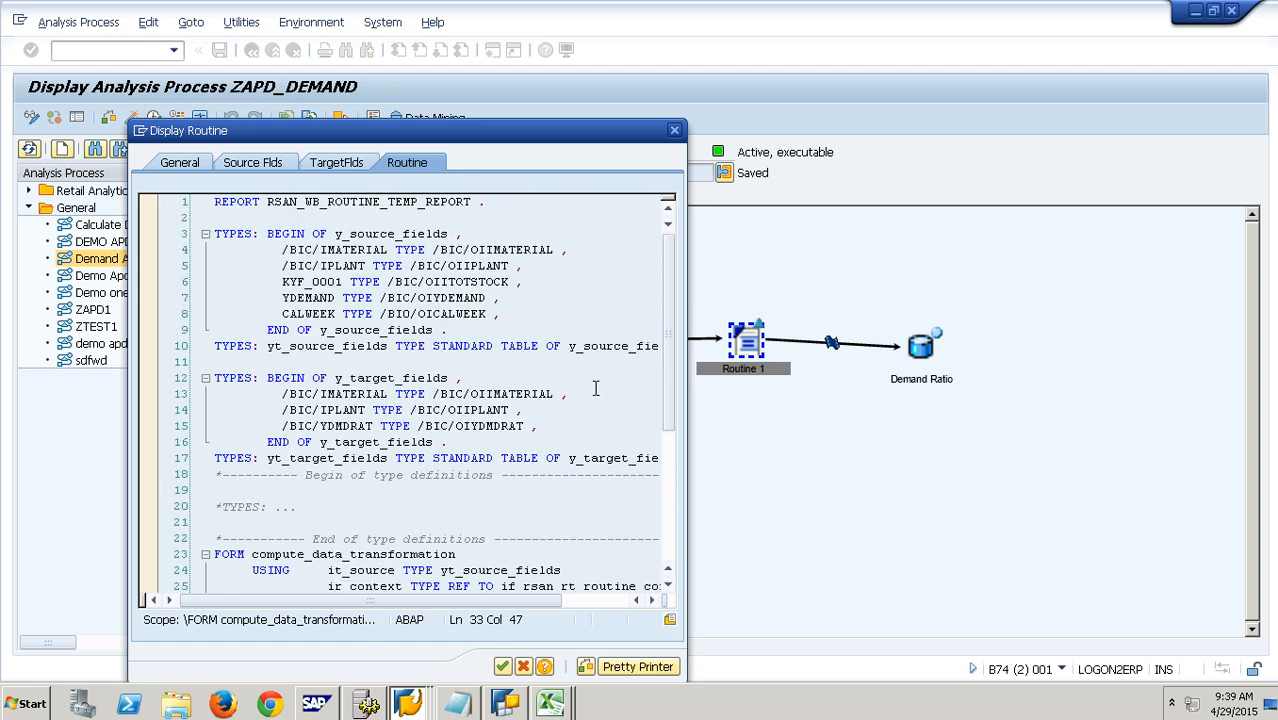
scroll(595, 388, down, 5)
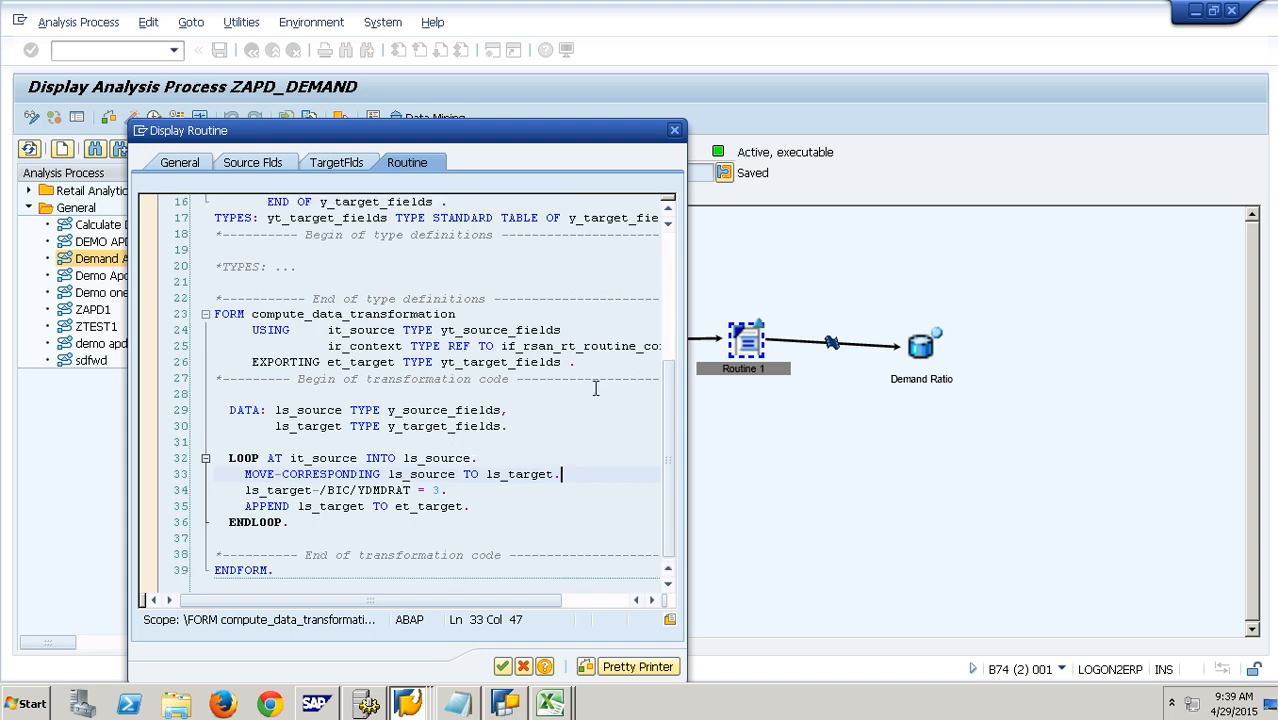
scroll(595, 388, down, 4)
scroll(595, 388, up, 6)
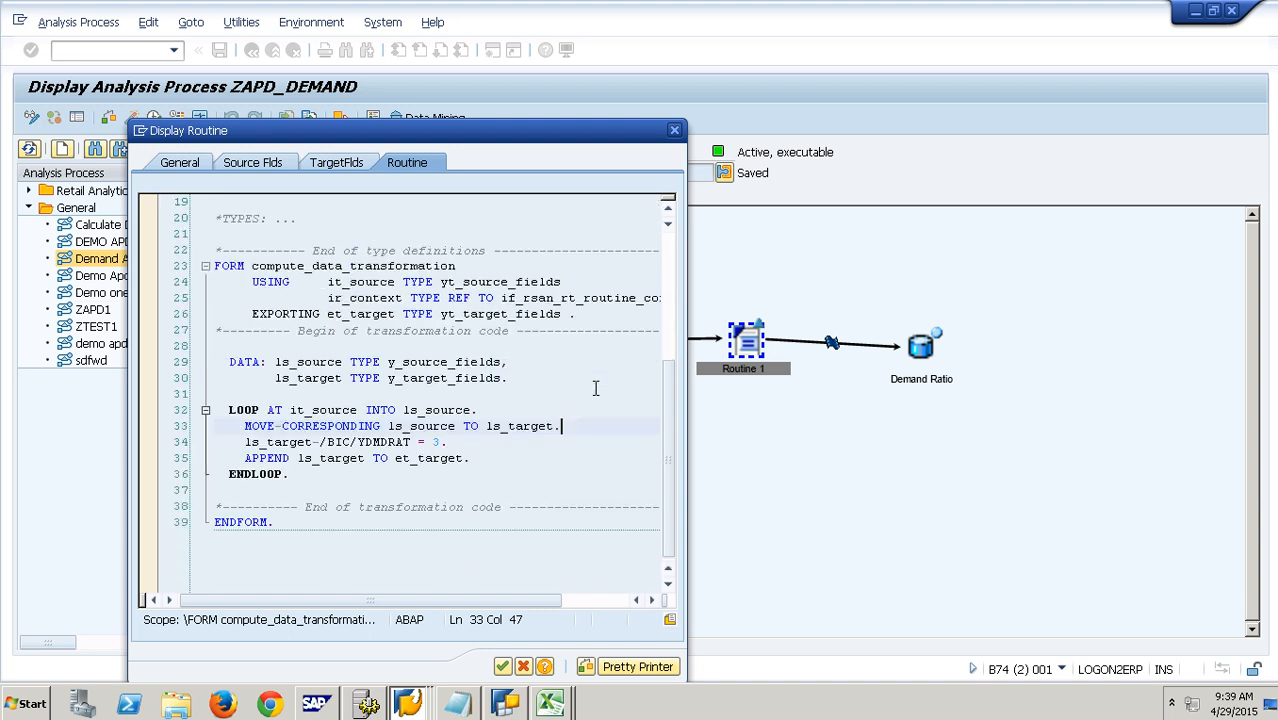
scroll(595, 388, up, 3)
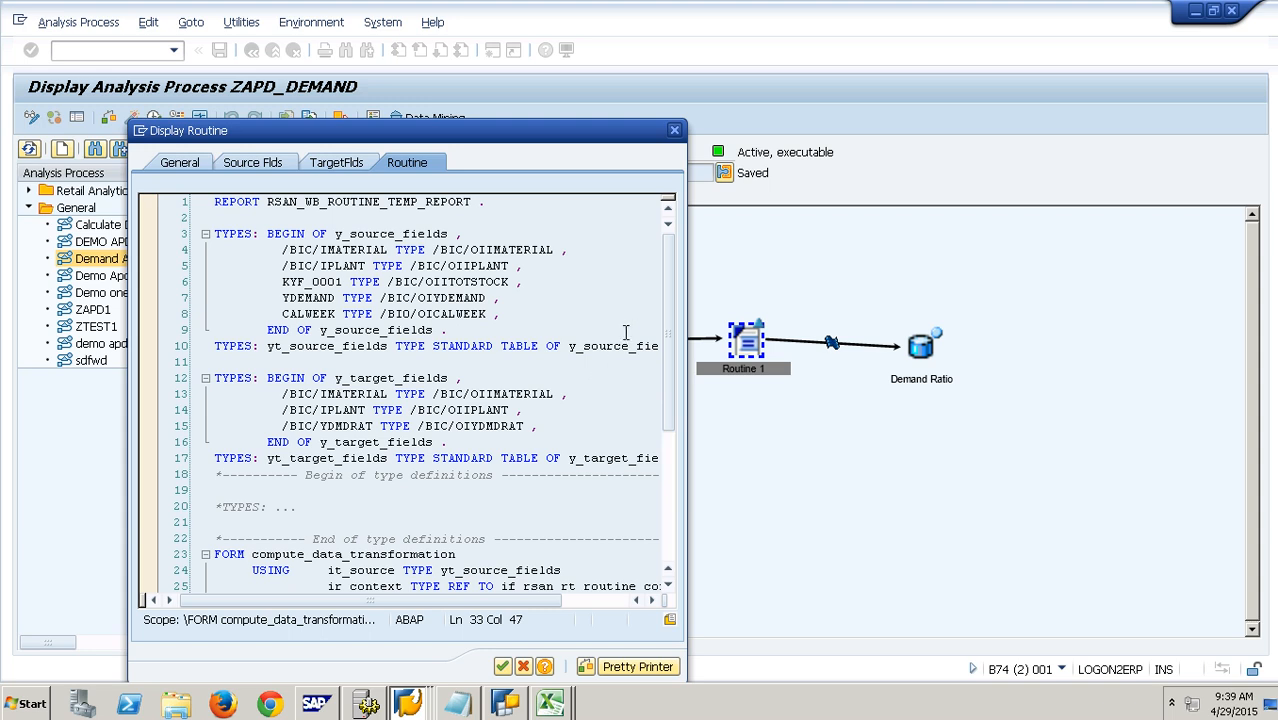
click(674, 130)
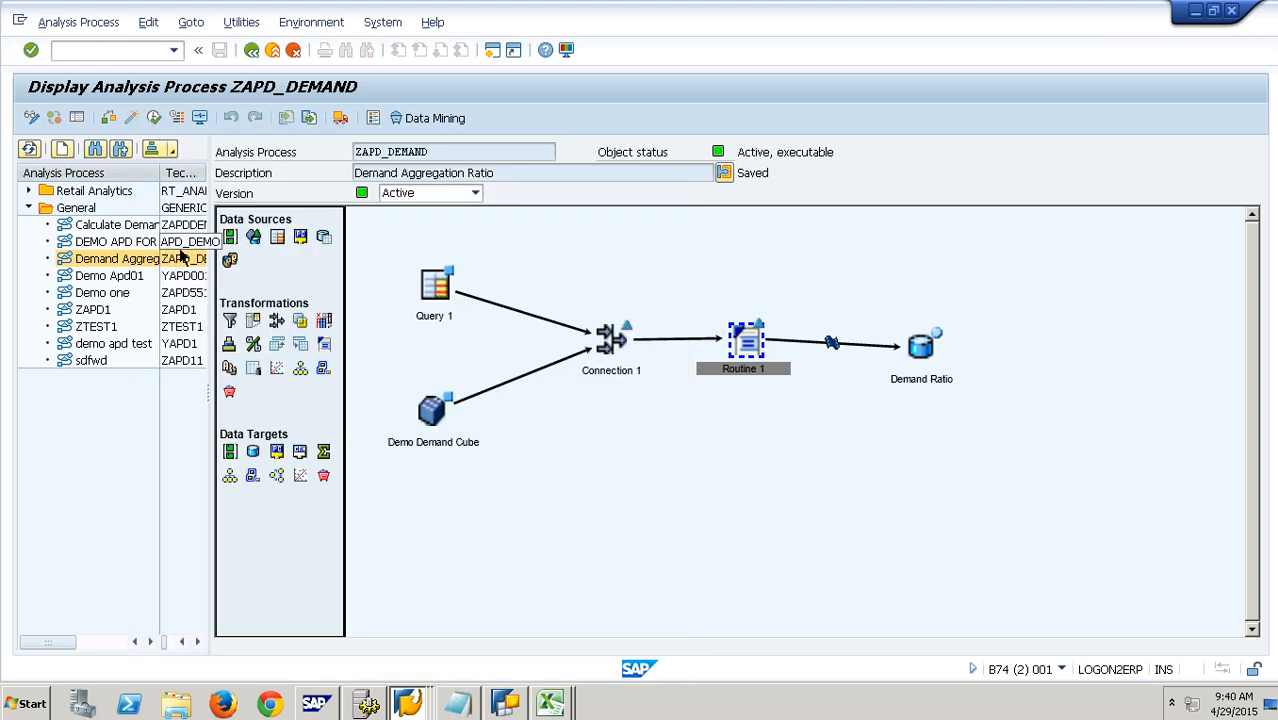
Step: Open the Calculate Demand Ratio analysis process ZAPDDEMAND, looking briefly at the APD_DEMO process on the way
double_click(141, 243)
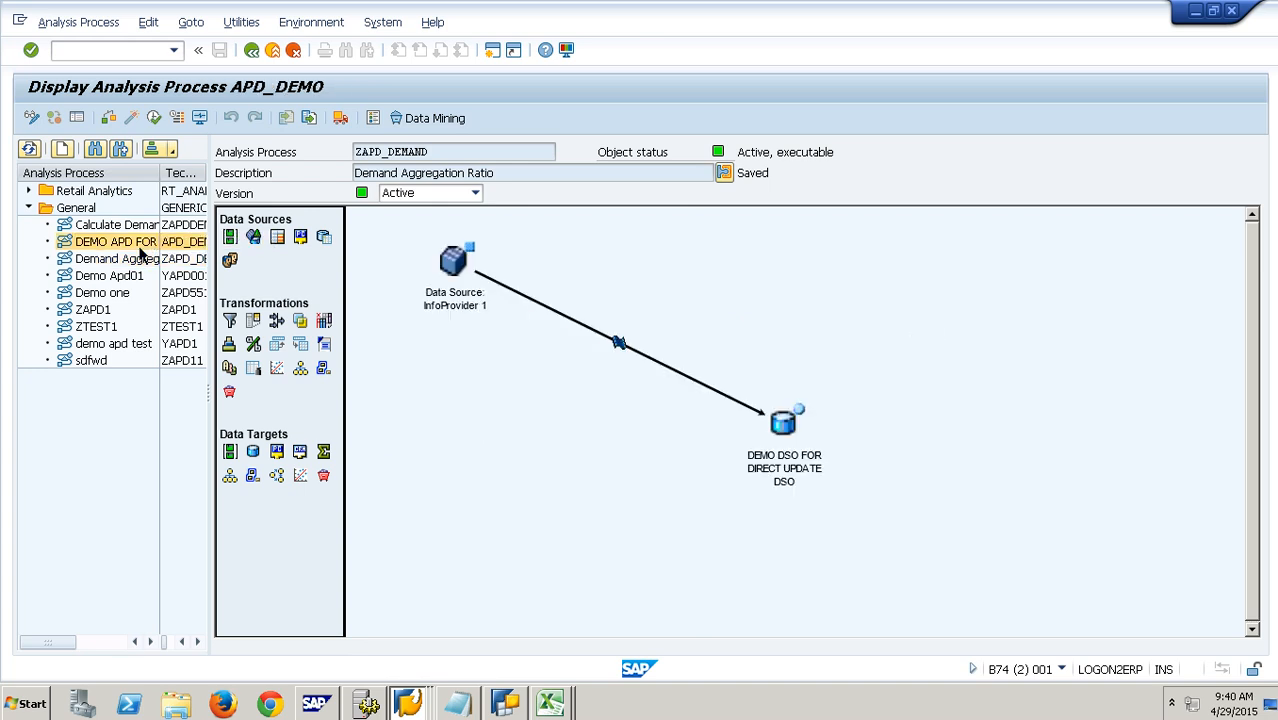
double_click(140, 225)
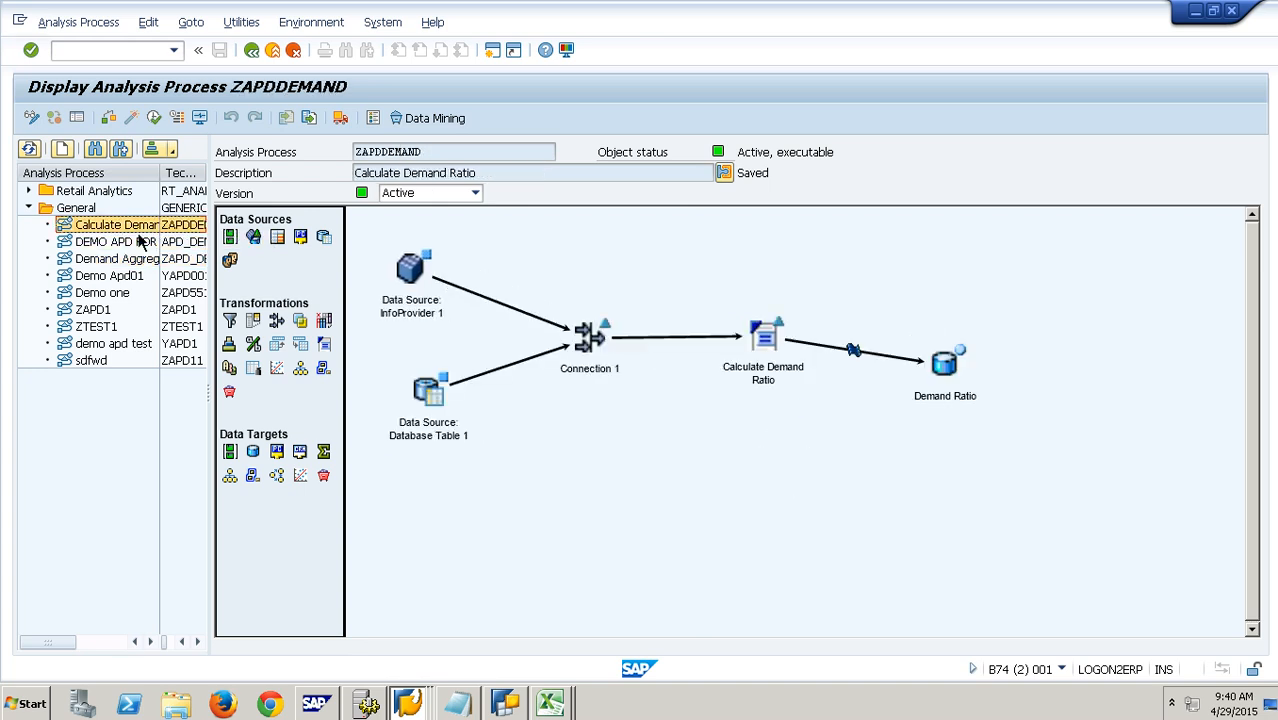
right_click(771, 382)
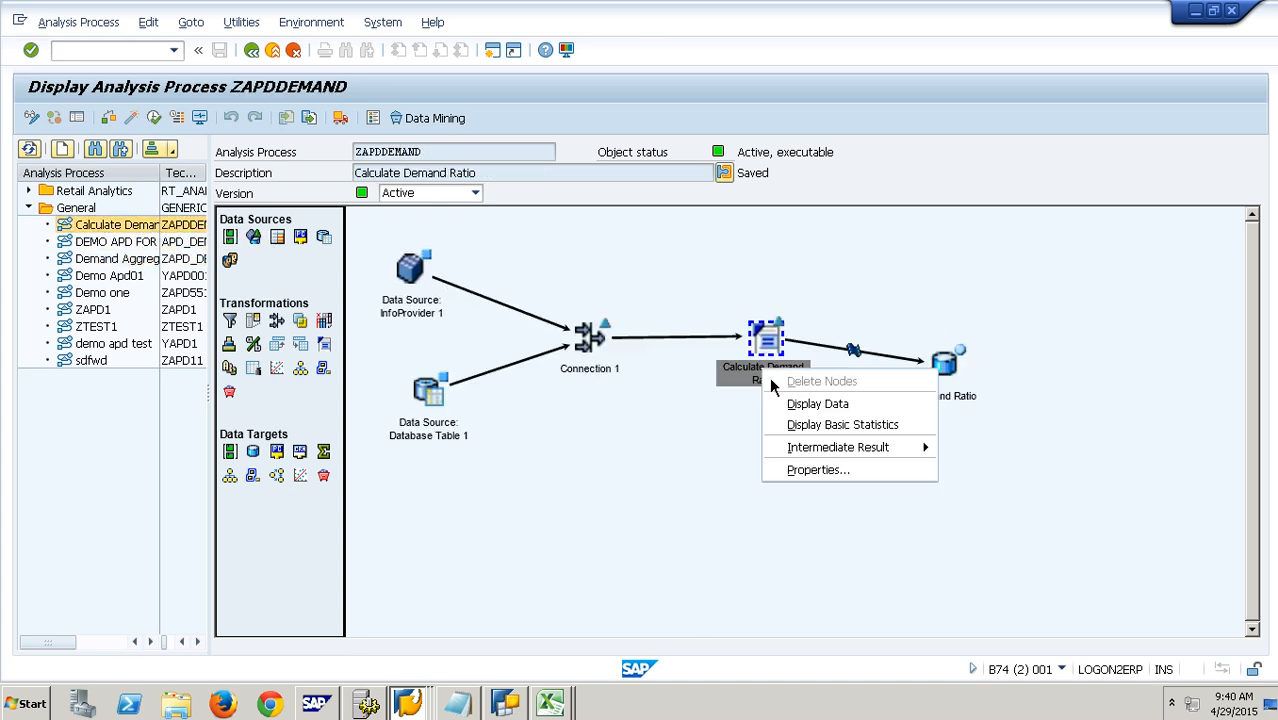
click(676, 465)
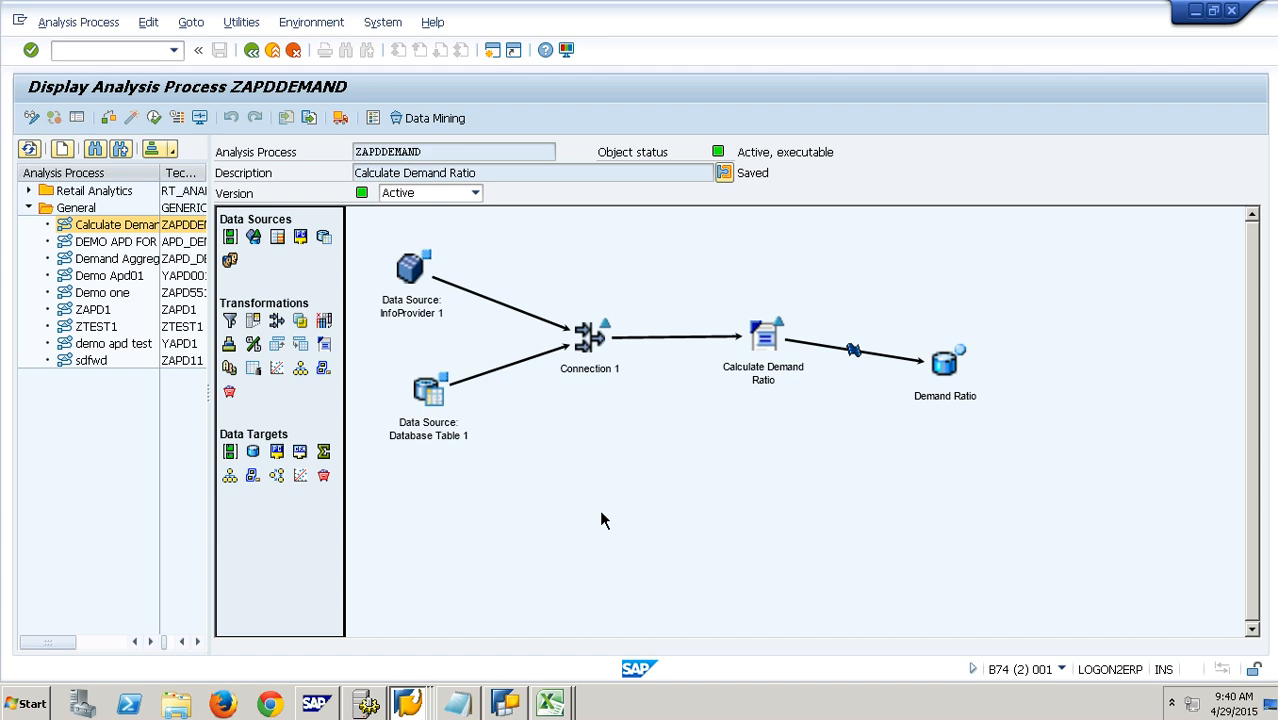
Step: Display the Database Table 1 source's properties to review which table it reads, and close them
right_click(440, 413)
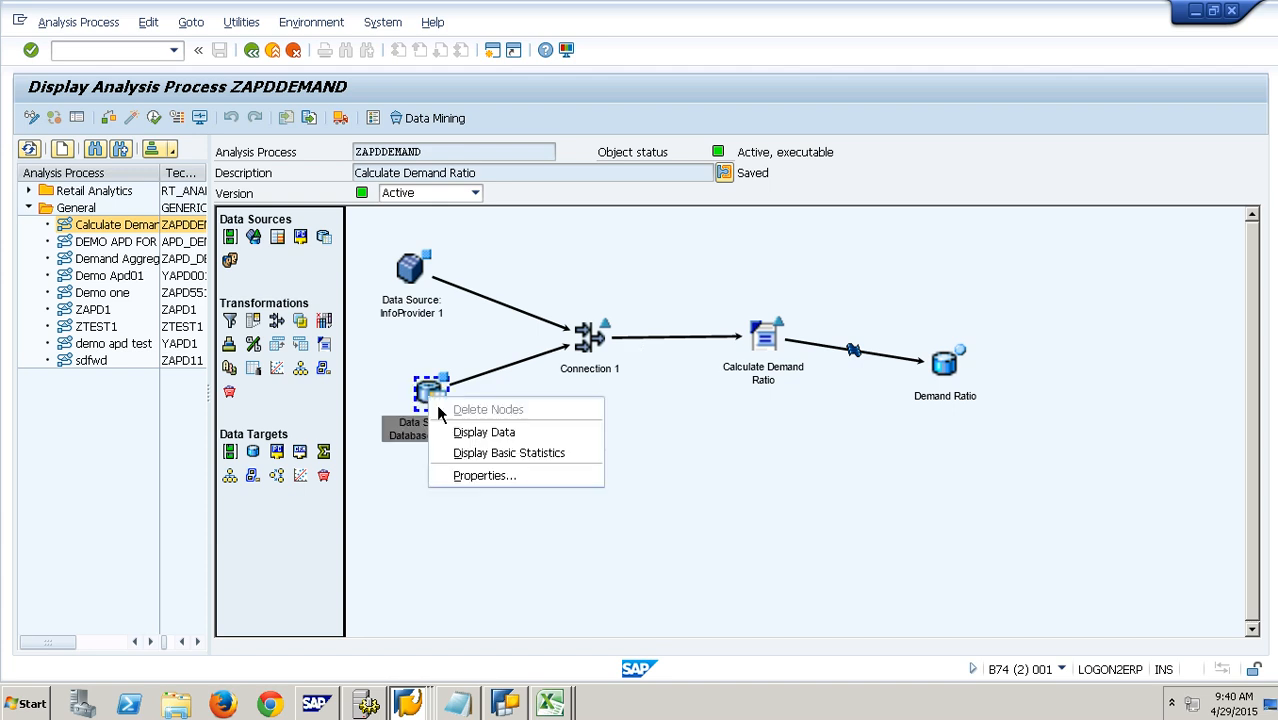
click(490, 476)
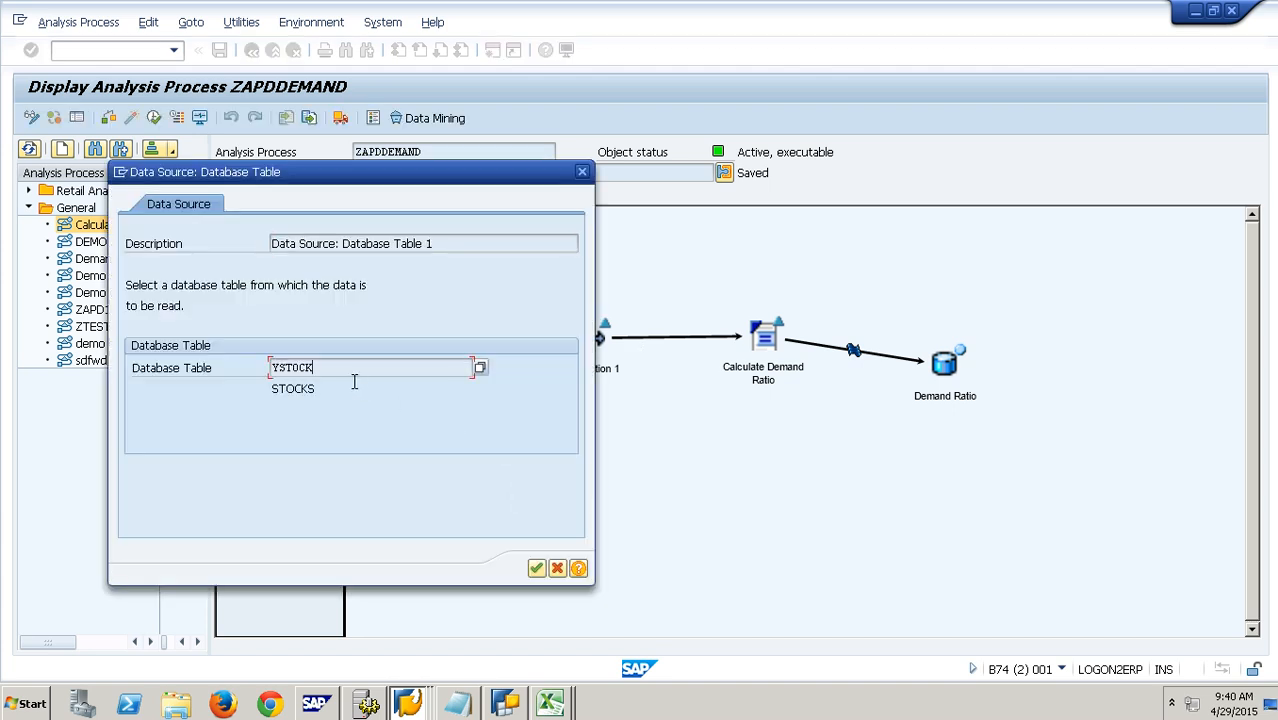
drag(354, 368, 217, 368)
click(557, 568)
Step: Display the InfoProvider 1 source's properties, review its field selection, and close them
right_click(418, 283)
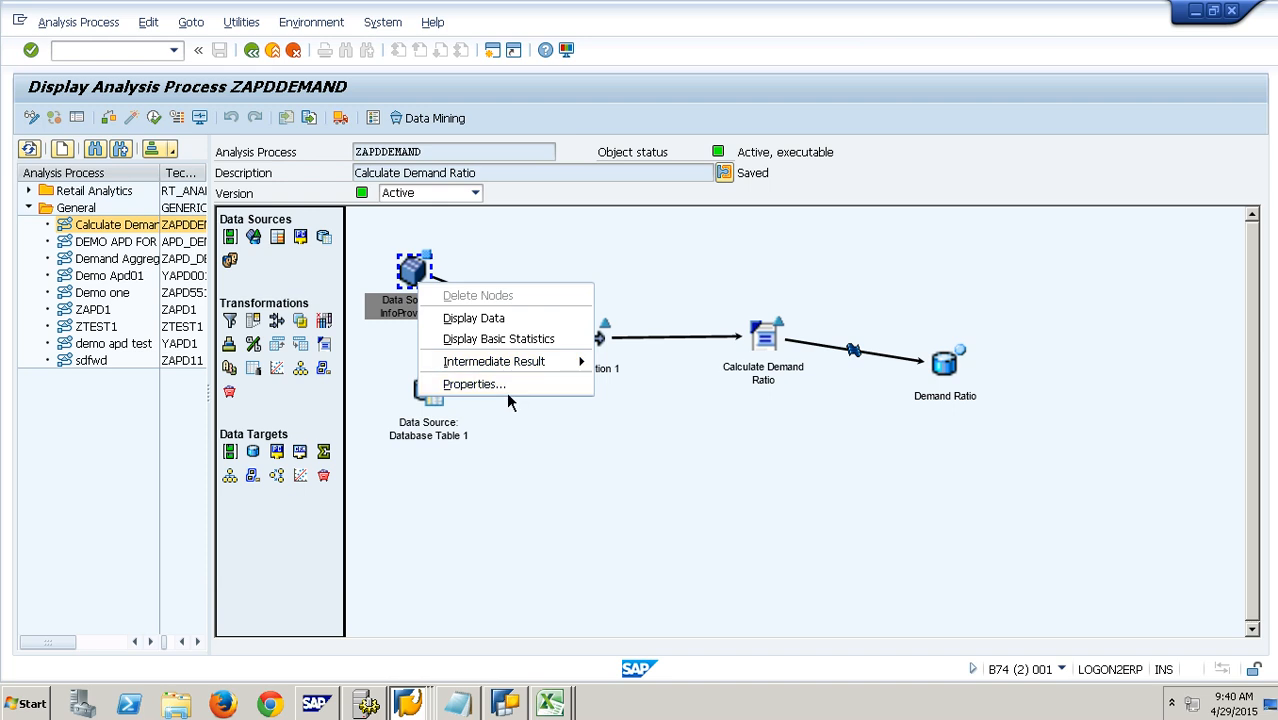
click(506, 388)
click(292, 54)
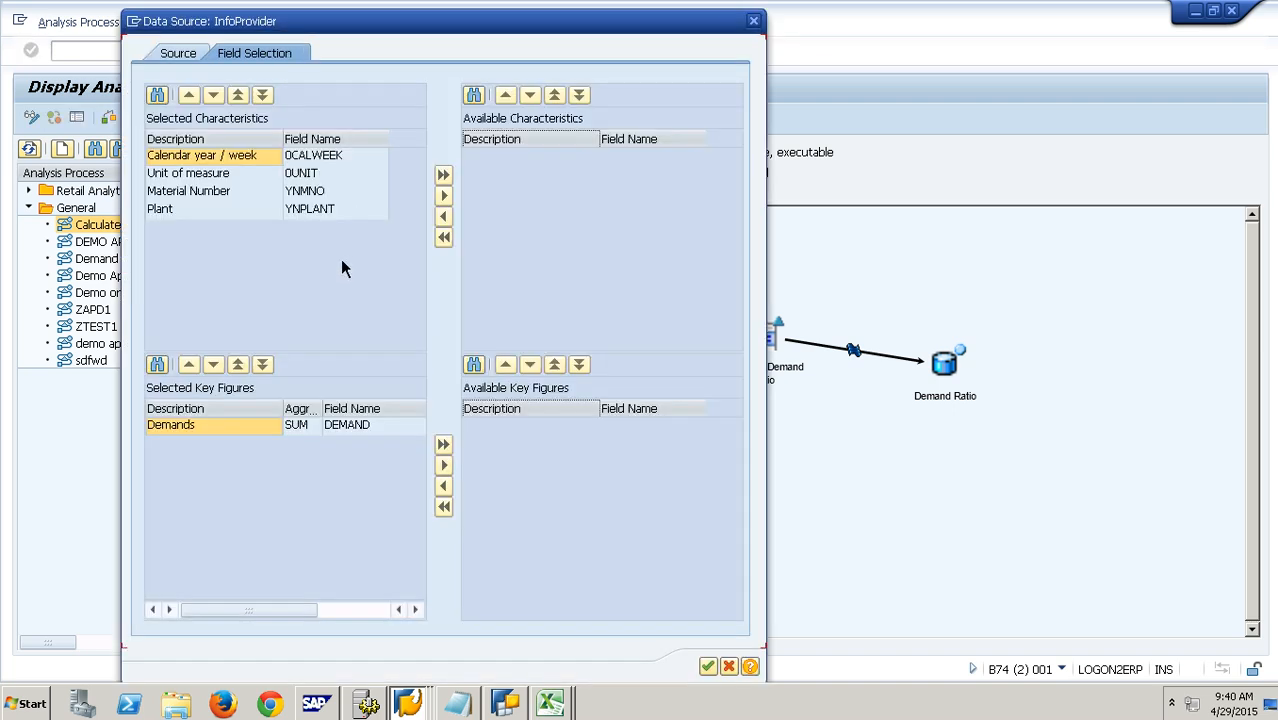
click(729, 666)
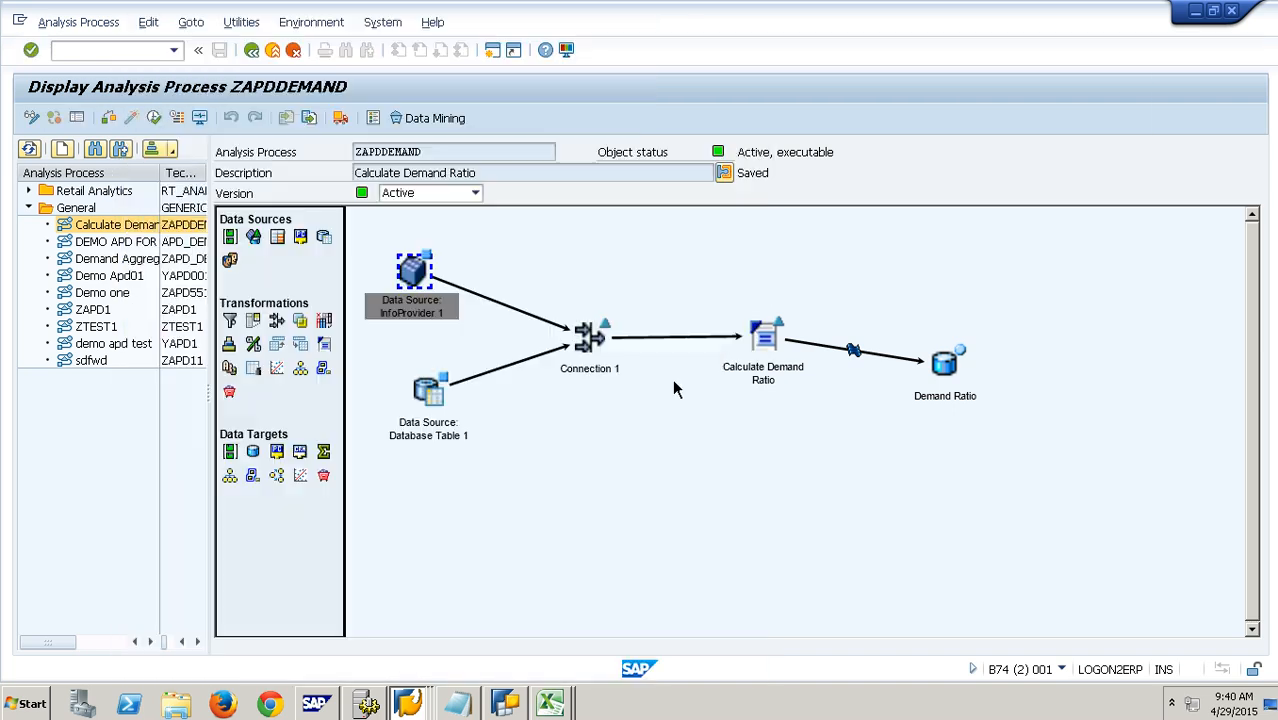
Step: Display the Connection 1 join to review how InfoProvider 1 and Database Table 1 are linked, and close it
right_click(612, 358)
click(692, 458)
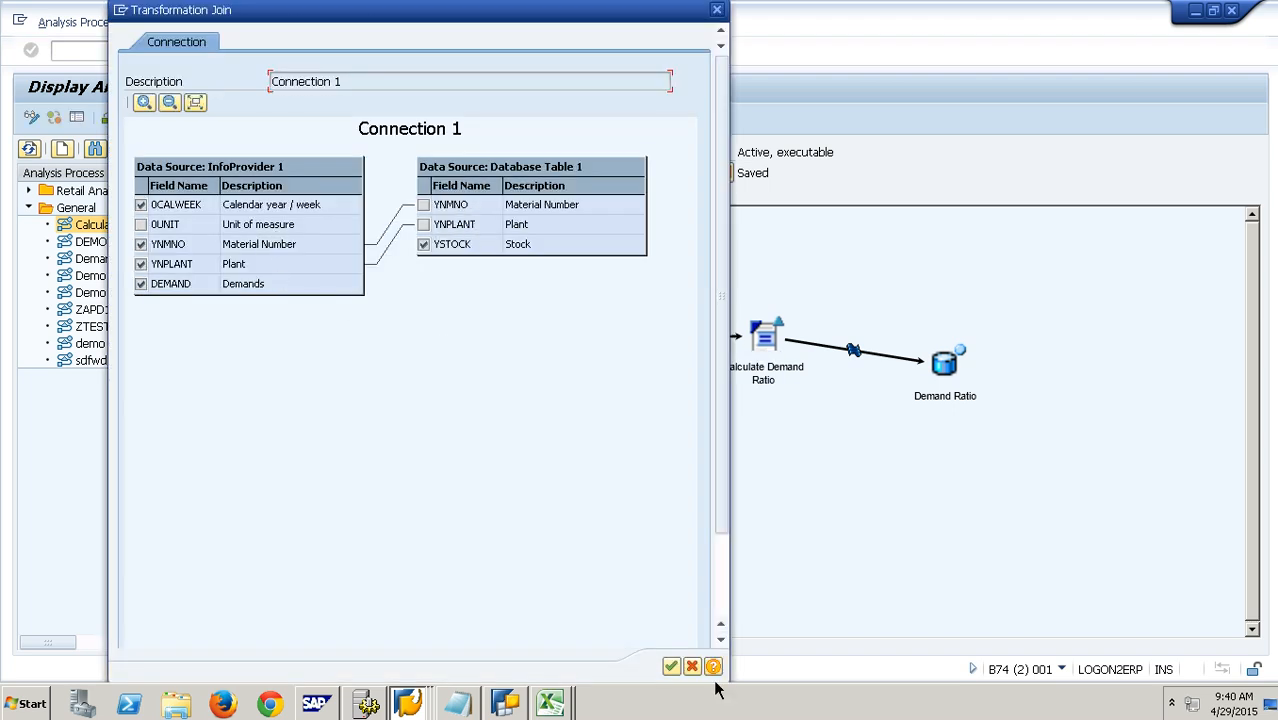
click(693, 666)
Step: Display the Calculate Demand Ratio routine and examine its source fields and its target fields, including ZDRATIO
right_click(762, 340)
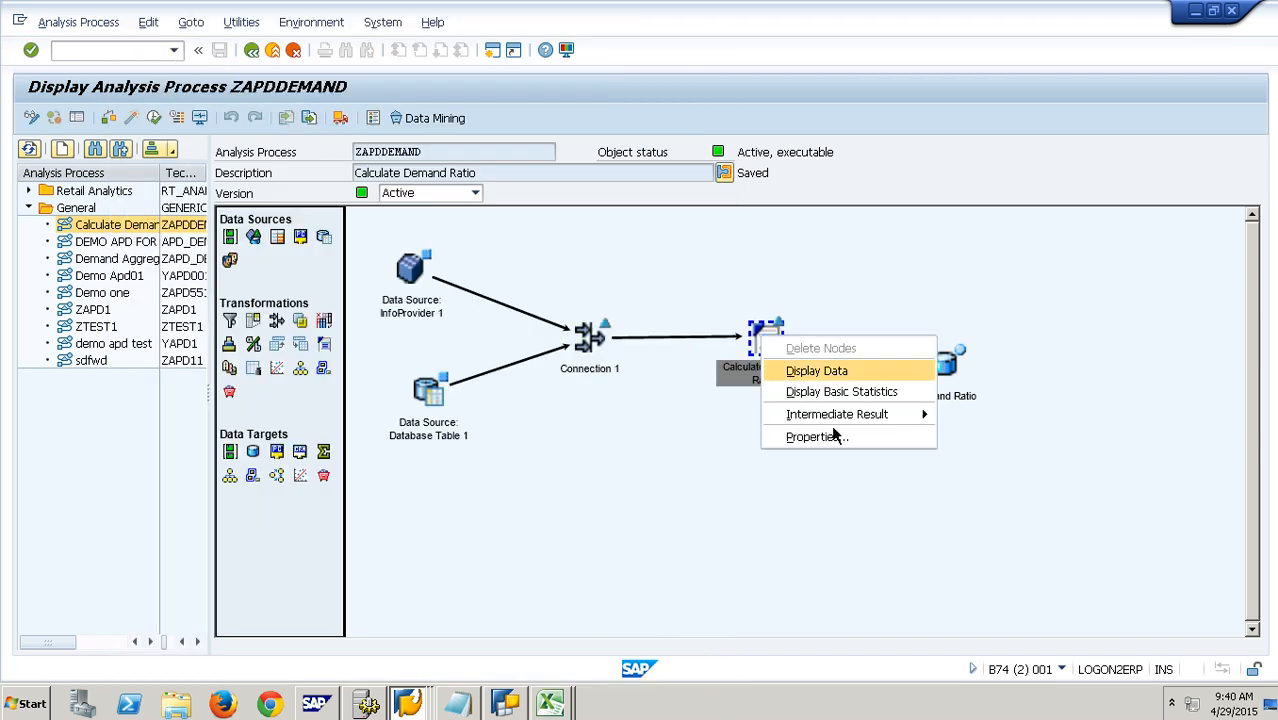
click(846, 442)
drag(572, 141, 748, 65)
drag(850, 322, 851, 273)
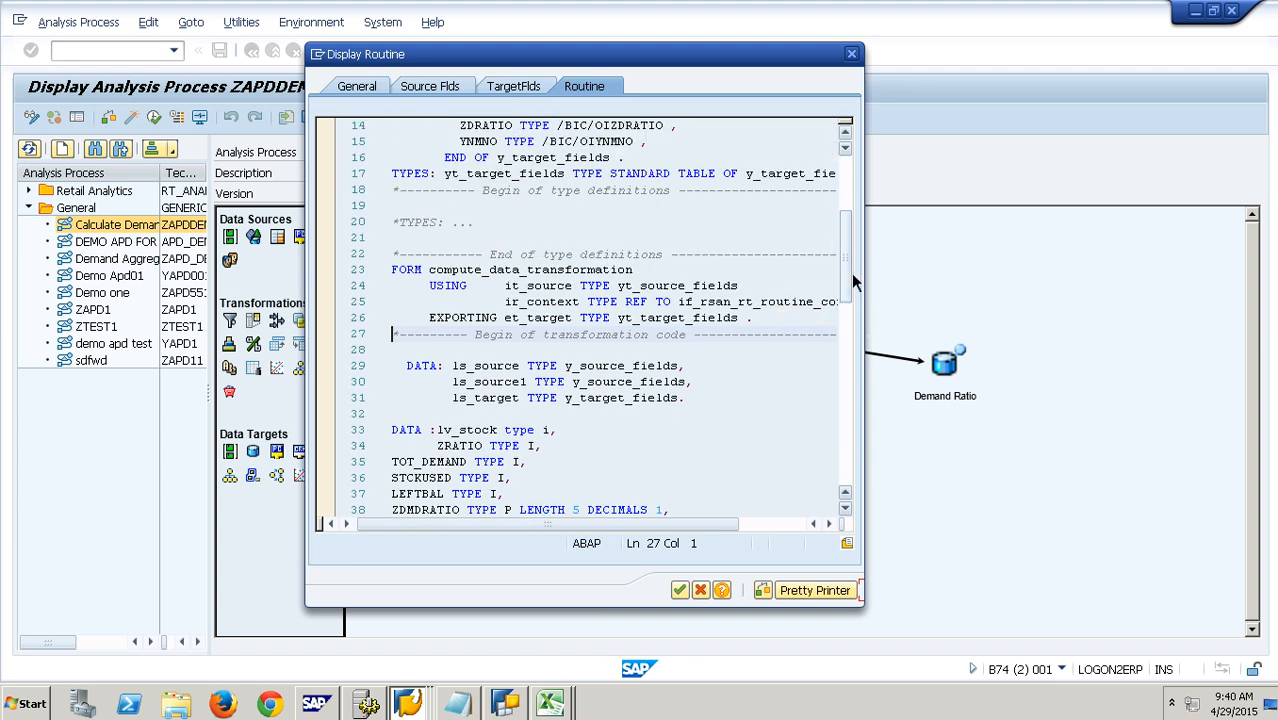
click(433, 88)
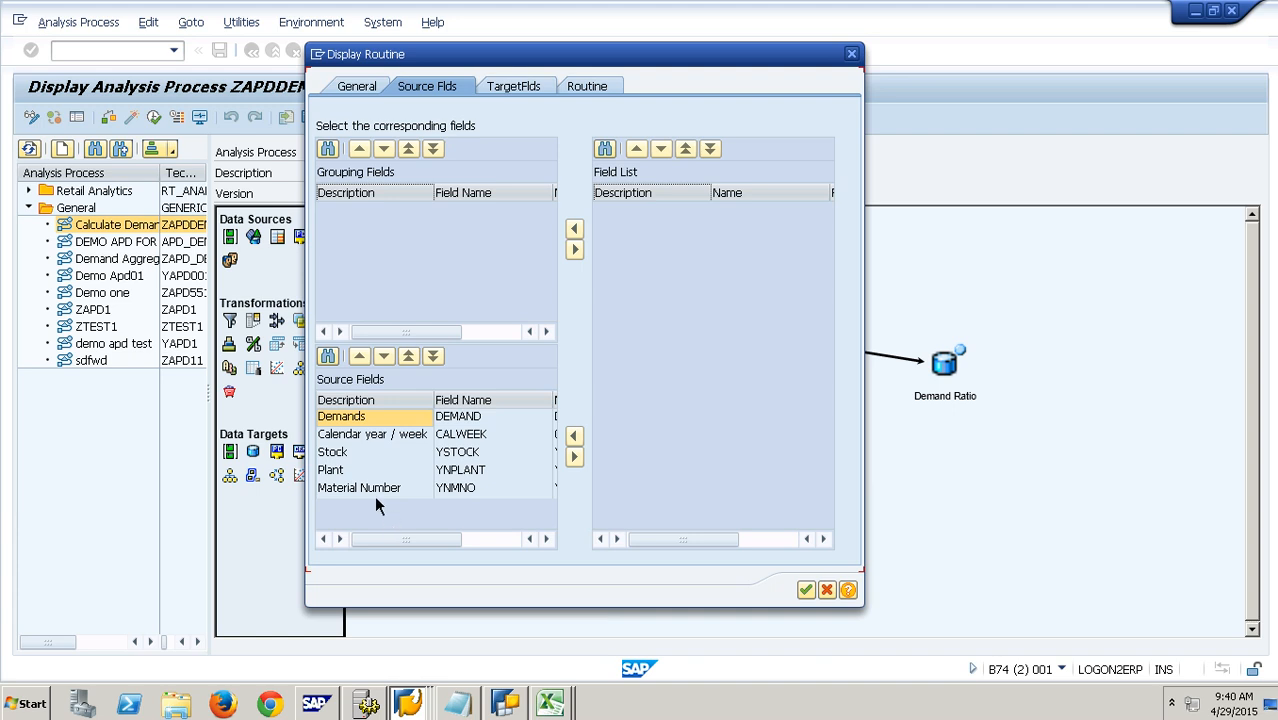
click(513, 86)
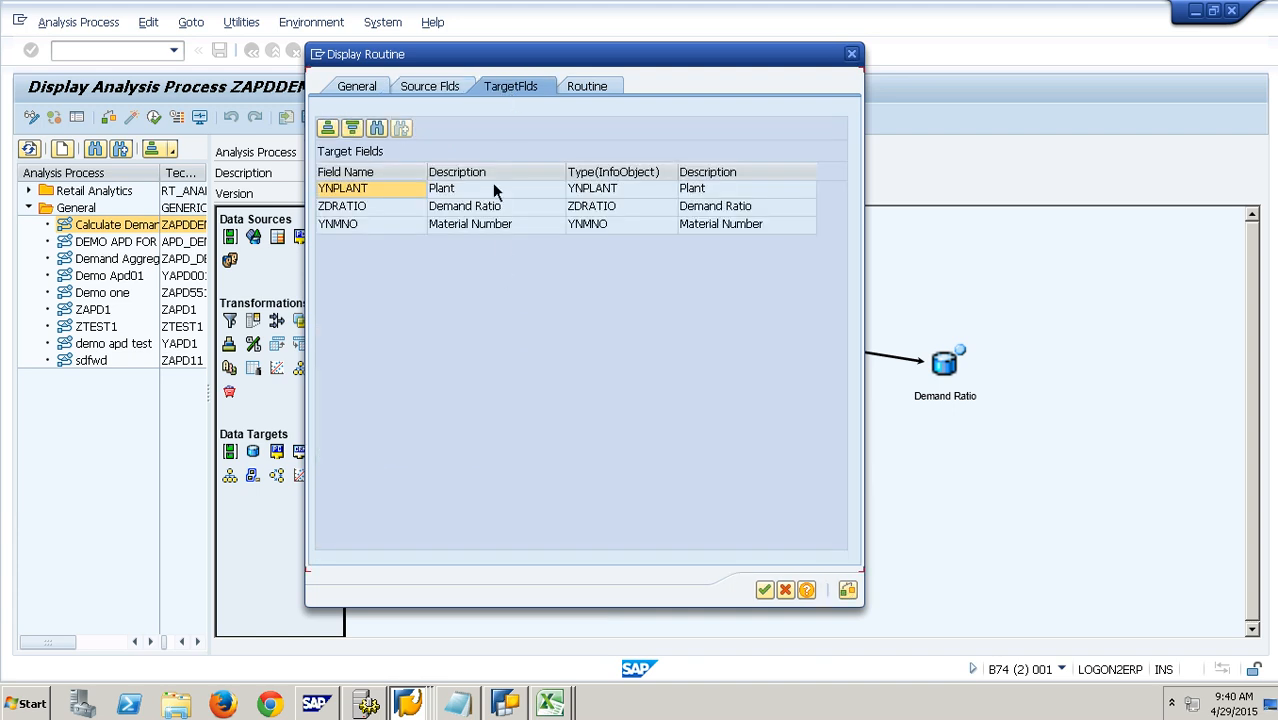
click(380, 195)
click(380, 228)
click(390, 210)
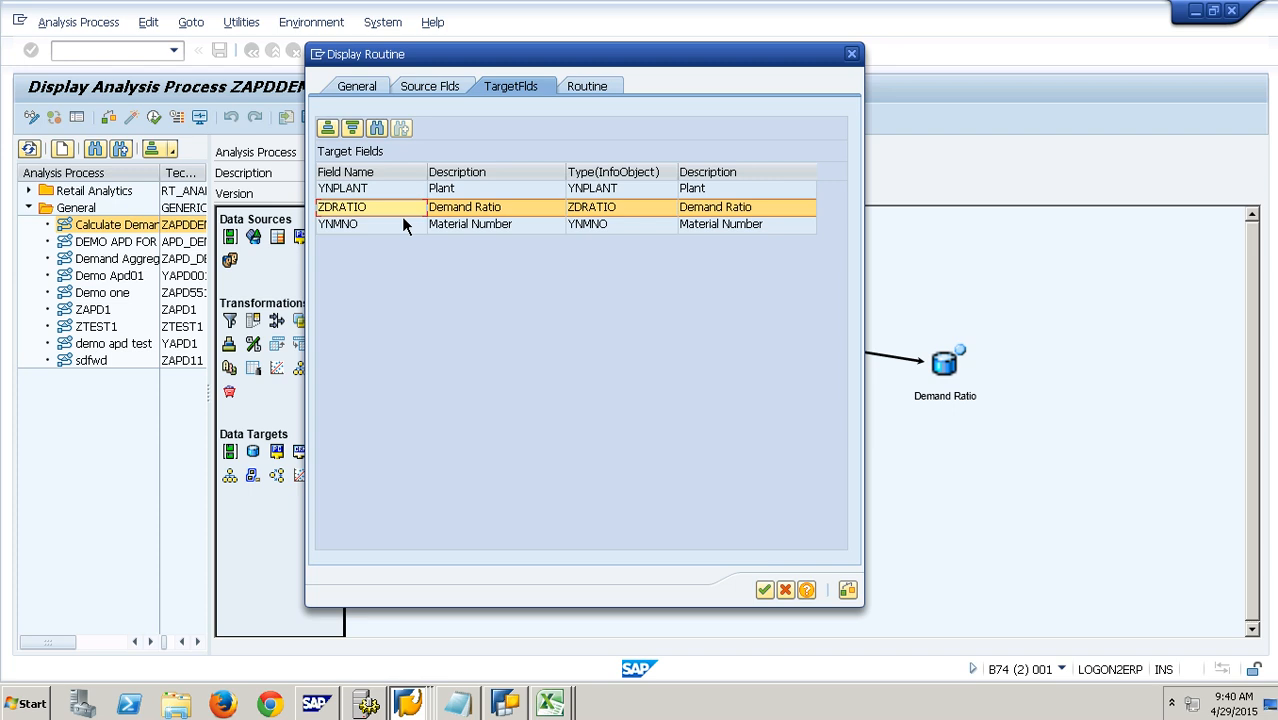
click(440, 88)
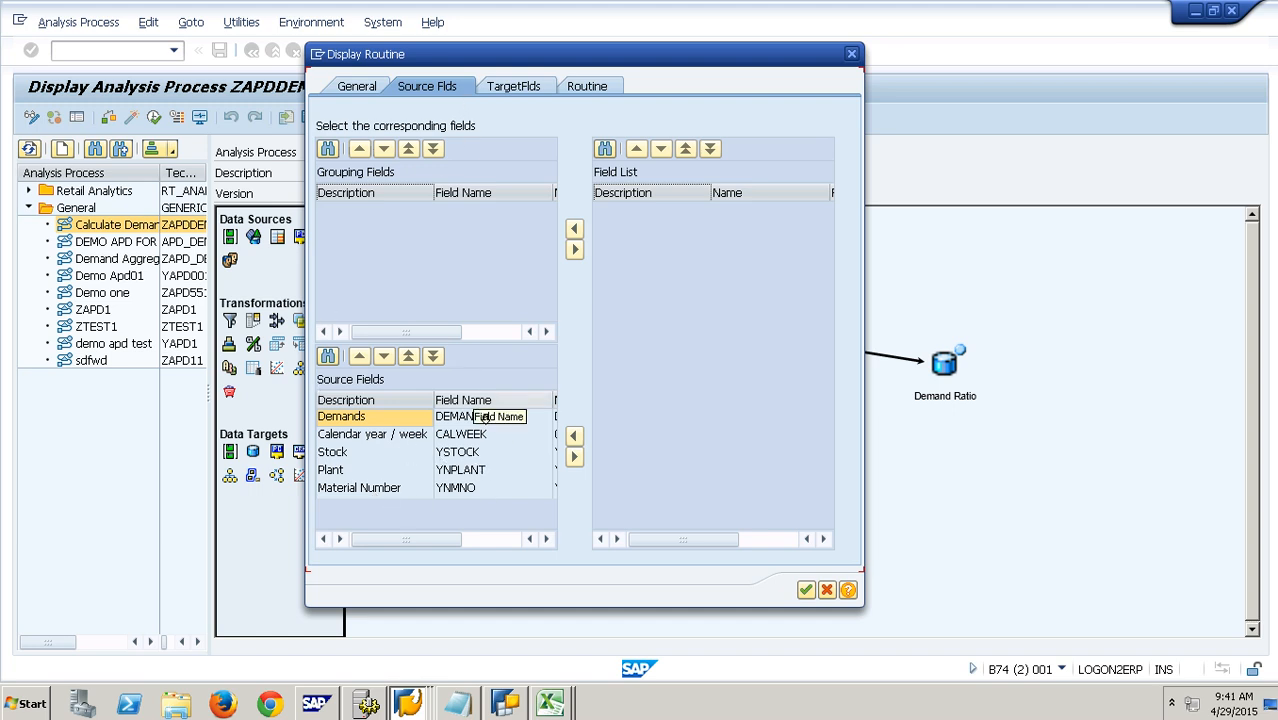
click(520, 88)
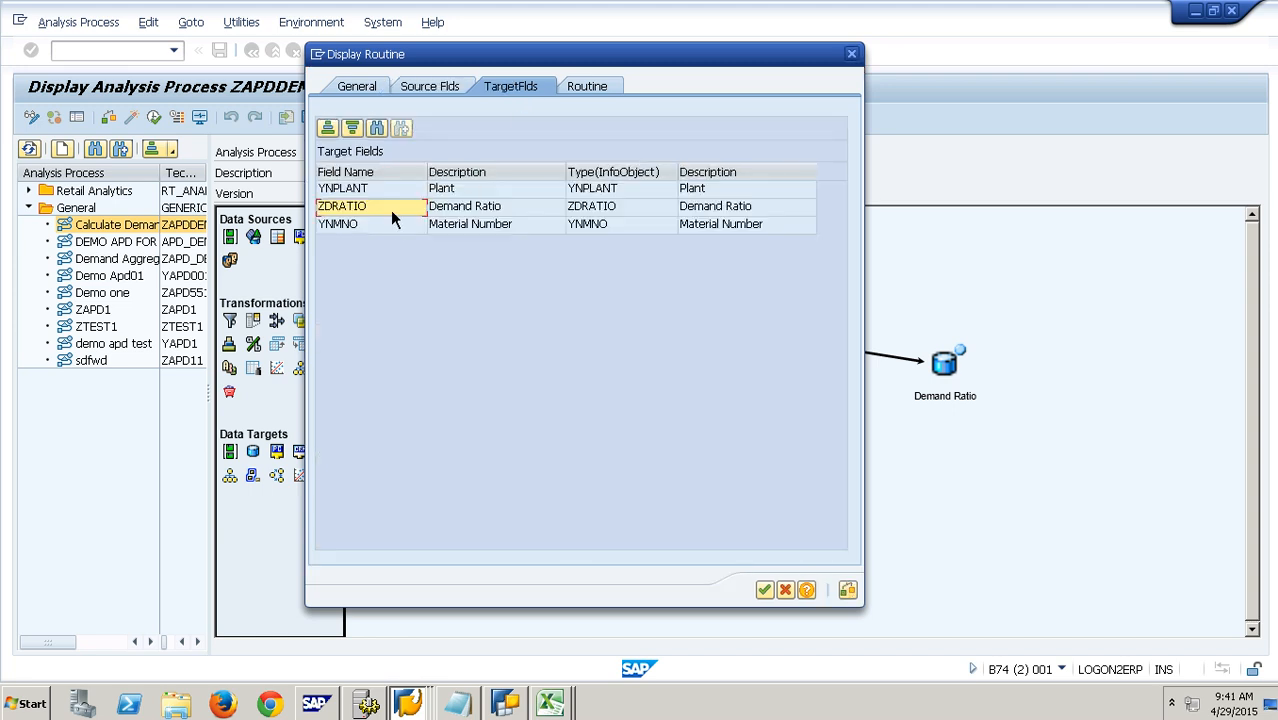
Step: Examine the it_source and et_target parameters of the compute_data_transformation form in the routine code
click(606, 86)
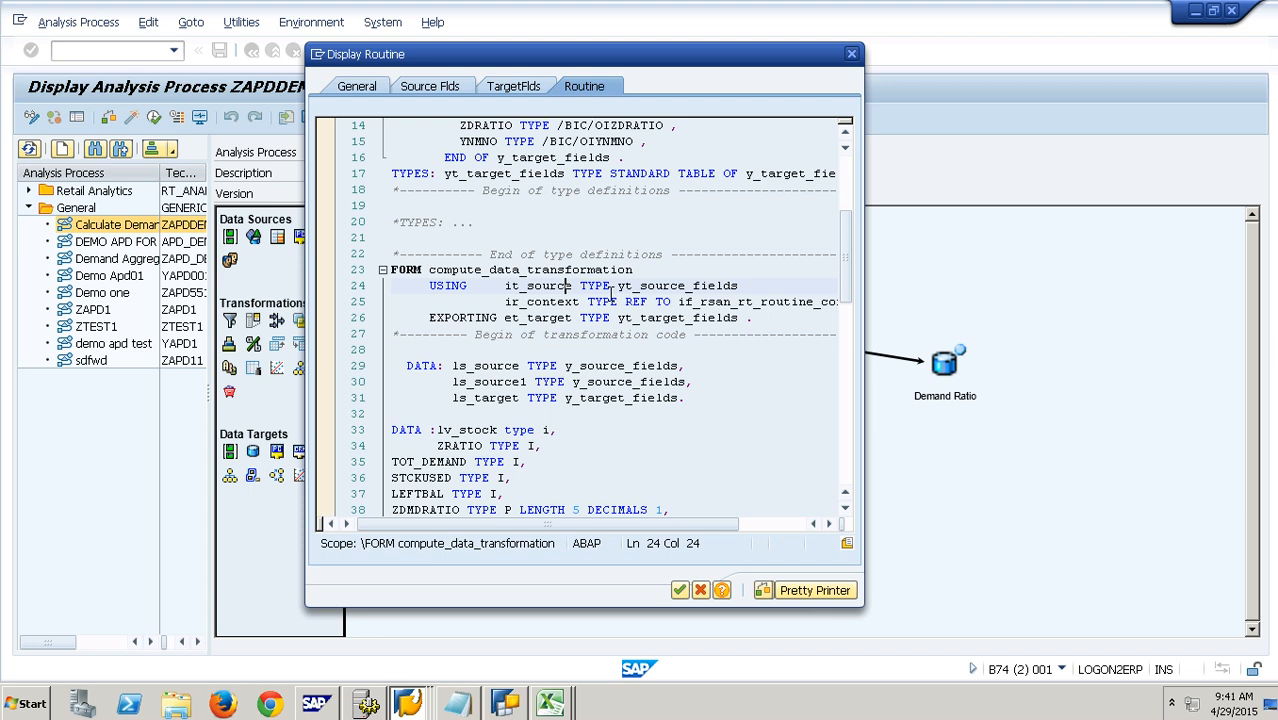
scroll(610, 300, down, 2)
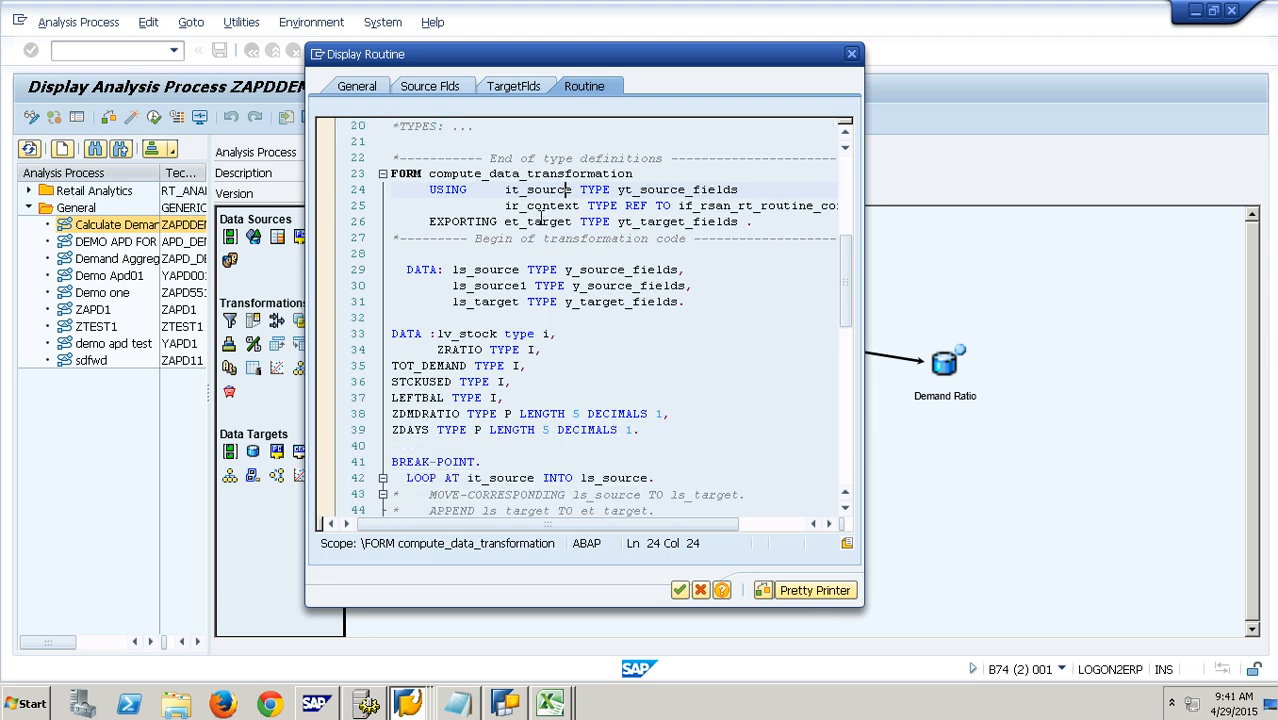
drag(504, 190, 581, 200)
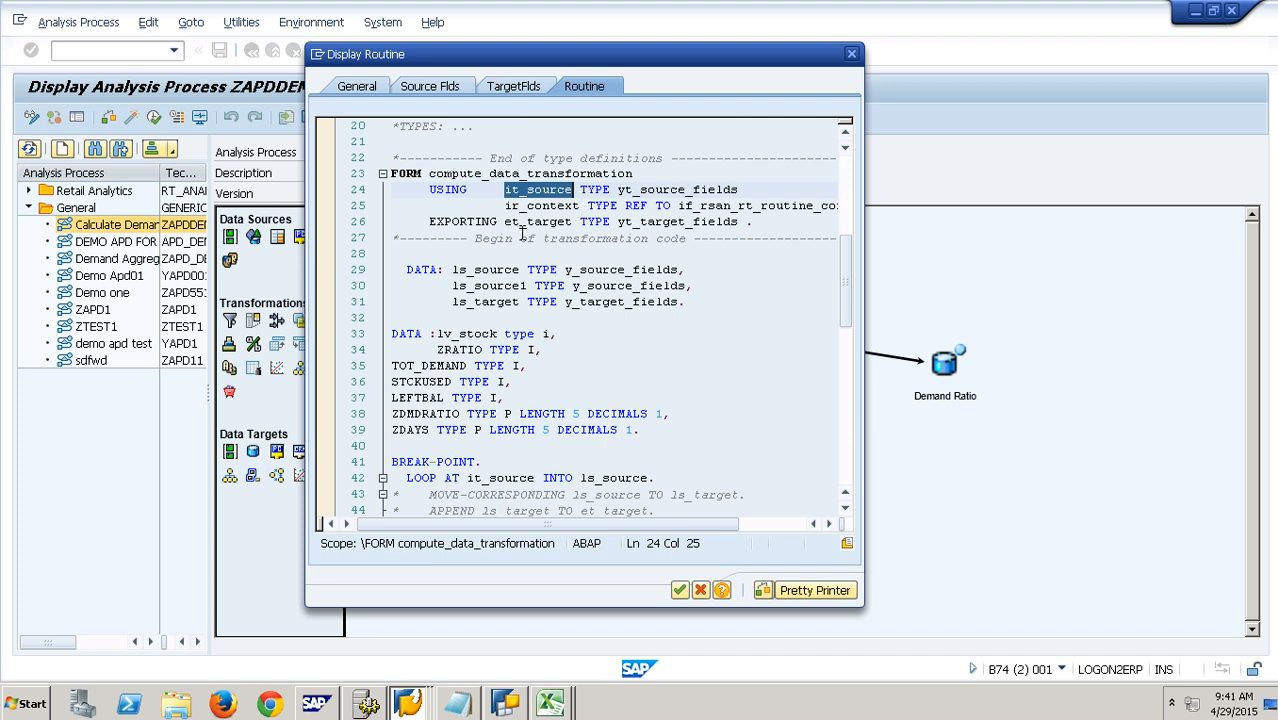
drag(504, 222, 580, 240)
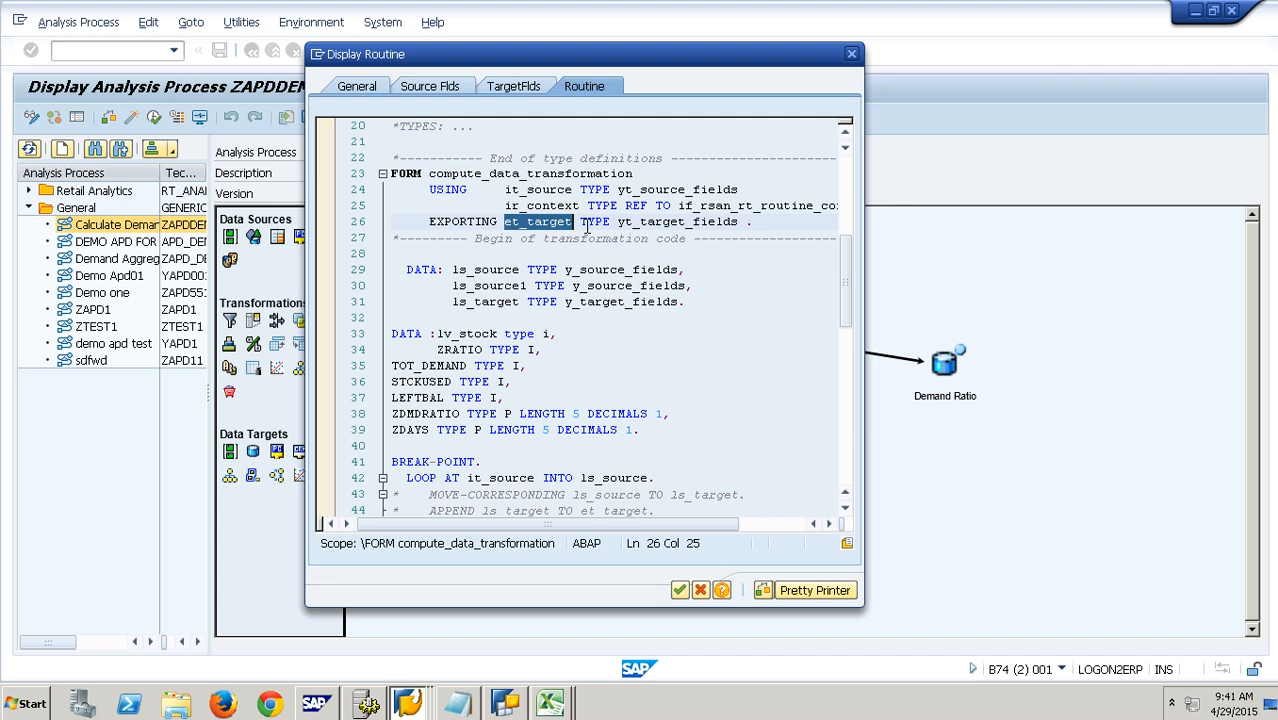
click(591, 318)
Step: Examine the routine's loops, demand ratio calculation and duplicate removal by YNPLANT and YNMNO, and close the routine
scroll(593, 322, down, 4)
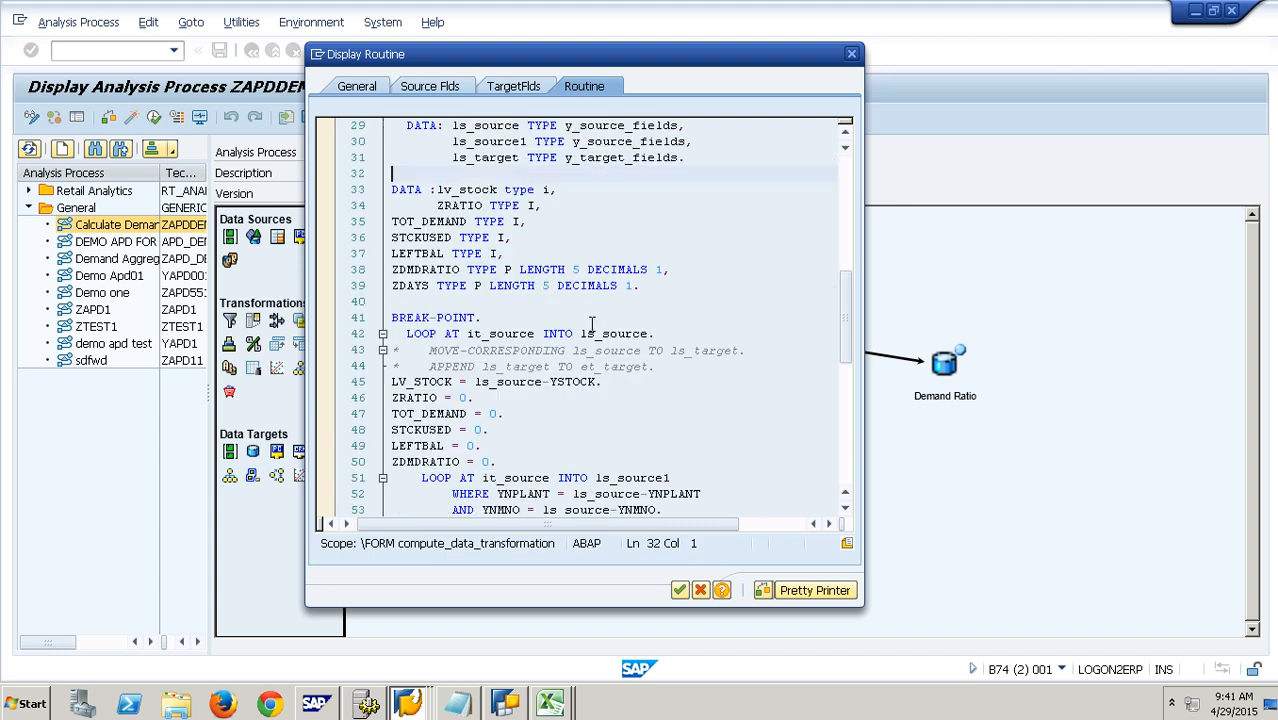
scroll(591, 322, down, 1)
drag(406, 237, 497, 241)
click(603, 241)
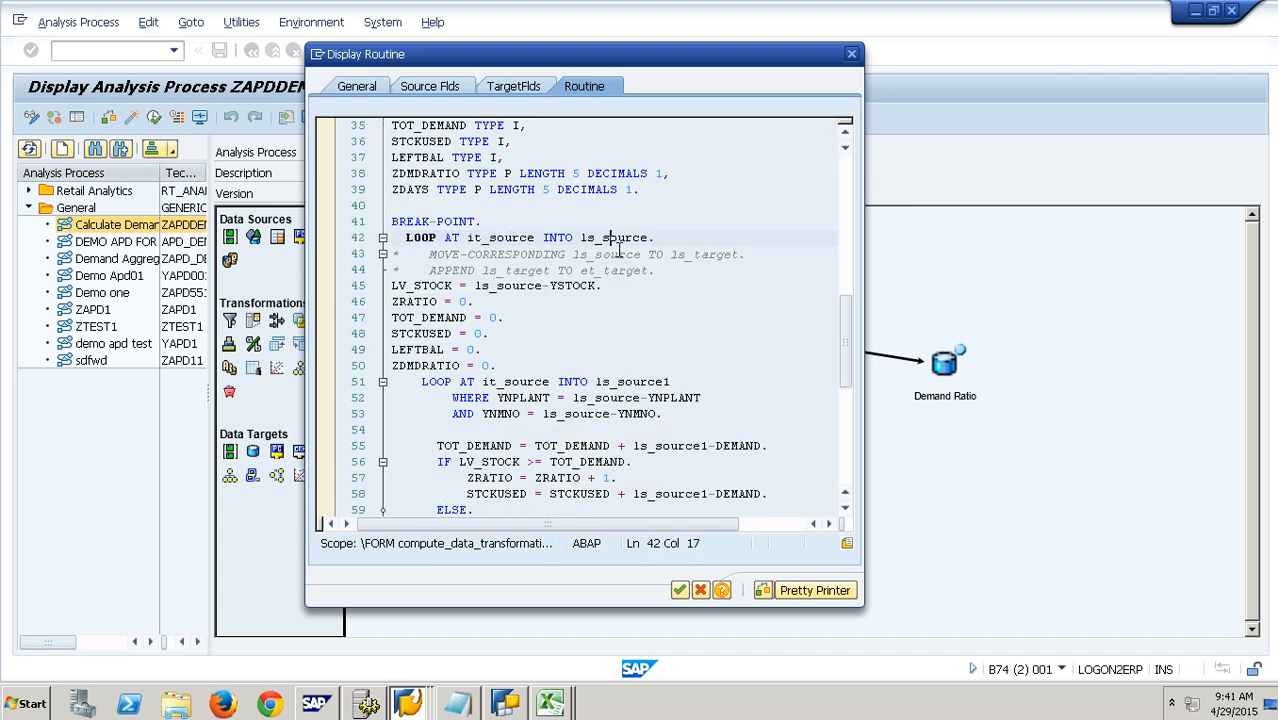
scroll(619, 250, down, 1)
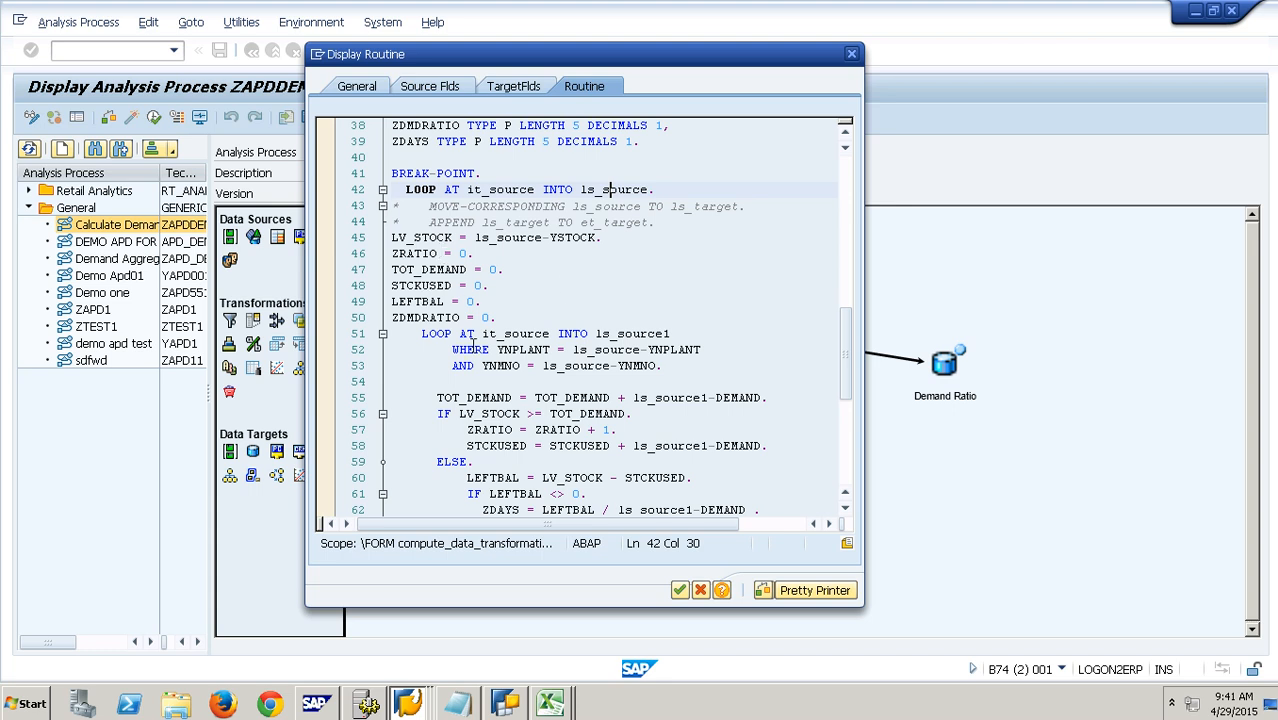
scroll(512, 360, down, 2)
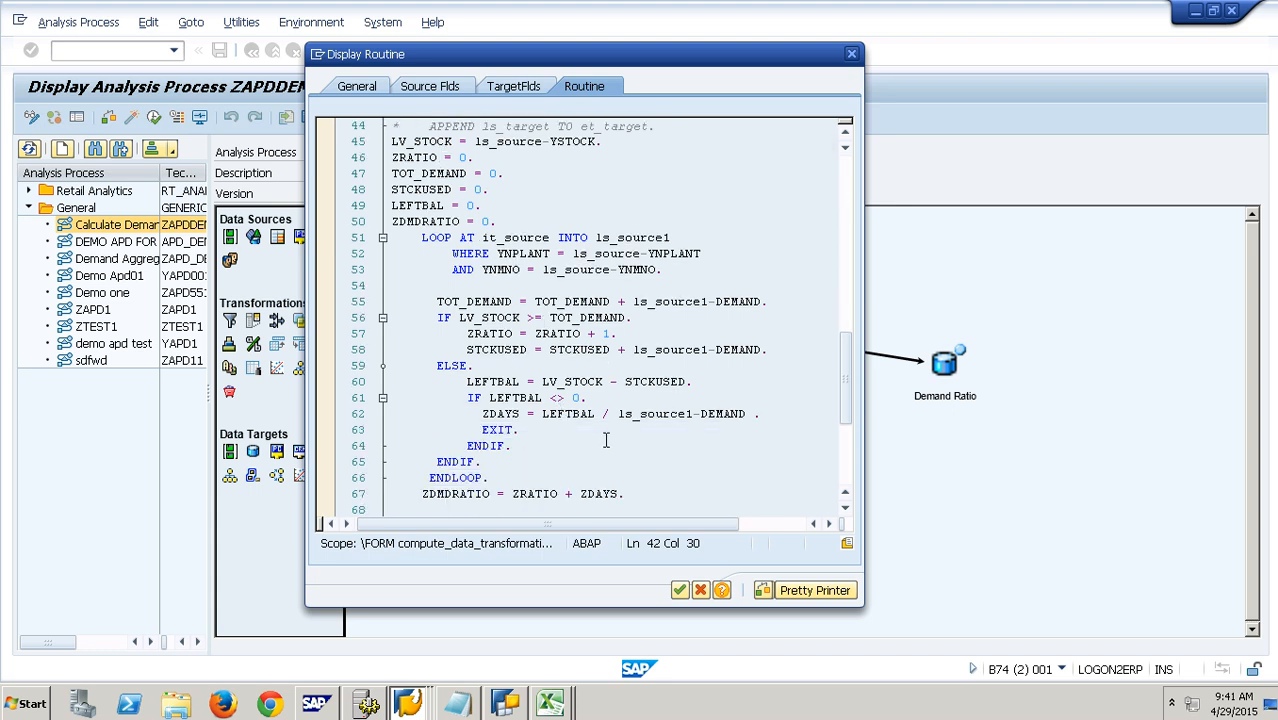
scroll(603, 425, down, 2)
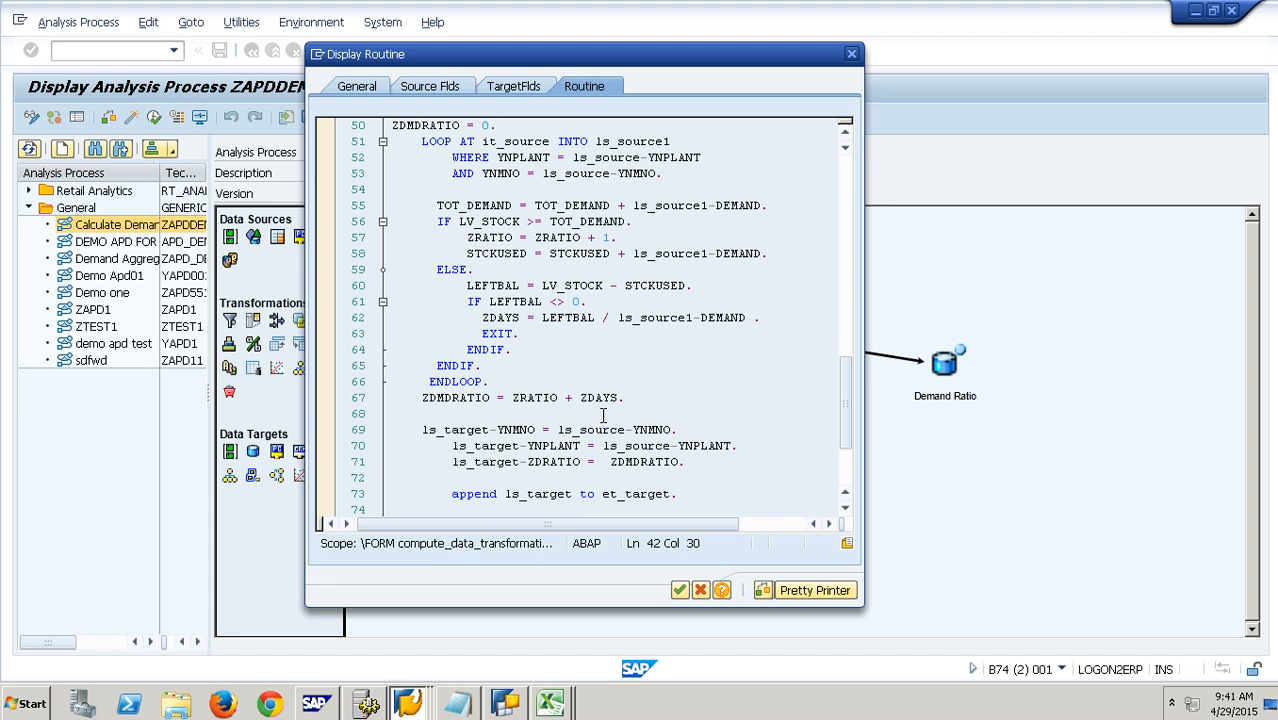
scroll(603, 425, down, 4)
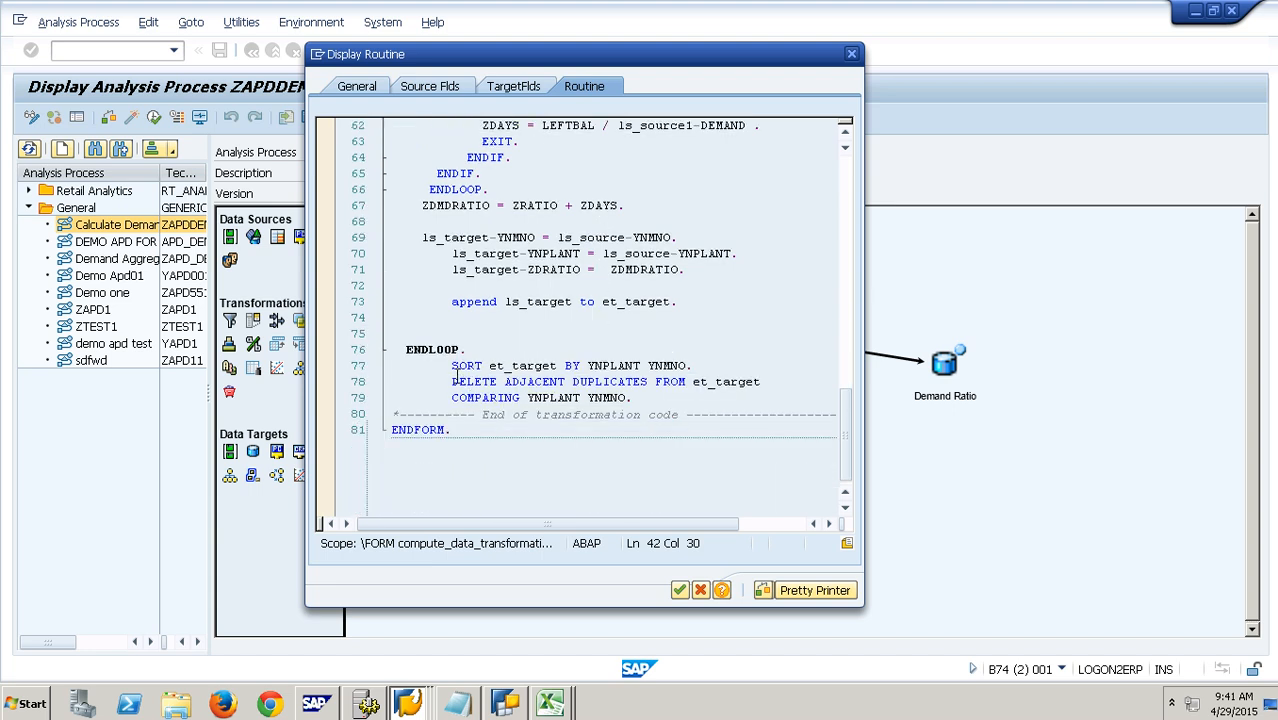
drag(468, 400, 654, 403)
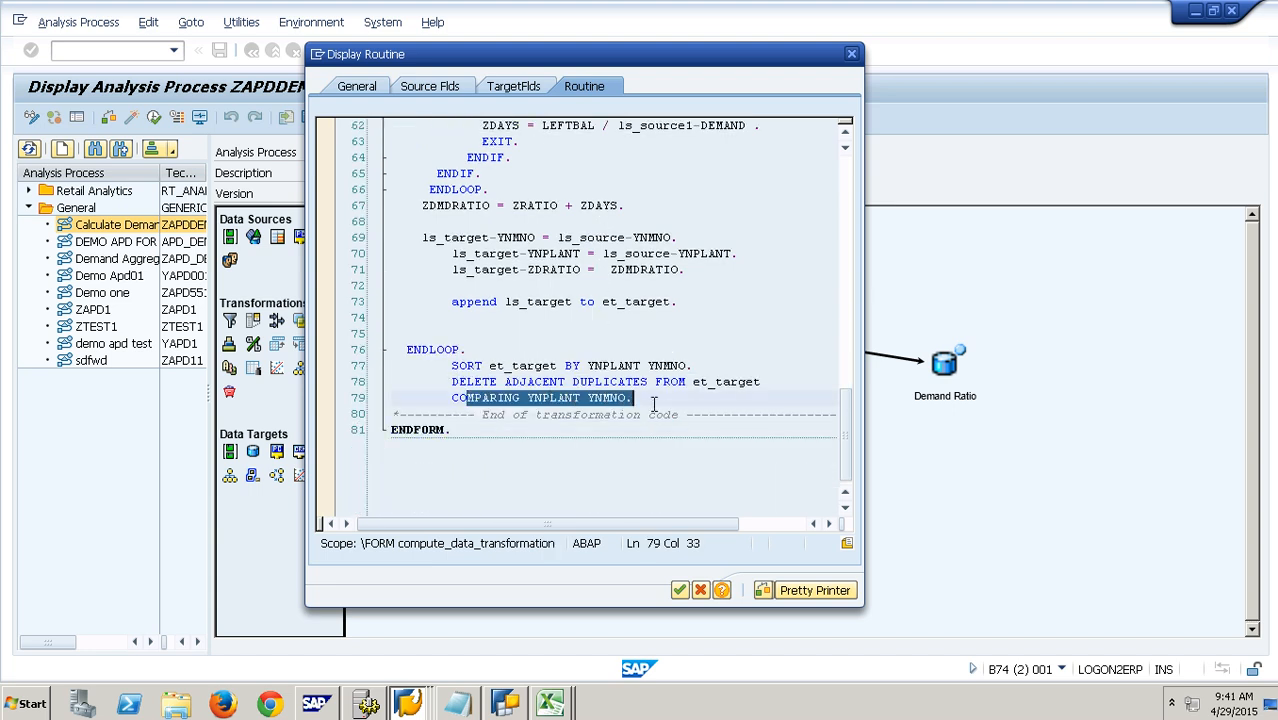
click(679, 590)
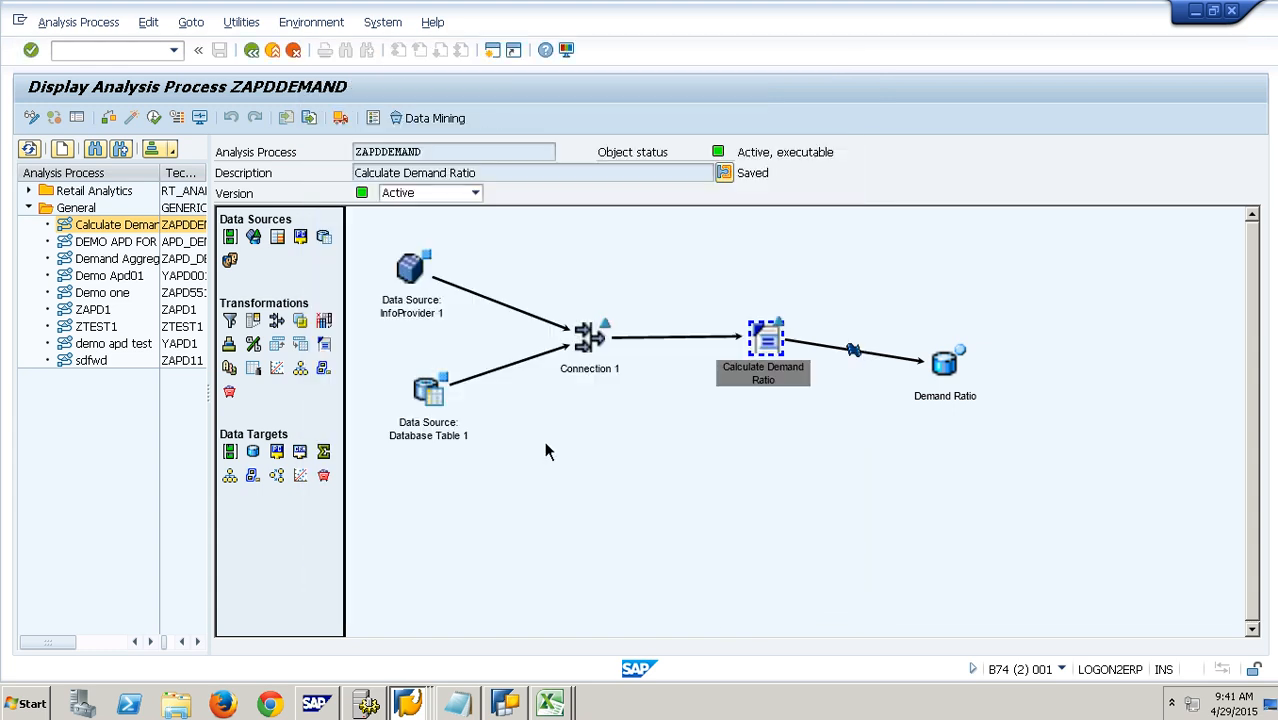
Step: Display the data of the Database Table 1 source, check the stock entry, and return to the analysis process
right_click(441, 428)
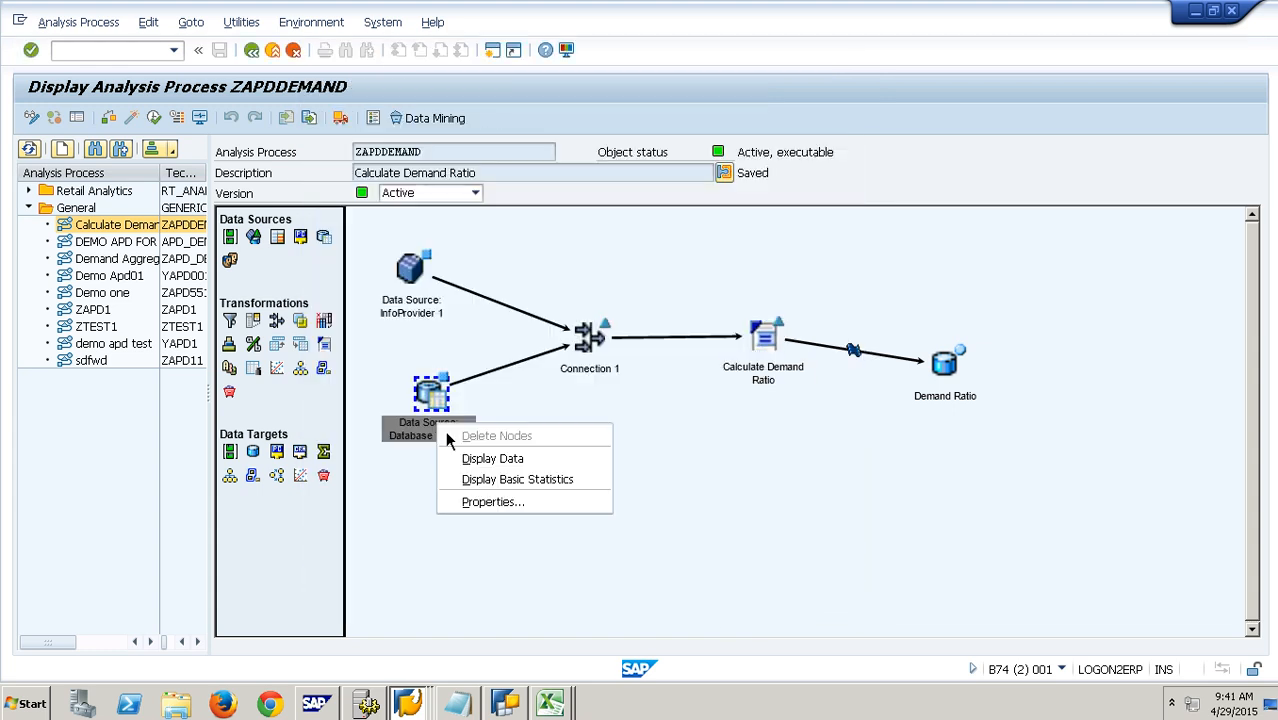
click(532, 477)
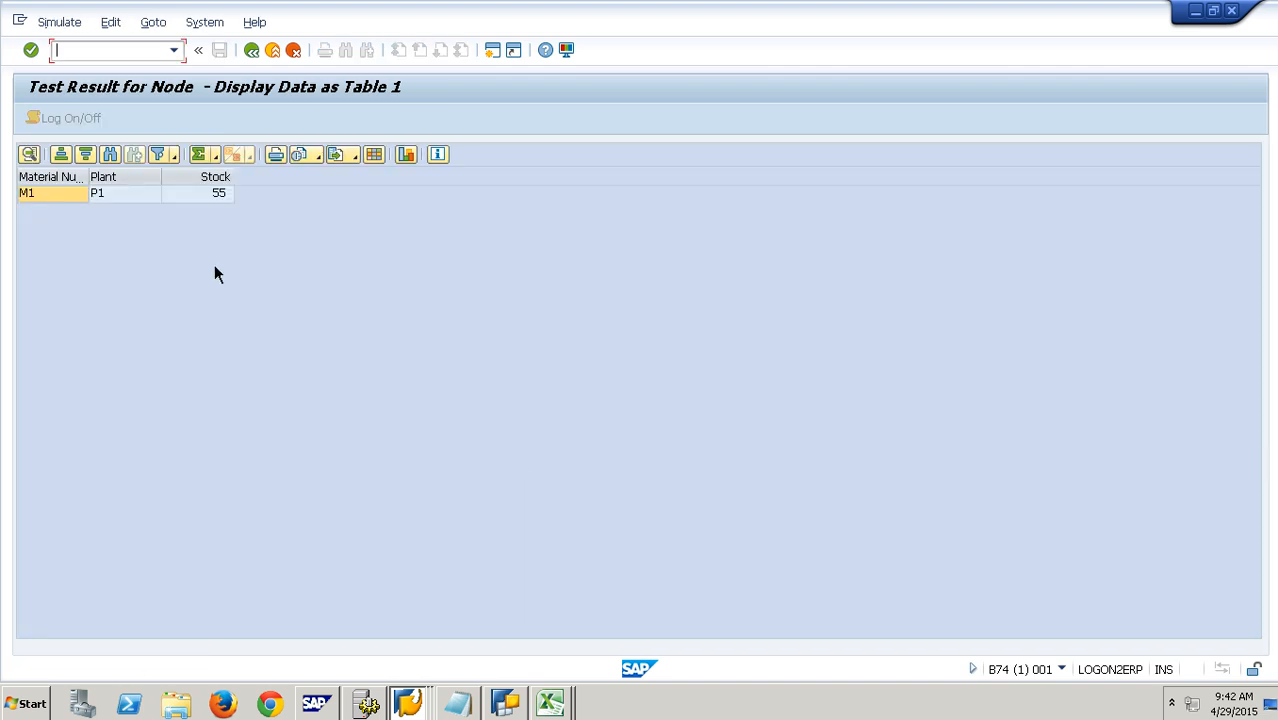
click(230, 200)
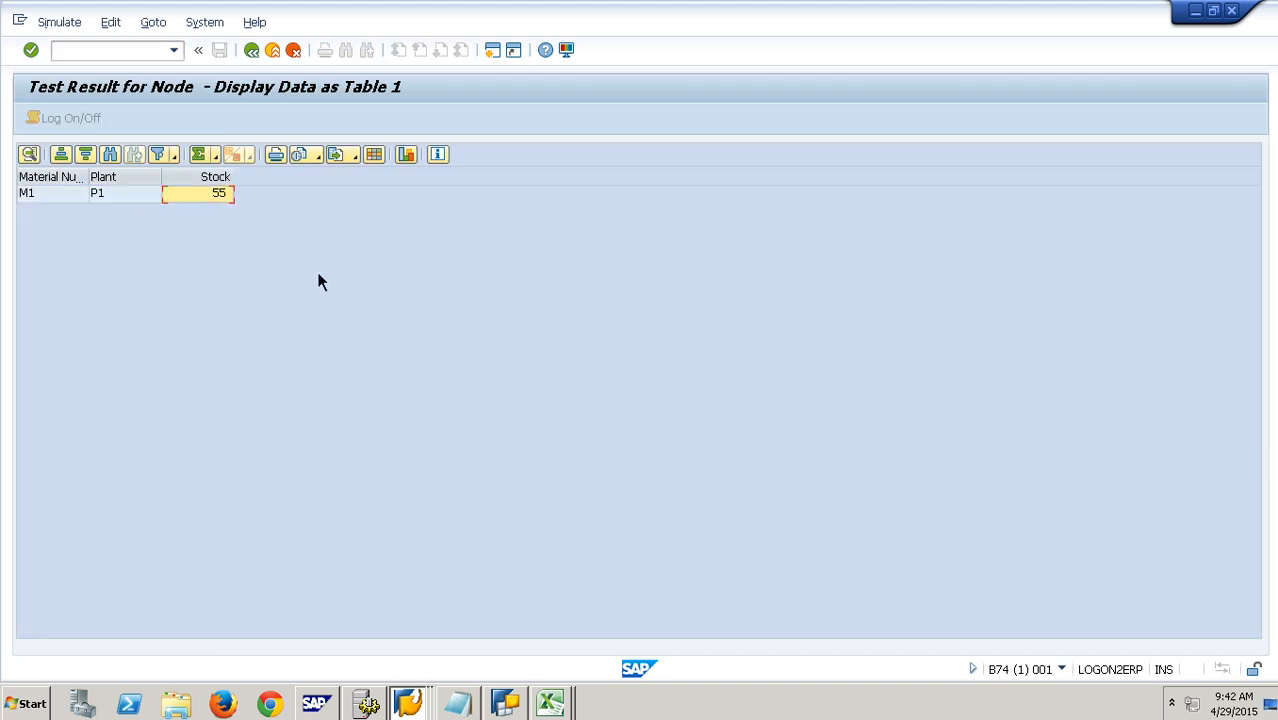
click(263, 59)
Step: Display the data of the InfoProvider 1 source and examine the material, plant and calendar month of its rows
right_click(416, 300)
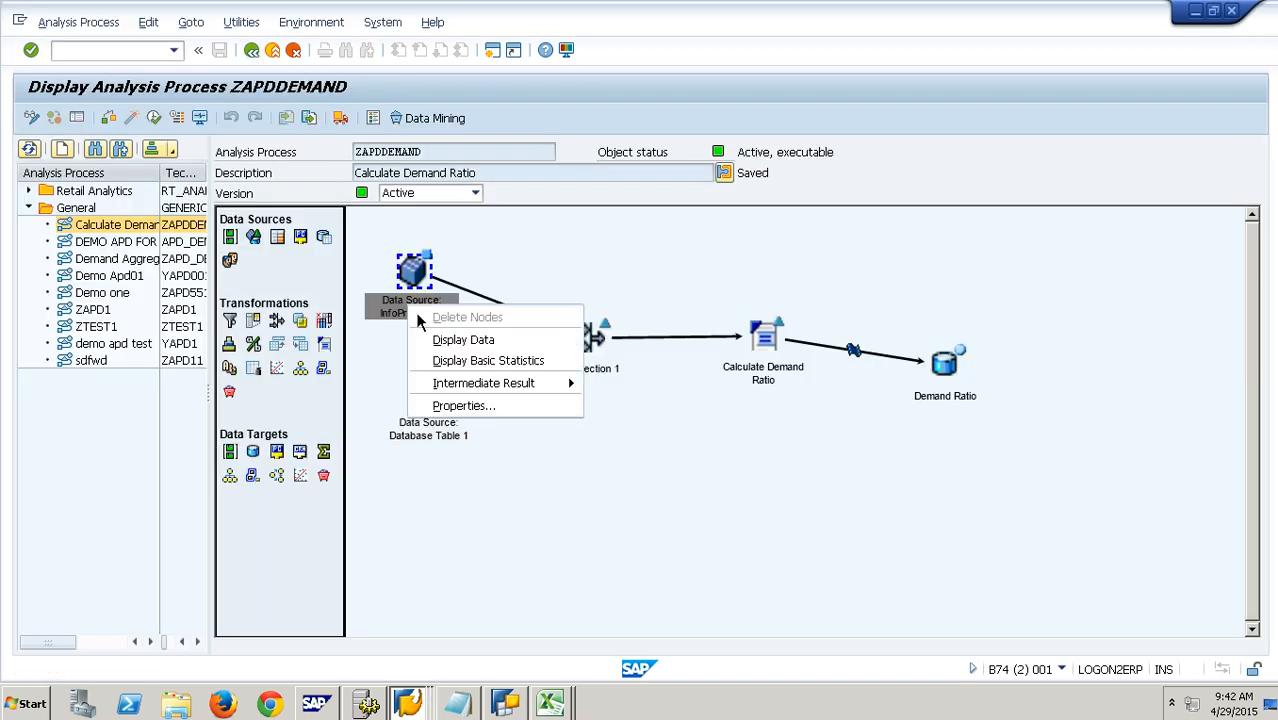
click(489, 345)
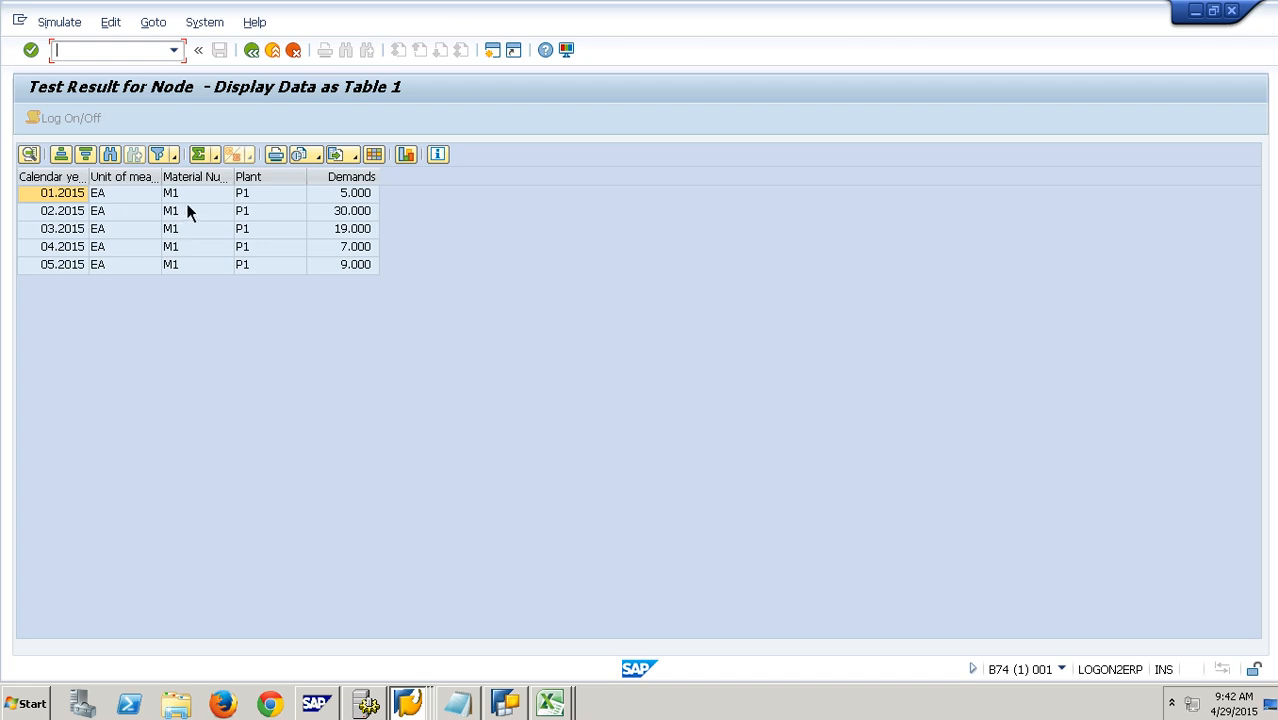
click(248, 198)
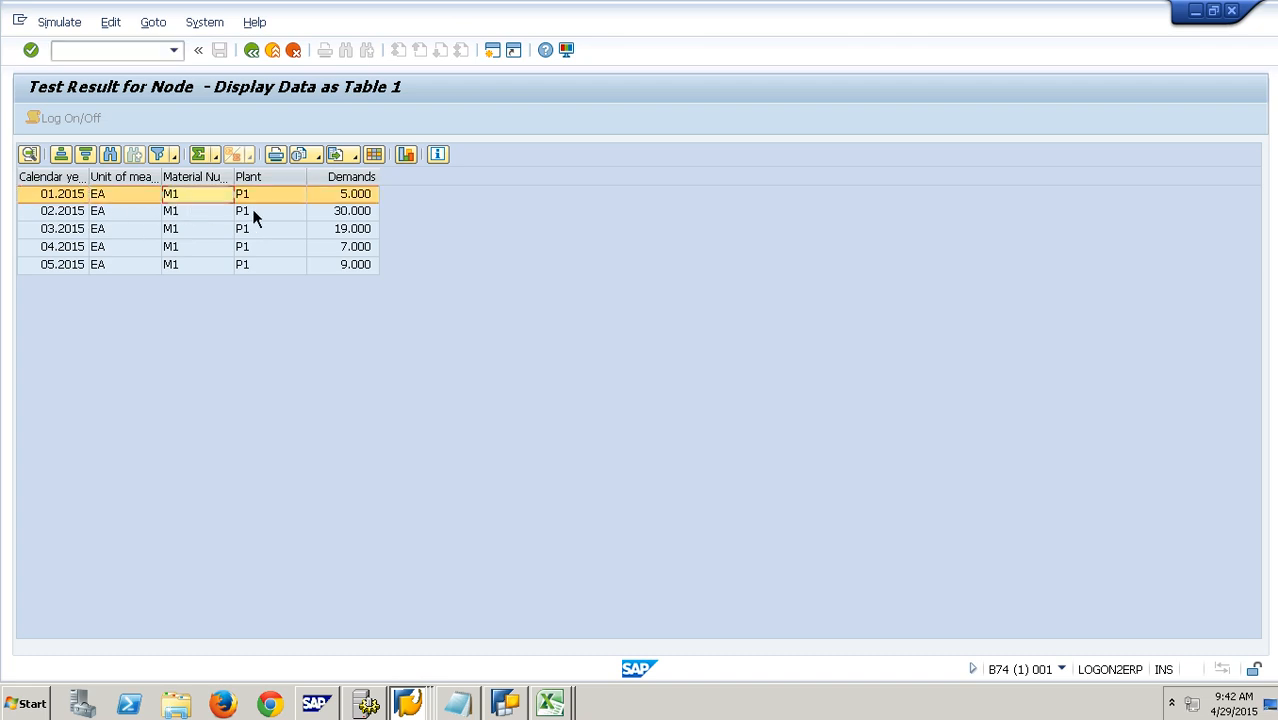
click(70, 194)
key(Down)
key(Down)
key(Down)
key(Down)
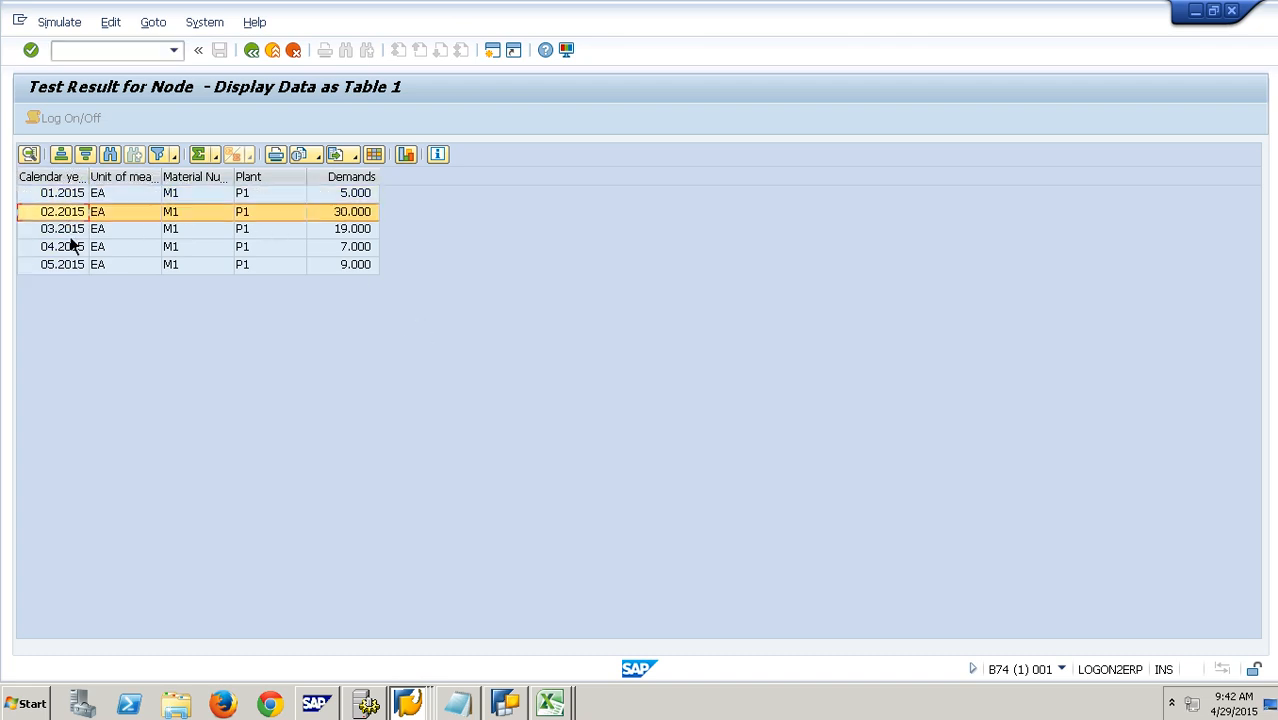
Step: Examine the Demands values month by month from 01.2015 to 04.2015 and return to the analysis process
click(374, 201)
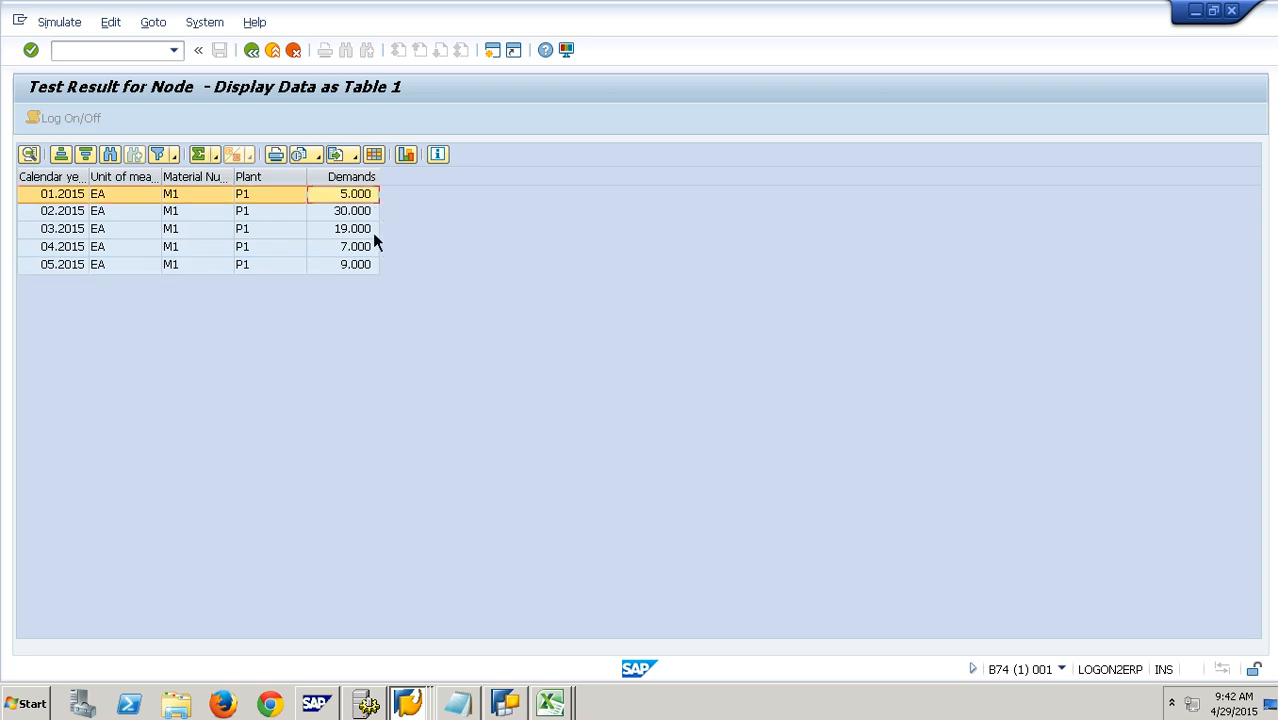
click(371, 212)
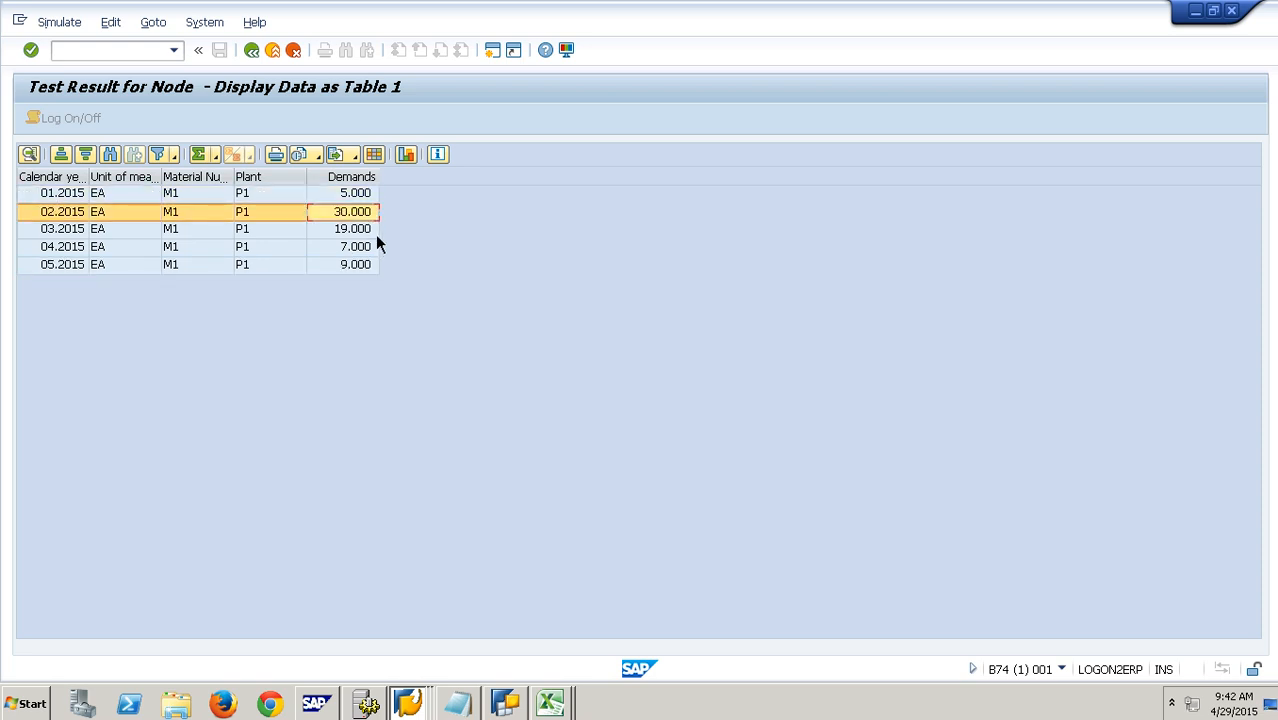
click(372, 230)
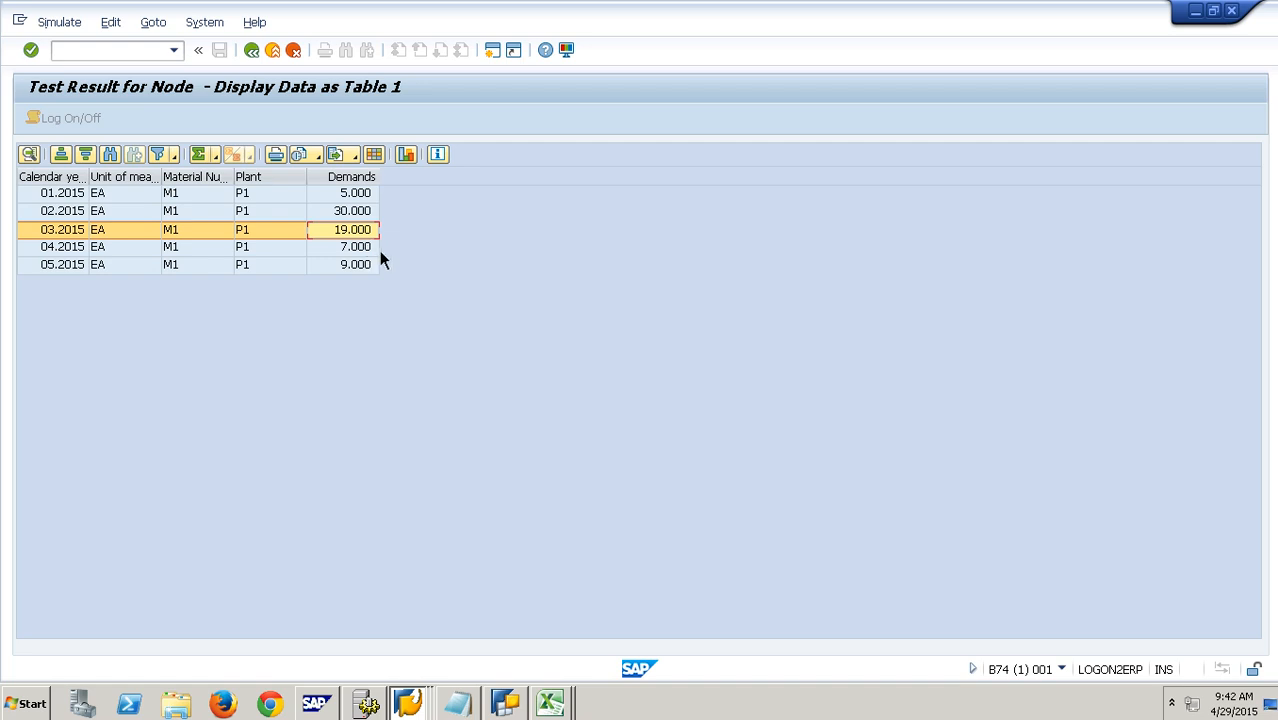
click(375, 250)
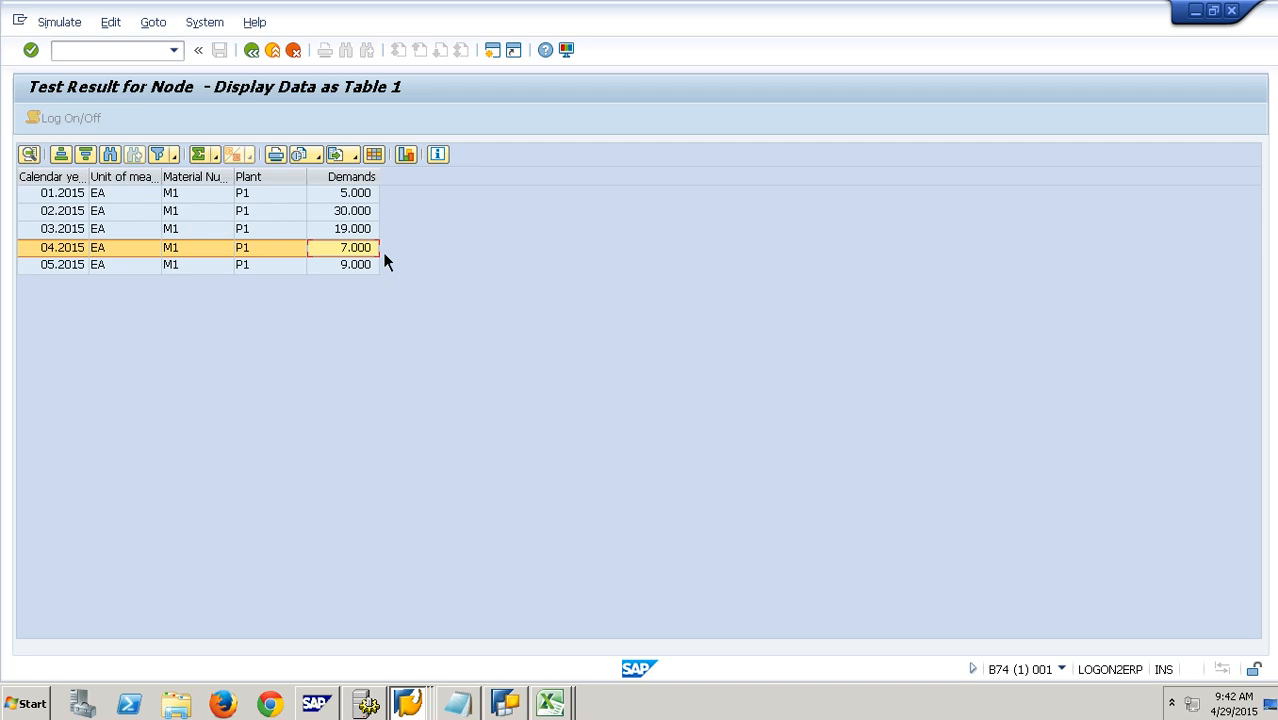
click(275, 54)
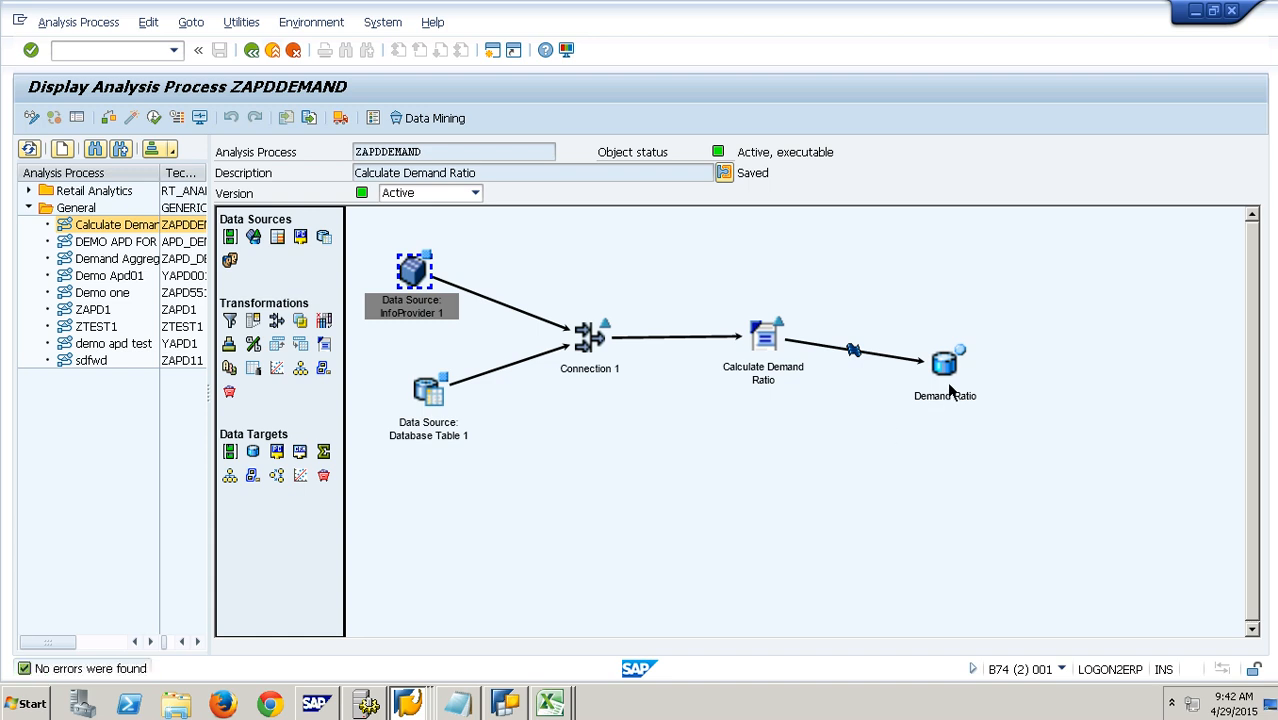
Step: Switch analysis process ZAPDDEMAND to change mode, activate it and execute it
right_click(430, 396)
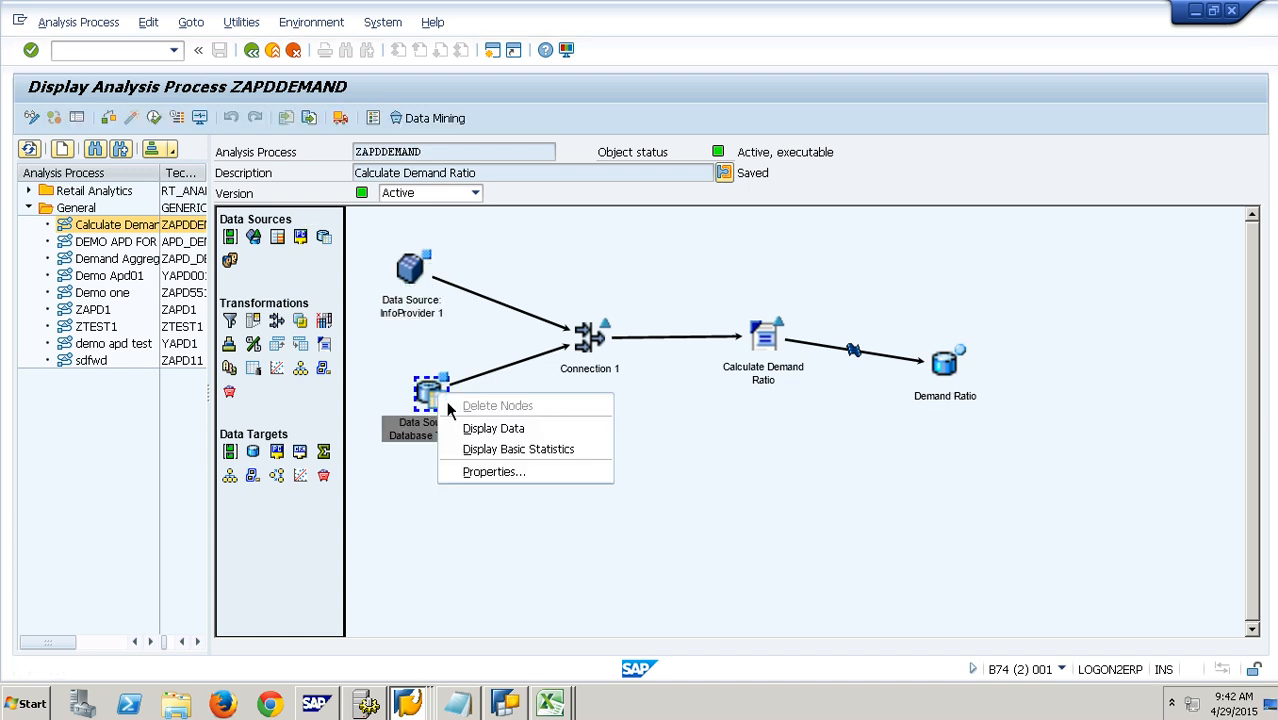
click(31, 117)
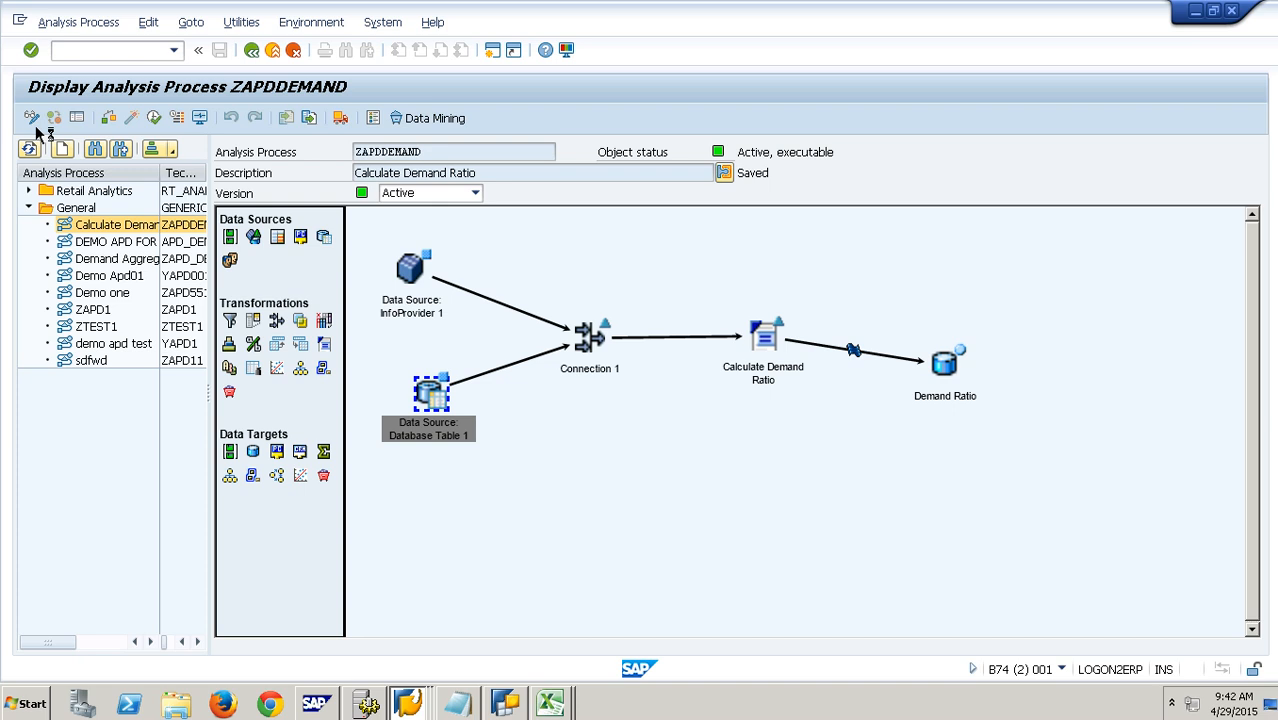
right_click(432, 397)
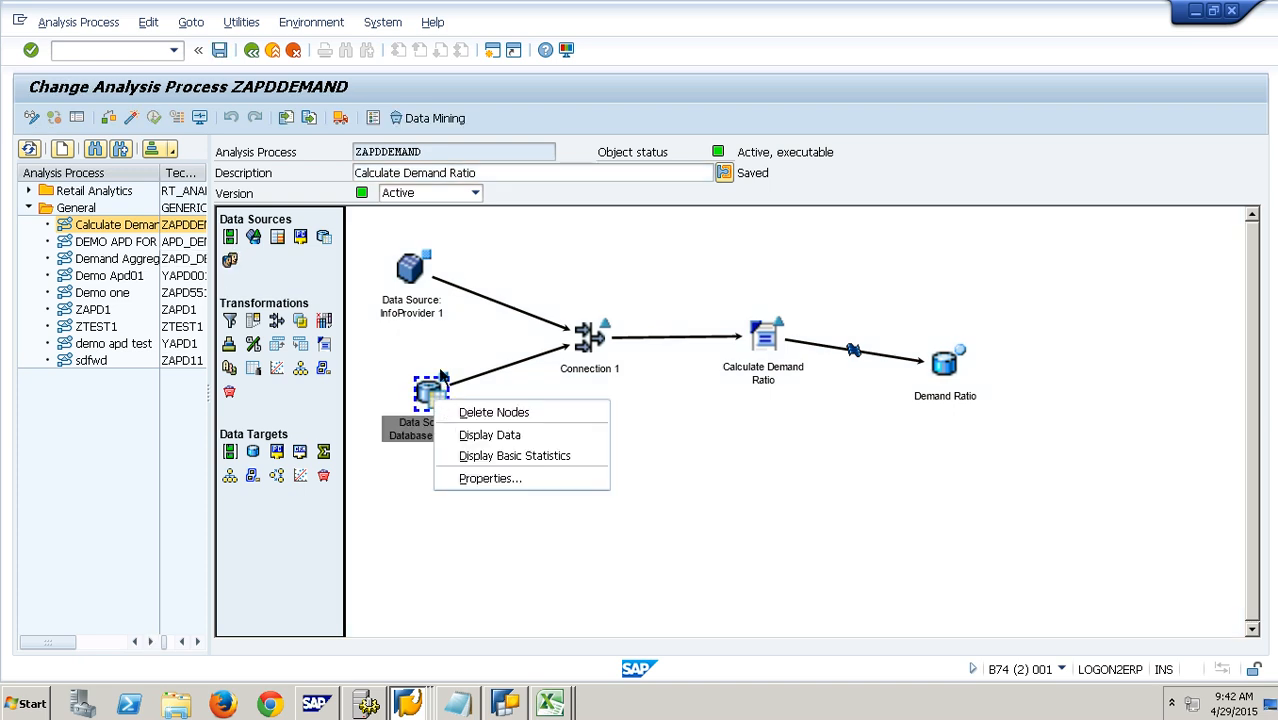
click(455, 357)
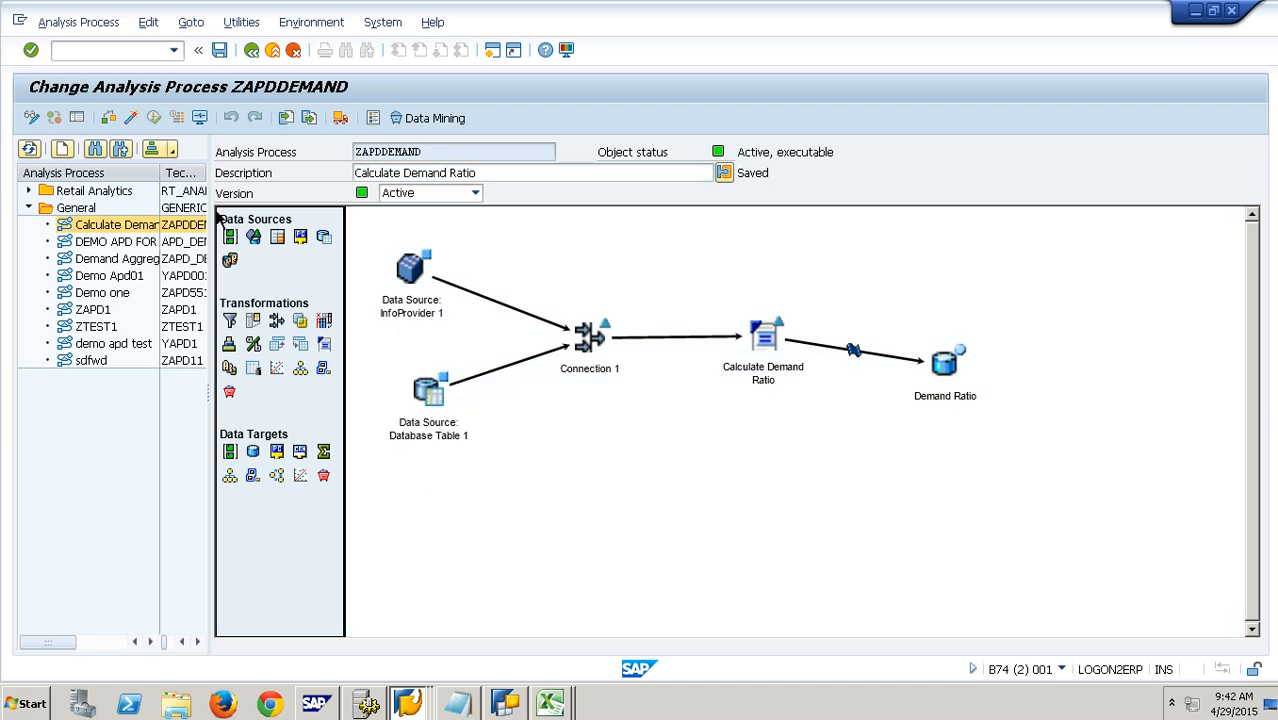
click(152, 119)
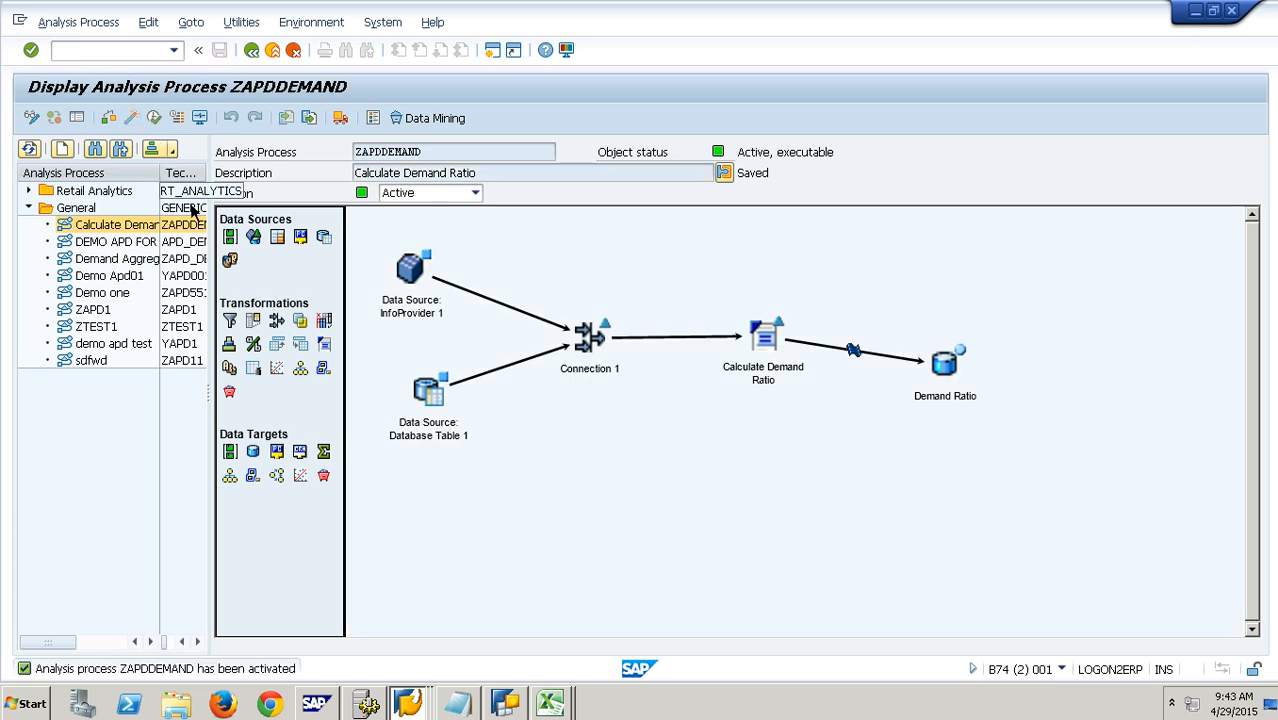
click(162, 119)
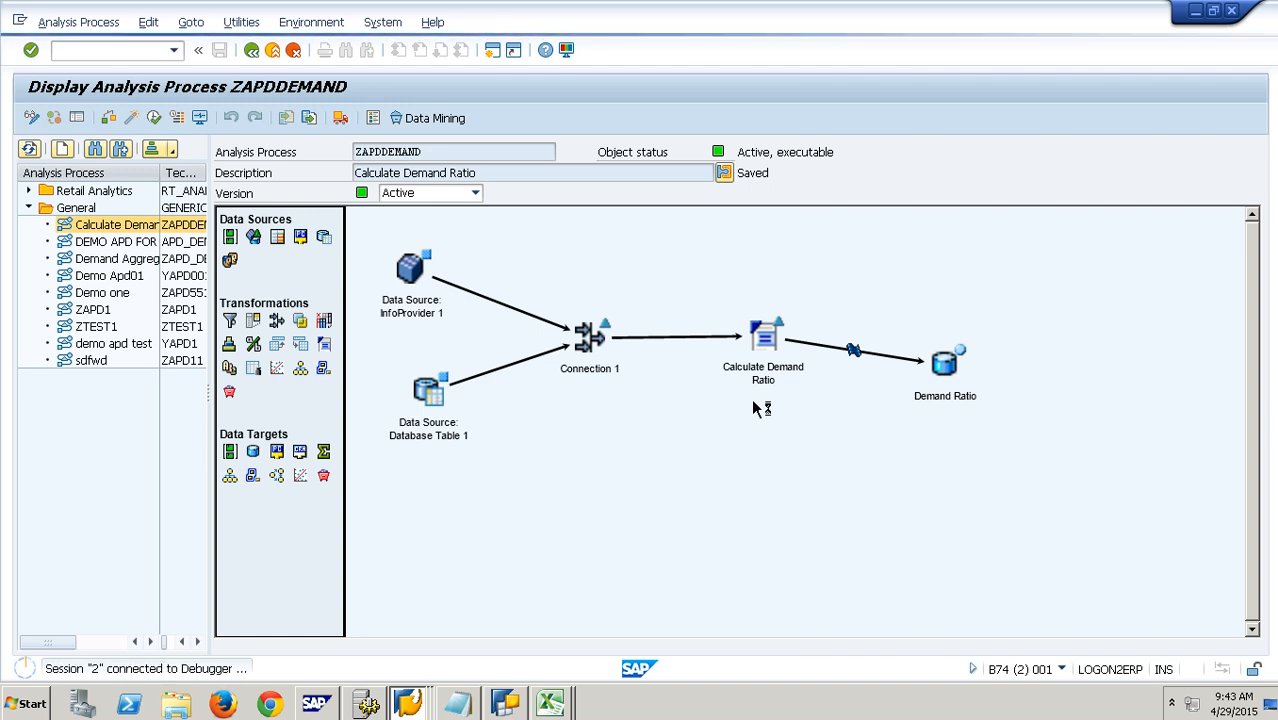
Step: Switch to the Display IMG session and exit it completely, including the Customizing project screen
click(407, 704)
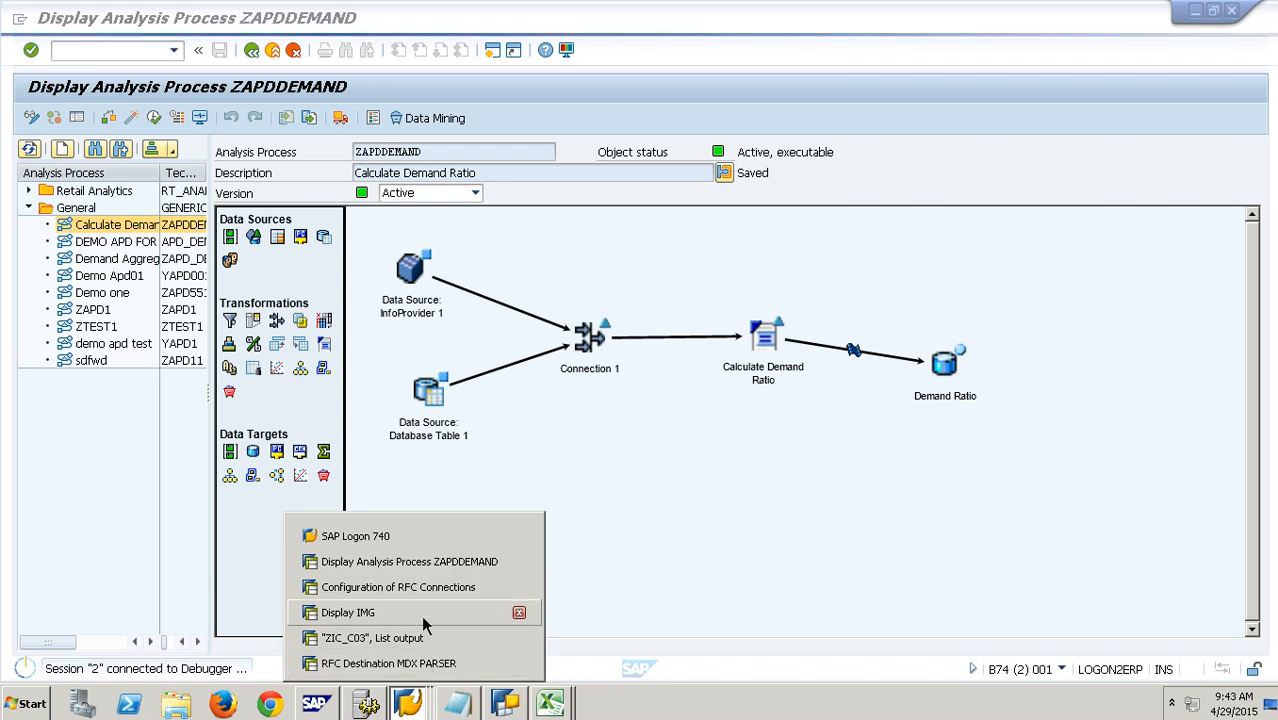
click(420, 614)
click(272, 54)
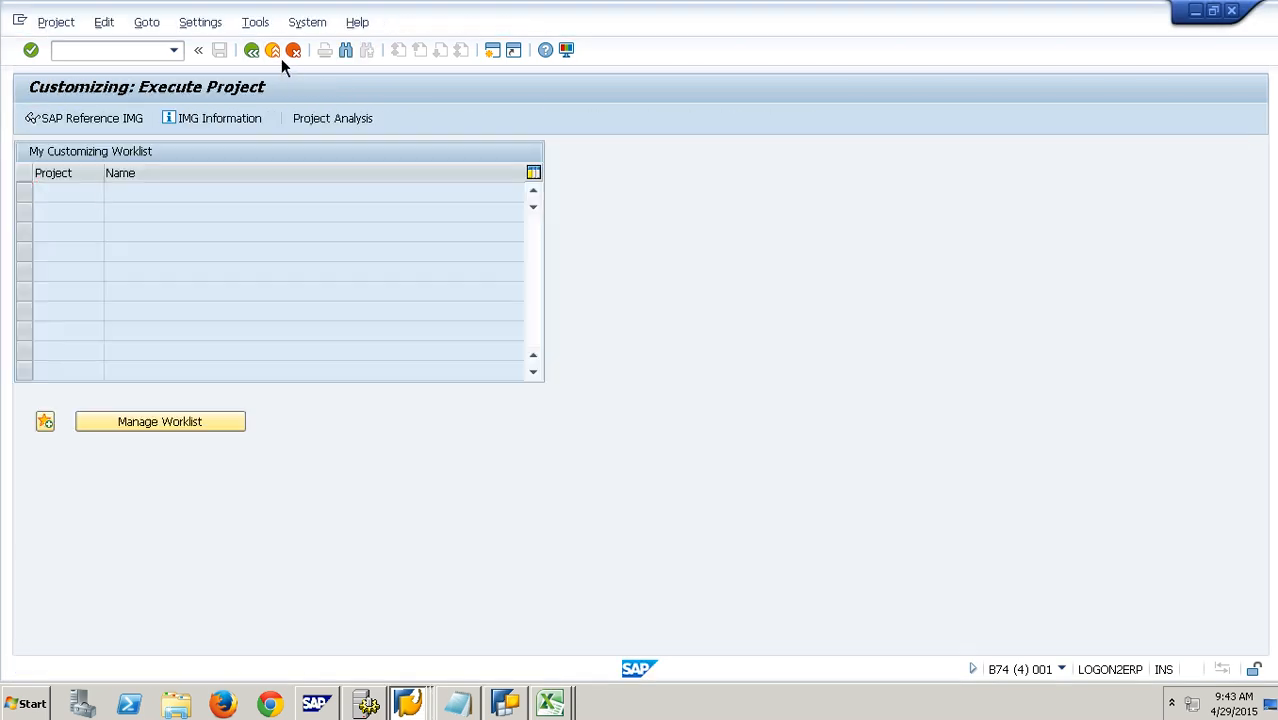
click(280, 57)
click(280, 57)
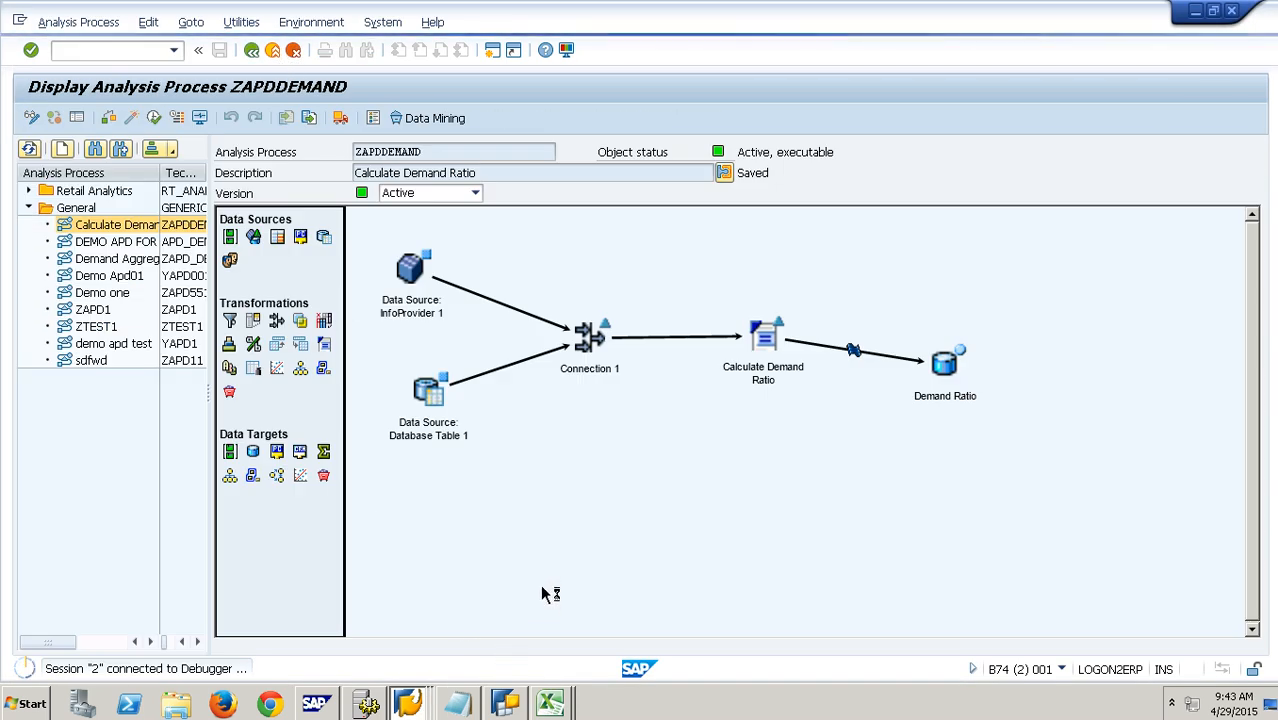
Step: Continue execution past the routine's break-point in the ABAP Debugger, check the ACTRATIO entry in the log and return to the analysis process
click(407, 704)
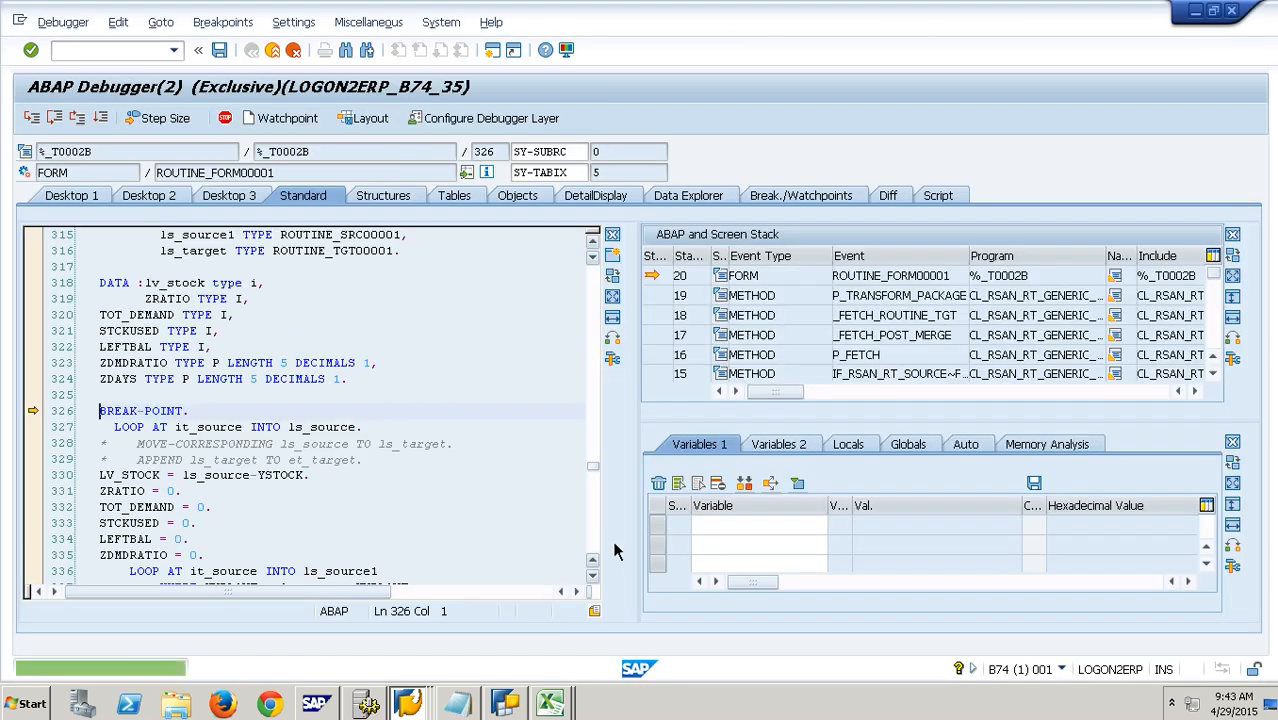
click(100, 118)
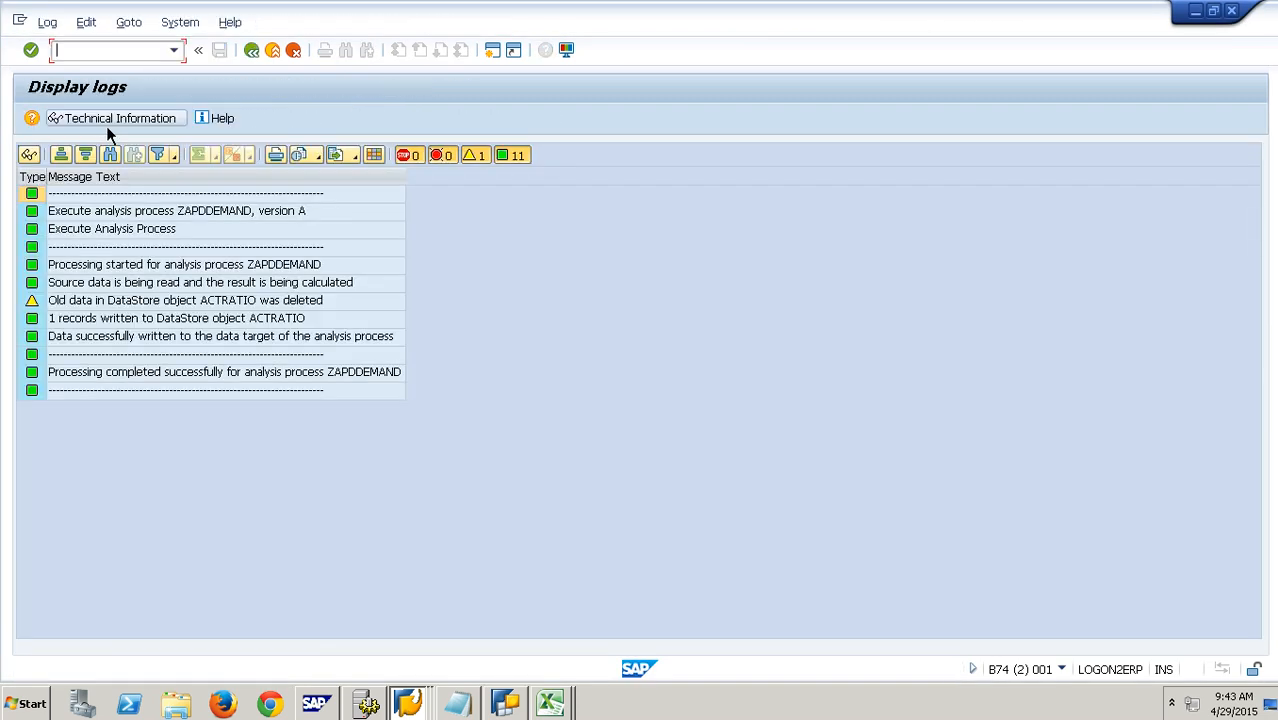
click(88, 319)
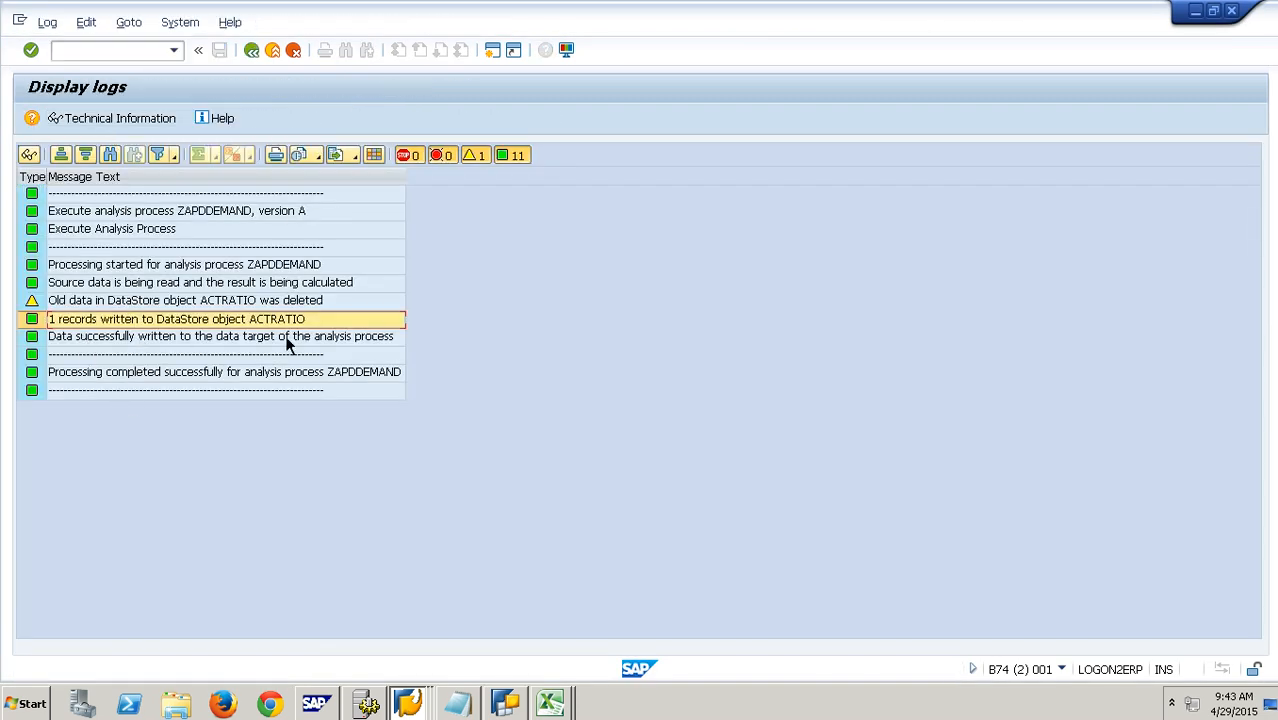
click(274, 52)
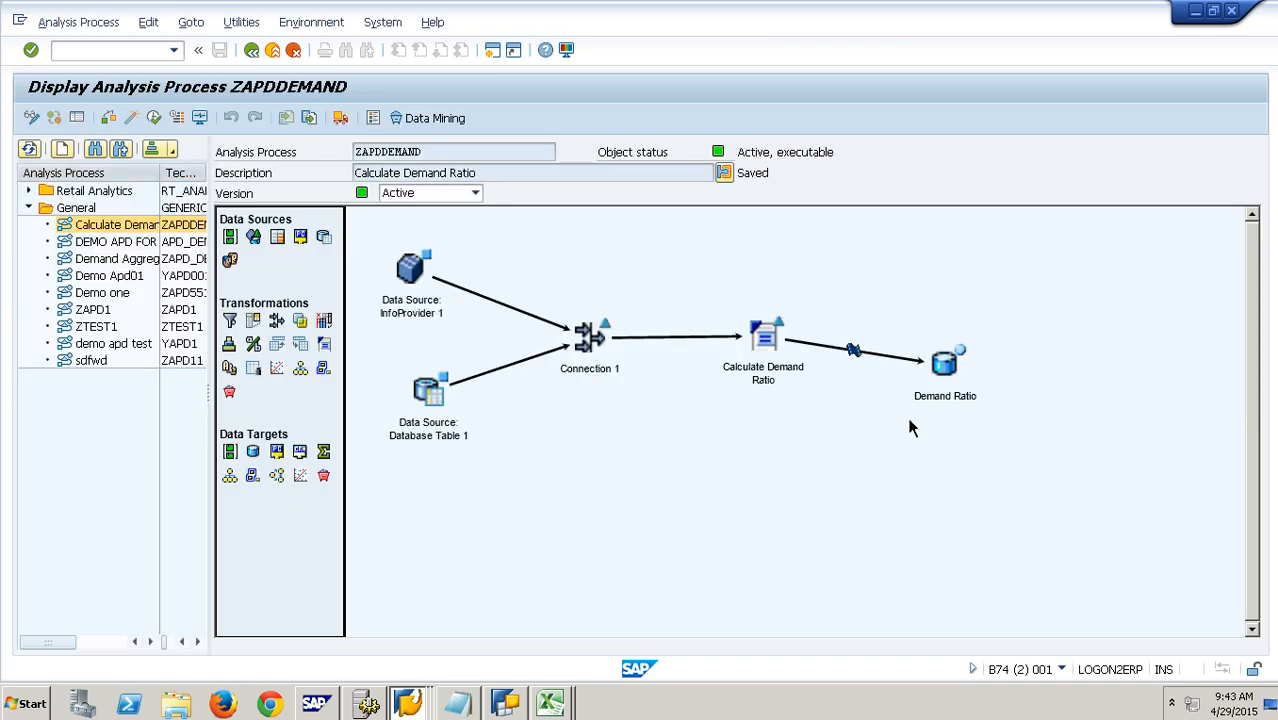
Step: Open the properties of the Demand Ratio data target and pick up its DataStore object name, ACTRATIO
right_click(958, 393)
click(944, 454)
right_click(954, 386)
click(991, 413)
drag(379, 350, 143, 329)
click(152, 328)
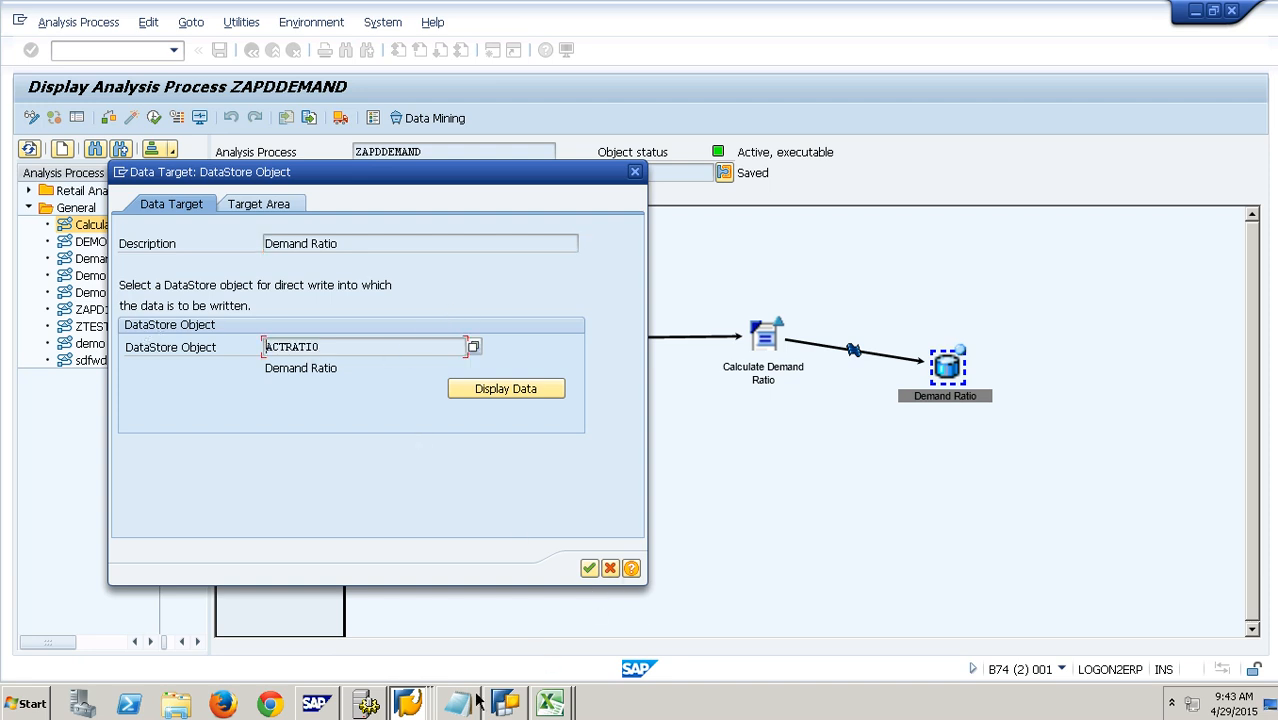
Step: Switch to the Configuration of RFC Connections session and open the Data Warehousing Workbench there
click(407, 704)
click(430, 621)
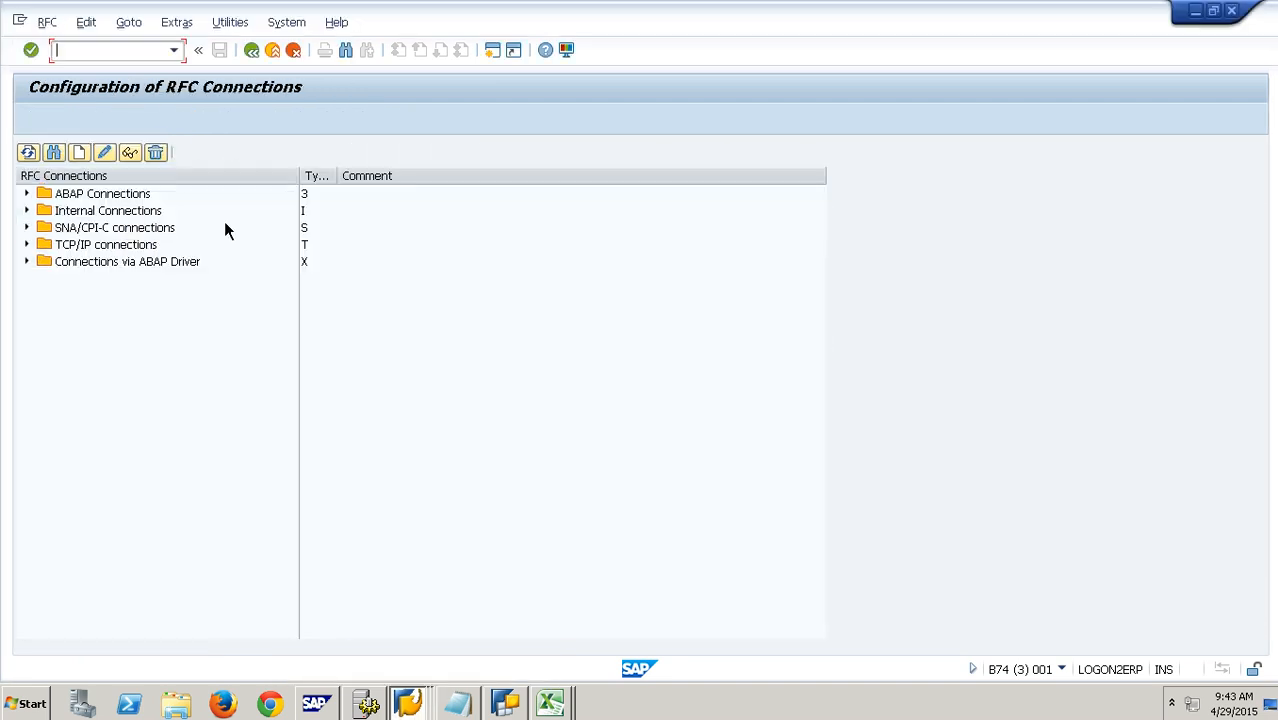
click(169, 57)
text(/nsm59)
key(Return)
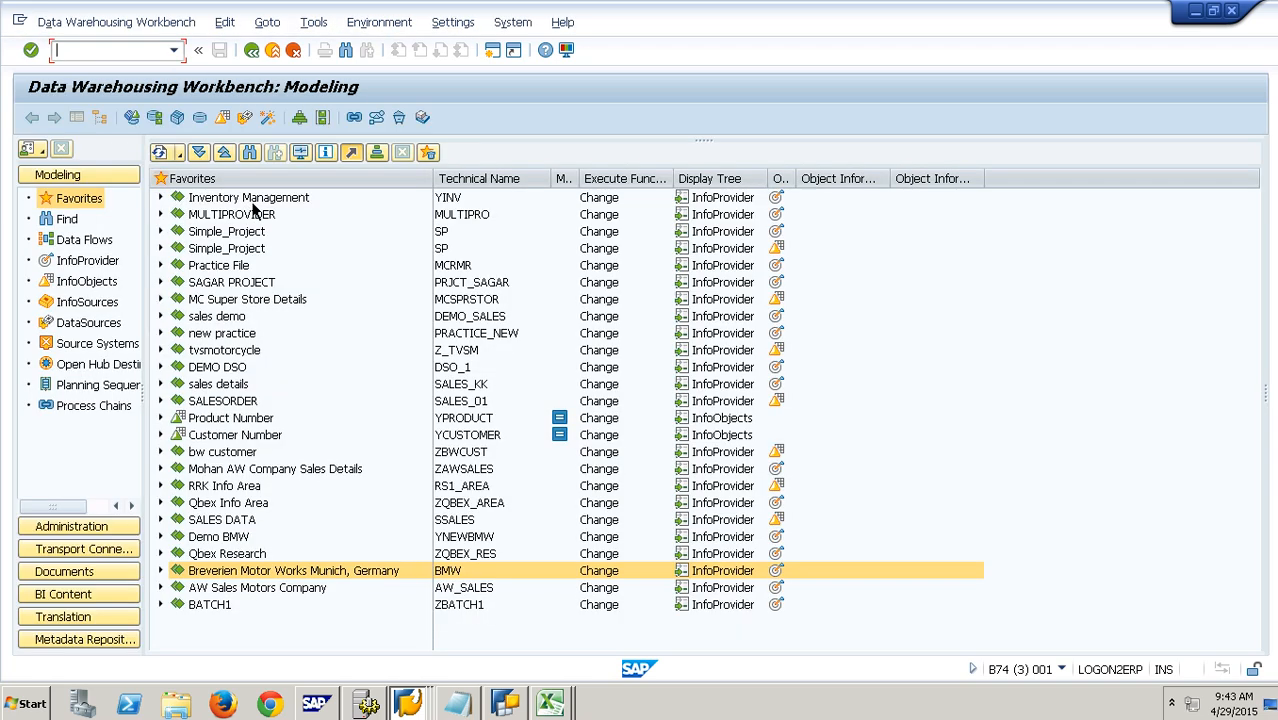
Step: Search for ACTRATIO in the favorites and in the InfoProvider tree
click(255, 162)
text(ACTRATIO)
key(Return)
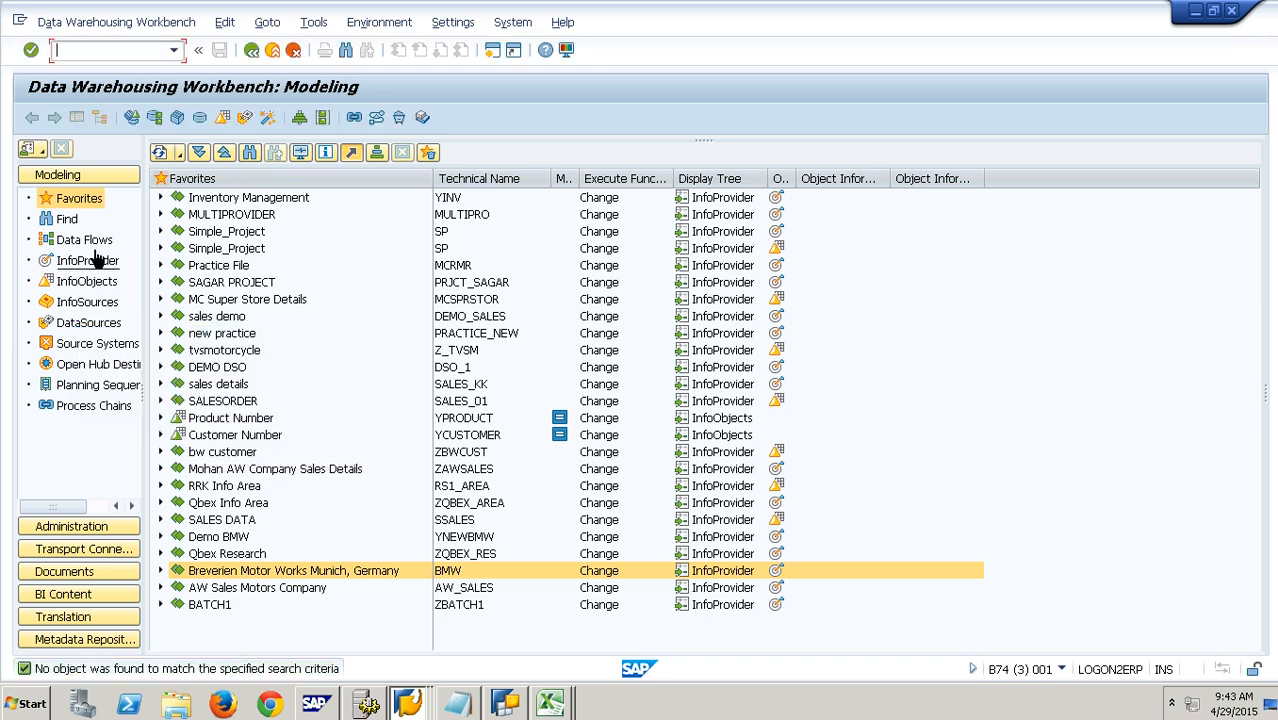
click(88, 260)
click(261, 161)
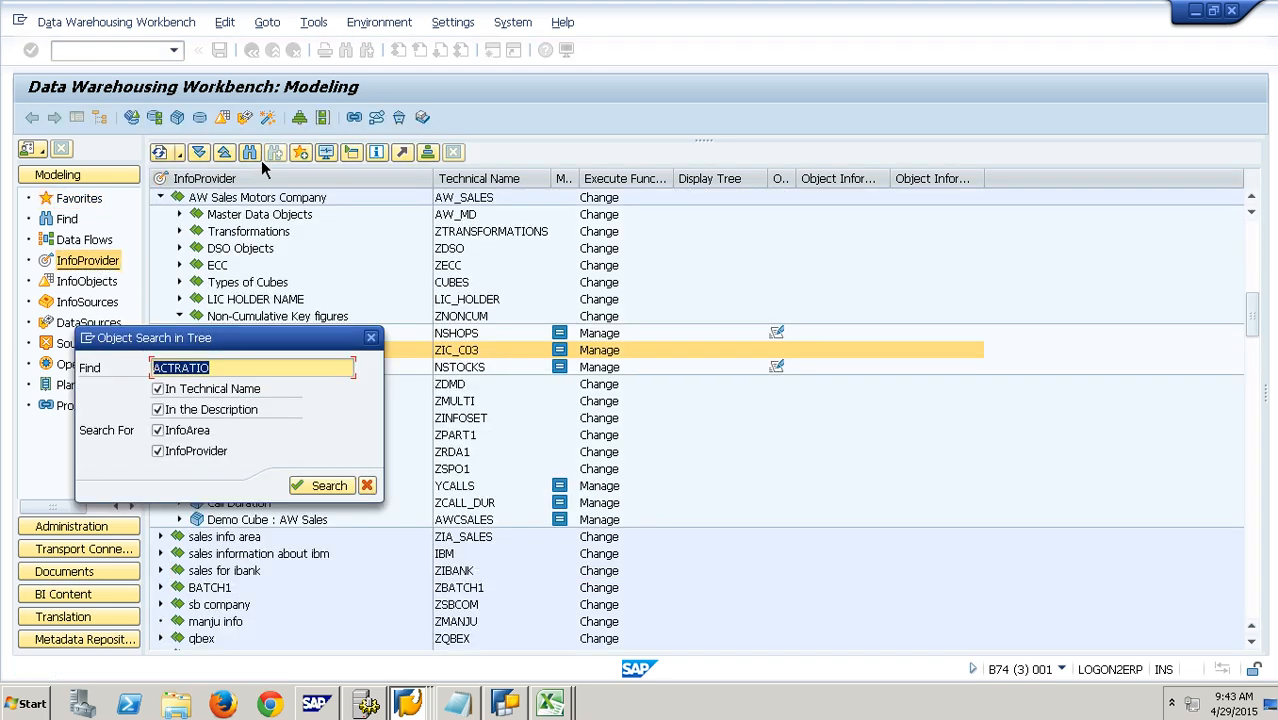
key(Return)
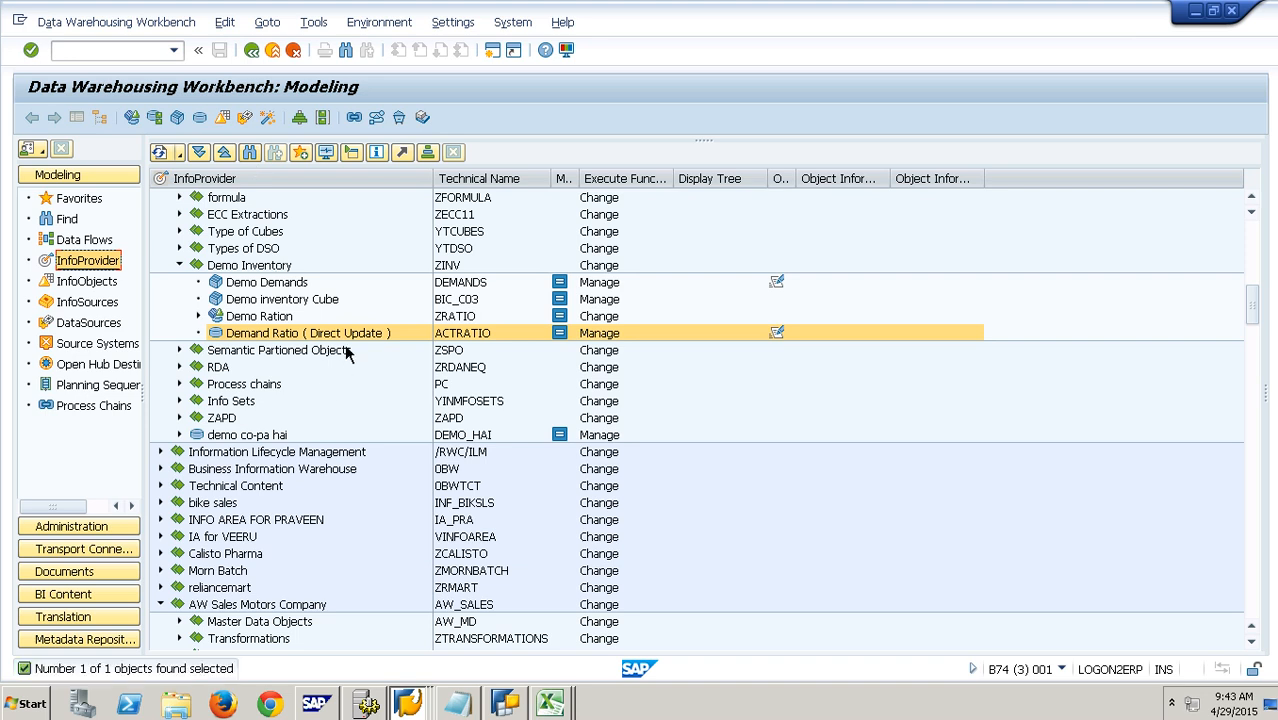
Step: Manage the Demand Ratio (Direct Update) DataStore object, display its contents without selection criteria and examine the plant and demand ratio
right_click(355, 340)
click(382, 517)
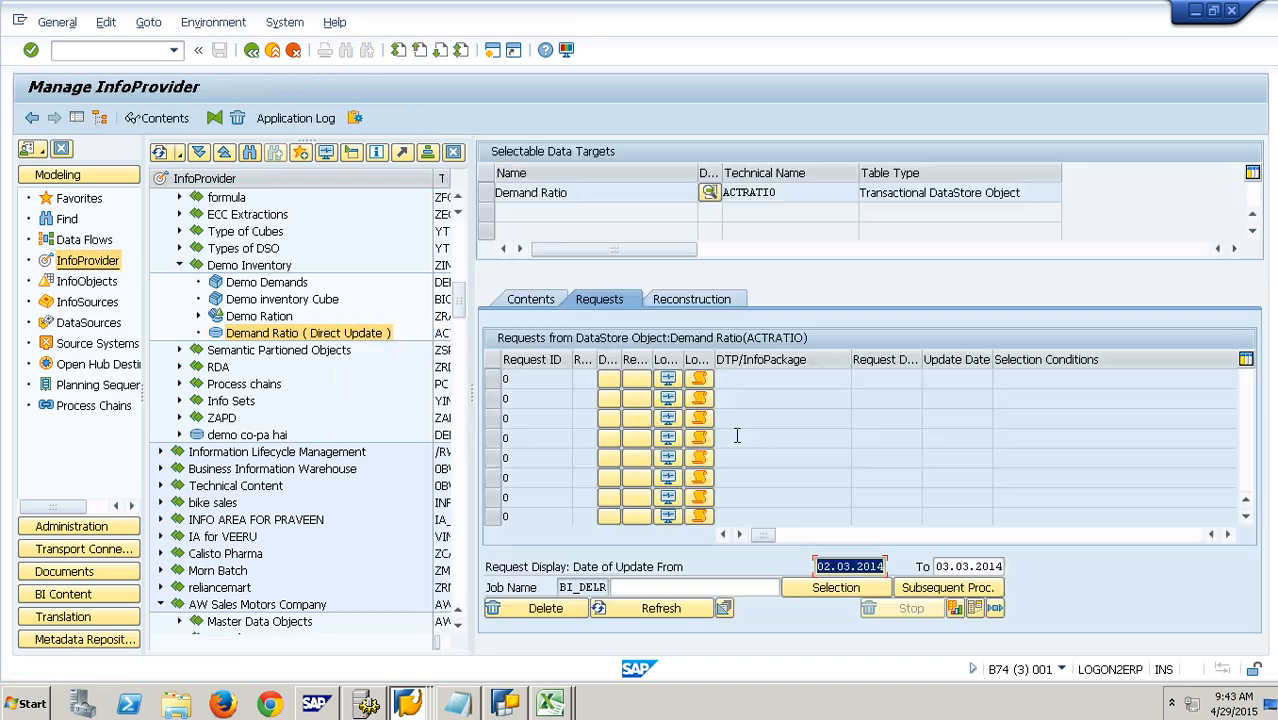
click(531, 300)
click(755, 488)
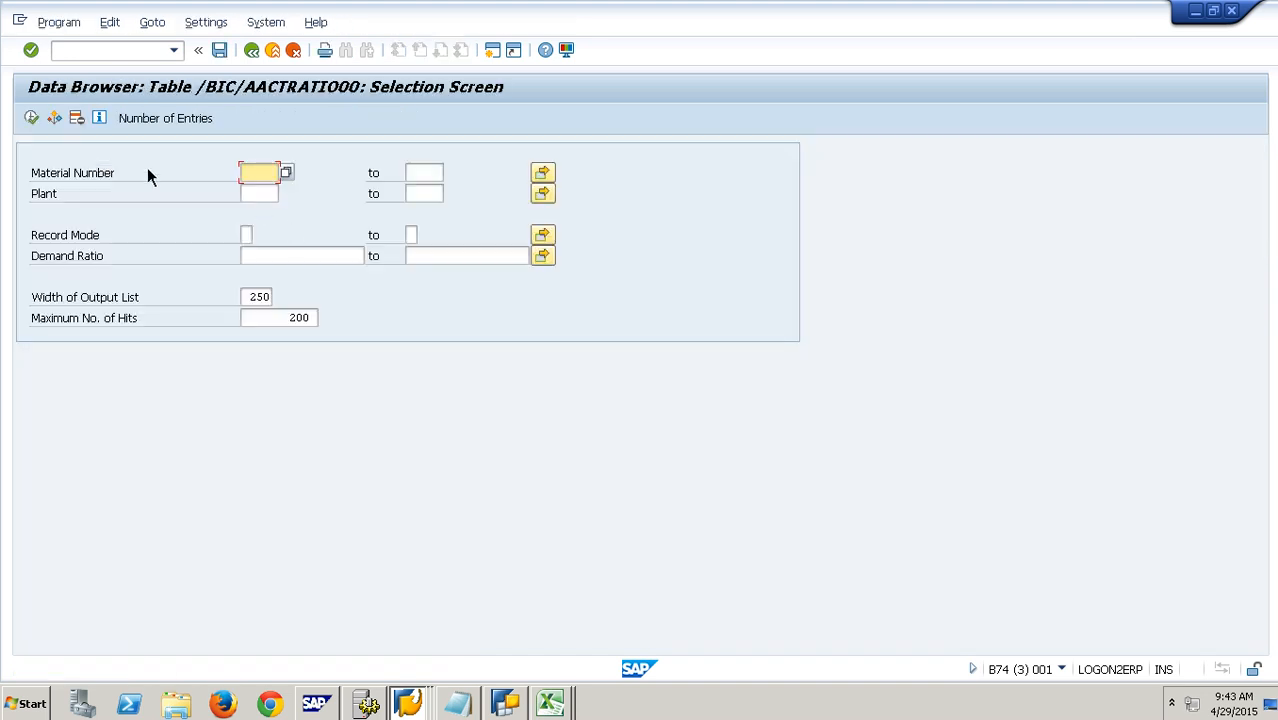
click(40, 119)
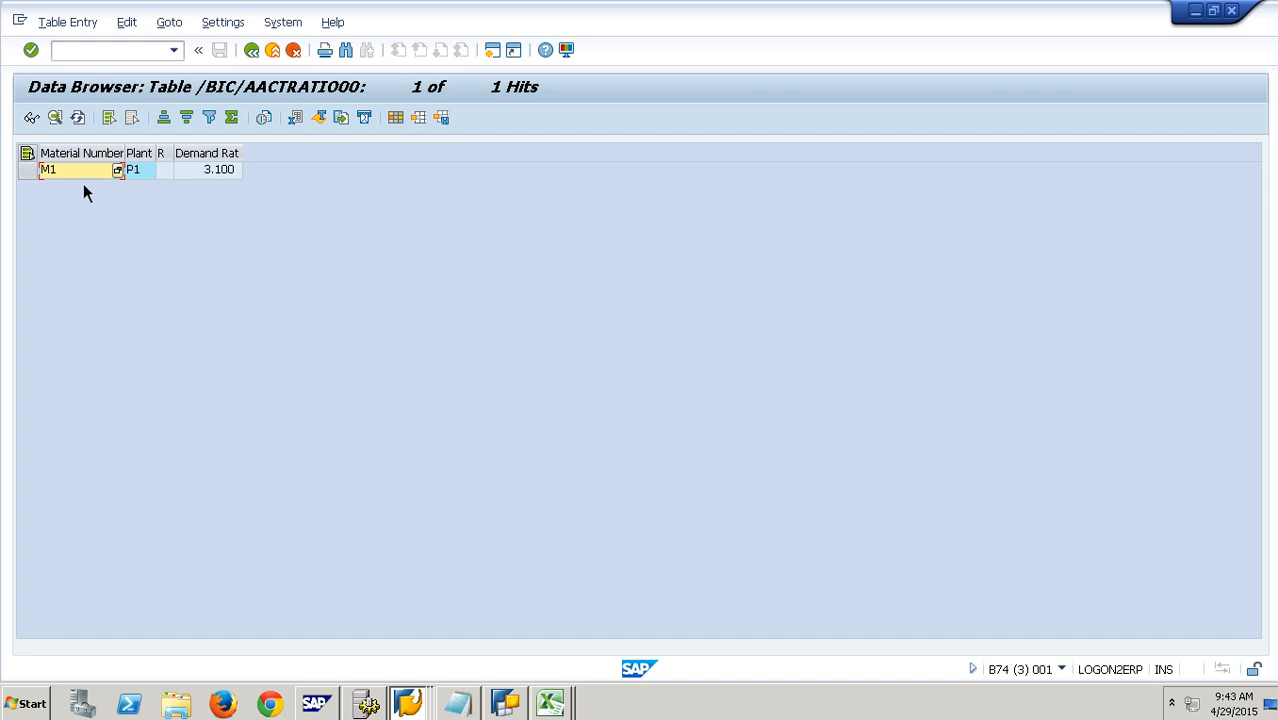
click(146, 172)
click(218, 172)
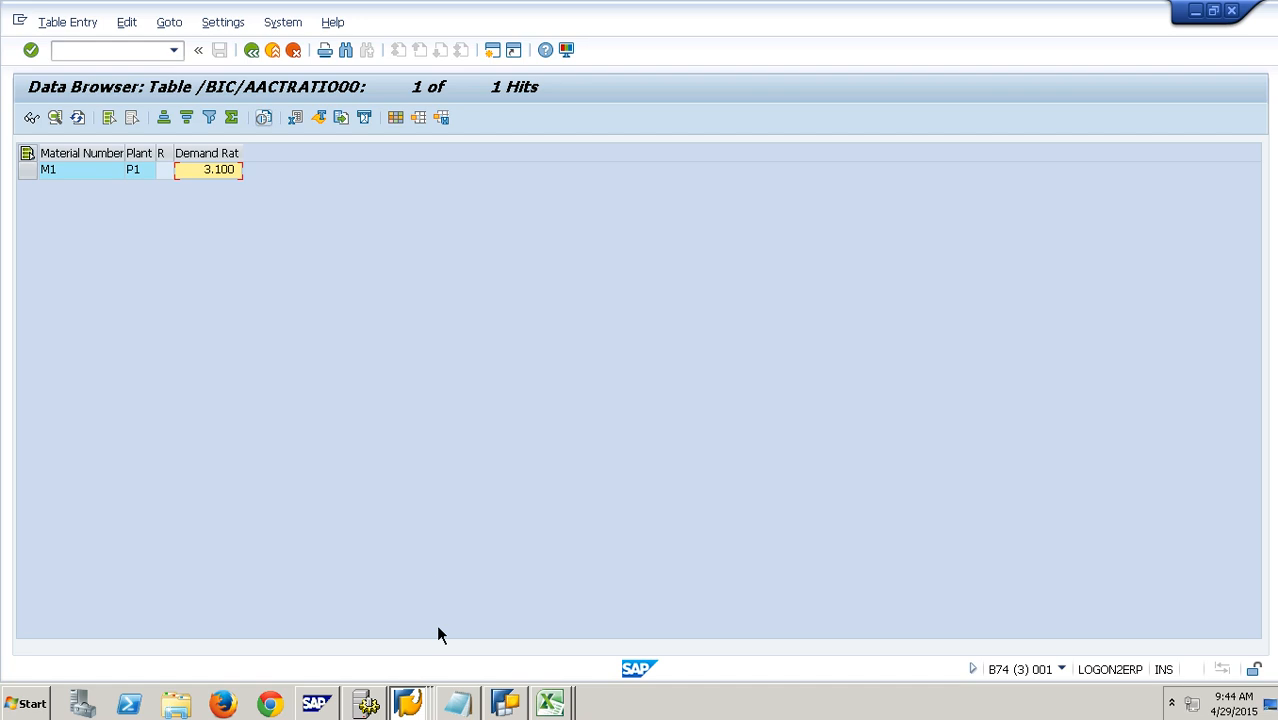
Step: Return to the ZAPDDEMAND analysis process, cancel the data target properties and select the Calculate Demand Ratio routine
click(414, 704)
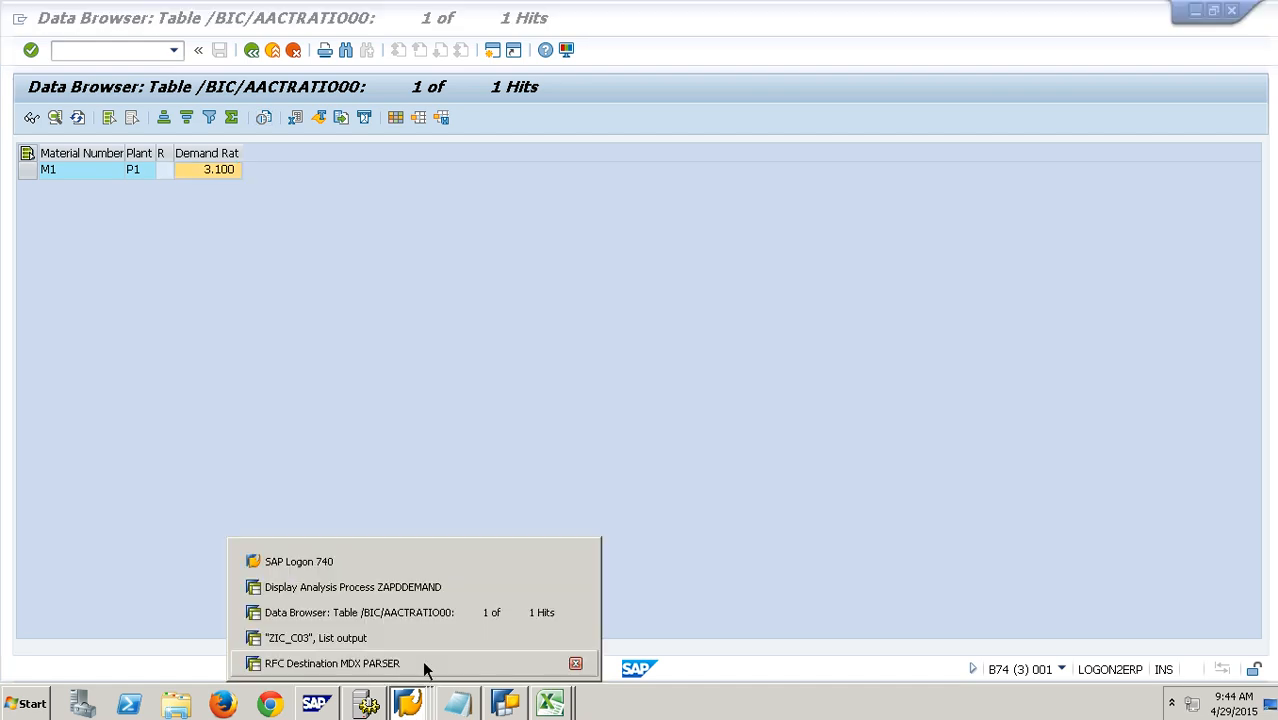
click(426, 592)
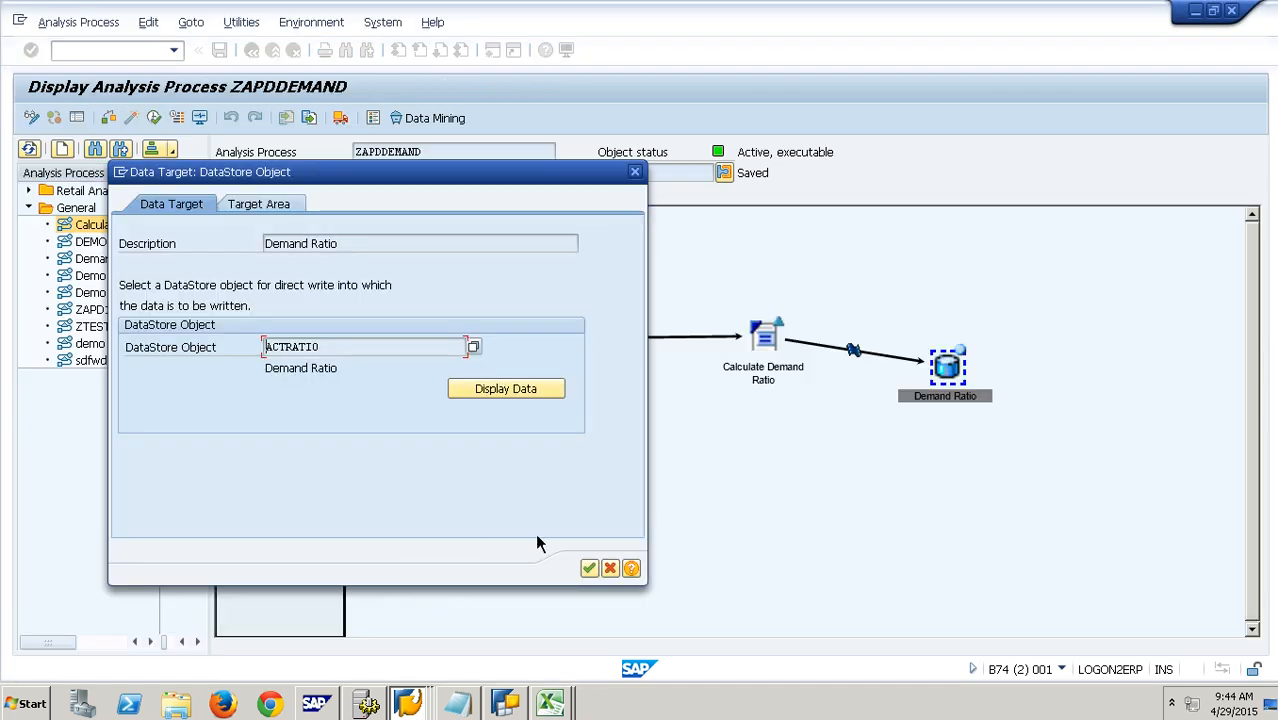
click(618, 571)
click(766, 385)
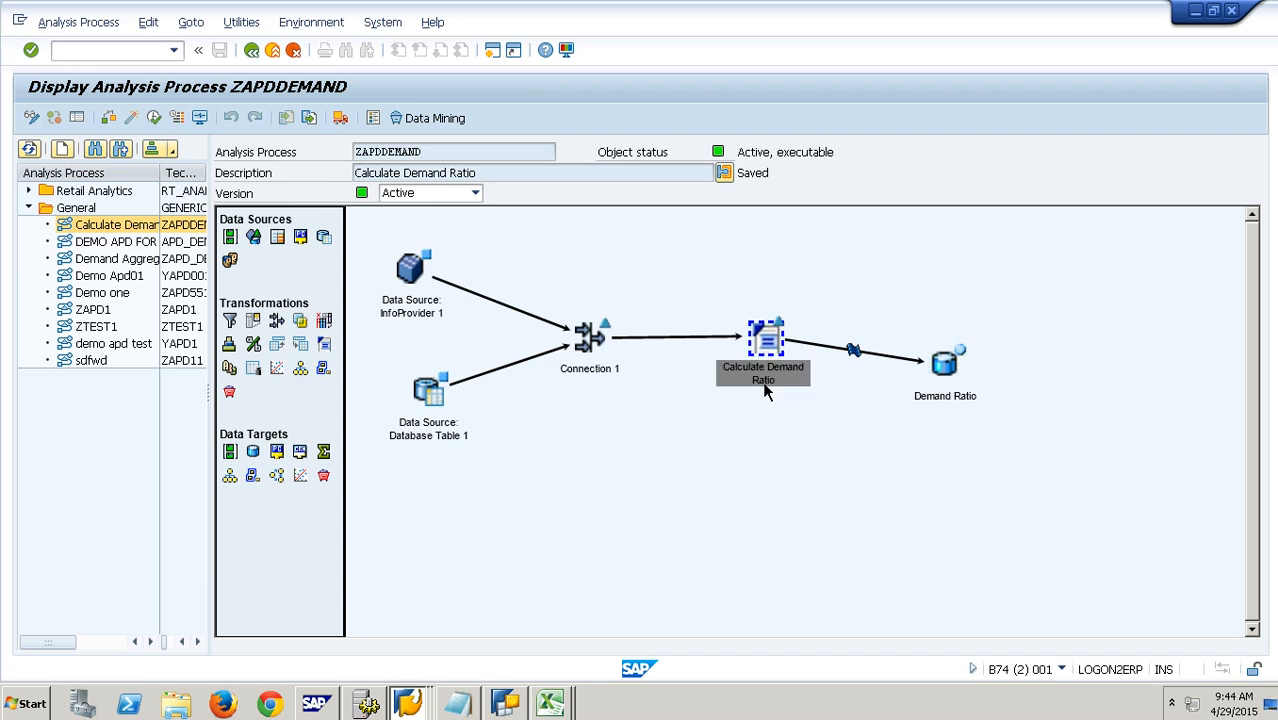
Step: Open the Calculate Demand Ratio routine's properties and examine the ABAP loop comparing stock with total demand and the ZDAYS calculation
right_click(774, 368)
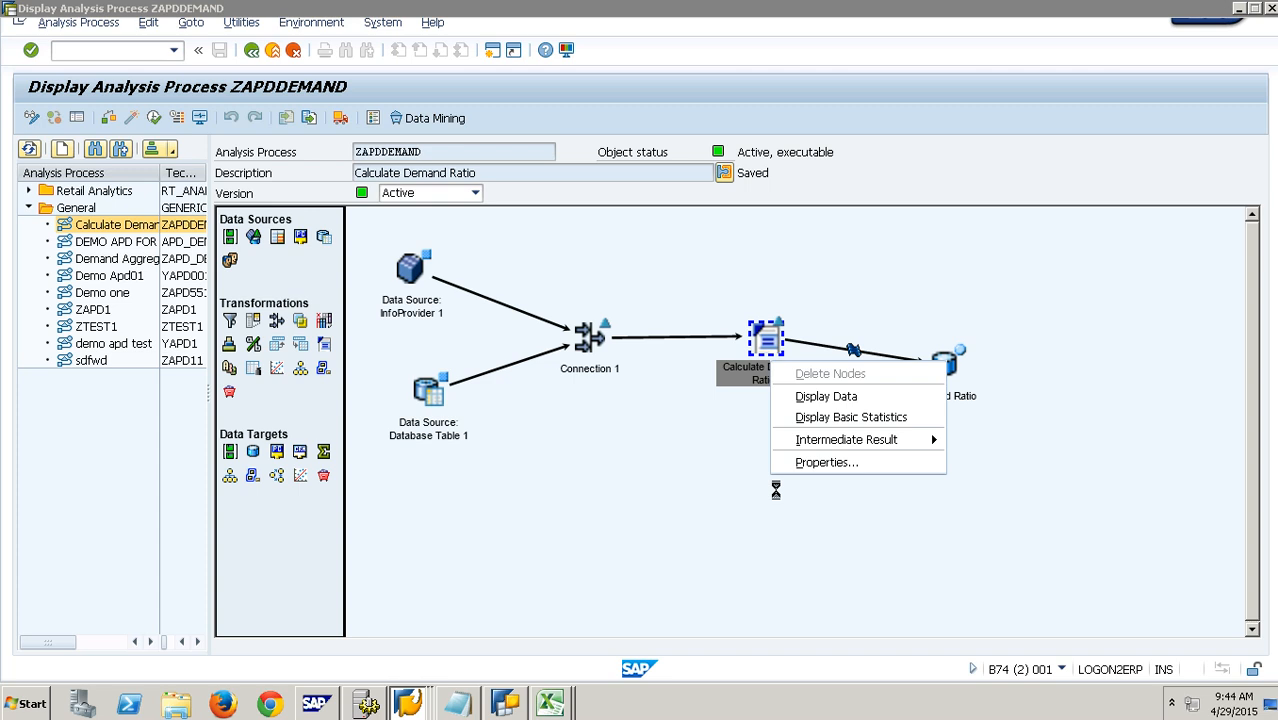
click(505, 446)
scroll(509, 457, down, 2)
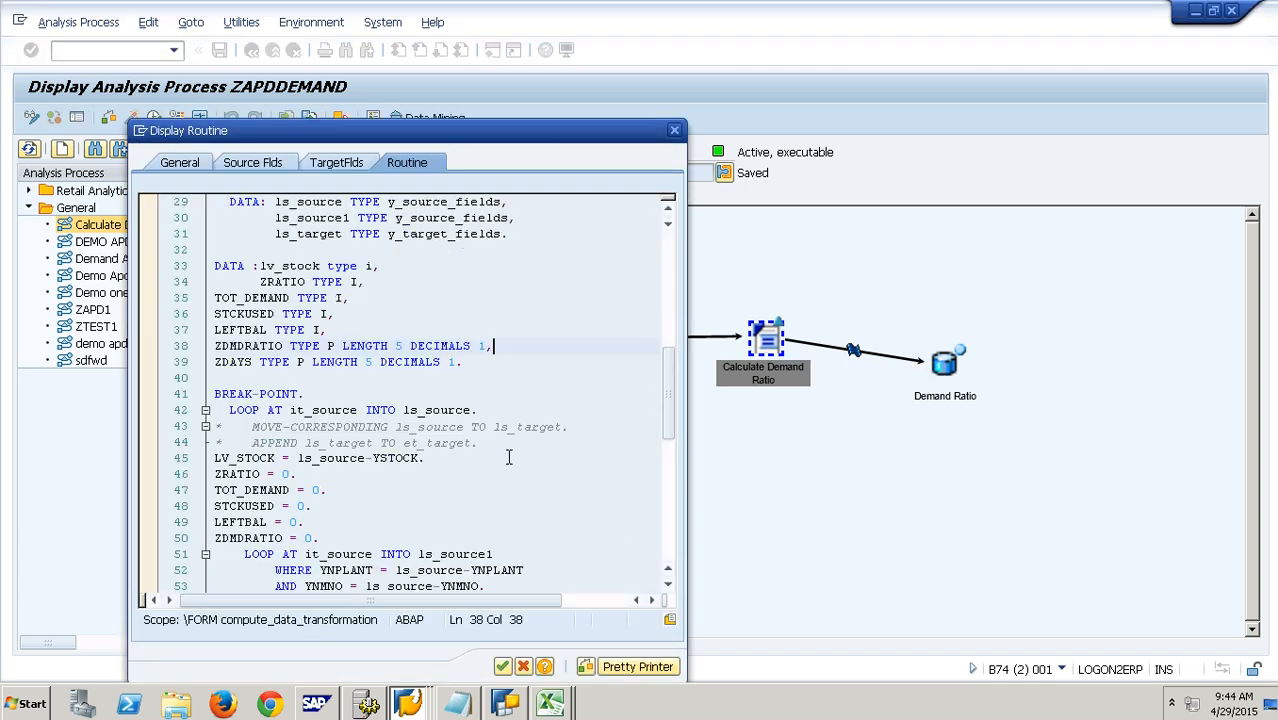
scroll(509, 457, down, 3)
scroll(505, 458, down, 2)
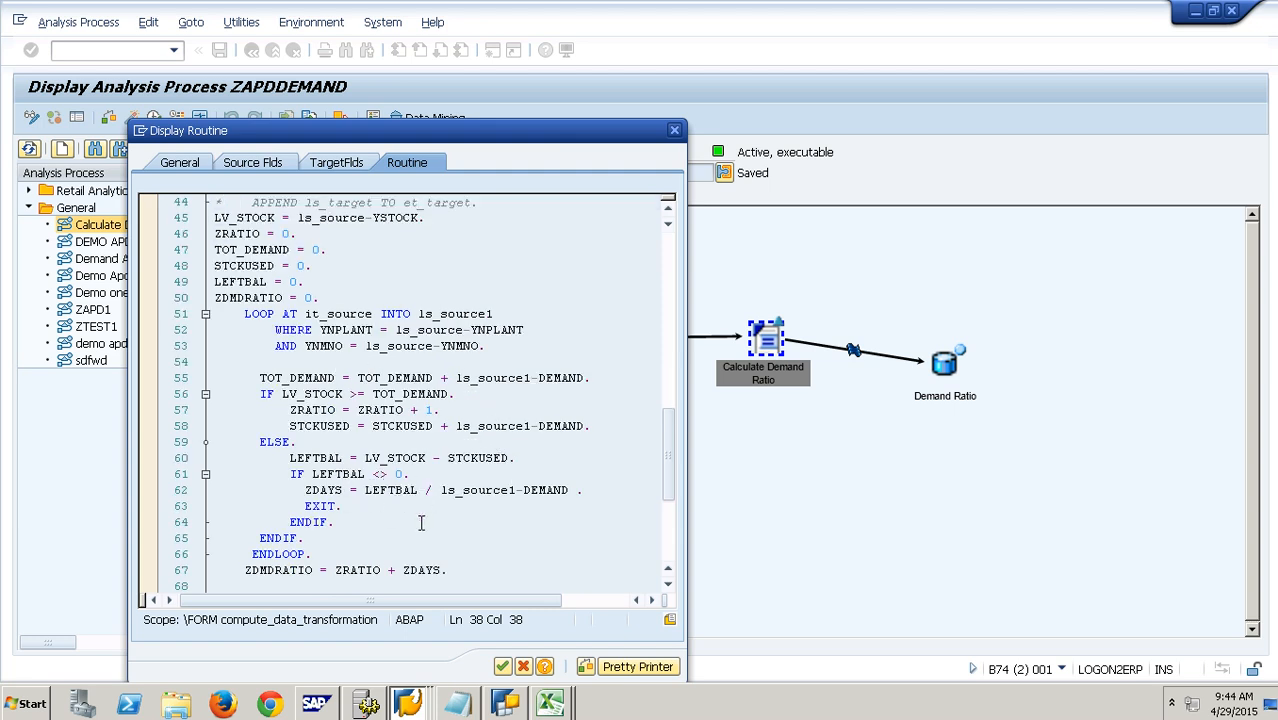
click(500, 492)
click(376, 492)
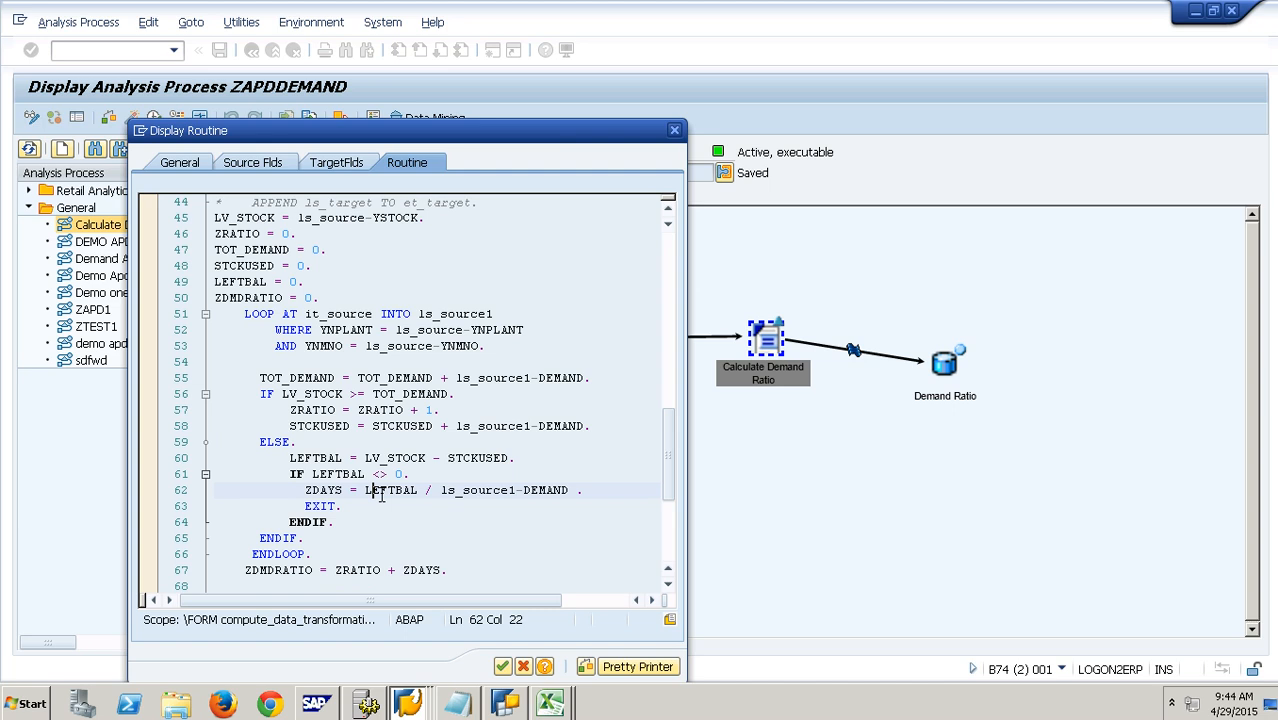
scroll(380, 494, down, 1)
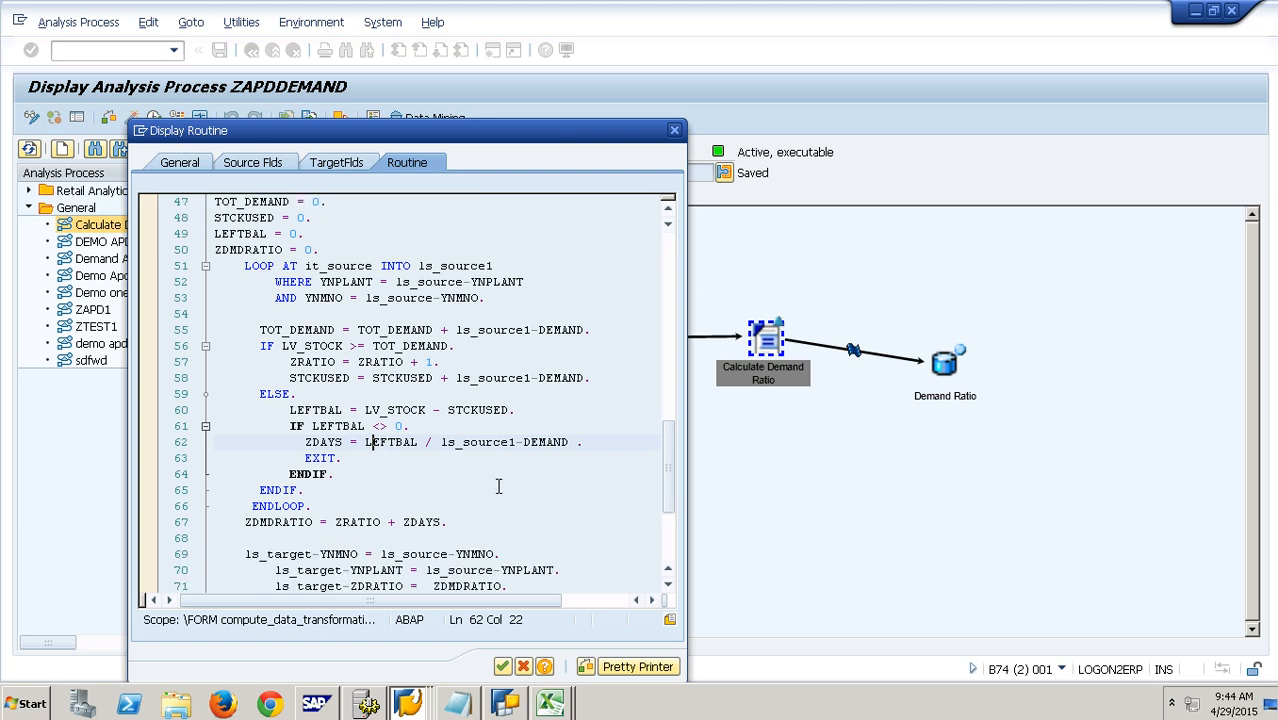
Step: Examine the ZDMDRATIO formula, the ls_target field assignments and the deletion of adjacent duplicates in the routine code
scroll(440, 500, down, 2)
click(410, 428)
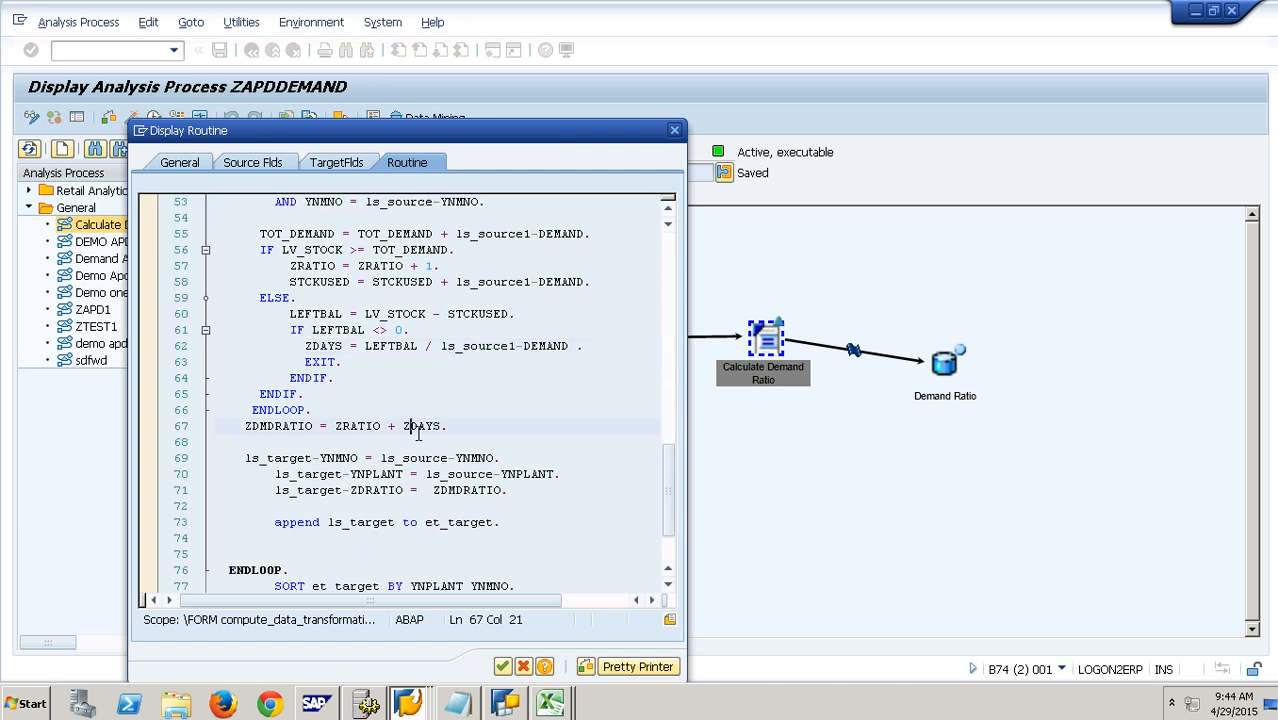
drag(320, 427, 245, 427)
drag(497, 492, 277, 488)
drag(525, 512, 216, 474)
scroll(258, 516, down, 3)
scroll(258, 516, down, 1)
drag(277, 395, 558, 417)
click(556, 430)
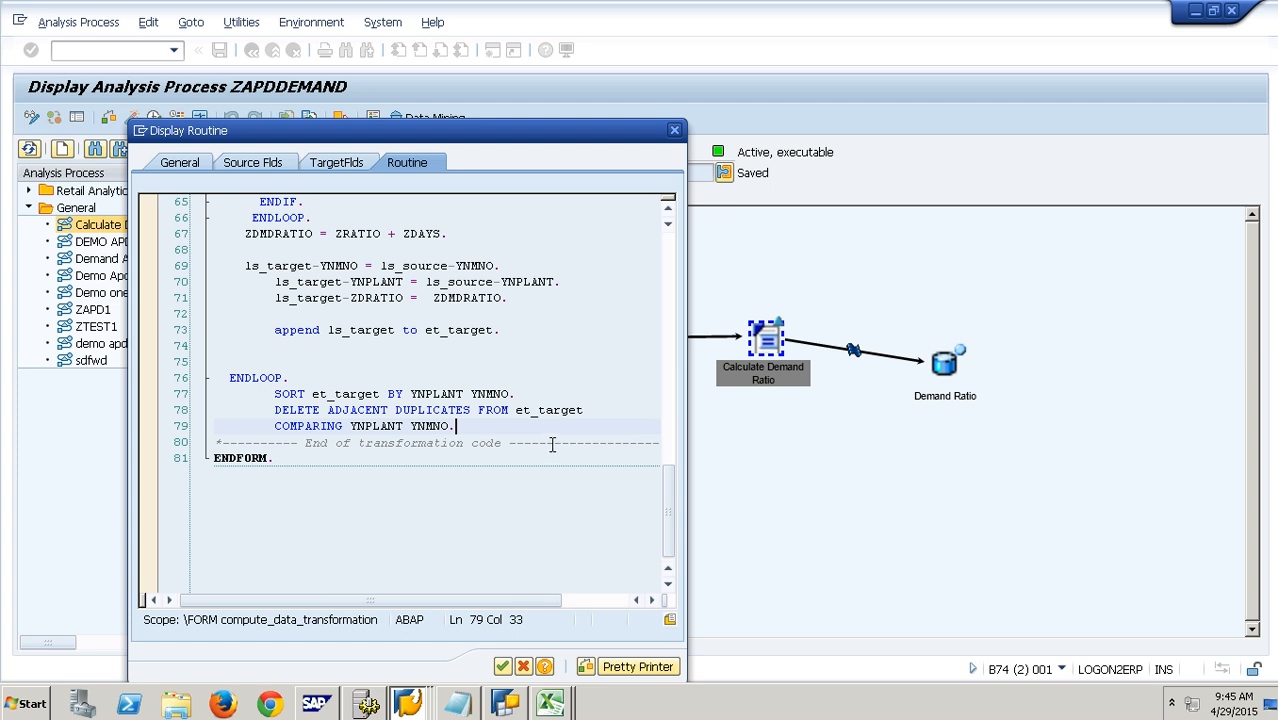
Step: Review how the routine derives ZRATIO, ZDAYS and ZDMDRATIO and passes the ratio to ls_target-ZDRATIO
scroll(556, 440, up, 3)
scroll(558, 431, up, 3)
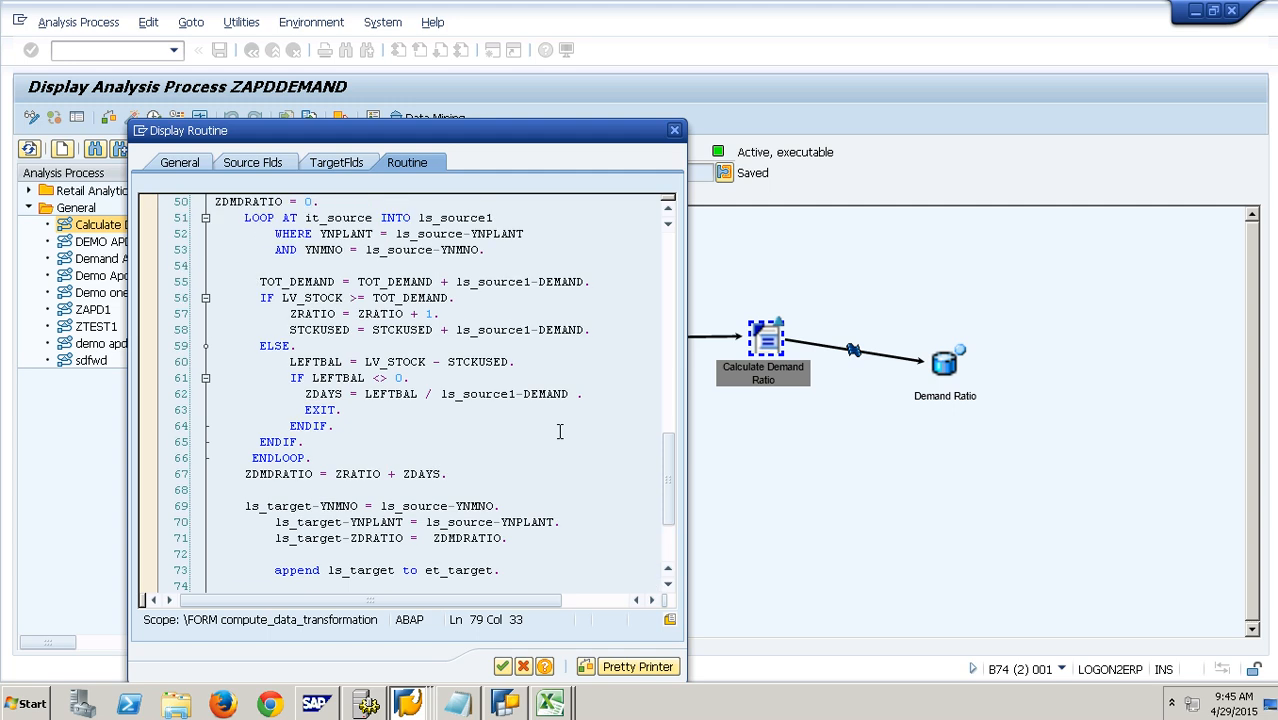
click(403, 380)
click(432, 362)
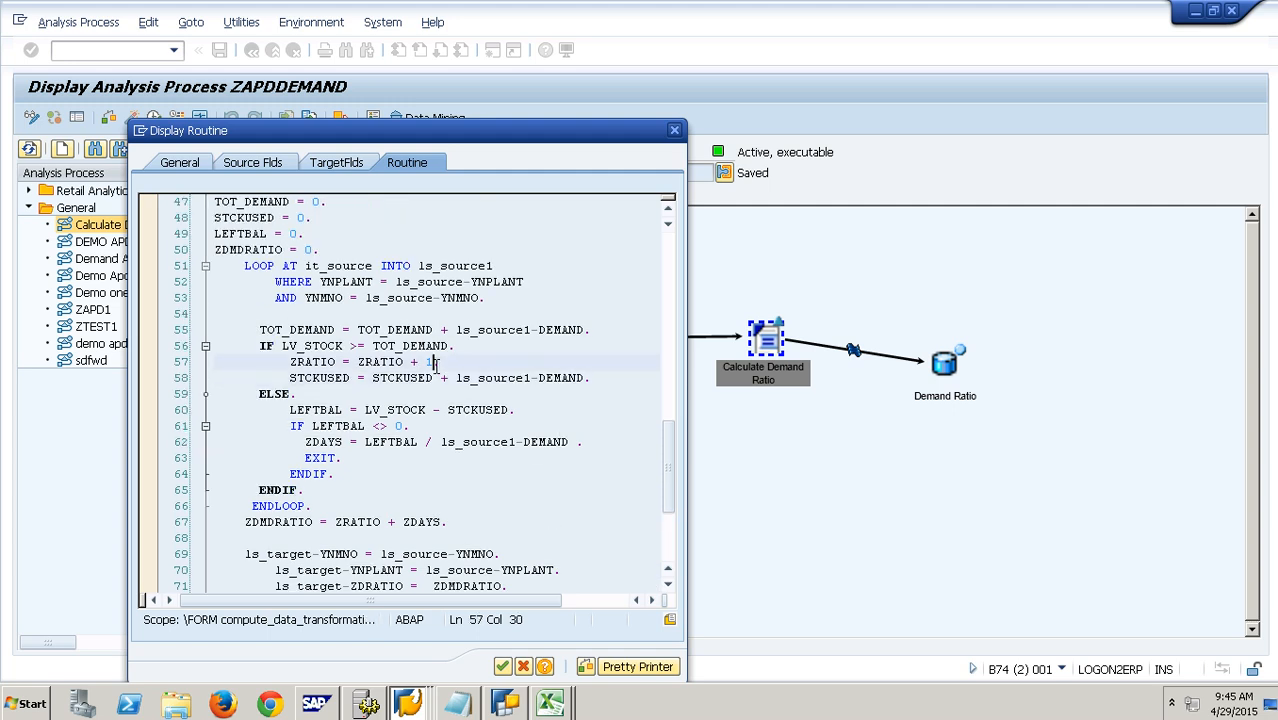
click(382, 362)
click(384, 446)
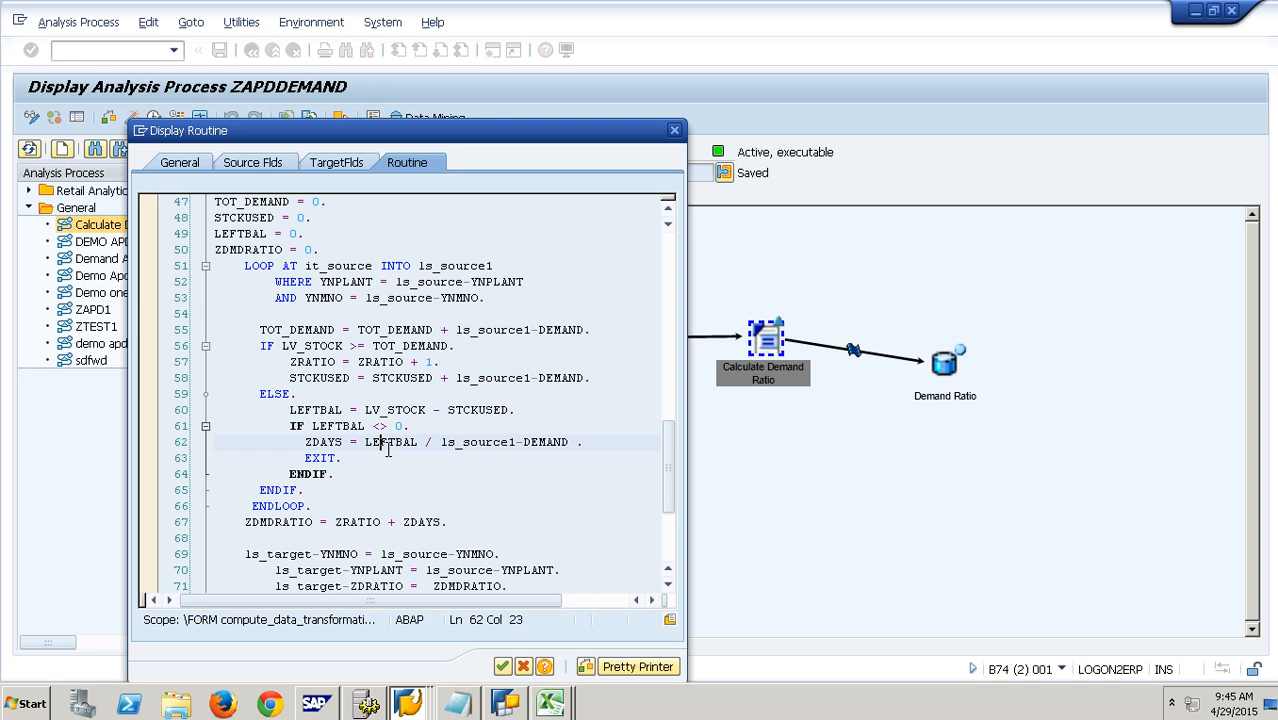
scroll(336, 528, down, 1)
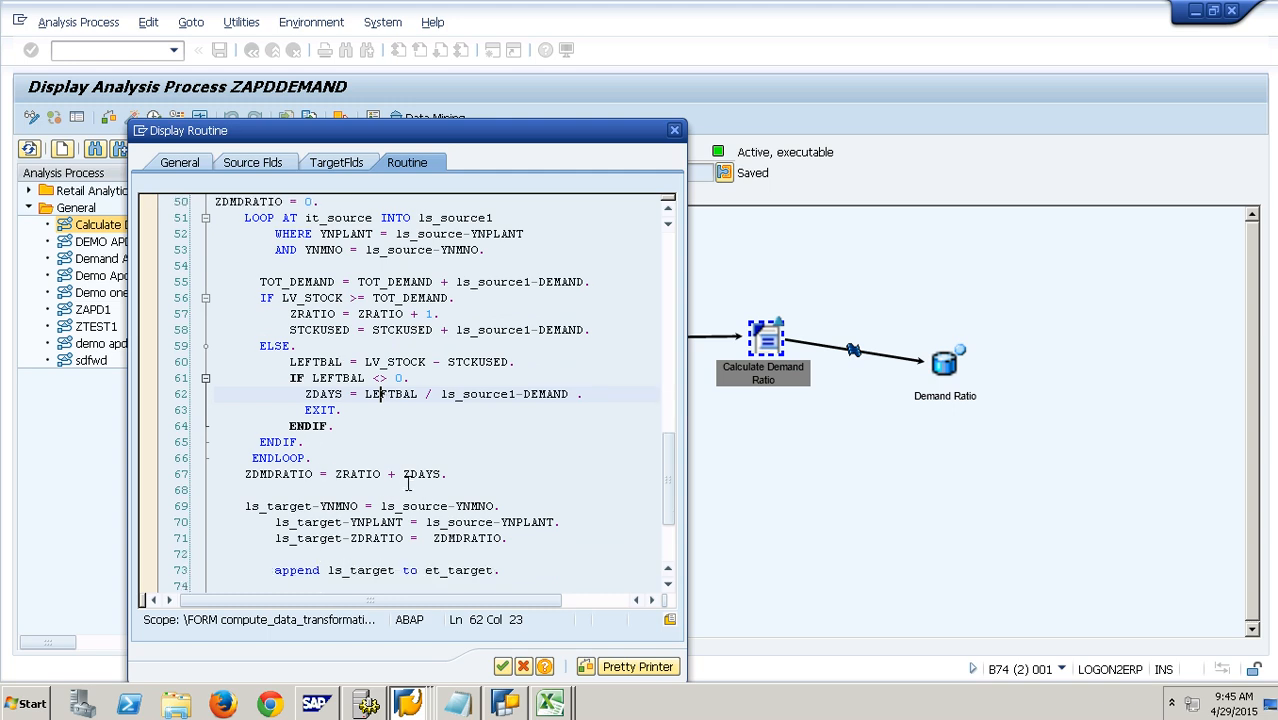
double_click(408, 476)
drag(335, 476, 214, 476)
click(390, 538)
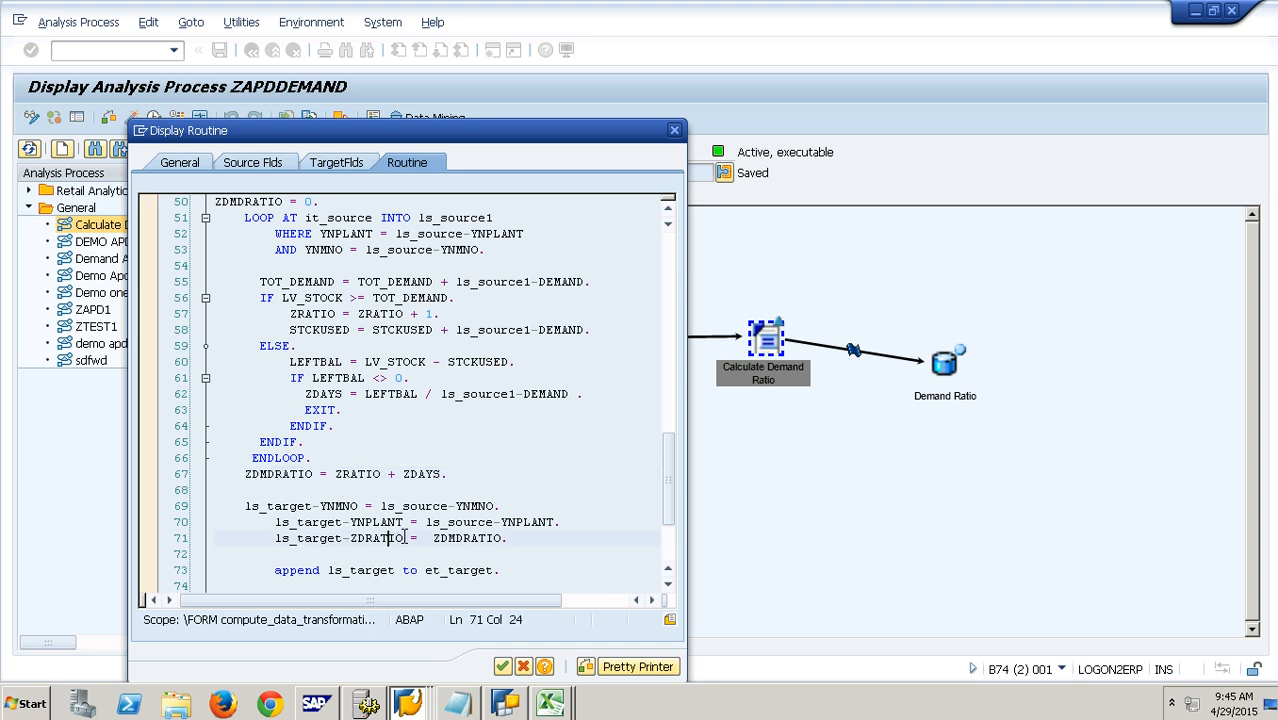
Step: Examine how ls_target is appended to et_target, sorted and cleared of duplicates, and cancel the routine display
scroll(404, 537, down, 2)
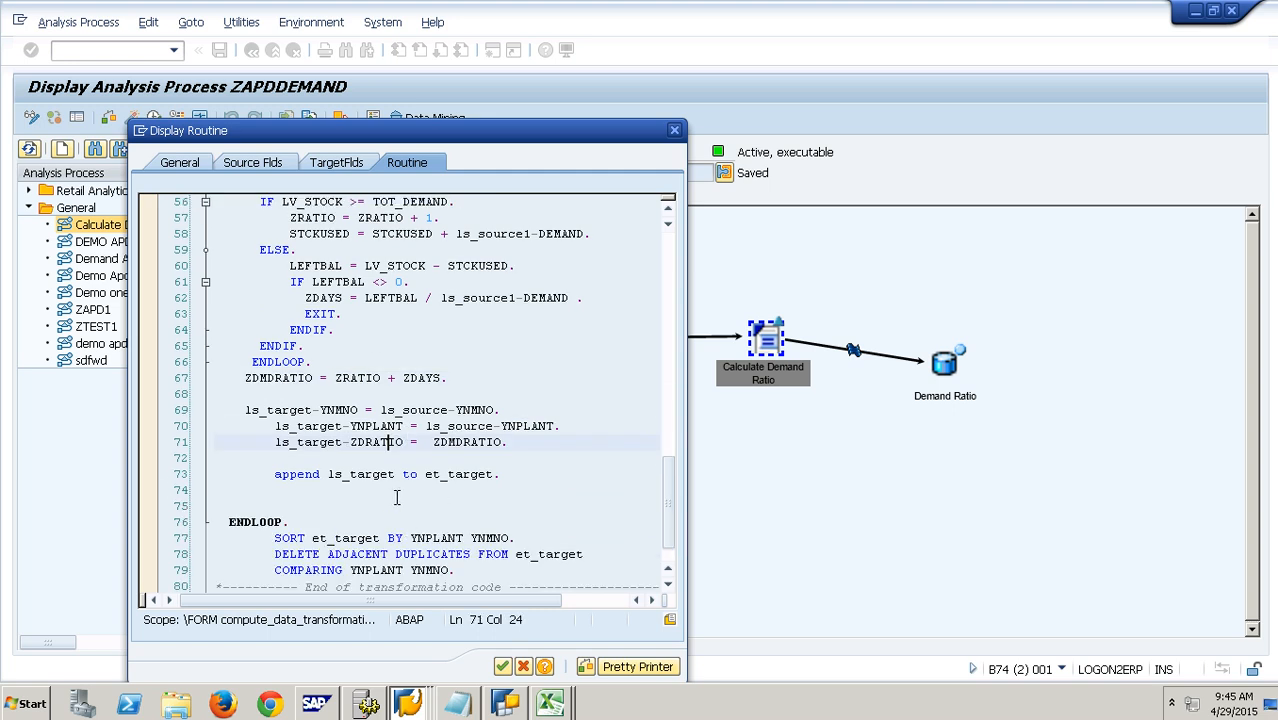
drag(422, 478, 500, 479)
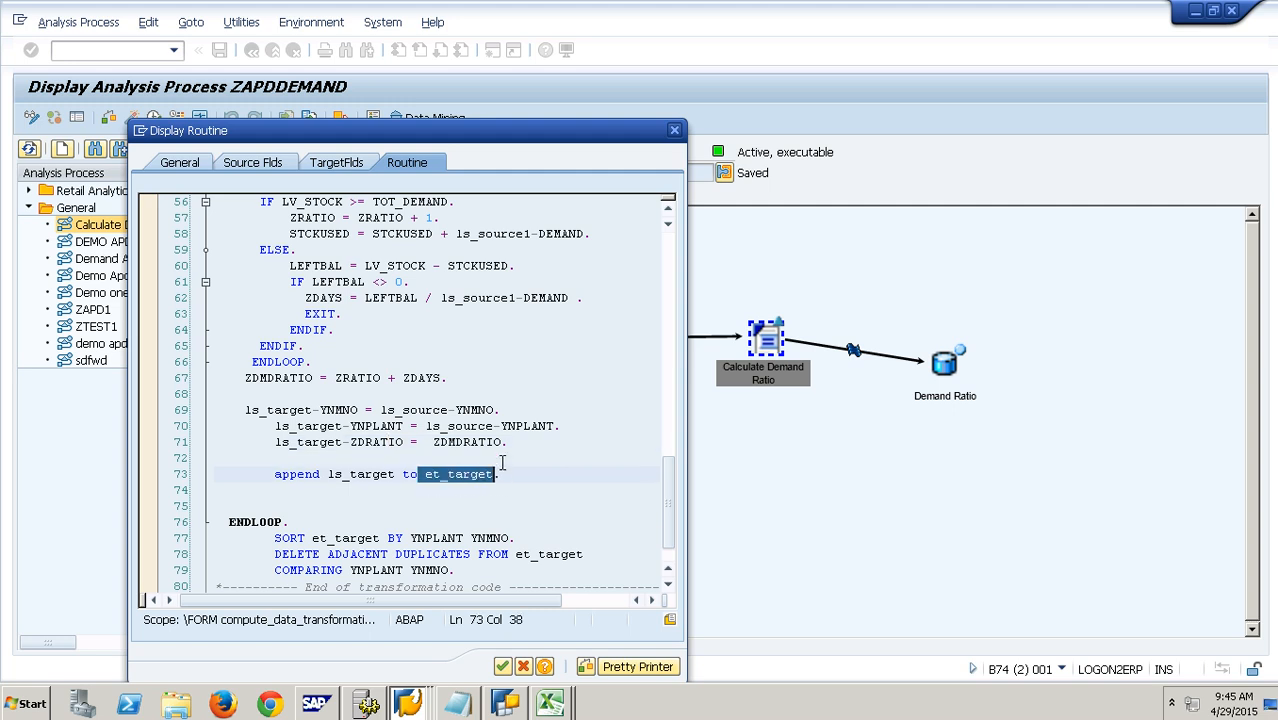
click(510, 443)
drag(247, 410, 360, 410)
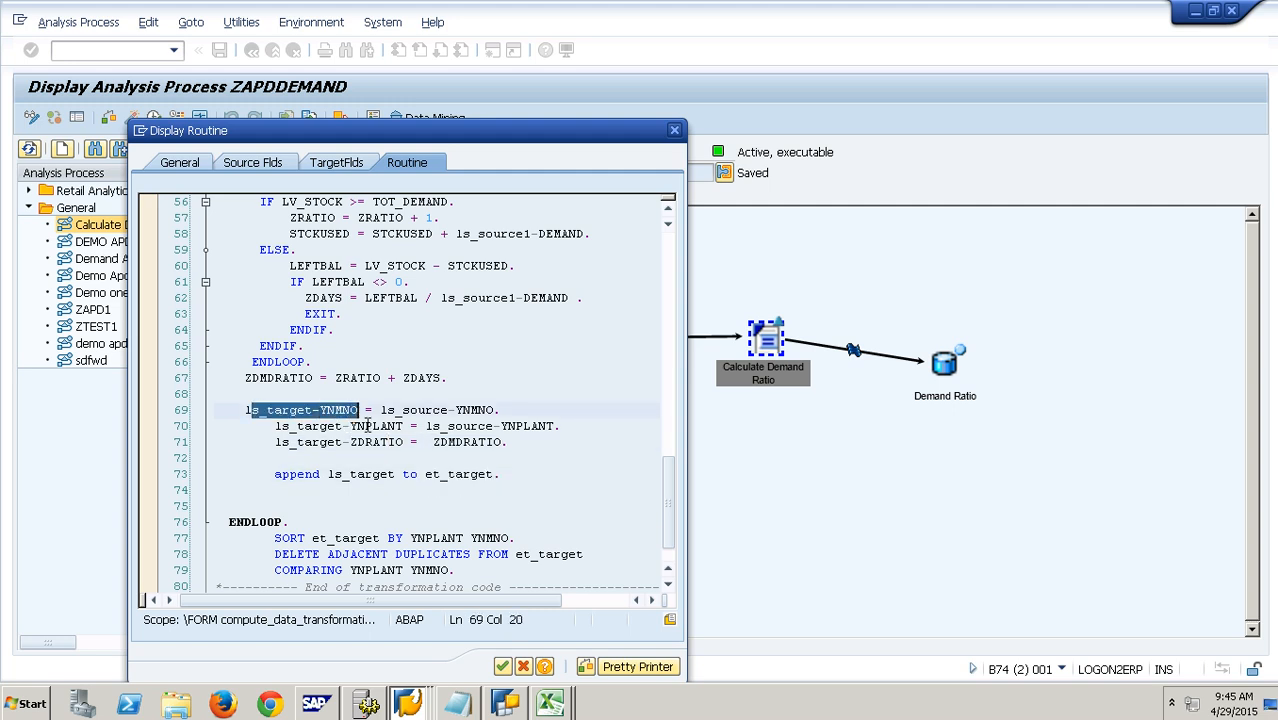
click(381, 442)
click(360, 476)
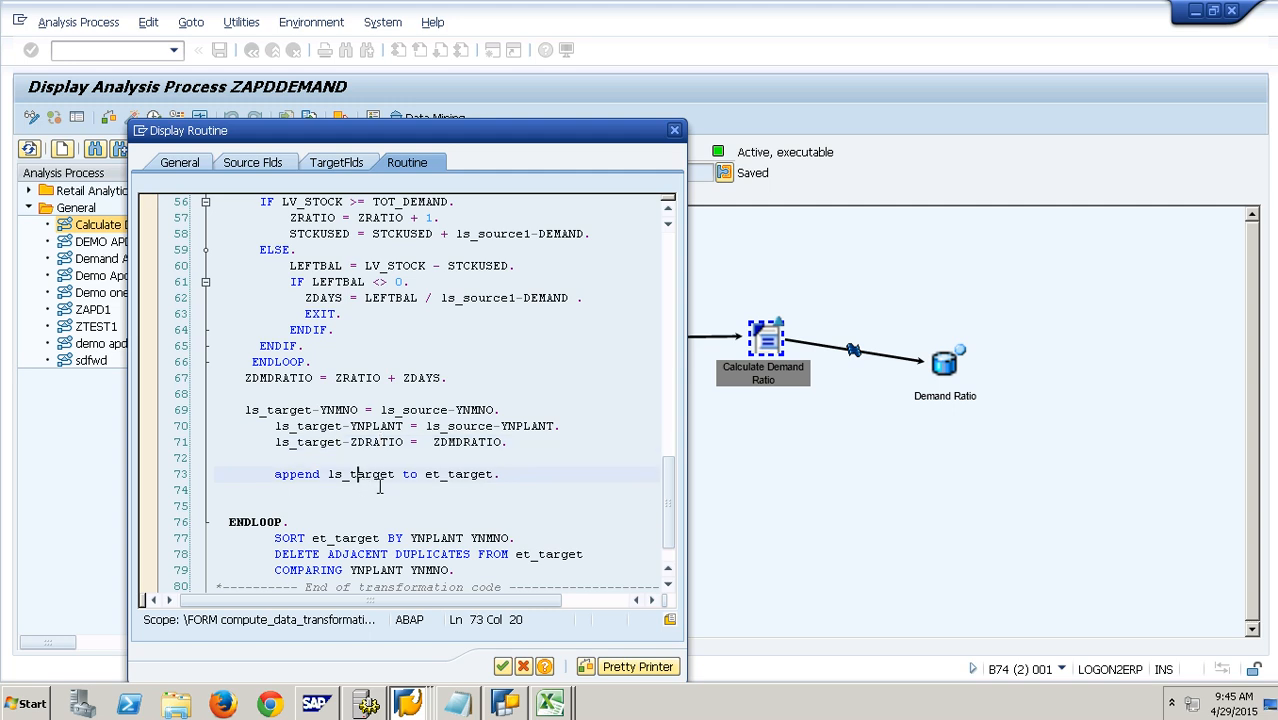
drag(426, 478, 502, 487)
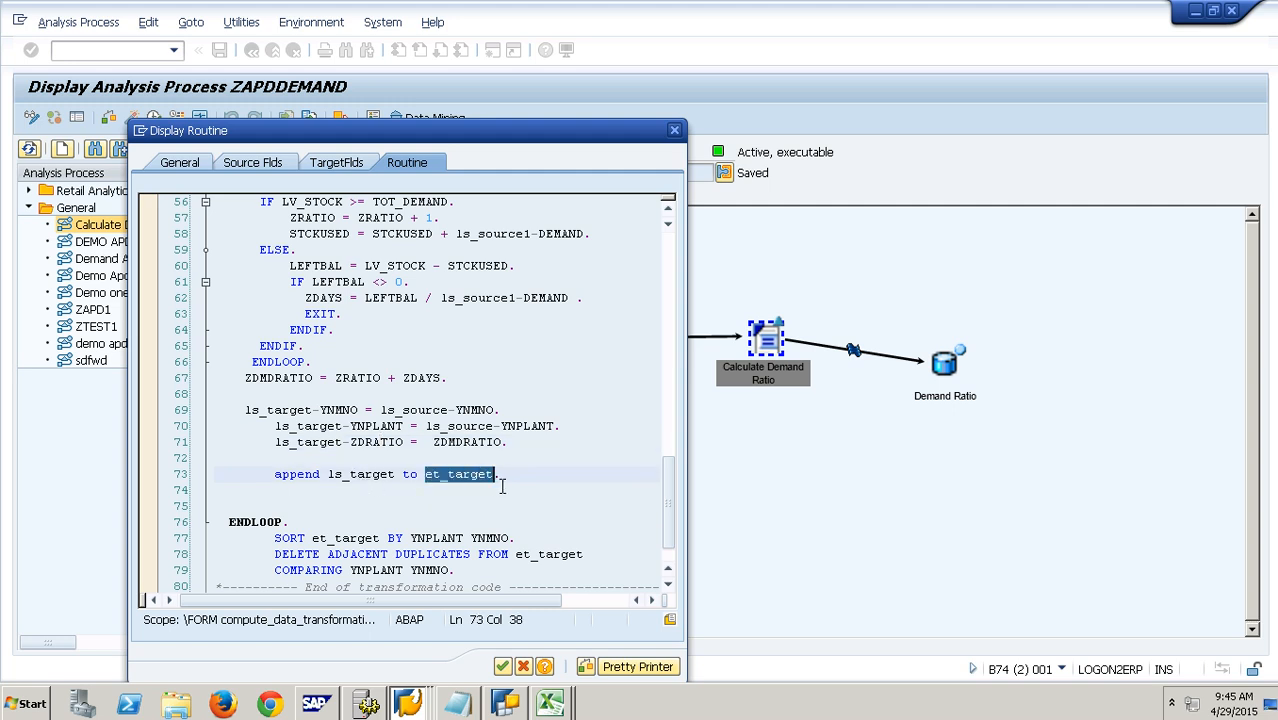
scroll(502, 482, down, 3)
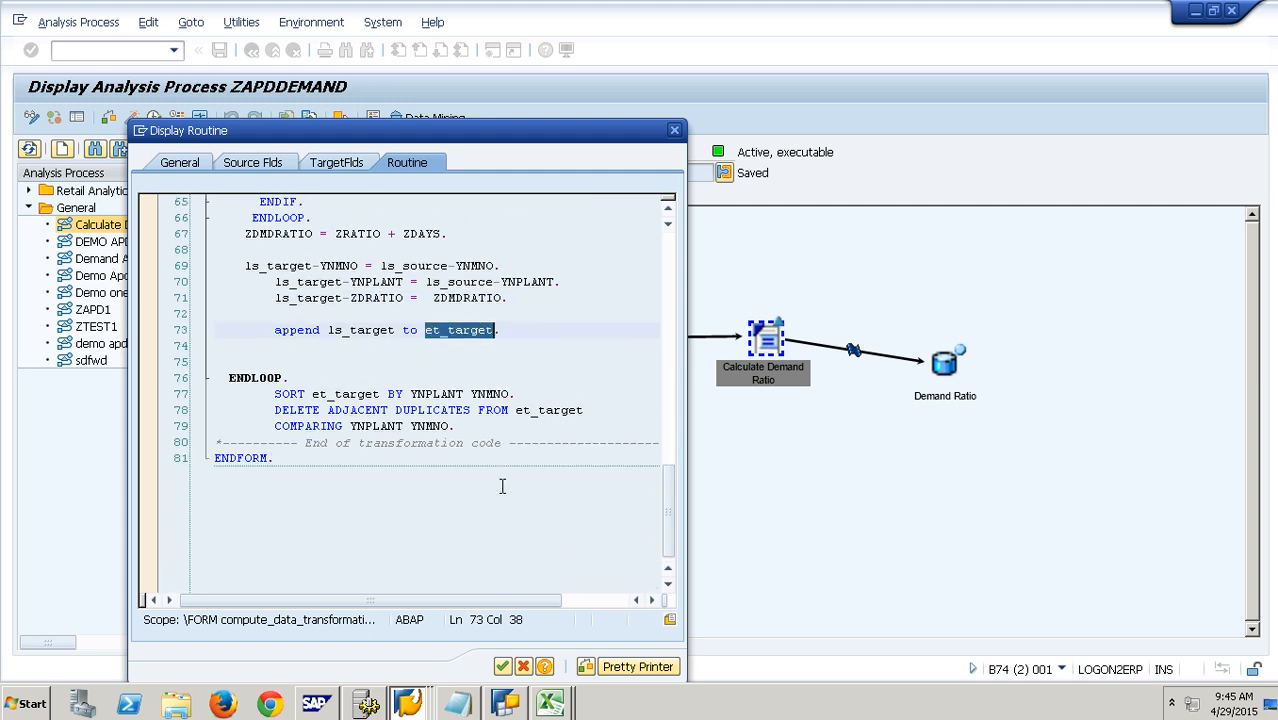
click(462, 428)
shift+click(216, 394)
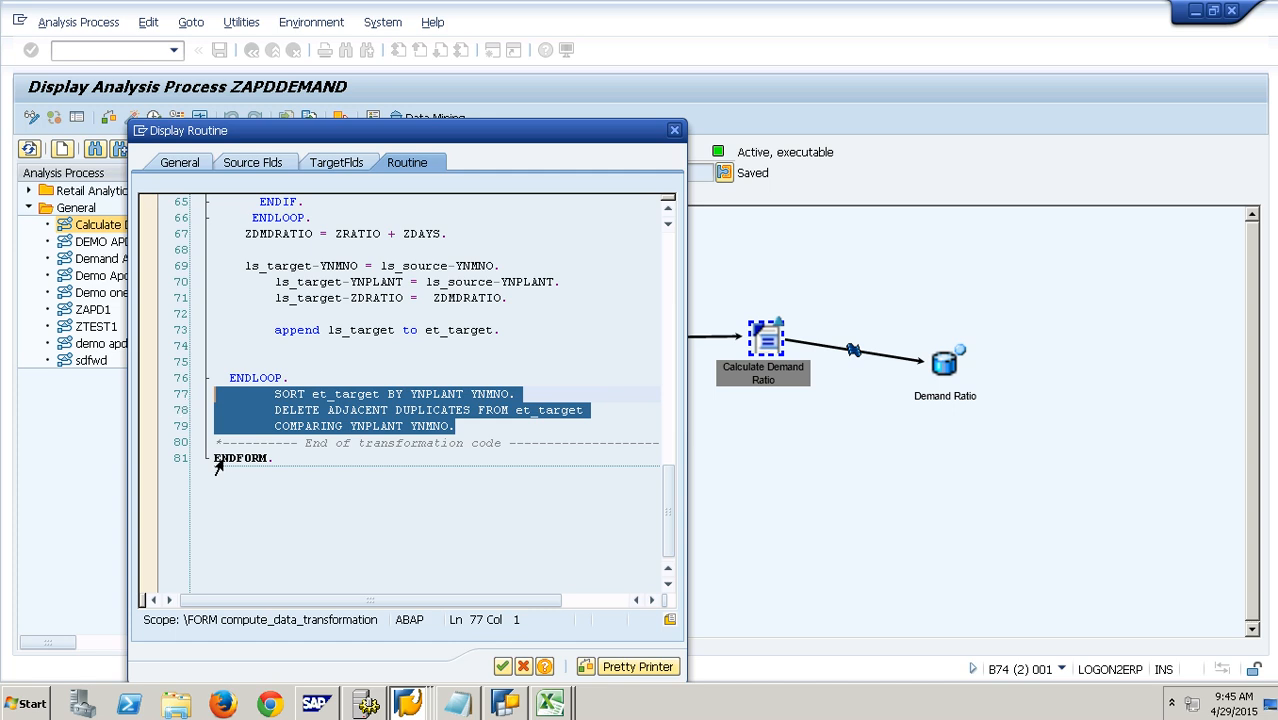
click(528, 668)
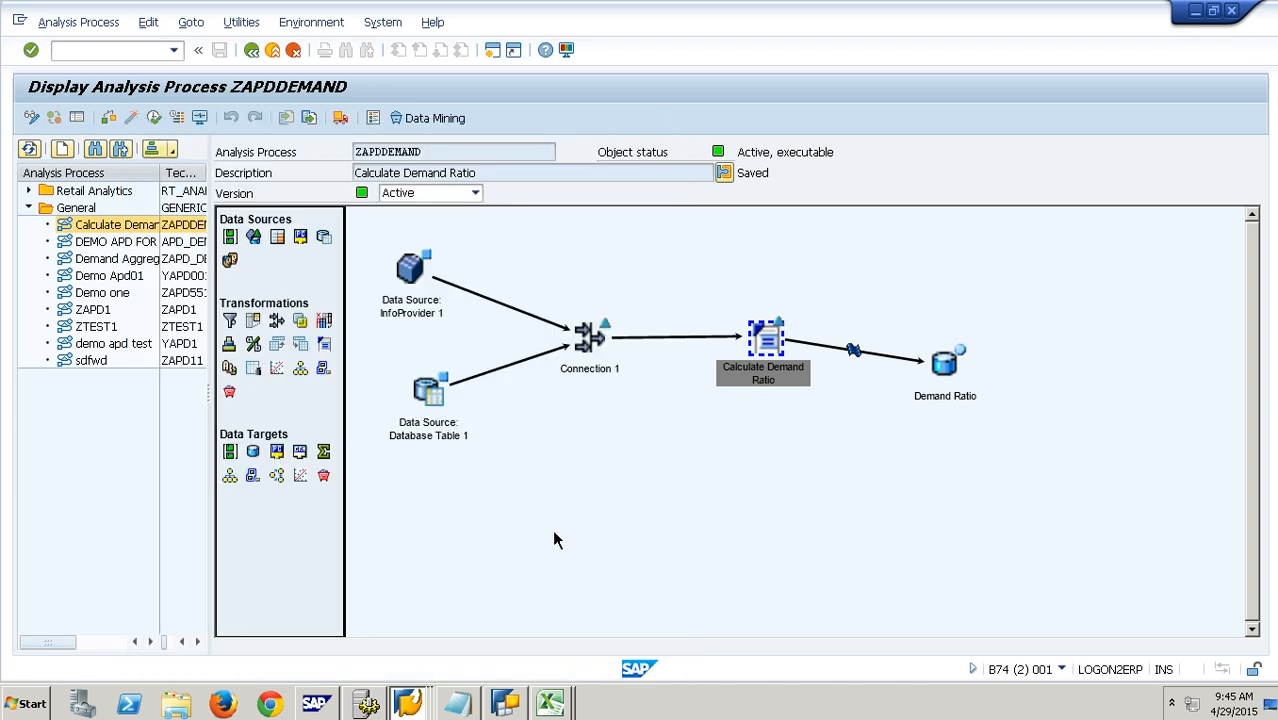
Step: Display the analysis processes ZAPD1 and YAPD1 and switch YAPD1 to change mode
mouse_move(567, 708)
click(865, 355)
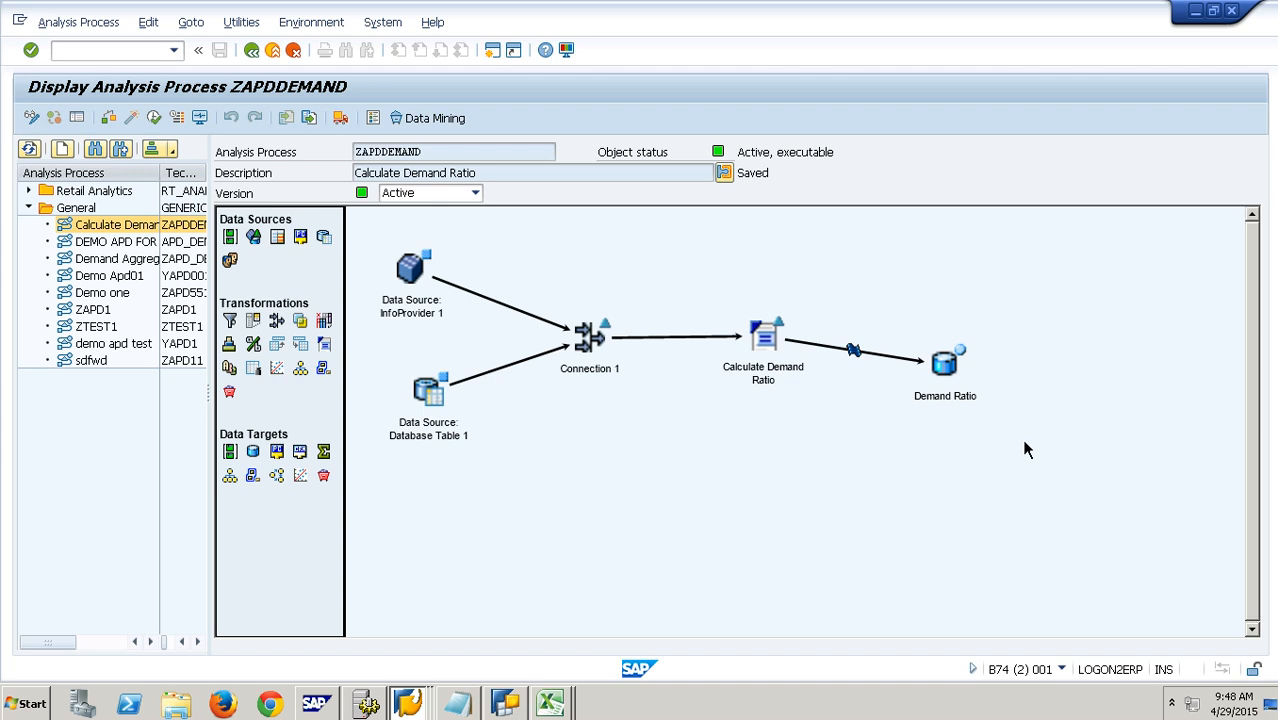
double_click(106, 312)
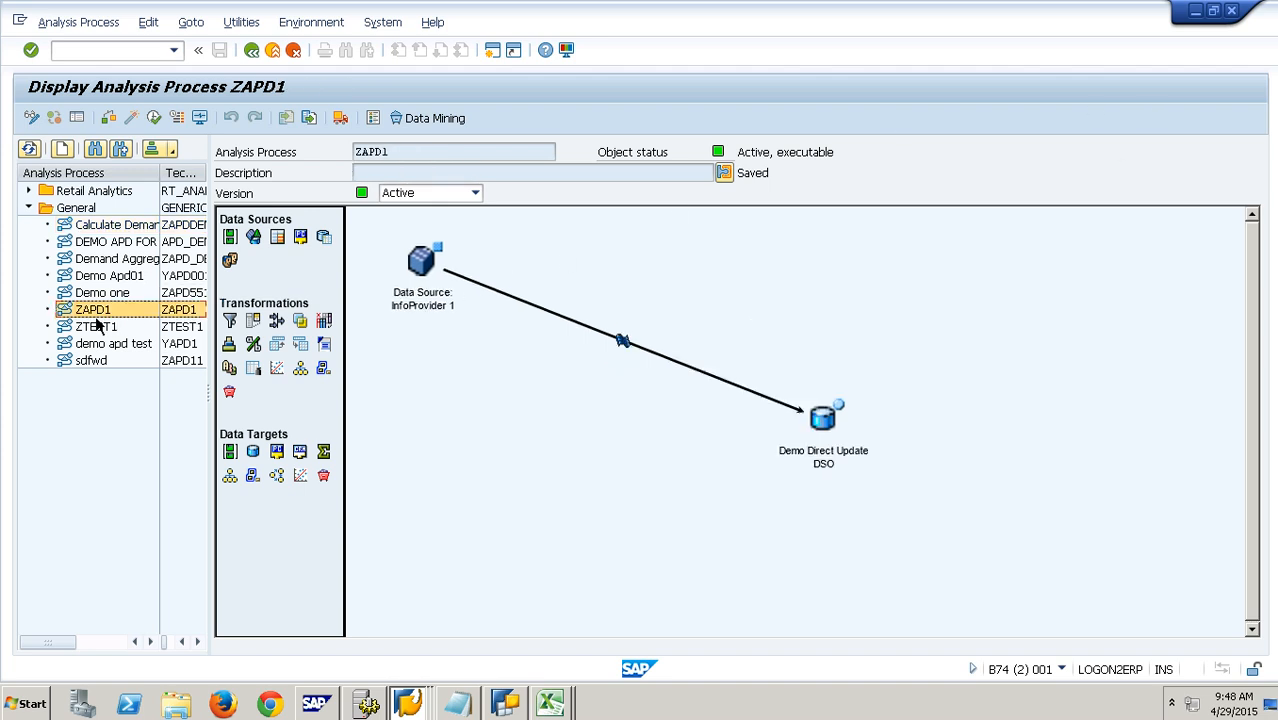
double_click(123, 346)
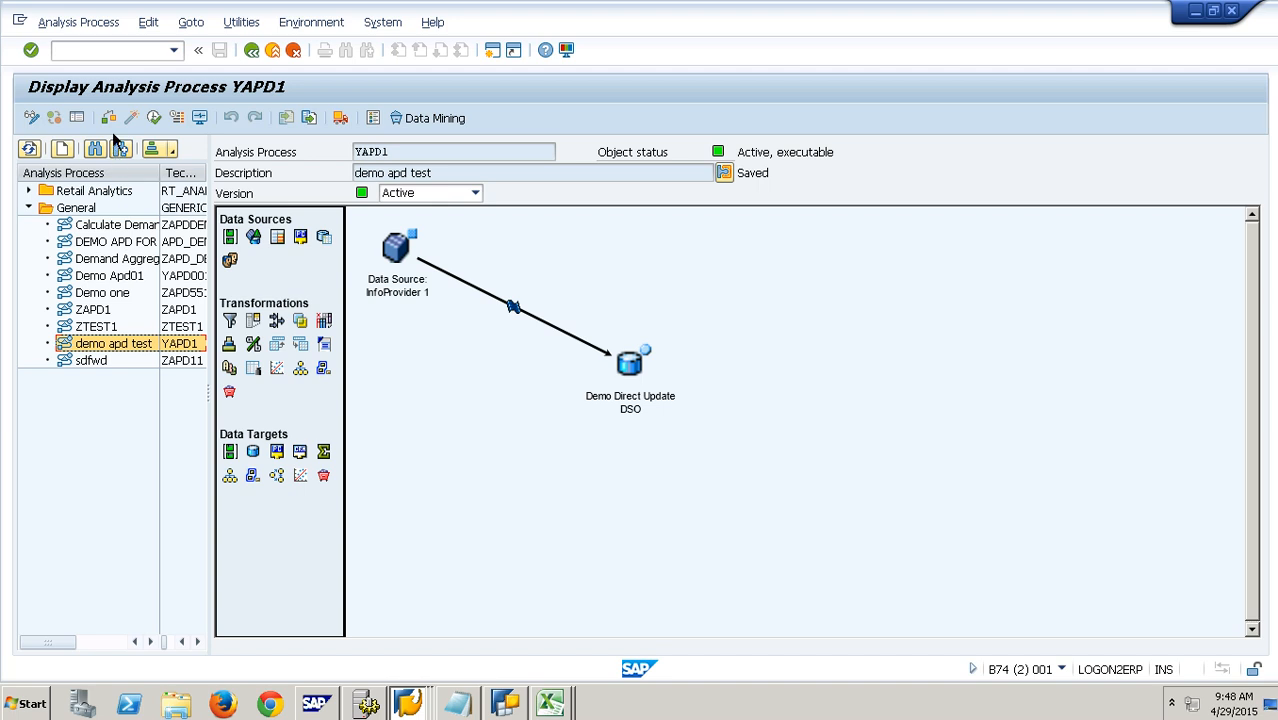
click(32, 117)
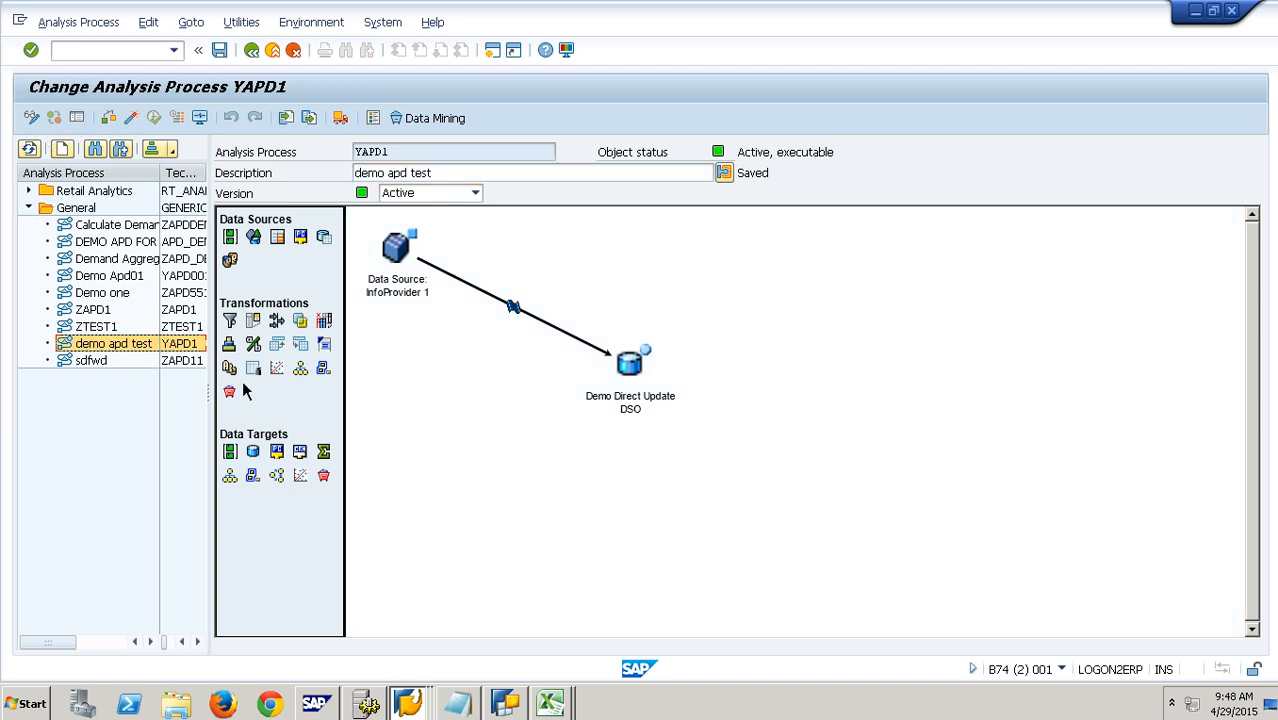
Step: Review the properties of YAPD1's InfoProvider data source and cancel them
right_click(405, 288)
click(455, 404)
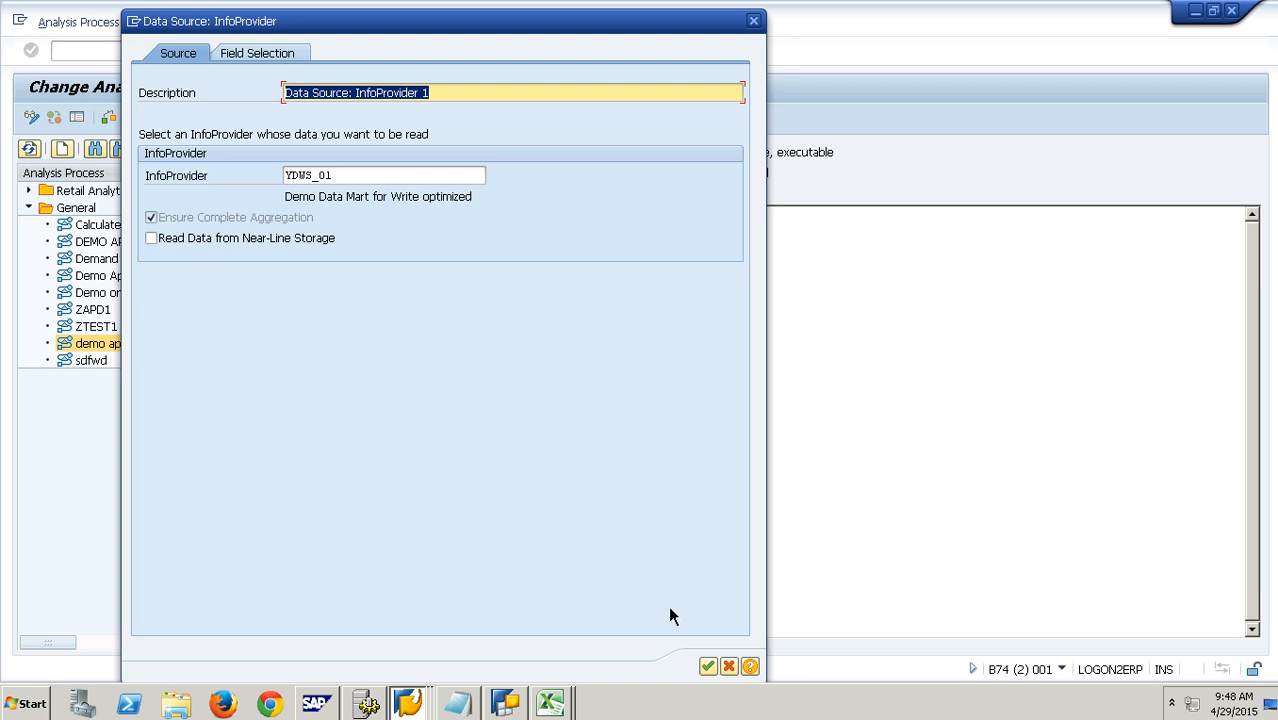
click(728, 666)
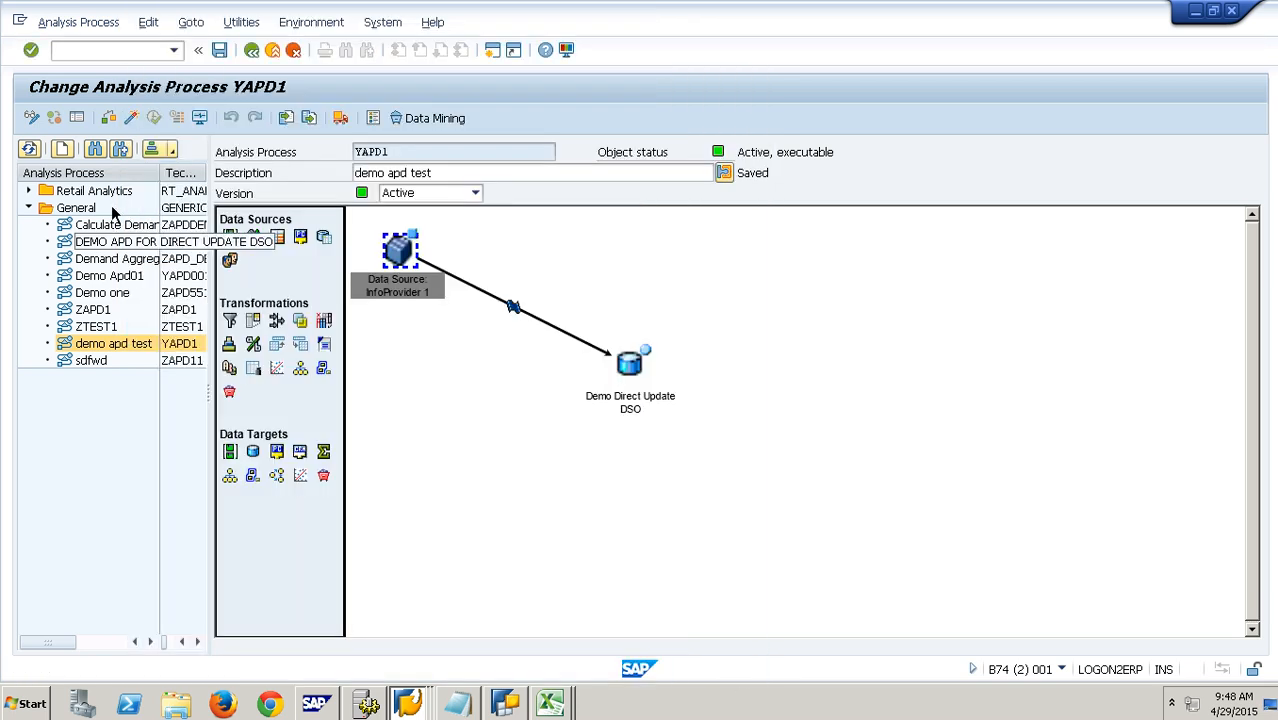
Step: Create an analysis process in the General application folder and add an InfoProvider data source to it
click(62, 149)
key(F4)
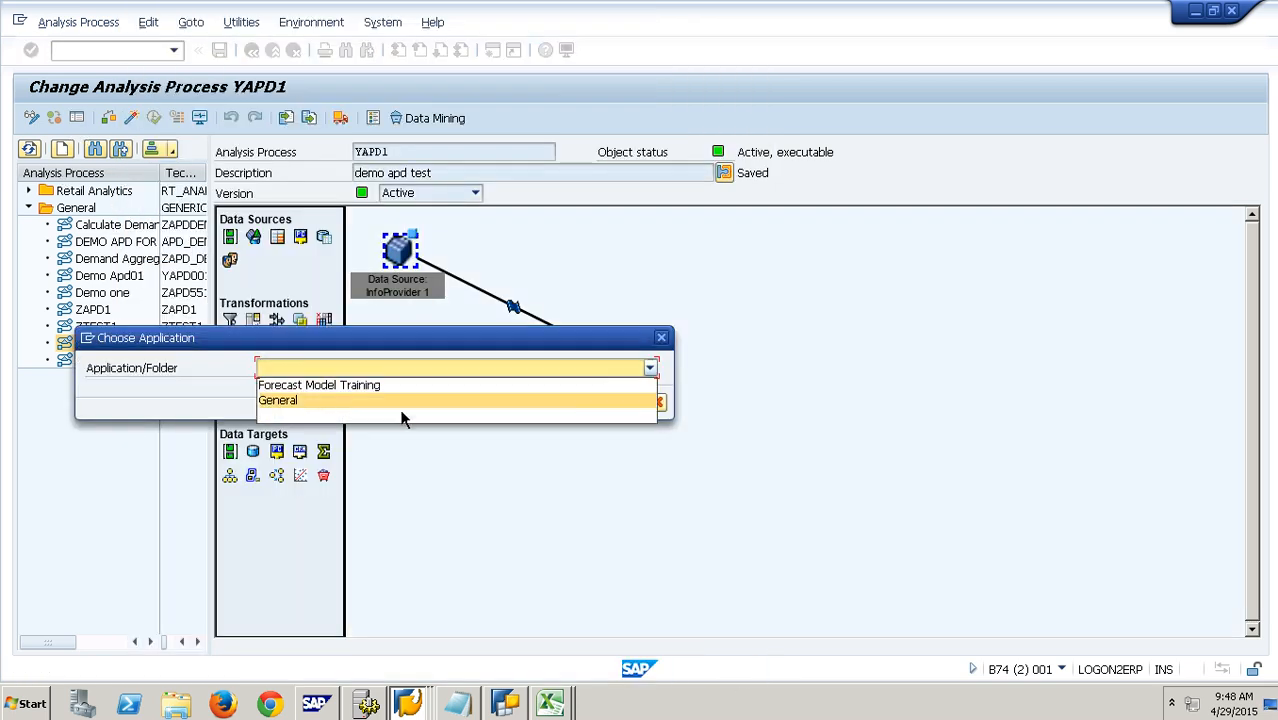
click(399, 400)
click(637, 404)
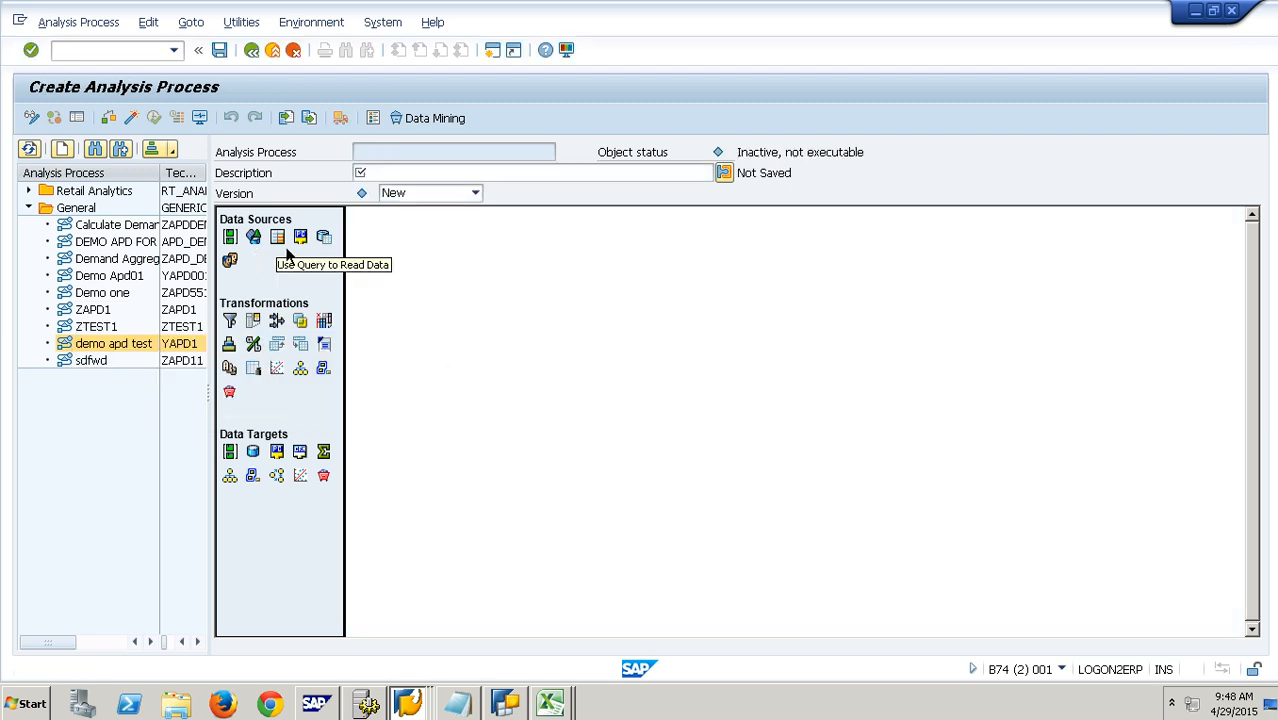
drag(255, 238, 408, 265)
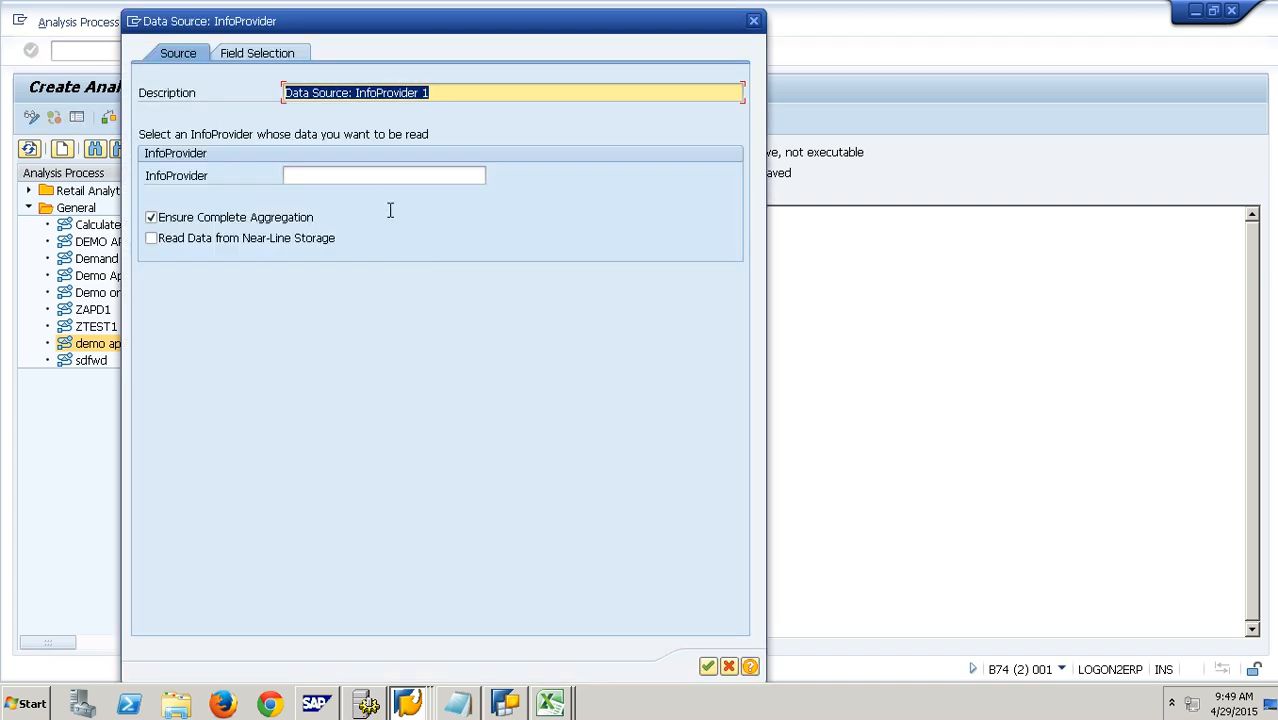
Step: Switch to the RFC Destination MDX PARSER session and open the Data Warehousing Workbench there
click(410, 703)
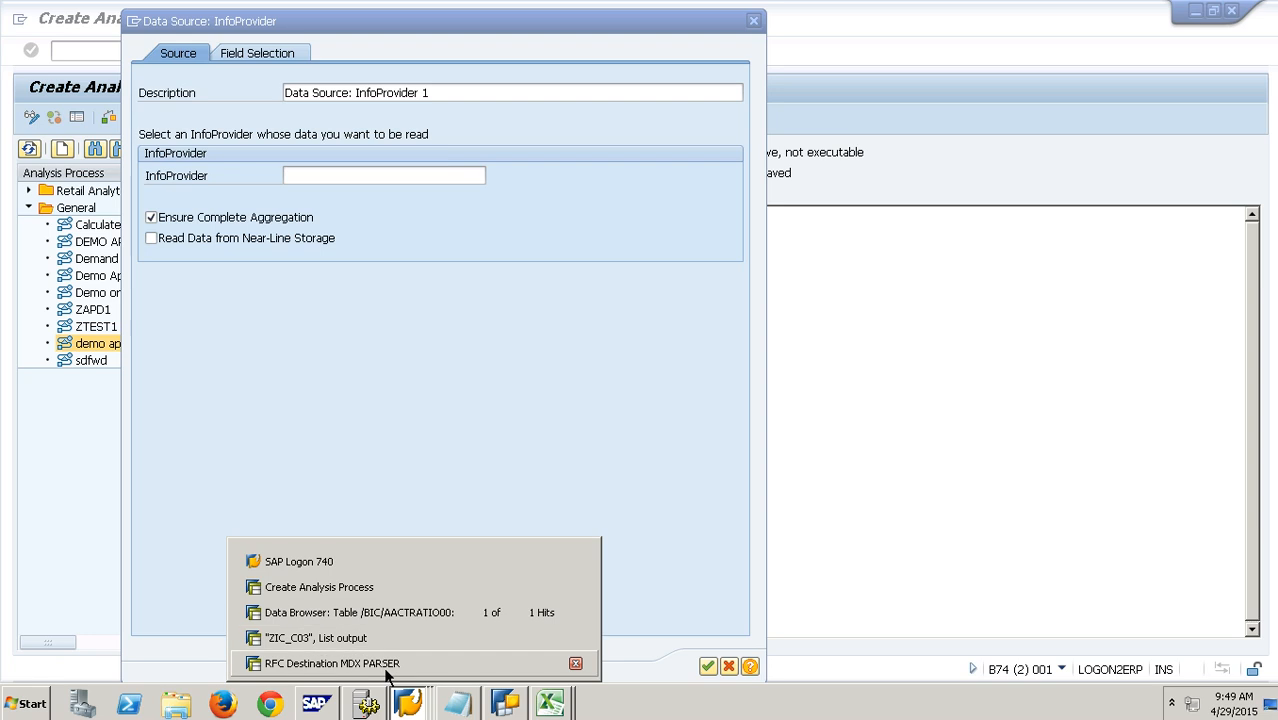
click(332, 663)
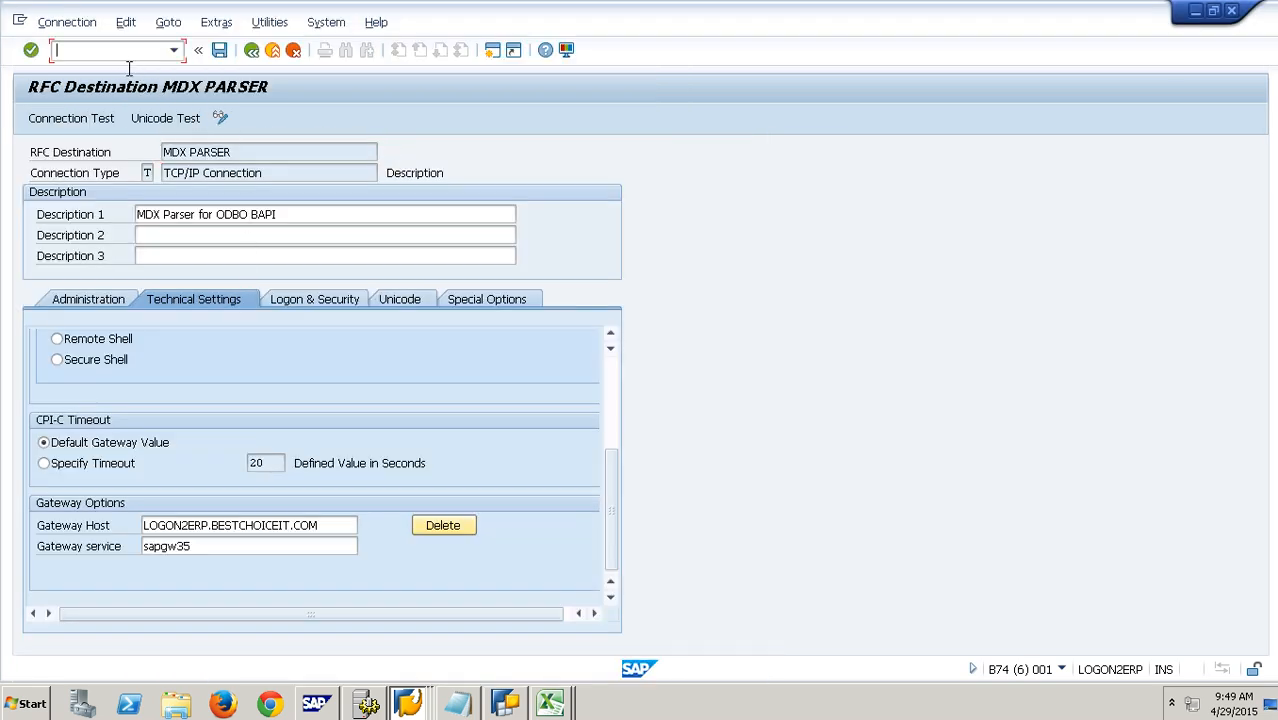
text(/nsm59)
key(Return)
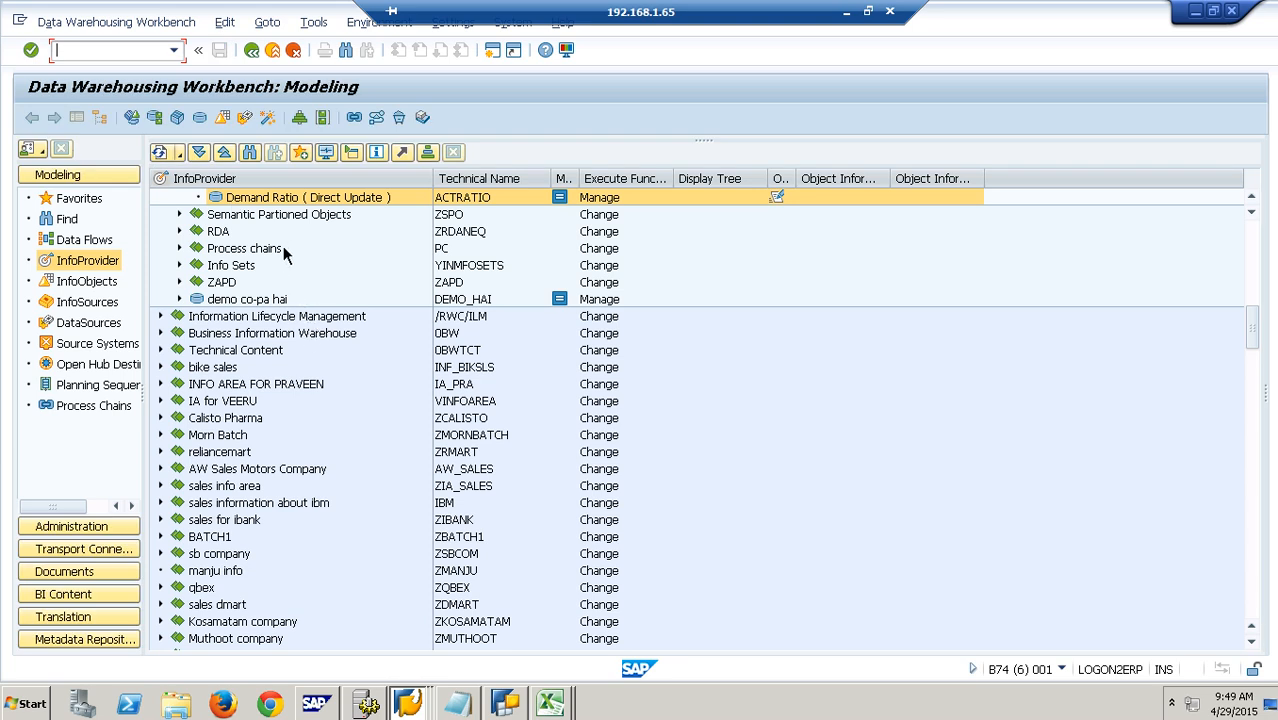
Step: Locate the Demo Demands cube in the Demo Inventory InfoArea and select its technical name DEMANDS
click(464, 202)
scroll(474, 250, up, 3)
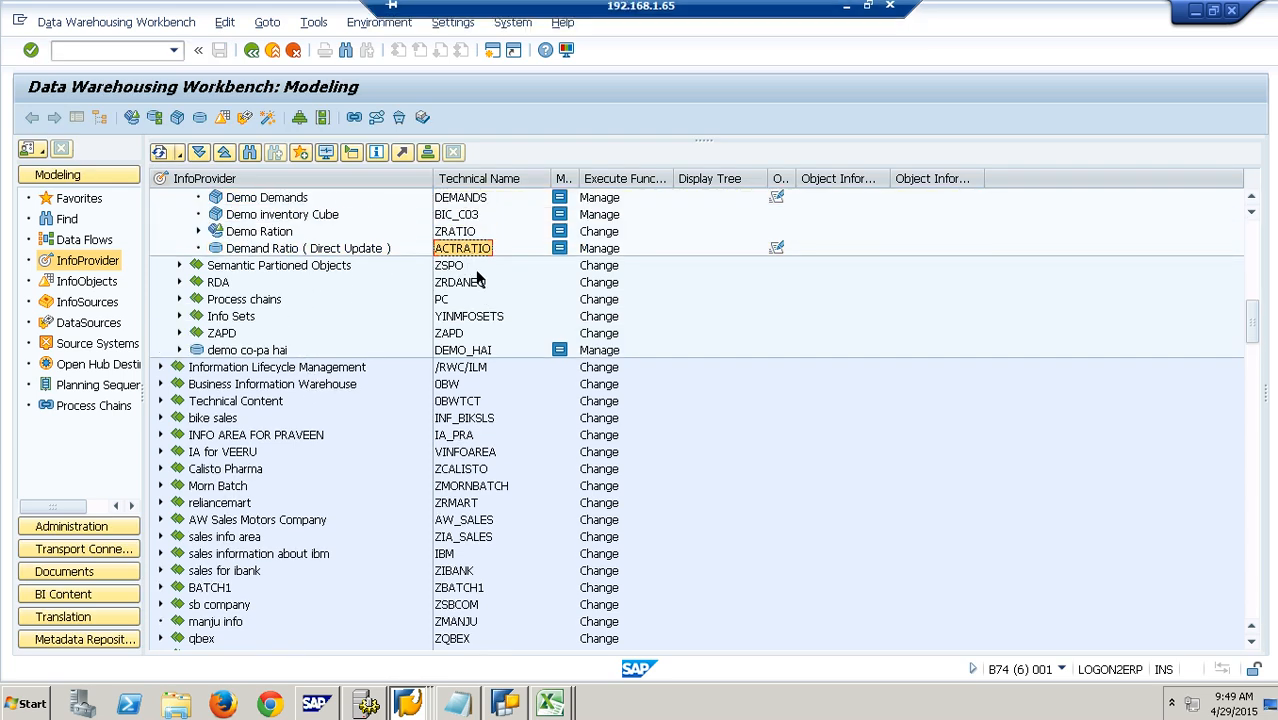
scroll(476, 273, up, 1)
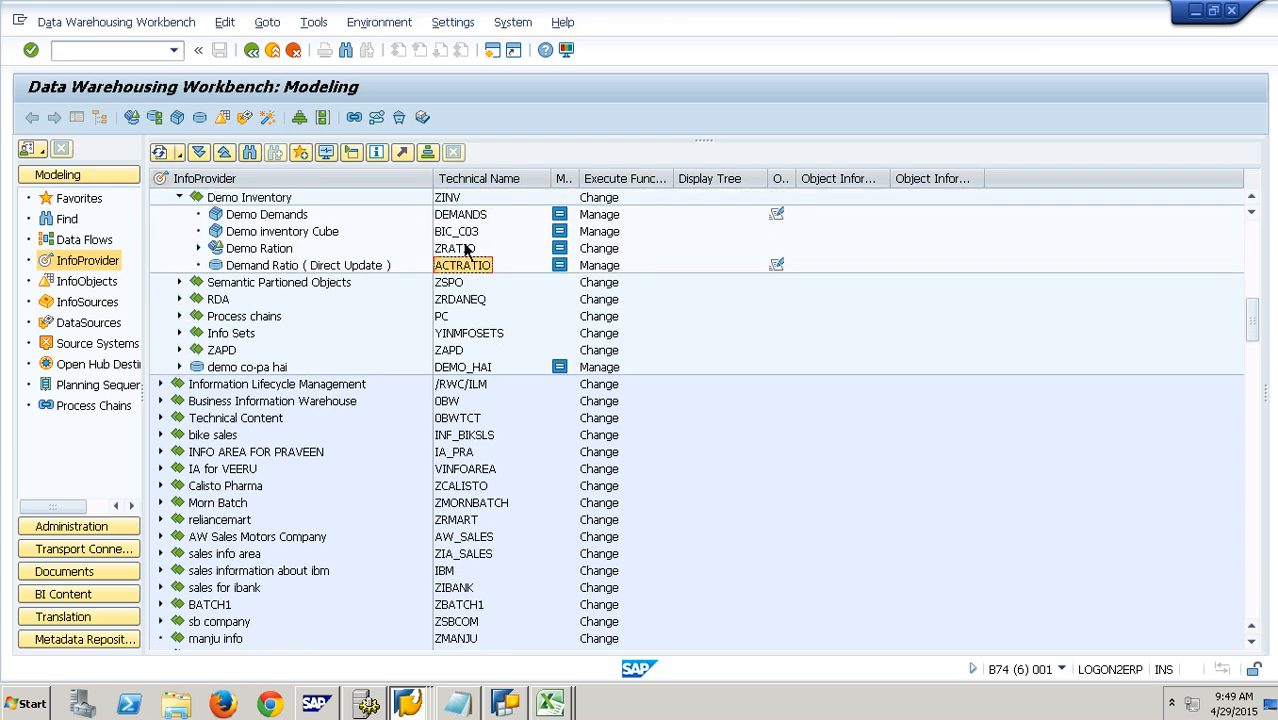
key(Up)
key(Up)
key(Up)
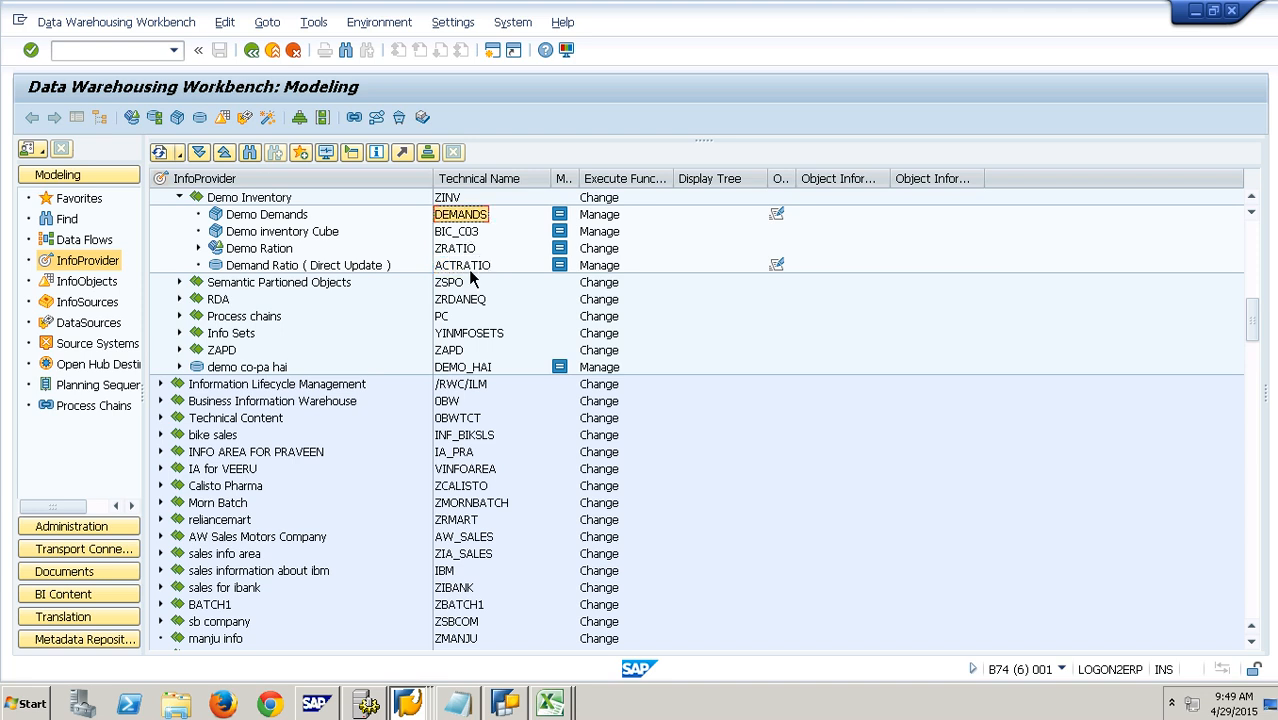
Step: Set the data source's InfoProvider to DEMANDS and select all its characteristics and the Demands key figure for reading
key(alt+Tab)
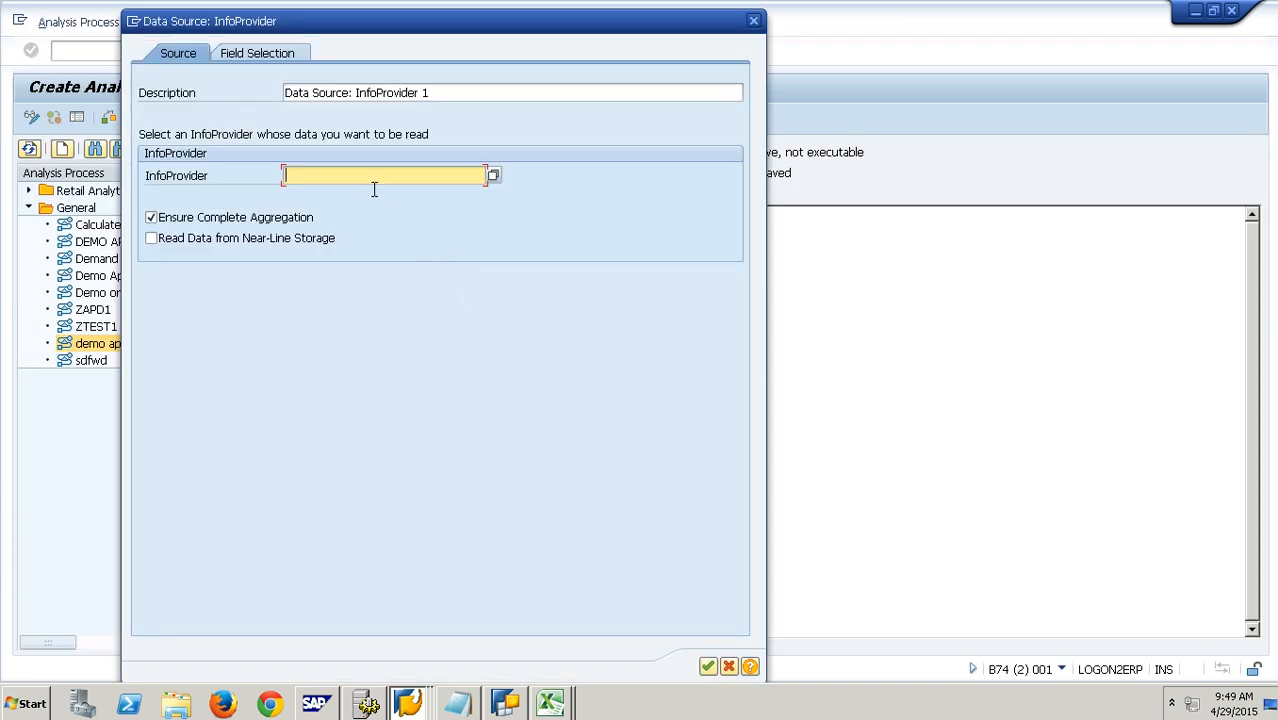
text(DEMANDS)
click(295, 60)
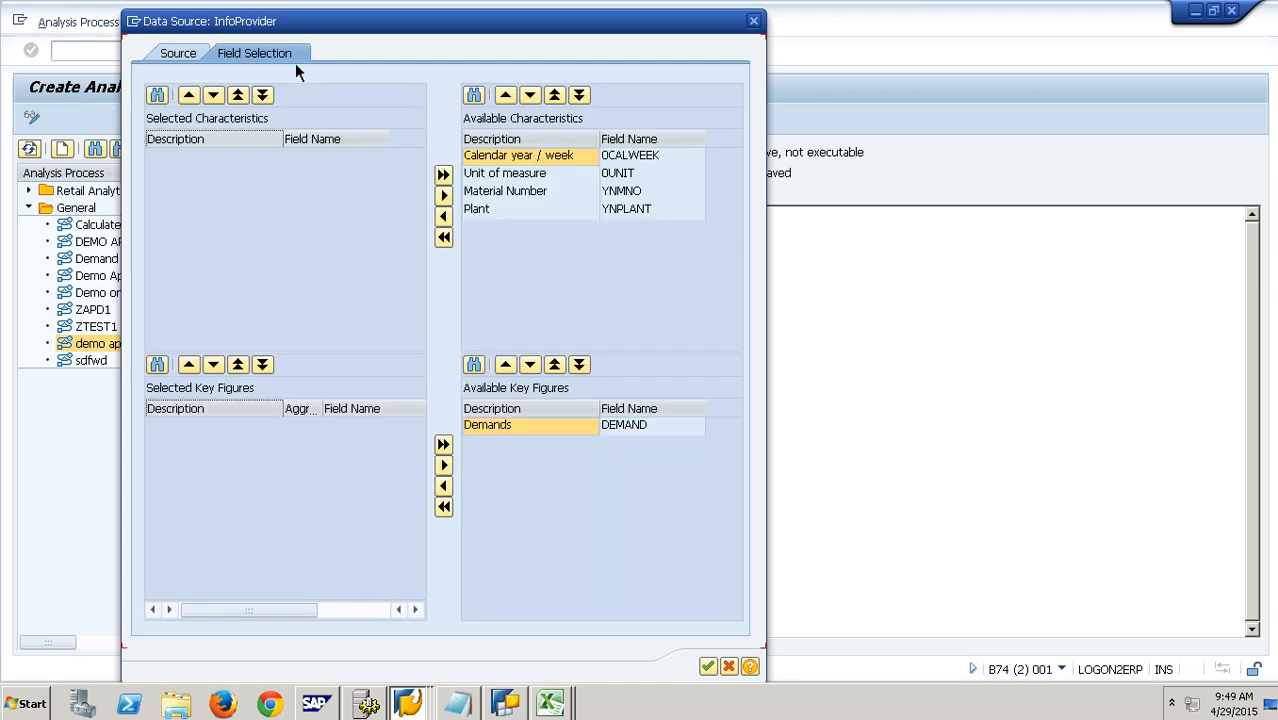
shift+click(523, 212)
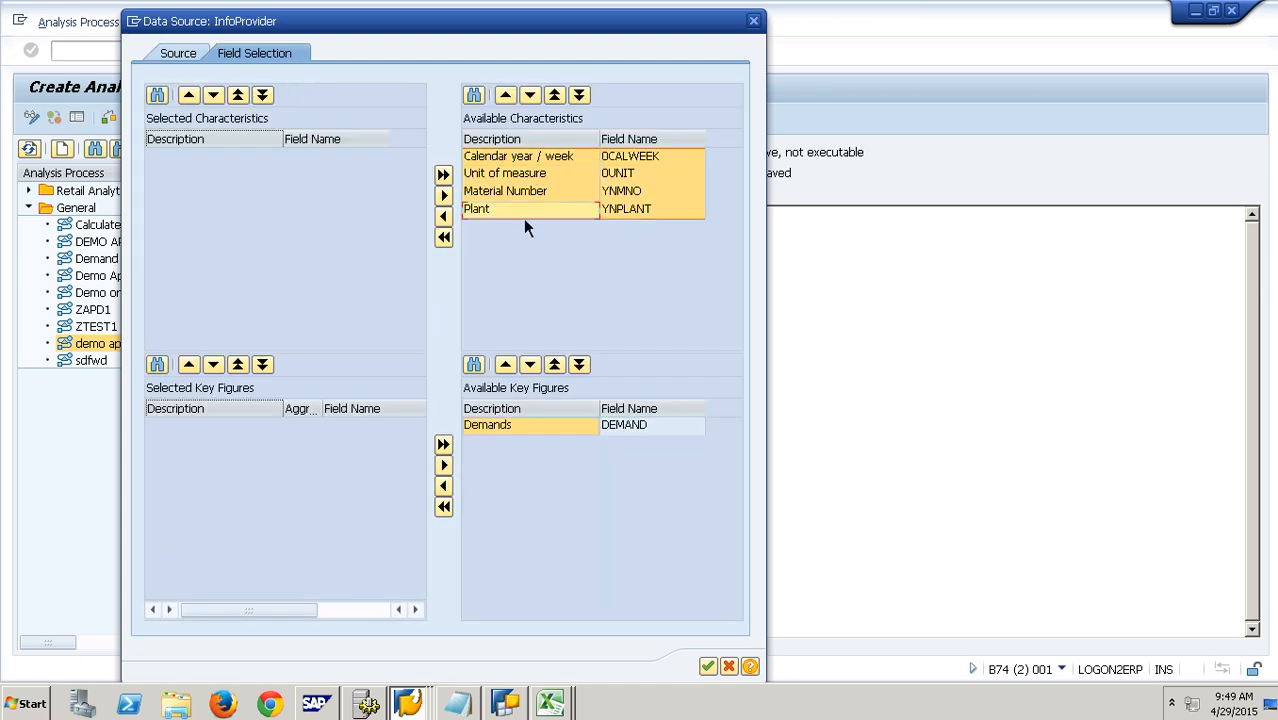
click(449, 240)
click(515, 440)
click(448, 485)
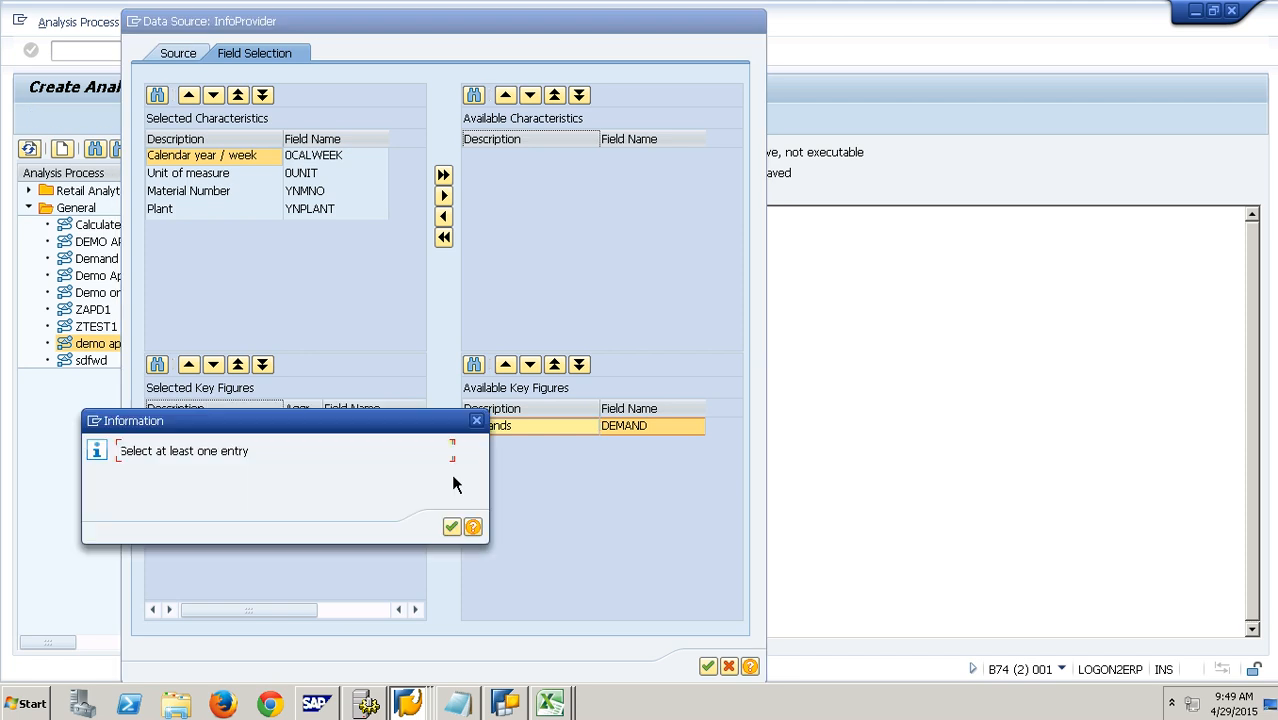
click(462, 541)
click(443, 486)
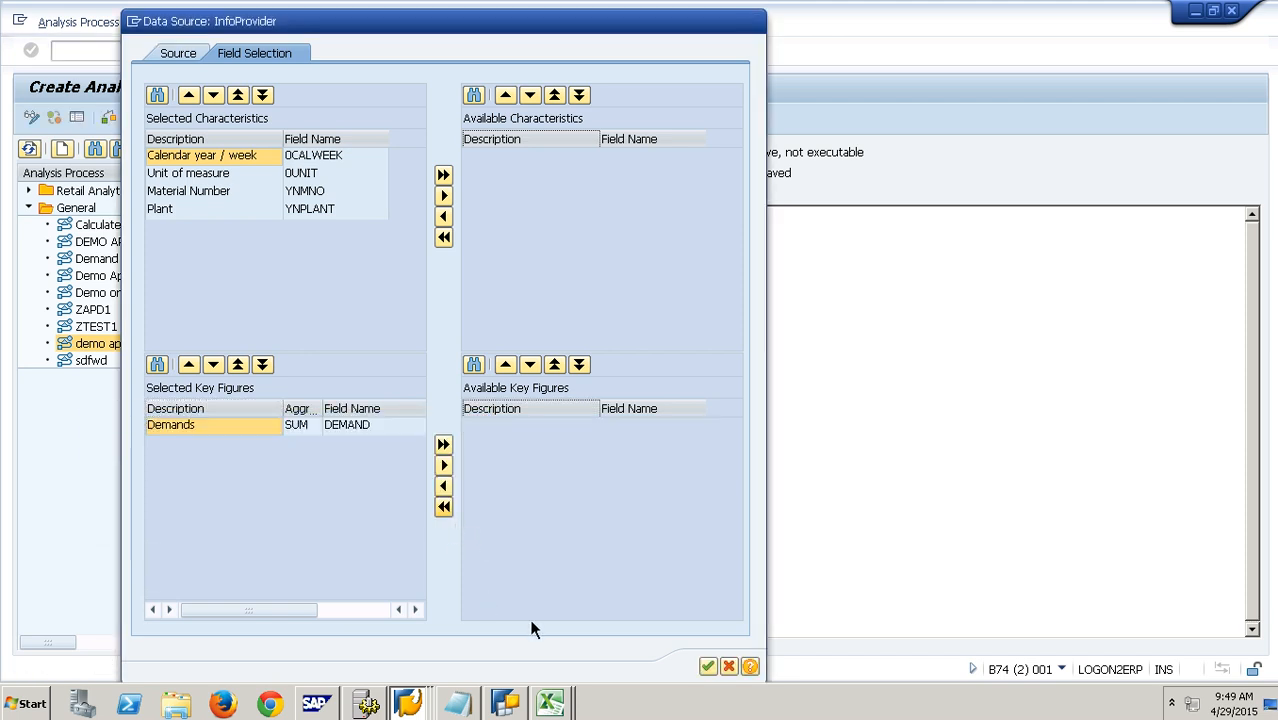
click(727, 670)
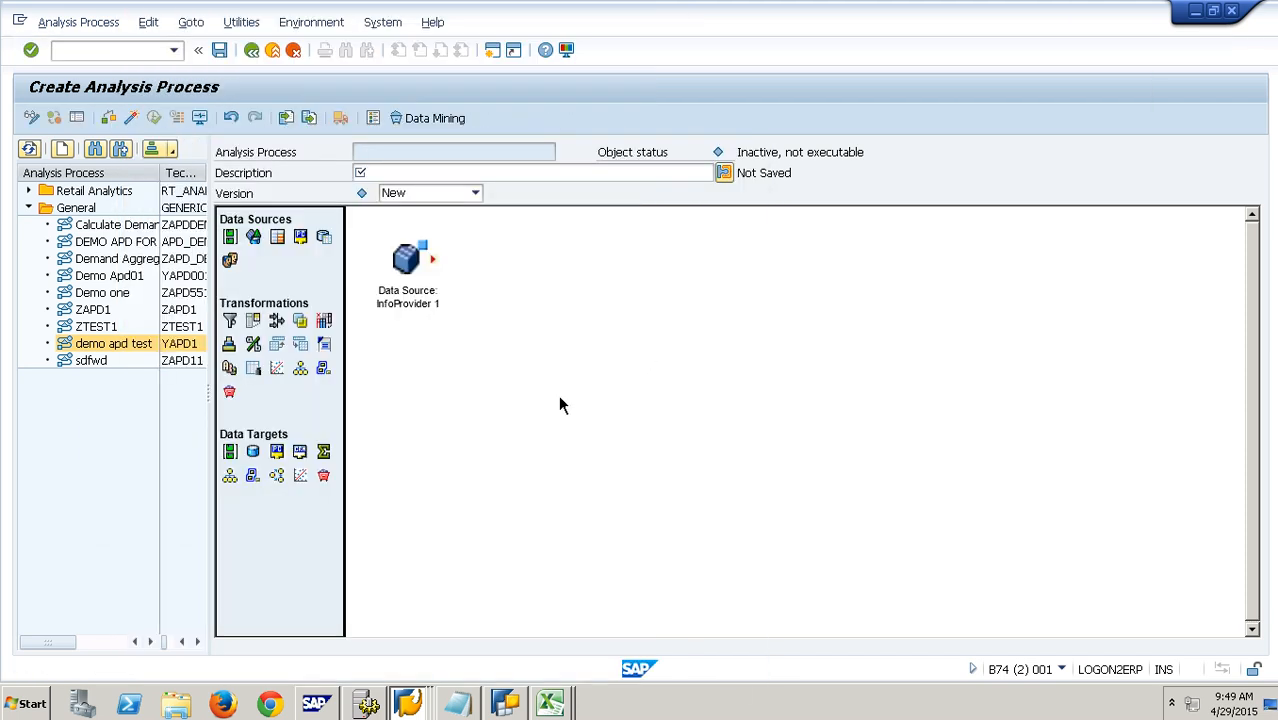
Step: Add a filter transformation fed by the InfoProvider data source and restrict it to plant P1
drag(229, 320, 600, 296)
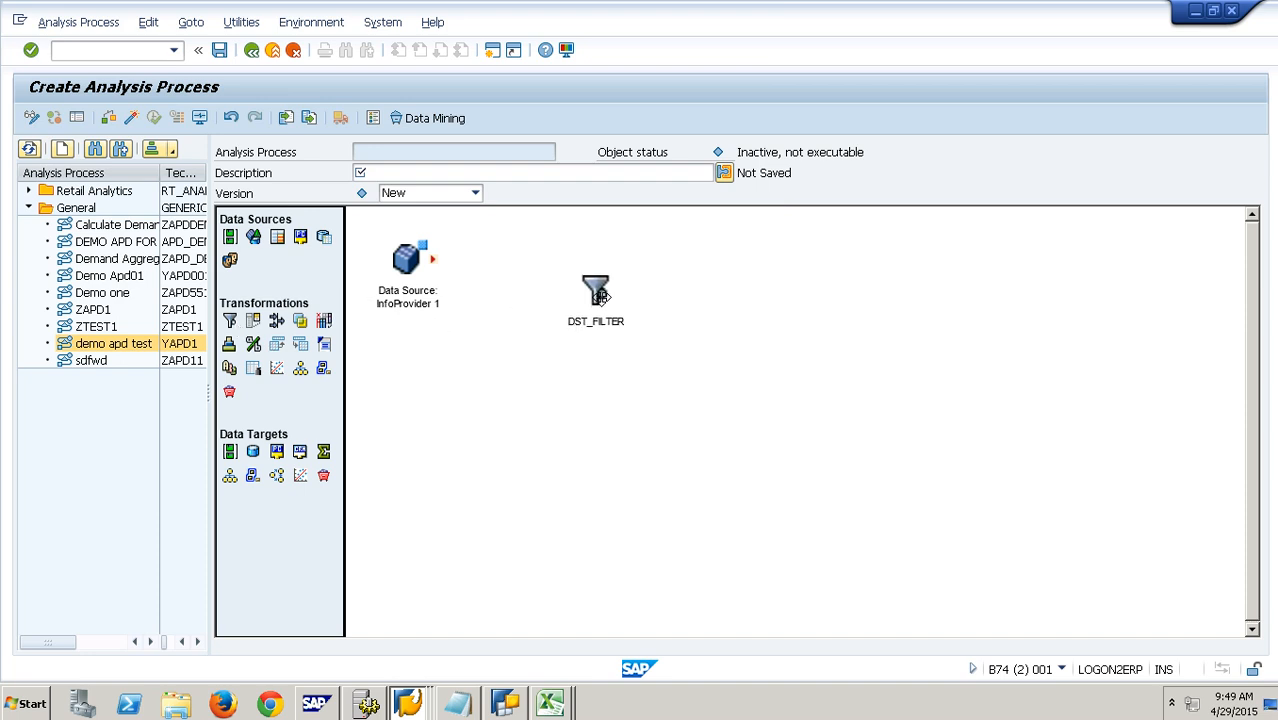
mouse_move(432, 260)
mouse_down()
mouse_move(598, 295)
mouse_move(602, 314)
mouse_up()
right_click(596, 298)
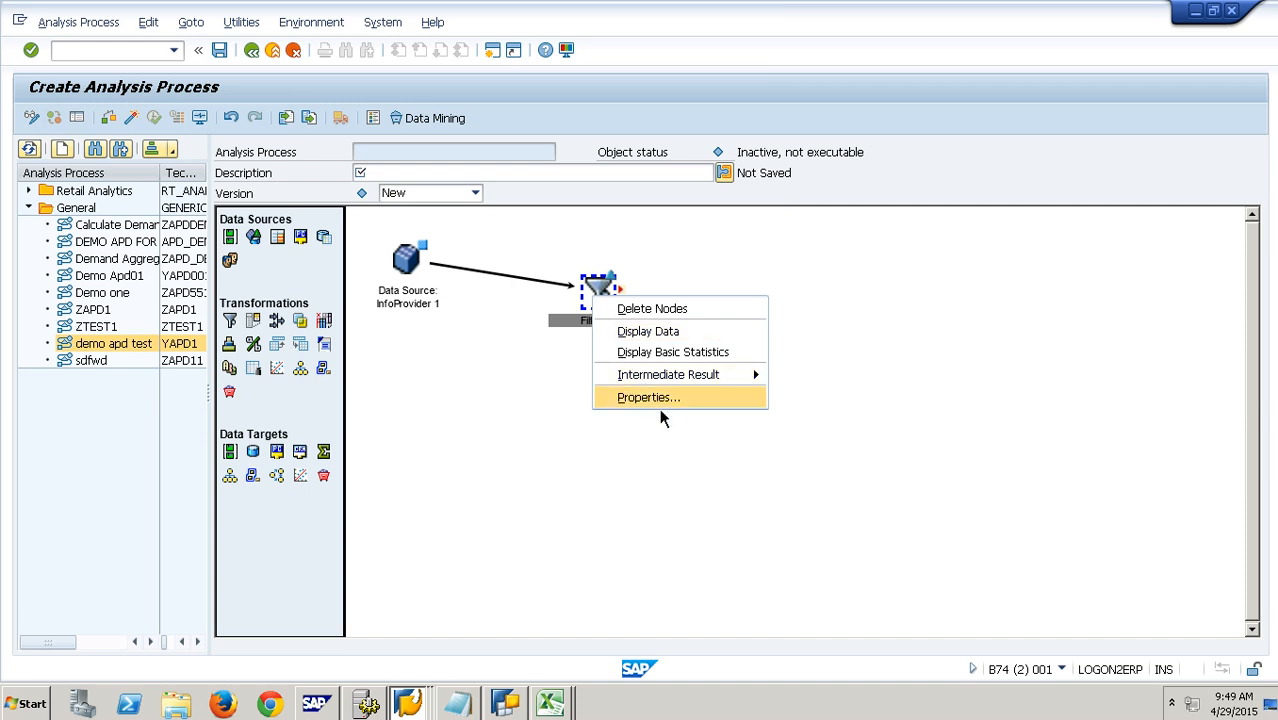
click(659, 406)
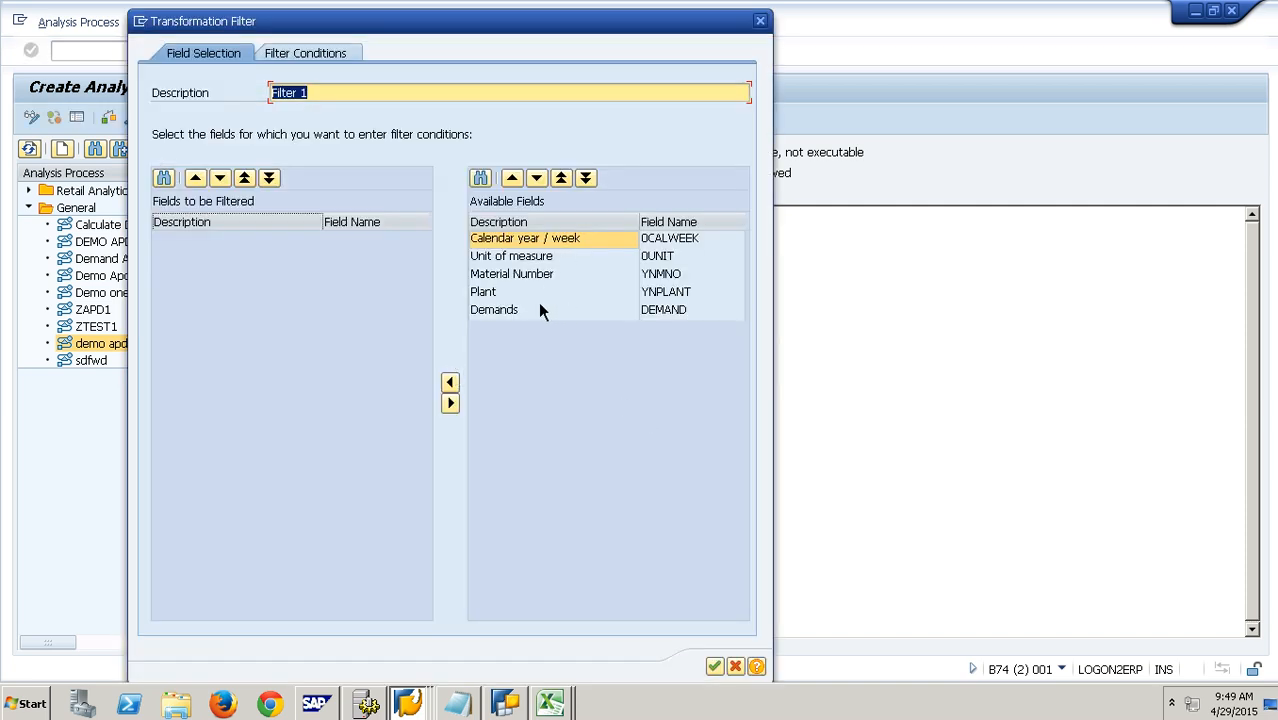
click(514, 292)
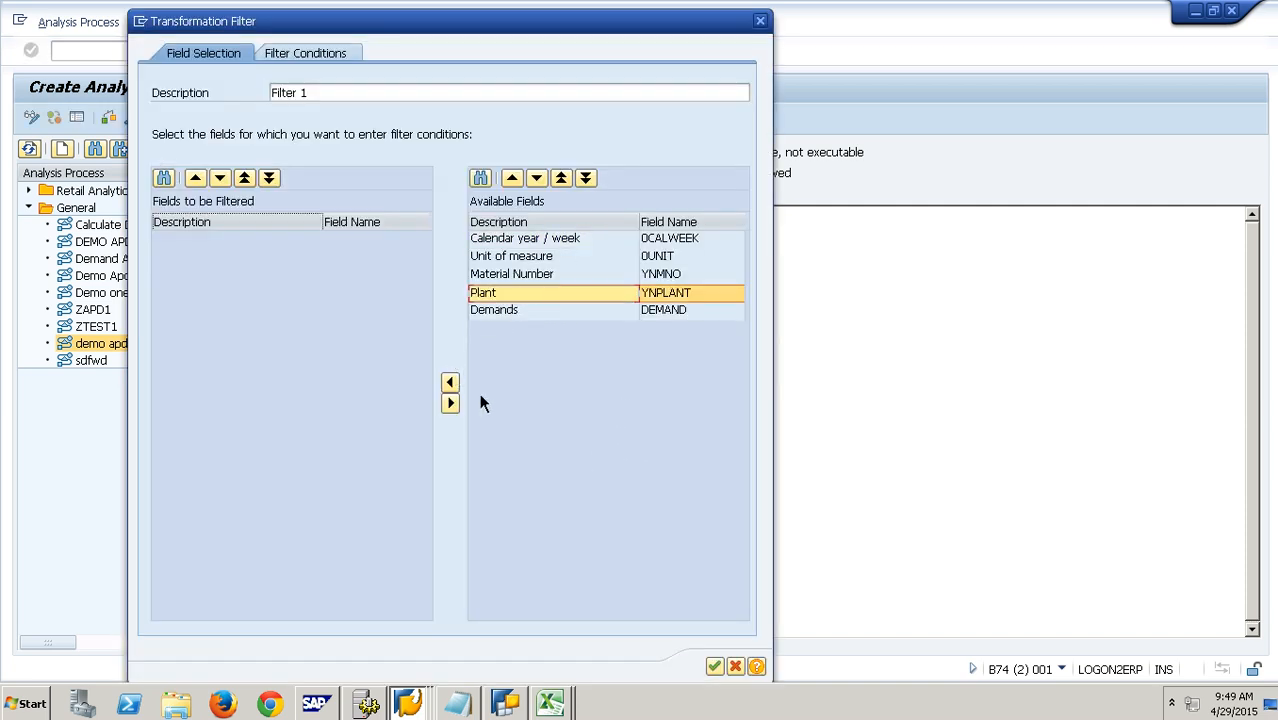
click(450, 383)
click(306, 55)
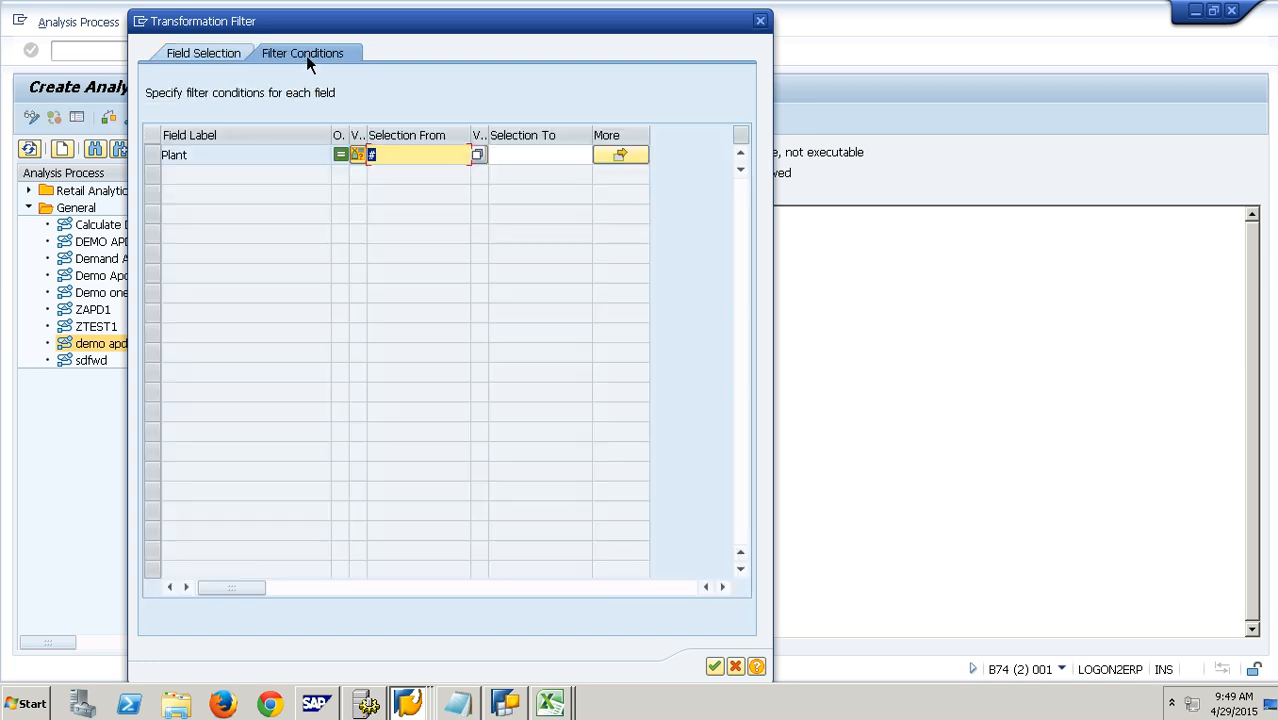
click(477, 154)
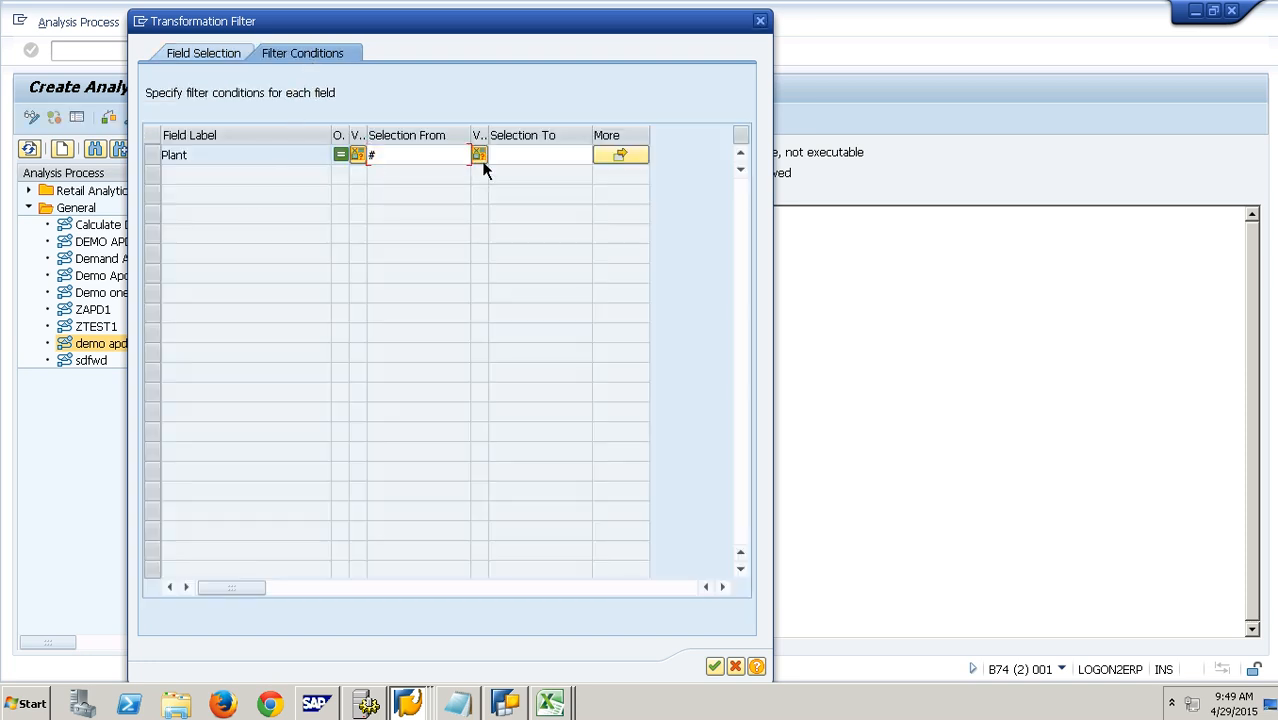
double_click(50, 288)
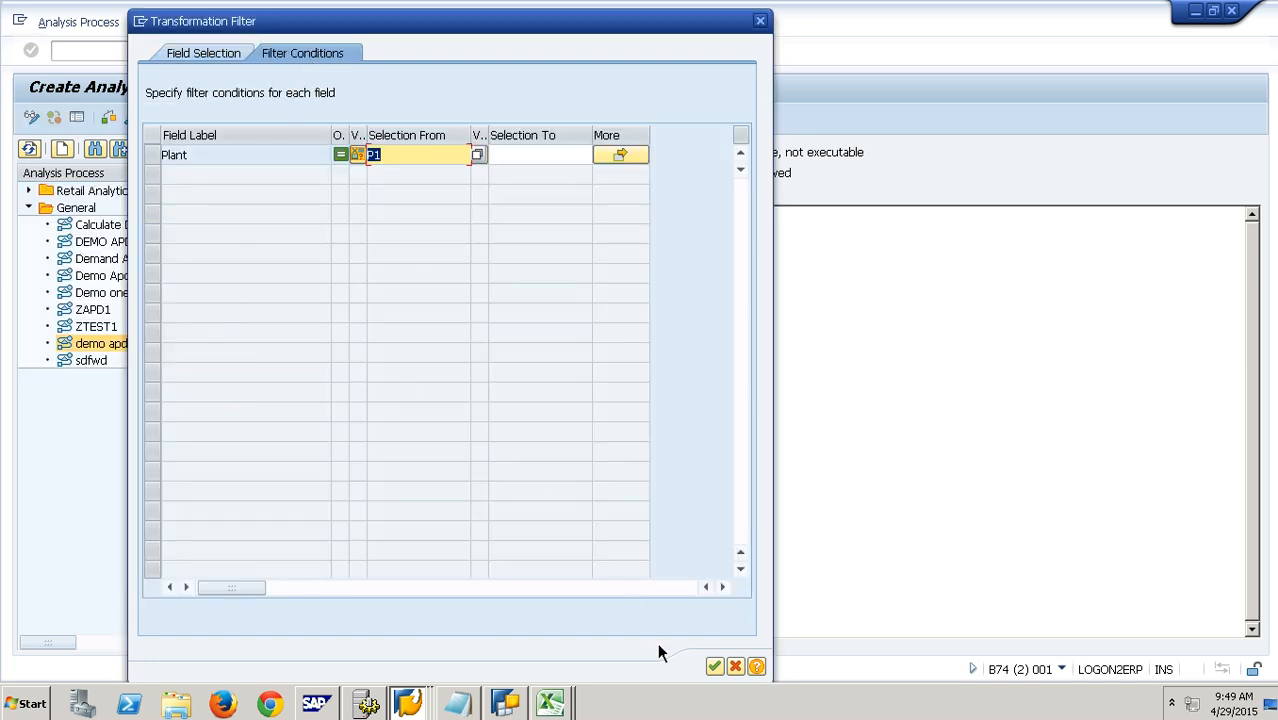
click(714, 666)
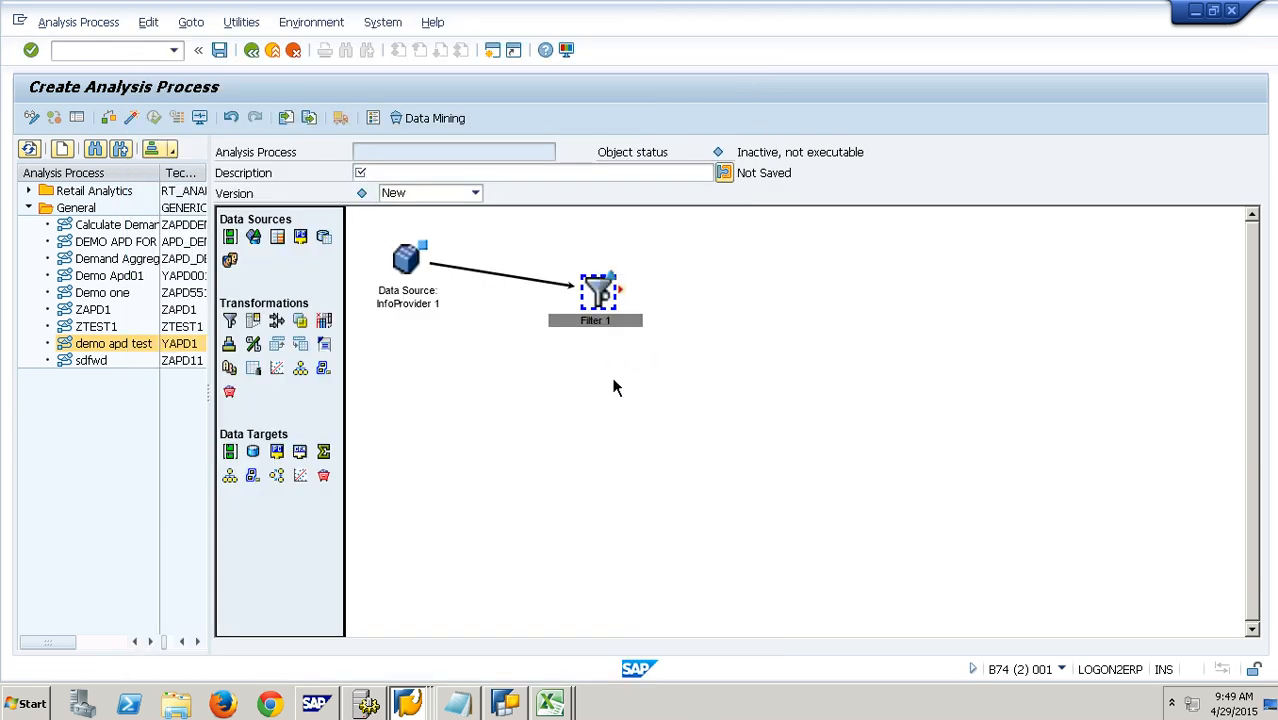
Step: Add a sort transformation fed by Filter 1 and sort the data by Material Number
click(611, 381)
drag(230, 345, 727, 303)
drag(621, 290, 740, 314)
right_click(738, 310)
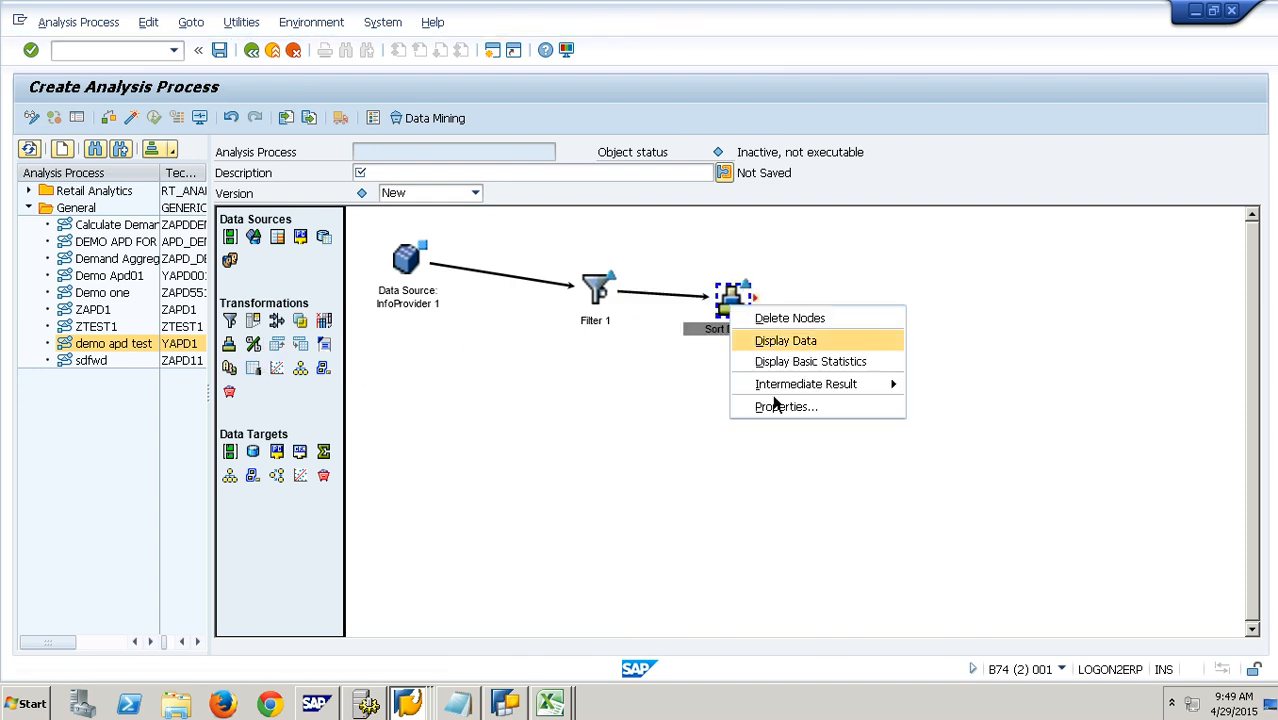
click(790, 409)
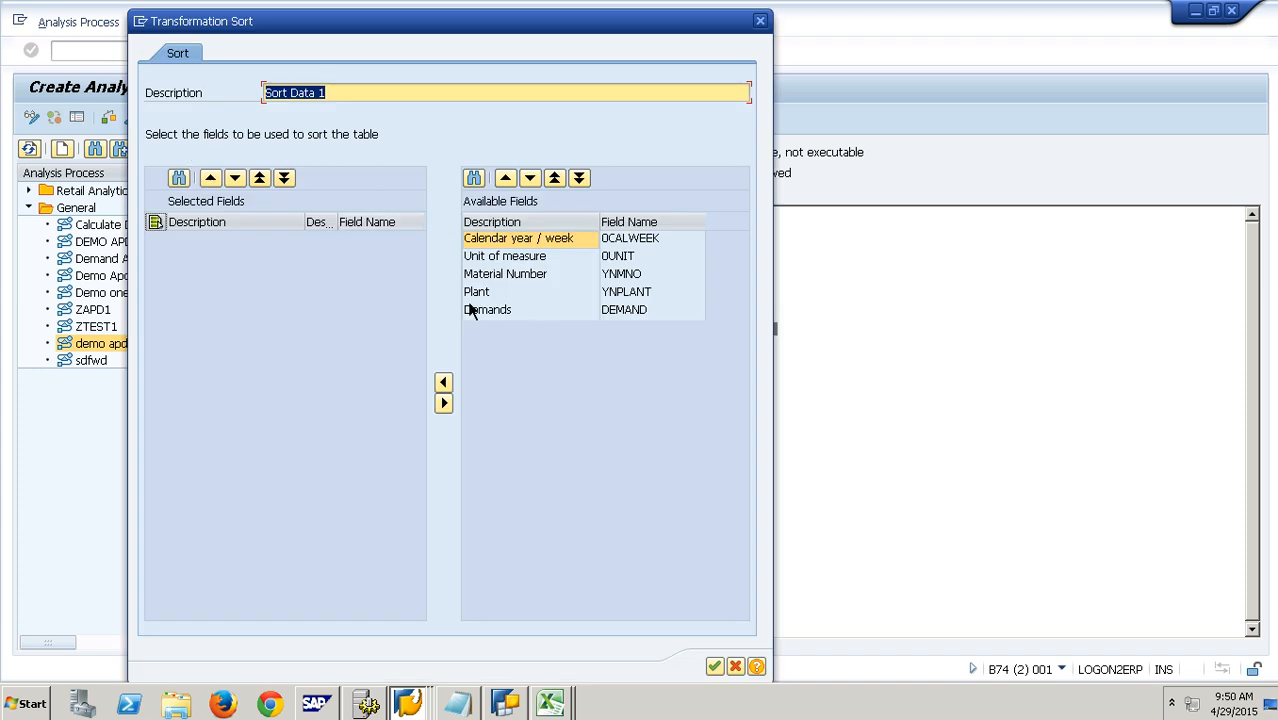
click(500, 278)
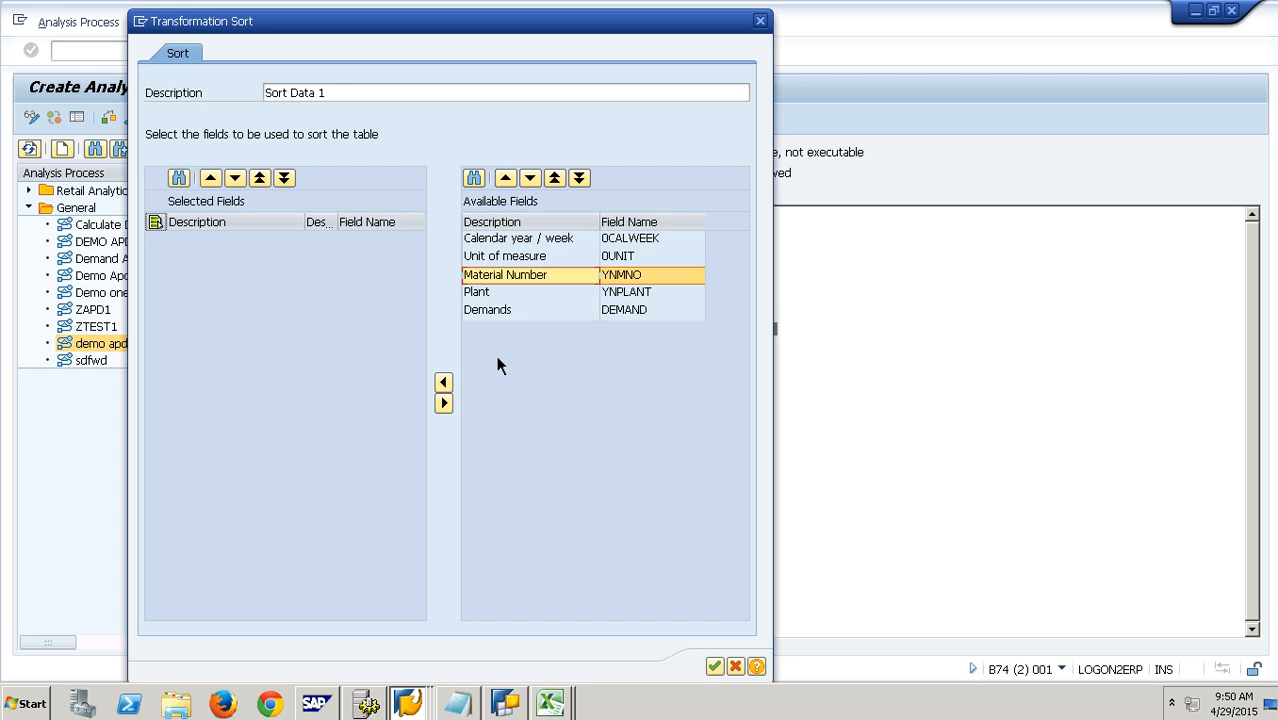
click(444, 383)
click(715, 667)
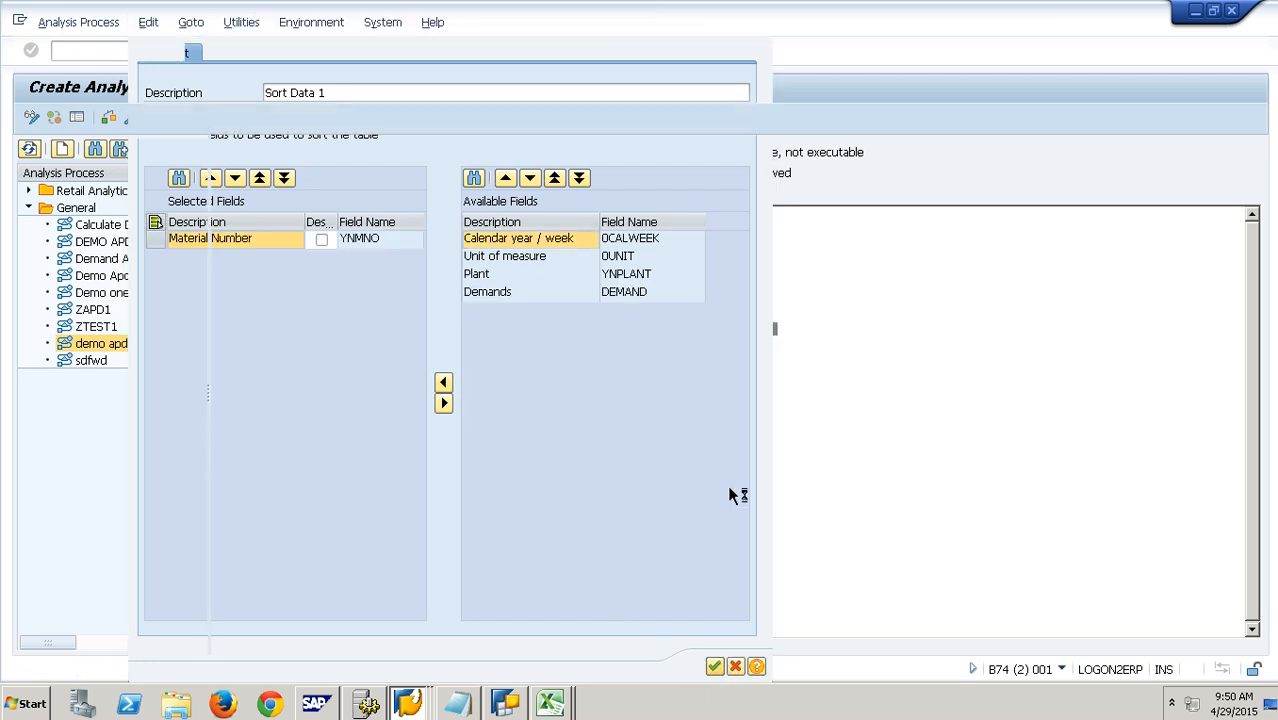
Step: Add a routine transformation fed by Sort Data 1 and open its properties
drag(253, 453, 575, 458)
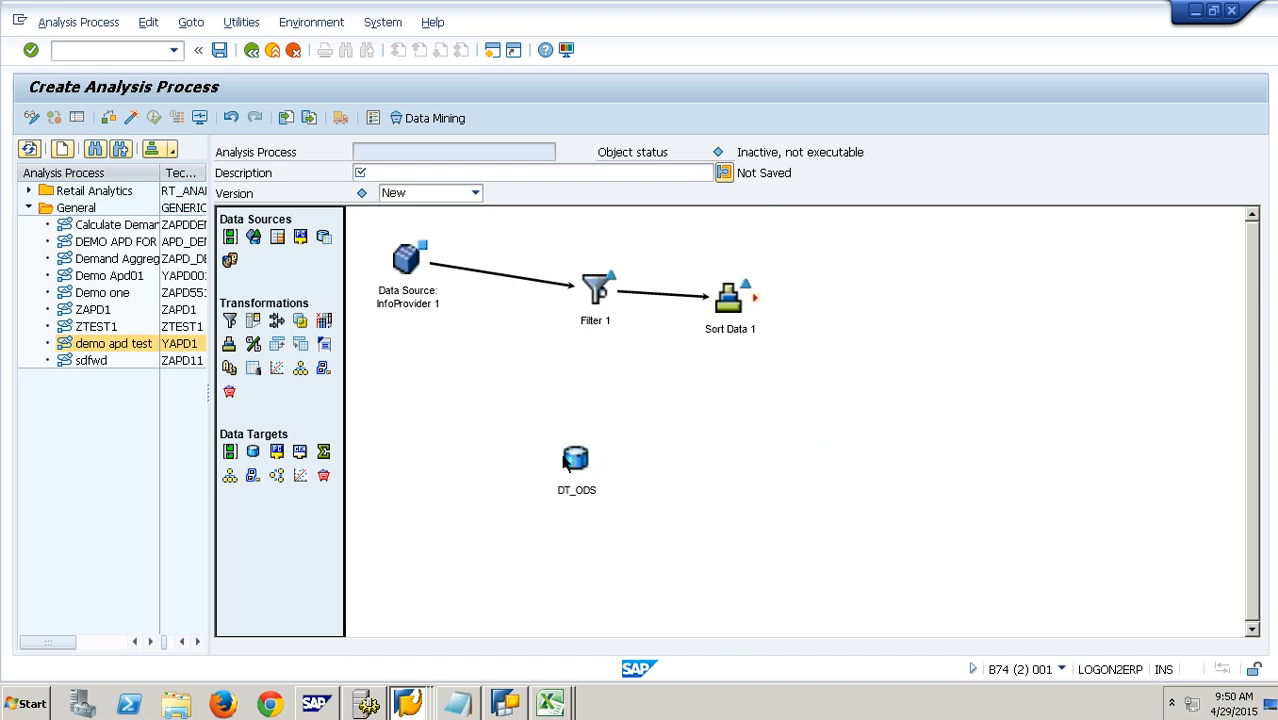
click(609, 567)
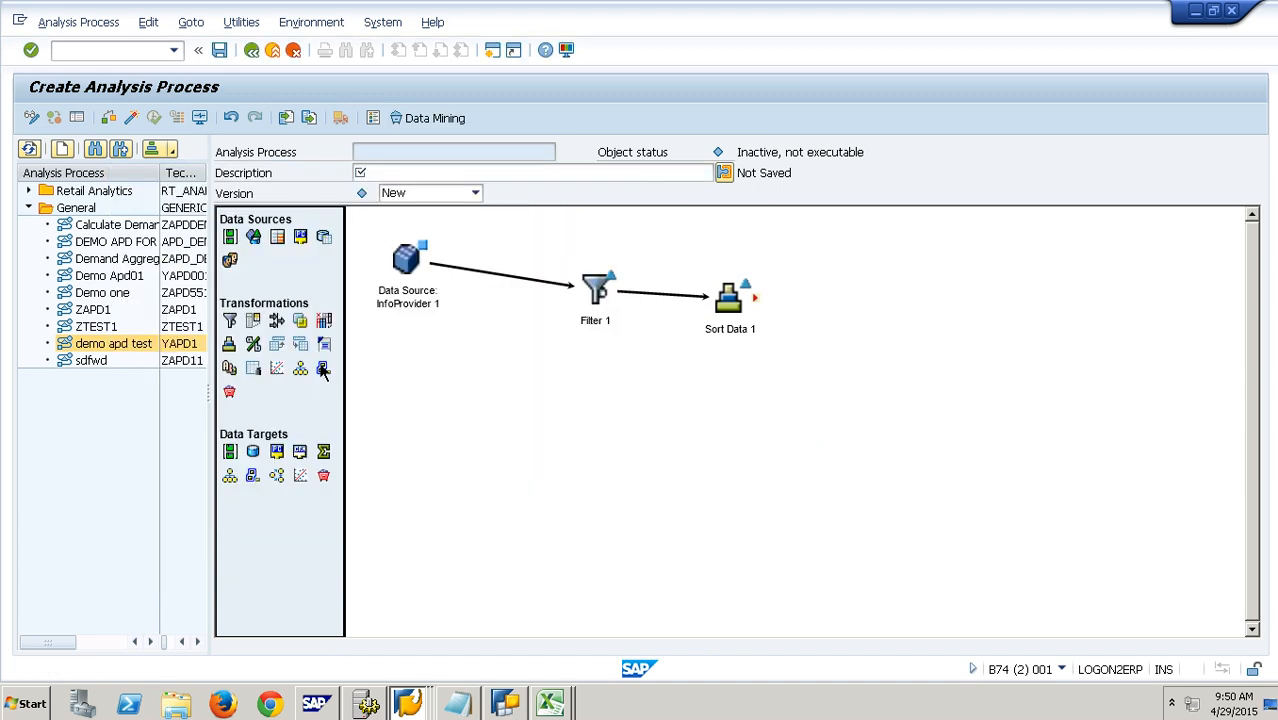
drag(323, 343, 932, 326)
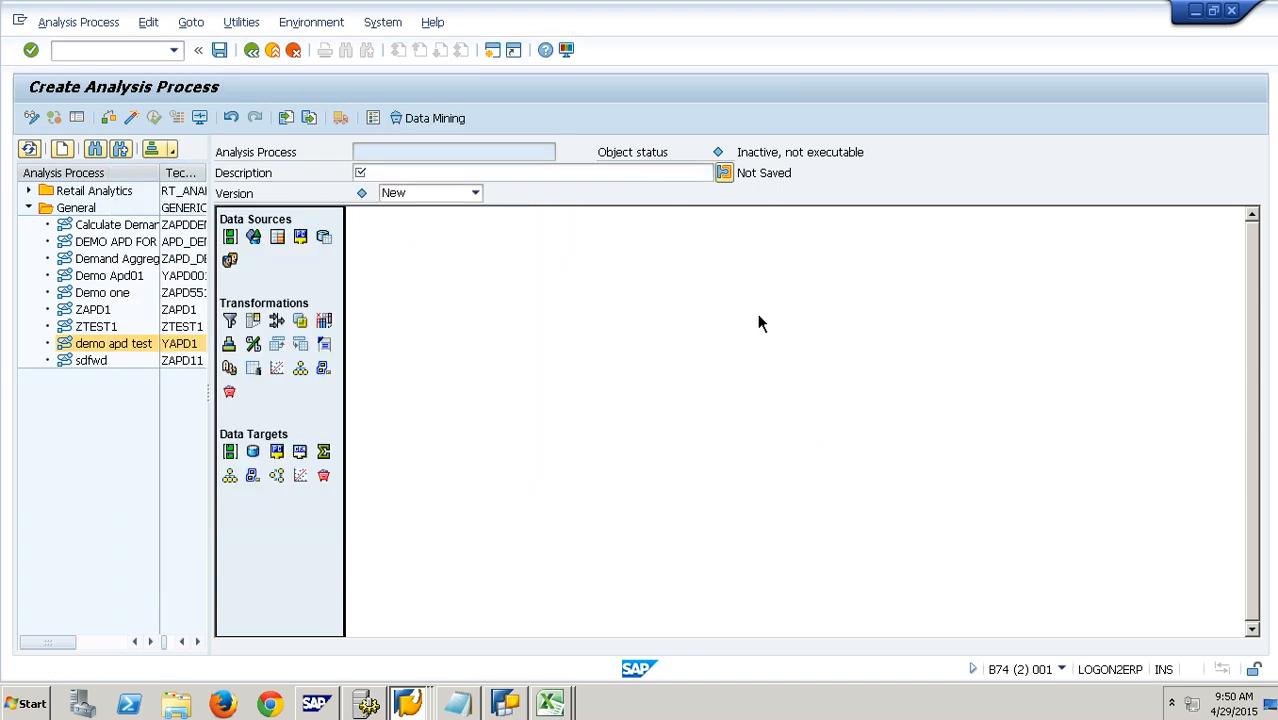
drag(764, 307, 943, 346)
right_click(931, 322)
click(988, 423)
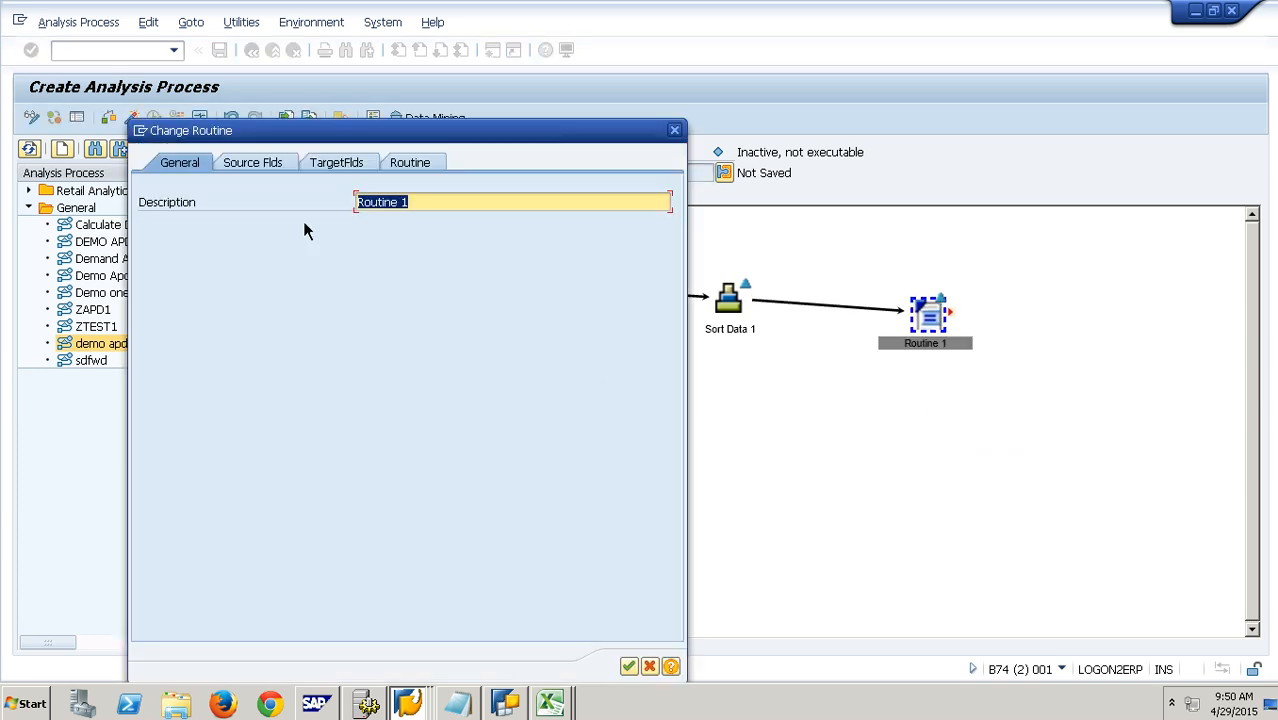
Step: Try to assign all available fields as the routine's grouping fields
click(250, 162)
click(490, 290)
ctrl+click(483, 360)
click(465, 344)
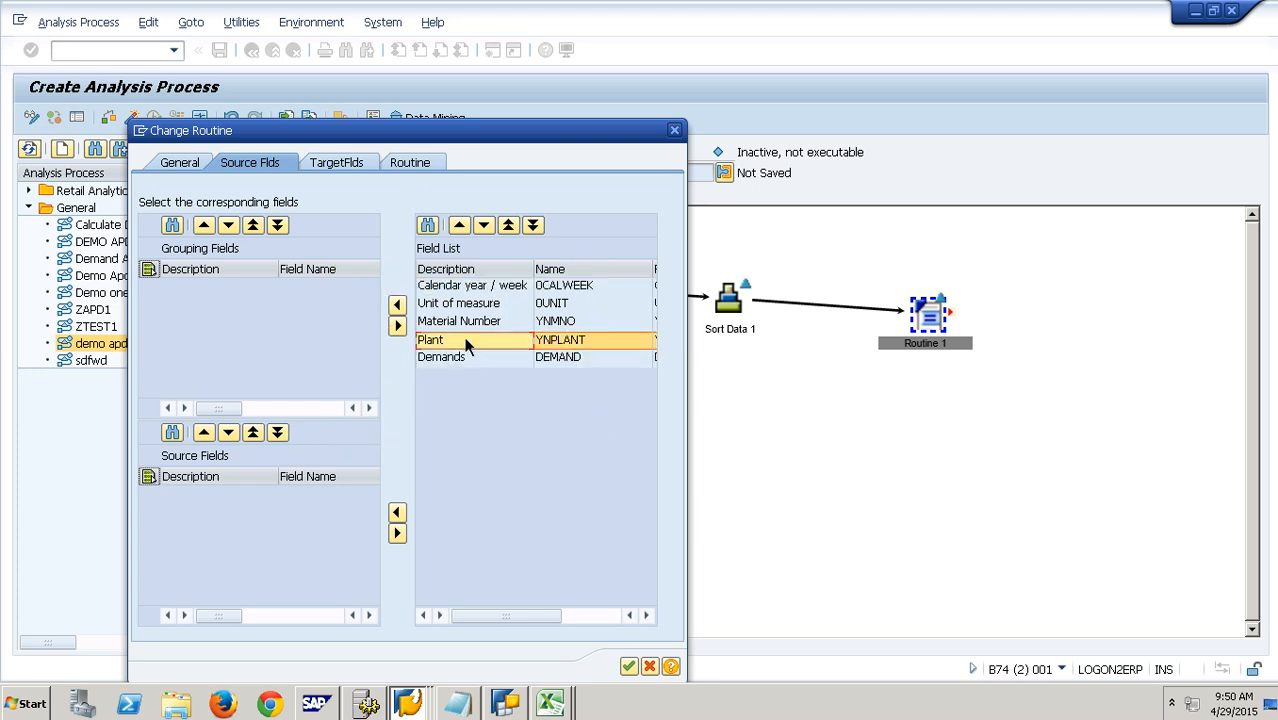
click(467, 292)
shift+click(473, 364)
click(396, 305)
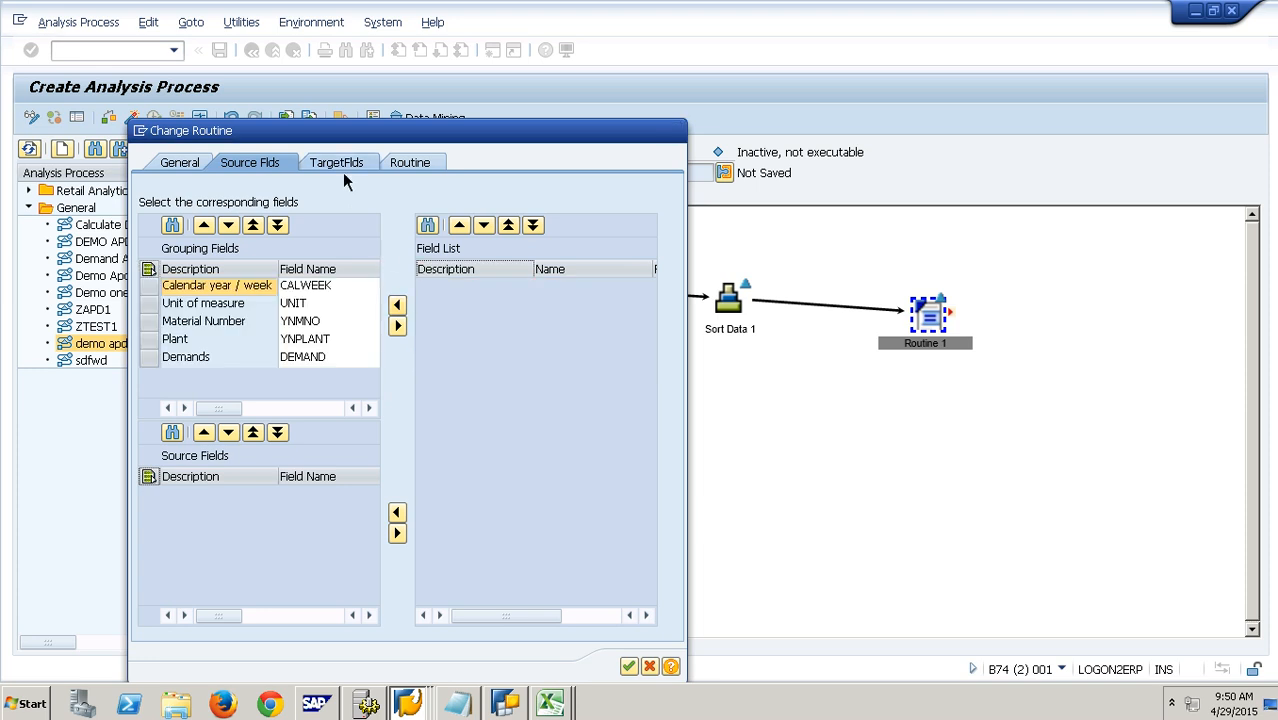
Step: Check the routine's target fields, source field assignment and generated code template
click(342, 170)
click(243, 168)
click(334, 168)
click(438, 164)
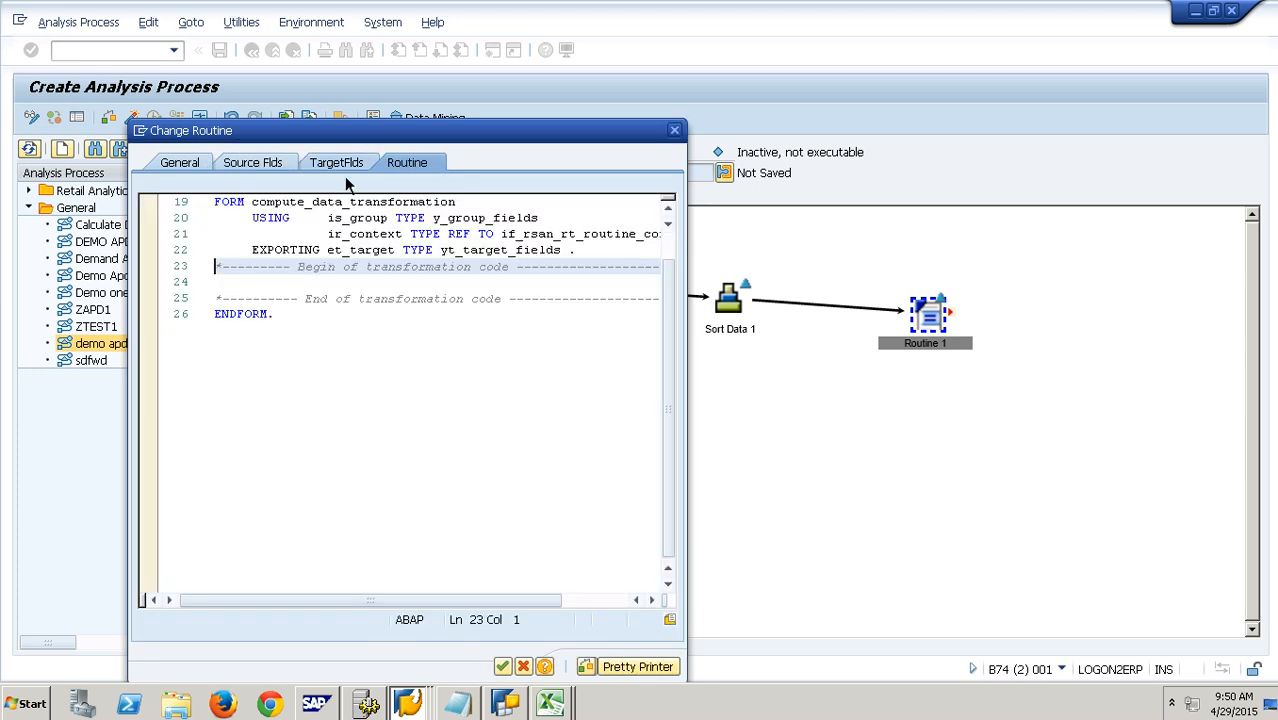
click(340, 167)
click(266, 170)
Step: Reassign all of the routine's fields from grouping fields to source fields
drag(165, 303, 167, 390)
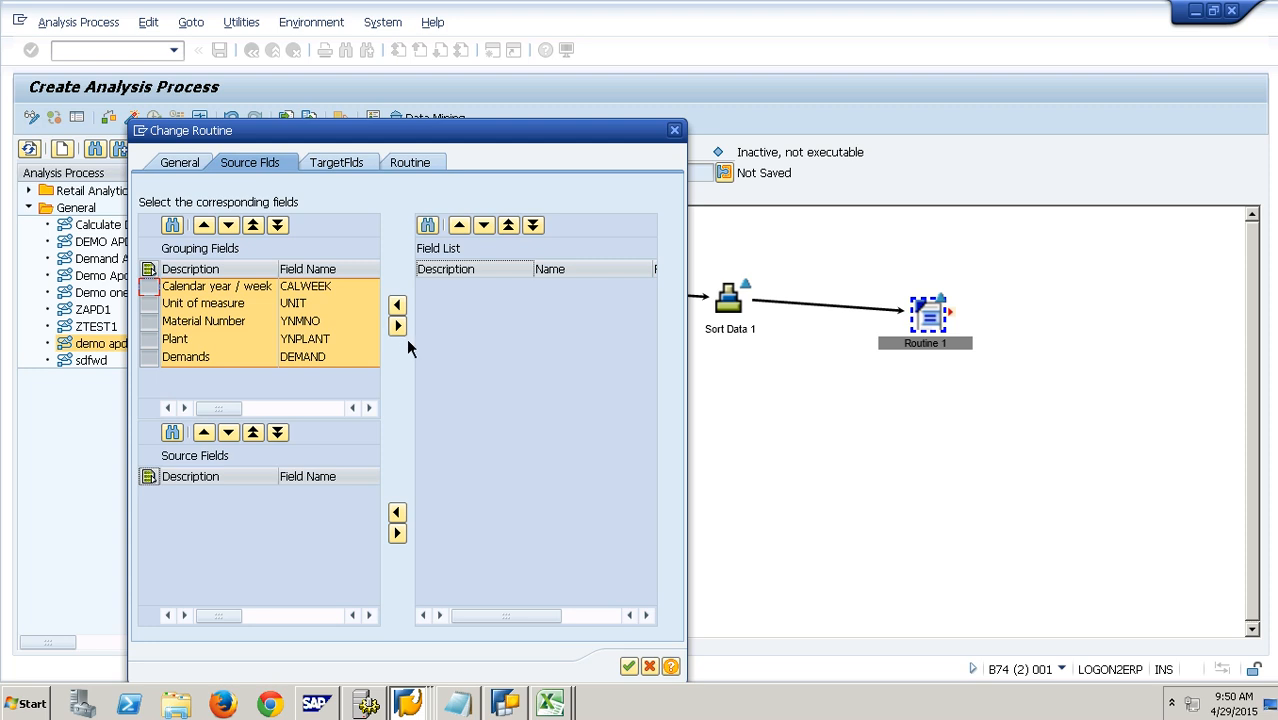
click(397, 326)
click(474, 292)
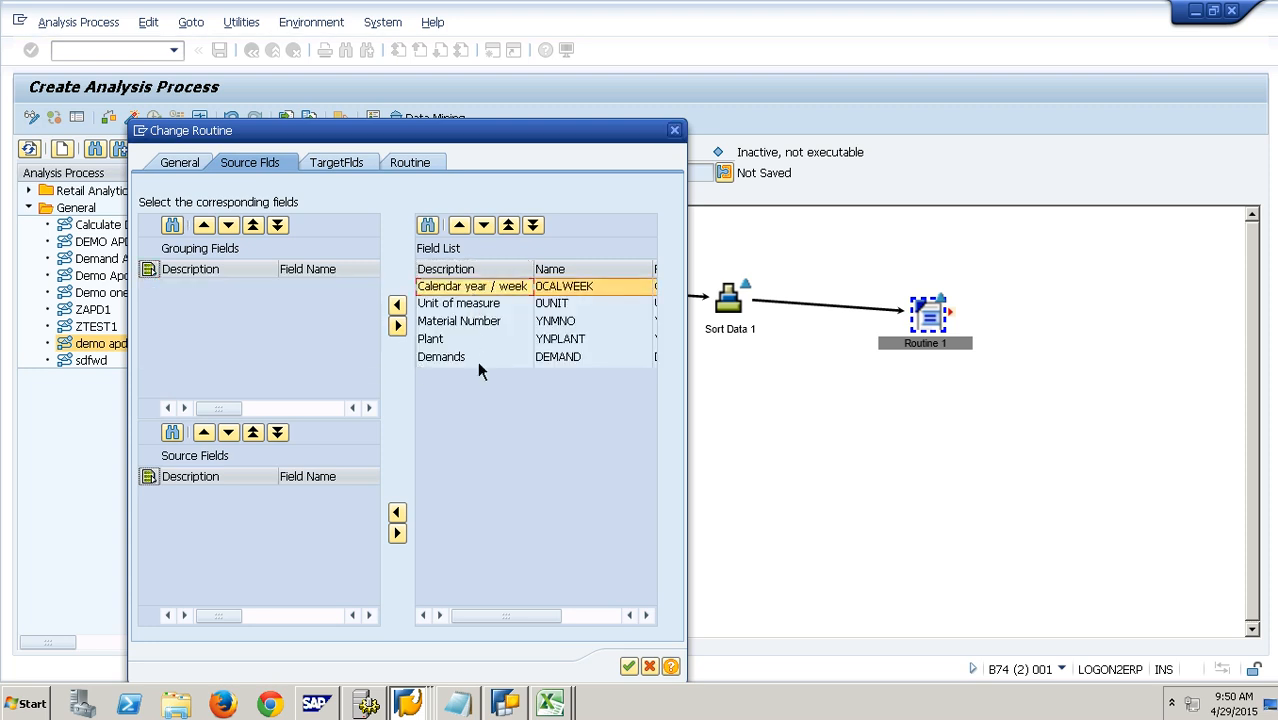
ctrl+click(477, 360)
shift+click(478, 295)
click(396, 512)
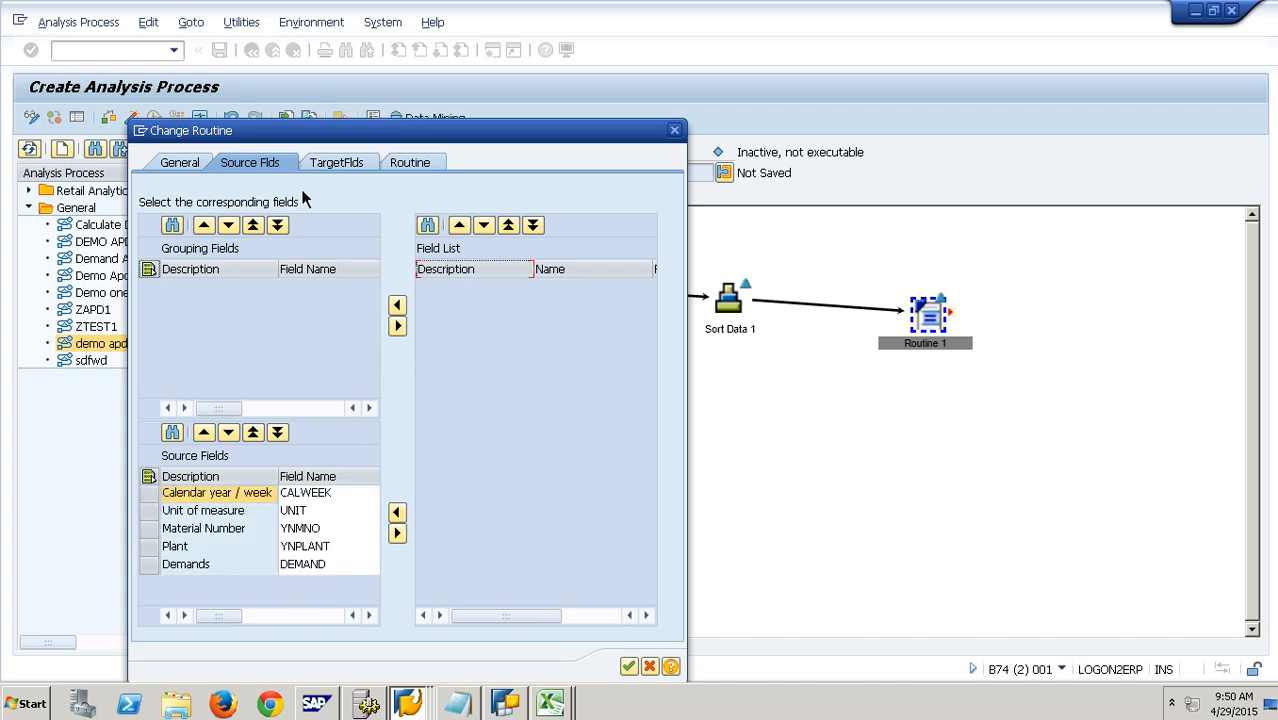
Step: Add a target field named stock with the description stock and InfoObject type YSTOCKS to the routine
click(330, 166)
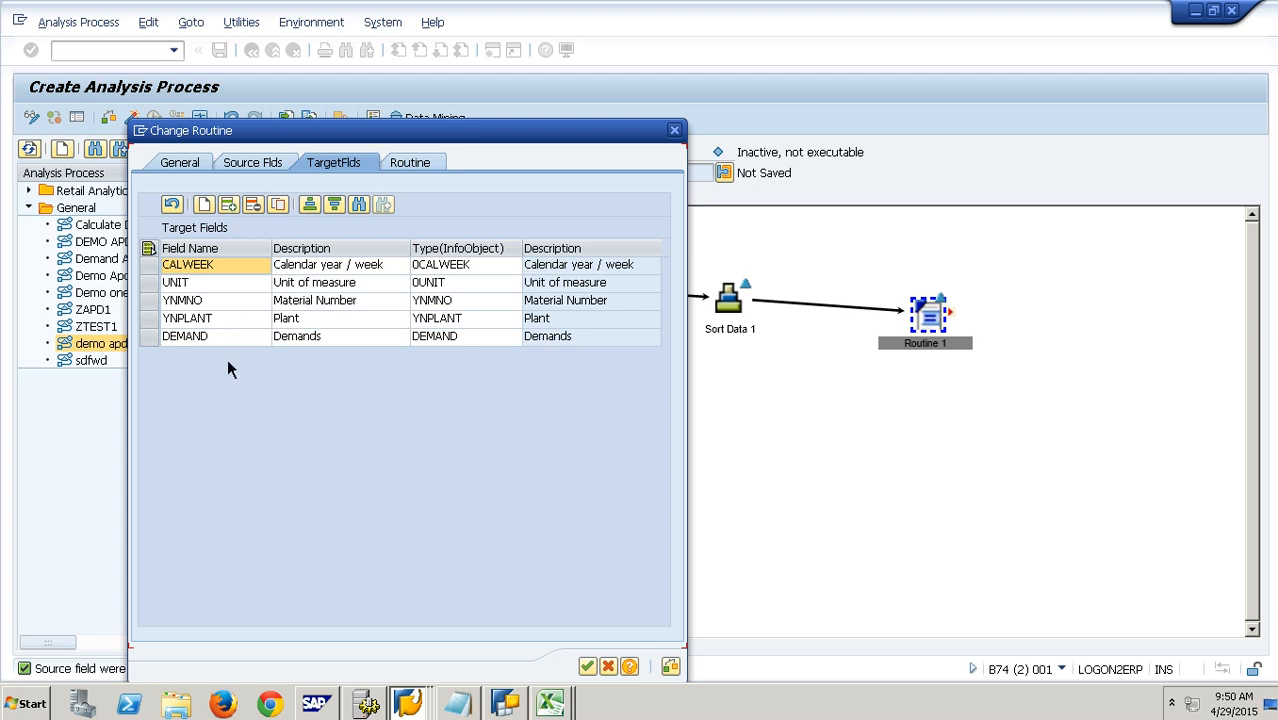
click(203, 205)
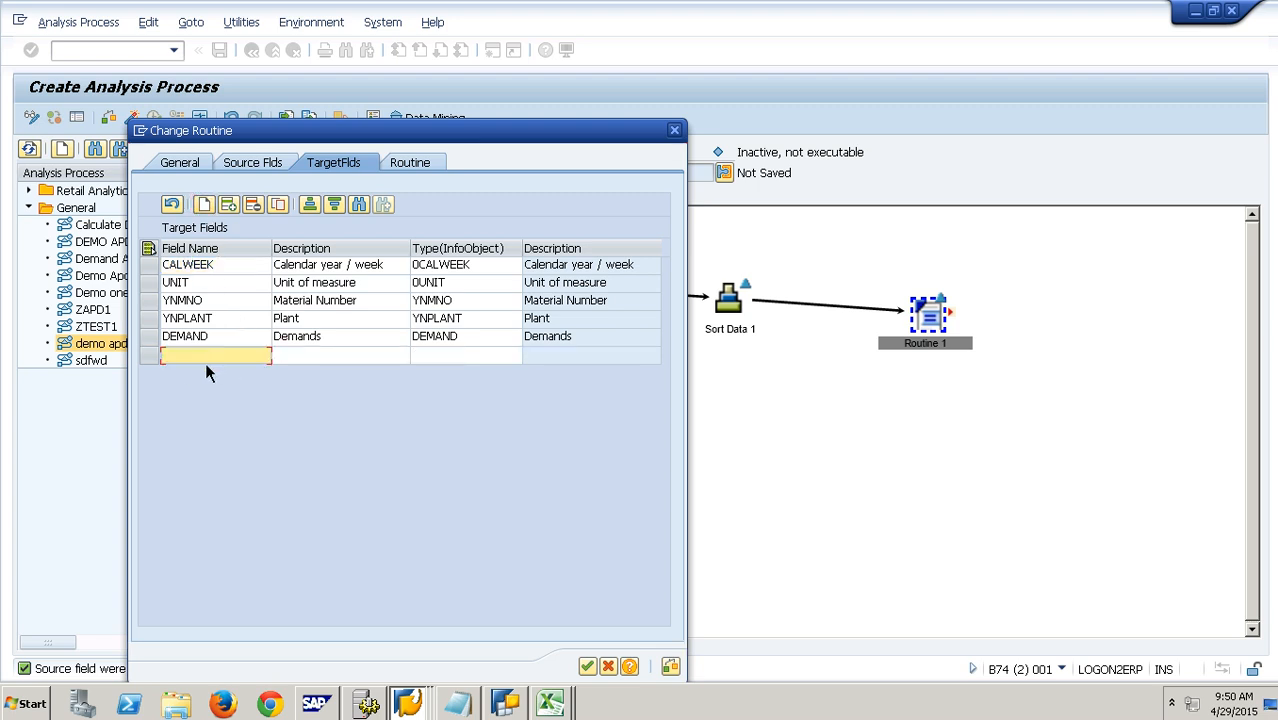
click(298, 361)
click(449, 365)
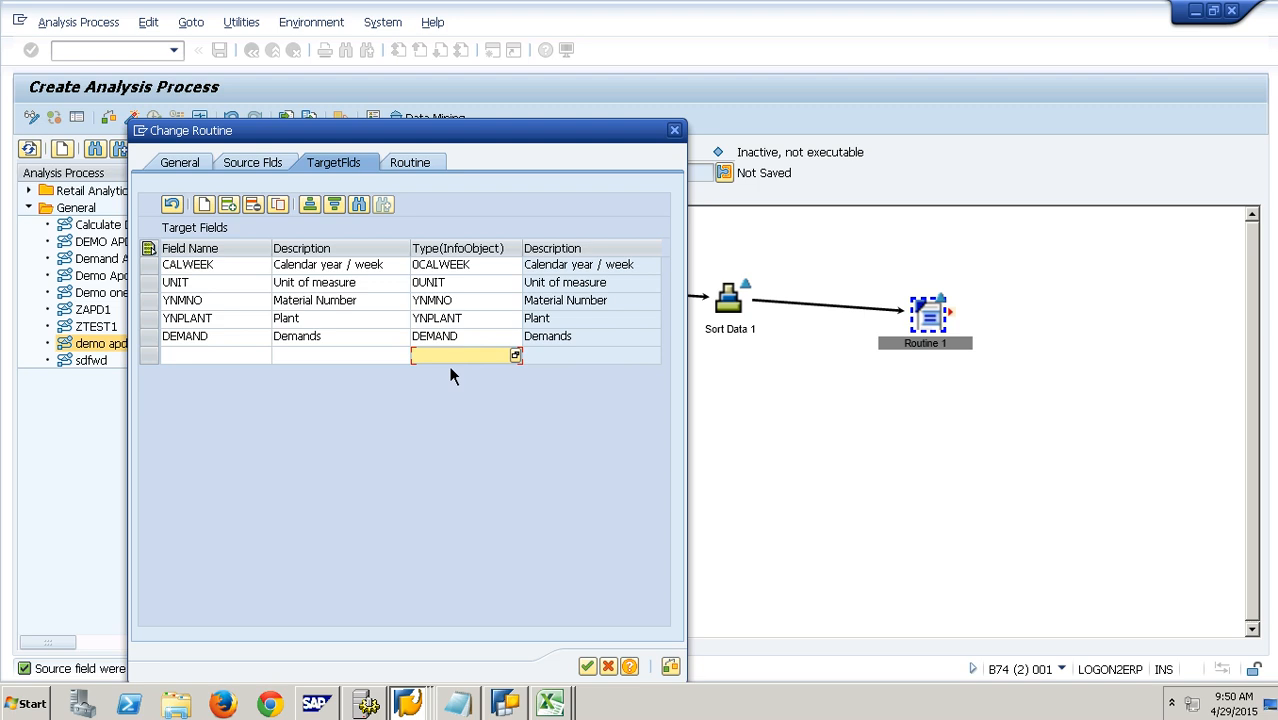
text(ystocks)
key(Return)
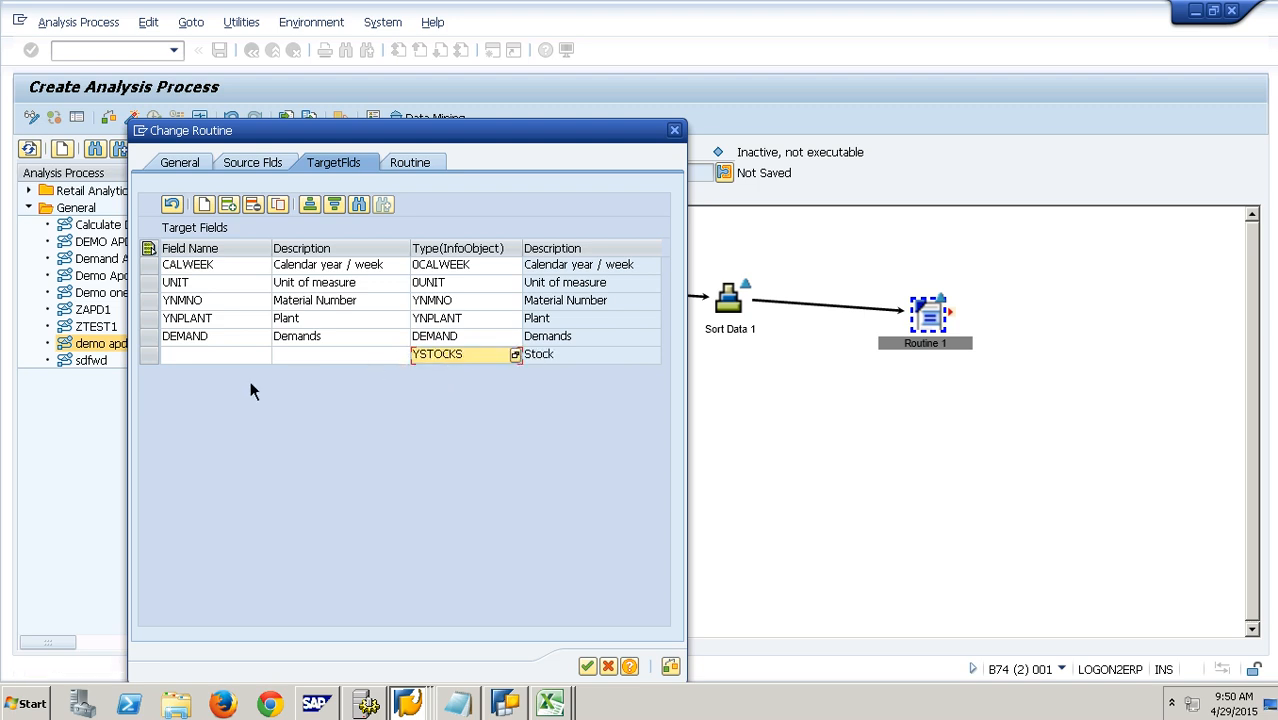
click(221, 362)
text(stock)
key(Tab)
text(stock)
click(456, 356)
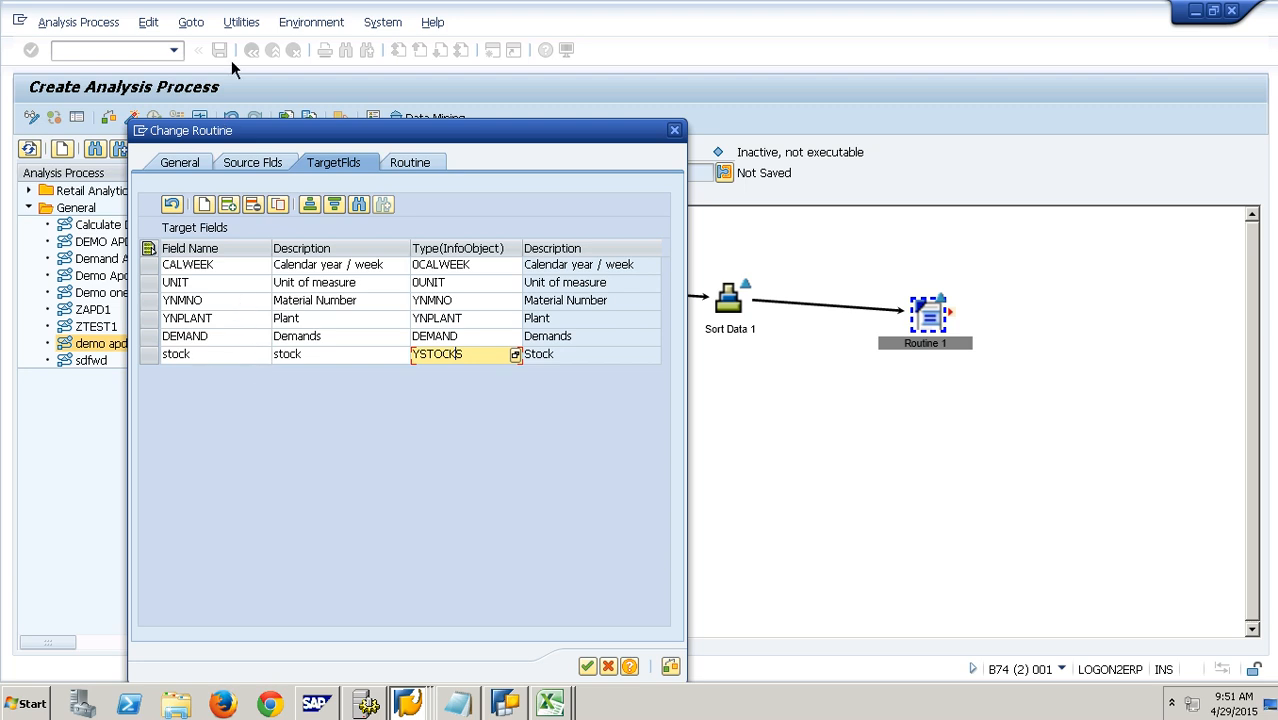
Step: Examine the it_source and et_target parameters in the routine code and place the cursor in the empty transformation code section
click(410, 162)
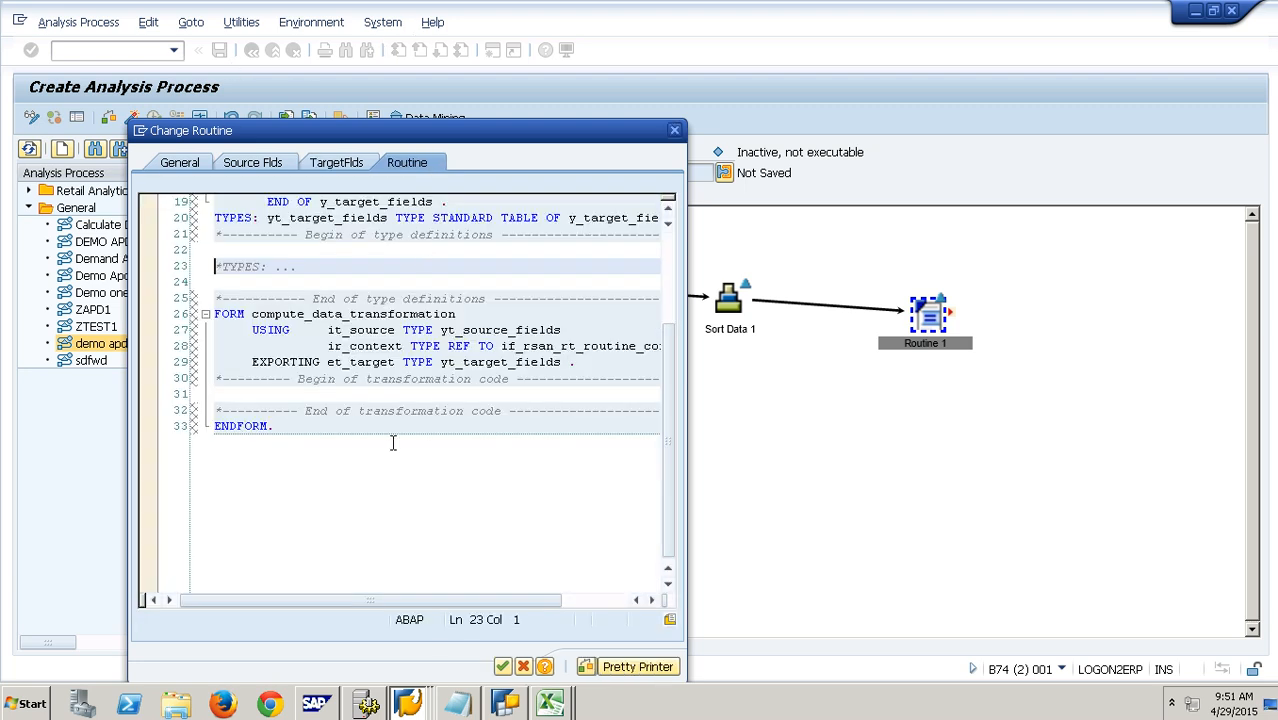
drag(328, 331, 400, 332)
drag(328, 364, 398, 365)
click(360, 403)
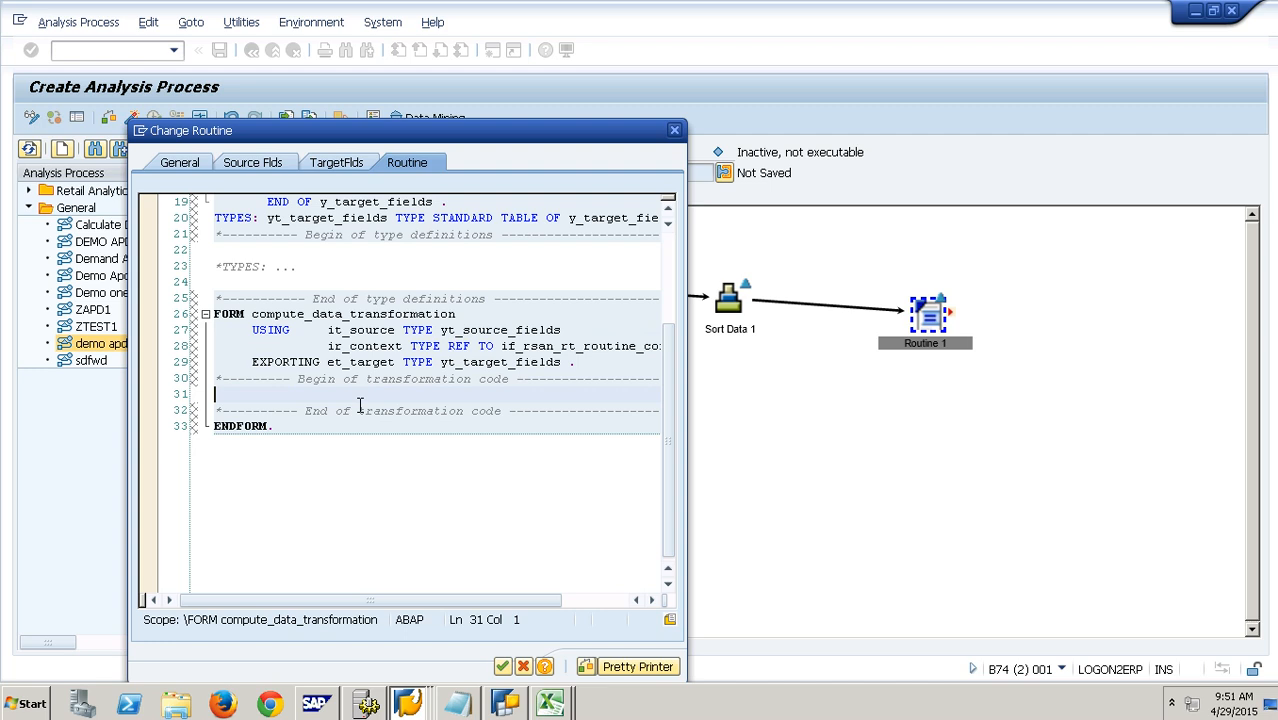
Step: Examine the yt_source_fields and yt_target_fields table types in the routine's generated type definitions
scroll(479, 345, up, 4)
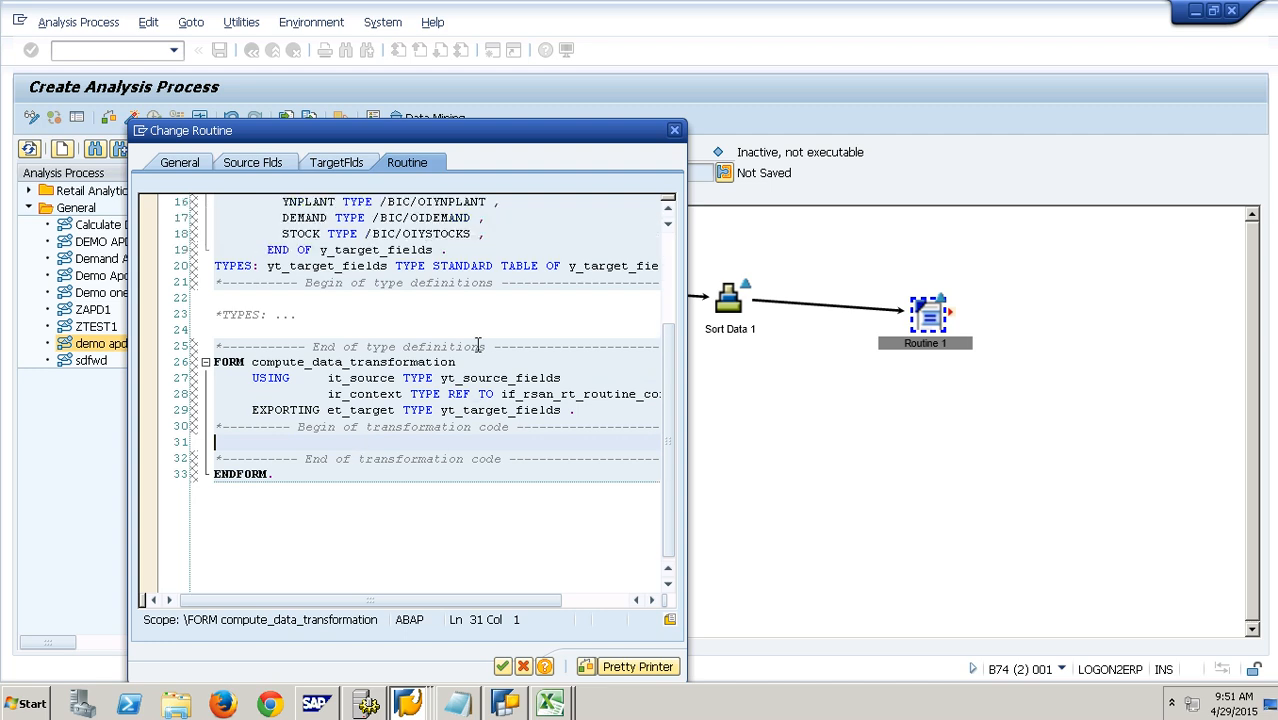
scroll(479, 345, up, 2)
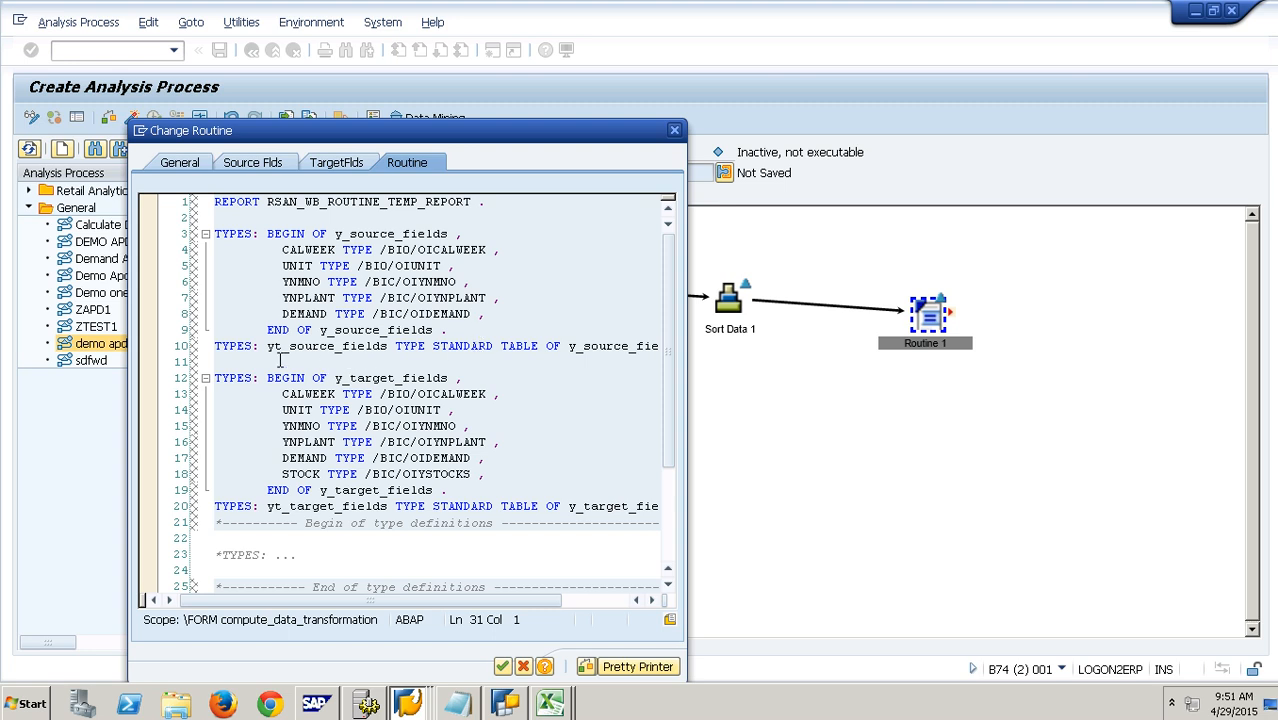
drag(267, 346, 392, 361)
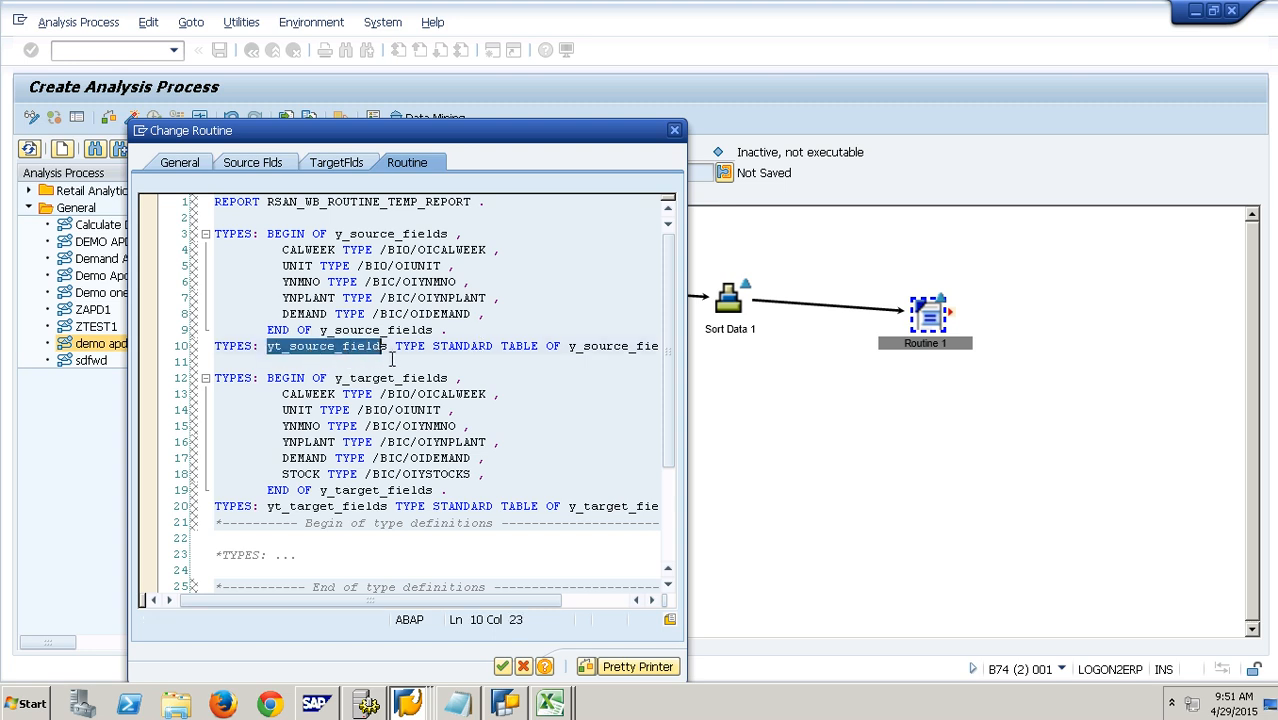
scroll(449, 357, down, 1)
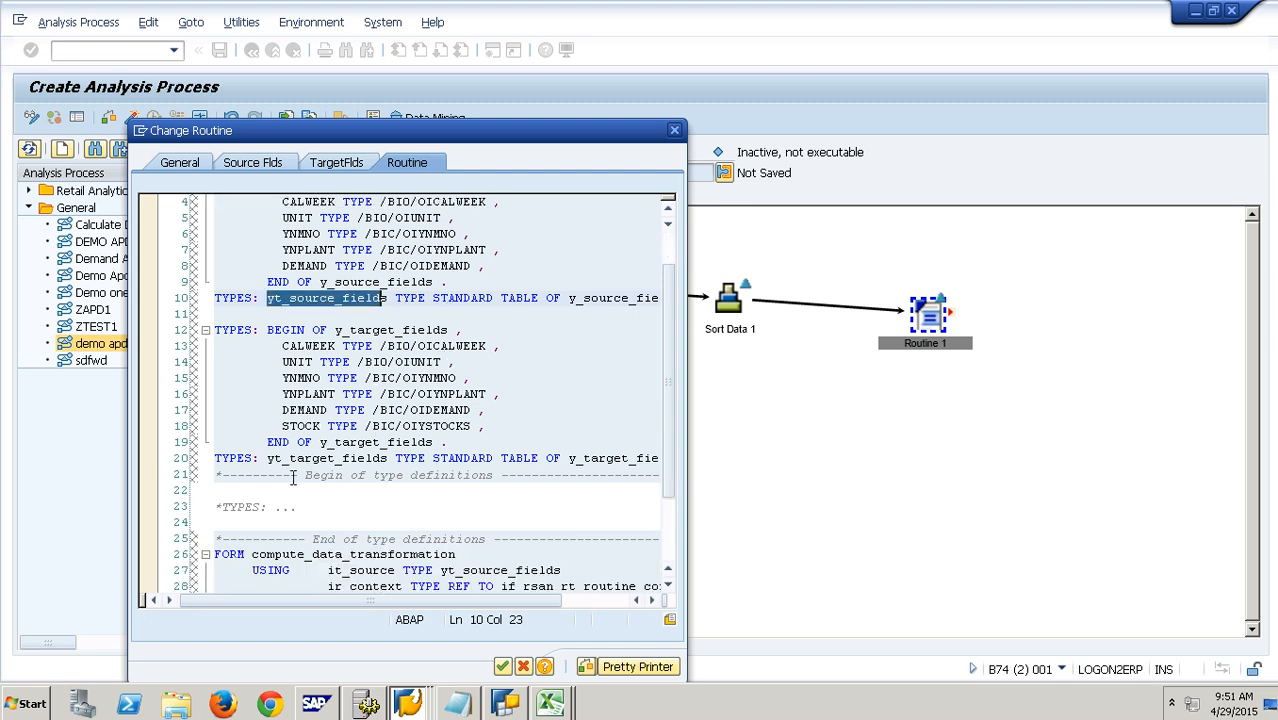
drag(268, 464, 379, 474)
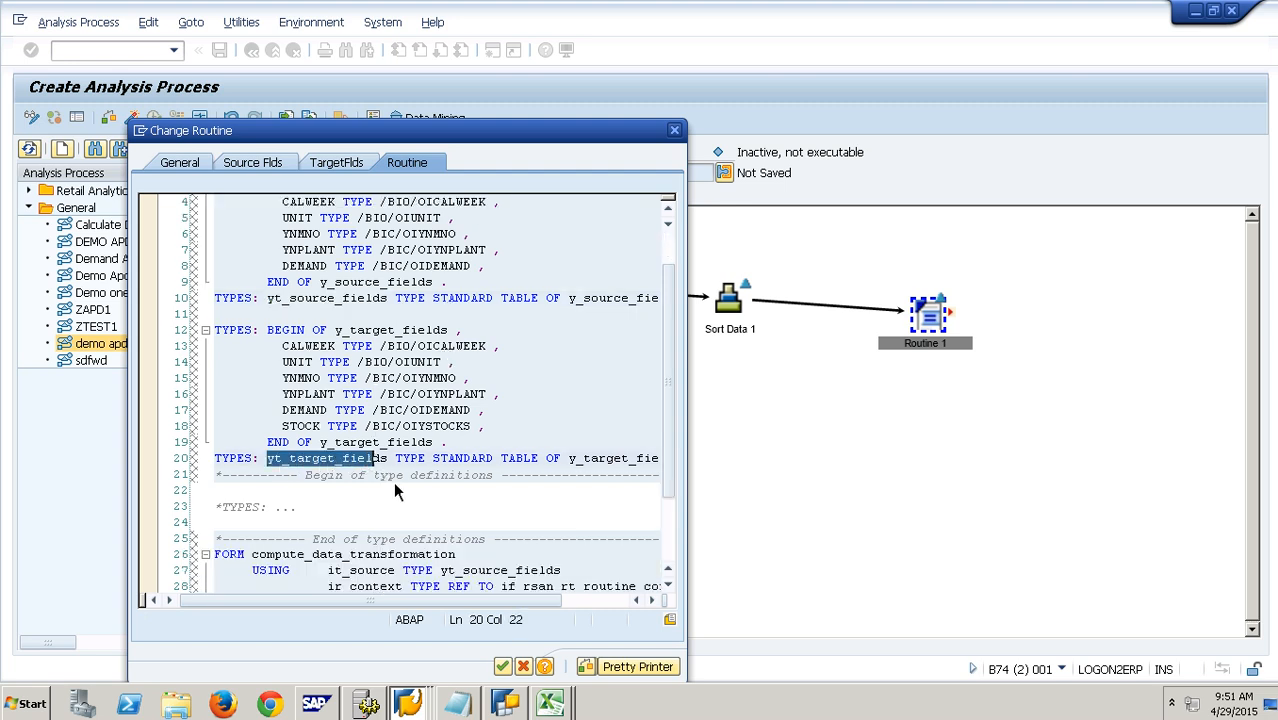
Step: Insert two blank lines in the routine's transformation code section and accept the routine
scroll(385, 480, down, 4)
click(318, 444)
key(Return)
key(Return)
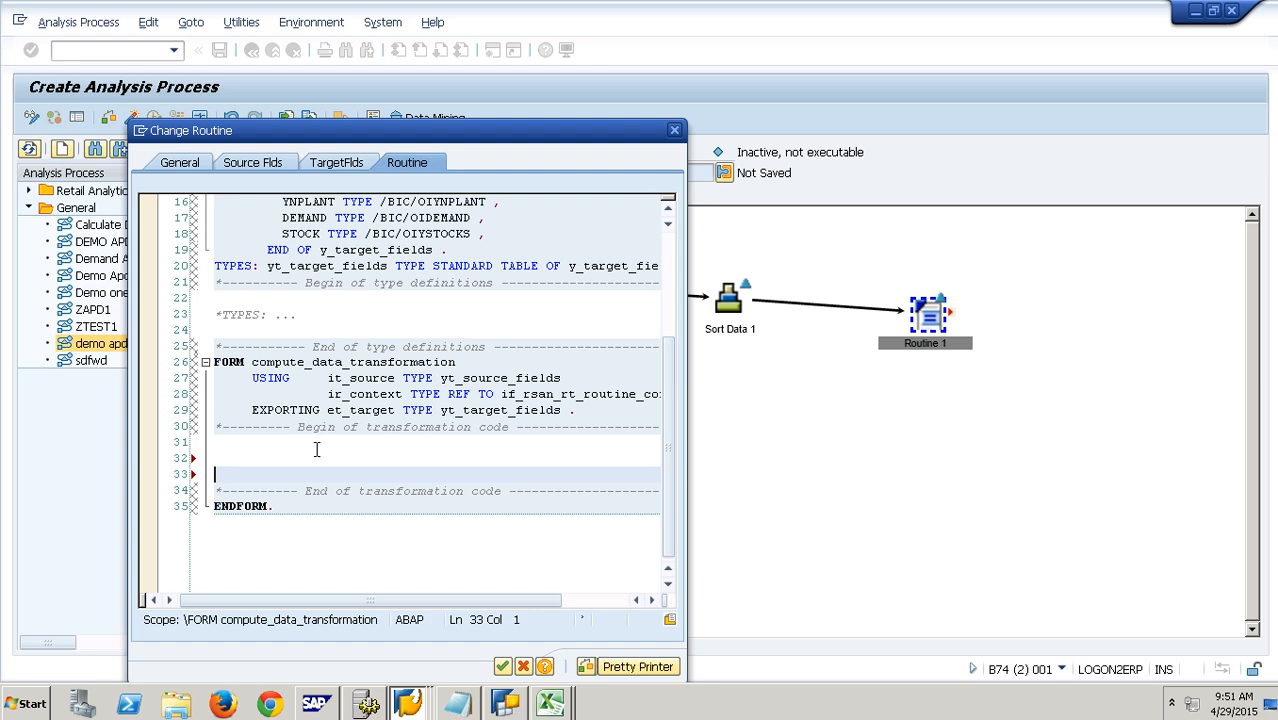
click(505, 666)
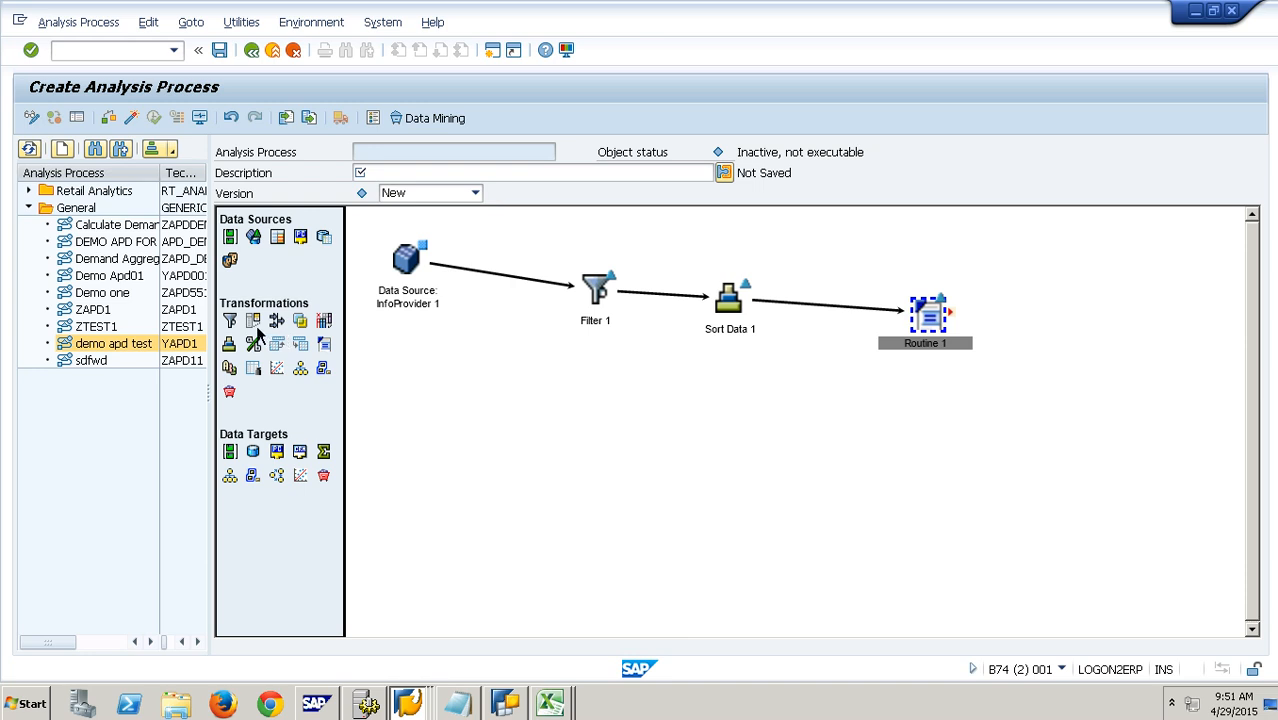
Step: Add a second filter transformation below Routine 1, connect Routine 1 to it and open the new filter's settings
drag(230, 320, 1055, 437)
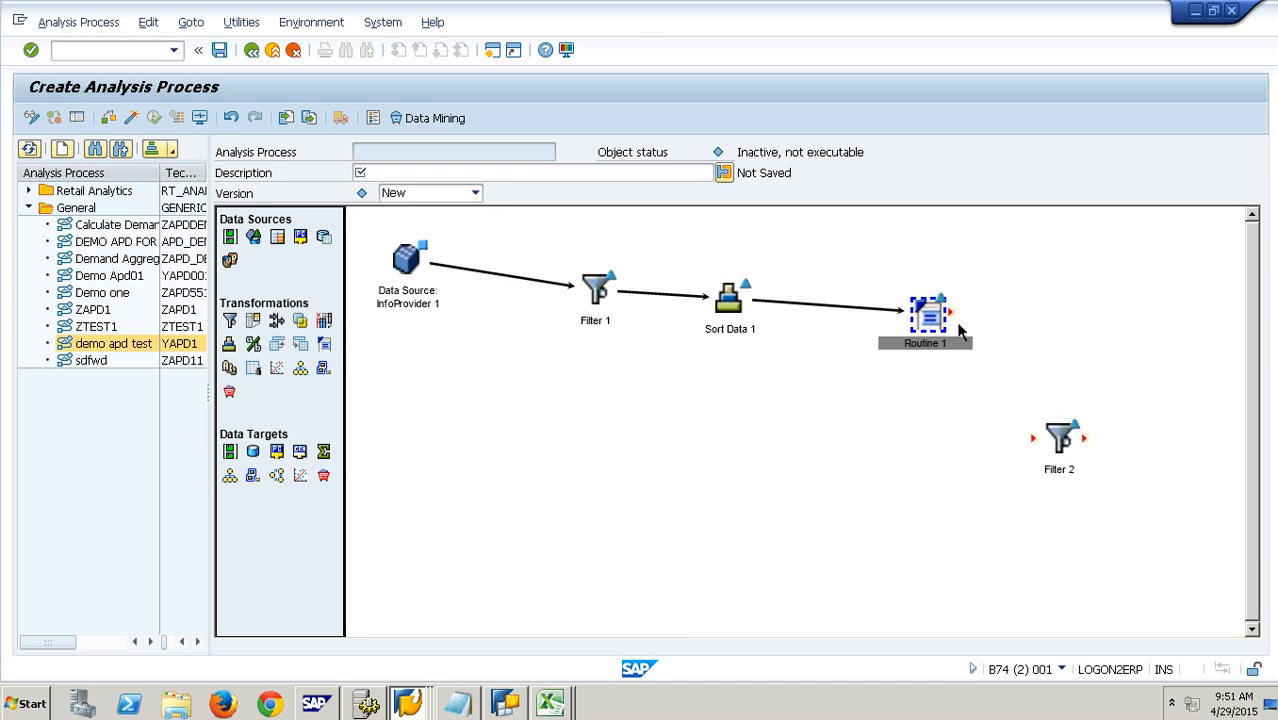
drag(951, 313, 1068, 458)
right_click(1068, 458)
click(1099, 541)
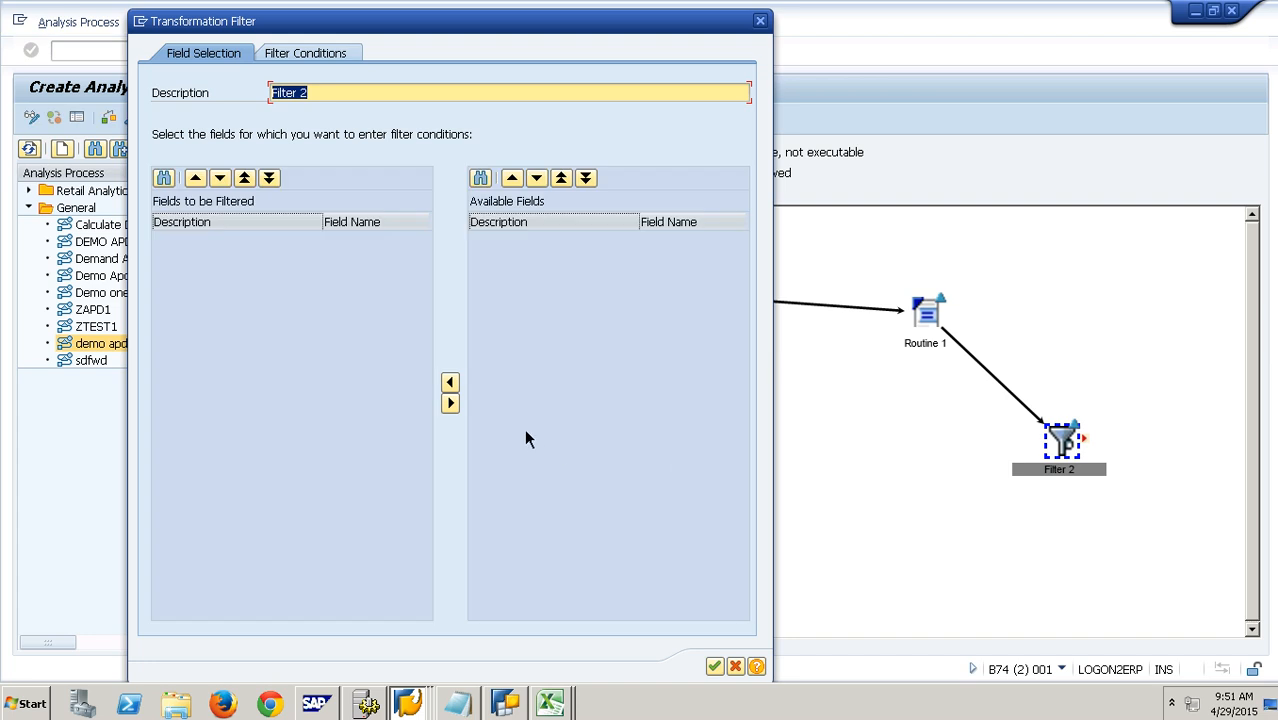
Step: Check the new filter's filter conditions and field selection, and close its settings without changes
click(332, 55)
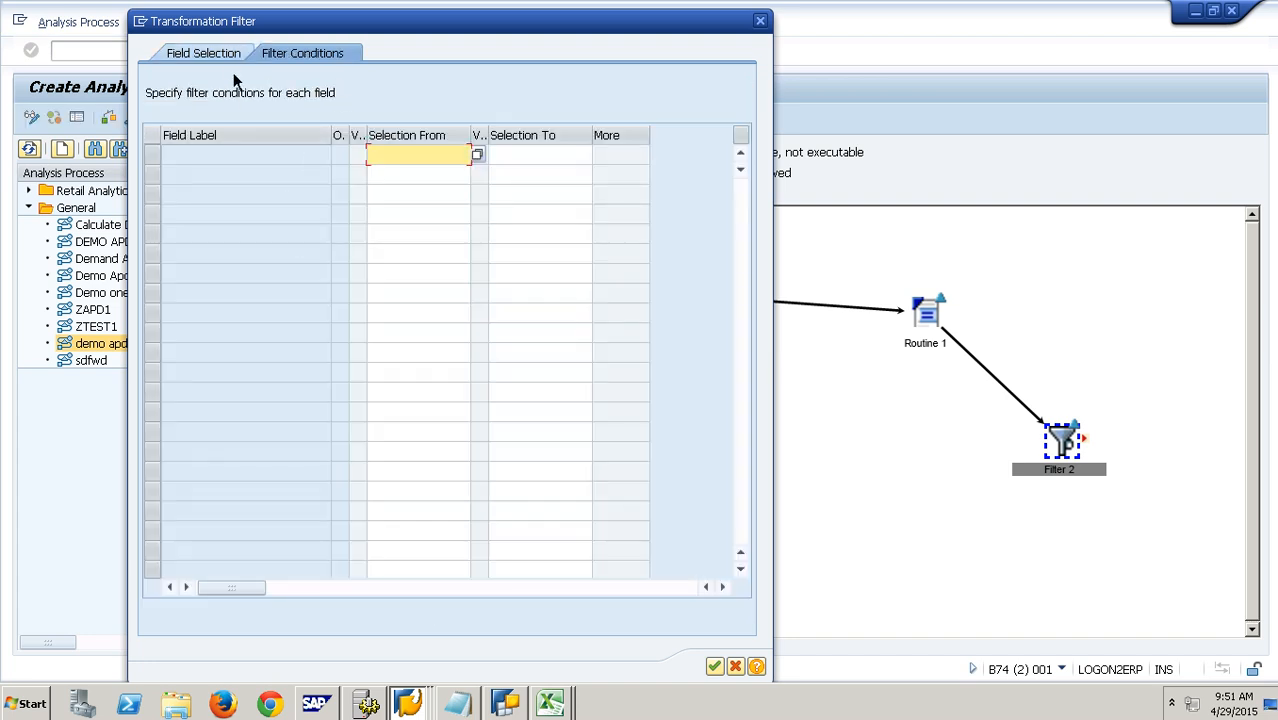
click(210, 53)
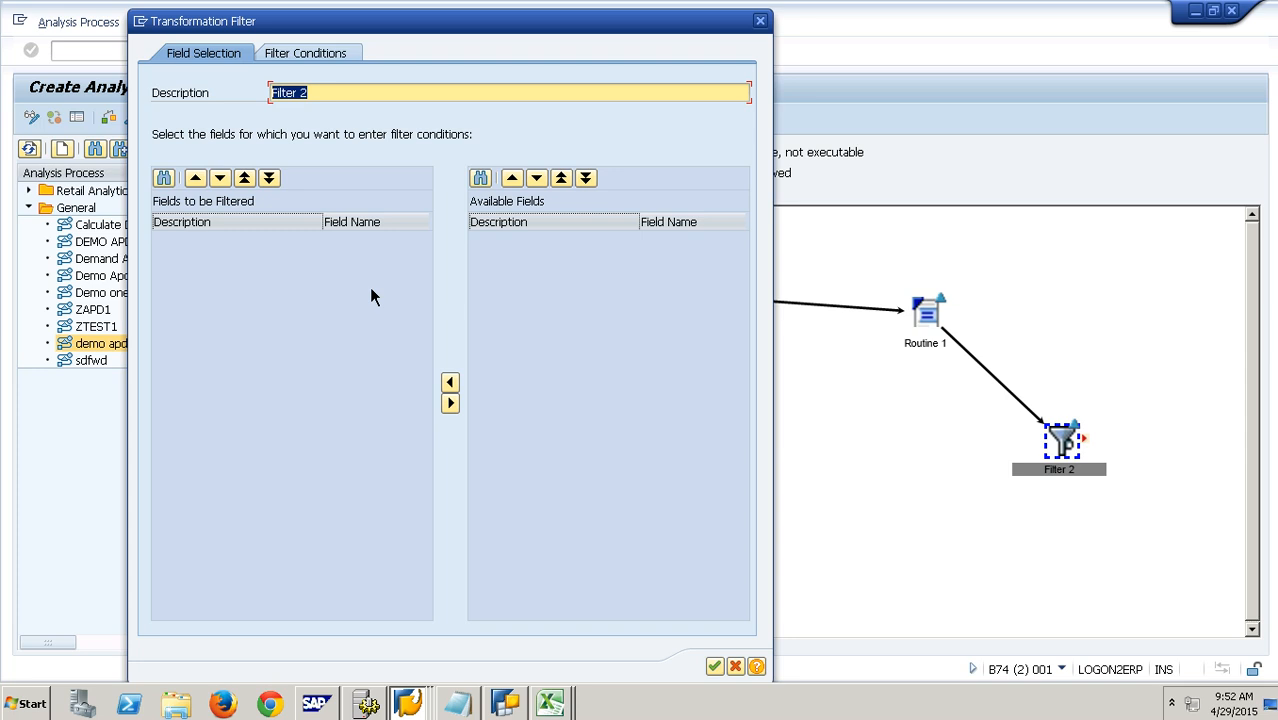
click(735, 666)
click(273, 50)
click(275, 352)
key(Escape)
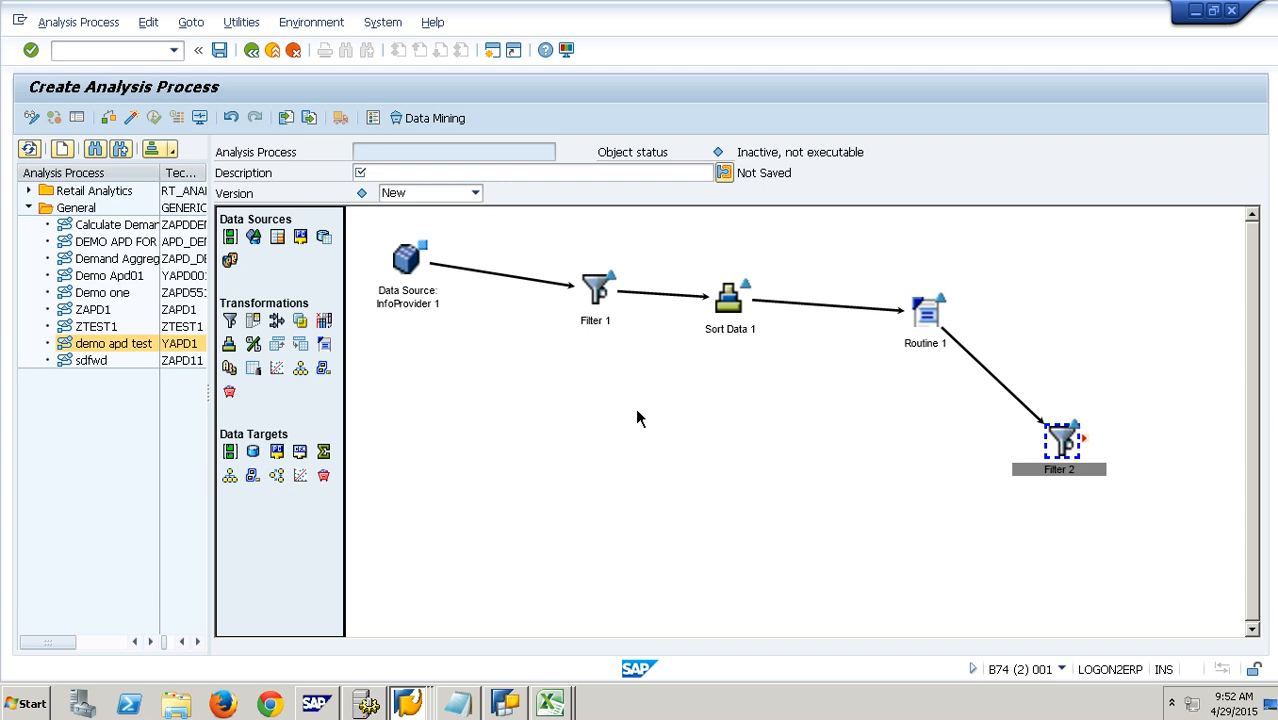
Step: Leave the remote desktop session and return to the local desktop with the APD notes in Notepad
mouse_move(842, 40)
click(852, 14)
click(1236, 8)
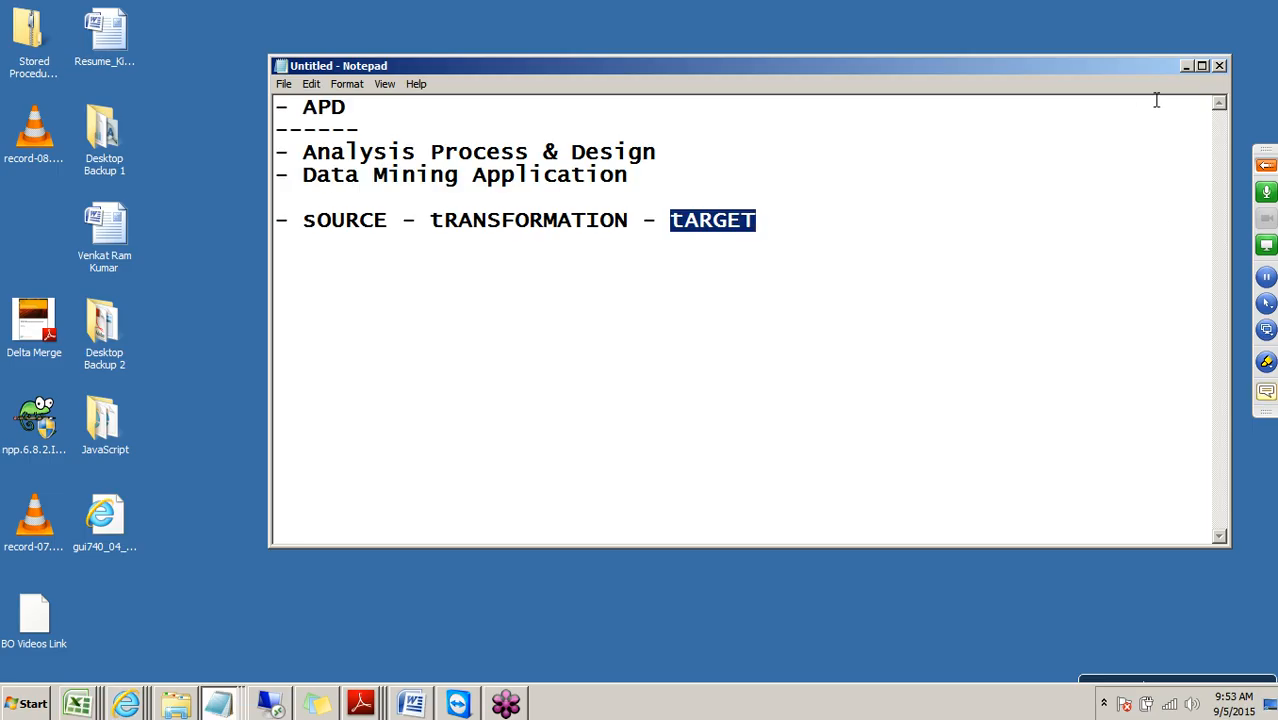